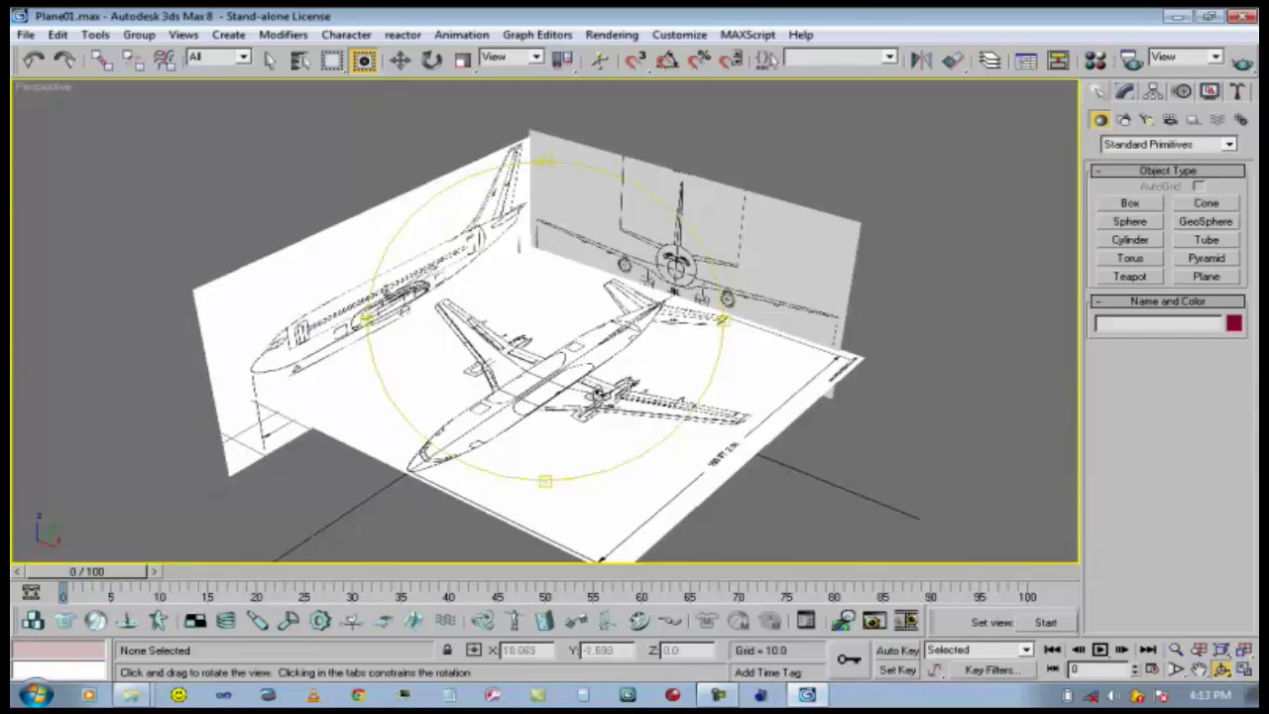
Examine the side, front and top airplane blueprint planes from several angles to check how they line up.
{"action": "left_click_drag", "start_coordinate": [555, 417], "coordinate": [558, 344]}
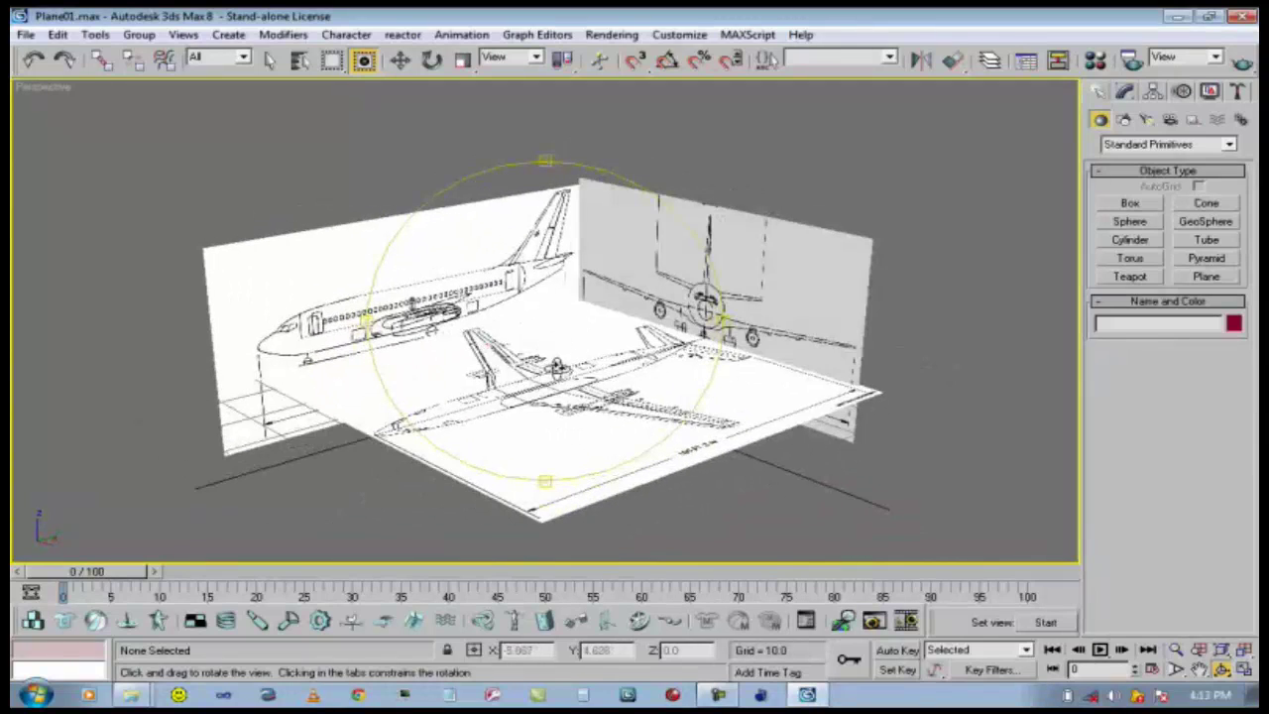
{"action": "scroll", "coordinate": [558, 367], "scroll_direction": "up", "scroll_amount": 3}
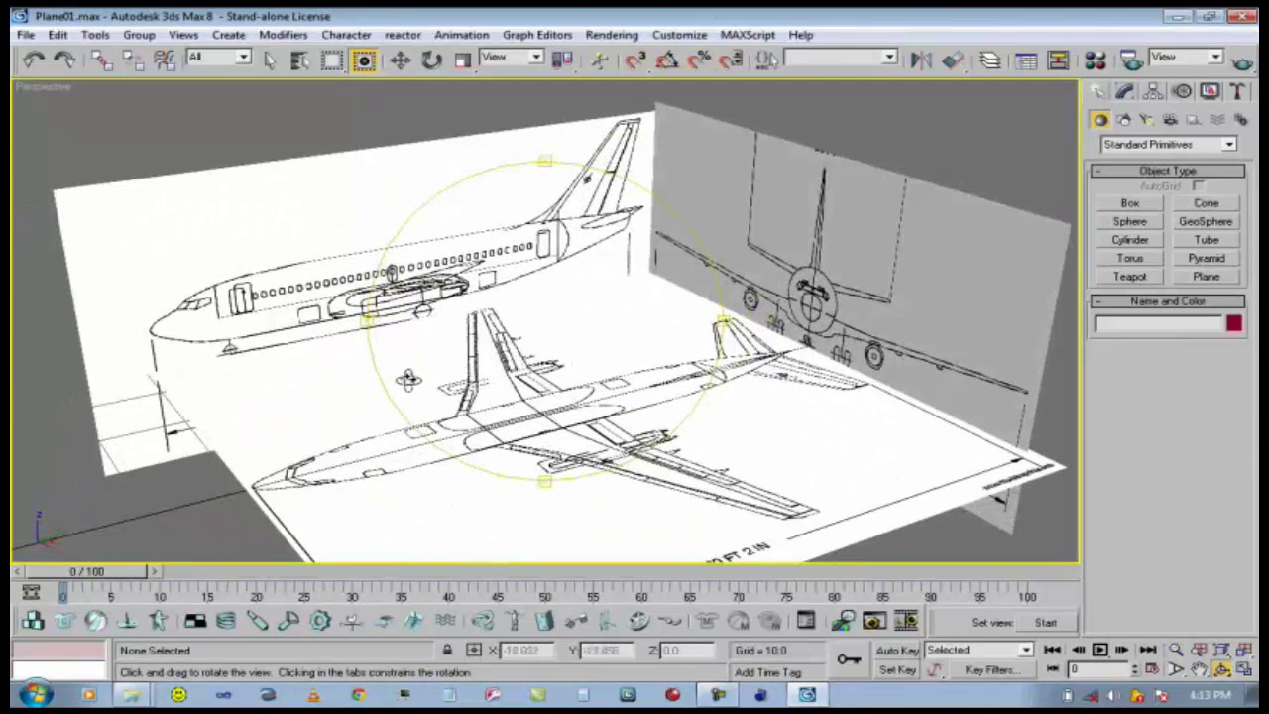
{"action": "left_click_drag", "start_coordinate": [408, 379], "coordinate": [593, 327]}
{"action": "left_click_drag", "start_coordinate": [495, 315], "coordinate": [660, 317]}
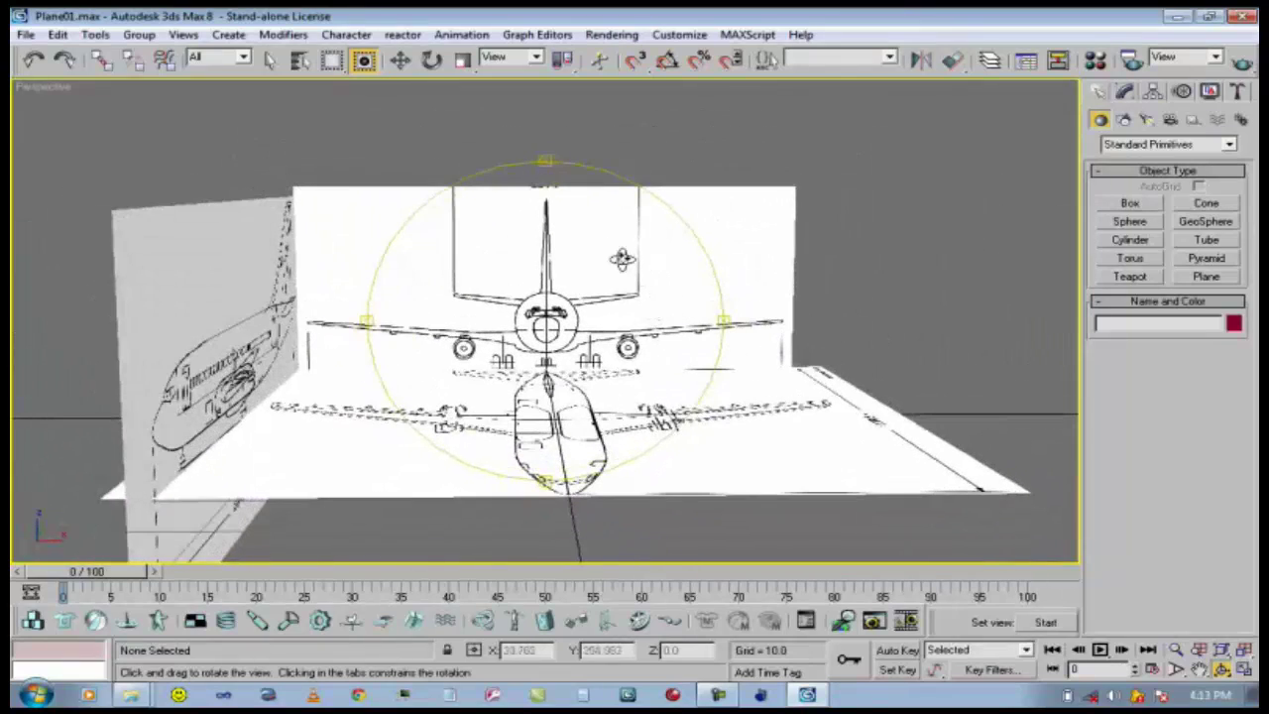
{"action": "left_click_drag", "start_coordinate": [532, 327], "coordinate": [523, 298]}
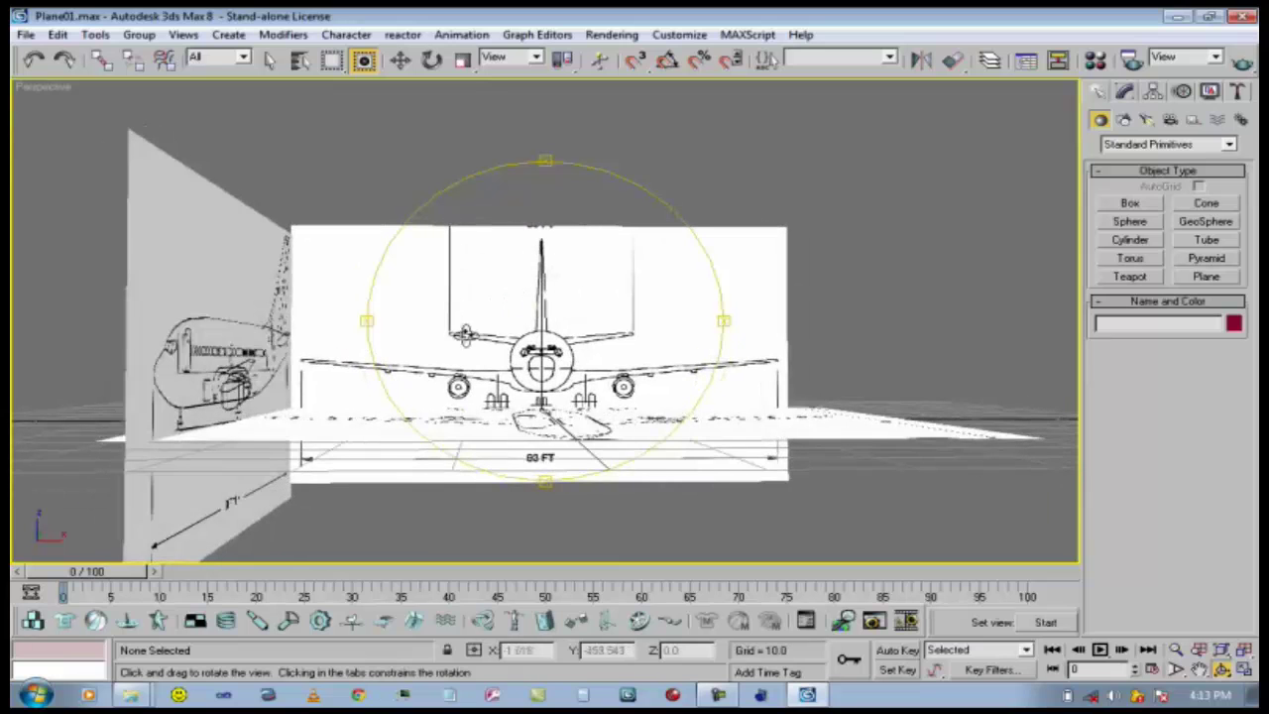
{"action": "mouse_move", "coordinate": [593, 374]}
{"action": "left_mouse_down"}
{"action": "mouse_move", "coordinate": [439, 347]}
{"action": "mouse_move", "coordinate": [614, 369]}
{"action": "left_mouse_up"}
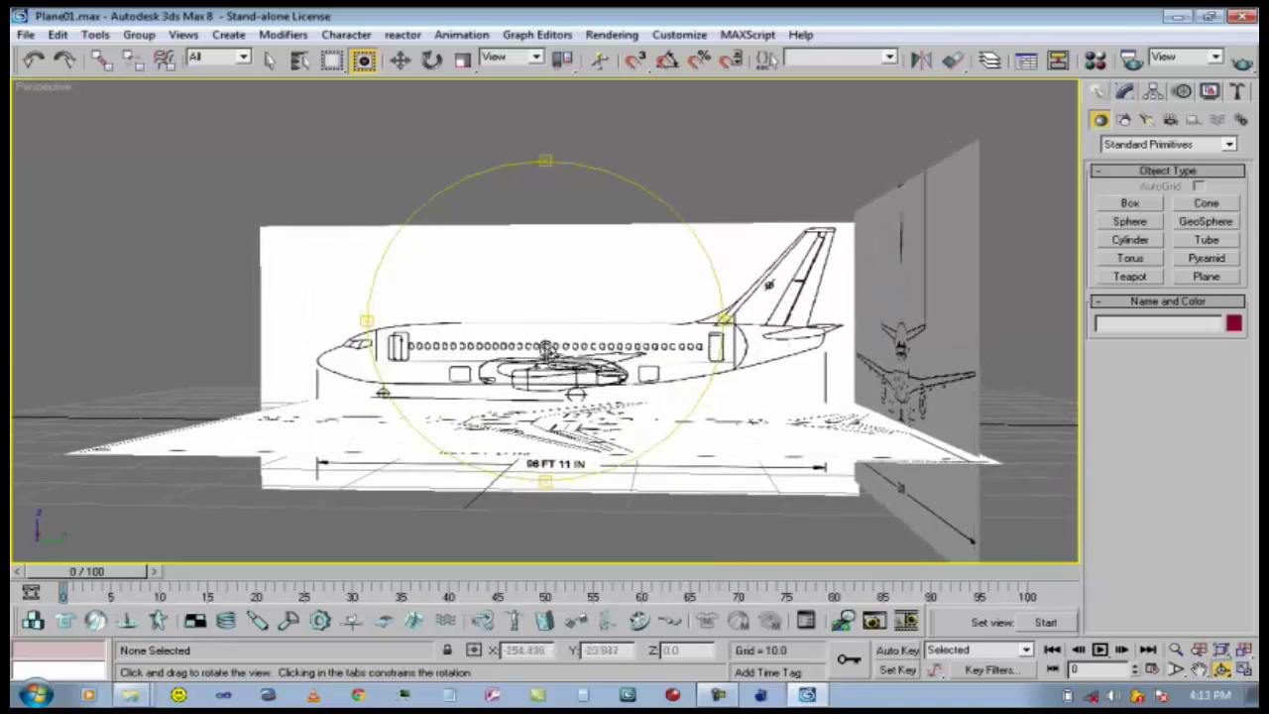
{"action": "left_click_drag", "start_coordinate": [508, 355], "coordinate": [539, 322]}
{"action": "scroll", "coordinate": [551, 393], "scroll_direction": "down", "scroll_amount": 5}
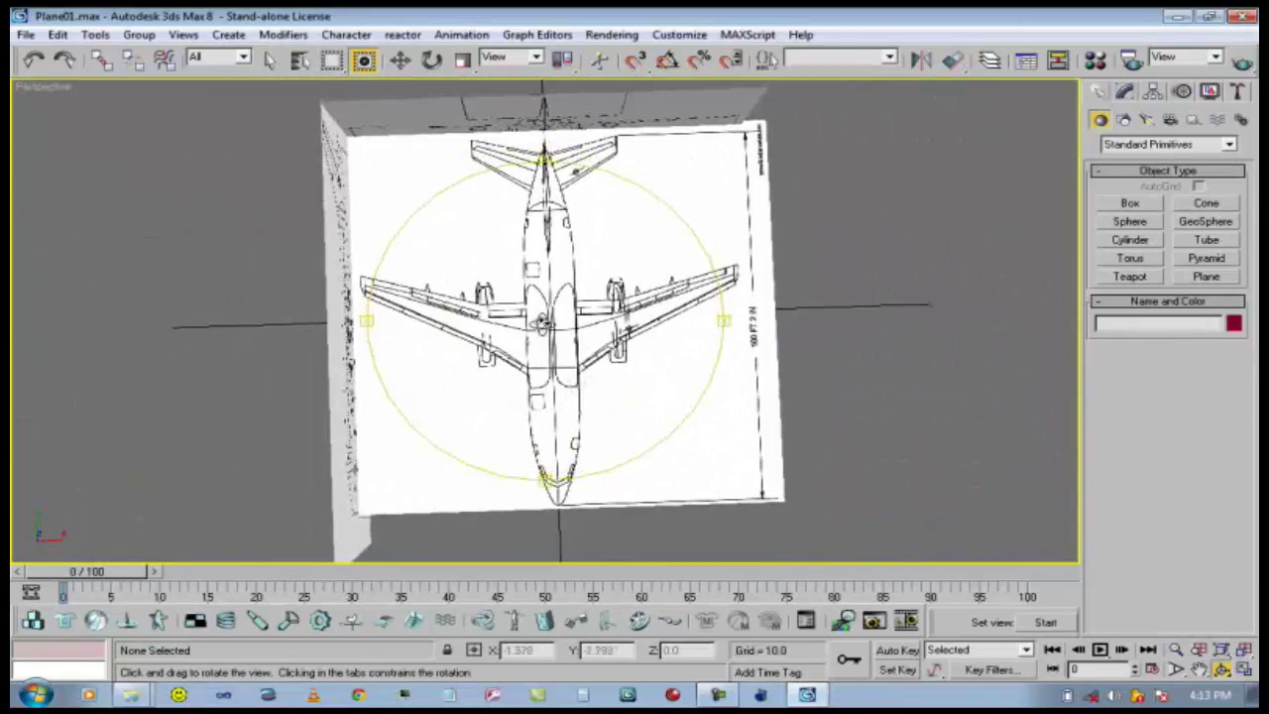
{"action": "scroll", "coordinate": [609, 387], "scroll_direction": "up", "scroll_amount": 5}
{"action": "left_click_drag", "start_coordinate": [608, 387], "coordinate": [540, 370]}
{"action": "scroll", "coordinate": [573, 266], "scroll_direction": "down", "scroll_amount": 5}
{"action": "scroll", "coordinate": [550, 367], "scroll_direction": "up", "scroll_amount": 3}
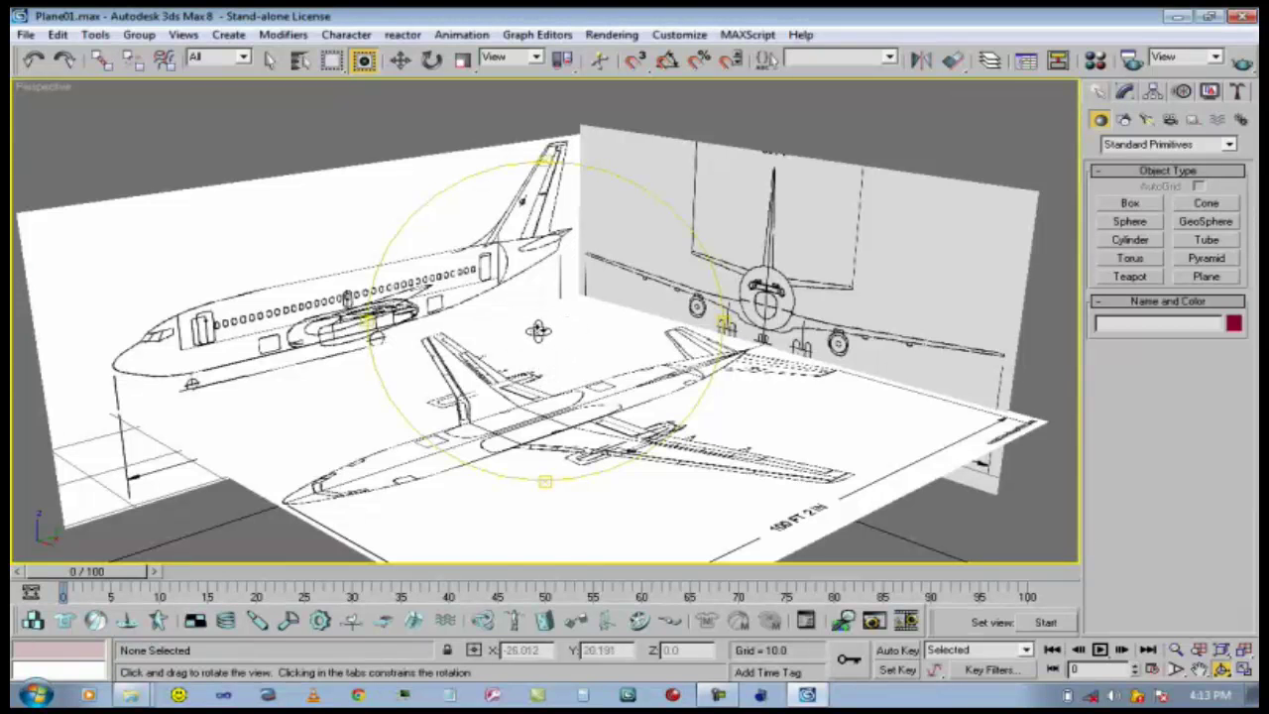
{"action": "mouse_move", "coordinate": [541, 332]}
{"action": "left_mouse_down"}
{"action": "mouse_move", "coordinate": [573, 330]}
{"action": "mouse_move", "coordinate": [516, 332]}
{"action": "left_mouse_up"}
{"action": "left_click", "coordinate": [403, 62]}
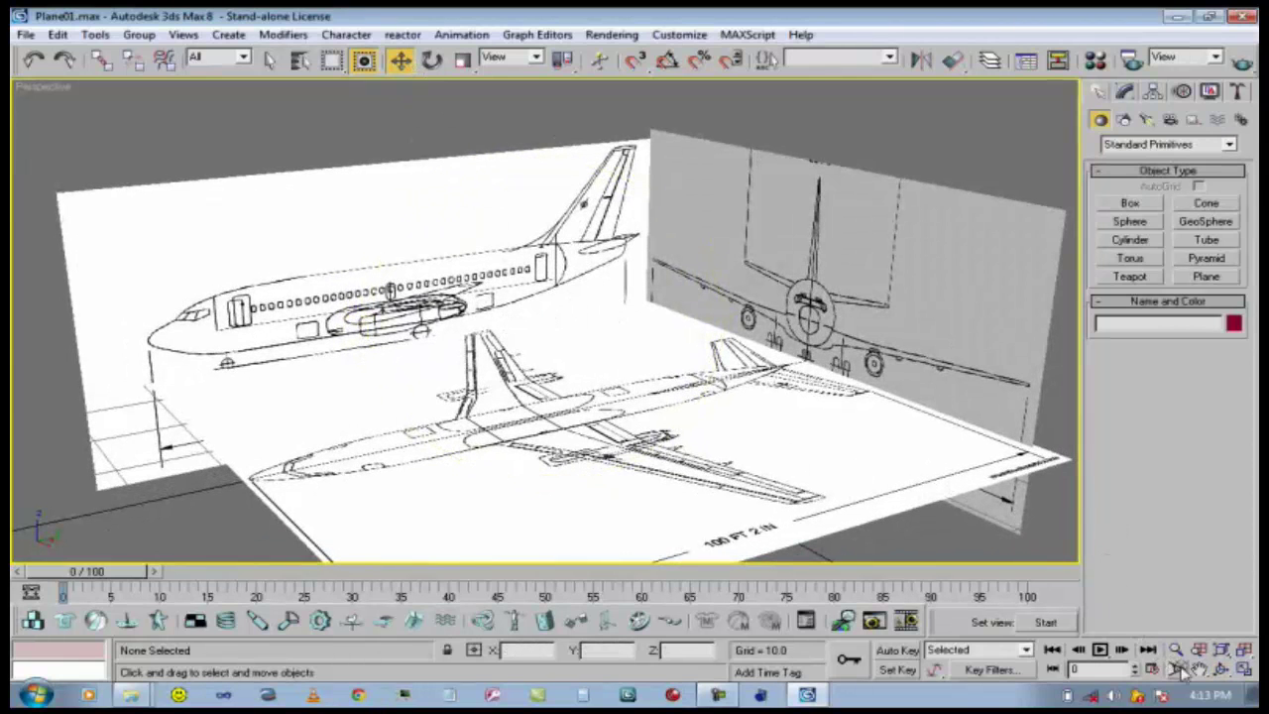
{"action": "left_click", "coordinate": [1222, 671]}
{"action": "left_click_drag", "start_coordinate": [599, 341], "coordinate": [652, 358]}
{"action": "left_click_drag", "start_coordinate": [550, 355], "coordinate": [617, 387]}
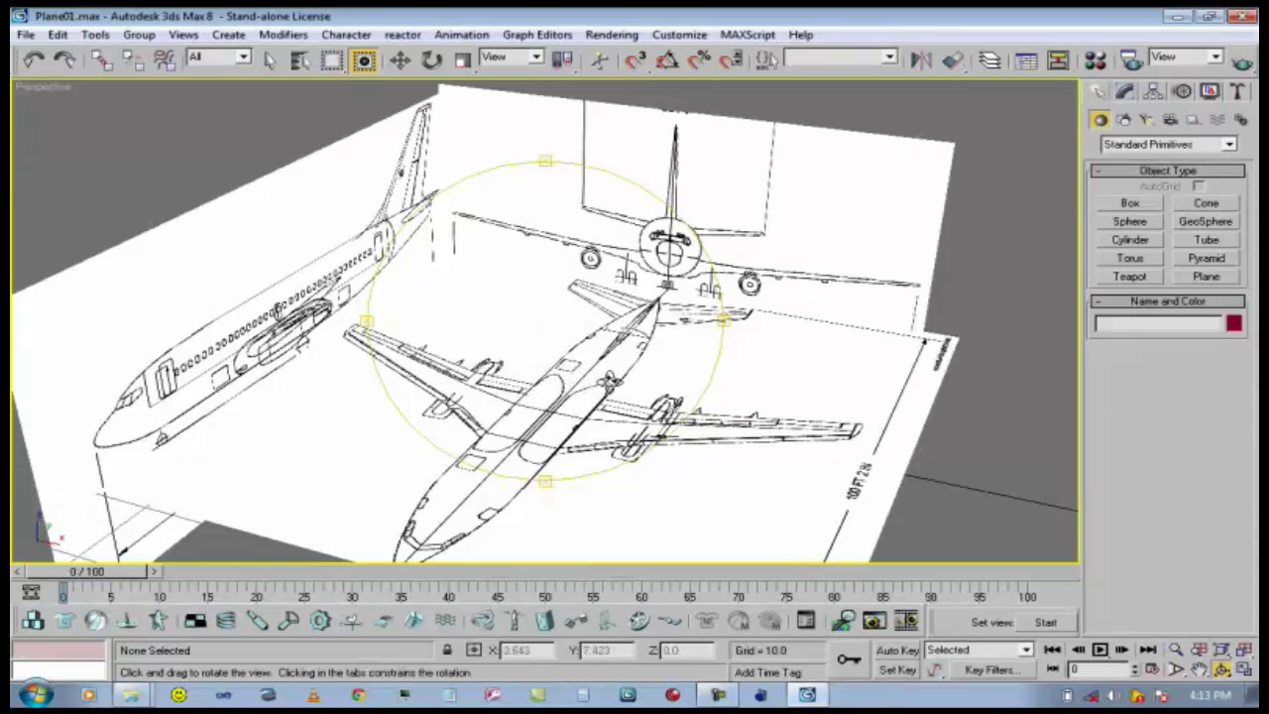
{"action": "left_click_drag", "start_coordinate": [606, 377], "coordinate": [592, 365]}
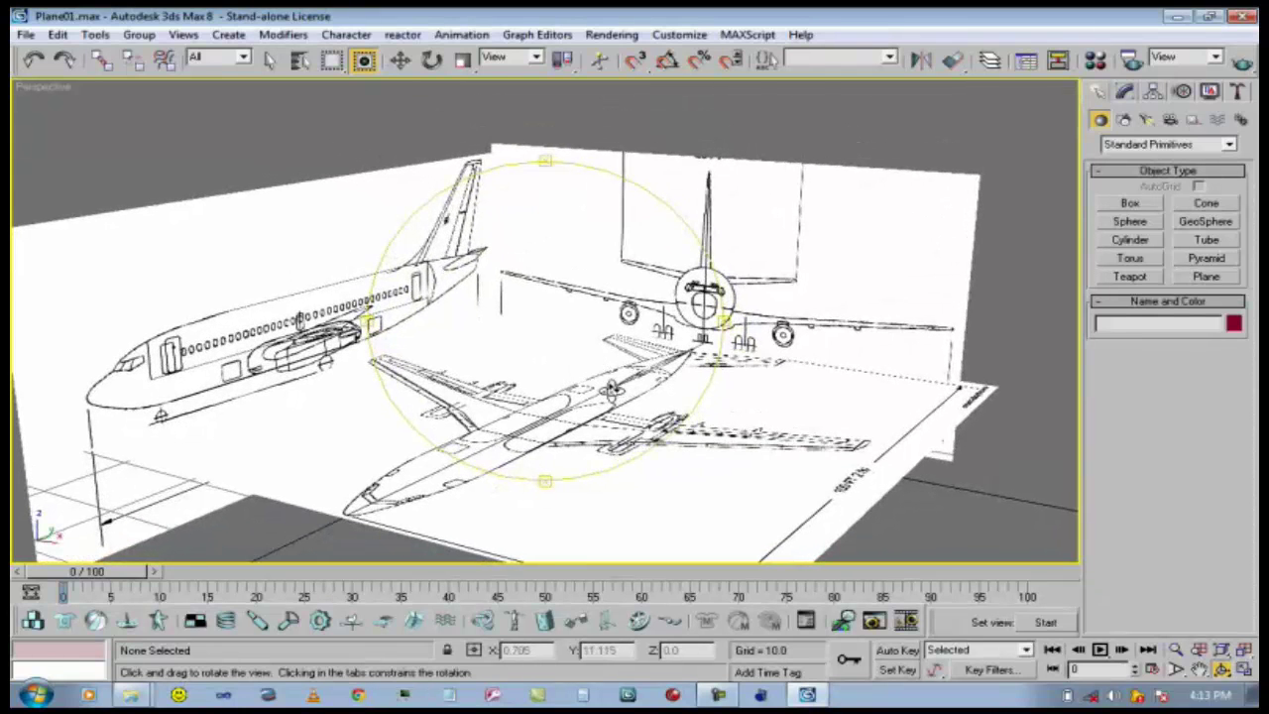
{"action": "scroll", "coordinate": [611, 391], "scroll_direction": "up", "scroll_amount": 2}
{"action": "scroll", "coordinate": [611, 390], "scroll_direction": "down", "scroll_amount": 2}
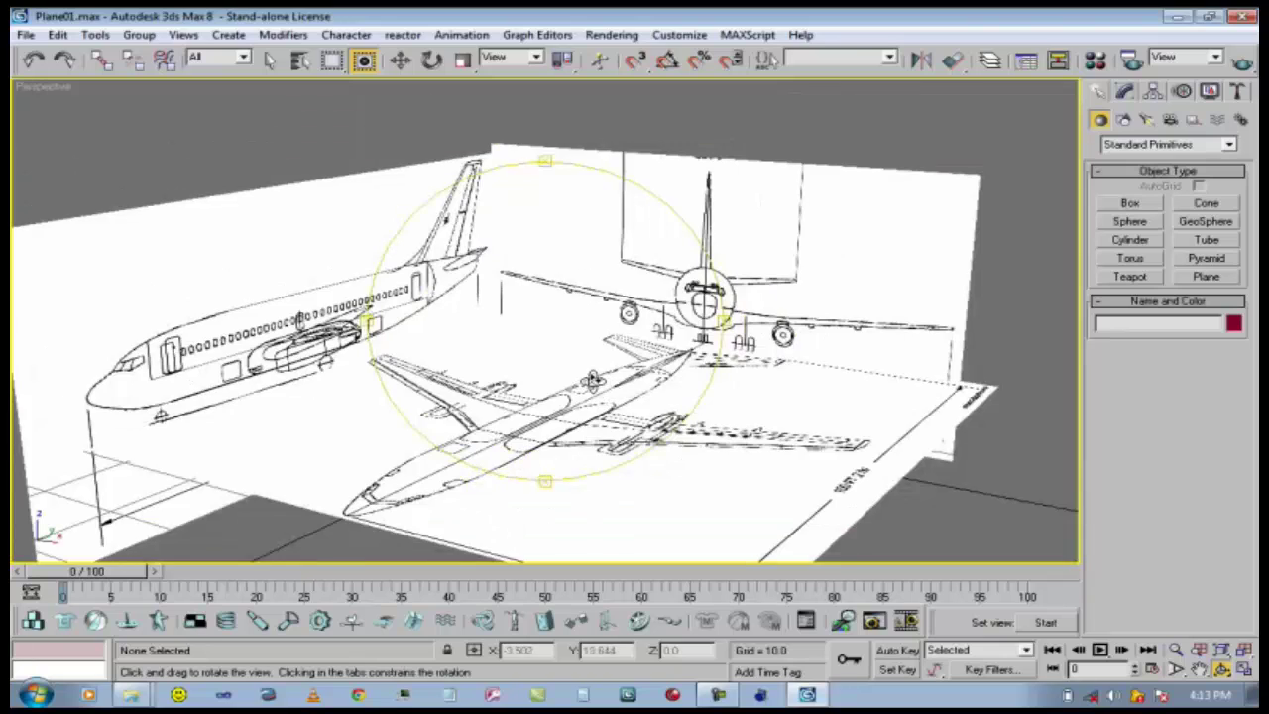
{"action": "left_click_drag", "start_coordinate": [593, 380], "coordinate": [523, 366]}
{"action": "left_click_drag", "start_coordinate": [641, 390], "coordinate": [540, 362]}
{"action": "scroll", "coordinate": [529, 368], "scroll_direction": "up", "scroll_amount": 2}
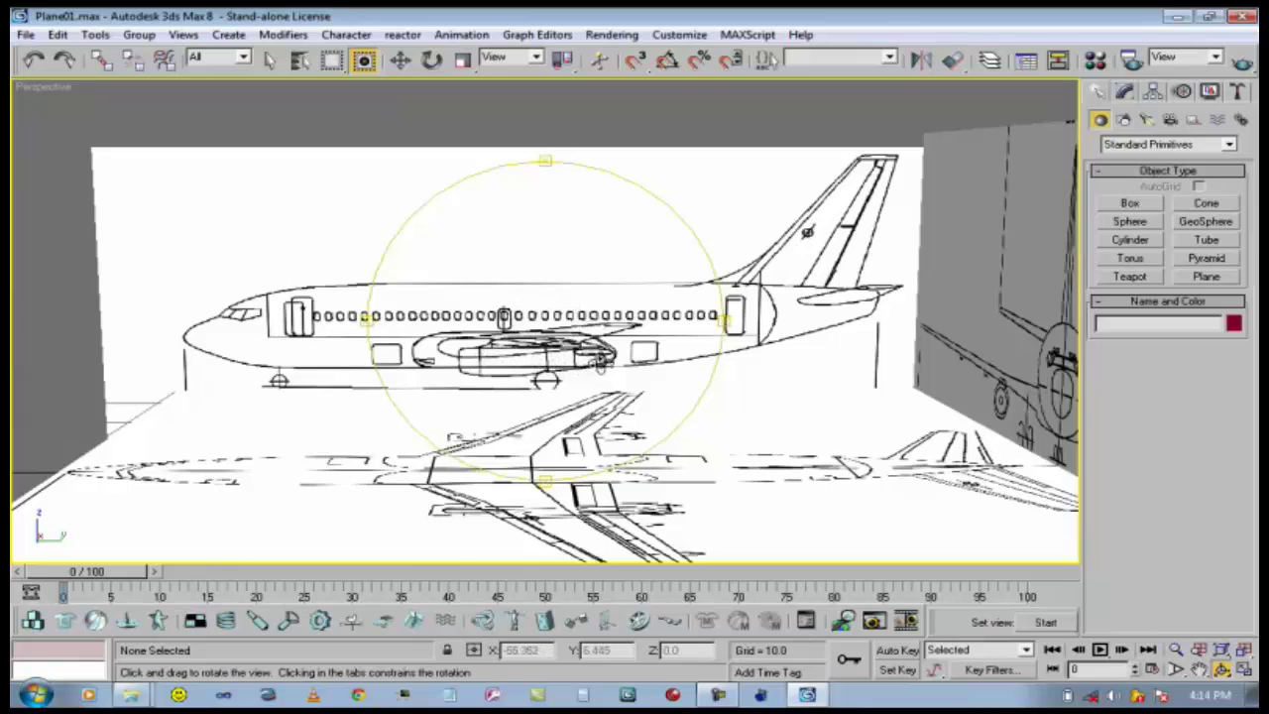
{"action": "left_click_drag", "start_coordinate": [600, 361], "coordinate": [549, 349]}
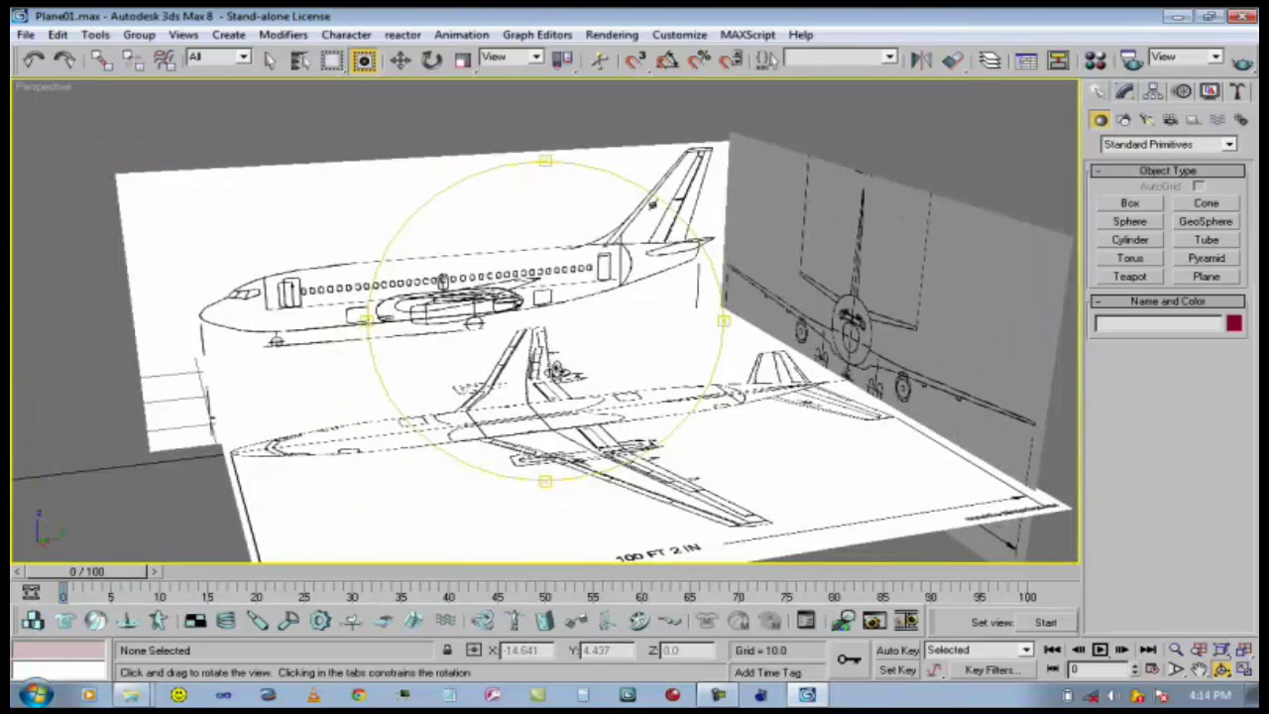
{"action": "left_click_drag", "start_coordinate": [509, 337], "coordinate": [472, 363]}
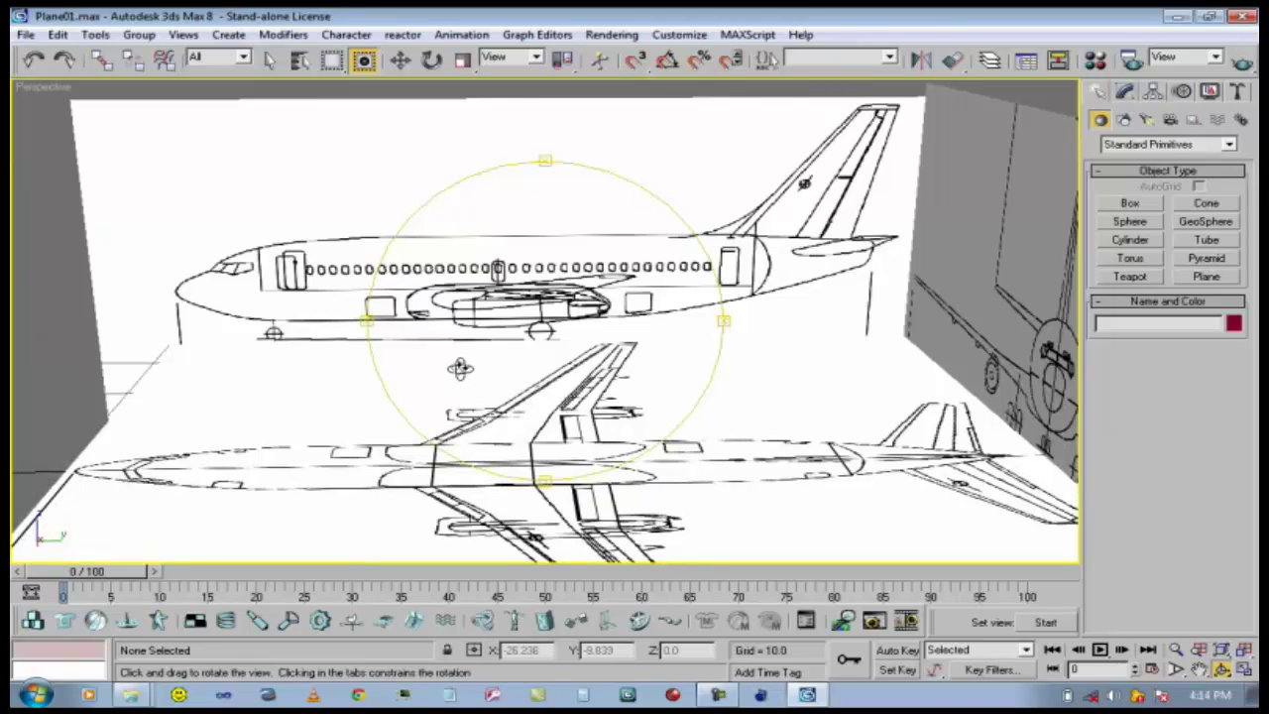
{"action": "left_click_drag", "start_coordinate": [460, 368], "coordinate": [535, 363]}
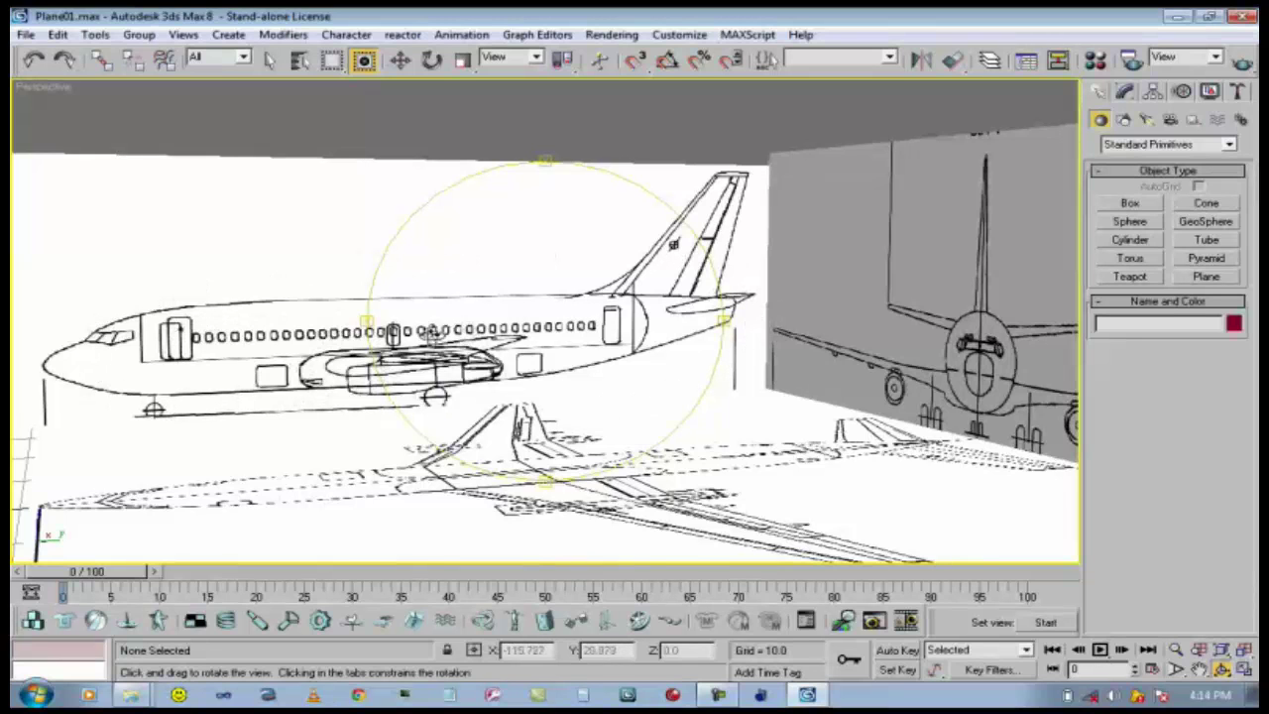
{"action": "left_click_drag", "start_coordinate": [480, 375], "coordinate": [617, 451]}
{"action": "mouse_move", "coordinate": [456, 414]}
{"action": "left_mouse_down"}
{"action": "mouse_move", "coordinate": [496, 397]}
{"action": "mouse_move", "coordinate": [431, 334]}
{"action": "mouse_move", "coordinate": [532, 394]}
{"action": "mouse_move", "coordinate": [474, 399]}
{"action": "left_mouse_up"}
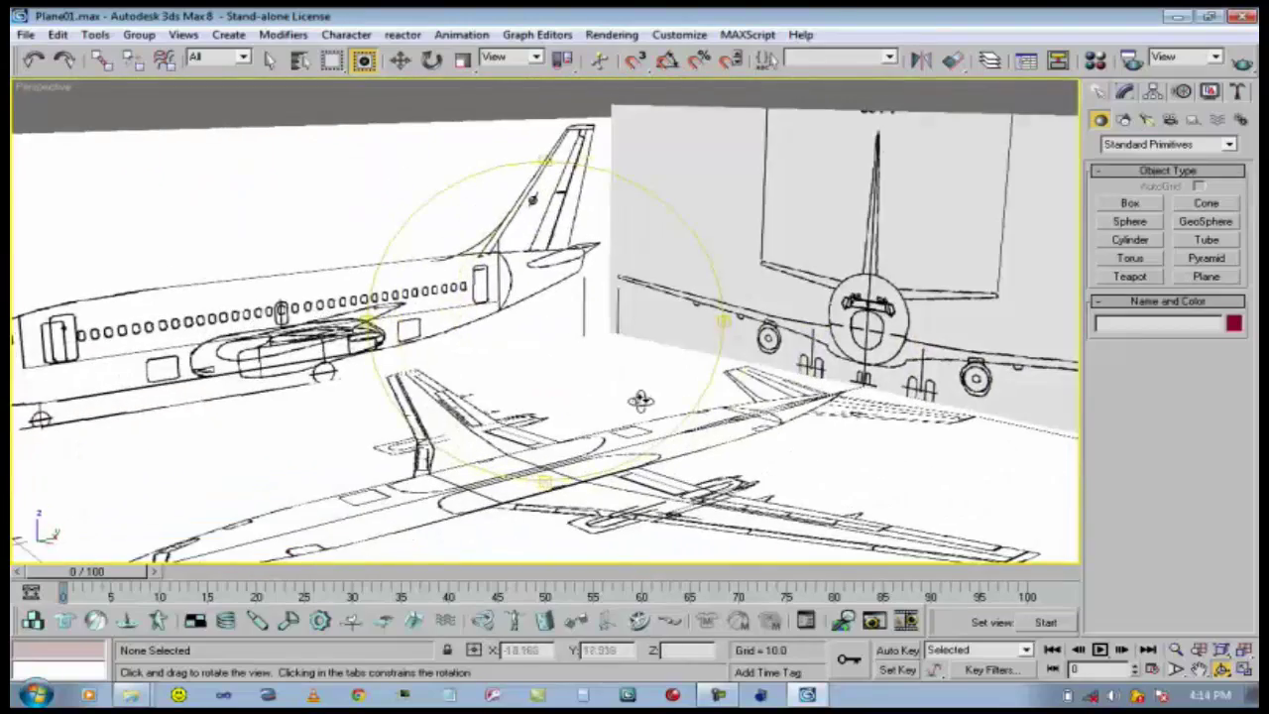
{"action": "left_click_drag", "start_coordinate": [641, 400], "coordinate": [627, 401]}
{"action": "left_click_drag", "start_coordinate": [478, 351], "coordinate": [582, 380]}
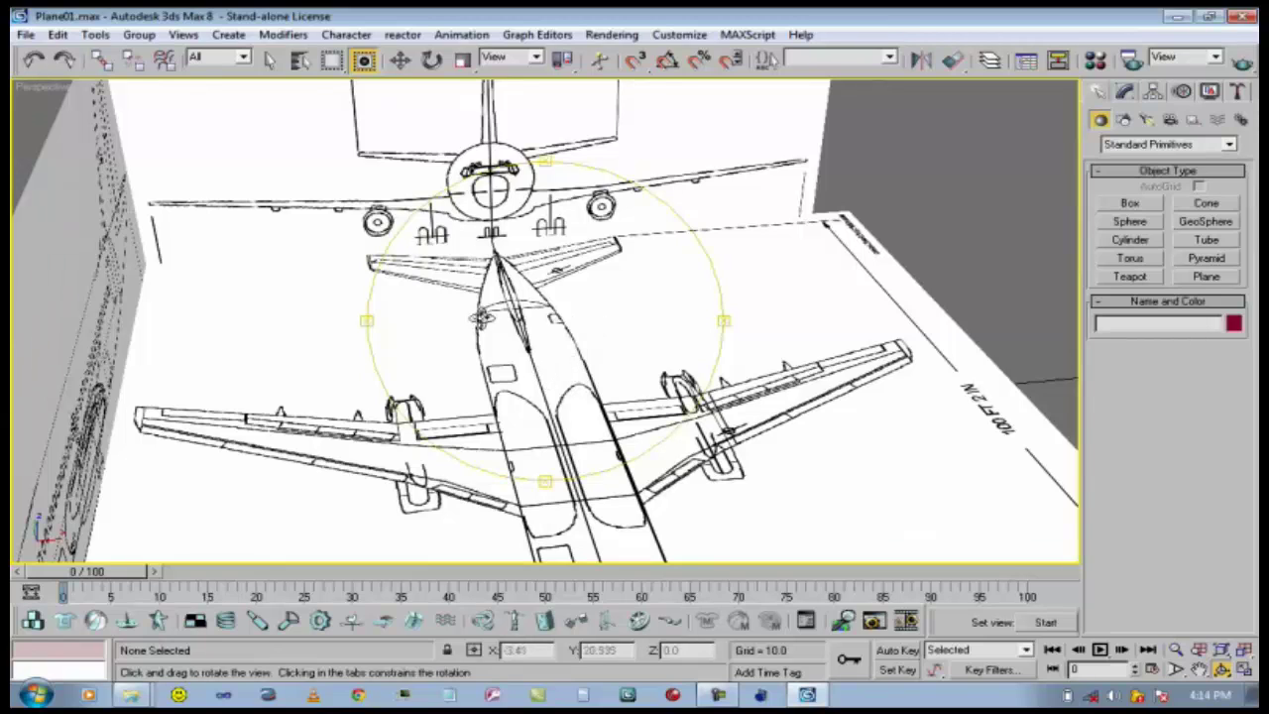
In the front view, create an 18-sided cylinder over the blueprint's fuselage circle, about 4.92 in radius and 9.77 in height.
{"action": "key", "text": "f"}
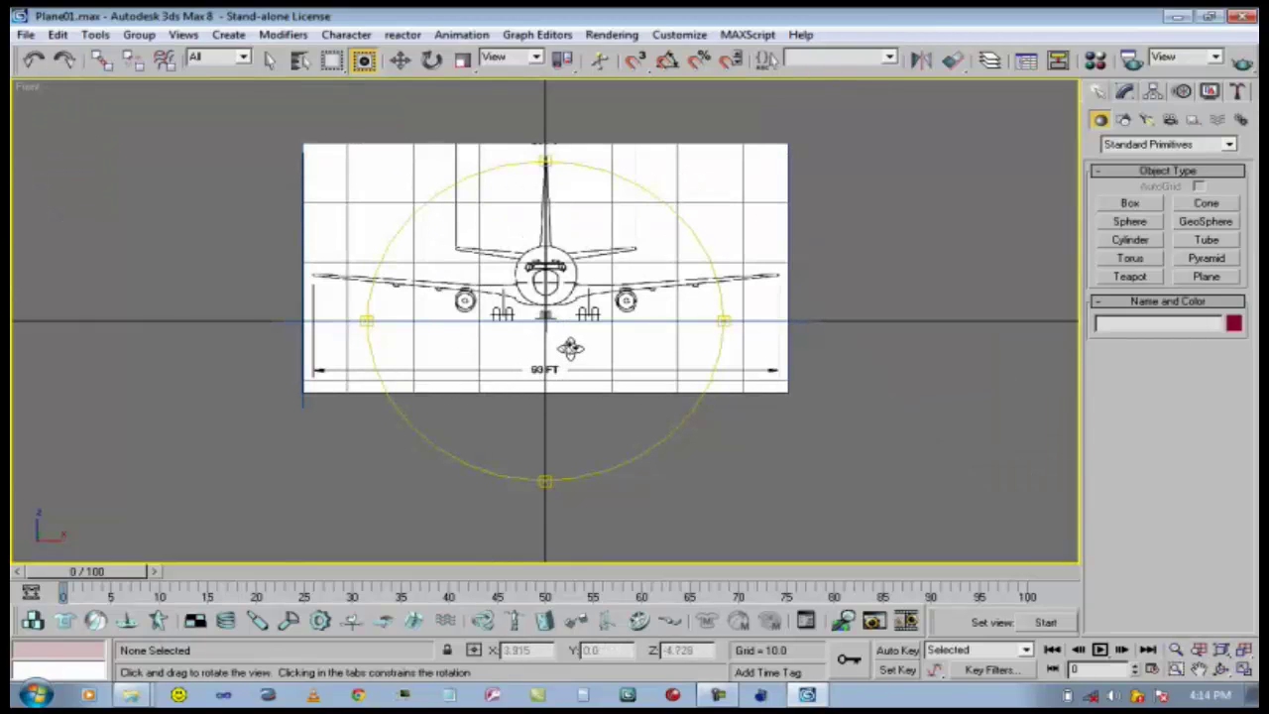
{"action": "left_click", "coordinate": [400, 60]}
{"action": "scroll", "coordinate": [579, 346], "scroll_direction": "up", "scroll_amount": 2}
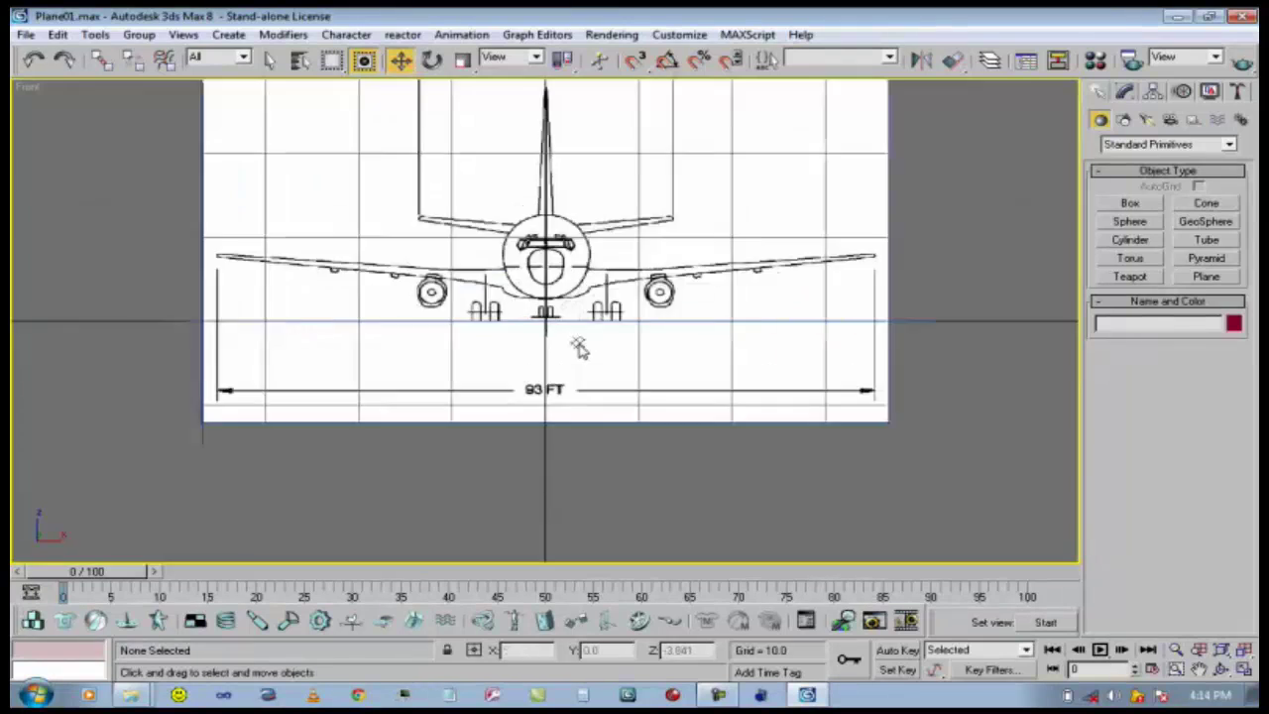
{"action": "scroll", "coordinate": [579, 346], "scroll_direction": "up", "scroll_amount": 3}
{"action": "left_click", "coordinate": [1200, 669]}
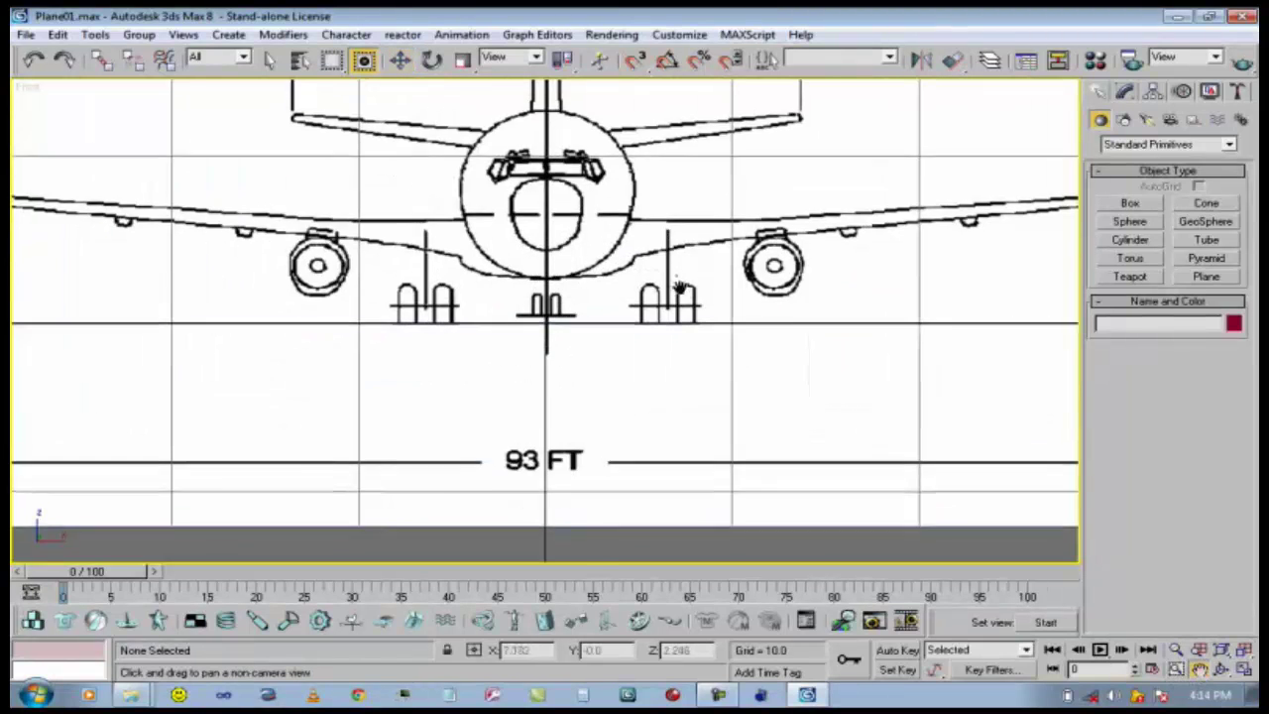
{"action": "left_click_drag", "start_coordinate": [681, 287], "coordinate": [692, 397]}
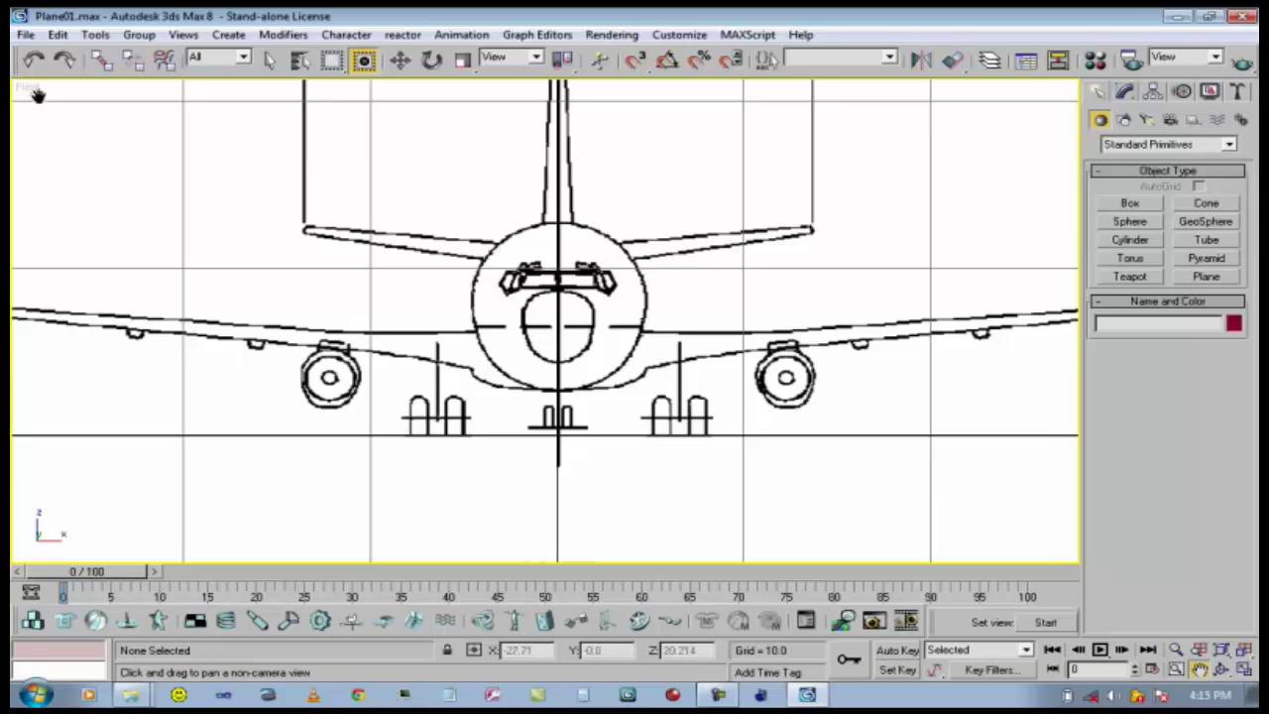
{"action": "left_click_drag", "start_coordinate": [621, 371], "coordinate": [654, 389]}
{"action": "left_click_drag", "start_coordinate": [612, 320], "coordinate": [573, 300]}
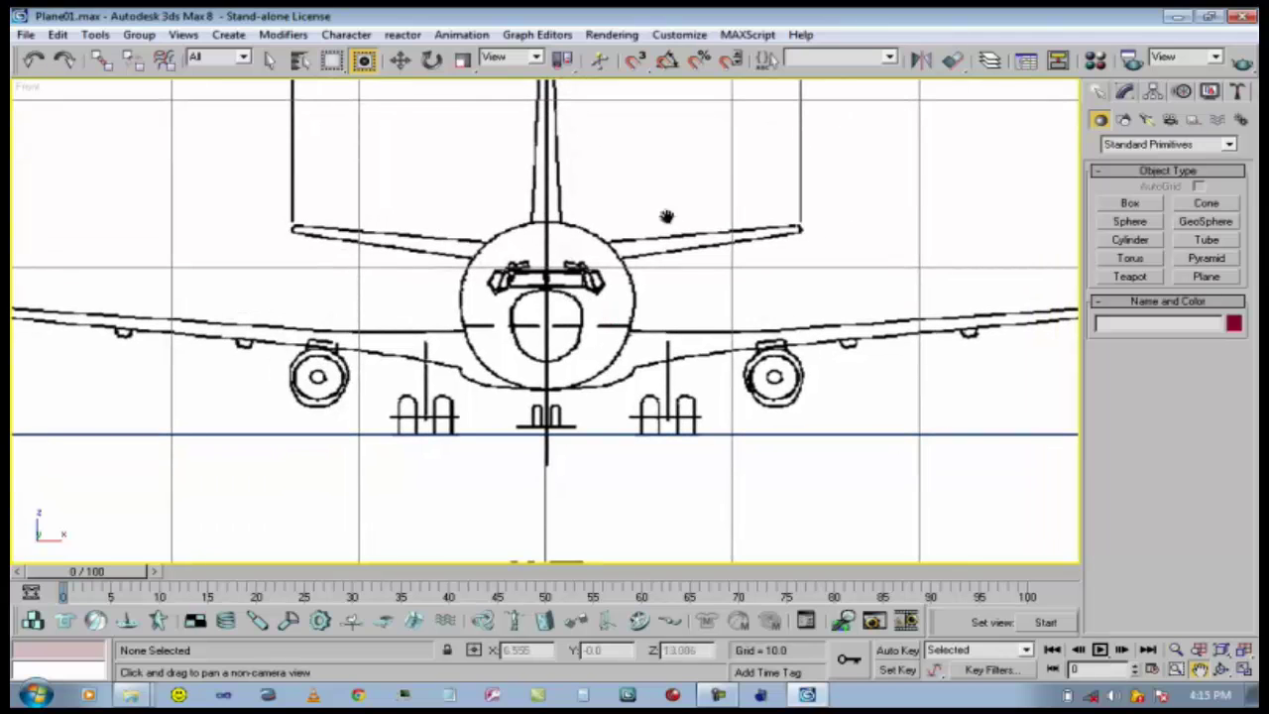
{"action": "left_click", "coordinate": [399, 59]}
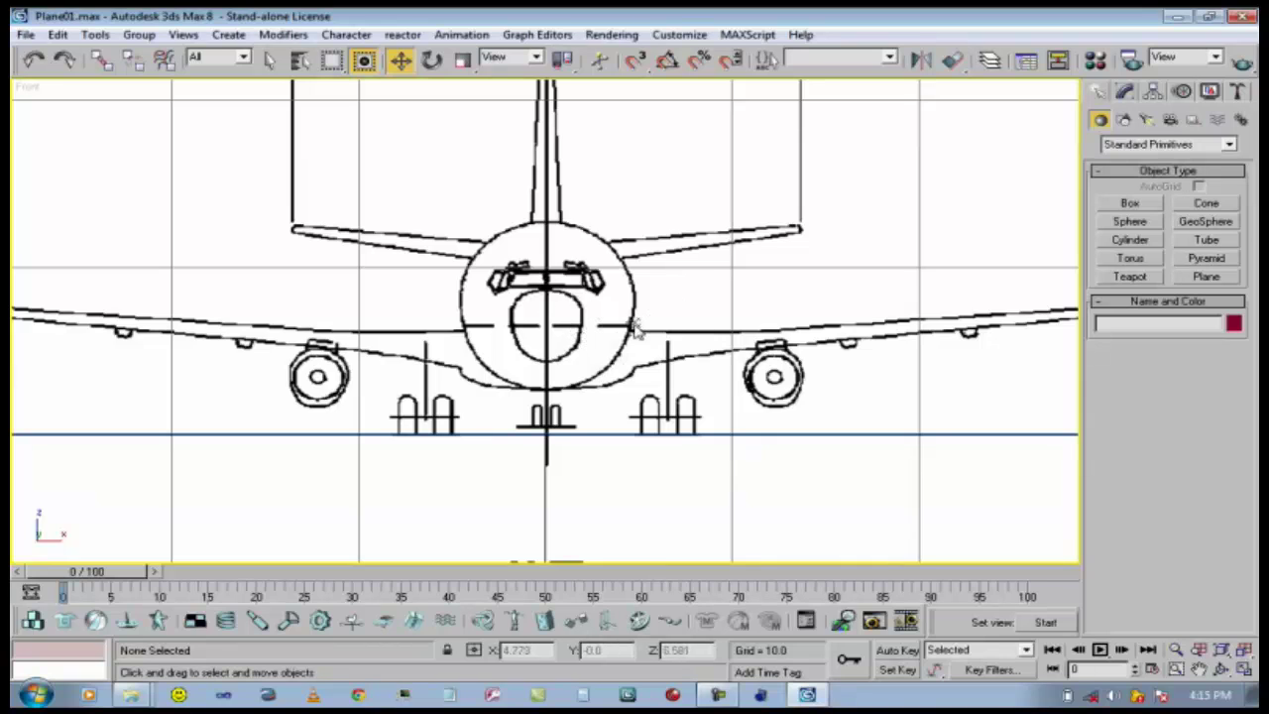
{"action": "left_click", "coordinate": [1131, 240]}
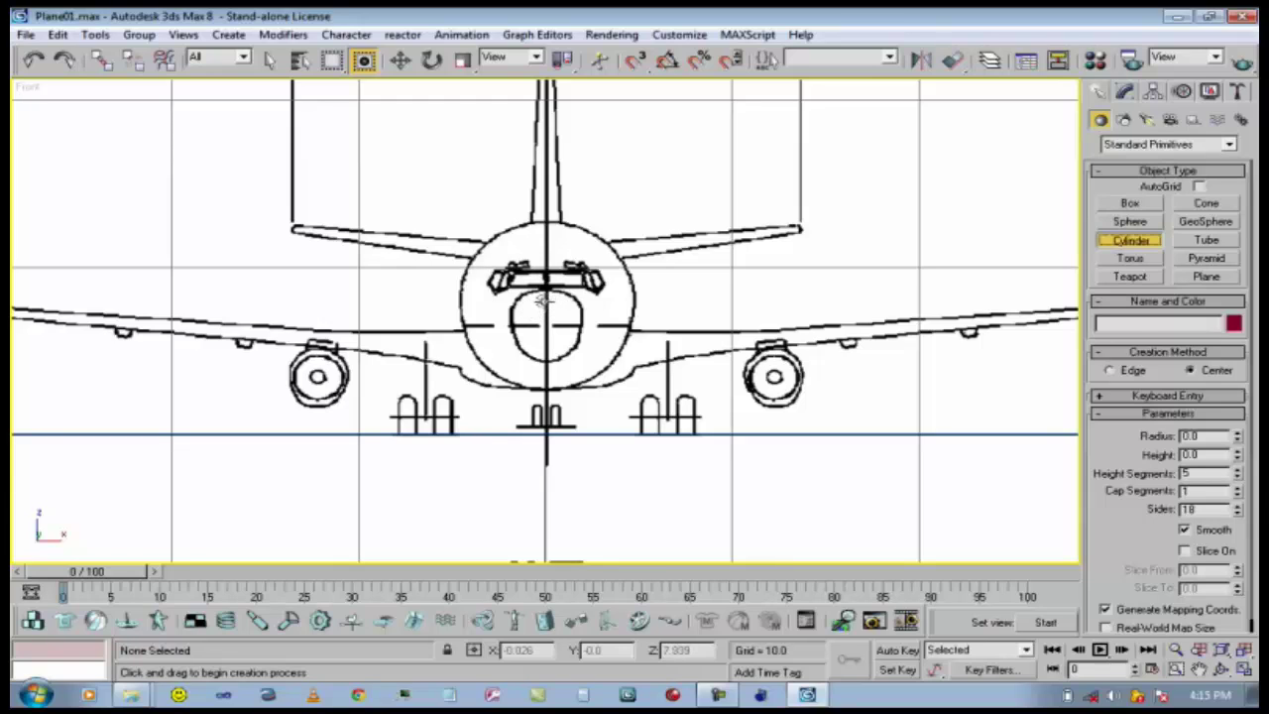
{"action": "left_click_drag", "start_coordinate": [543, 300], "coordinate": [574, 377]}
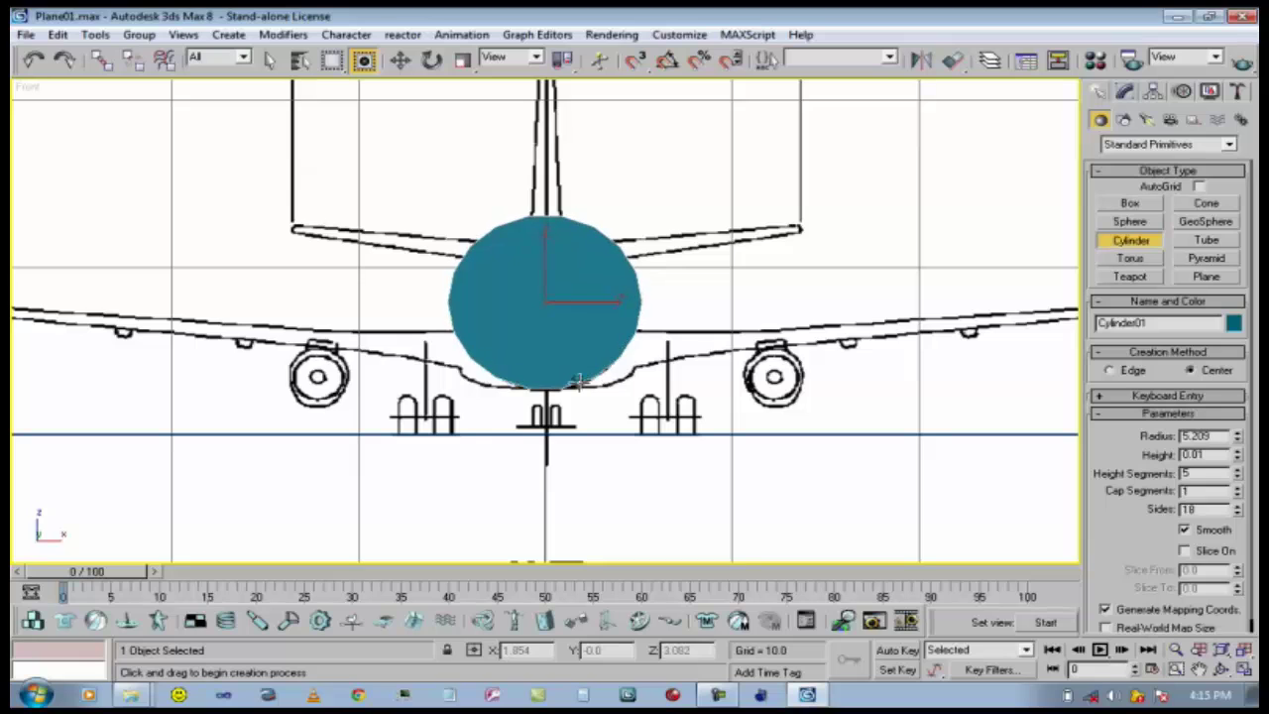
{"action": "left_click", "coordinate": [572, 380]}
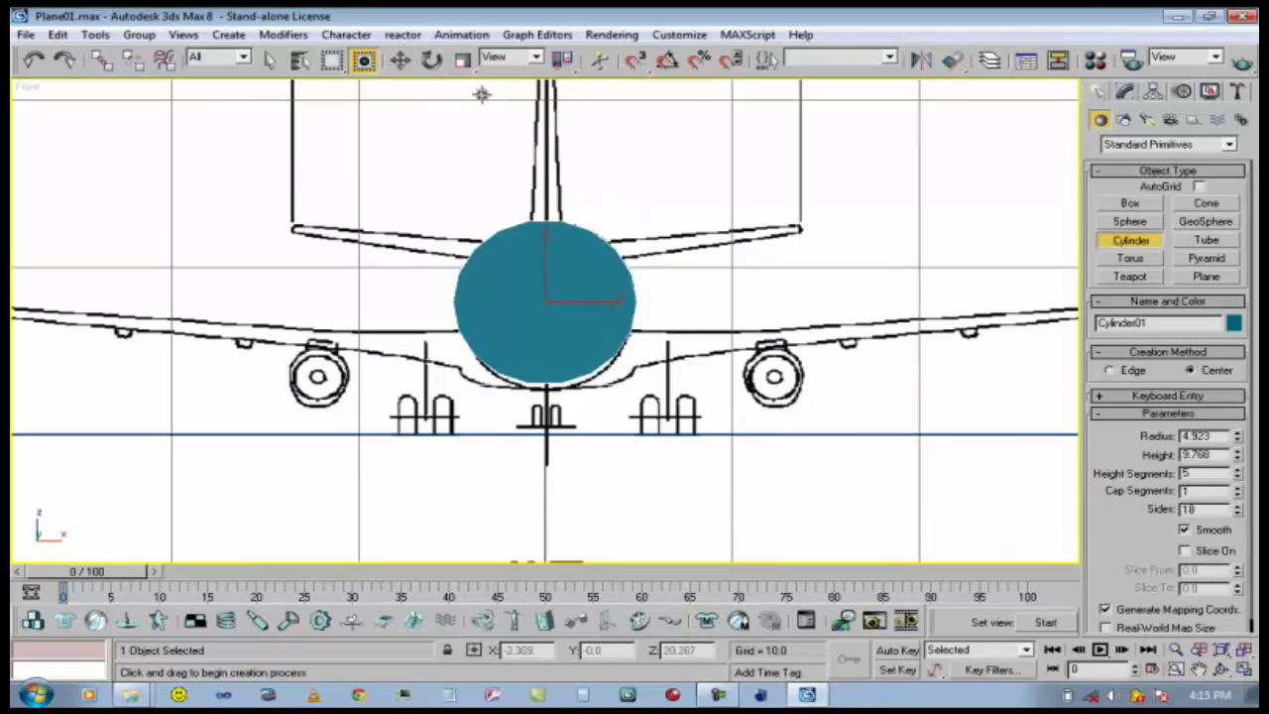
Move the cylinder to align with the blueprint's fuselage outline, at about X 0.027 and Z 7.782.
{"action": "left_click", "coordinate": [399, 60]}
{"action": "left_click_drag", "start_coordinate": [547, 256], "coordinate": [556, 259]}
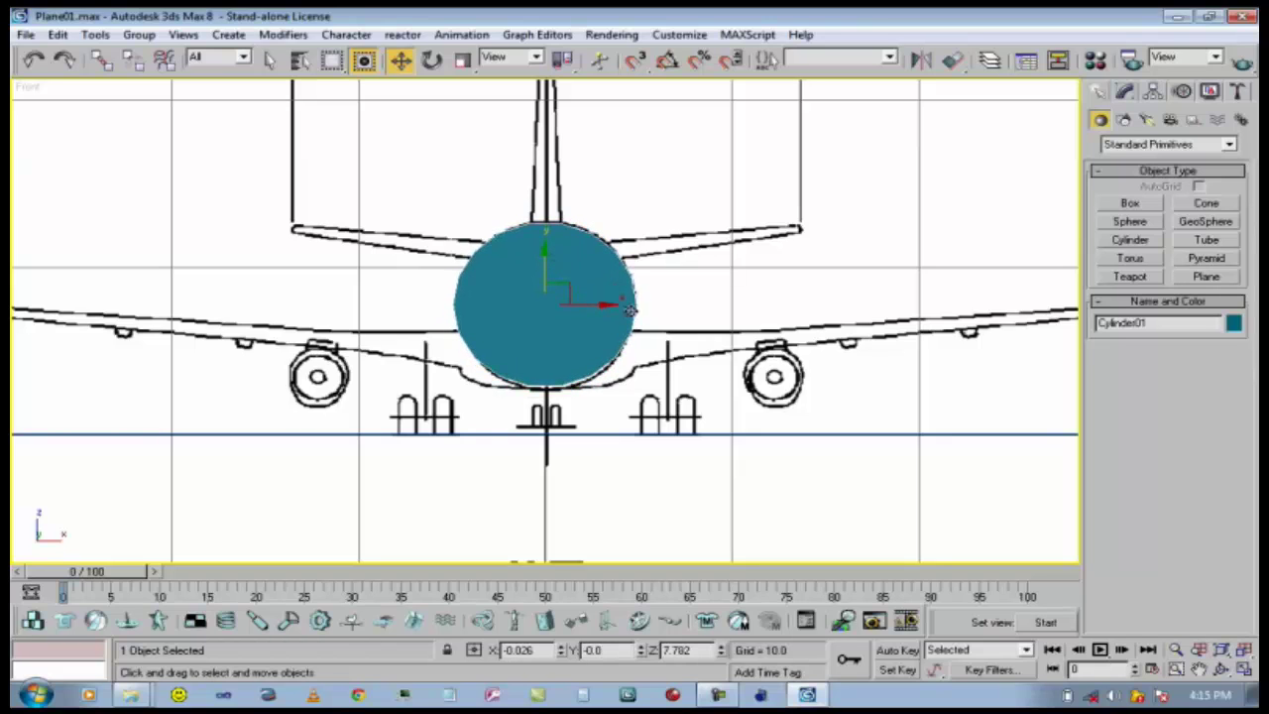
{"action": "left_click_drag", "start_coordinate": [609, 308], "coordinate": [609, 310]}
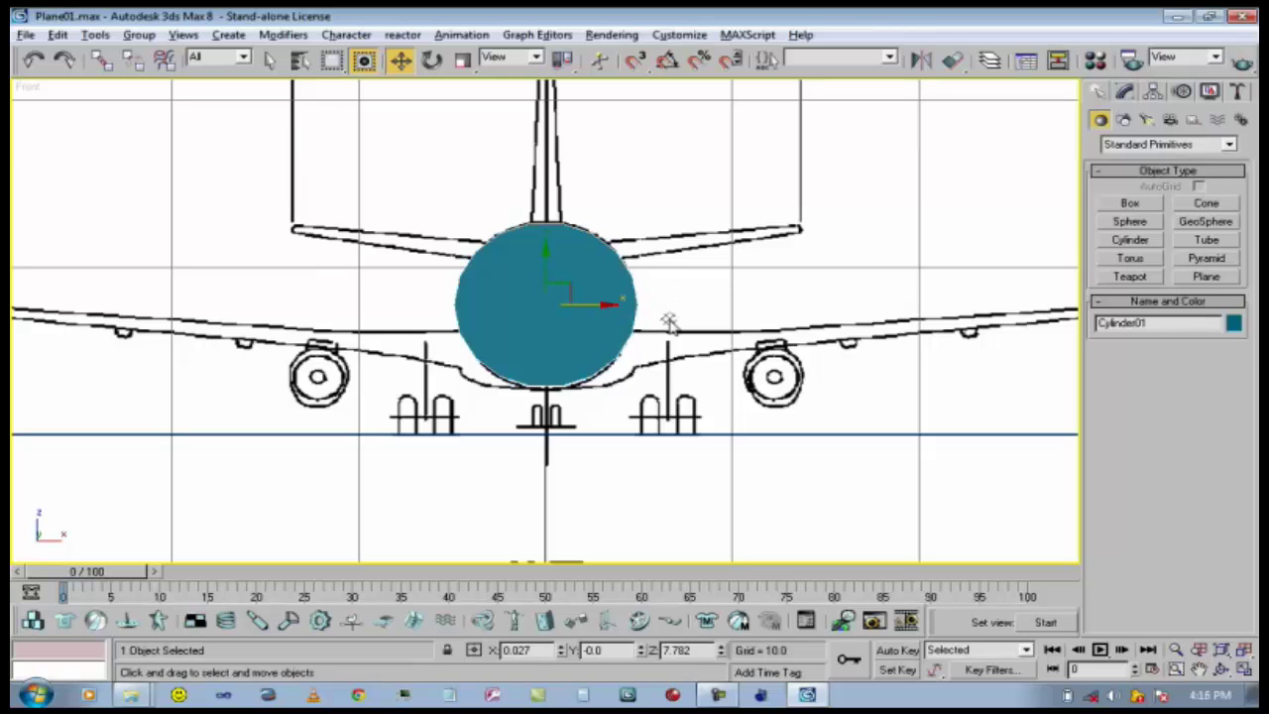
Make the cylinder see-through and compare its outline with the fuselage circle on the front blueprint.
{"action": "key", "text": "alt+x"}
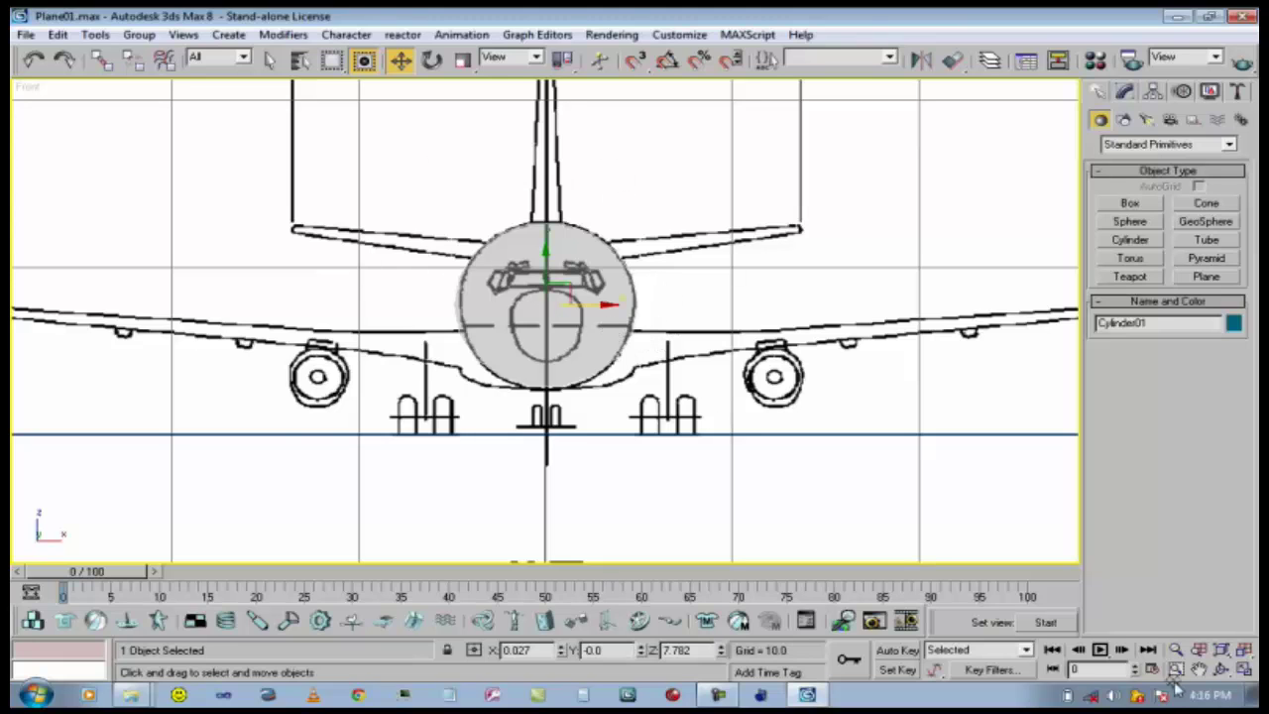
{"action": "left_click", "coordinate": [1176, 649]}
{"action": "left_click_drag", "start_coordinate": [468, 395], "coordinate": [467, 380]}
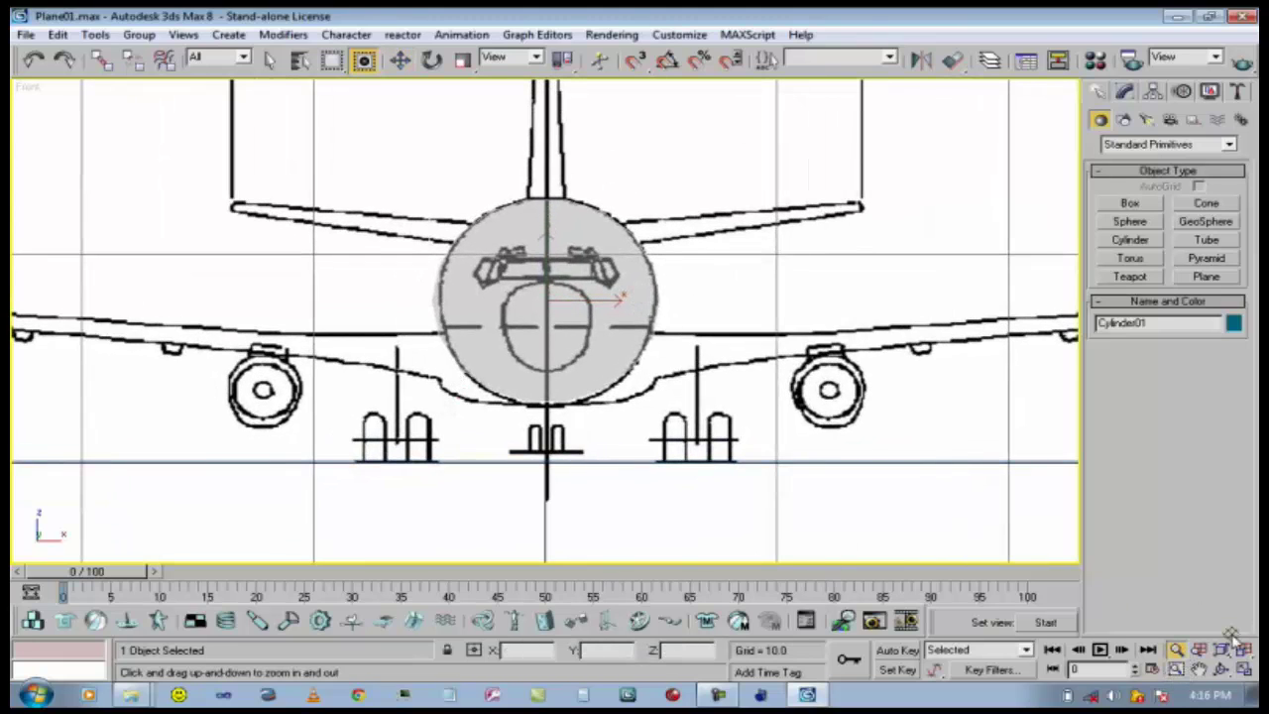
{"action": "left_click", "coordinate": [1198, 670]}
{"action": "left_click_drag", "start_coordinate": [495, 438], "coordinate": [453, 445]}
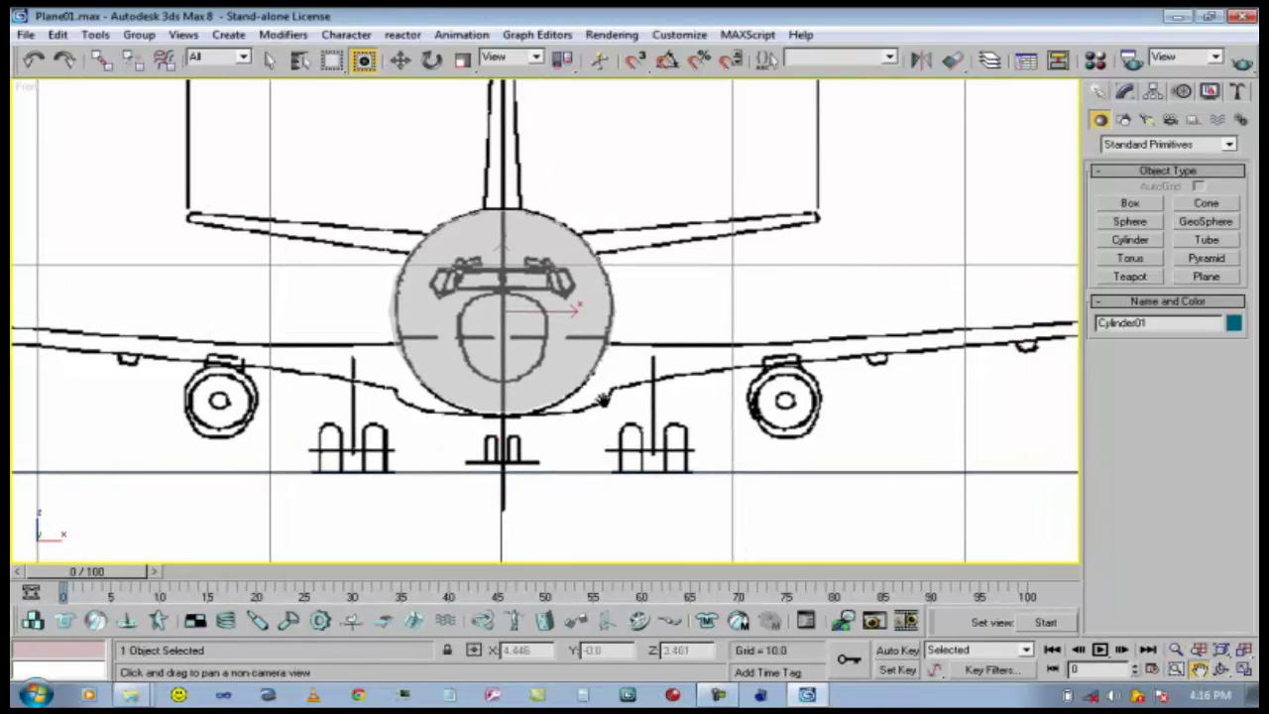
{"action": "left_click", "coordinate": [398, 60]}
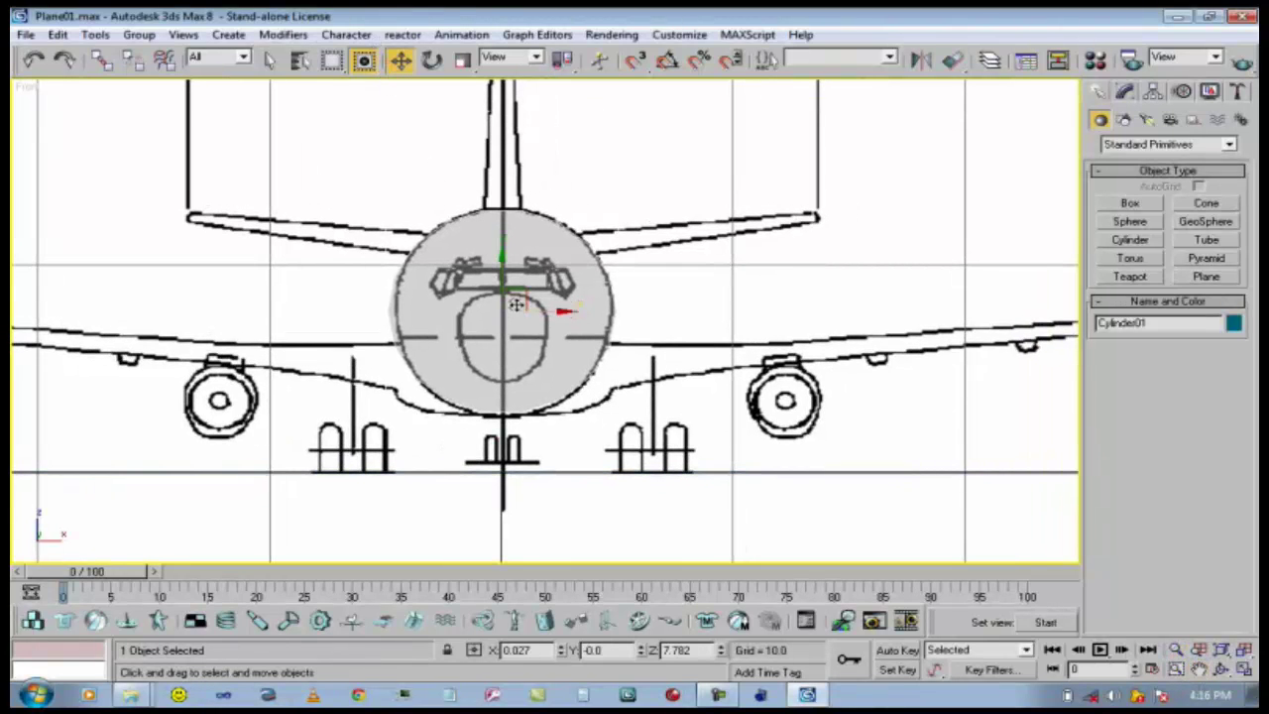
Review the See-Through display setting in the cylinder's object properties.
{"action": "right_click", "coordinate": [516, 304]}
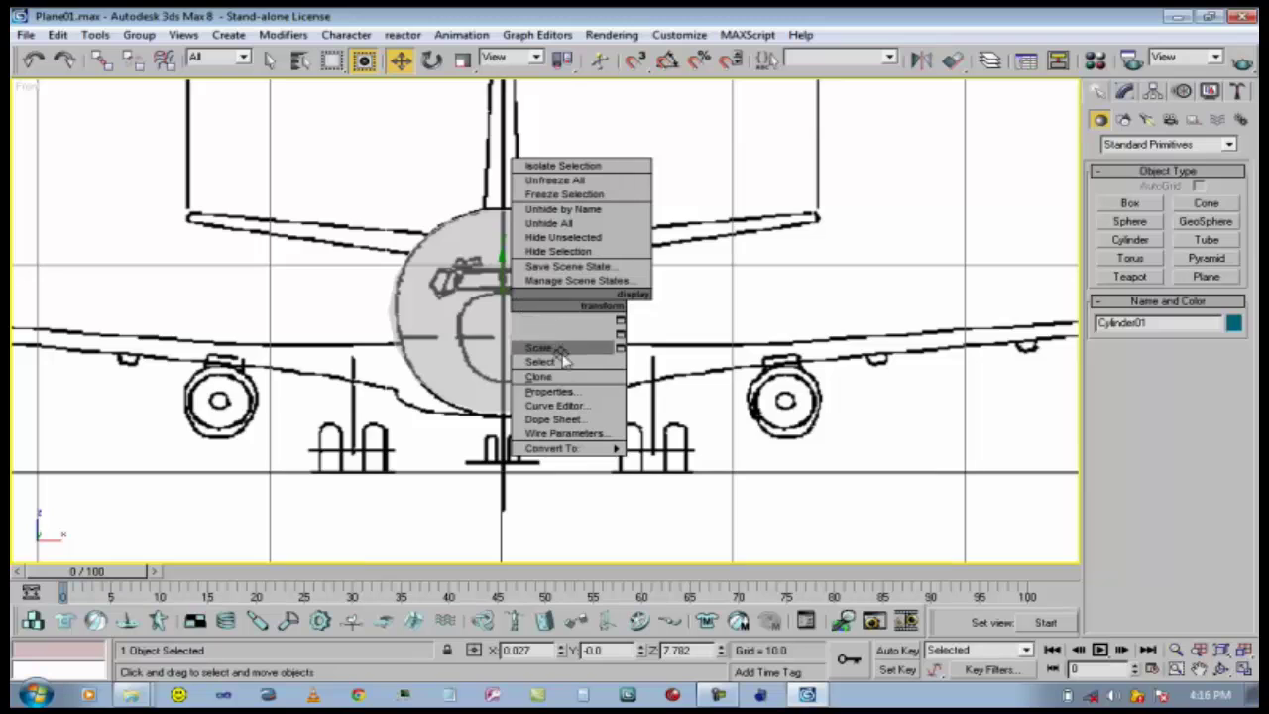
{"action": "left_click", "coordinate": [548, 391]}
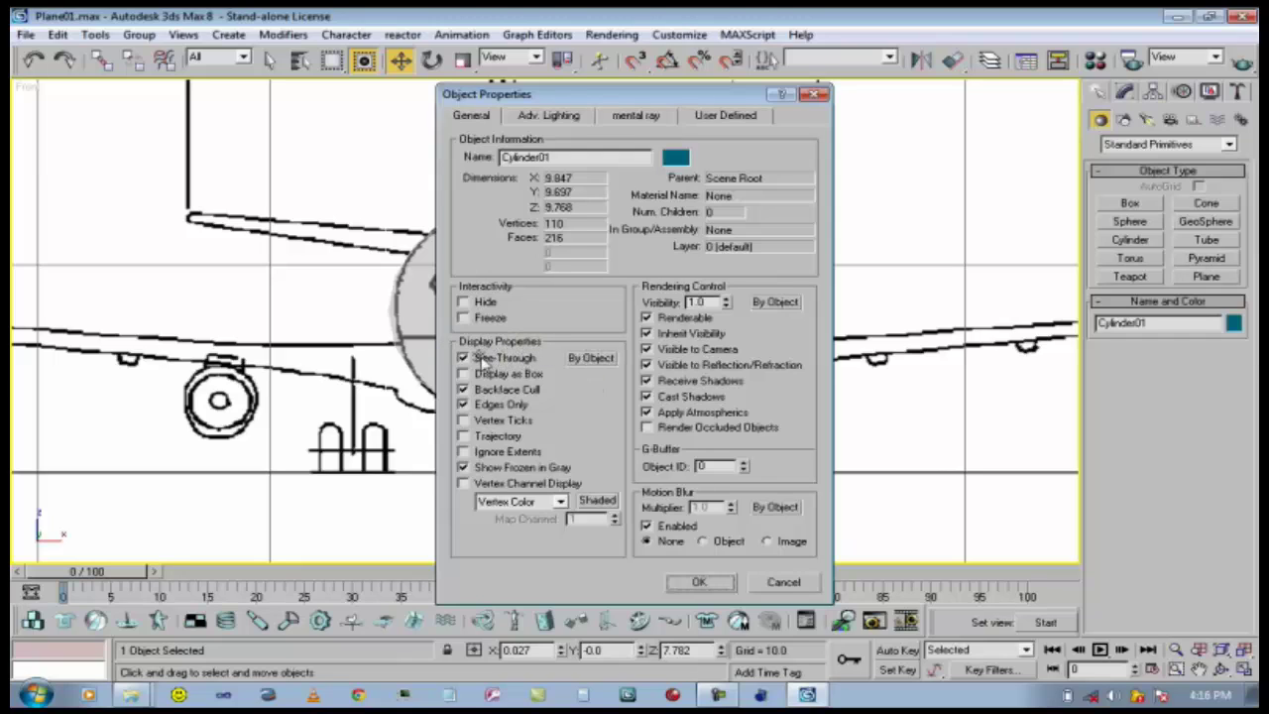
{"action": "left_click", "coordinate": [718, 582]}
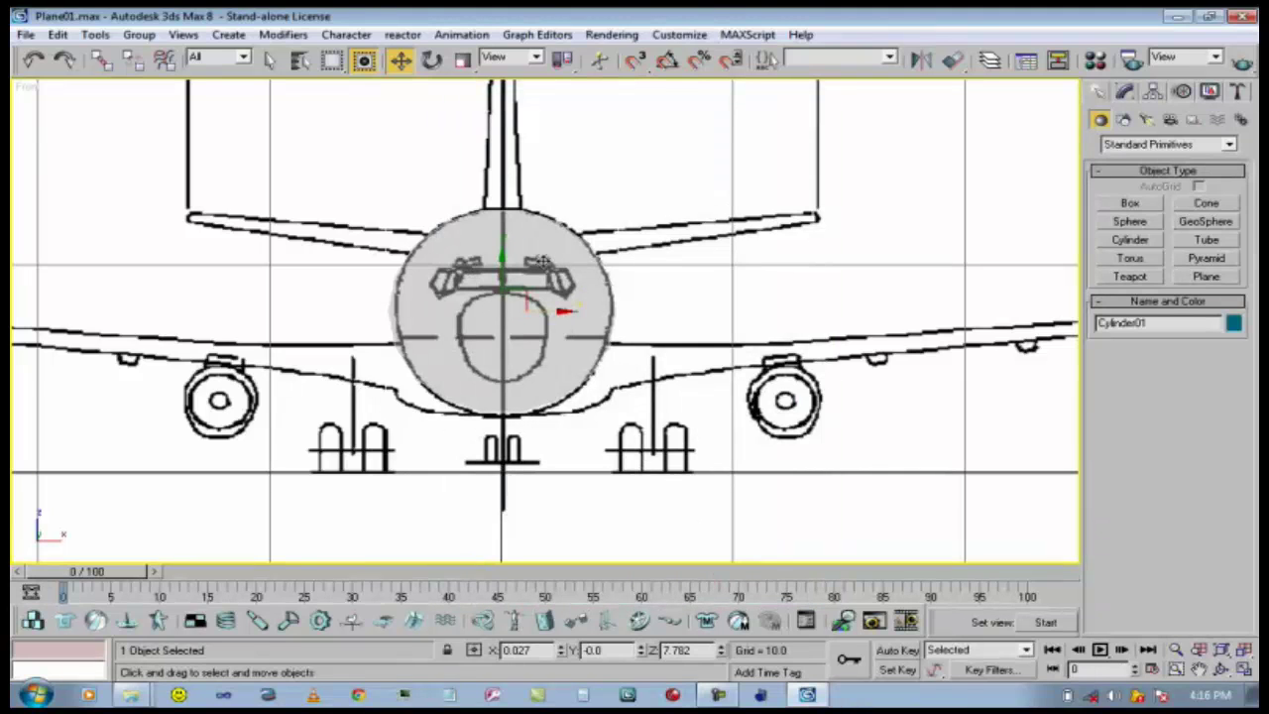
Nudge the cylinder to X 0.03 and reduce its height segments to 1.
{"action": "left_click_drag", "start_coordinate": [543, 324], "coordinate": [540, 312]}
{"action": "left_click", "coordinate": [1127, 92]}
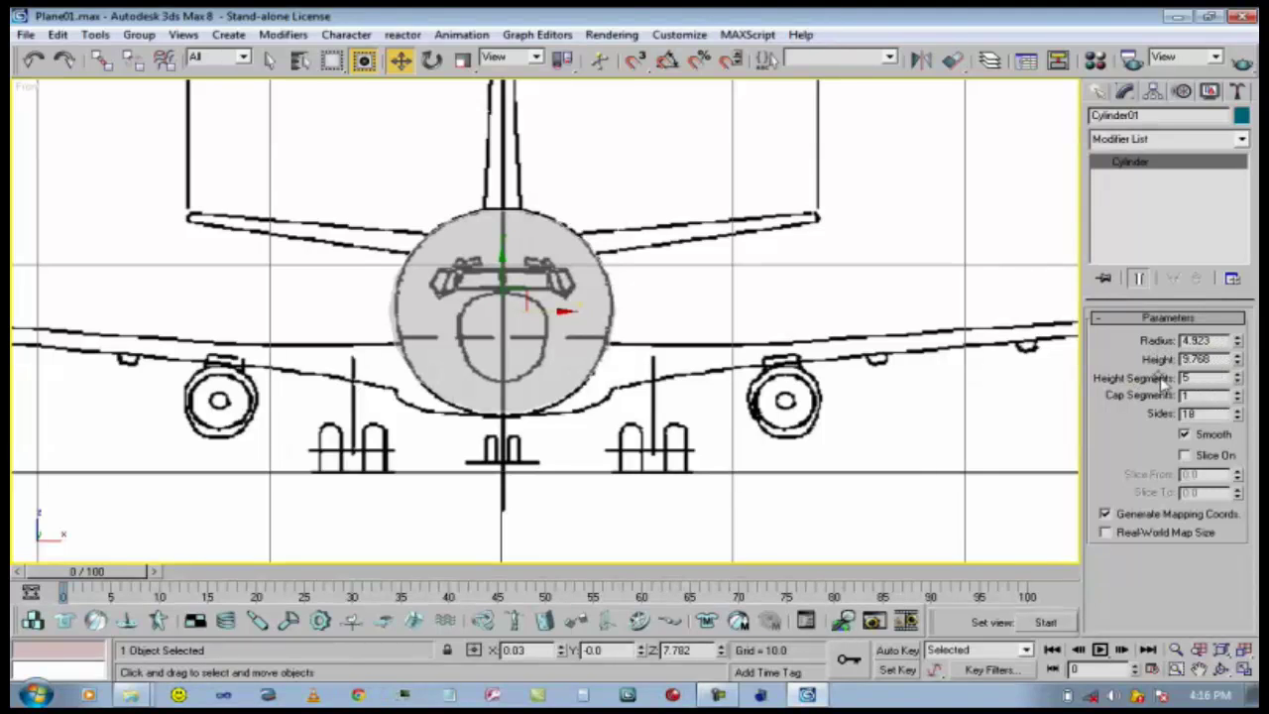
{"action": "left_click_drag", "start_coordinate": [1237, 380], "coordinate": [1238, 490]}
{"action": "right_click", "coordinate": [35, 90]}
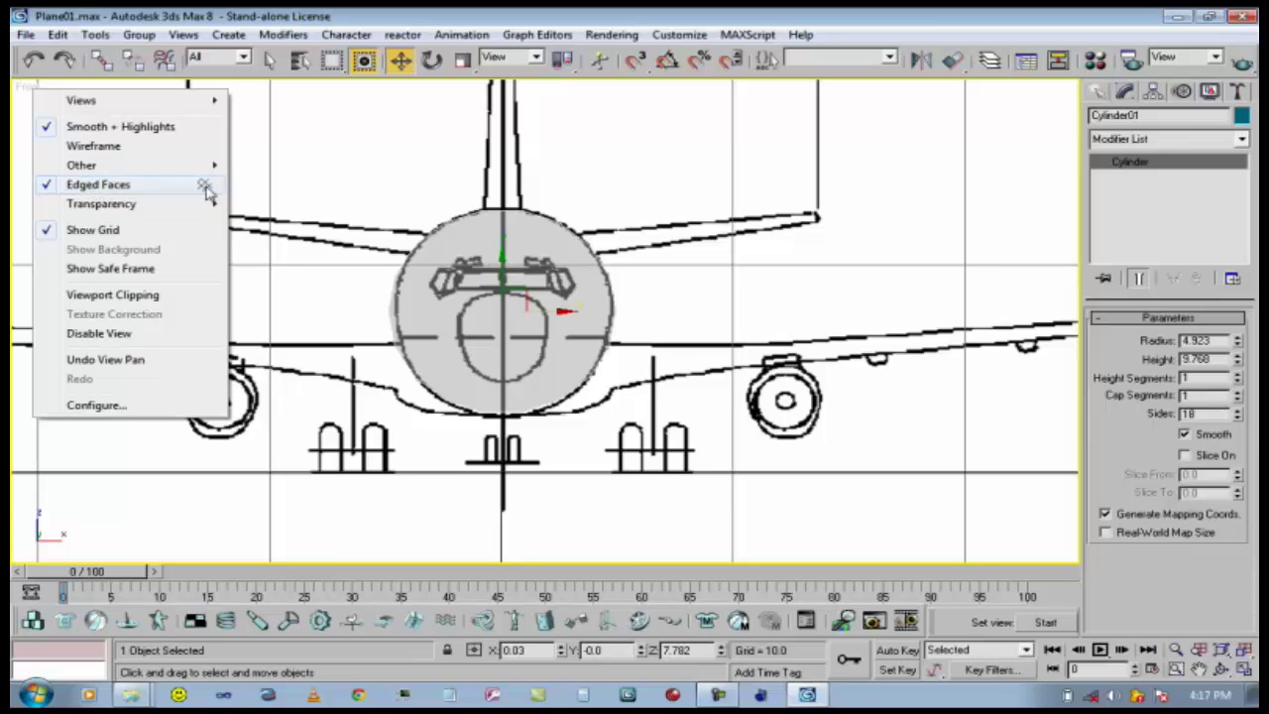
{"action": "left_click", "coordinate": [397, 188]}
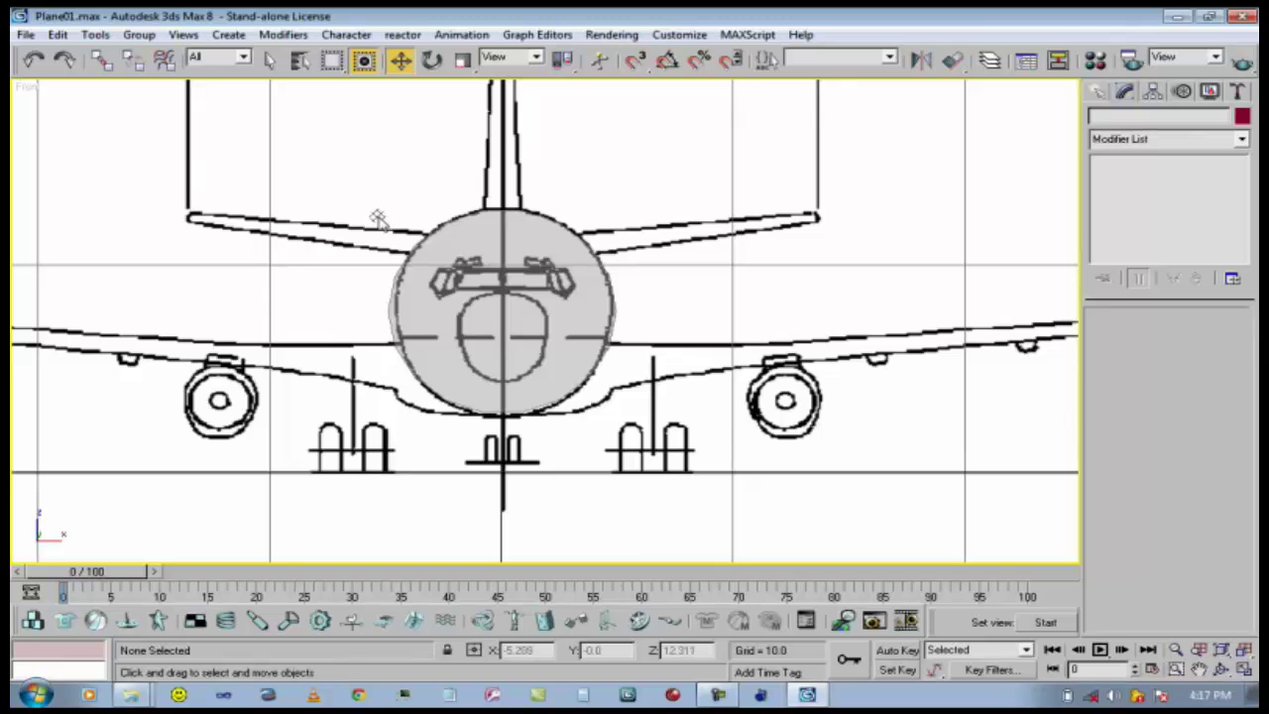
Scale the cylinder to about 96.2% in X and raise it to Z 7.803 to match the fuselage outline.
{"action": "scroll", "coordinate": [512, 333], "scroll_direction": "up", "scroll_amount": 3}
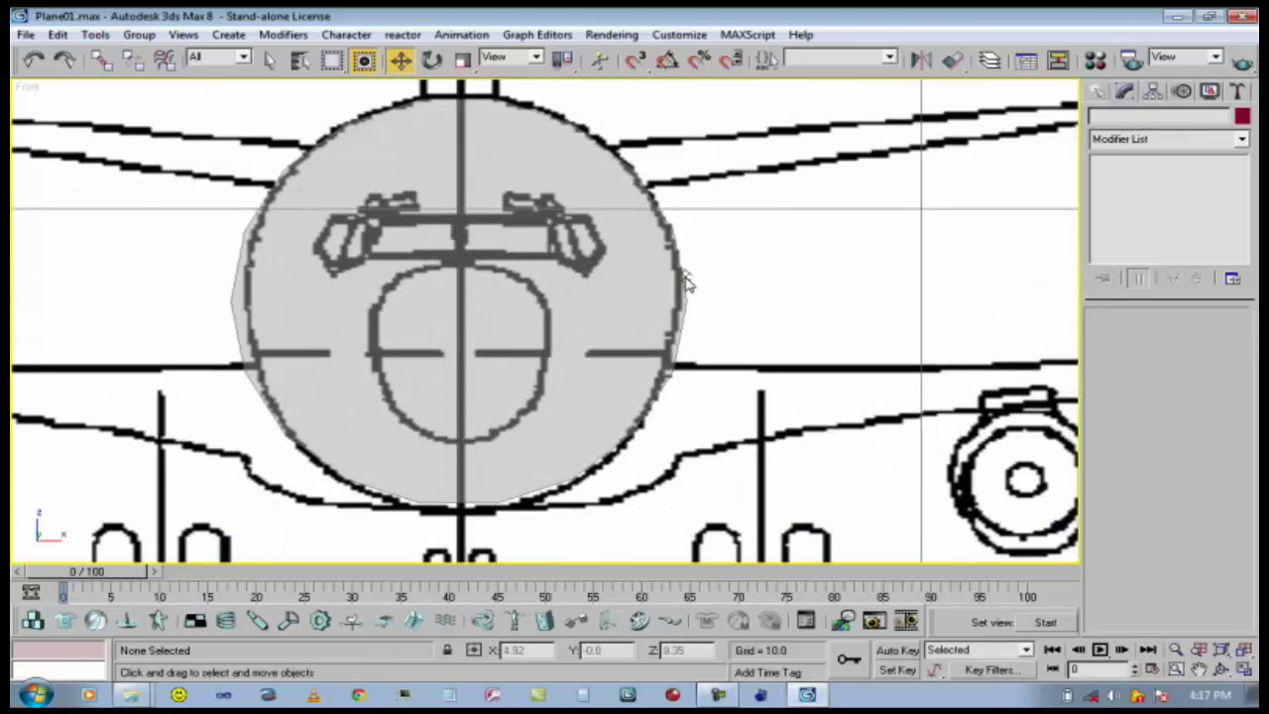
{"action": "left_click", "coordinate": [409, 265]}
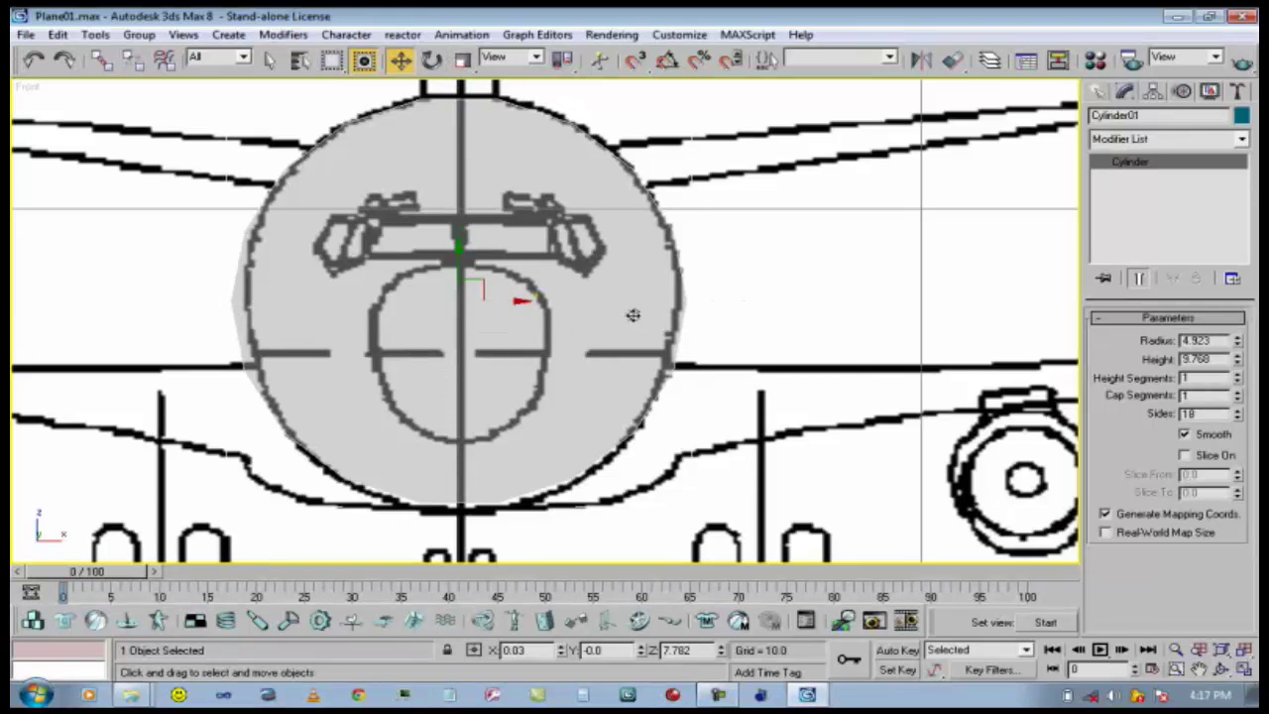
{"action": "left_click", "coordinate": [462, 60]}
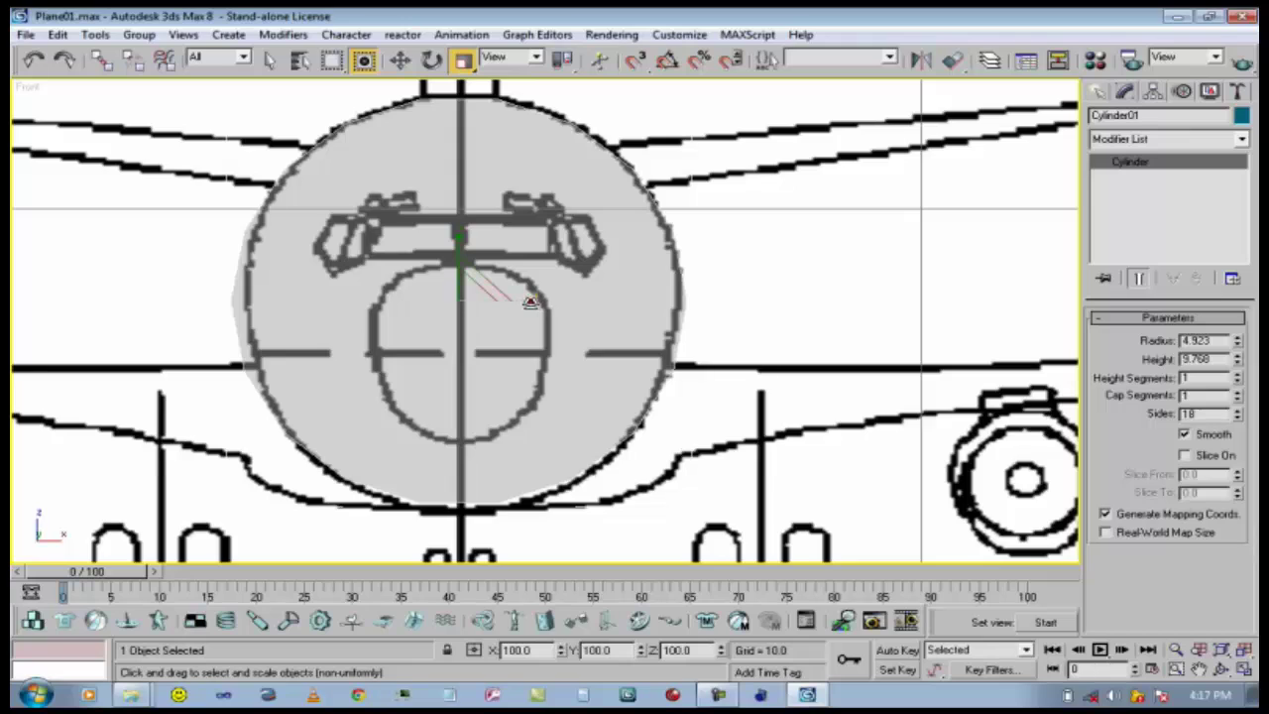
{"action": "left_click_drag", "start_coordinate": [530, 301], "coordinate": [527, 301]}
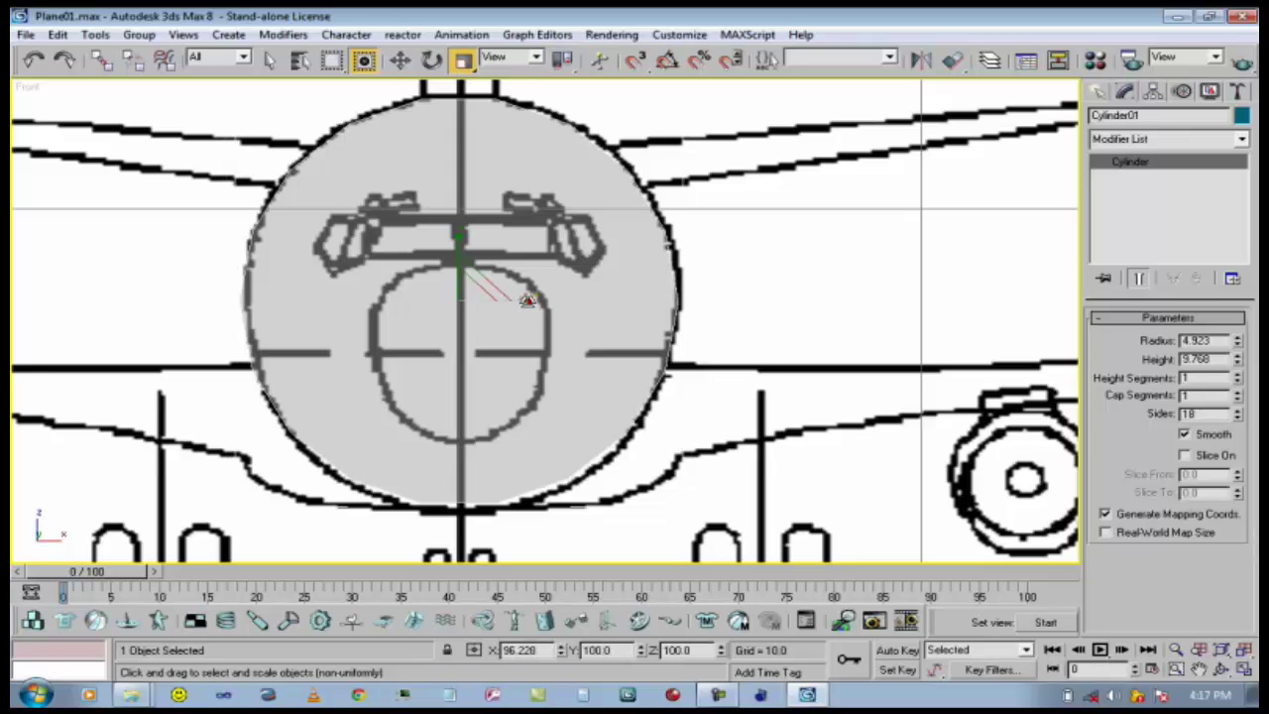
{"action": "left_click", "coordinate": [399, 61]}
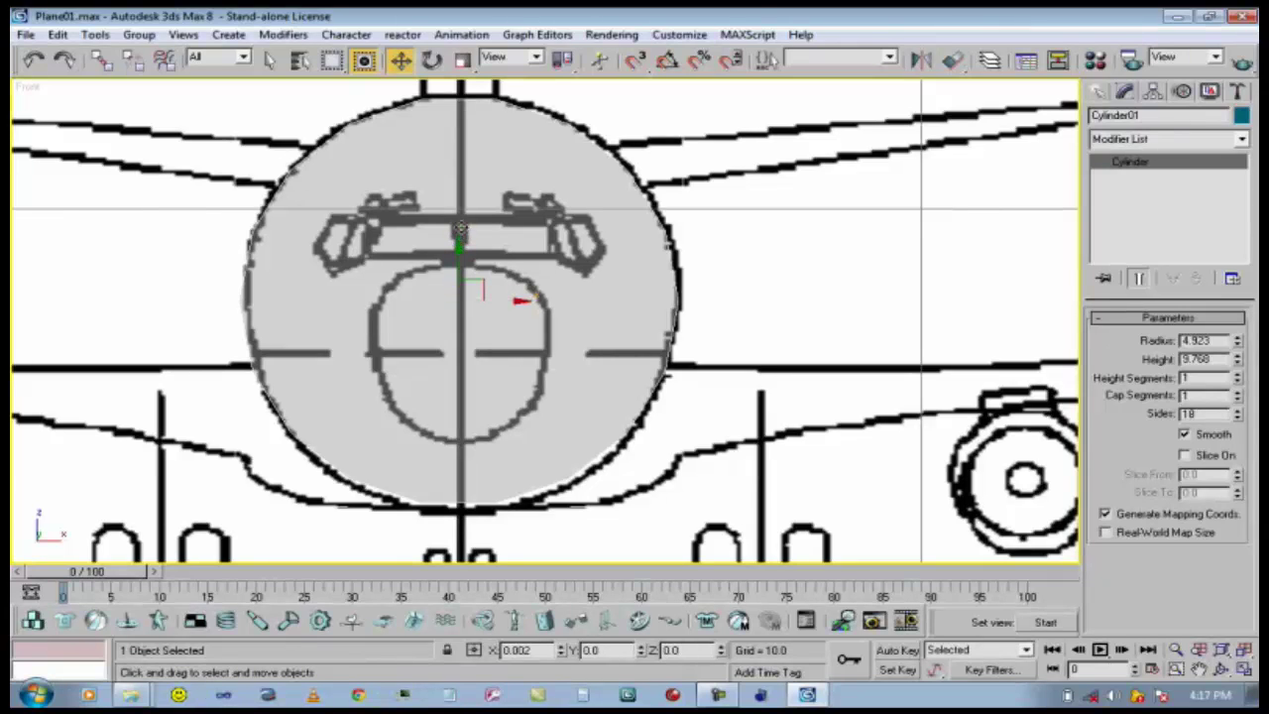
{"action": "left_click_drag", "start_coordinate": [460, 229], "coordinate": [451, 258]}
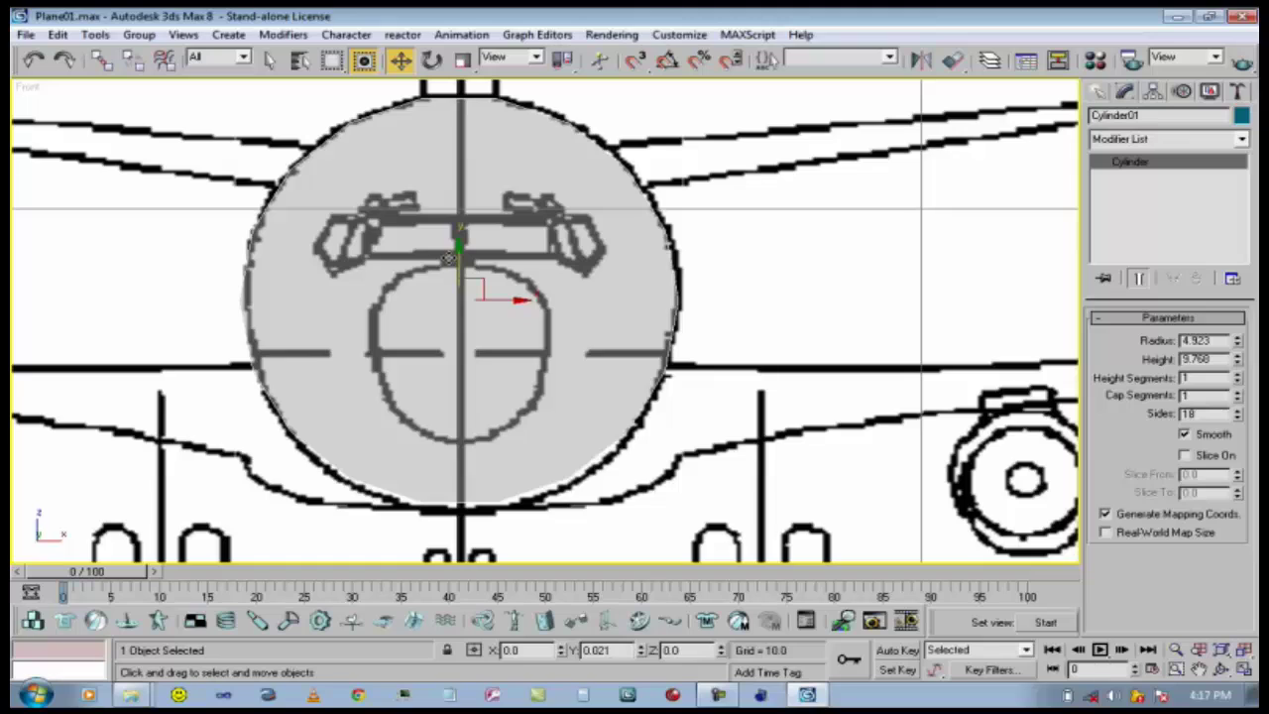
Increase the cylinder's radius to 5.022 and move it down about 0.17 over the fuselage circle.
{"action": "left_click", "coordinate": [1237, 338]}
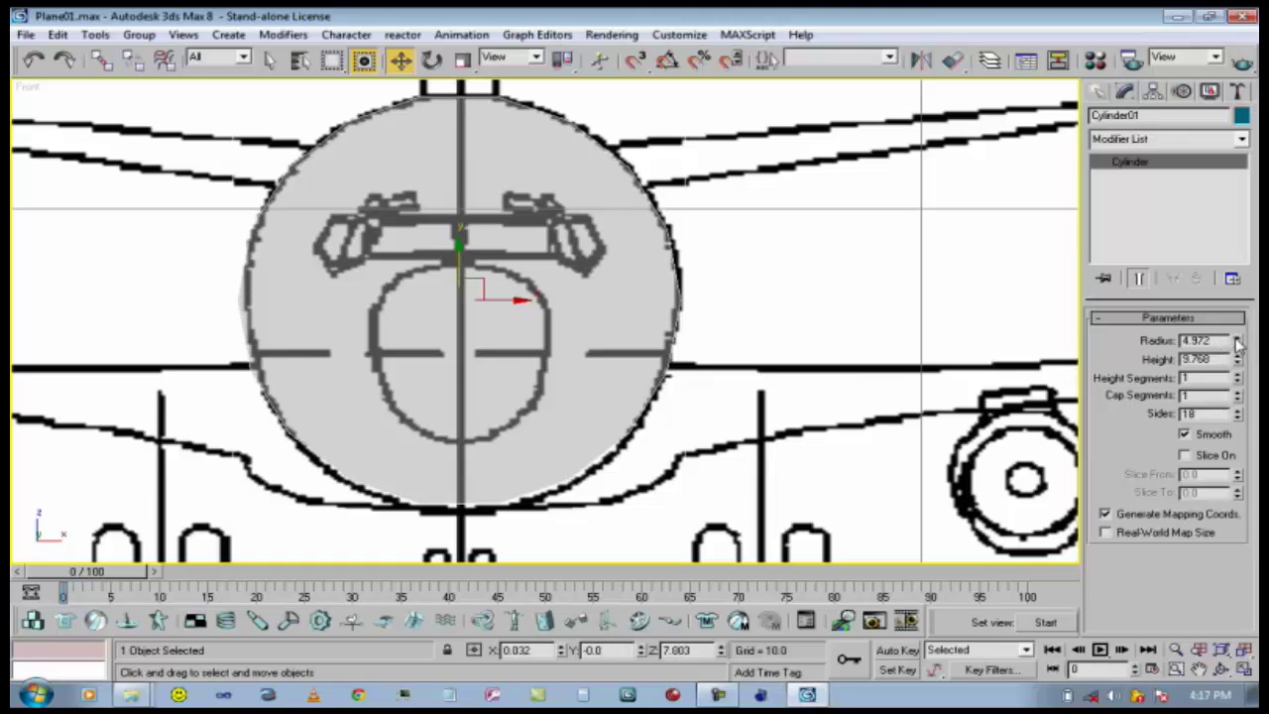
{"action": "left_click", "coordinate": [1236, 338]}
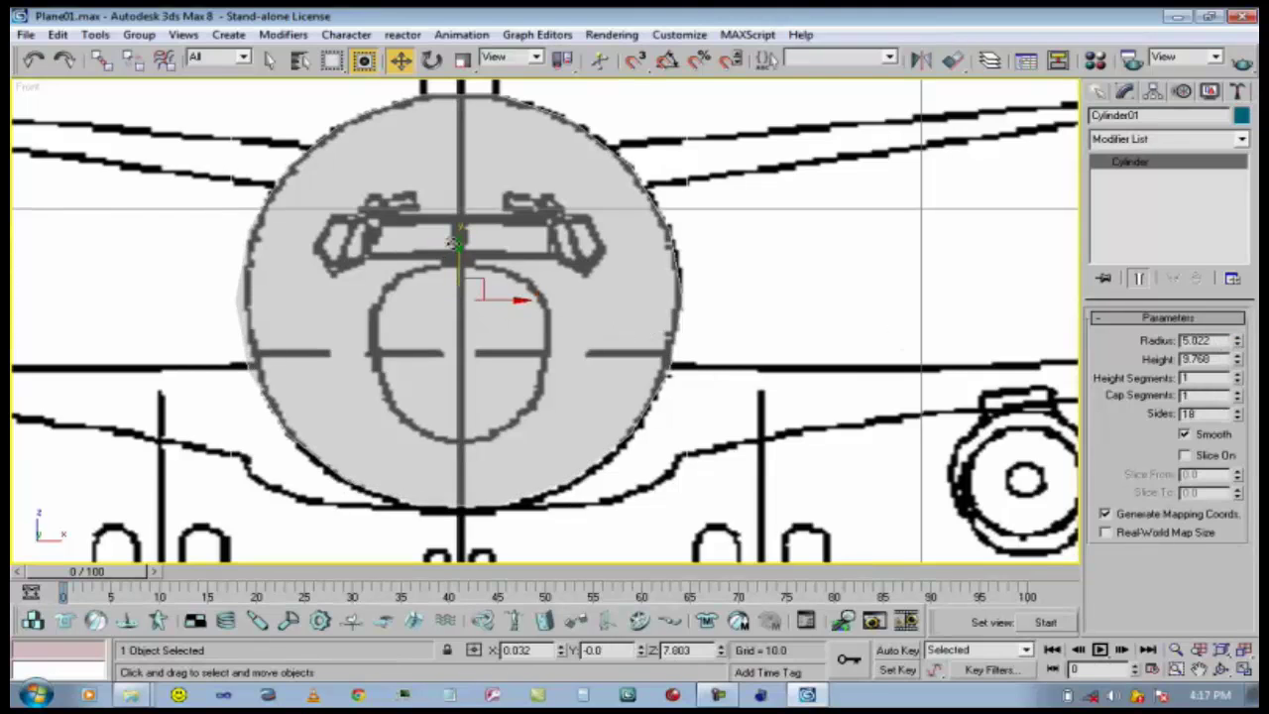
{"action": "left_click_drag", "start_coordinate": [452, 247], "coordinate": [453, 249]}
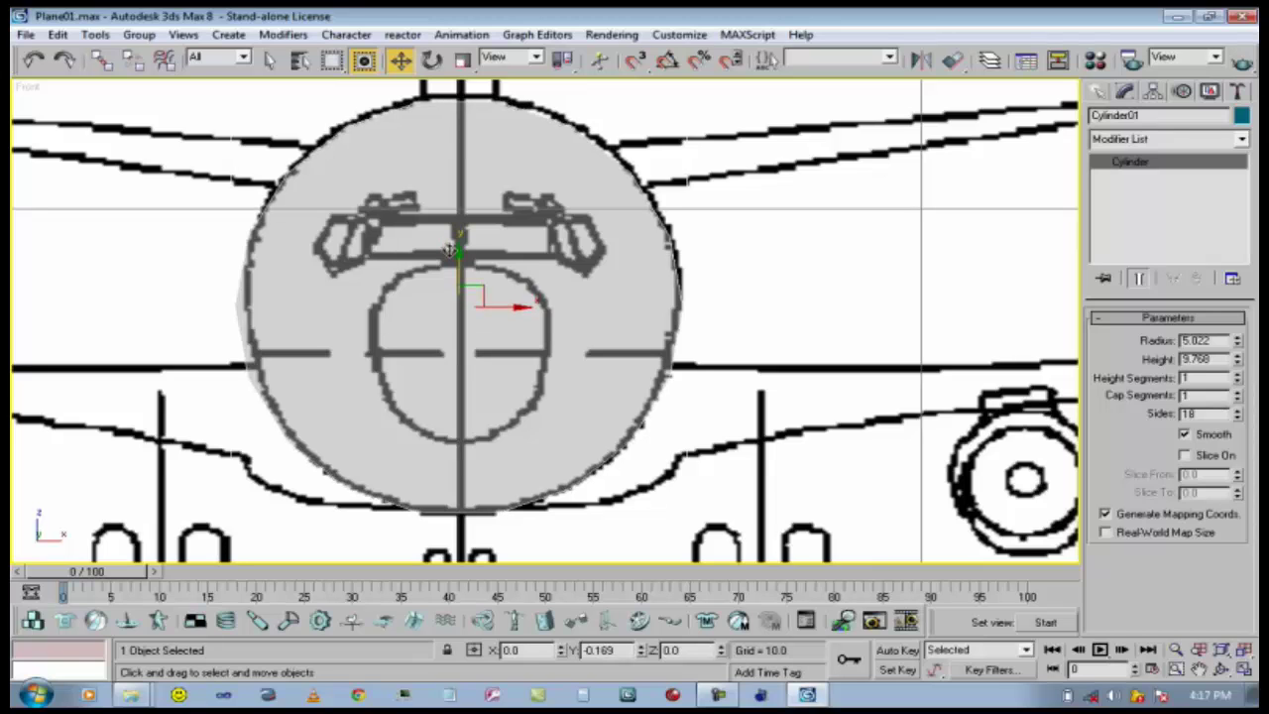
Narrow the cylinder to about 92.6% in X and raise it to Z 7.76 to fit the fuselage circle.
{"action": "left_click", "coordinate": [463, 60]}
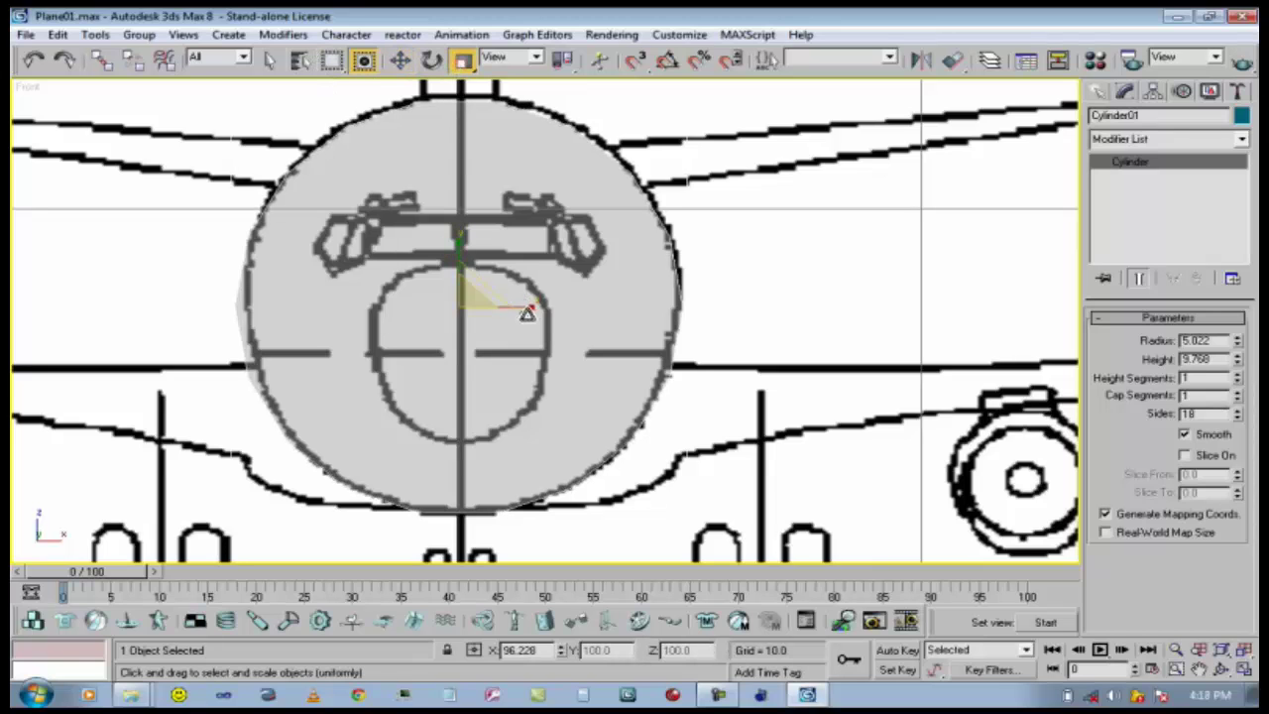
{"action": "mouse_move", "coordinate": [526, 313]}
{"action": "left_mouse_down"}
{"action": "mouse_move", "coordinate": [518, 303]}
{"action": "mouse_move", "coordinate": [531, 301]}
{"action": "left_mouse_up"}
{"action": "left_click", "coordinate": [400, 61]}
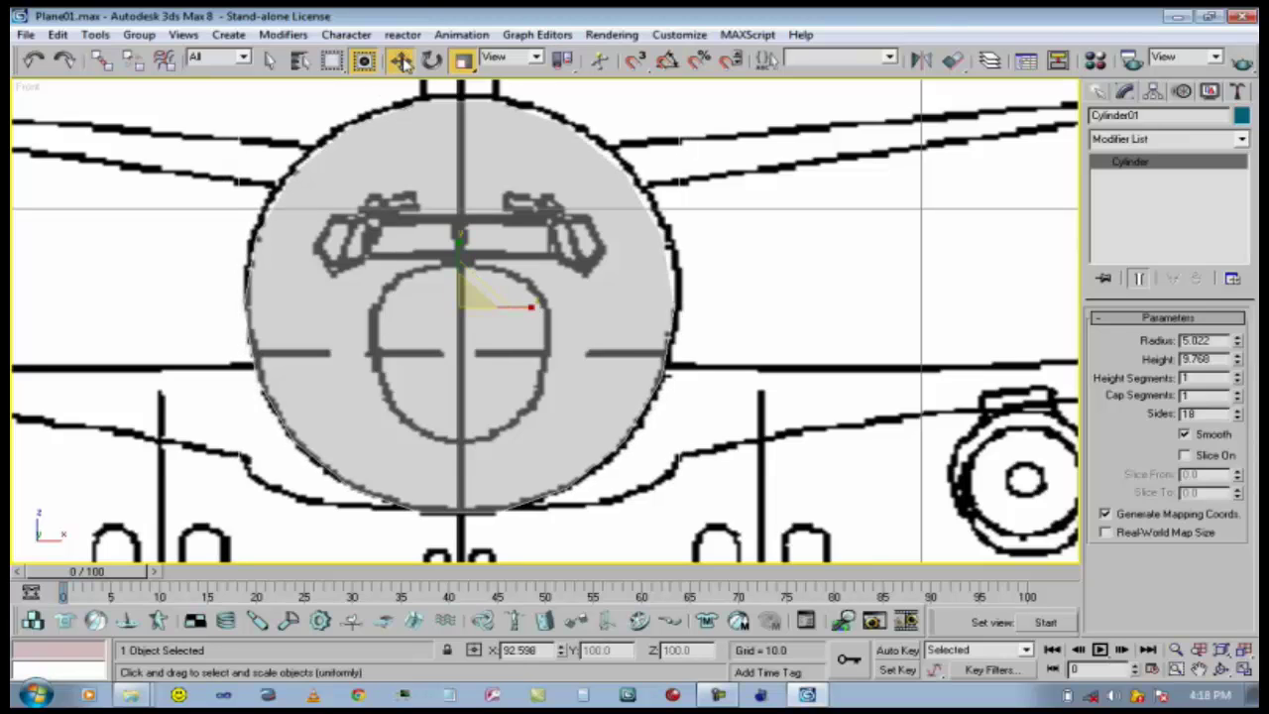
{"action": "left_click_drag", "start_coordinate": [463, 266], "coordinate": [462, 261]}
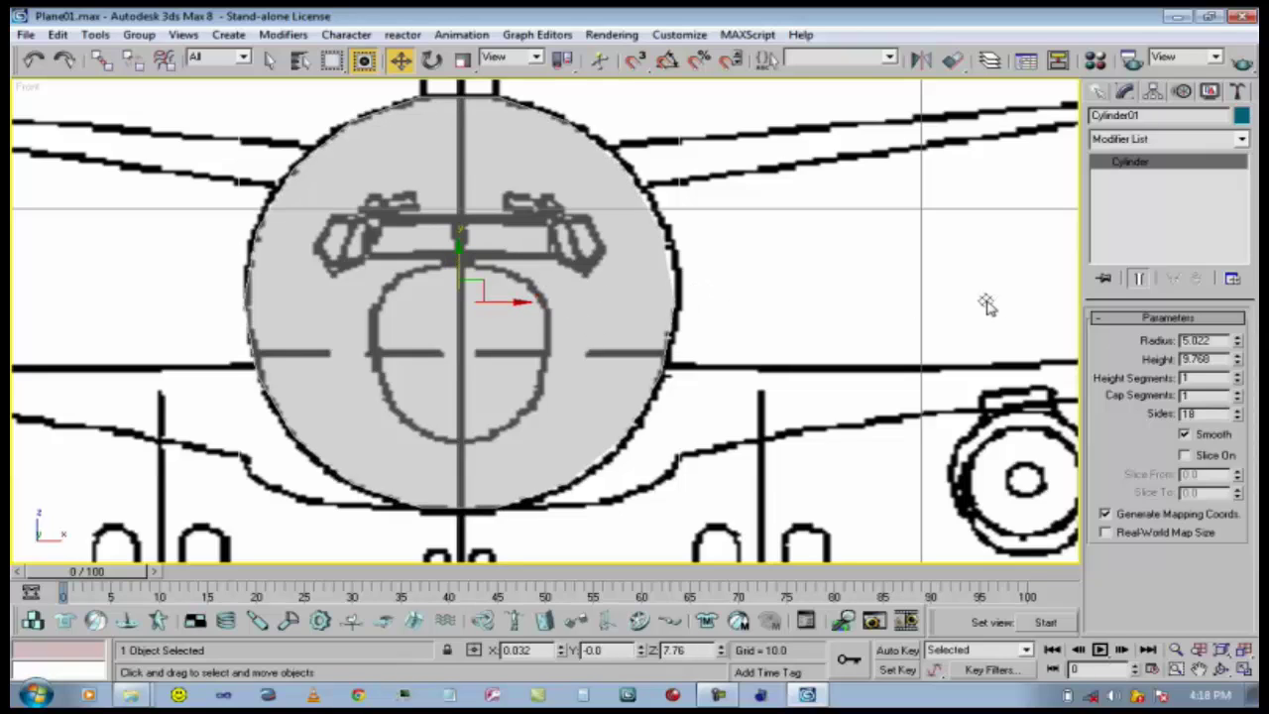
Switch to the Right view and compare the cylinder's height with the fuselage on the side blueprint.
{"action": "right_click", "coordinate": [31, 88]}
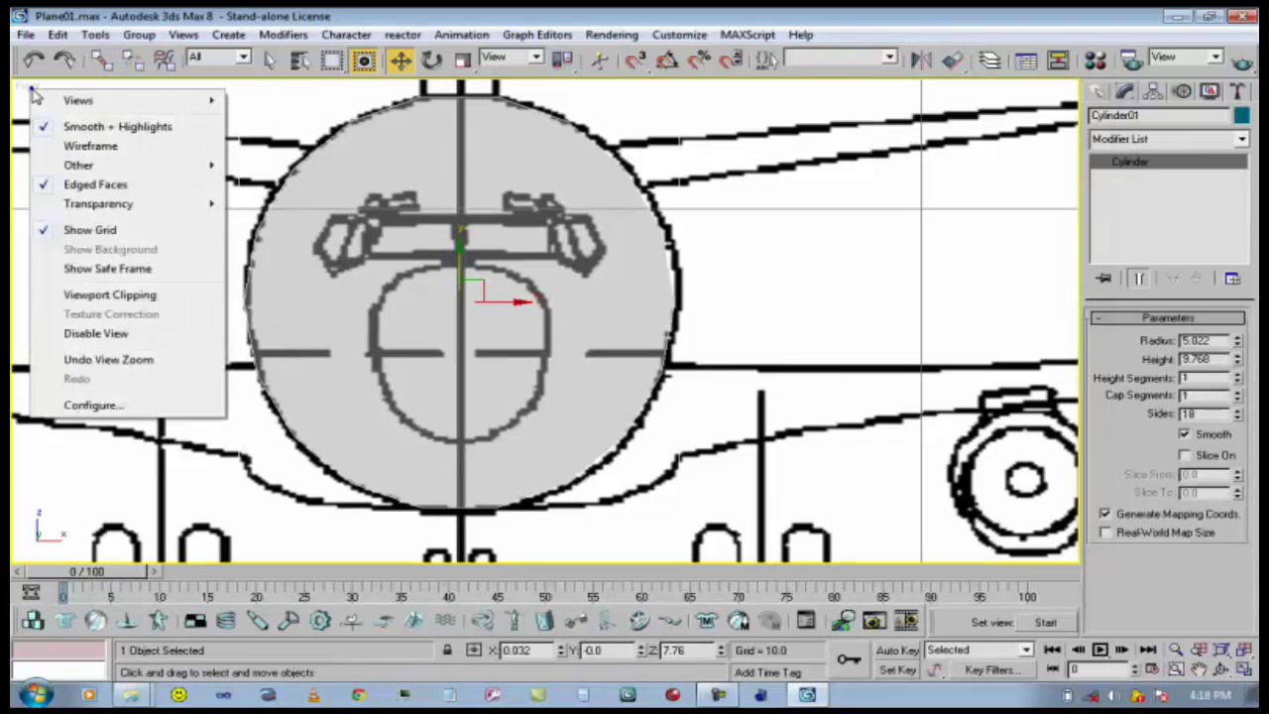
{"action": "mouse_move", "coordinate": [40, 94]}
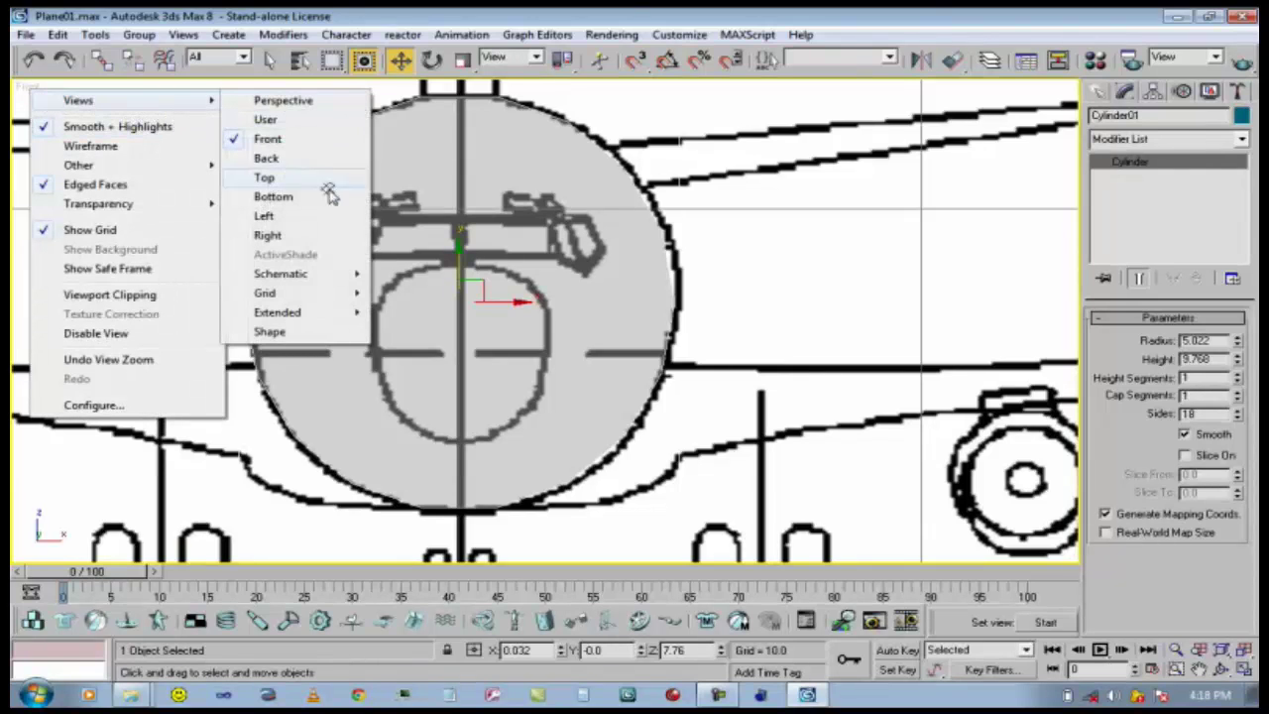
{"action": "left_click", "coordinate": [303, 245]}
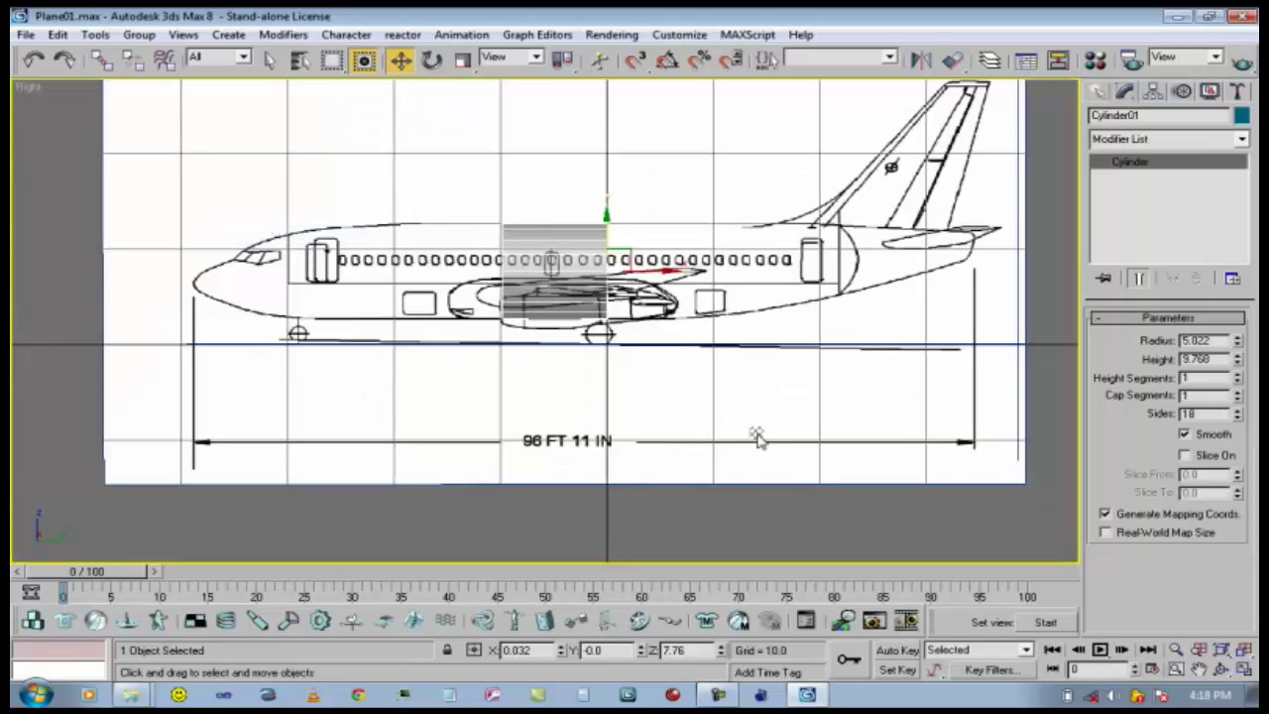
{"action": "left_click", "coordinate": [617, 344]}
{"action": "scroll", "coordinate": [622, 307], "scroll_direction": "up", "scroll_amount": 5}
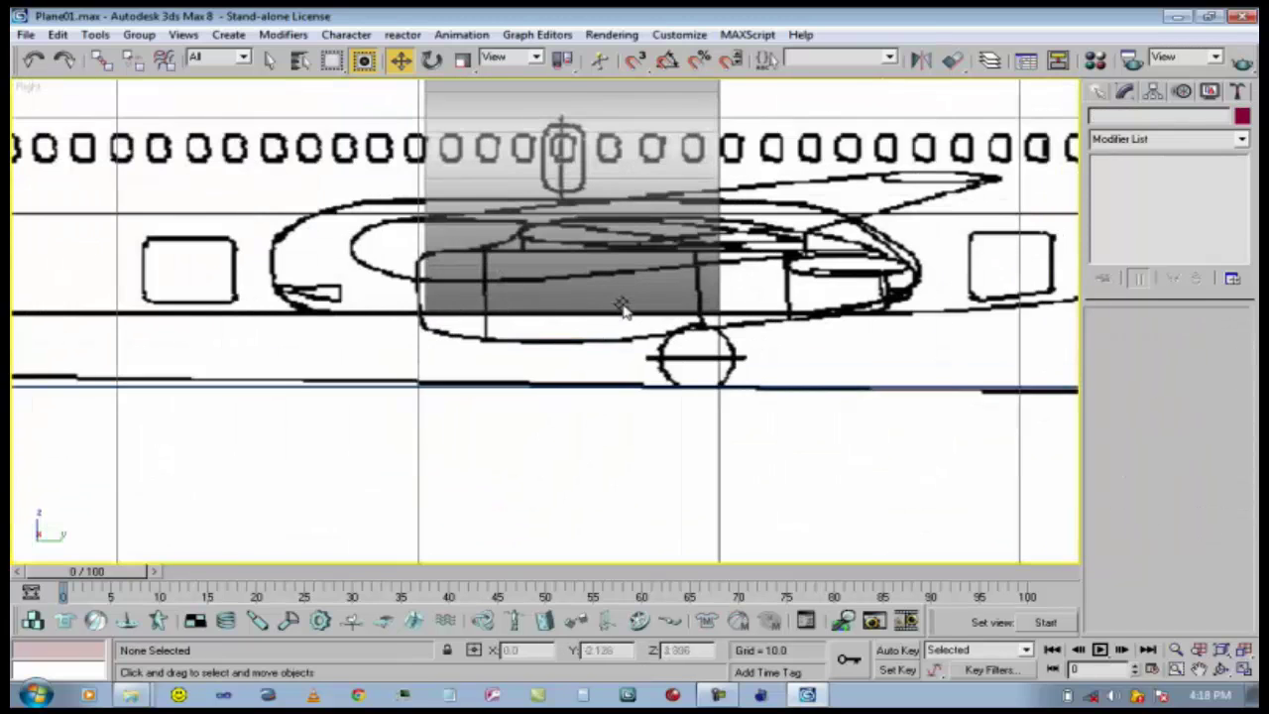
{"action": "left_click", "coordinate": [1199, 670]}
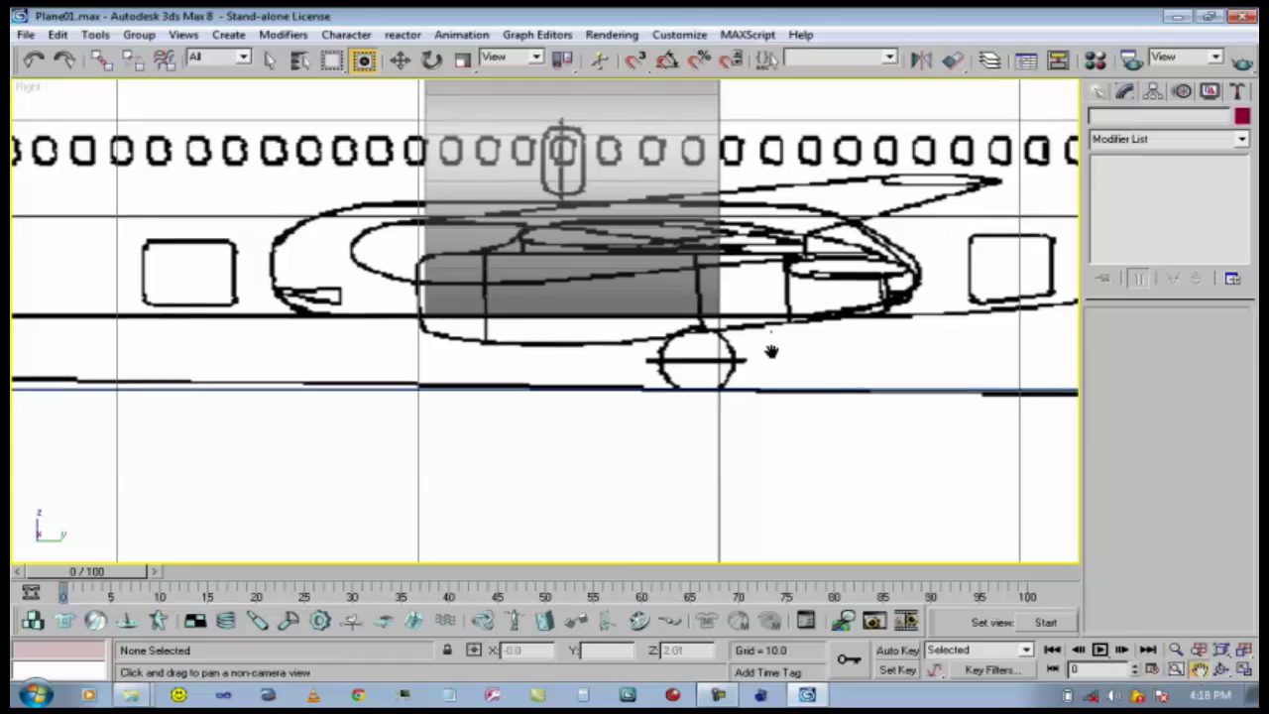
{"action": "scroll", "coordinate": [764, 333], "scroll_direction": "down", "scroll_amount": 4}
{"action": "left_click_drag", "start_coordinate": [761, 316], "coordinate": [721, 311]}
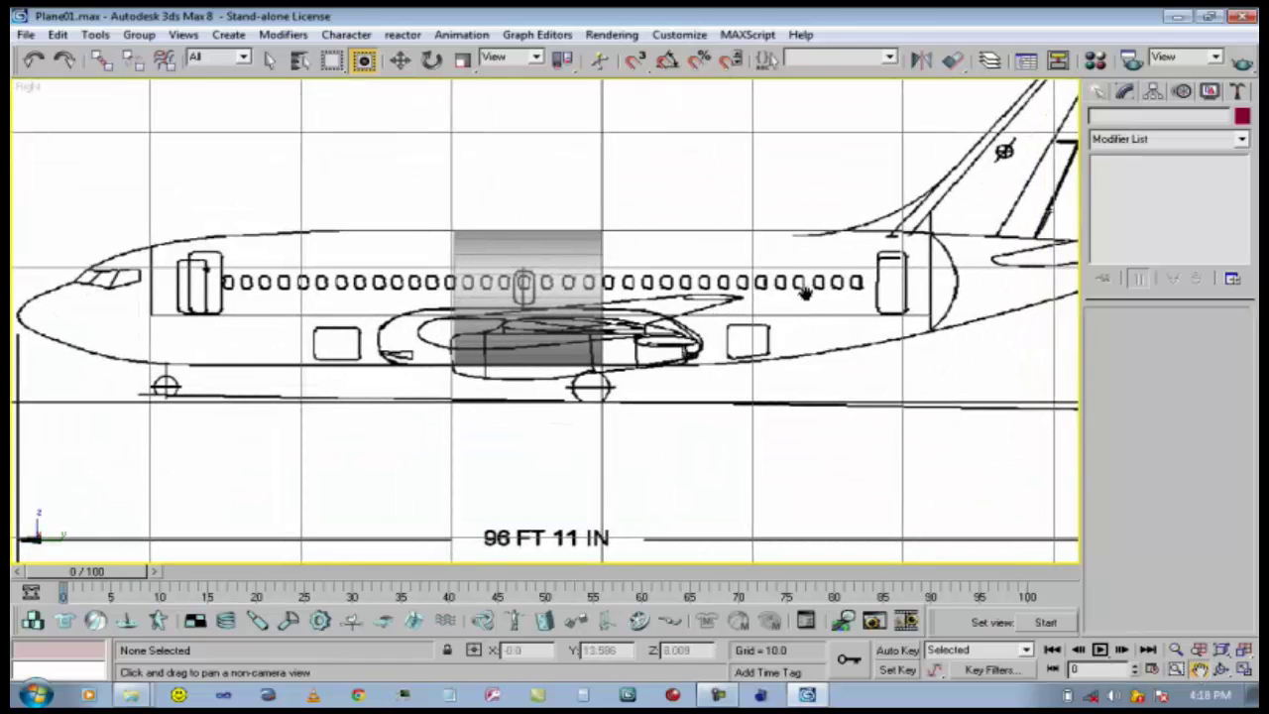
{"action": "scroll", "coordinate": [805, 310], "scroll_direction": "down", "scroll_amount": 3}
{"action": "scroll", "coordinate": [801, 312], "scroll_direction": "up", "scroll_amount": 2}
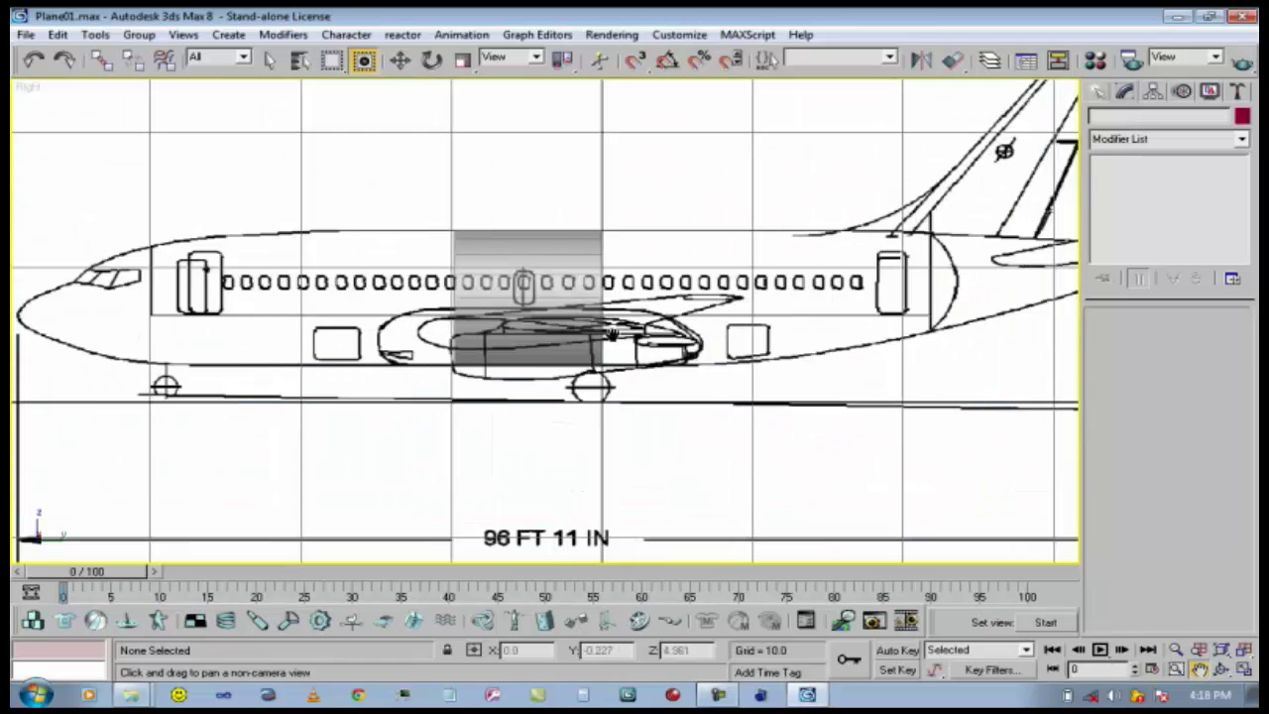
{"action": "mouse_move", "coordinate": [739, 307]}
{"action": "left_mouse_down"}
{"action": "mouse_move", "coordinate": [654, 314]}
{"action": "mouse_move", "coordinate": [581, 365]}
{"action": "mouse_move", "coordinate": [736, 325]}
{"action": "left_mouse_up"}
{"action": "left_click_drag", "start_coordinate": [473, 332], "coordinate": [702, 311]}
{"action": "scroll", "coordinate": [568, 359], "scroll_direction": "up", "scroll_amount": 3}
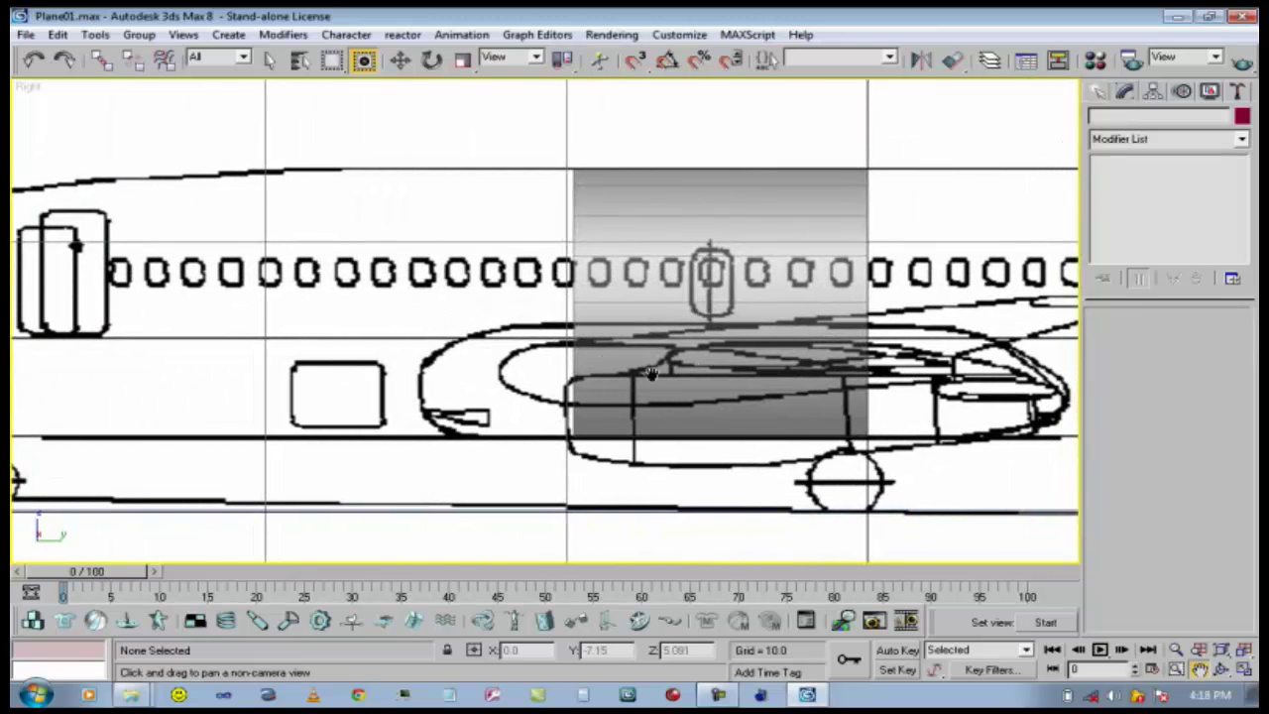
Select the cylinder and examine how its upper and lower edges line up with the fuselage toward nose and tail.
{"action": "left_click", "coordinate": [400, 60]}
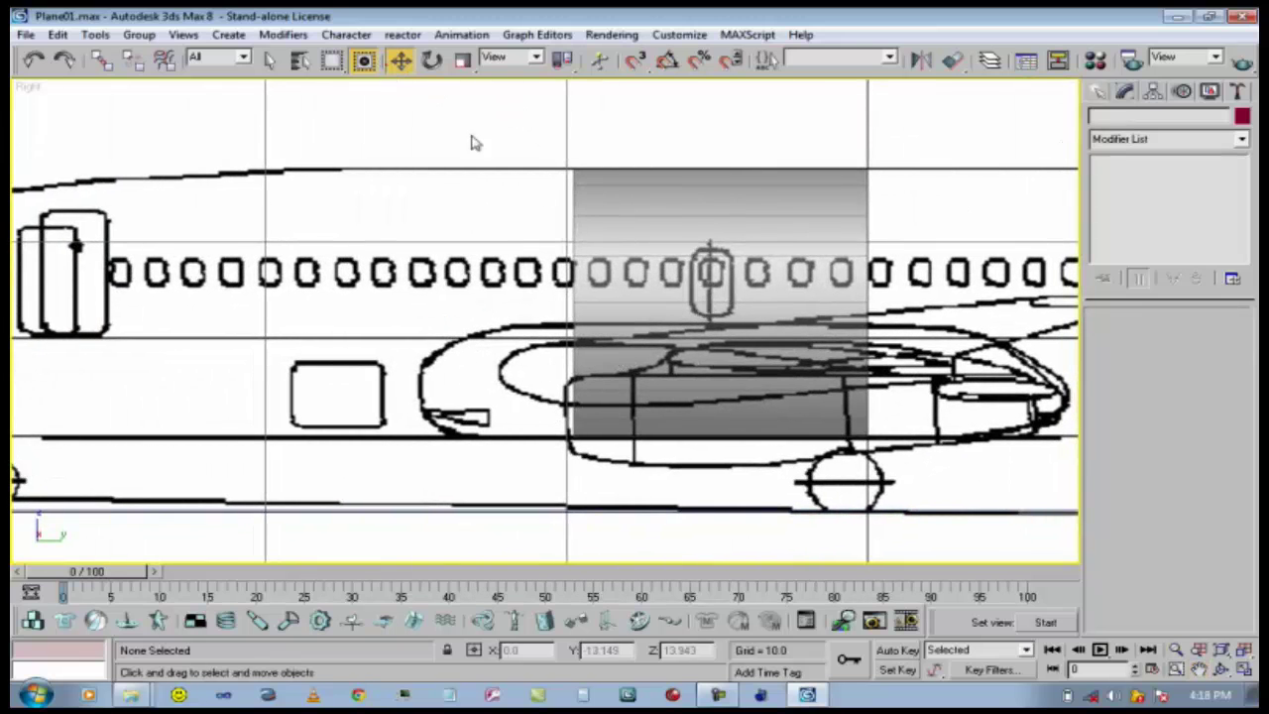
{"action": "left_click", "coordinate": [862, 297]}
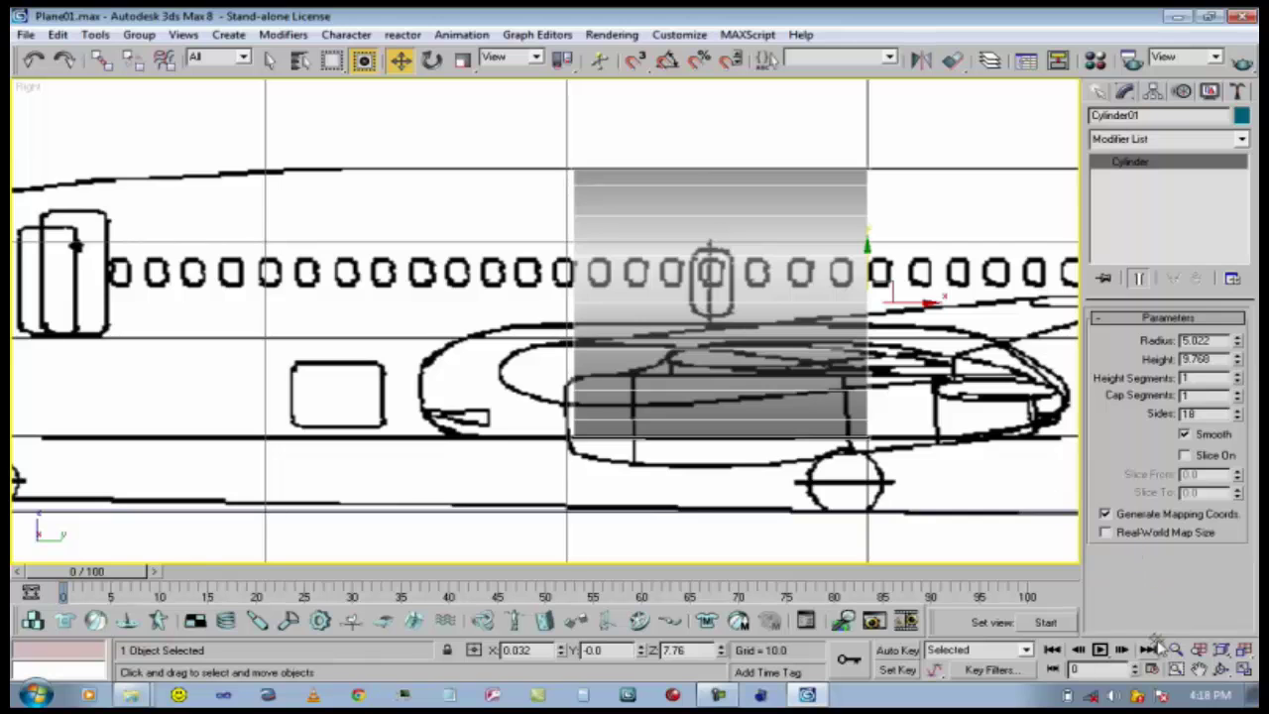
{"action": "left_click", "coordinate": [1198, 669]}
{"action": "left_click_drag", "start_coordinate": [803, 342], "coordinate": [346, 359]}
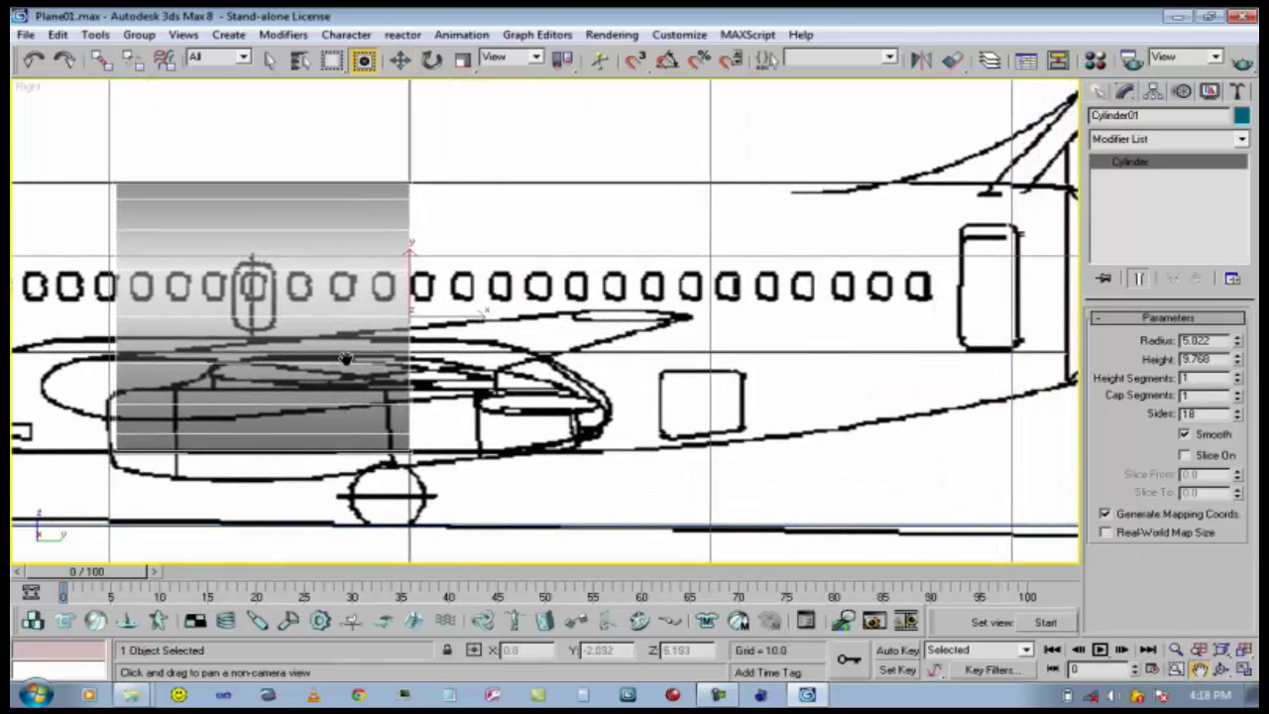
{"action": "left_click_drag", "start_coordinate": [424, 345], "coordinate": [589, 331]}
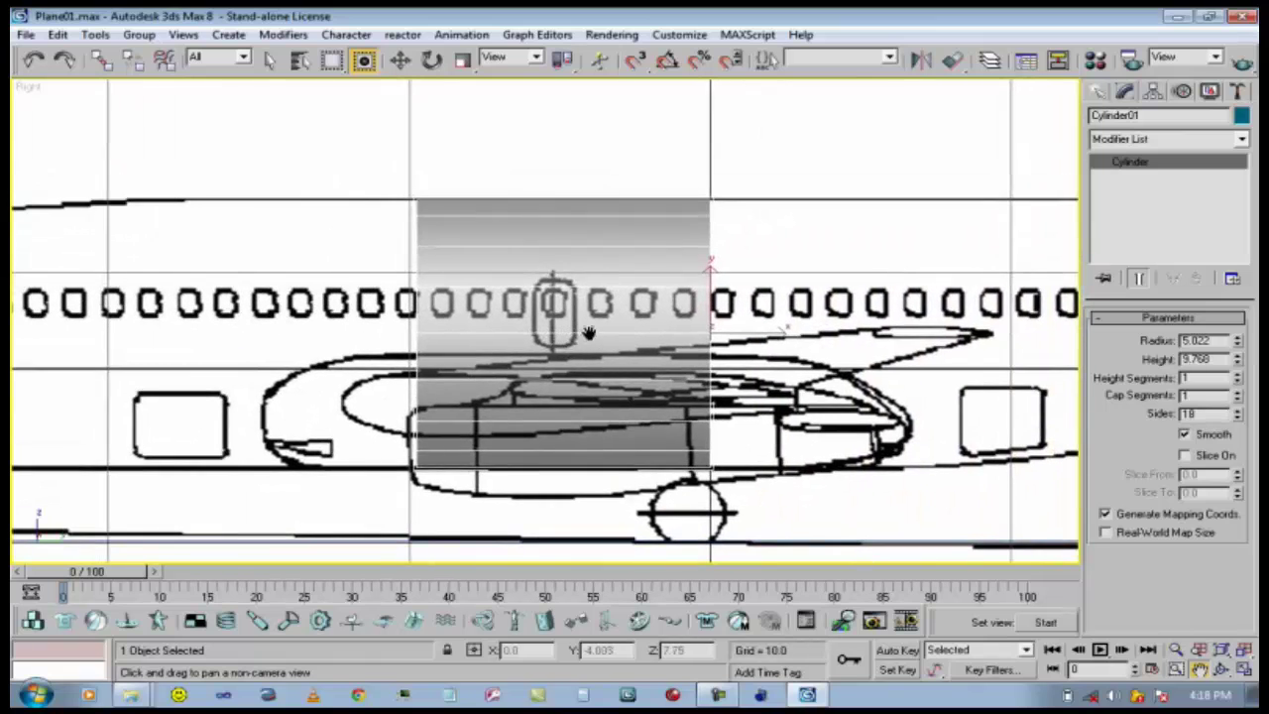
{"action": "scroll", "coordinate": [589, 331], "scroll_direction": "down", "scroll_amount": 3}
{"action": "scroll", "coordinate": [589, 355], "scroll_direction": "up", "scroll_amount": 4}
{"action": "left_click_drag", "start_coordinate": [575, 245], "coordinate": [602, 228]}
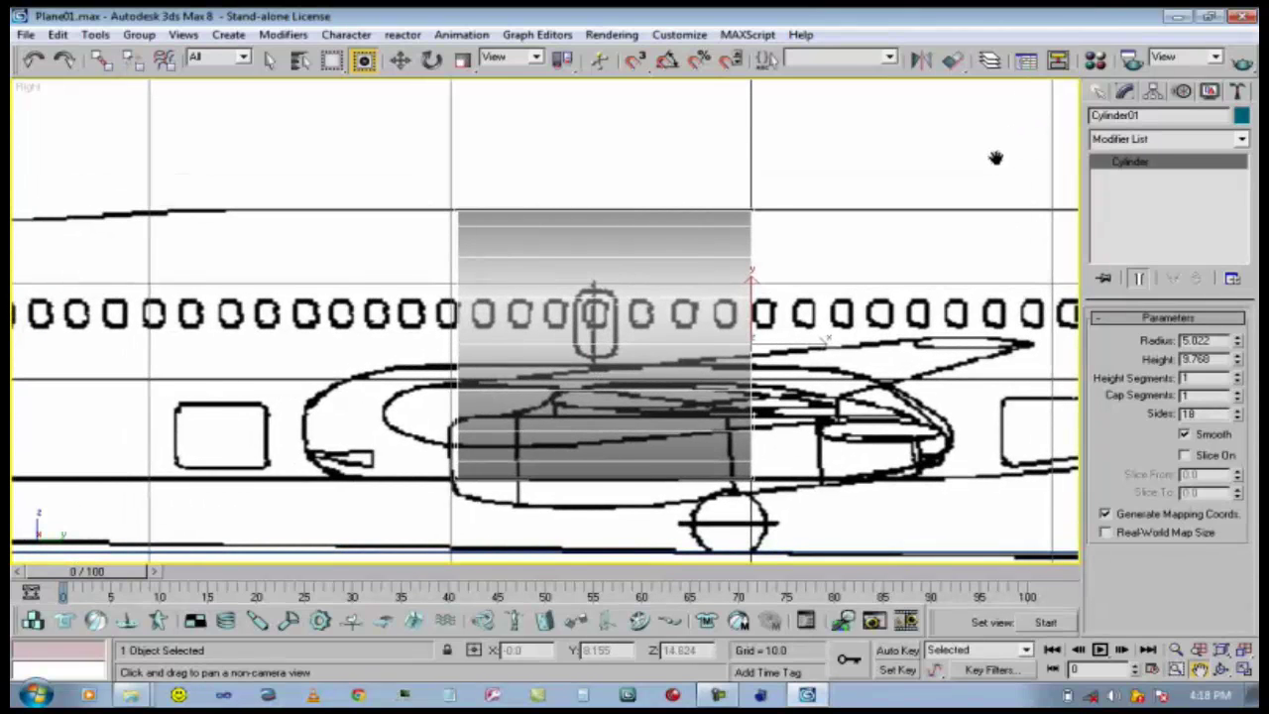
In the Perspective view, show edged faces and convert the cylinder to an Editable Poly.
{"action": "key", "text": "p"}
{"action": "left_click_drag", "start_coordinate": [681, 391], "coordinate": [491, 293]}
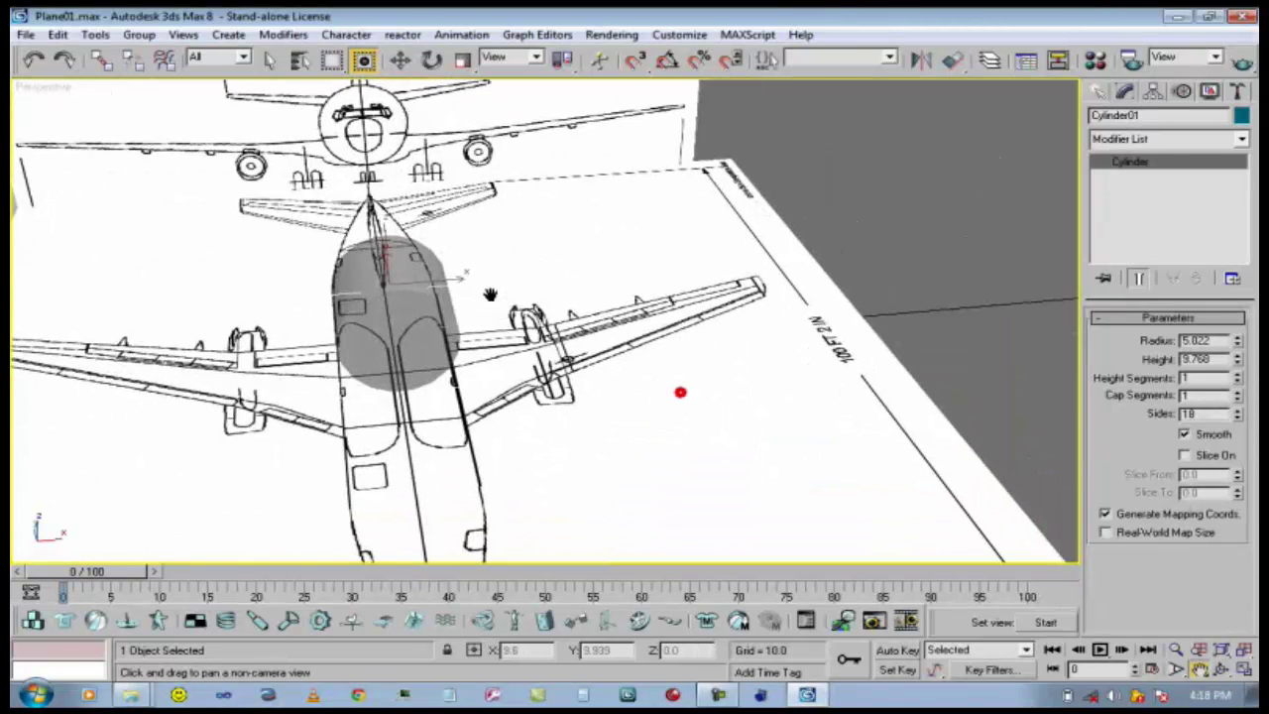
{"action": "scroll", "coordinate": [491, 291], "scroll_direction": "up", "scroll_amount": 2}
{"action": "left_click", "coordinate": [399, 61]}
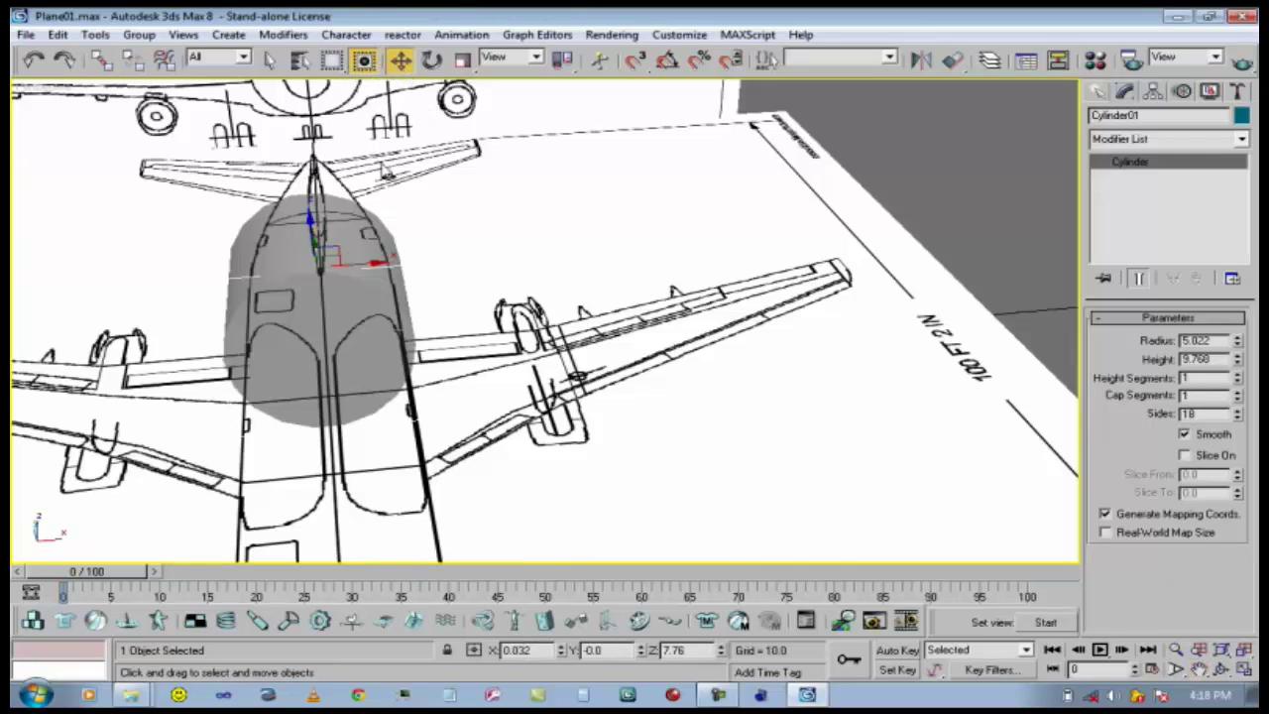
{"action": "key", "text": "F4"}
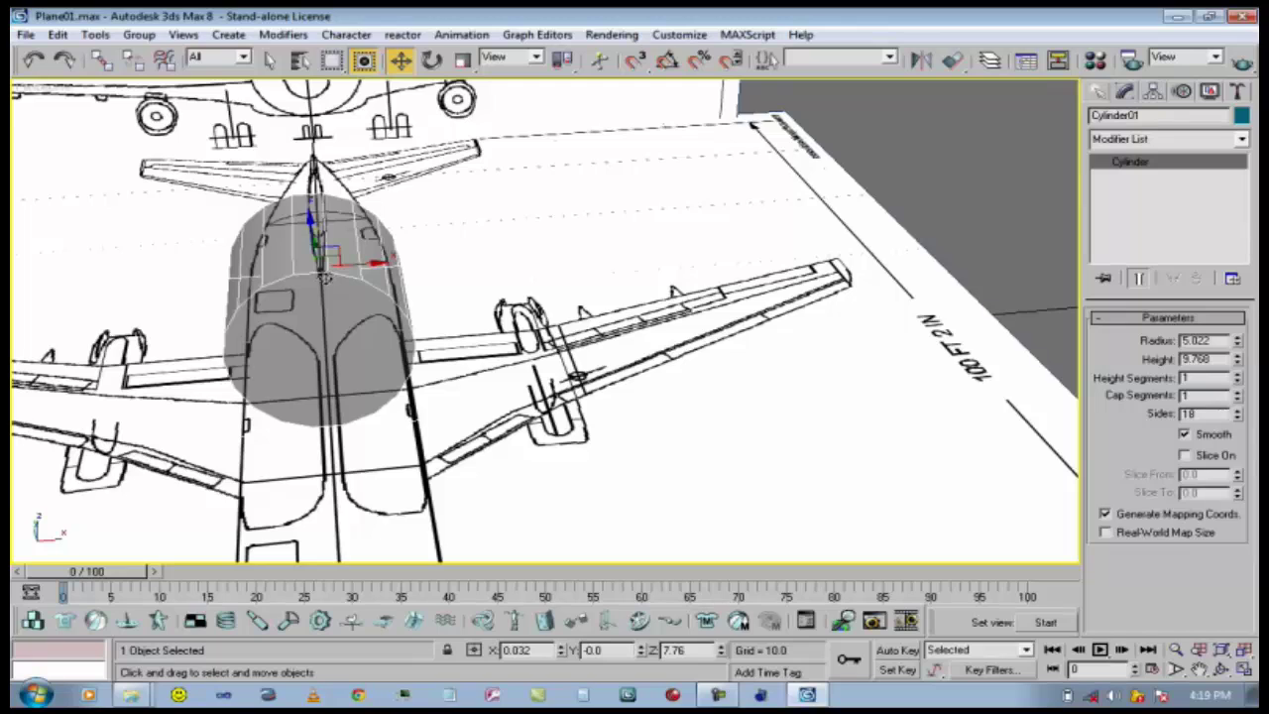
{"action": "right_click", "coordinate": [325, 278]}
{"action": "mouse_move", "coordinate": [396, 425]}
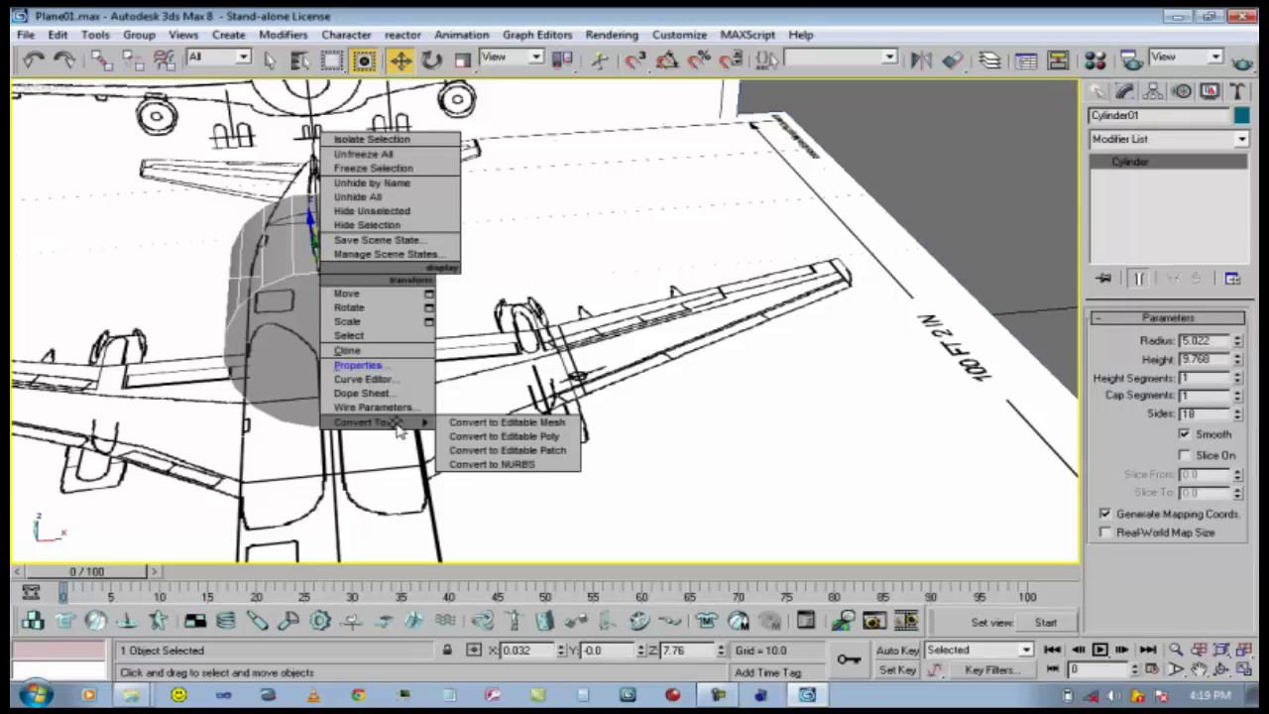
{"action": "left_click", "coordinate": [493, 436]}
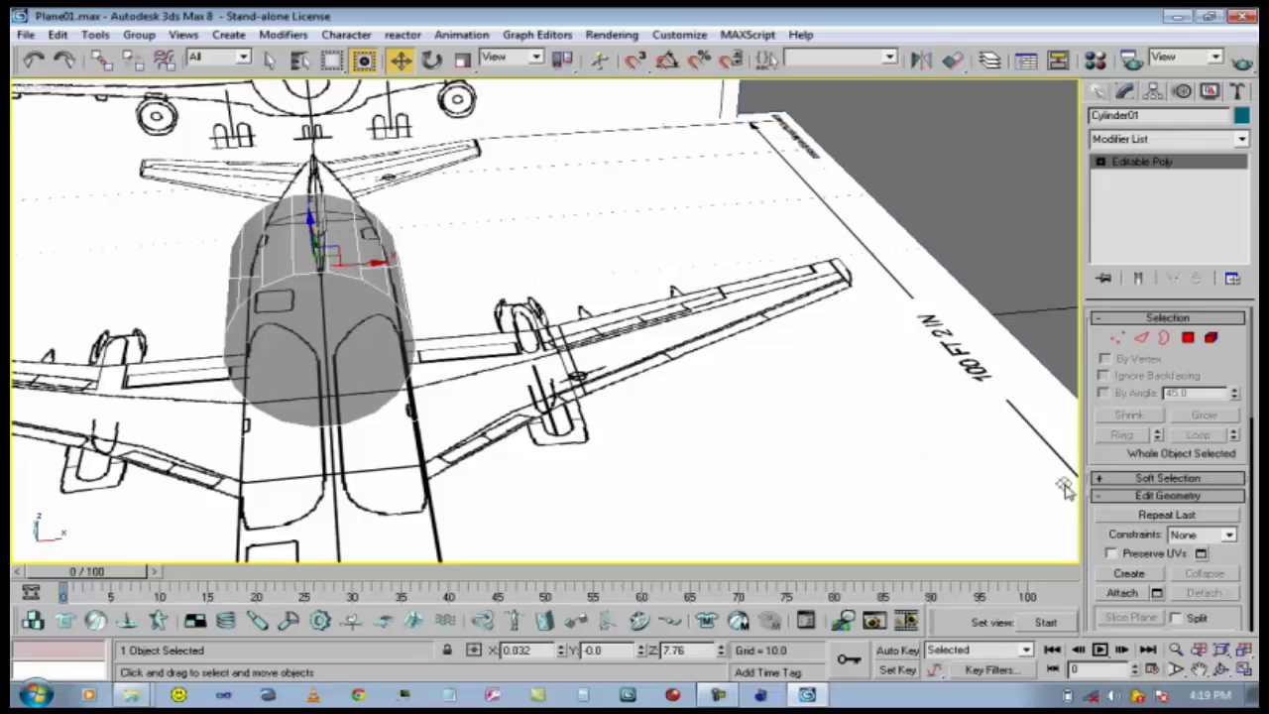
Delete the large polygons capping both ends of the cylinder to leave it open-ended.
{"action": "left_click", "coordinate": [1188, 337]}
{"action": "left_click", "coordinate": [265, 353]}
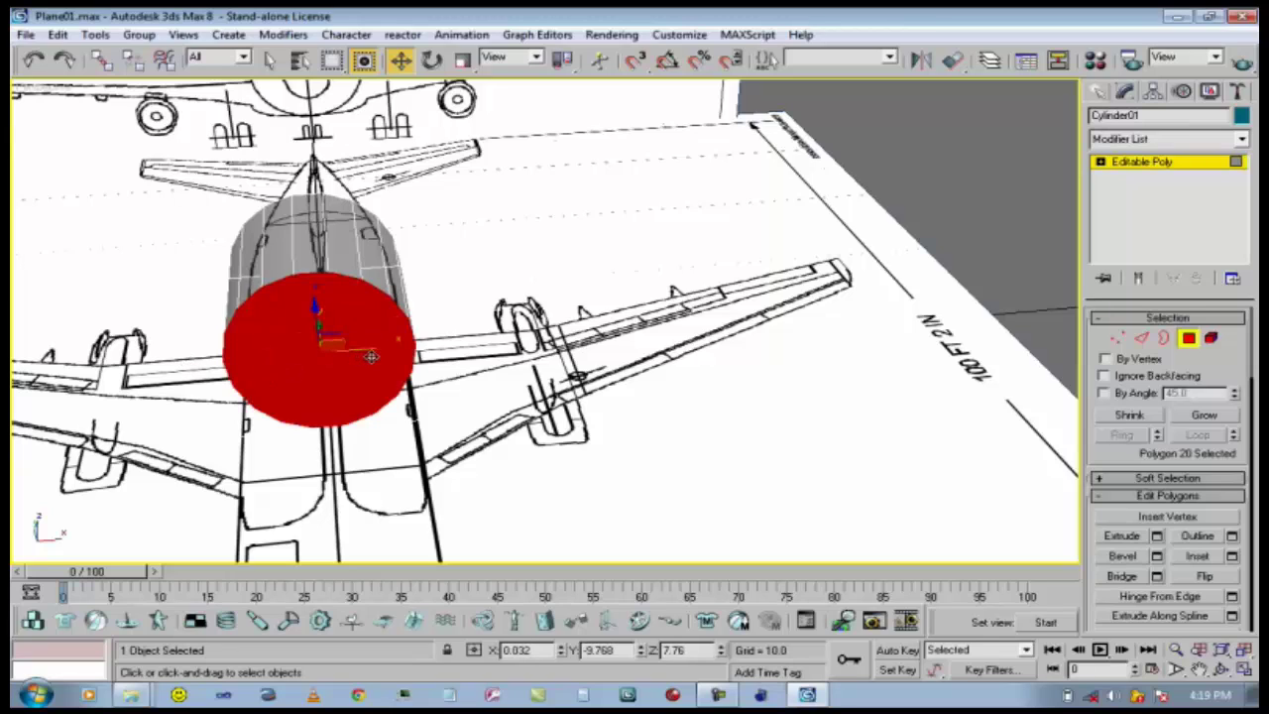
{"action": "key", "text": "Delete"}
{"action": "left_click", "coordinate": [342, 301]}
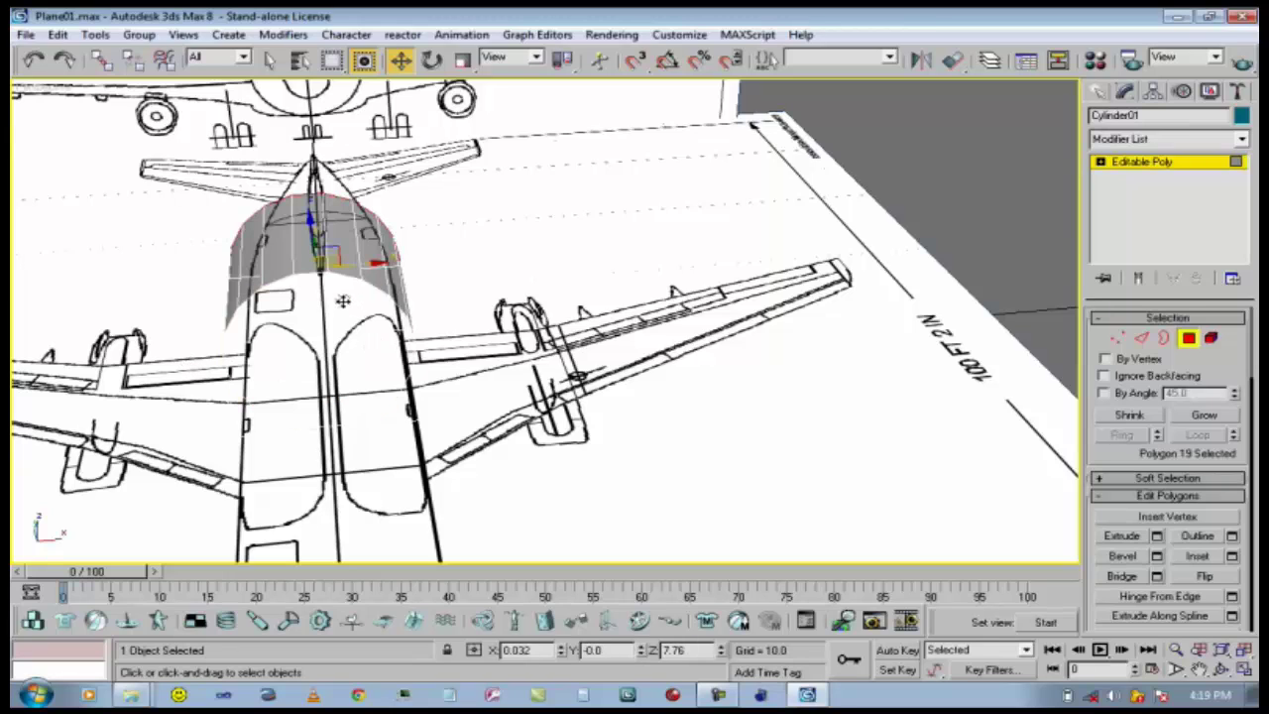
{"action": "left_click", "coordinate": [1221, 669]}
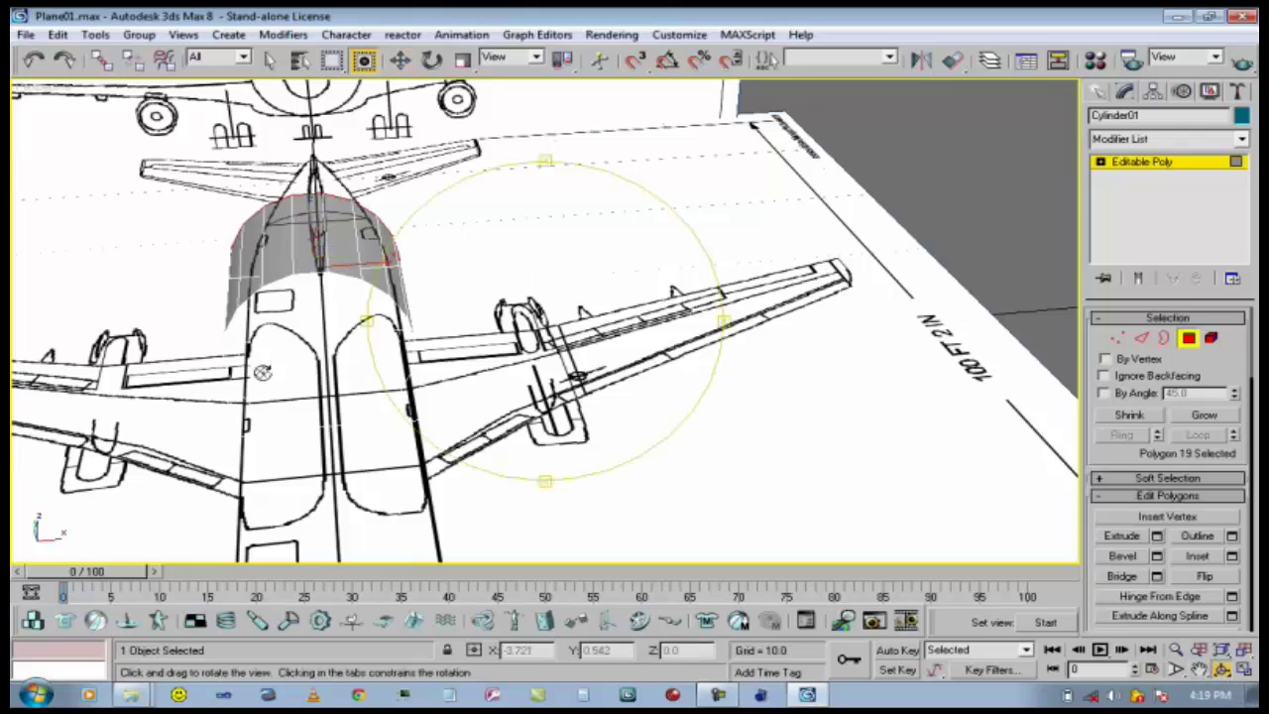
{"action": "left_click_drag", "start_coordinate": [501, 351], "coordinate": [780, 362]}
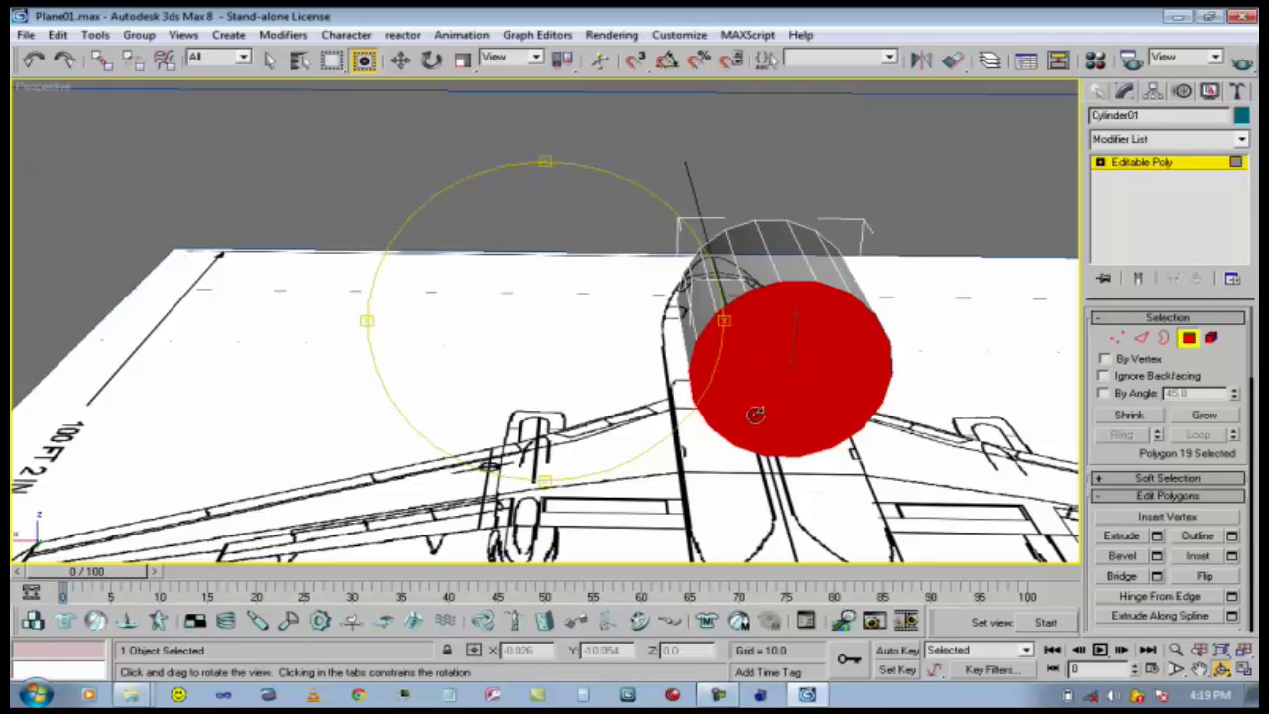
{"action": "key", "text": "Delete"}
{"action": "left_click_drag", "start_coordinate": [503, 365], "coordinate": [623, 378]}
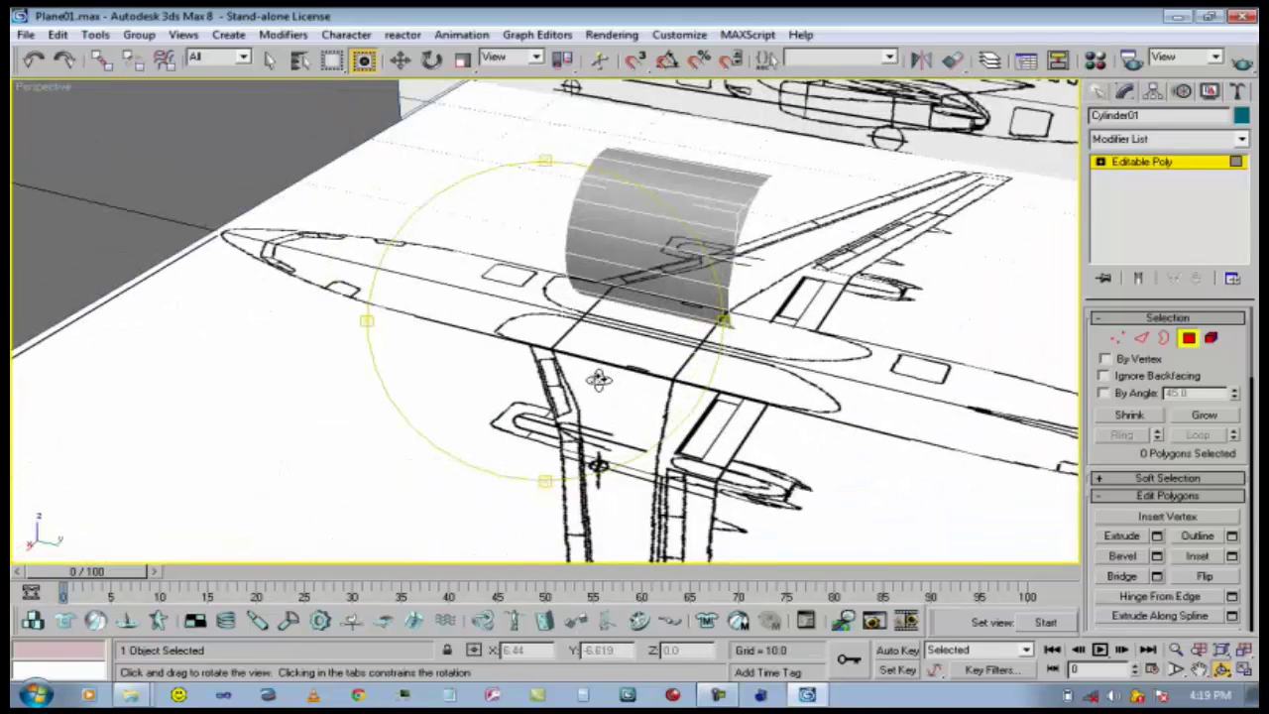
Switch to the Right view and select the open border at the cylinder's nose-side end.
{"action": "right_click", "coordinate": [34, 87]}
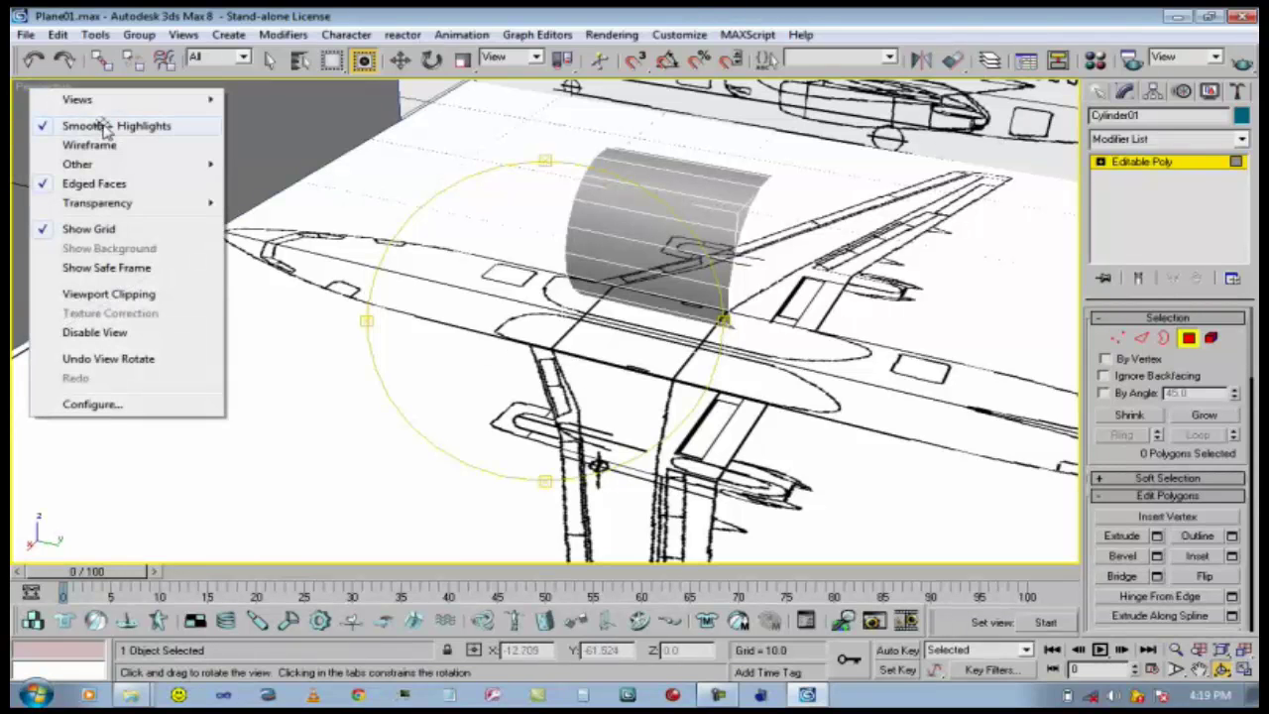
{"action": "mouse_move", "coordinate": [194, 99]}
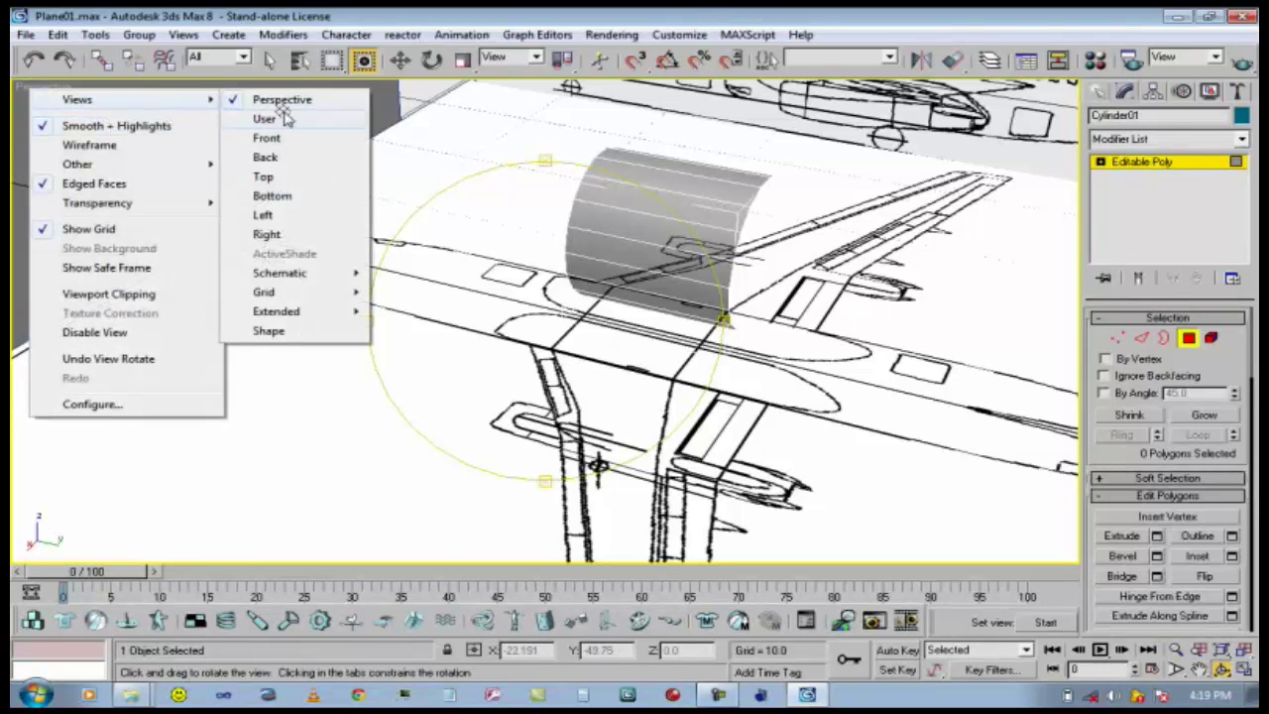
{"action": "left_click", "coordinate": [267, 234]}
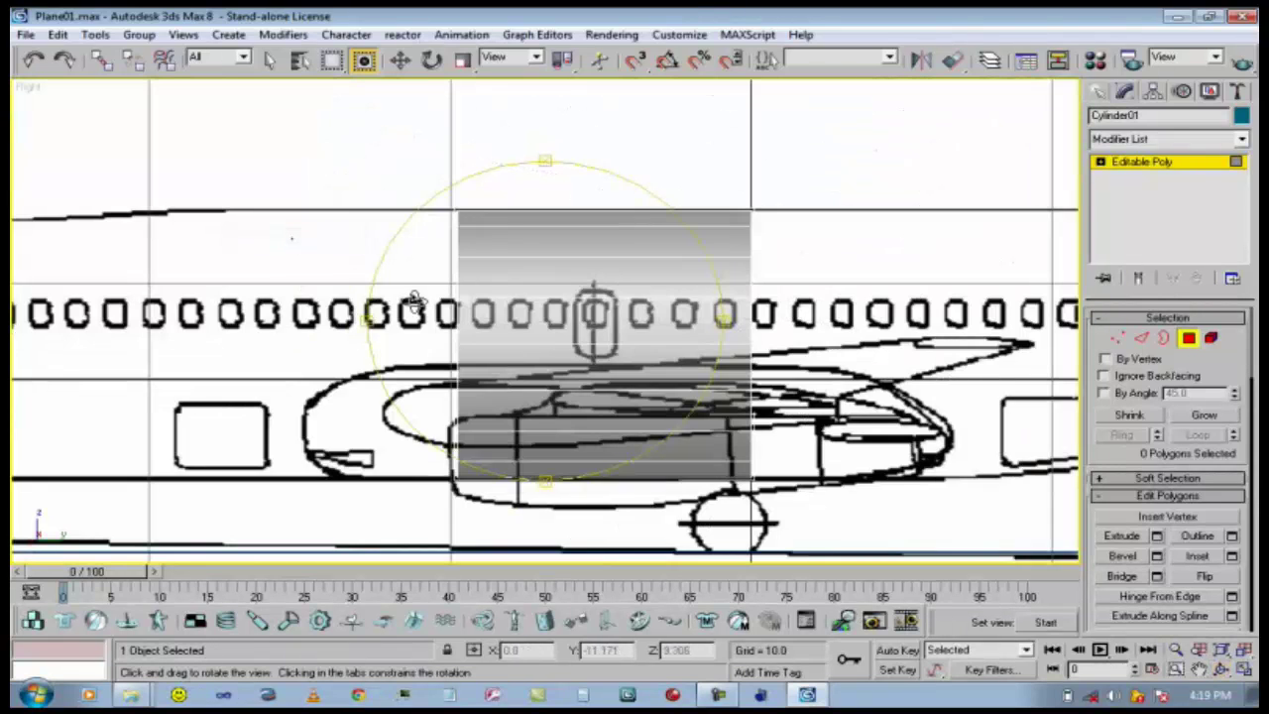
{"action": "left_click", "coordinate": [1199, 670]}
{"action": "left_click_drag", "start_coordinate": [546, 283], "coordinate": [725, 278]}
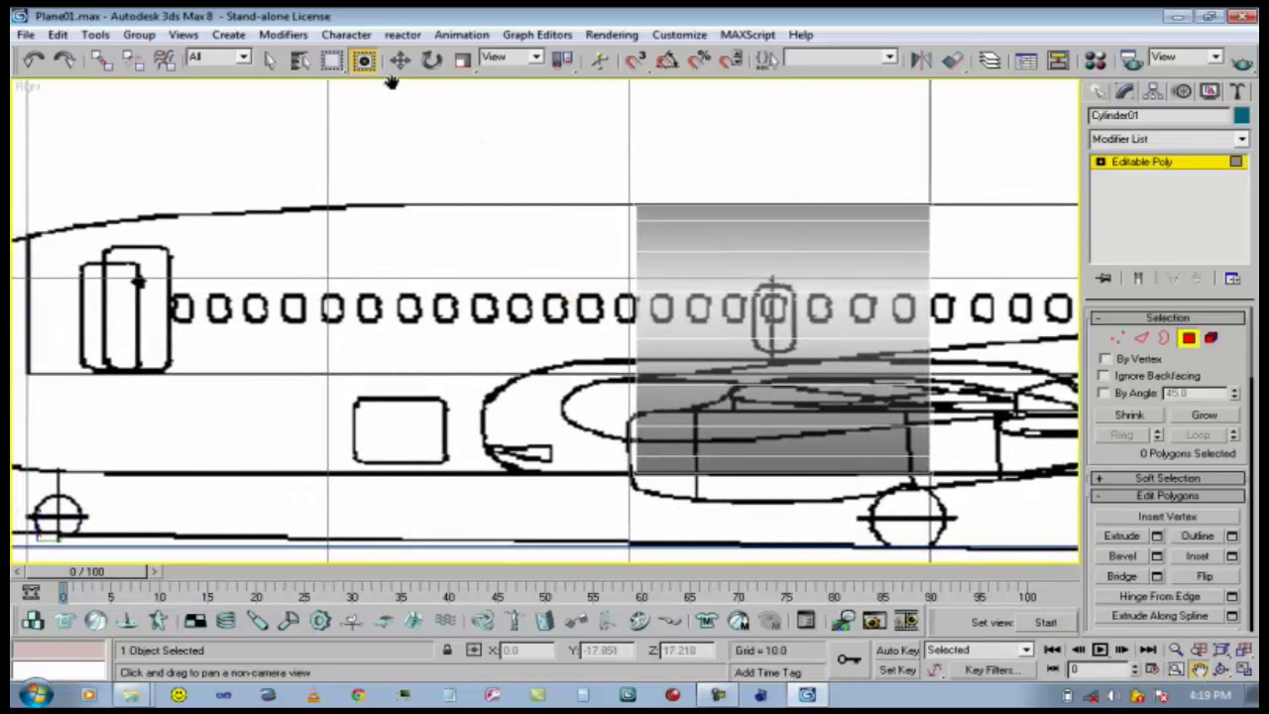
{"action": "left_click", "coordinate": [395, 67]}
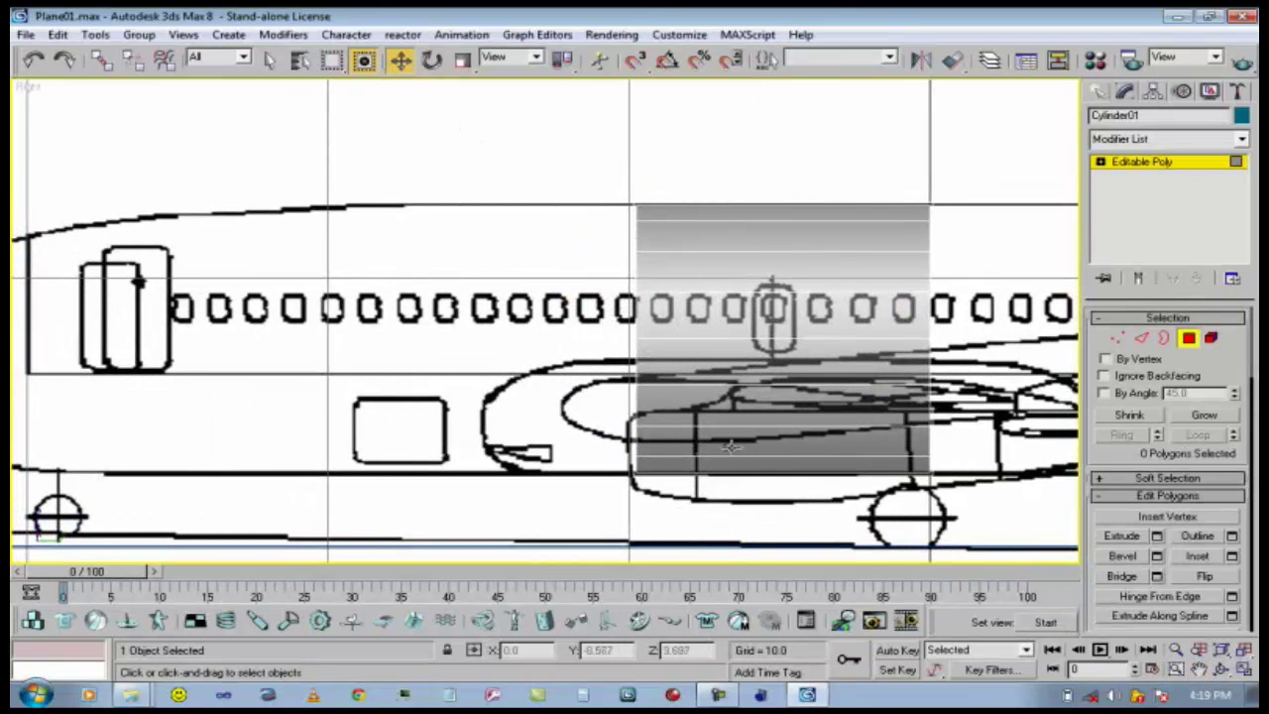
{"action": "left_click", "coordinate": [1162, 339]}
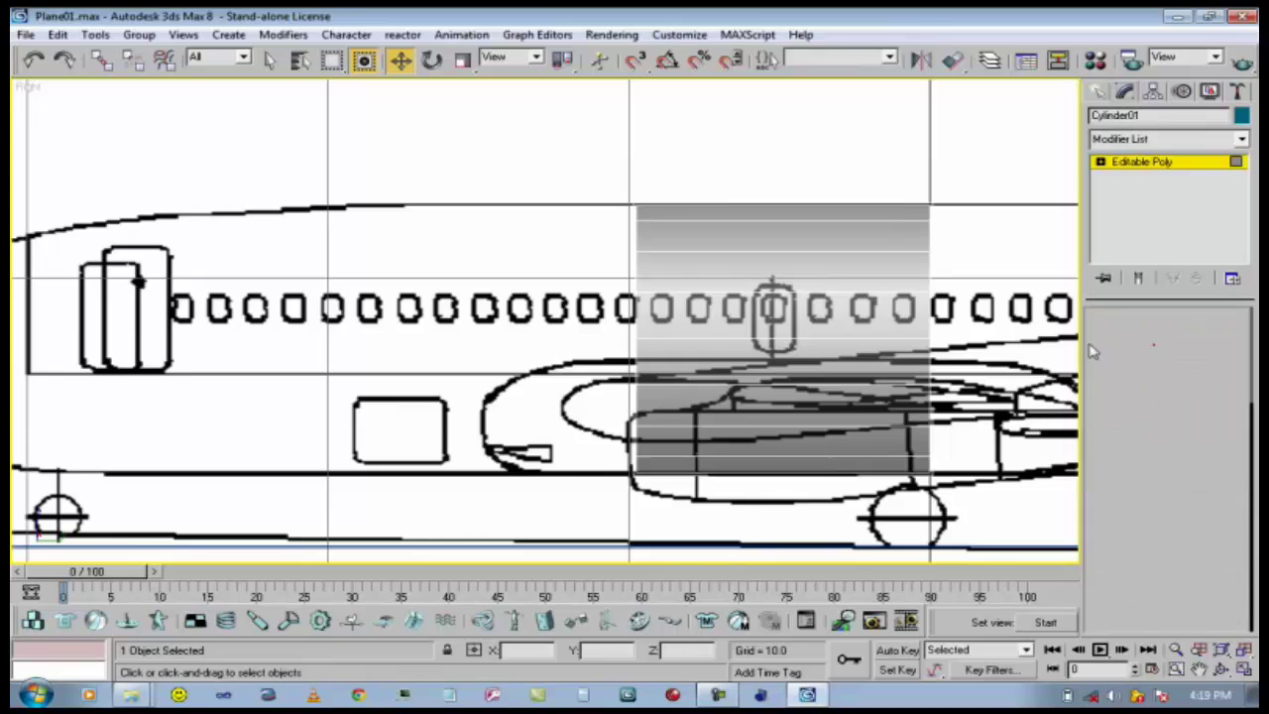
{"action": "left_click", "coordinate": [636, 242]}
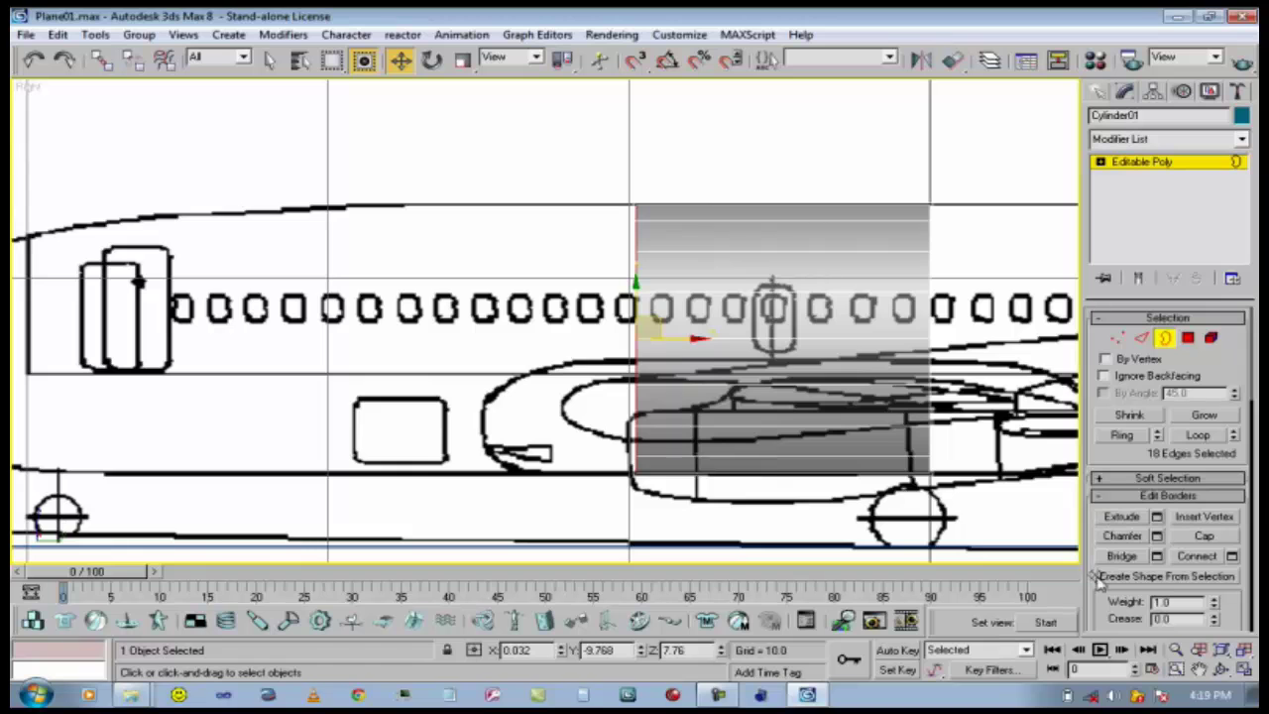
Extend the selected border toward the nose in two new sections, ending at Y -29.557 just ahead of the front door.
{"action": "left_click", "coordinate": [1199, 670]}
{"action": "left_click_drag", "start_coordinate": [695, 483], "coordinate": [933, 493]}
{"action": "left_click", "coordinate": [400, 60]}
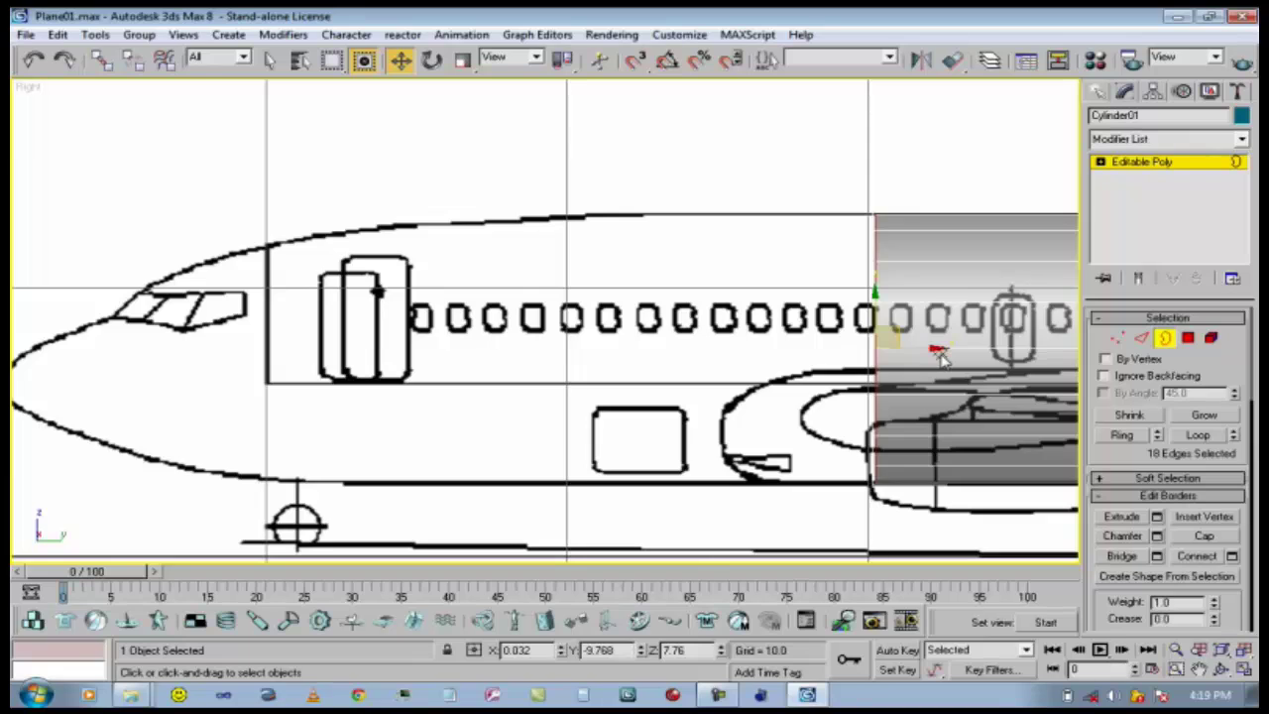
{"action": "mouse_move", "coordinate": [943, 357]}
{"action": "left_mouse_down", "text": "shift"}
{"action": "mouse_move", "coordinate": [923, 345]}
{"action": "mouse_move", "coordinate": [633, 340]}
{"action": "mouse_move", "coordinate": [392, 350]}
{"action": "mouse_move", "coordinate": [344, 362]}
{"action": "mouse_move", "coordinate": [368, 375]}
{"action": "mouse_move", "coordinate": [340, 377]}
{"action": "mouse_move", "coordinate": [337, 392]}
{"action": "left_mouse_up", "text": "shift"}
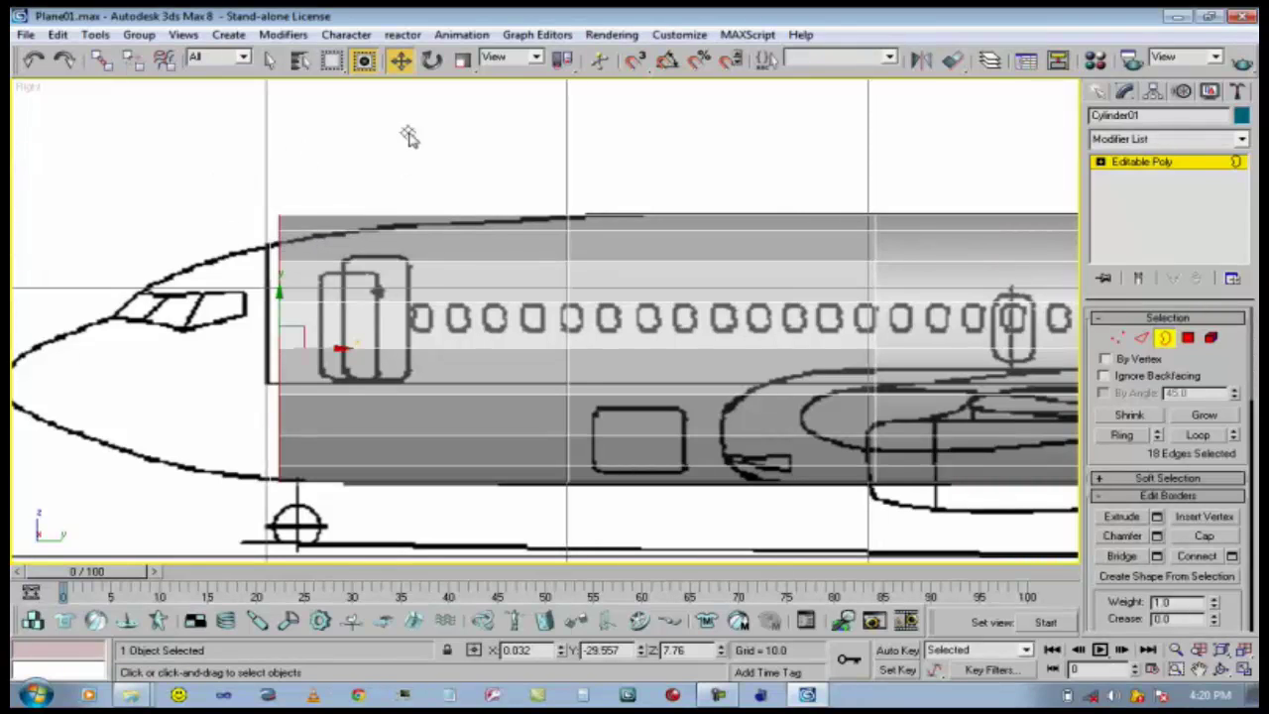
Scale the front border to about 86%, then refine its size and set its height to Z 7.409 against the fuselage outline.
{"action": "left_click", "coordinate": [462, 61]}
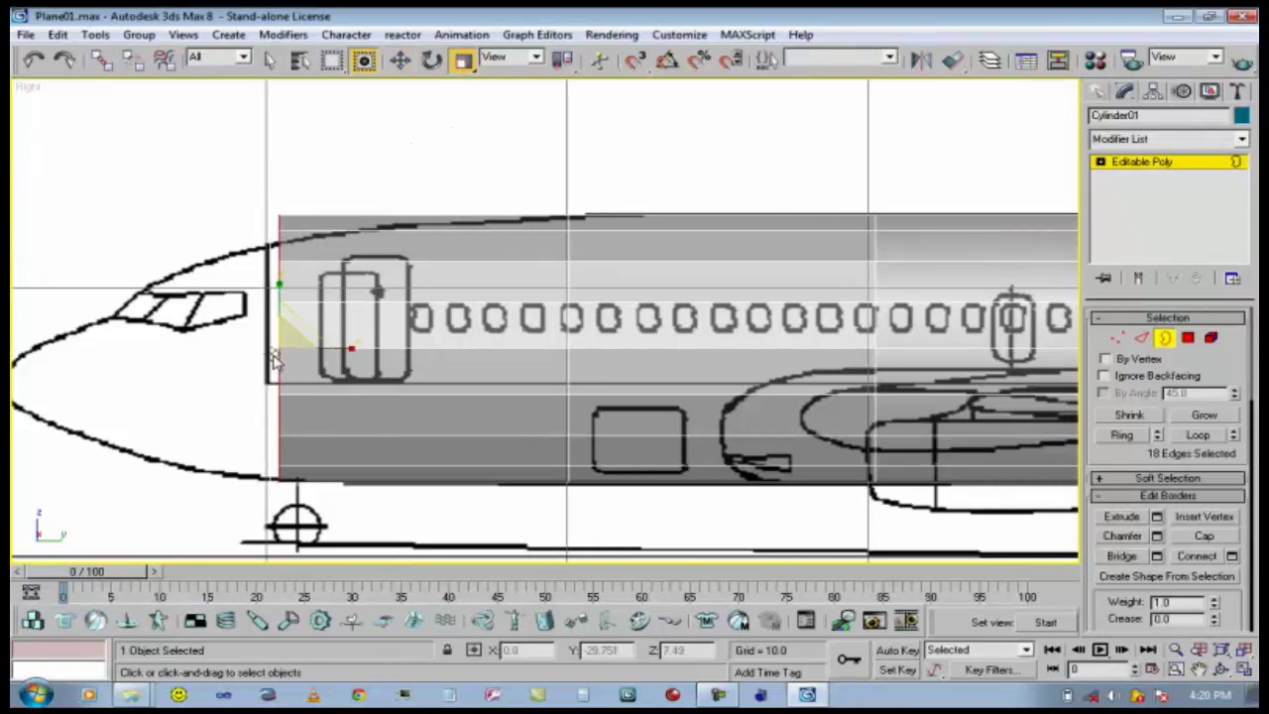
{"action": "left_click_drag", "start_coordinate": [274, 350], "coordinate": [270, 367]}
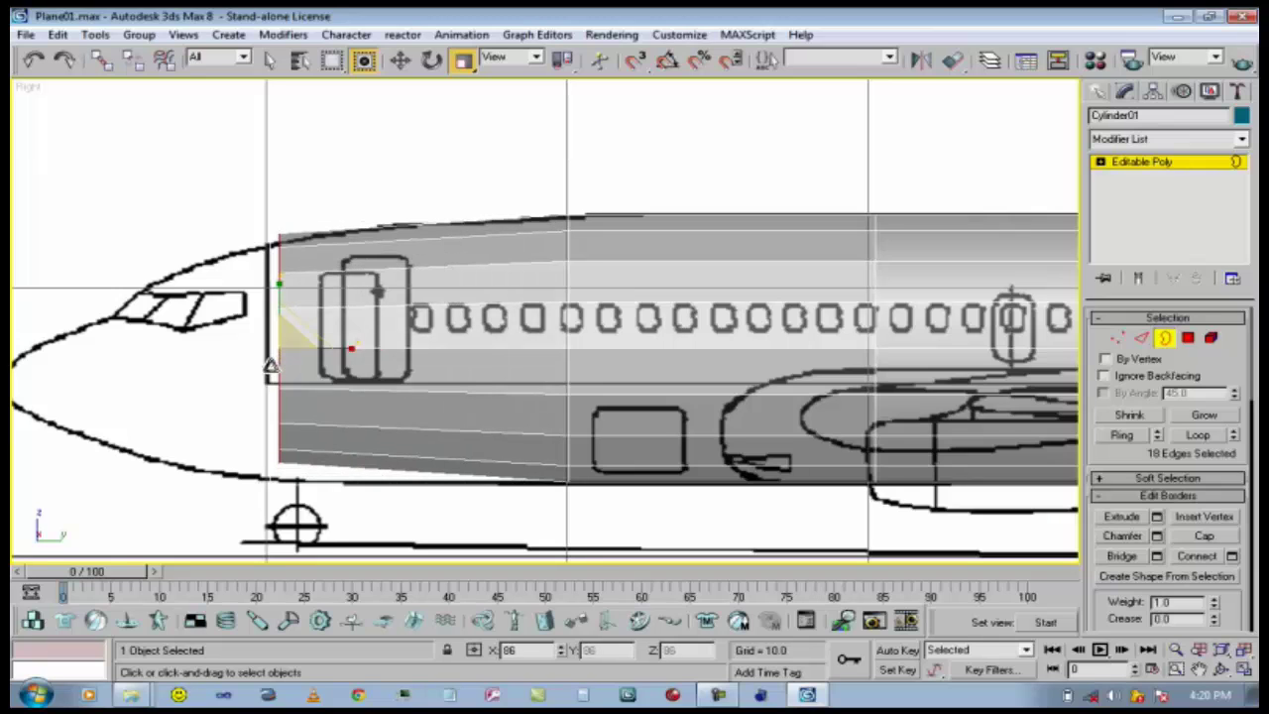
{"action": "left_click", "coordinate": [400, 61]}
{"action": "left_click_drag", "start_coordinate": [276, 288], "coordinate": [279, 303]}
{"action": "left_click", "coordinate": [463, 60]}
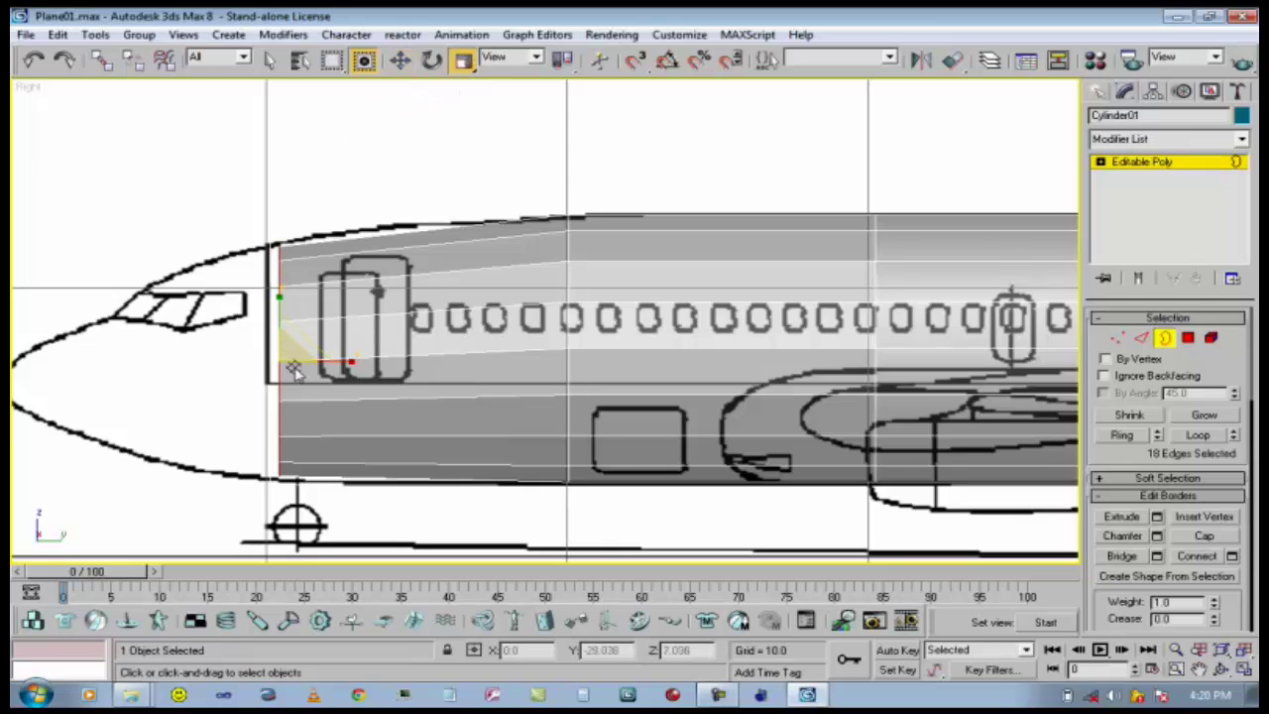
{"action": "left_click_drag", "start_coordinate": [278, 371], "coordinate": [276, 367]}
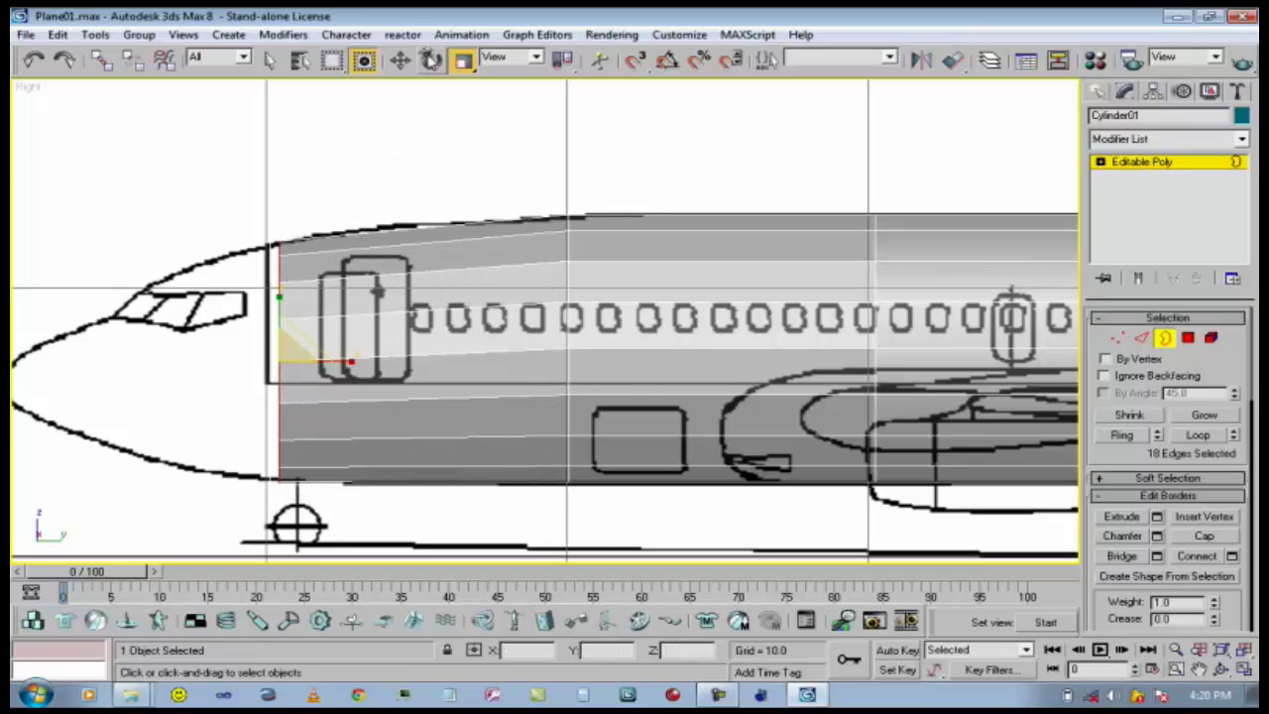
{"action": "left_click", "coordinate": [399, 60]}
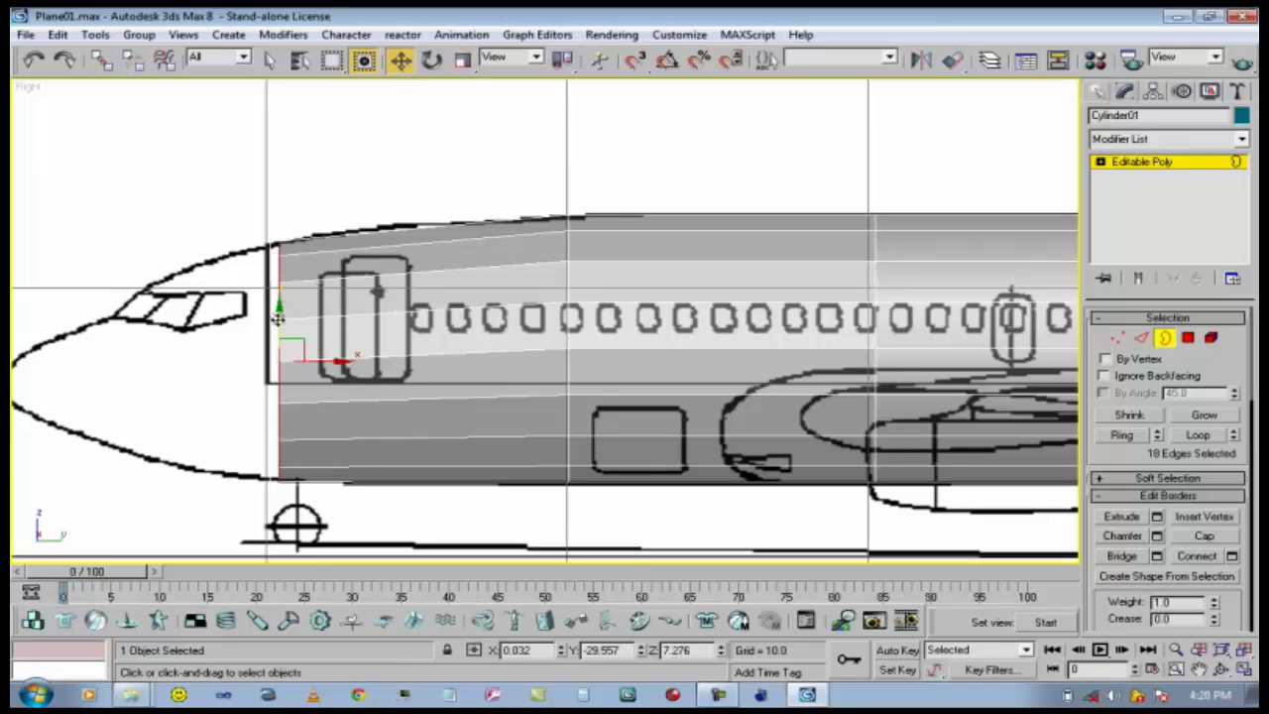
{"action": "left_click_drag", "start_coordinate": [277, 317], "coordinate": [1078, 561]}
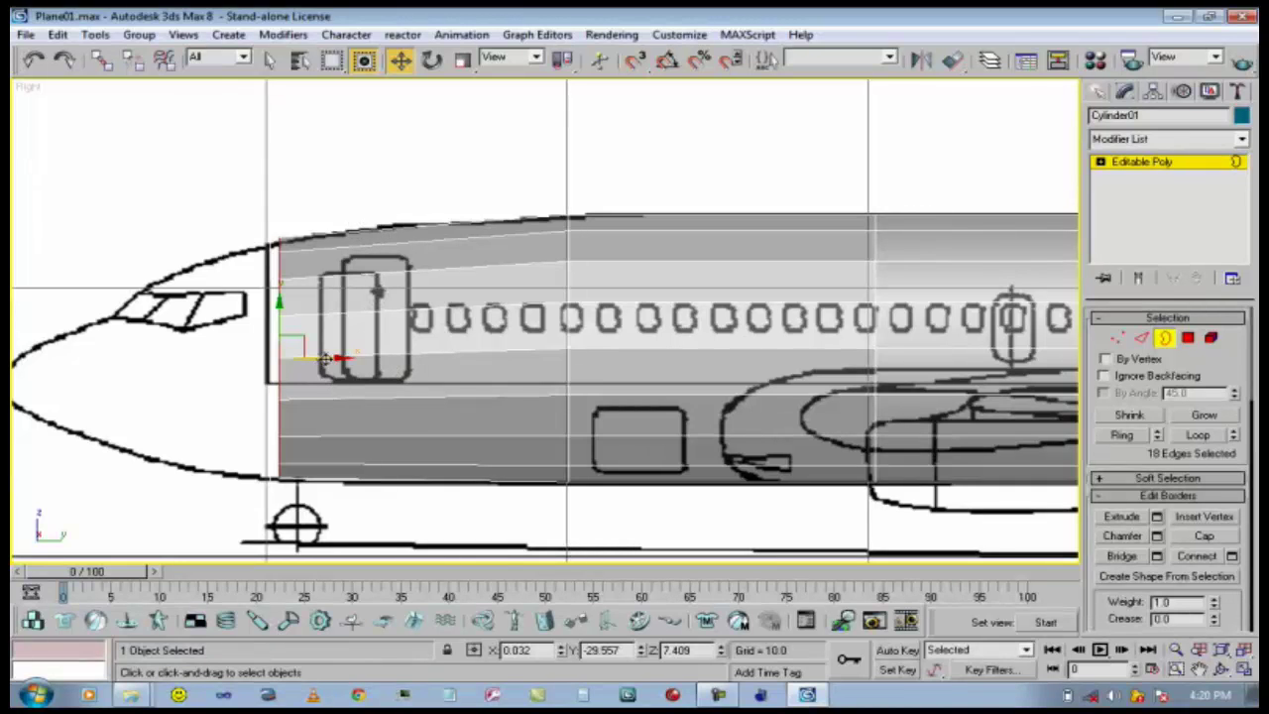
Move the front border back to Y -26.856, scale it to 105% and raise it to Z 7.51 to match the fuselage outline.
{"action": "left_click_drag", "start_coordinate": [325, 359], "coordinate": [387, 220]}
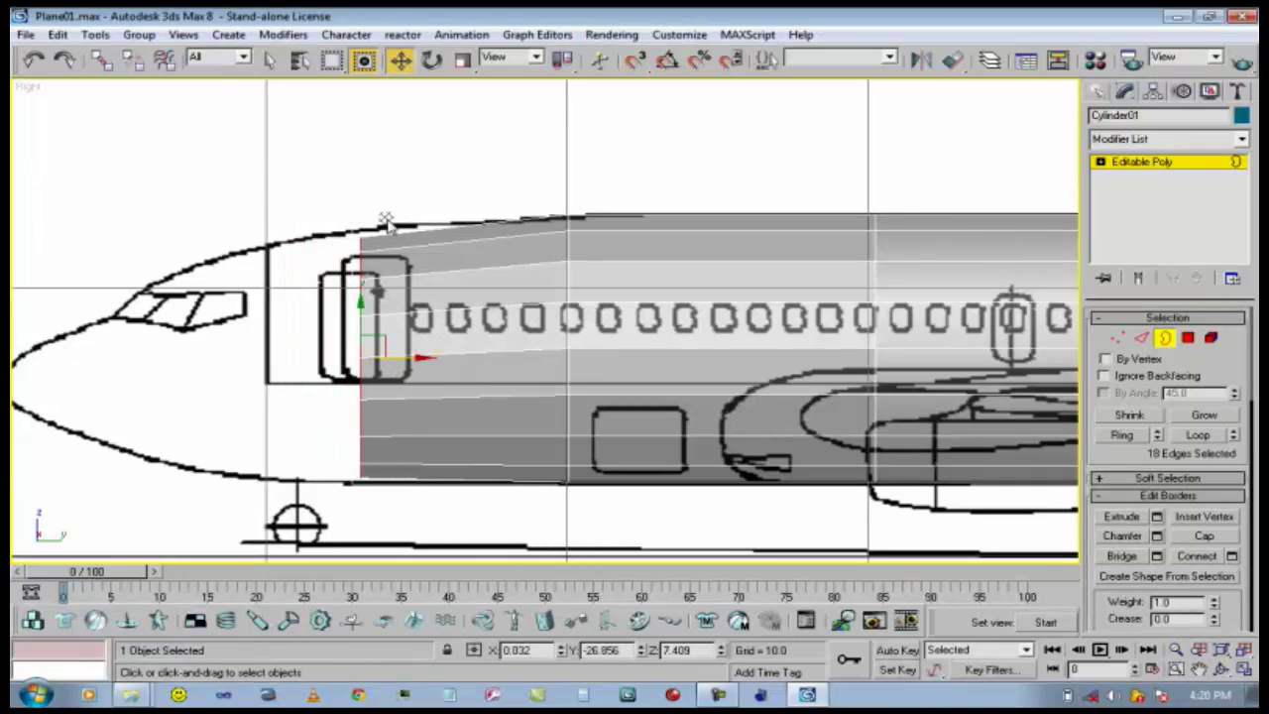
{"action": "left_click", "coordinate": [463, 61]}
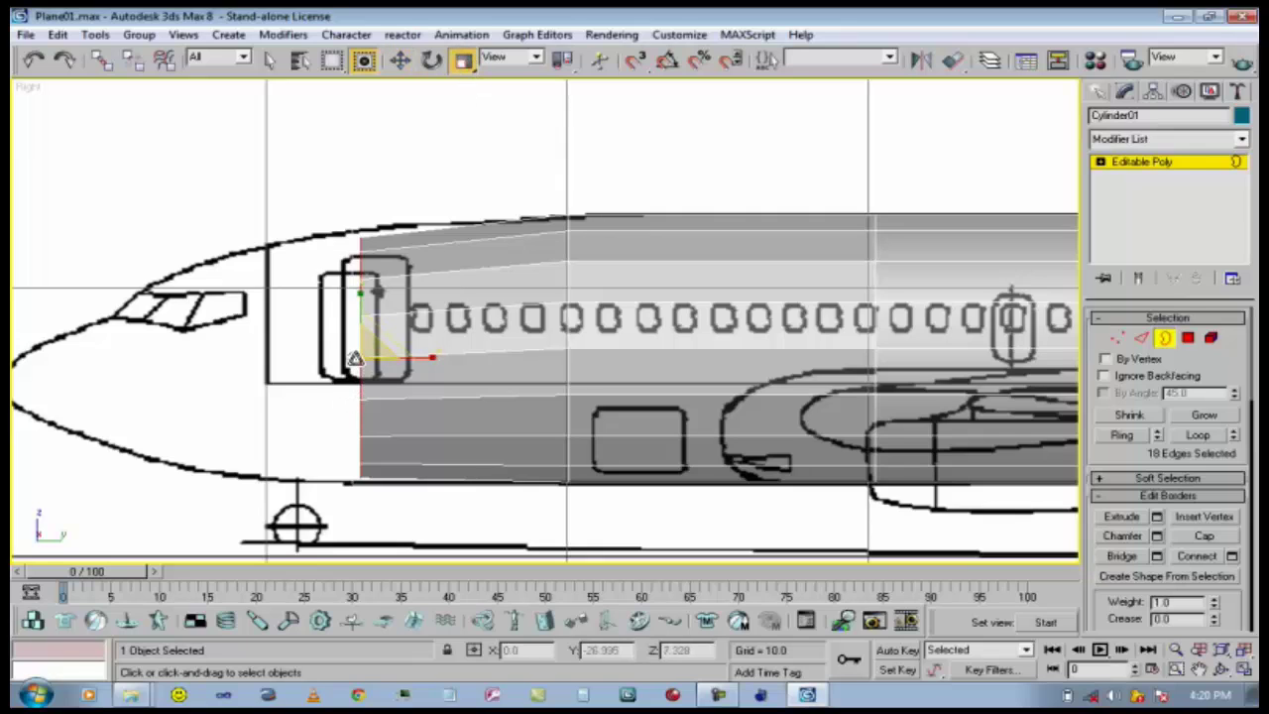
{"action": "mouse_move", "coordinate": [354, 359]}
{"action": "left_mouse_down"}
{"action": "mouse_move", "coordinate": [363, 351]}
{"action": "mouse_move", "coordinate": [351, 355]}
{"action": "left_mouse_up"}
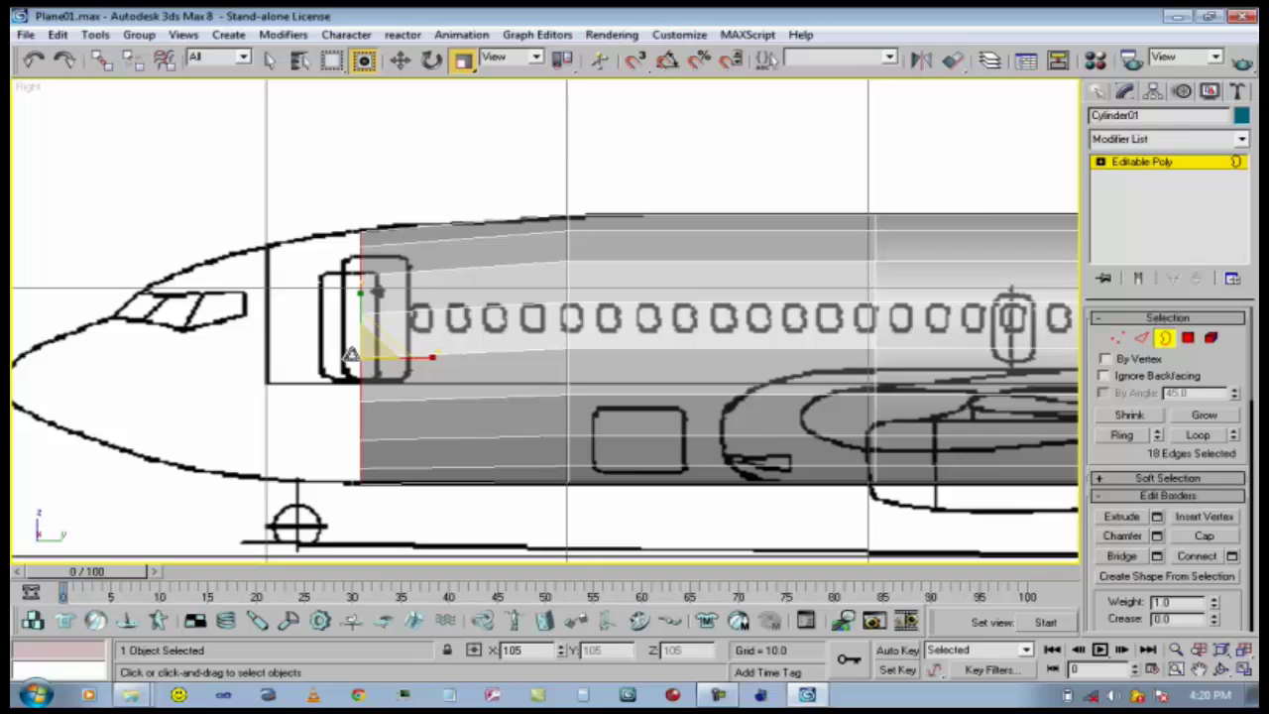
{"action": "left_click", "coordinate": [400, 60]}
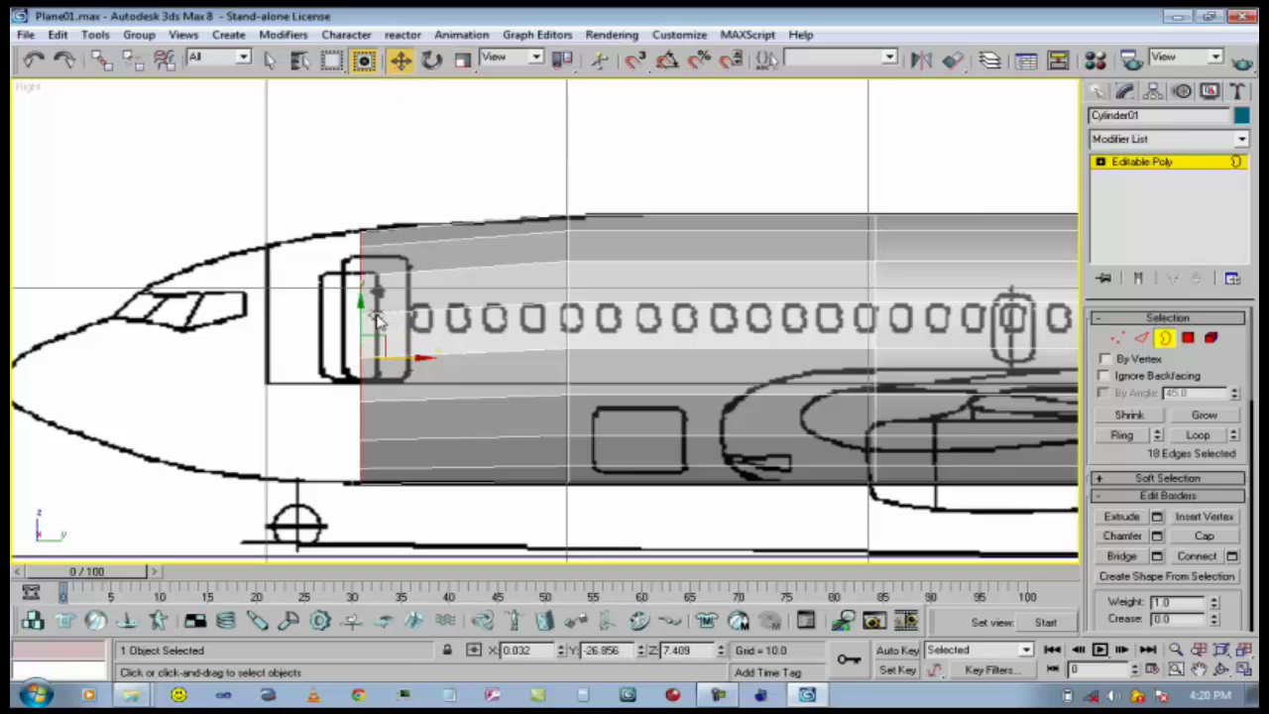
{"action": "left_click_drag", "start_coordinate": [365, 307], "coordinate": [365, 304]}
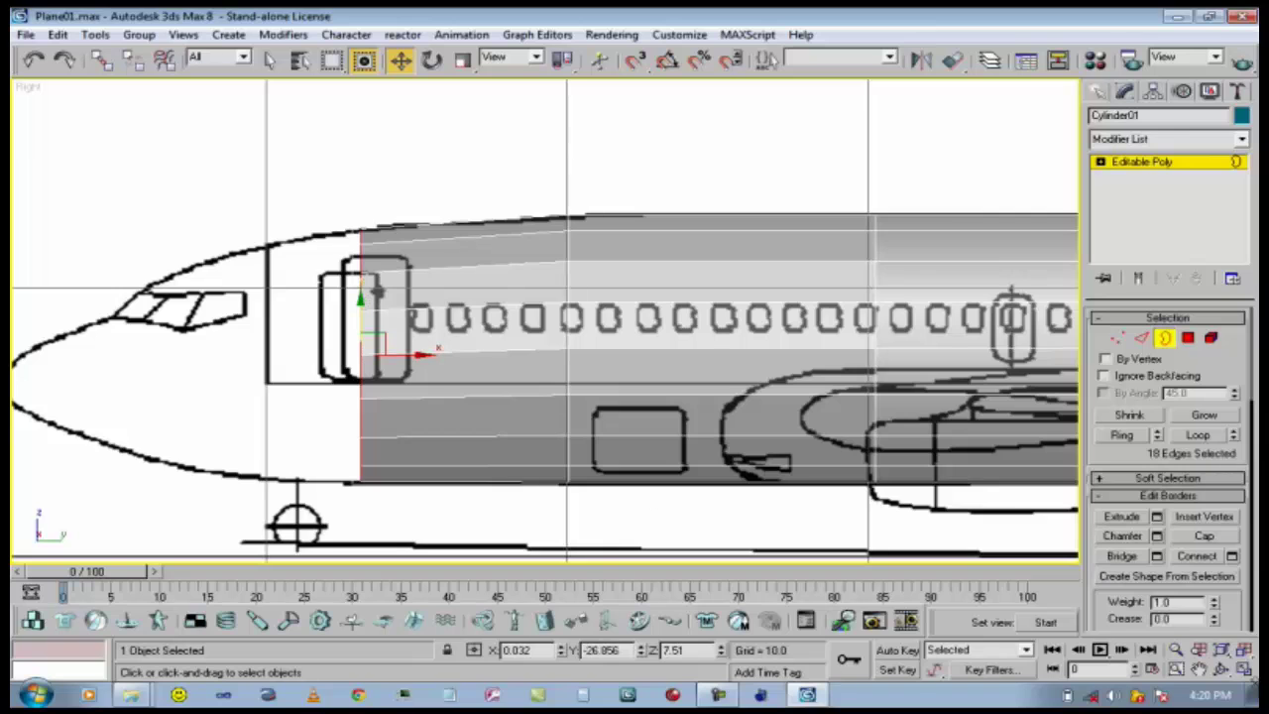
Extend the front border as a new section toward the cockpit windows, ending at Y -31.656.
{"action": "left_click", "coordinate": [1197, 669]}
{"action": "left_click_drag", "start_coordinate": [298, 220], "coordinate": [523, 221]}
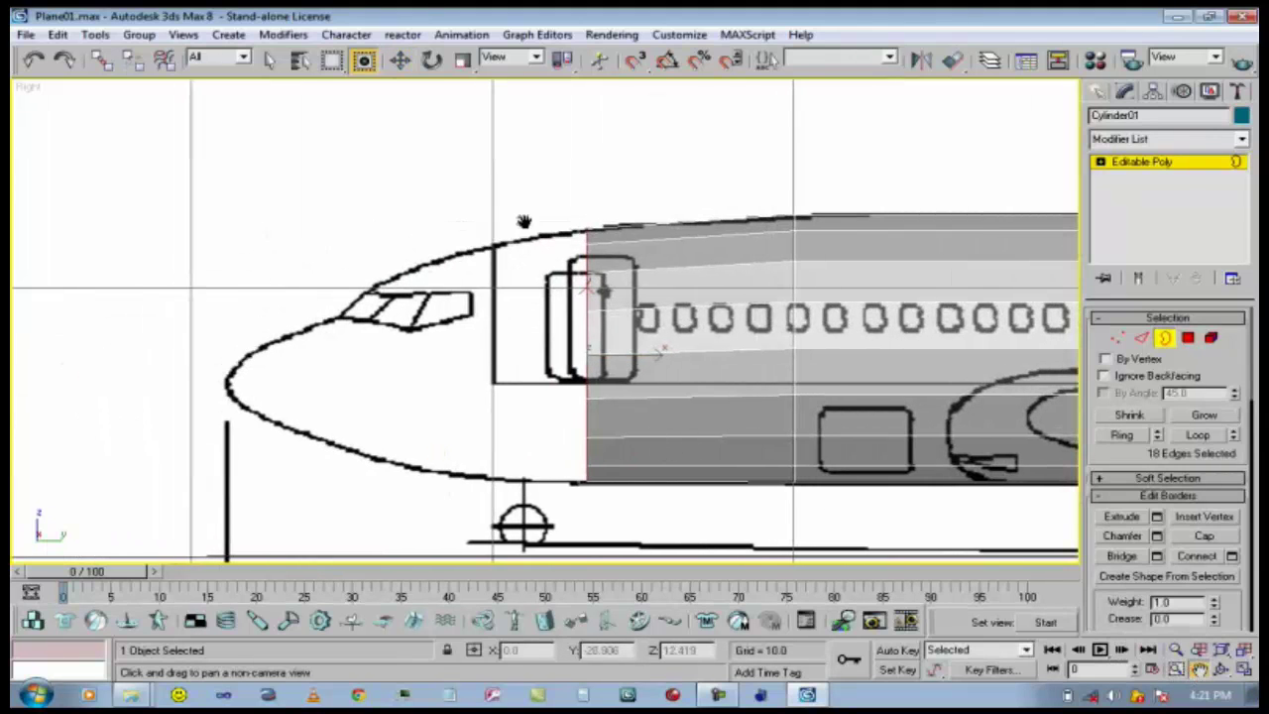
{"action": "left_click", "coordinate": [402, 64]}
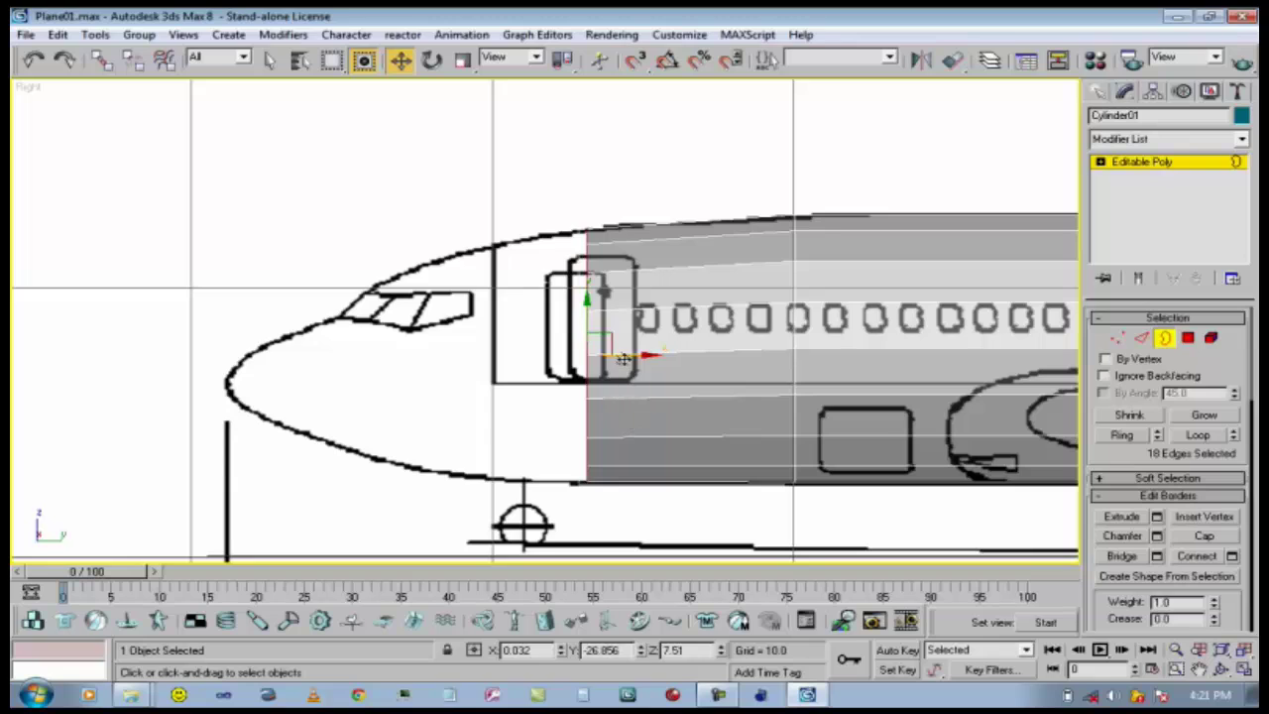
{"action": "left_click_drag", "start_coordinate": [622, 359], "coordinate": [480, 369], "text": "shift"}
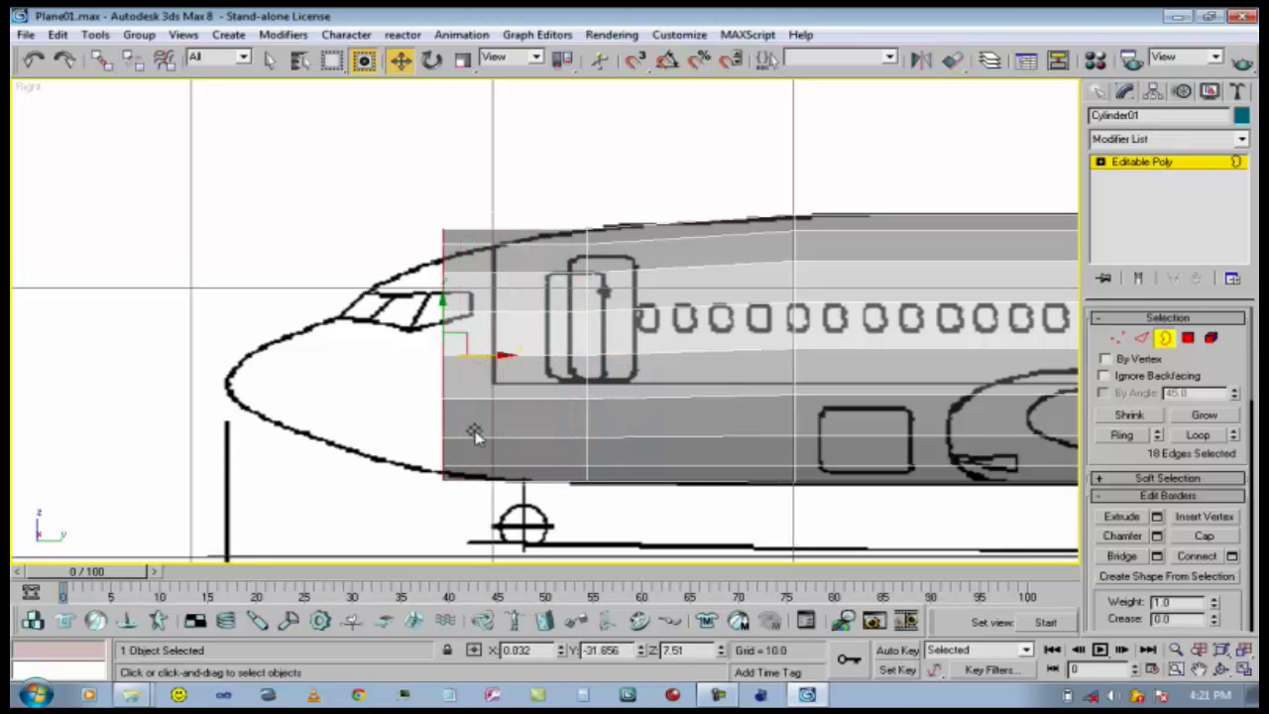
Shrink the front border, lower it to Z 7.124 and scale it to 97% to fit the outline behind the cockpit.
{"action": "left_click", "coordinate": [463, 60]}
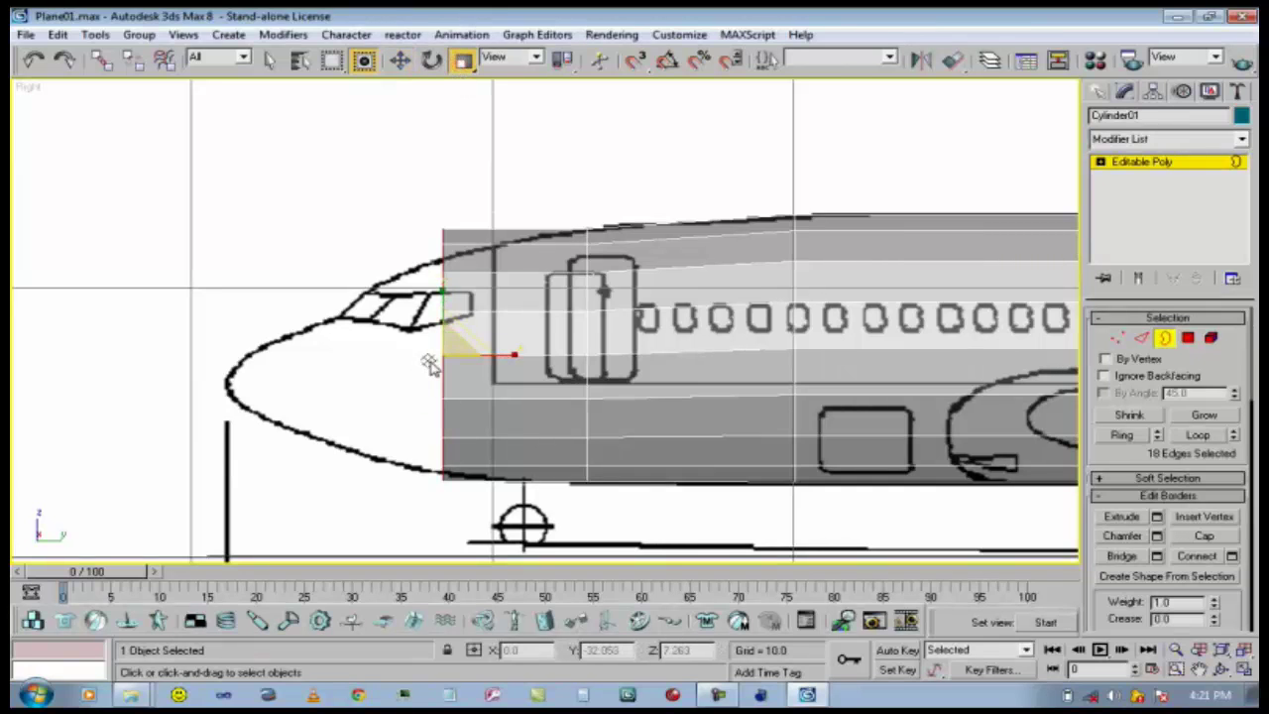
{"action": "left_click_drag", "start_coordinate": [443, 359], "coordinate": [431, 371]}
{"action": "left_click", "coordinate": [399, 60]}
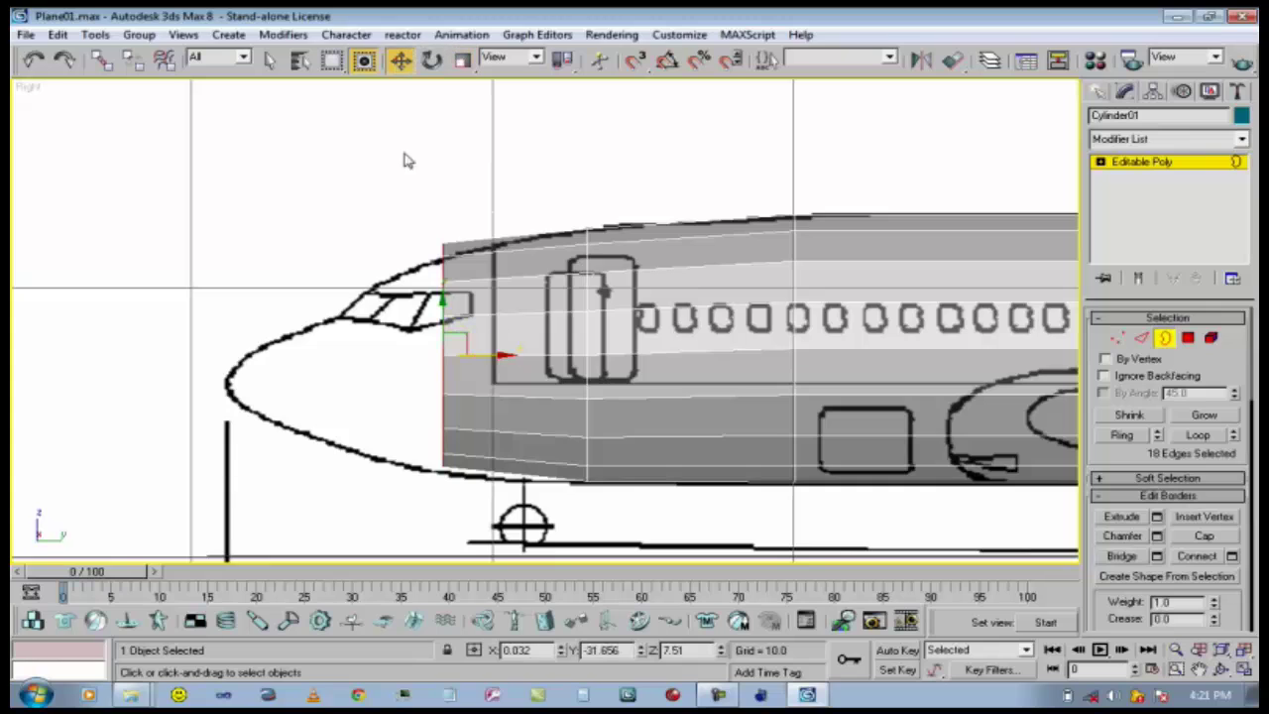
{"action": "left_click_drag", "start_coordinate": [442, 302], "coordinate": [446, 314]}
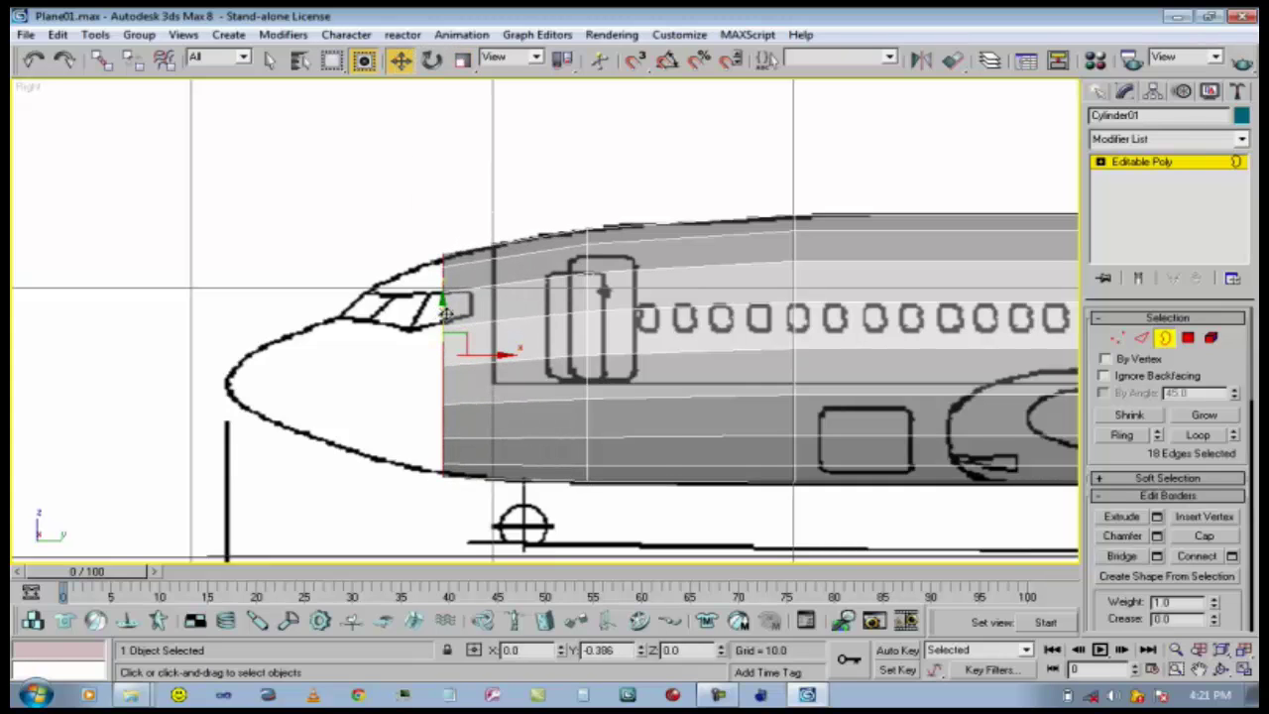
{"action": "left_click", "coordinate": [462, 60]}
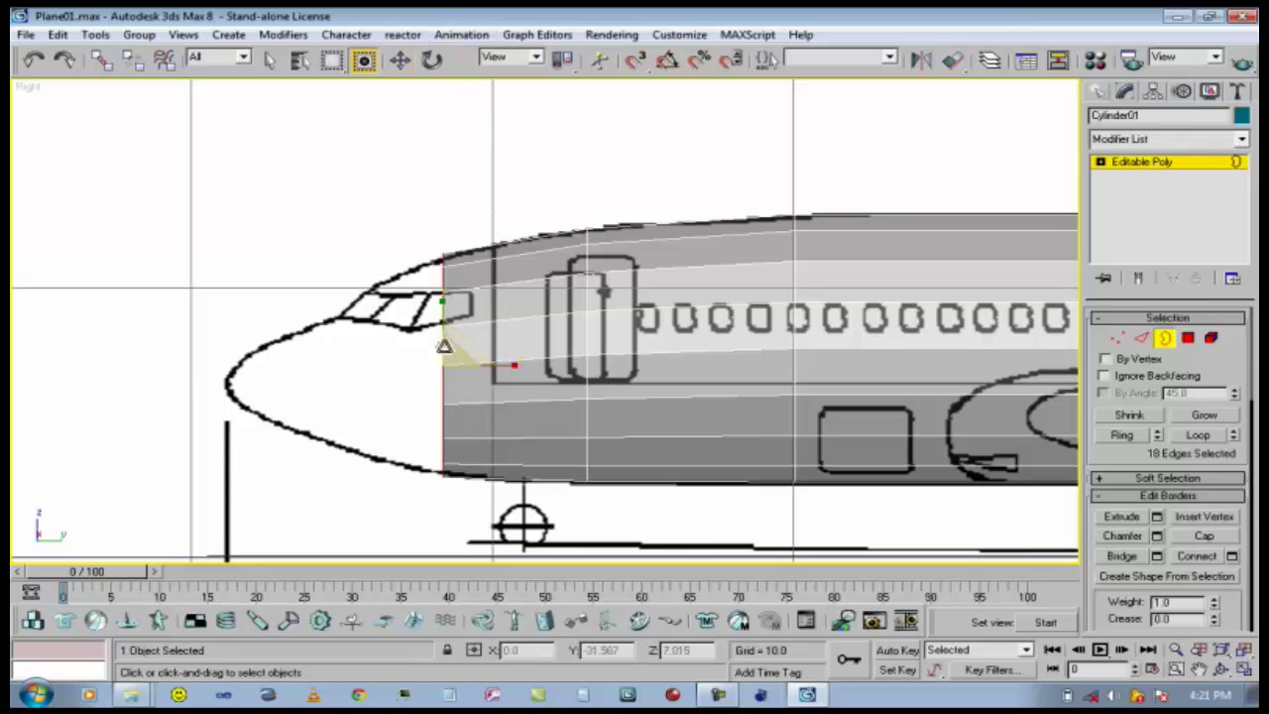
{"action": "left_click_drag", "start_coordinate": [437, 370], "coordinate": [446, 371]}
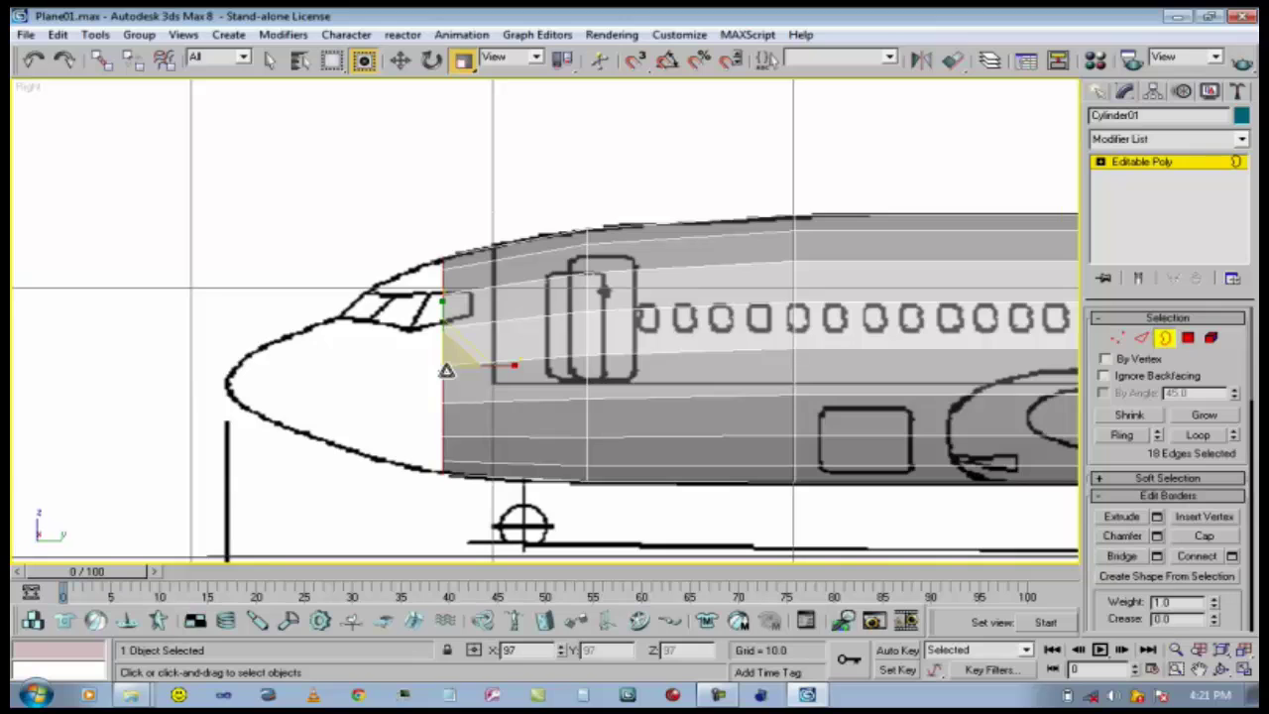
Extend the front border as a new section past the cockpit windows to Y -36.321 and shrink it toward the nose outline.
{"action": "left_click", "coordinate": [399, 61]}
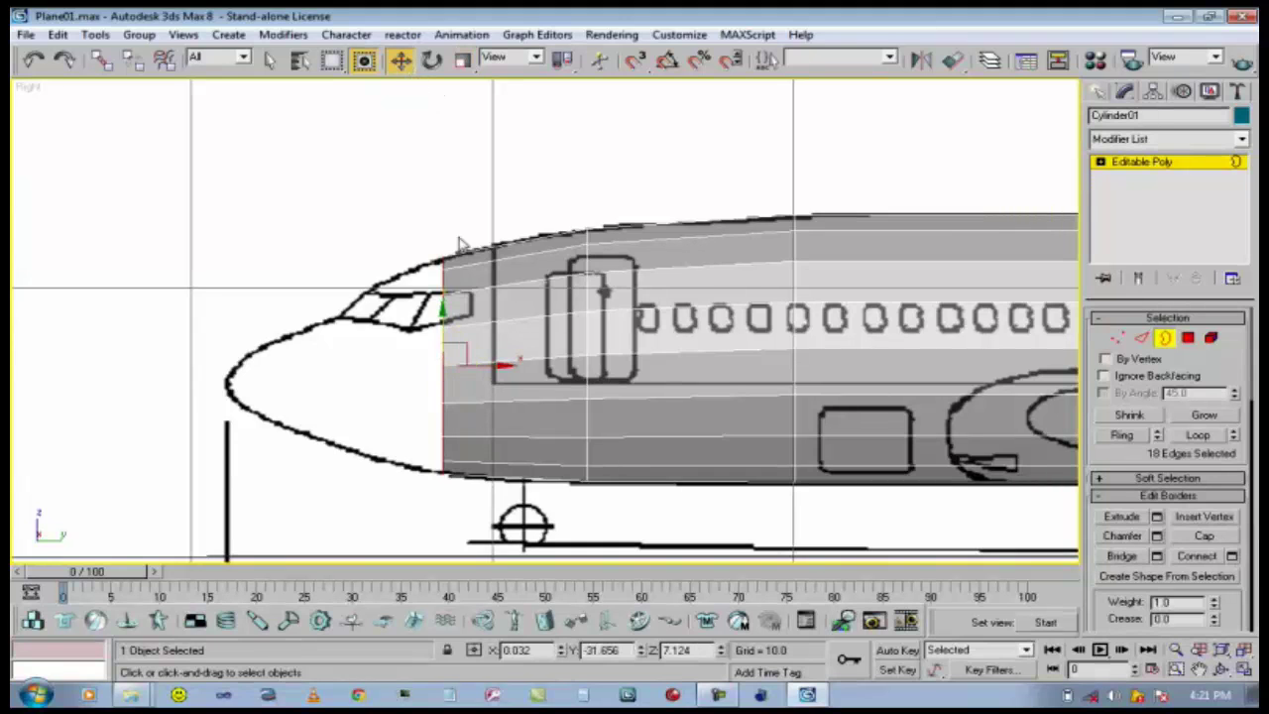
{"action": "left_click_drag", "start_coordinate": [499, 366], "coordinate": [355, 368]}
{"action": "left_click", "coordinate": [463, 61]}
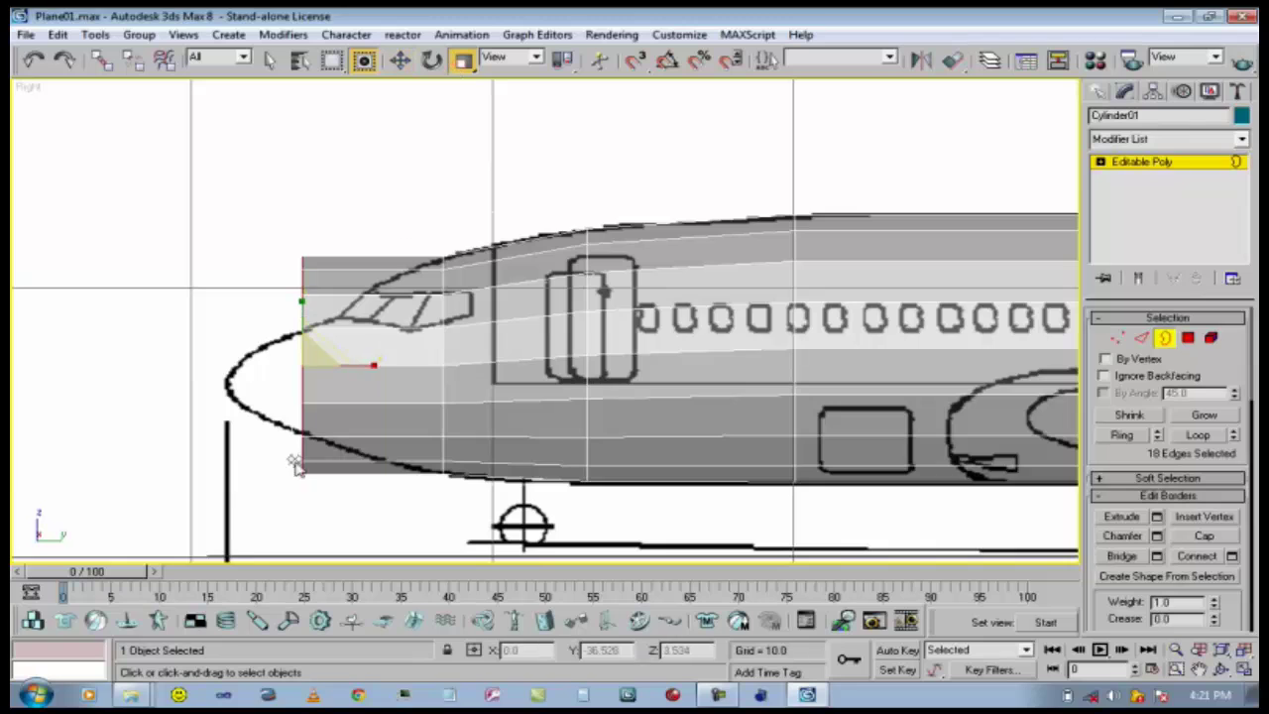
{"action": "left_click_drag", "start_coordinate": [297, 370], "coordinate": [284, 415]}
Move the front border back to Y -35.47, lower it to Z 6.609 and shrink it to fit the nose outline.
{"action": "key", "text": "w"}
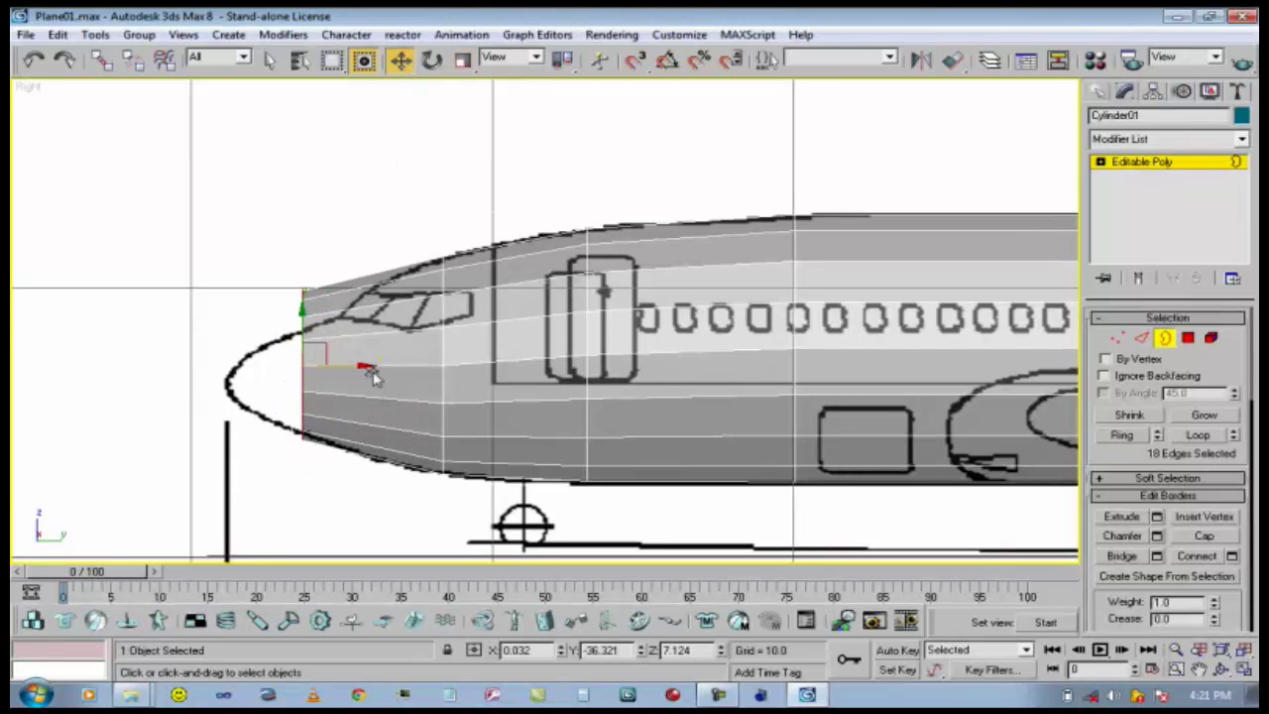
{"action": "left_click_drag", "start_coordinate": [369, 374], "coordinate": [368, 363]}
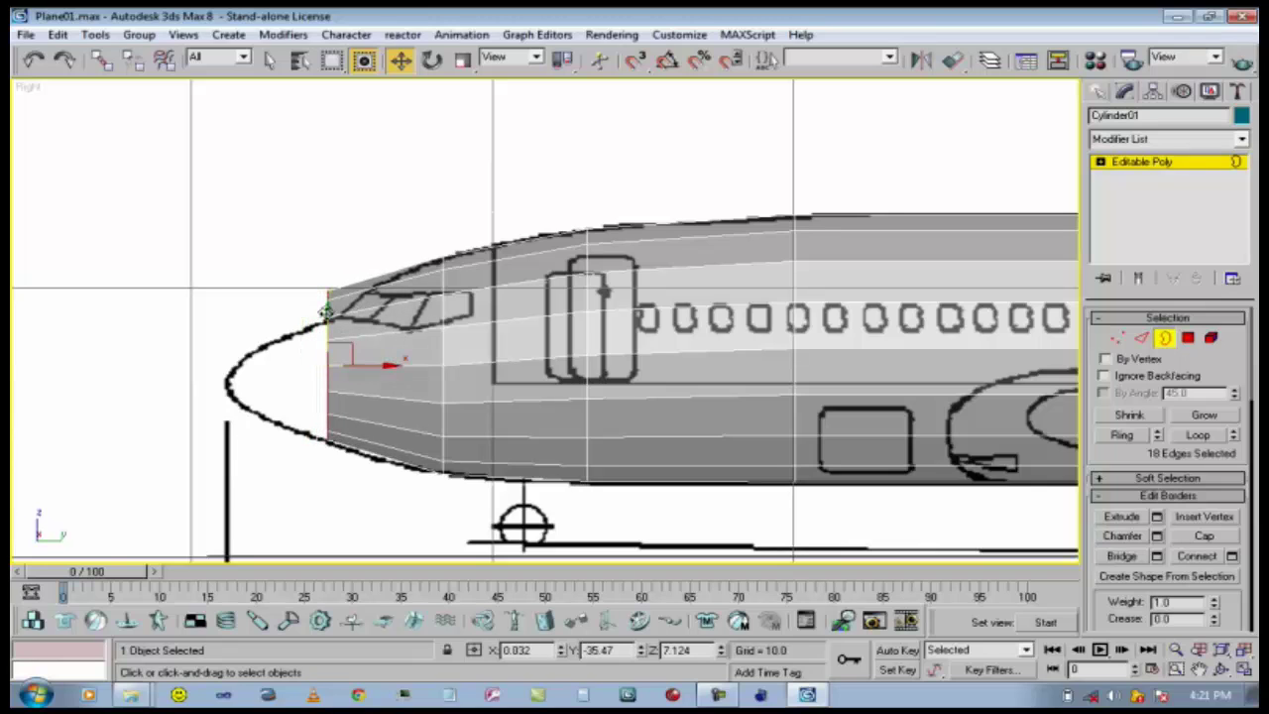
{"action": "left_click_drag", "start_coordinate": [326, 312], "coordinate": [326, 324]}
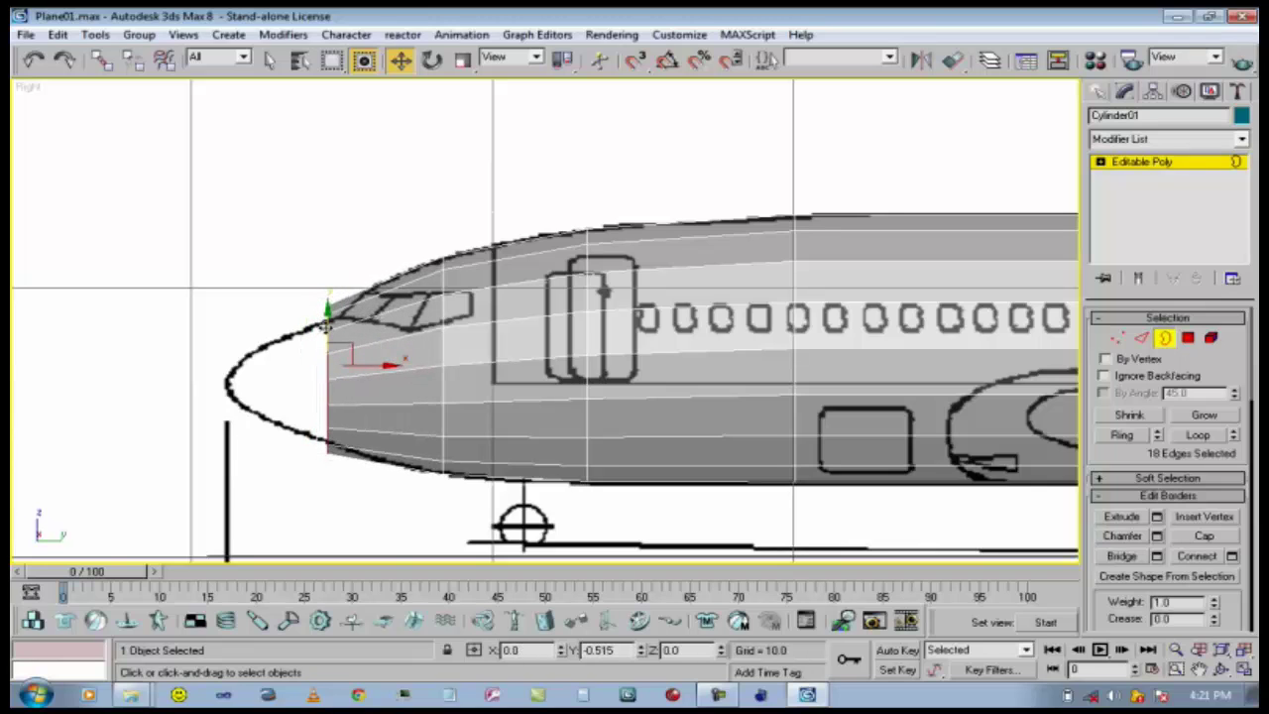
{"action": "left_click", "coordinate": [462, 61]}
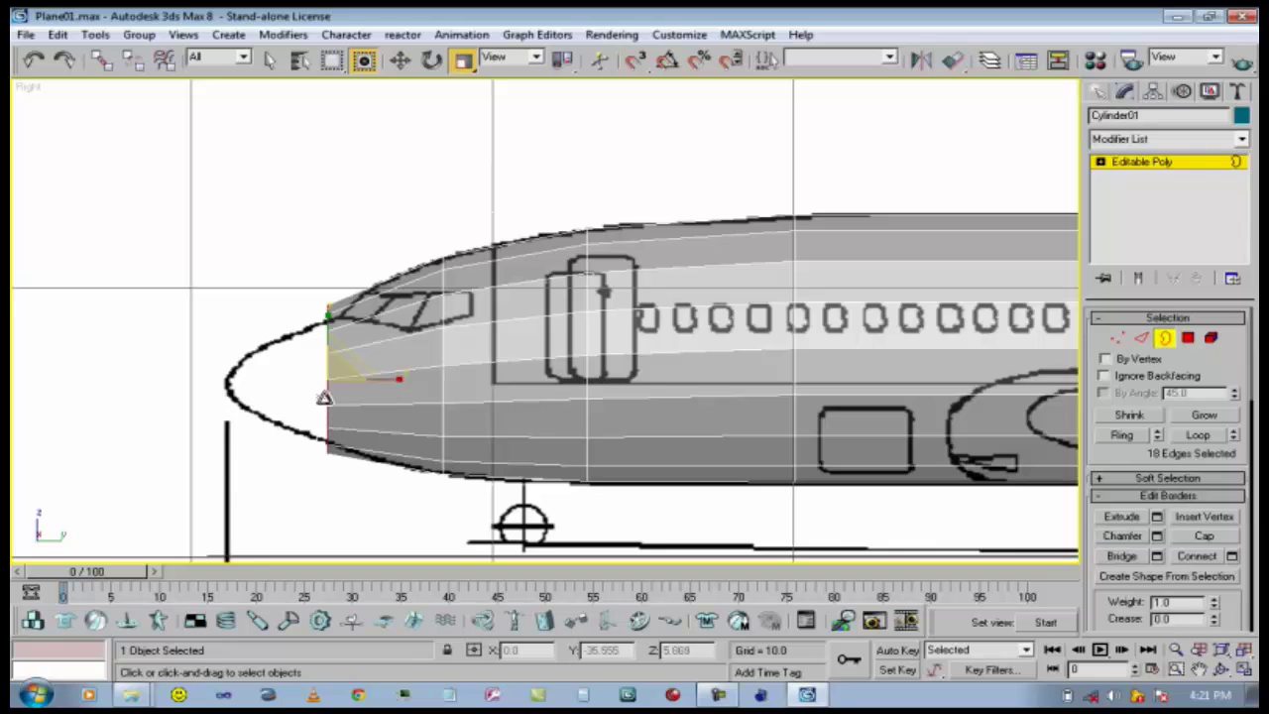
{"action": "left_click_drag", "start_coordinate": [325, 386], "coordinate": [324, 404]}
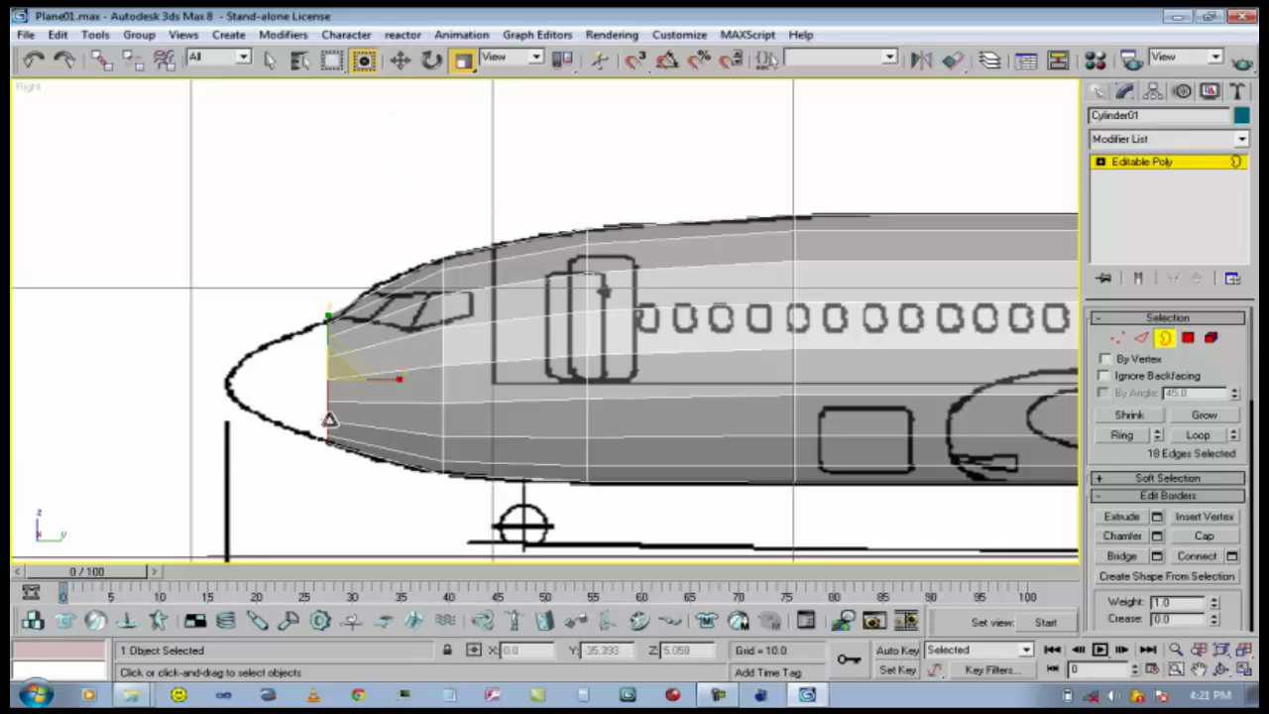
Reselect the front border, pull it back to Y -34.392 and enlarge it to match the outline at the cockpit windows.
{"action": "left_click", "coordinate": [323, 394]}
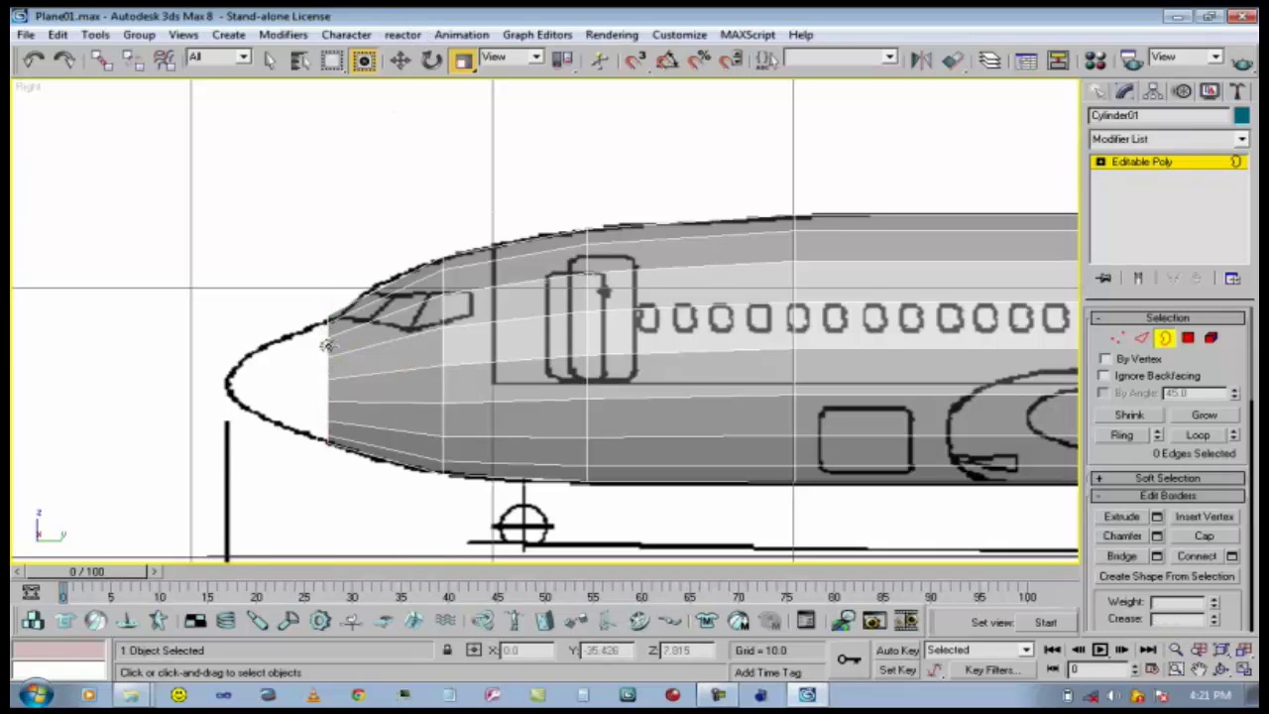
{"action": "left_click", "coordinate": [328, 346]}
{"action": "mouse_move", "coordinate": [326, 380]}
{"action": "left_mouse_down"}
{"action": "mouse_move", "coordinate": [326, 396]}
{"action": "mouse_move", "coordinate": [326, 366]}
{"action": "mouse_move", "coordinate": [412, 375]}
{"action": "mouse_move", "coordinate": [356, 377]}
{"action": "mouse_move", "coordinate": [355, 360]}
{"action": "mouse_move", "coordinate": [347, 372]}
{"action": "left_mouse_up"}
{"action": "left_click", "coordinate": [400, 61]}
{"action": "left_click", "coordinate": [463, 61]}
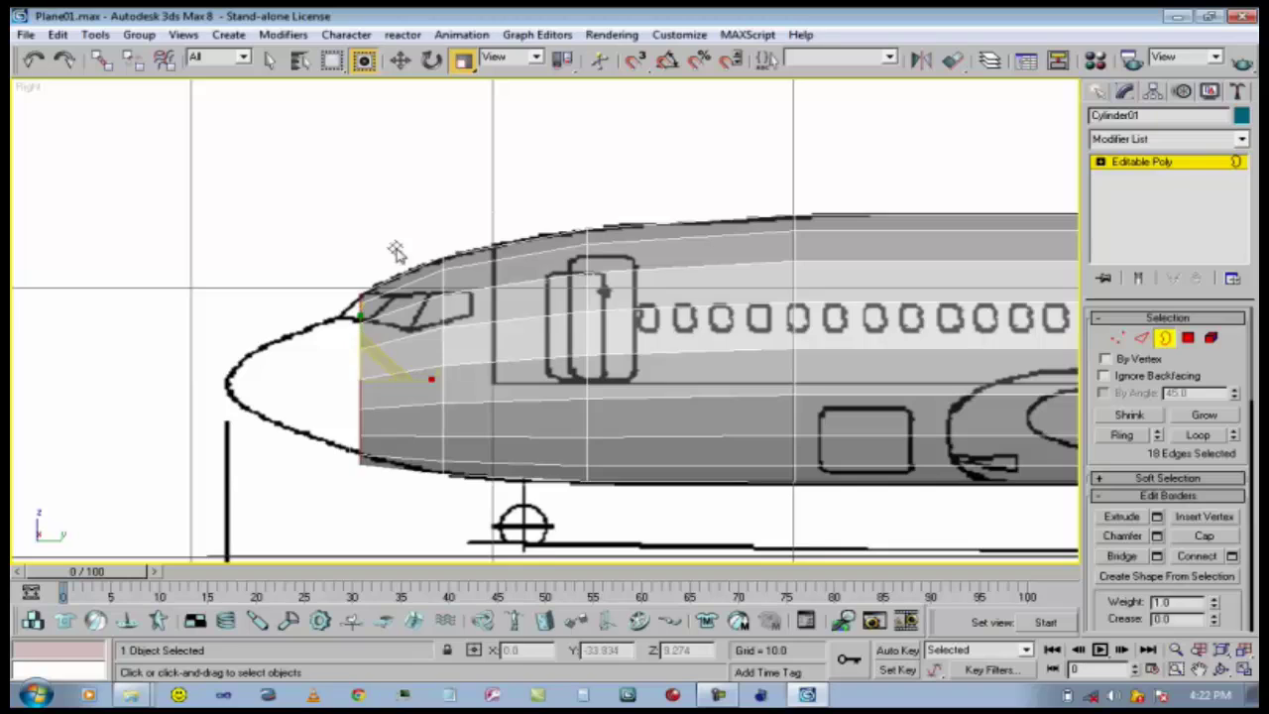
Shift the front border to Y -34.256, raise it to Z 6.808 and fine-tune its size against the cockpit outline.
{"action": "left_click", "coordinate": [400, 60]}
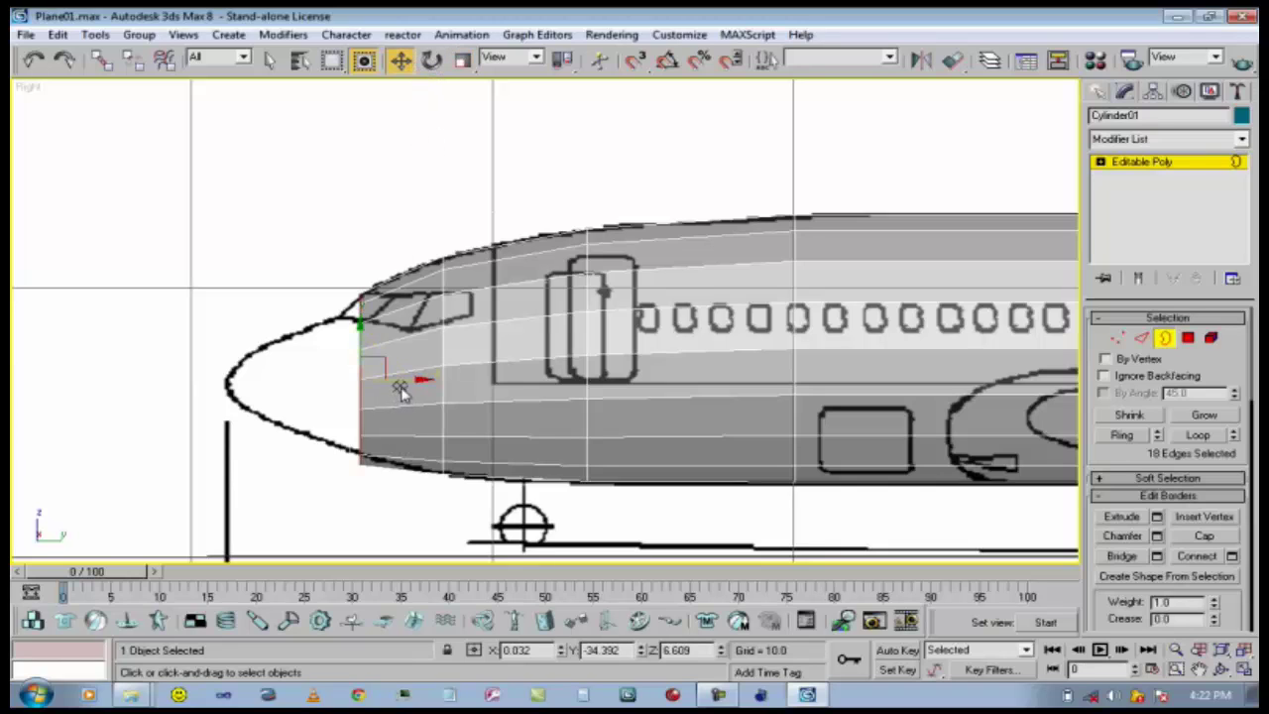
{"action": "left_click_drag", "start_coordinate": [403, 385], "coordinate": [407, 381]}
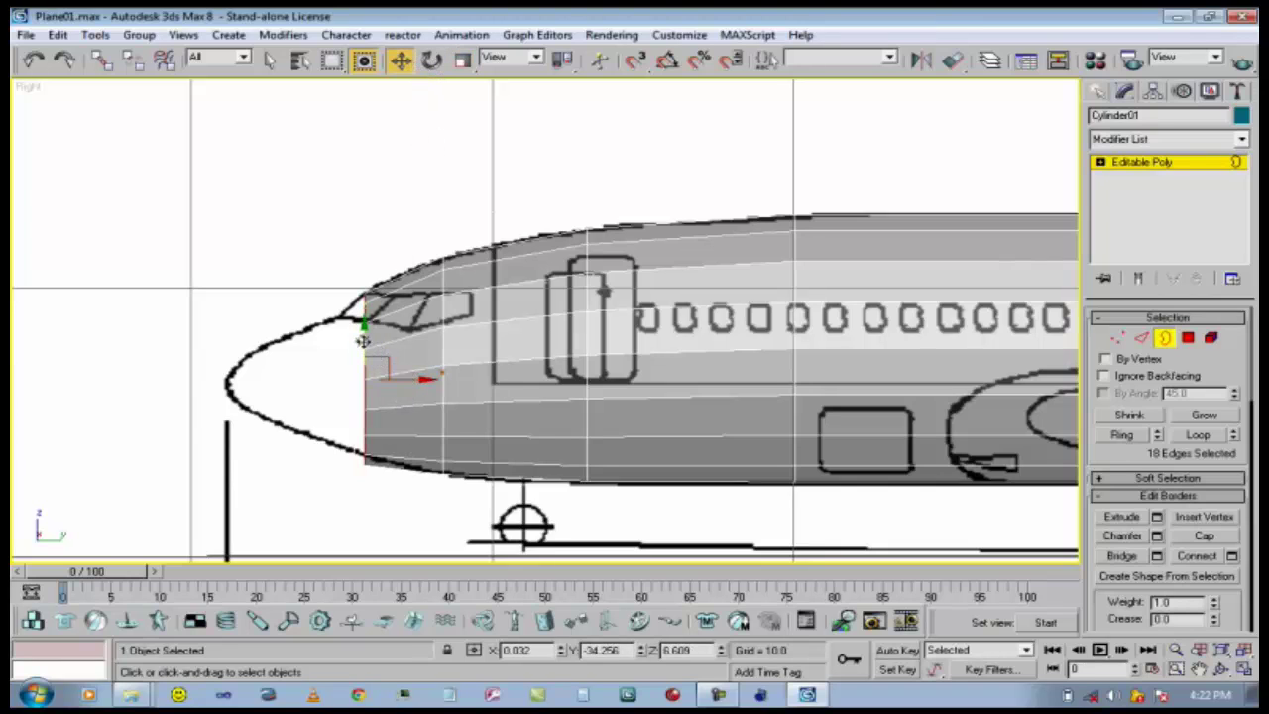
{"action": "left_click_drag", "start_coordinate": [364, 341], "coordinate": [374, 337]}
{"action": "left_click", "coordinate": [462, 59]}
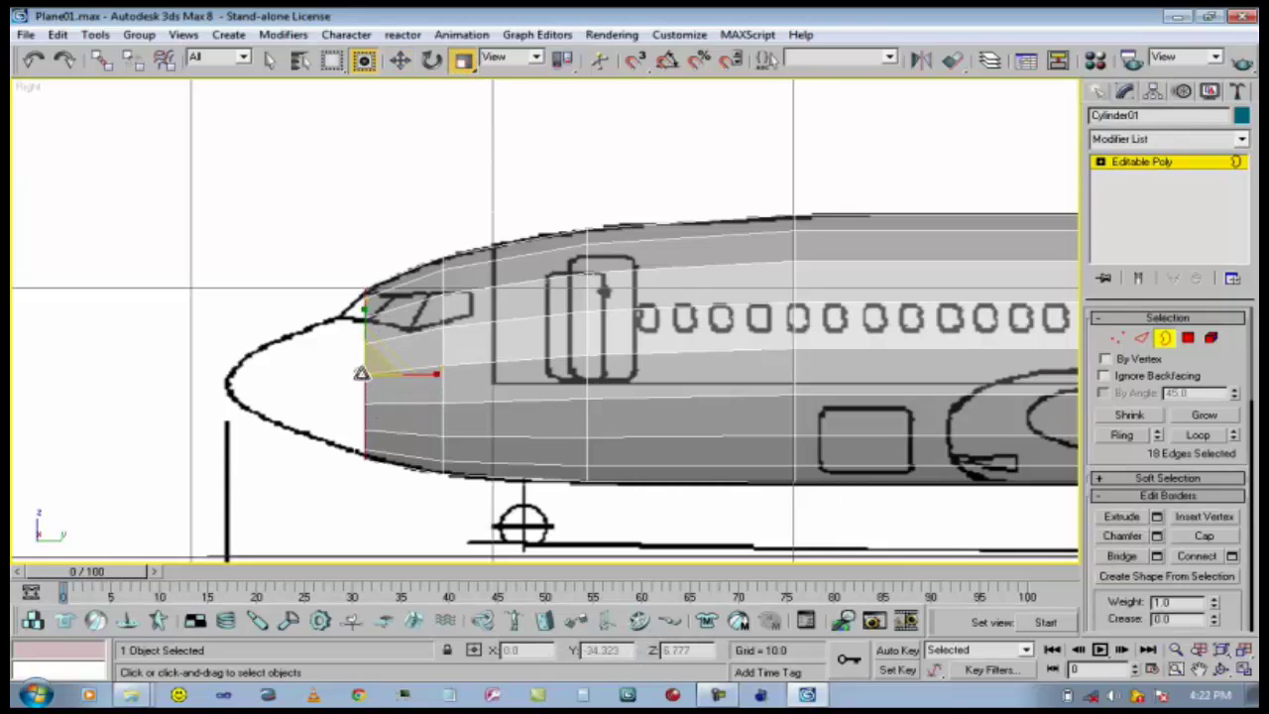
{"action": "left_click_drag", "start_coordinate": [360, 373], "coordinate": [358, 375]}
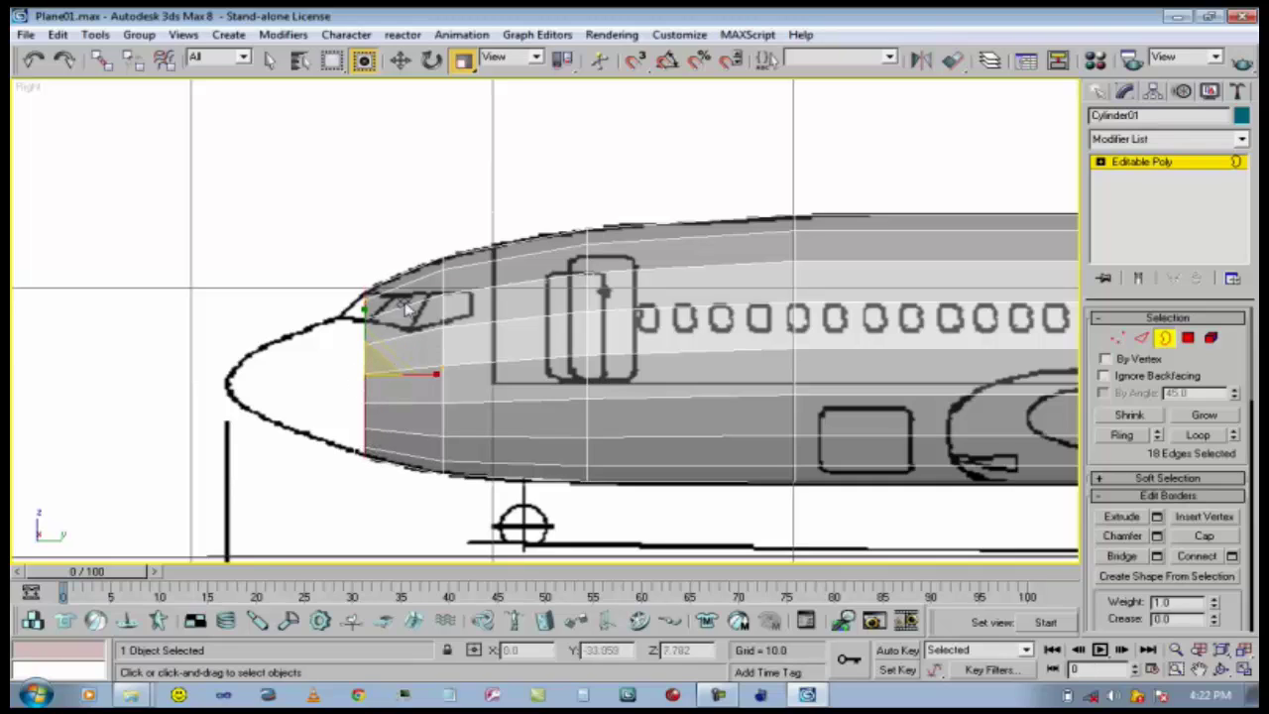
Extend the front border as a short new section to Y -35.061 and shrink it to the base of the windshield.
{"action": "left_click", "coordinate": [399, 61]}
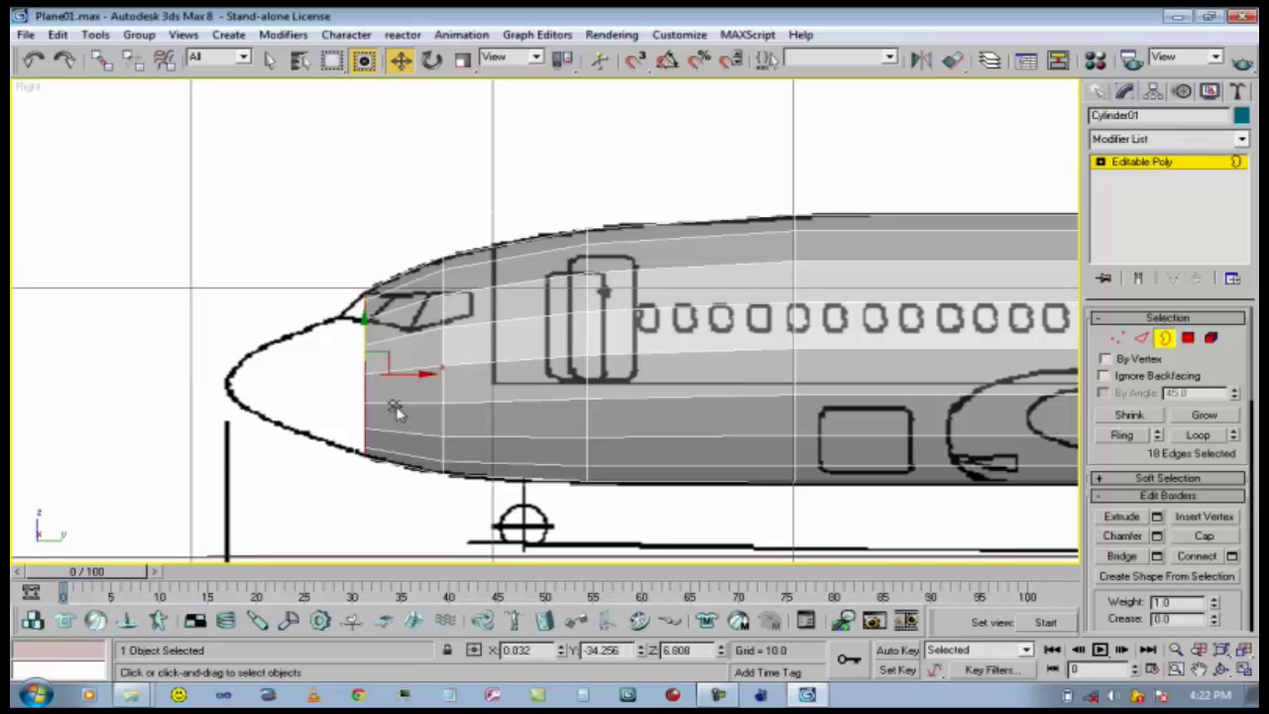
{"action": "left_click_drag", "start_coordinate": [409, 374], "coordinate": [383, 373]}
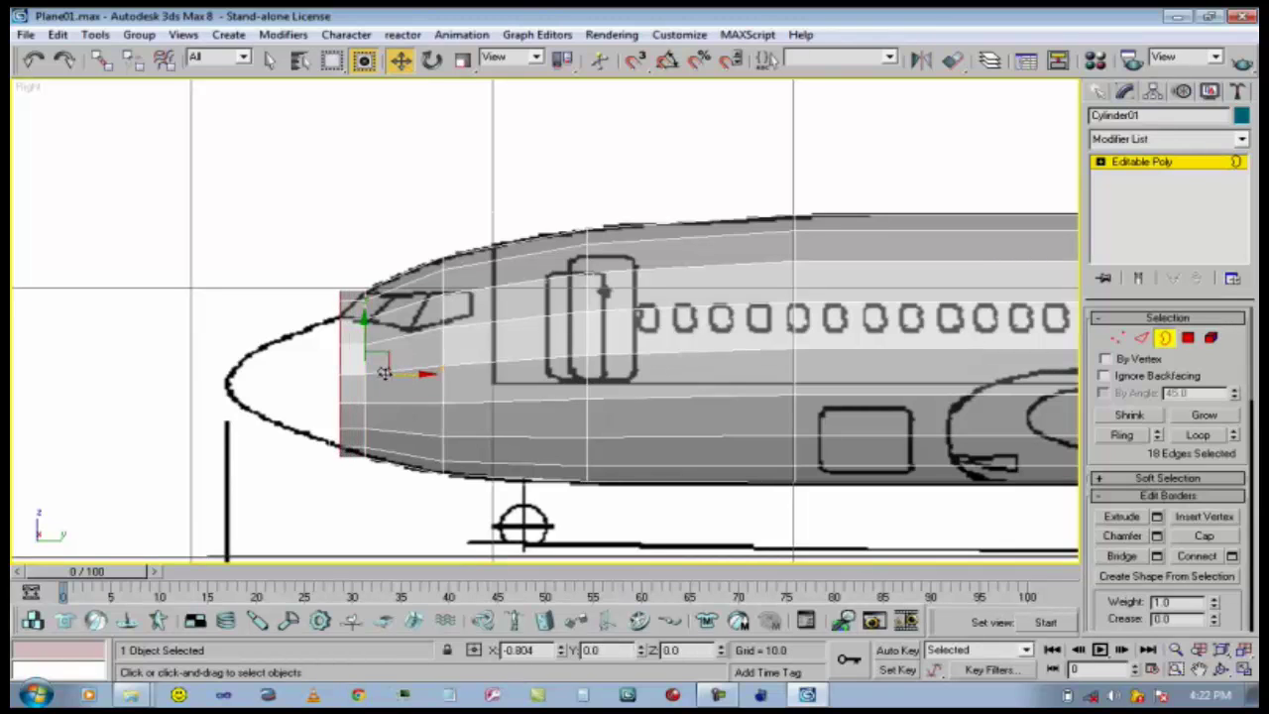
{"action": "left_click", "coordinate": [463, 61]}
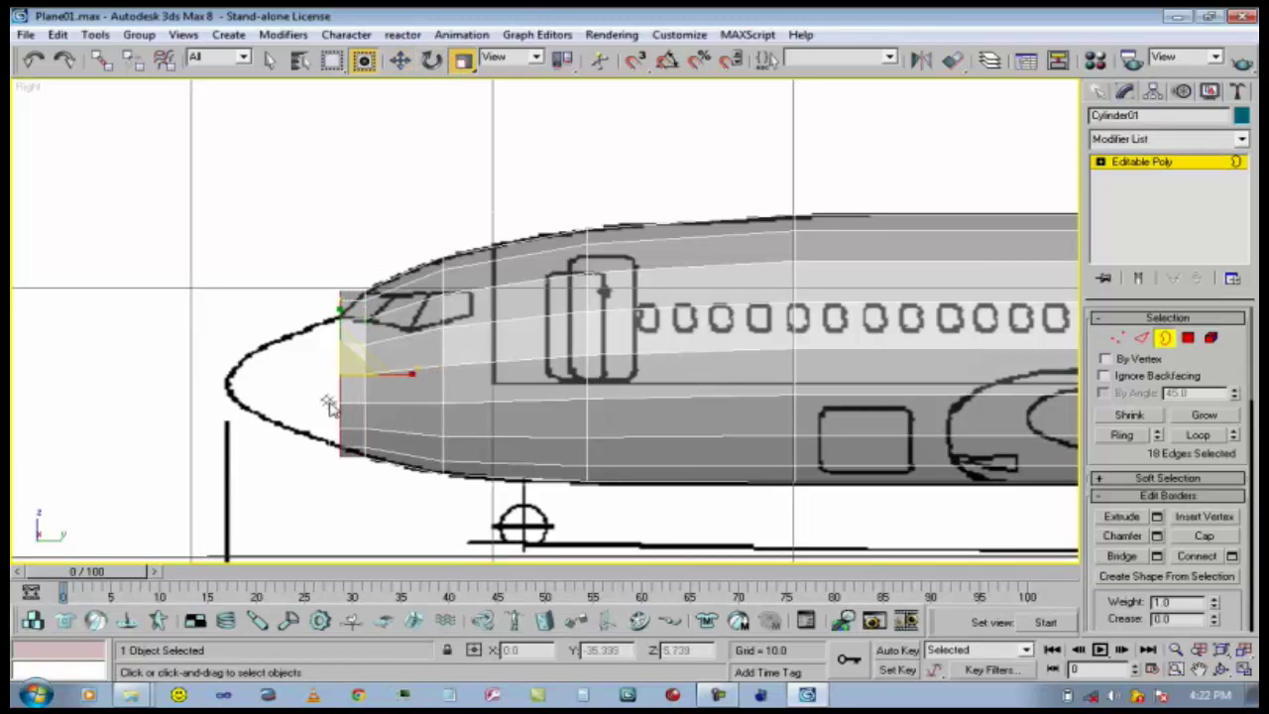
{"action": "left_click_drag", "start_coordinate": [338, 374], "coordinate": [334, 389]}
Move the front border to Y -35.151, lower it to Z 6.553 and fine-tune its size to fit the nose outline.
{"action": "key", "text": "w"}
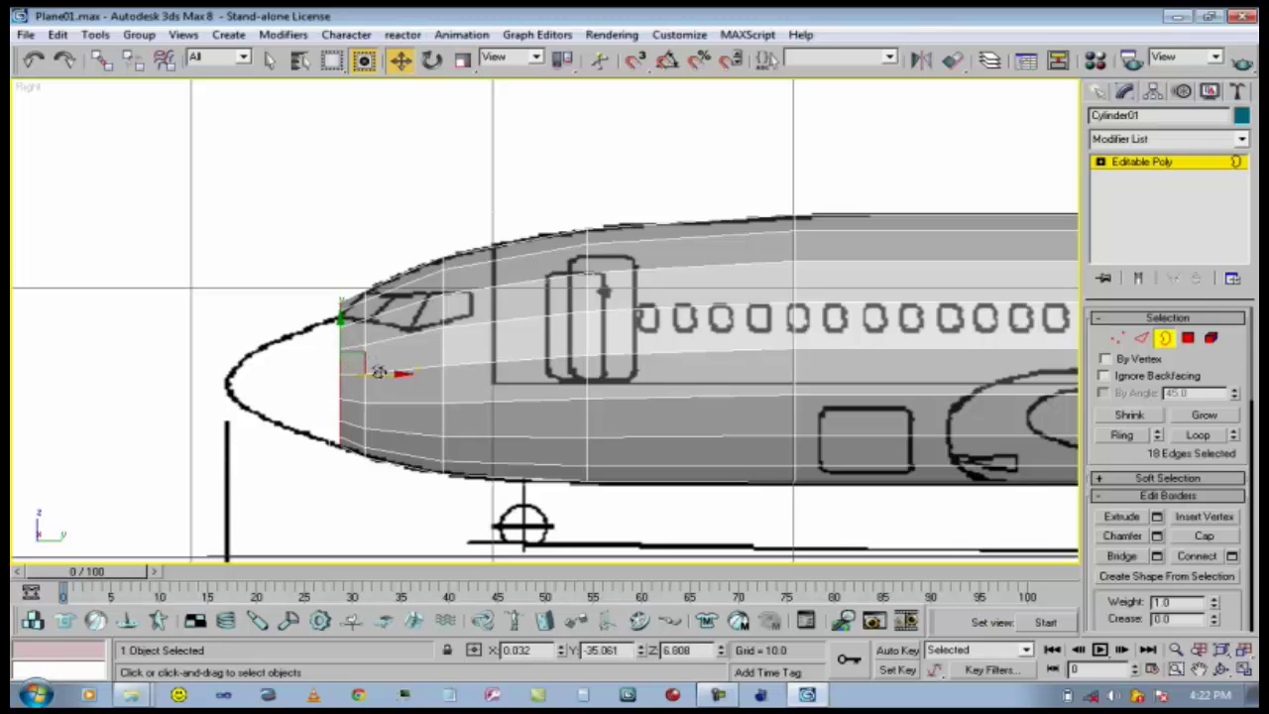
{"action": "left_click_drag", "start_coordinate": [379, 372], "coordinate": [374, 371]}
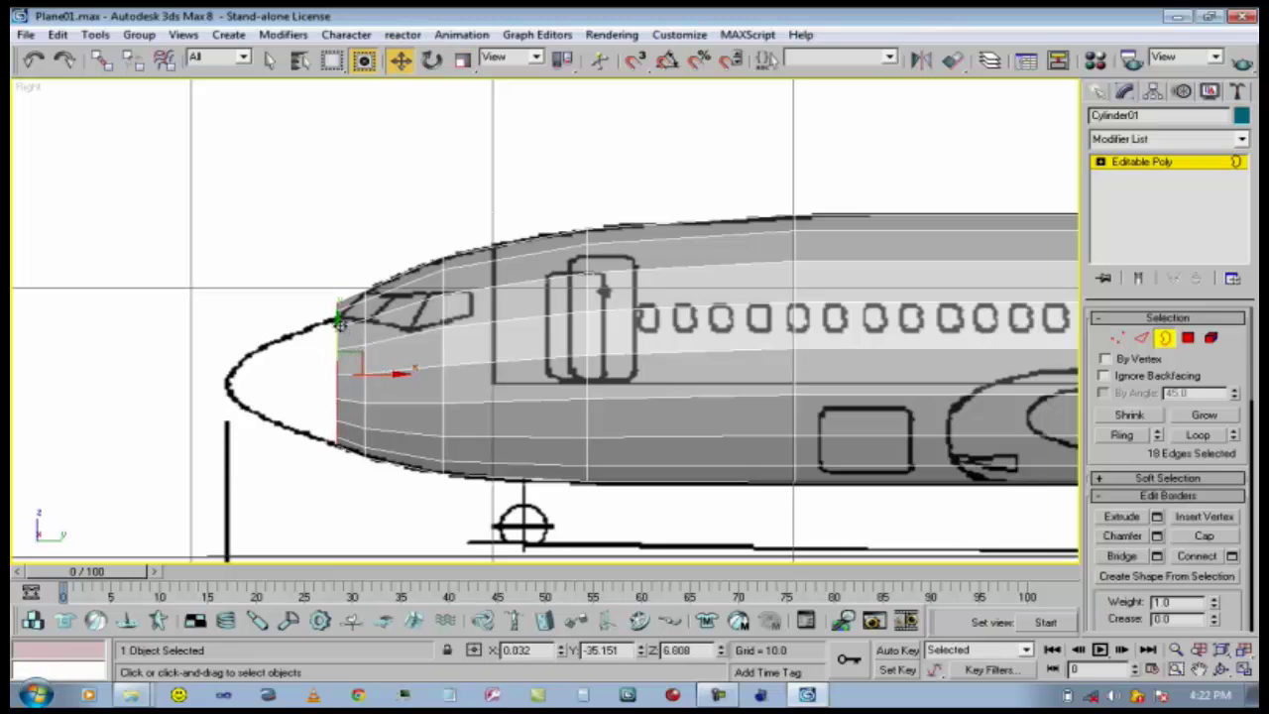
{"action": "left_click_drag", "start_coordinate": [338, 319], "coordinate": [338, 328]}
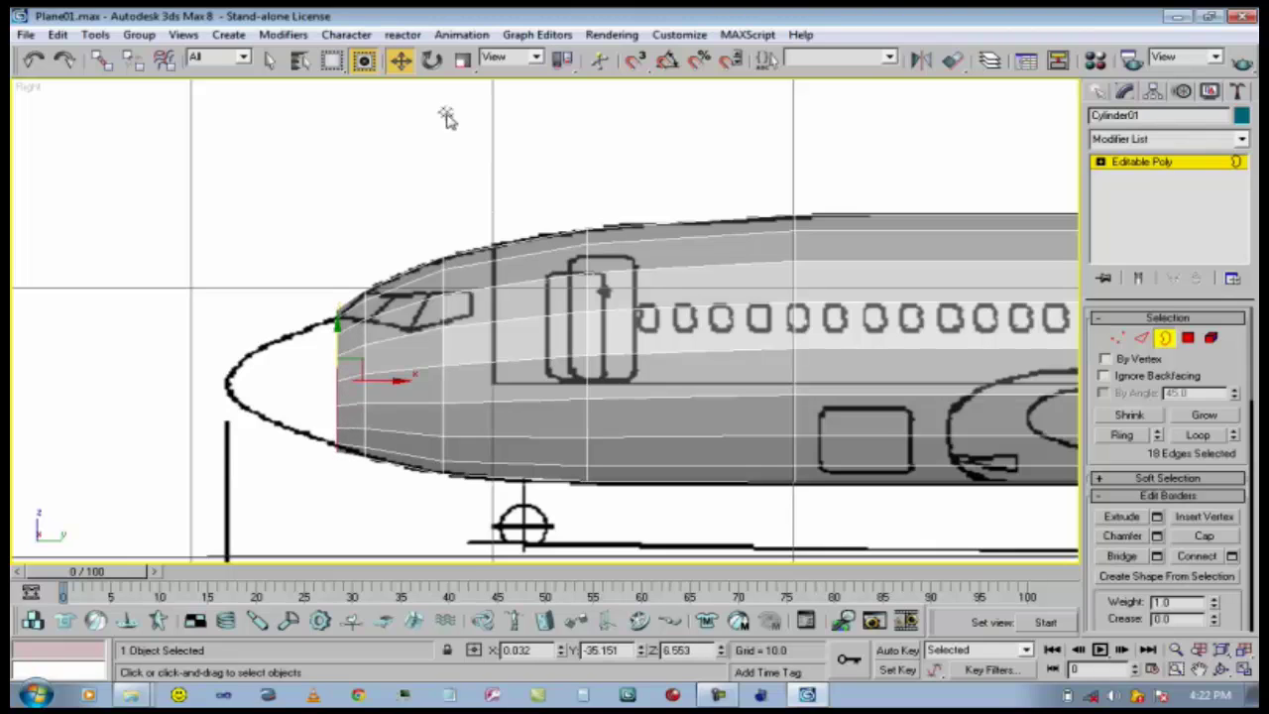
{"action": "left_click", "coordinate": [462, 59]}
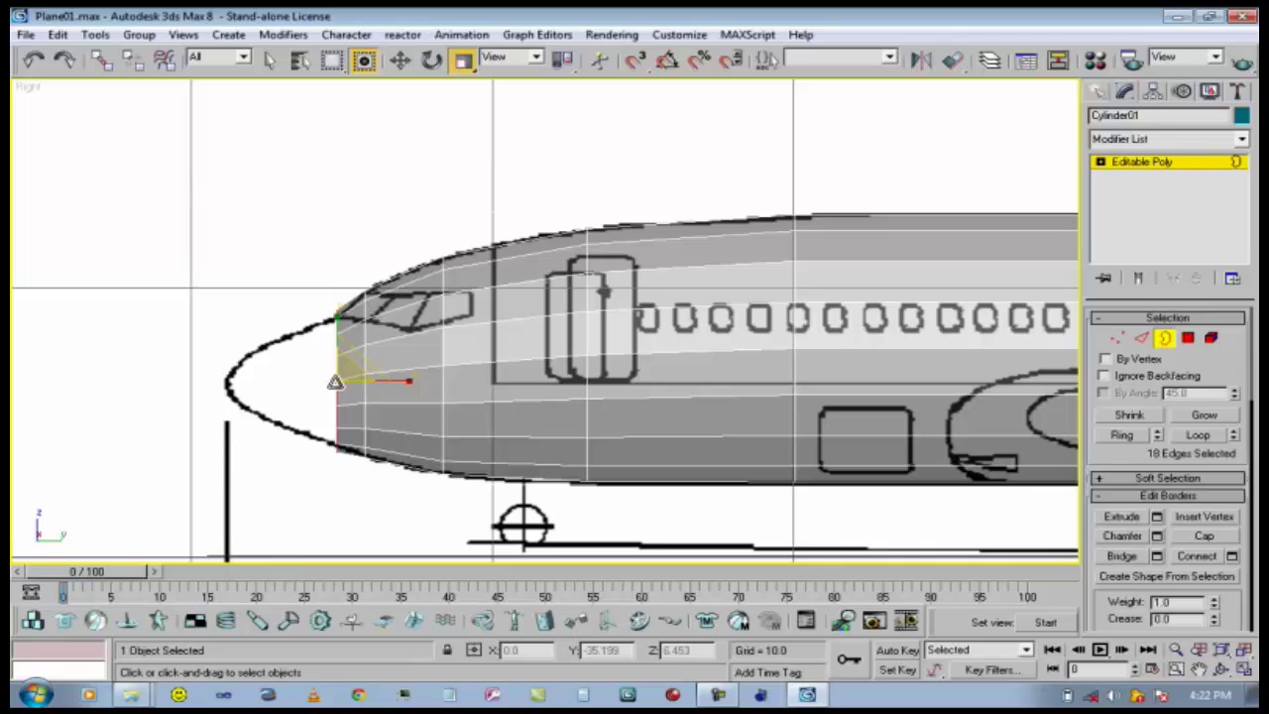
{"action": "mouse_move", "coordinate": [336, 382]}
{"action": "left_mouse_down"}
{"action": "mouse_move", "coordinate": [352, 382]}
{"action": "mouse_move", "coordinate": [307, 392]}
{"action": "left_mouse_up"}
Extend the front border as a new nose section to Y -37.64 and shrink it to match the nose outline.
{"action": "left_click", "coordinate": [400, 61]}
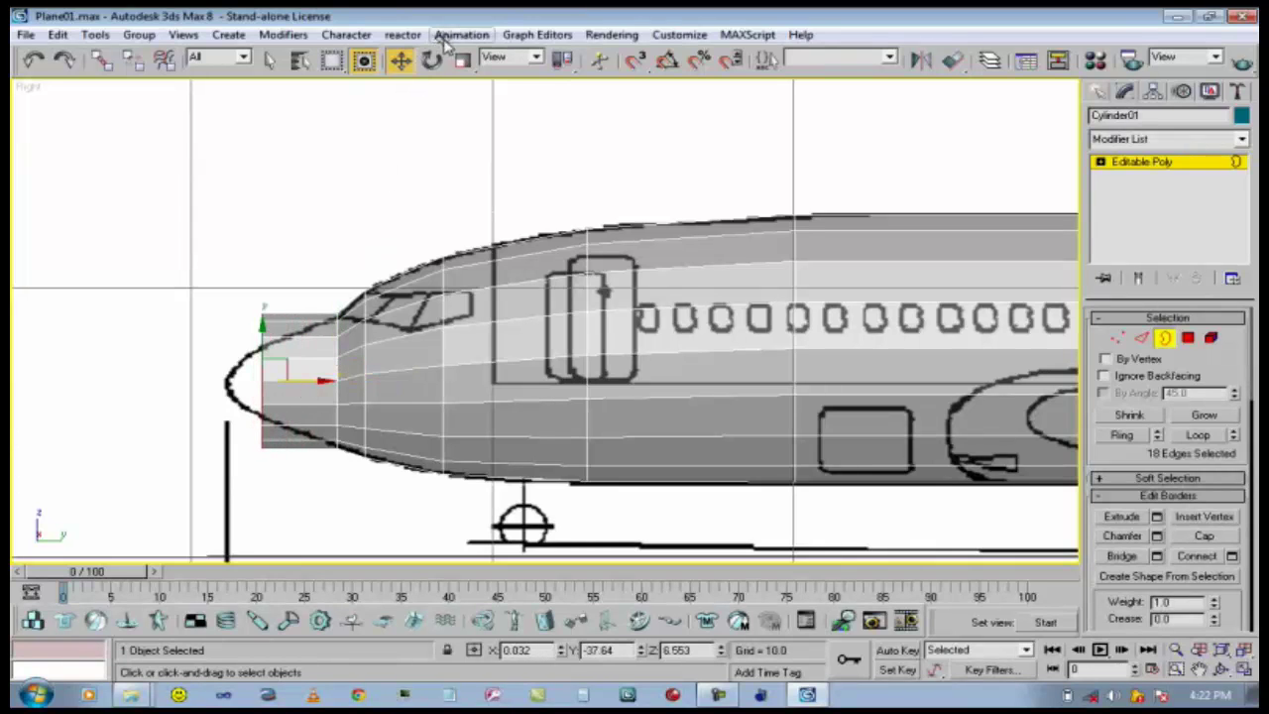
{"action": "left_click", "coordinate": [463, 61]}
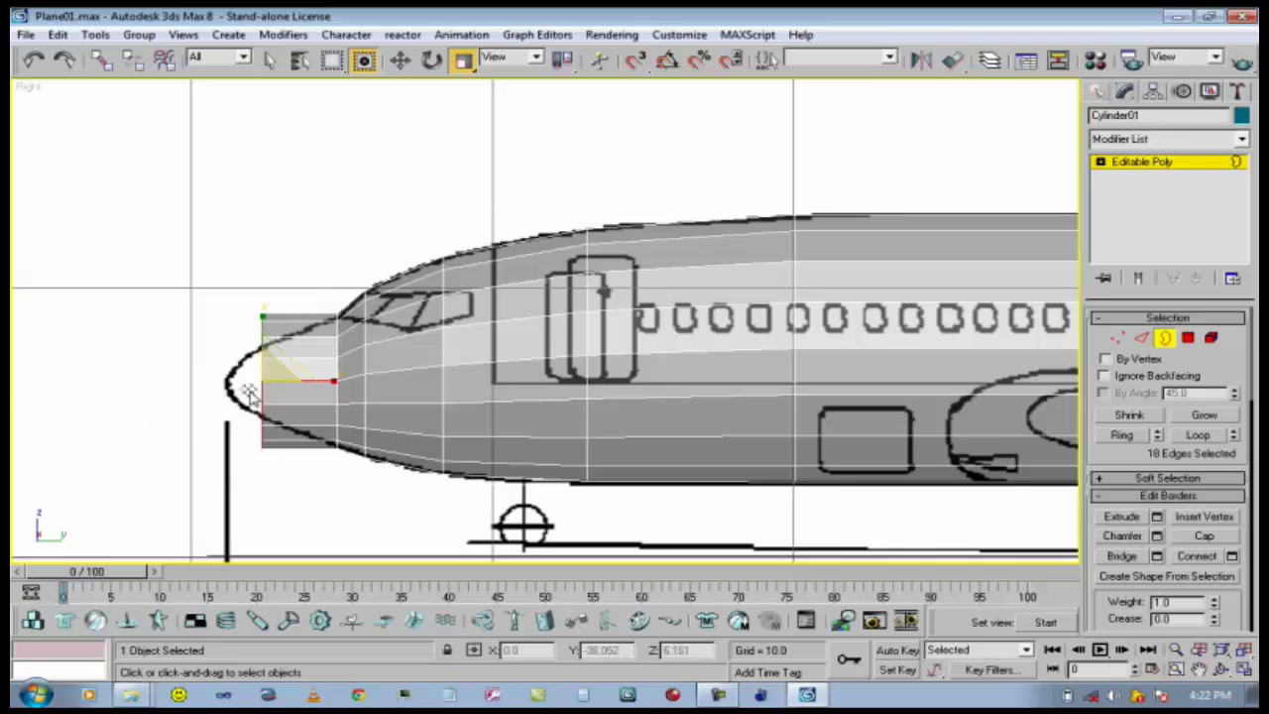
{"action": "left_click_drag", "start_coordinate": [258, 381], "coordinate": [239, 448]}
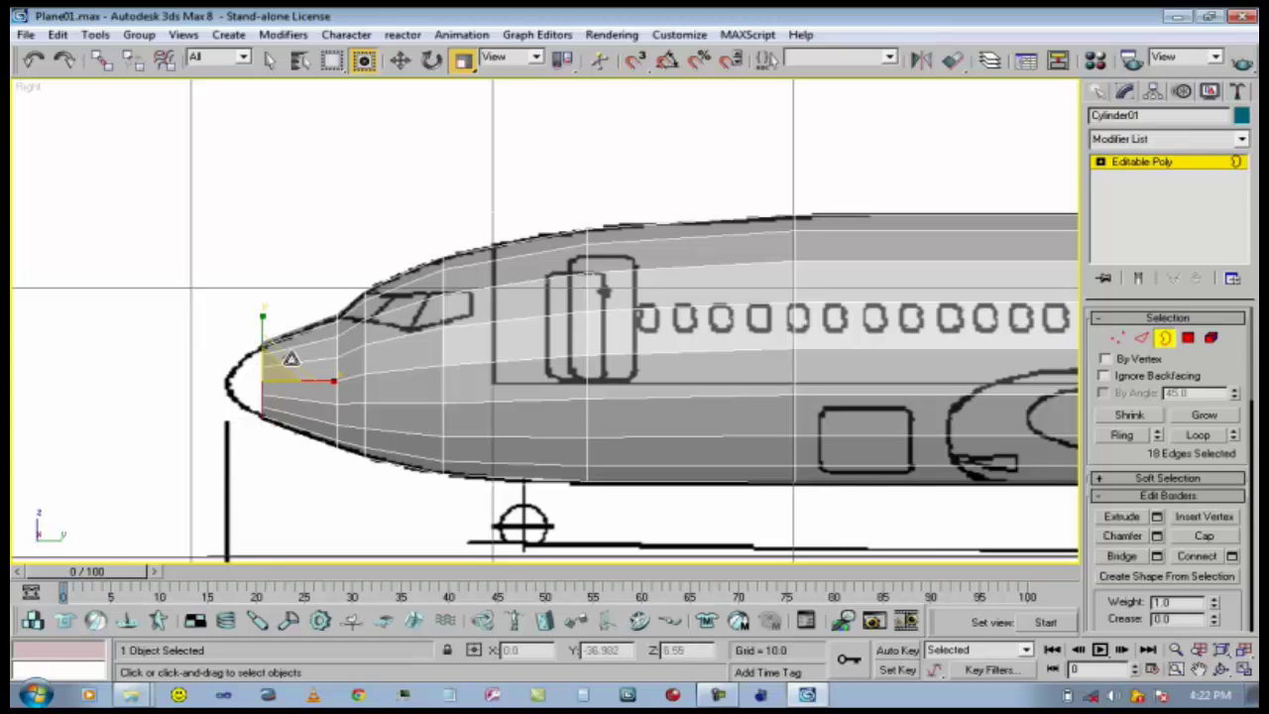
Extend the front border to the nose tip at Y -38.896, scale it to about 29% and deselect it.
{"action": "left_click", "coordinate": [401, 61]}
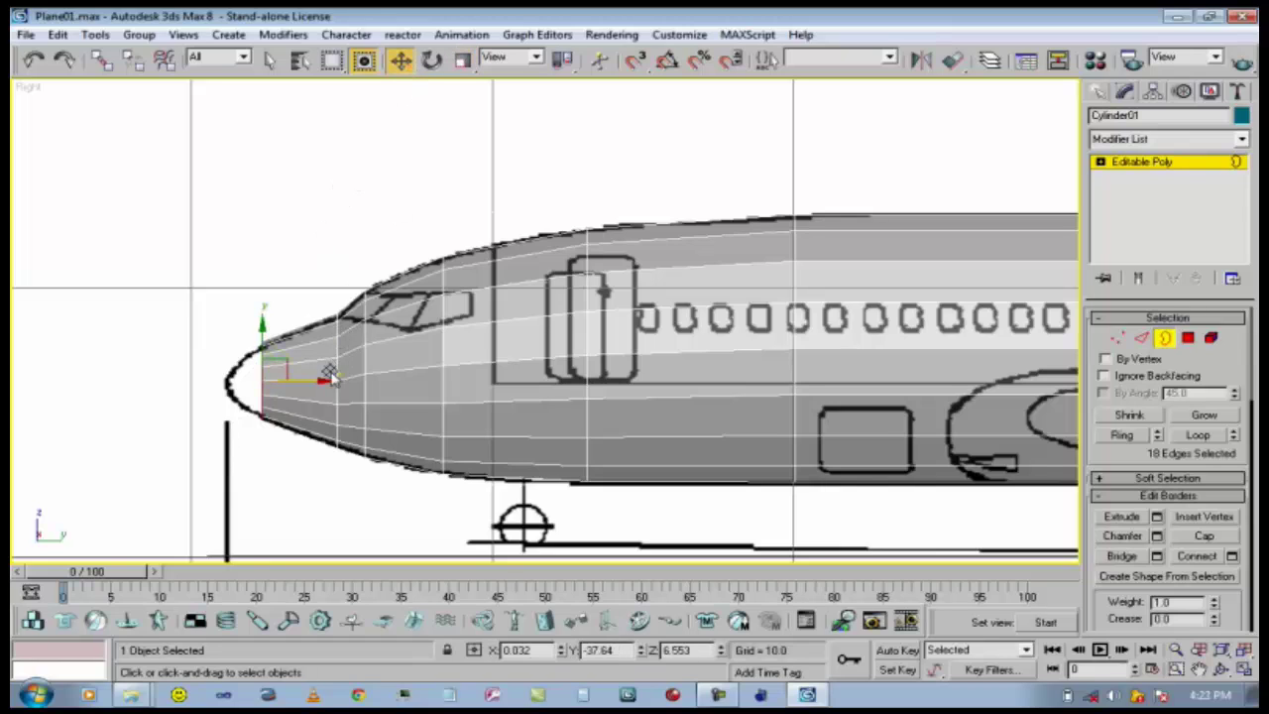
{"action": "left_click_drag", "start_coordinate": [330, 376], "coordinate": [282, 377]}
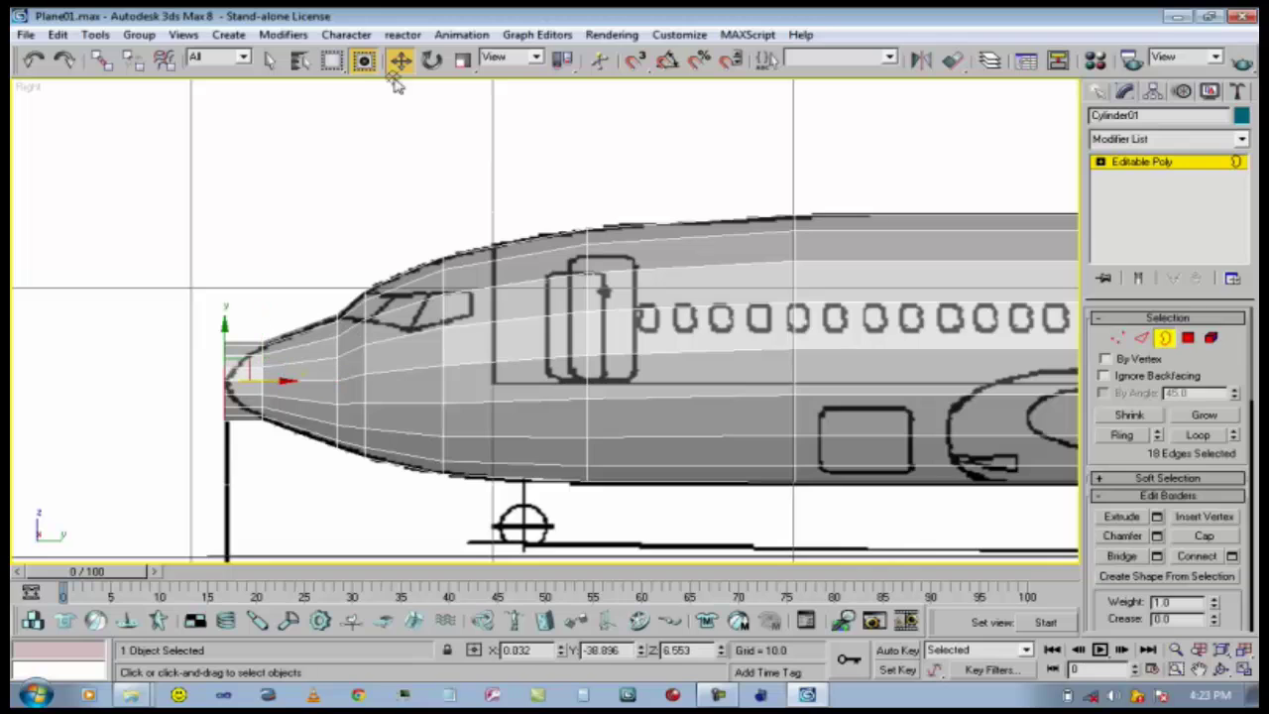
{"action": "left_click", "coordinate": [463, 61]}
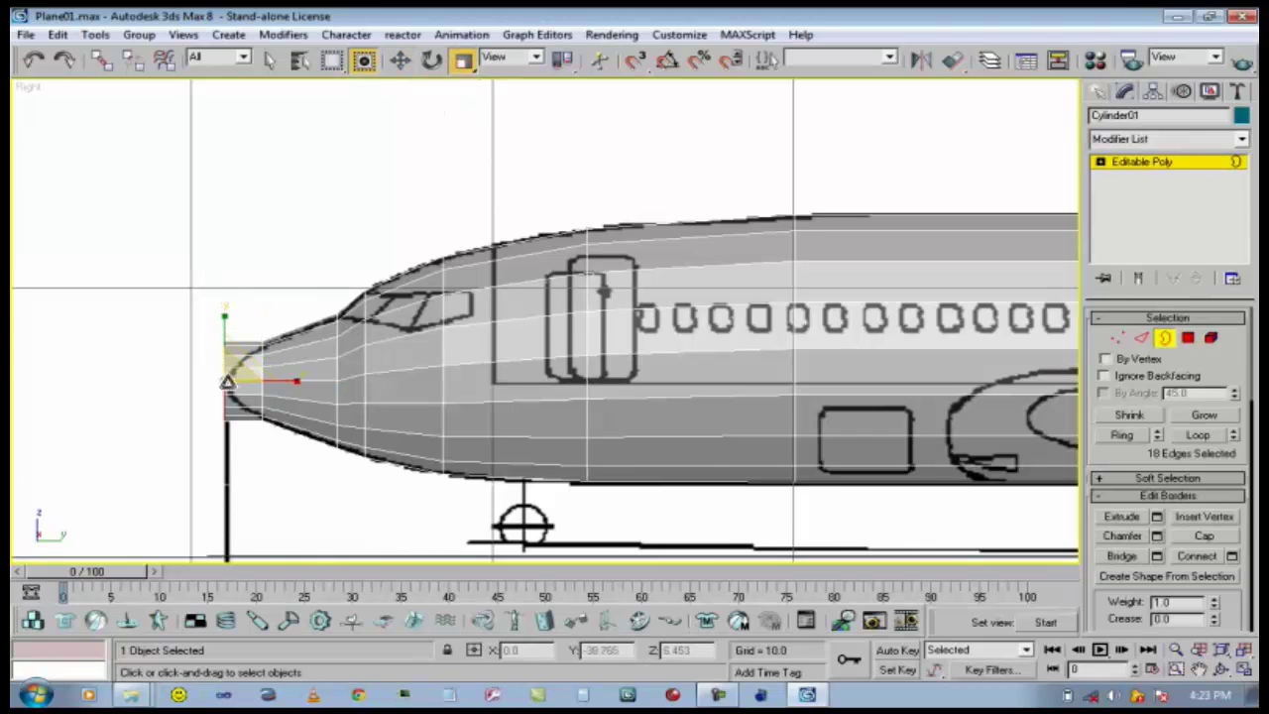
{"action": "left_click_drag", "start_coordinate": [227, 381], "coordinate": [144, 601]}
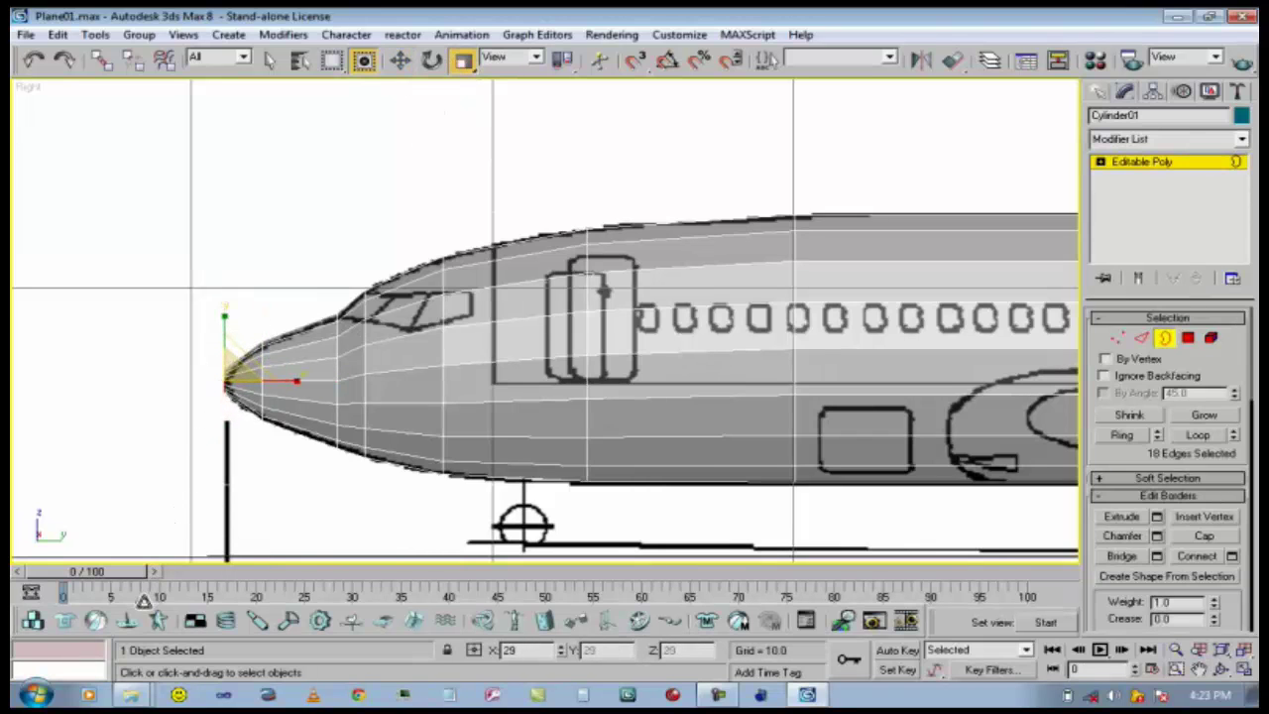
{"action": "left_click", "coordinate": [274, 514]}
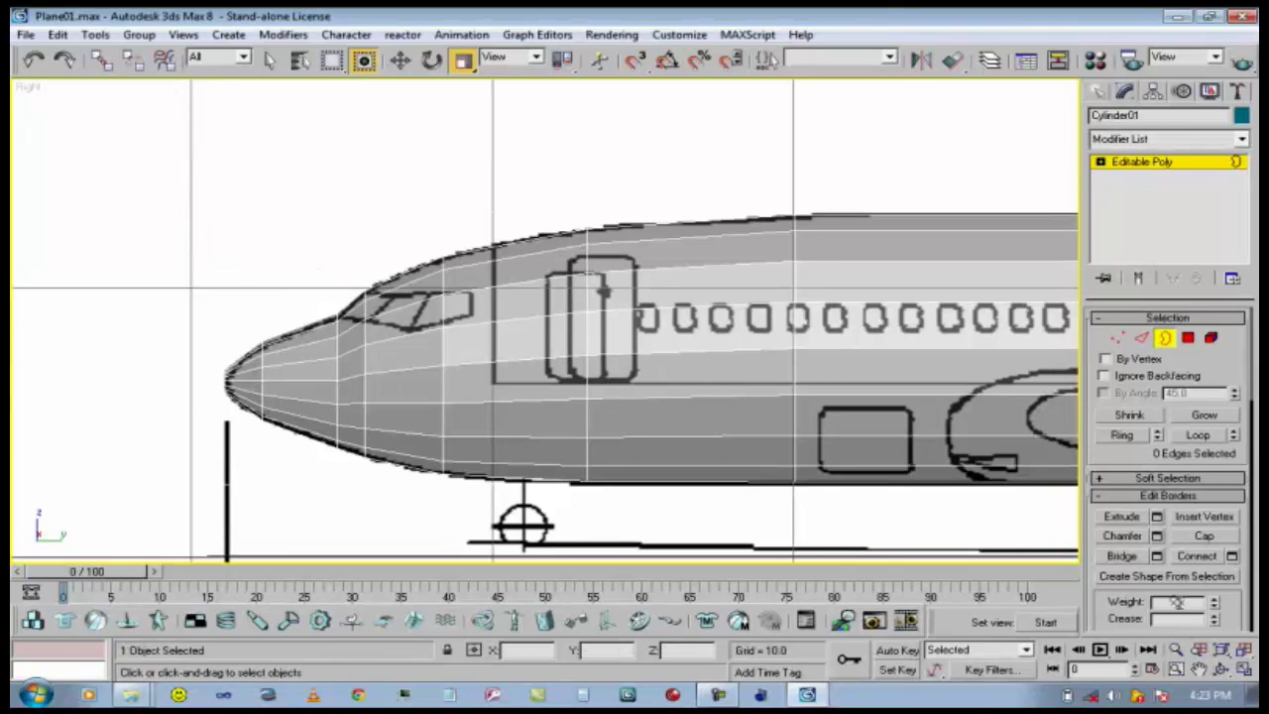
Select the fuselage's open rear border and extend it toward the tail as a new section ending at Y 10.028.
{"action": "left_click", "coordinate": [1197, 671]}
{"action": "left_click_drag", "start_coordinate": [1031, 422], "coordinate": [625, 407]}
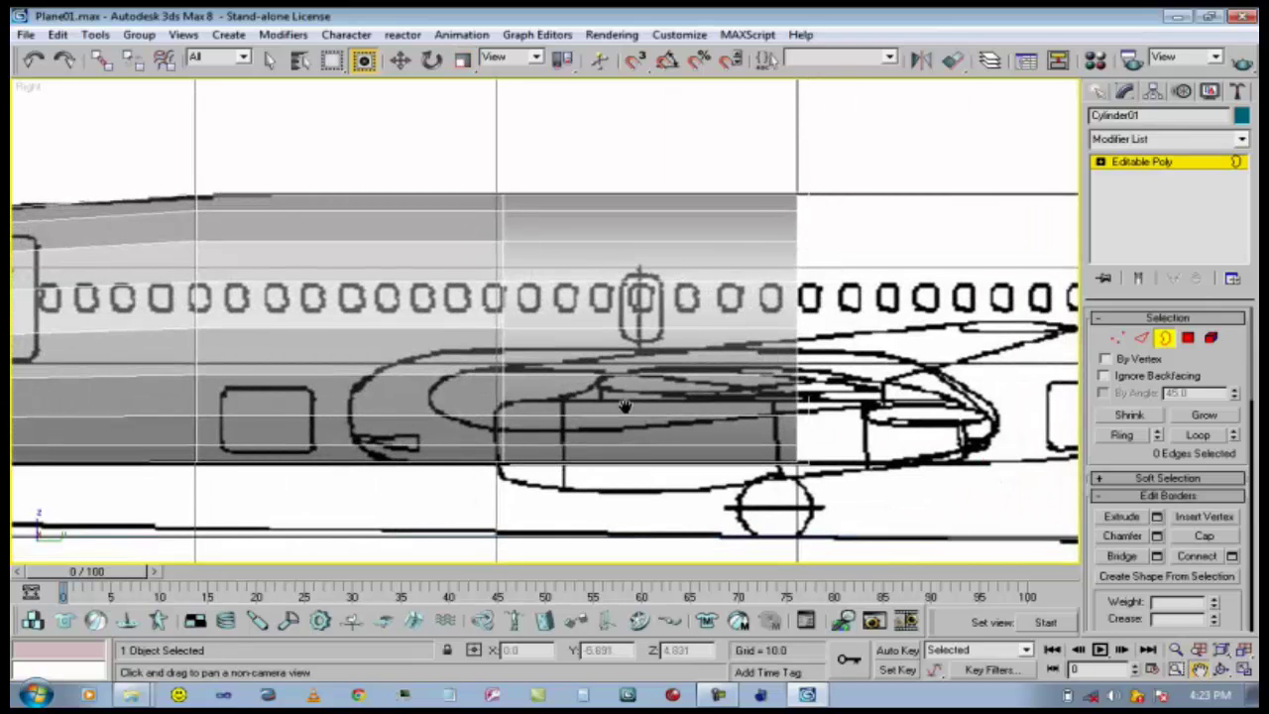
{"action": "left_click_drag", "start_coordinate": [819, 309], "coordinate": [425, 340]}
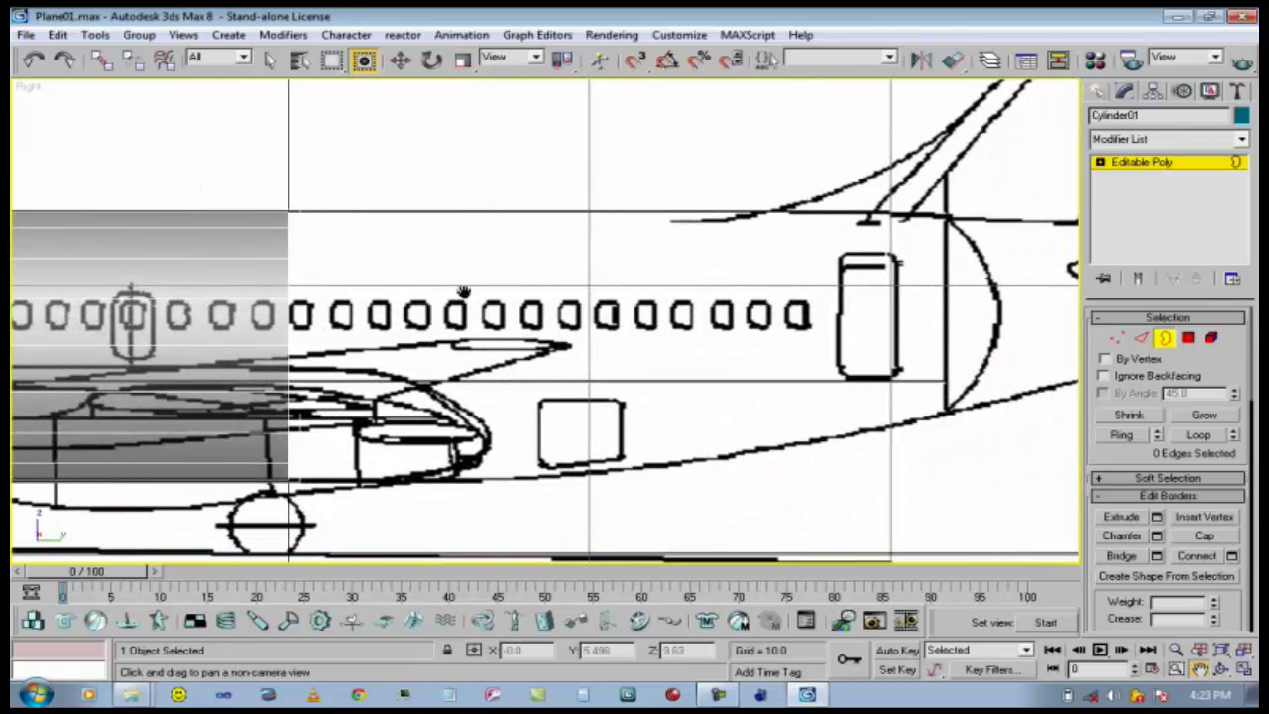
{"action": "left_click", "coordinate": [399, 60]}
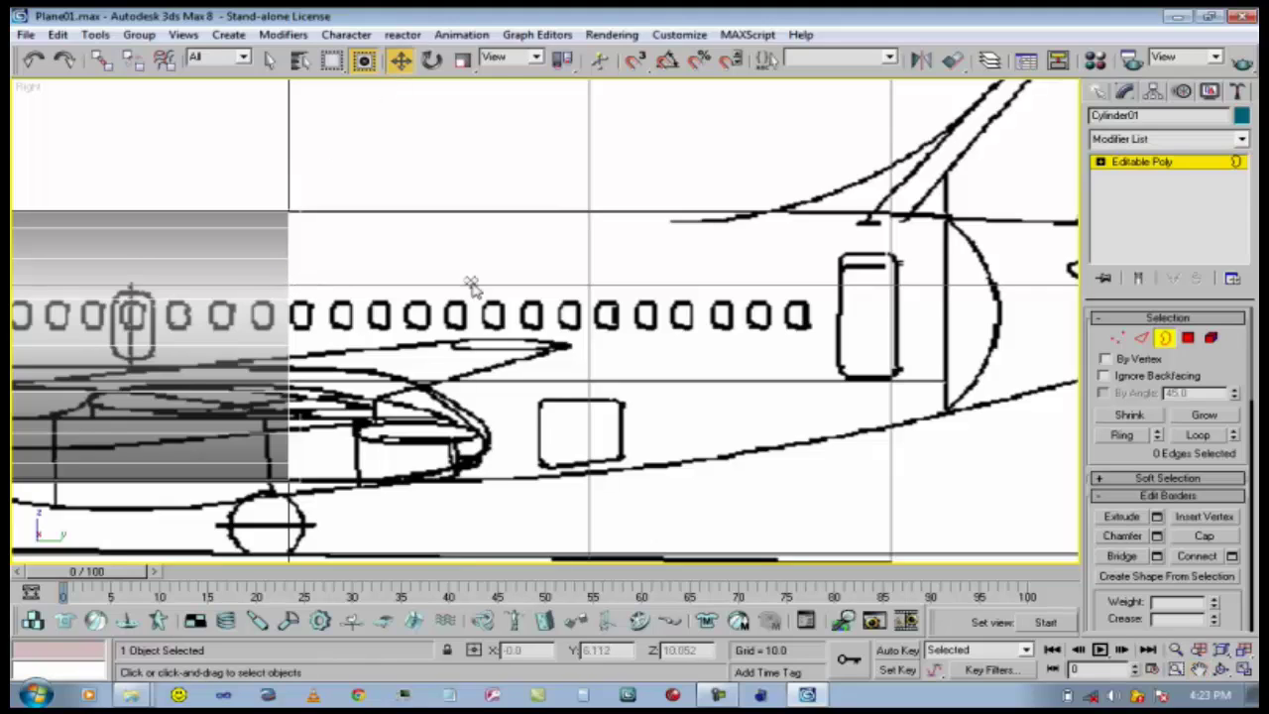
{"action": "left_click", "coordinate": [287, 286]}
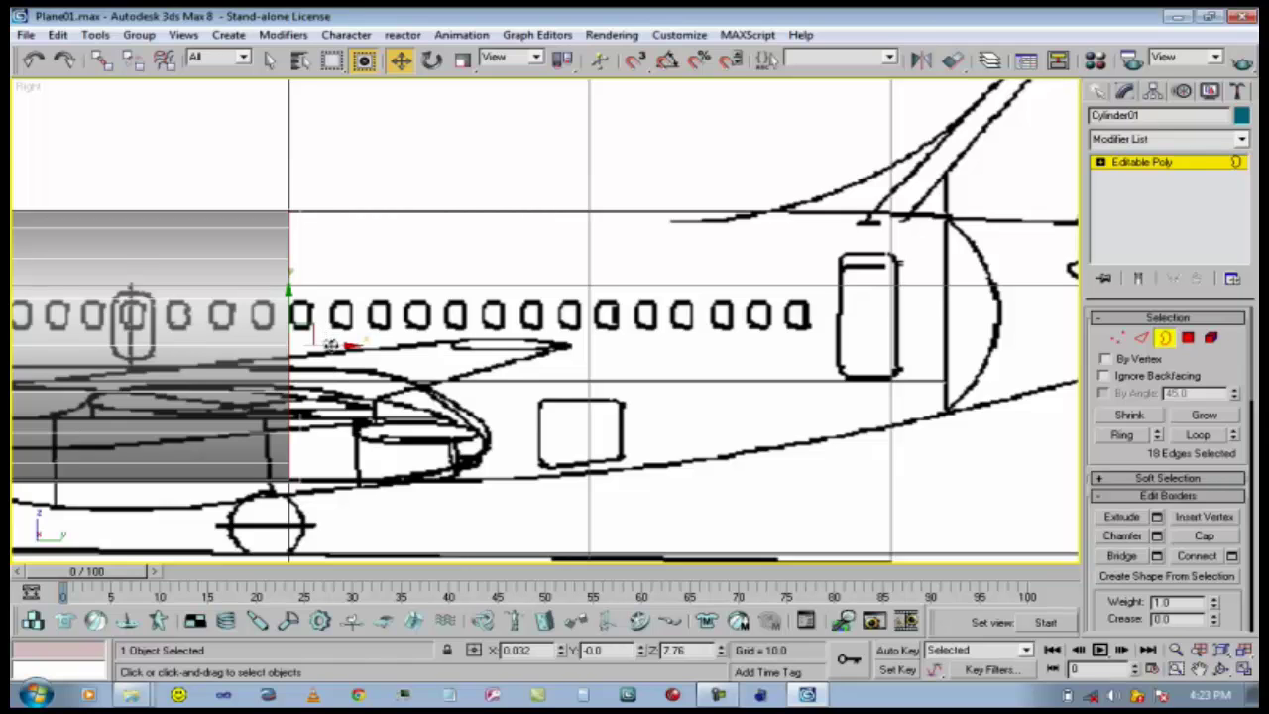
{"action": "left_click_drag", "start_coordinate": [330, 345], "coordinate": [592, 352]}
Shrink the rear border slightly to follow the fuselage outline behind the wing.
{"action": "left_click", "coordinate": [463, 60]}
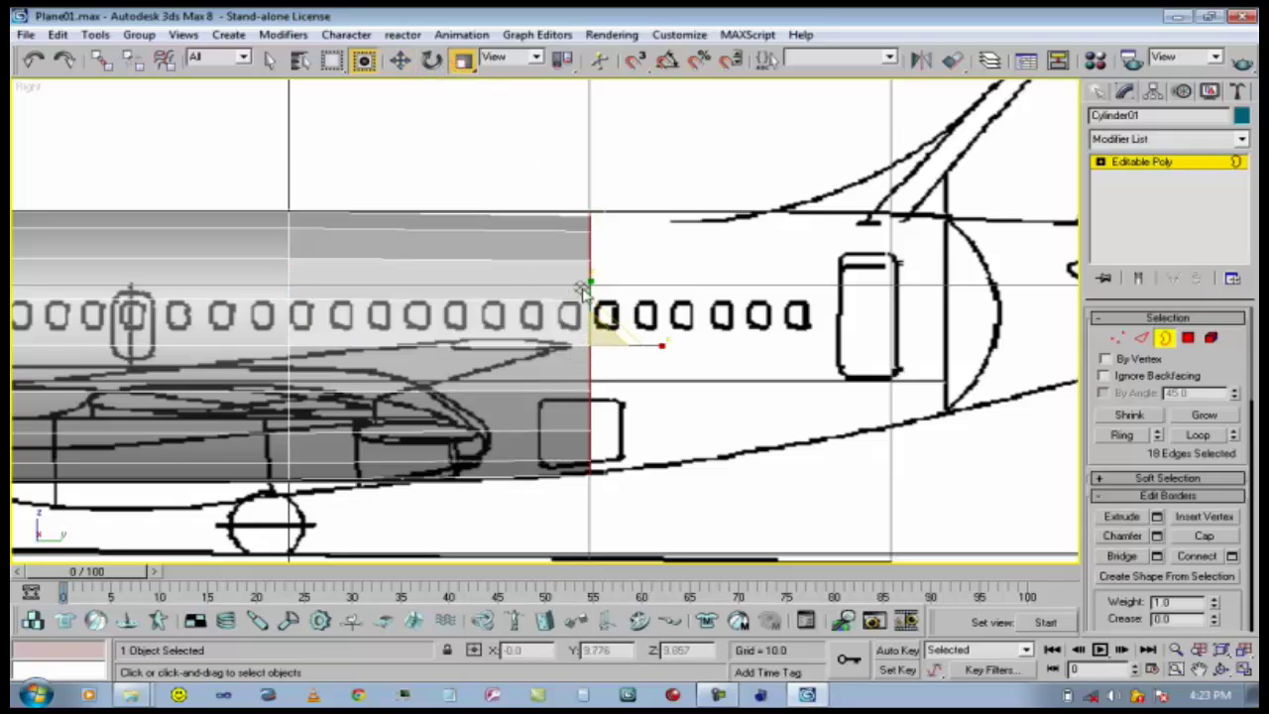
{"action": "left_click_drag", "start_coordinate": [584, 286], "coordinate": [586, 280]}
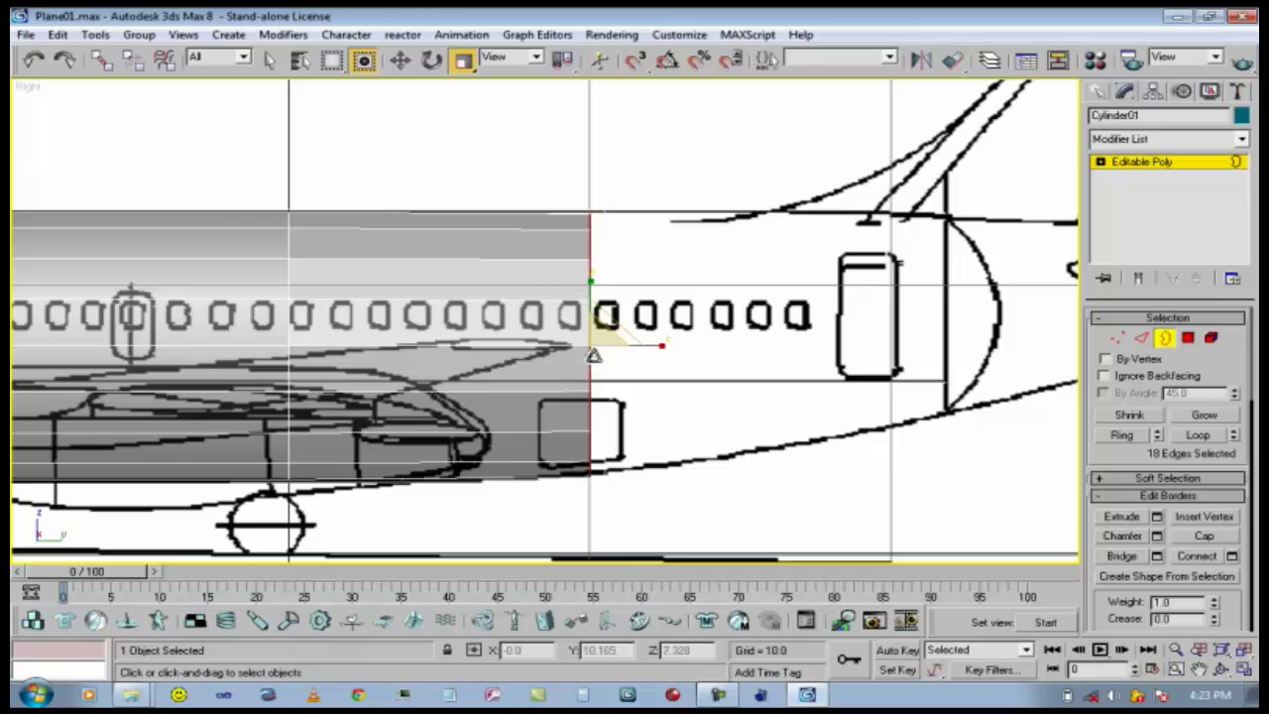
{"action": "left_click", "coordinate": [400, 61]}
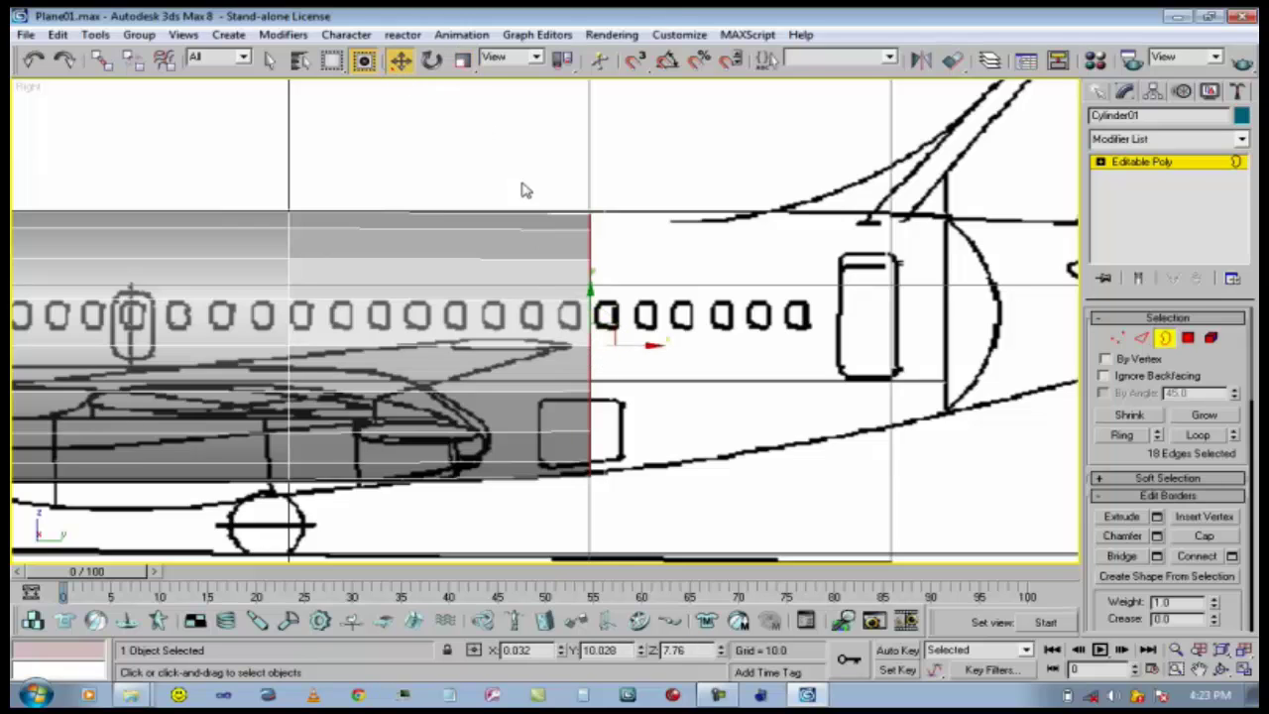
Raise the rear border slightly to Z 7.827 to line it up with the fuselage outline behind the wing.
{"action": "left_click_drag", "start_coordinate": [589, 284], "coordinate": [587, 289]}
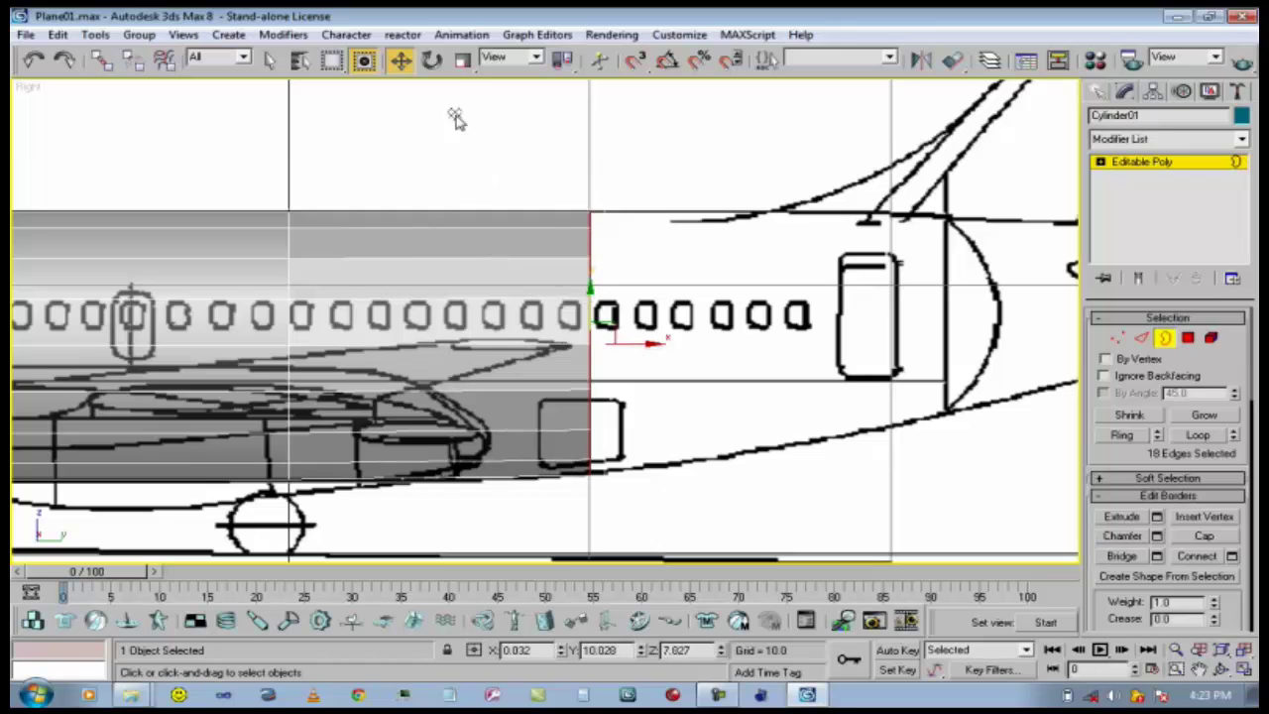
{"action": "left_click", "coordinate": [463, 61]}
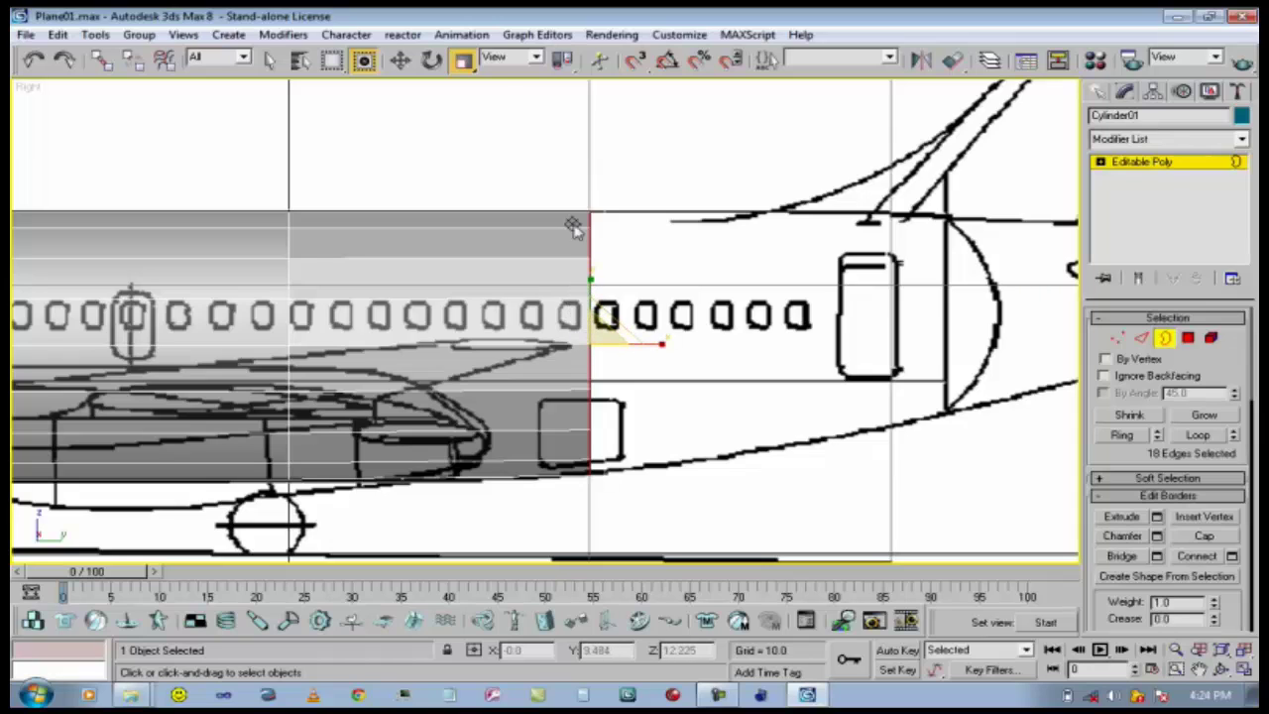
{"action": "left_click", "coordinate": [401, 60]}
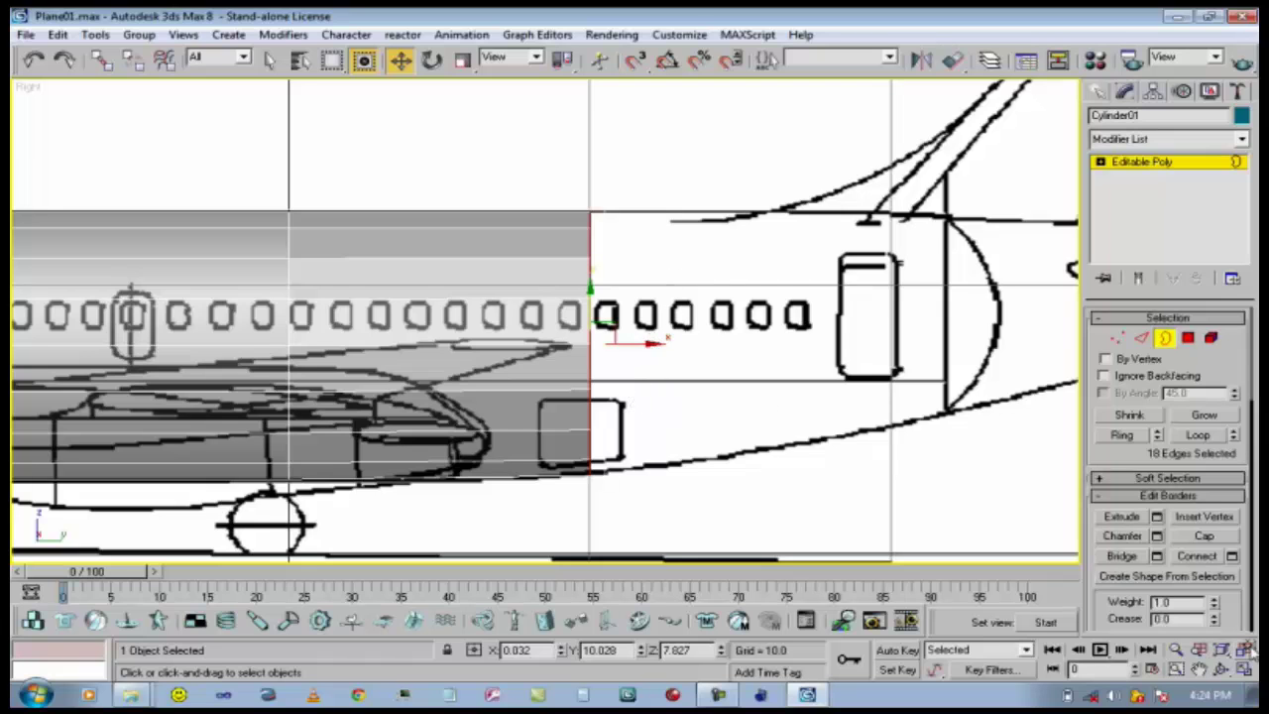
Extend the rear border as a new section to Y 16.323, raise it to Z 8.317 and scale it to 90%.
{"action": "left_click", "coordinate": [1200, 669]}
{"action": "left_click_drag", "start_coordinate": [943, 532], "coordinate": [575, 164]}
{"action": "left_click", "coordinate": [402, 62]}
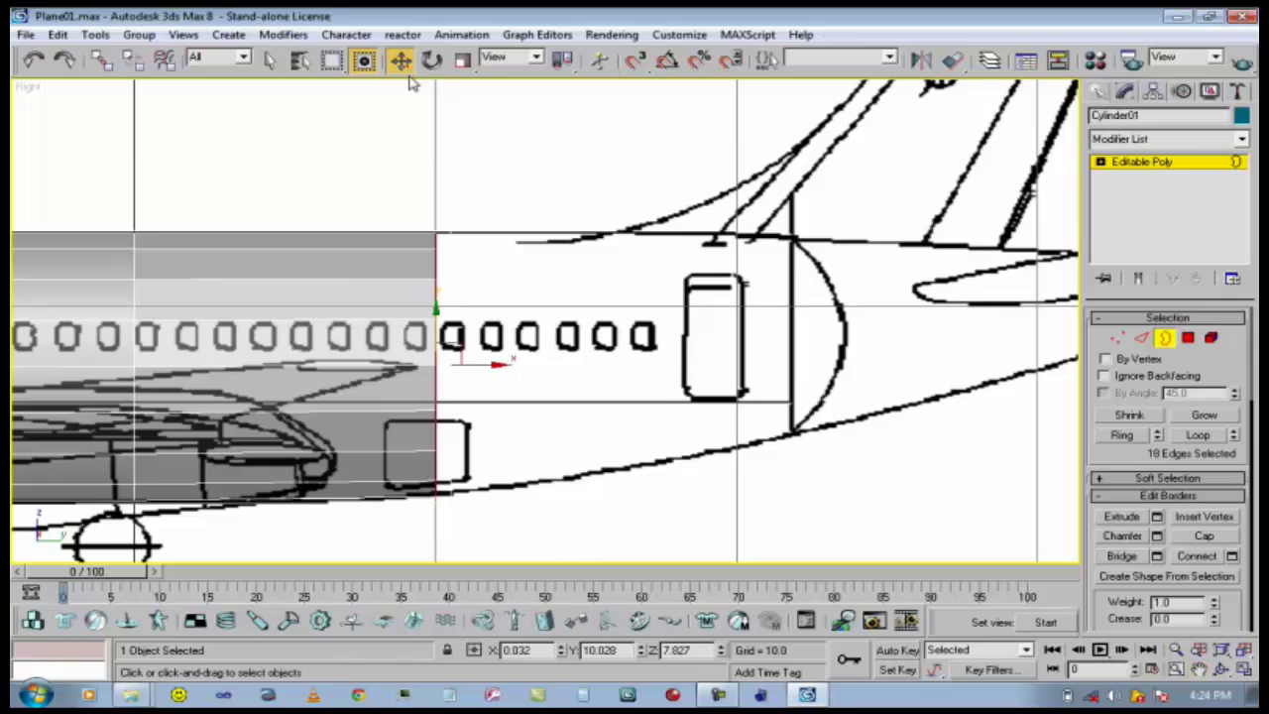
{"action": "left_click_drag", "start_coordinate": [489, 364], "coordinate": [675, 354], "text": "shift"}
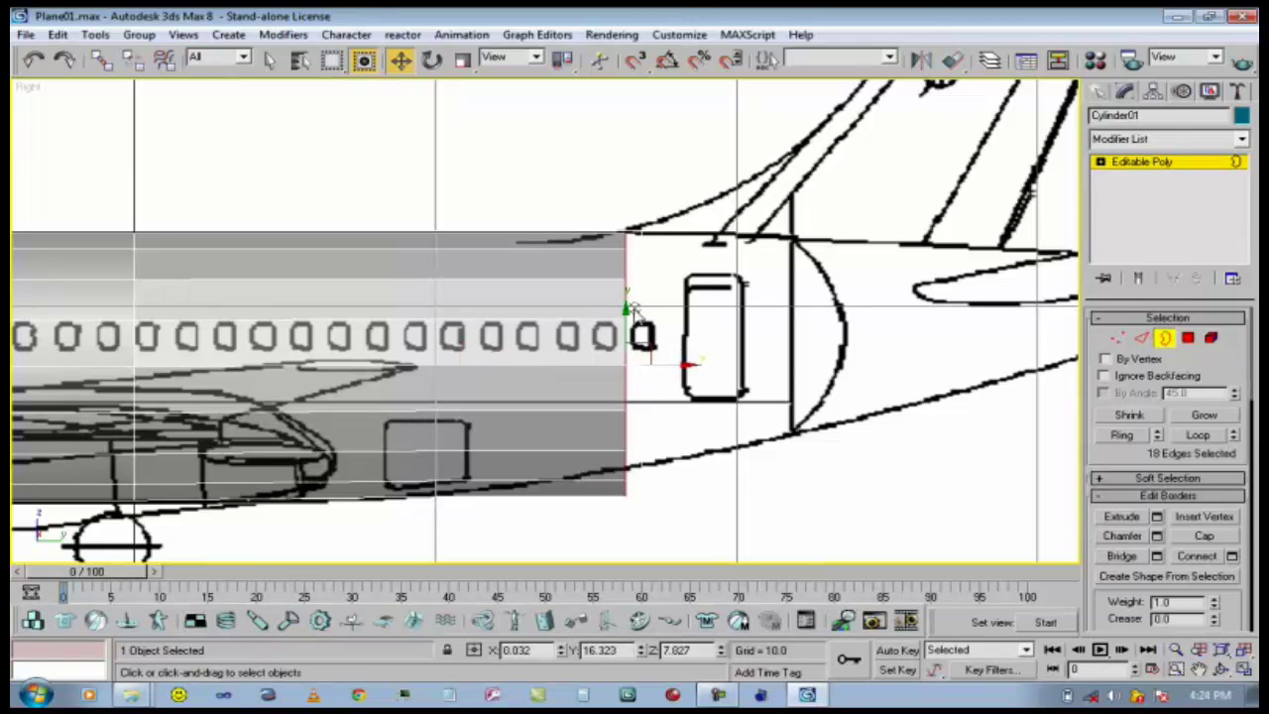
{"action": "left_click_drag", "start_coordinate": [625, 310], "coordinate": [617, 357]}
{"action": "left_click", "coordinate": [463, 65]}
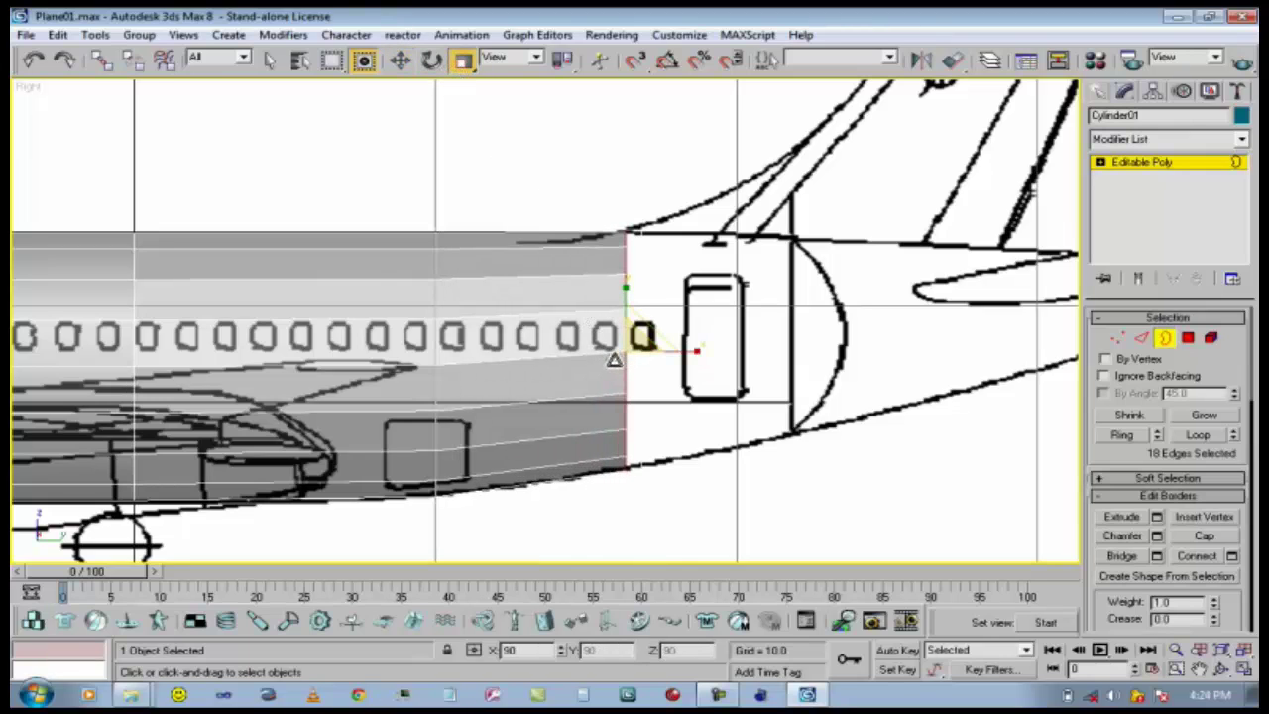
Extend the rear border past the rear door to Y 21.801, Z 8.904 and scale it to 84% to match the outline.
{"action": "left_click", "coordinate": [400, 61]}
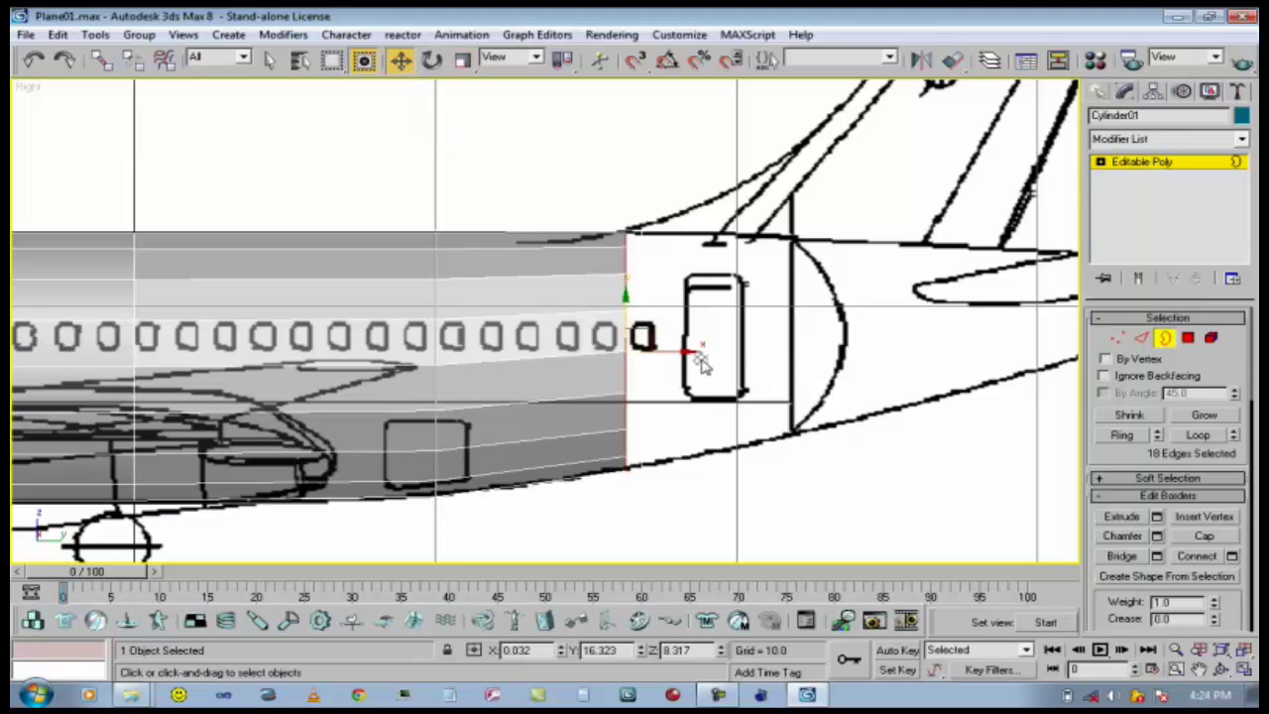
{"action": "left_click_drag", "start_coordinate": [685, 351], "coordinate": [842, 342], "text": "shift"}
{"action": "left_click_drag", "start_coordinate": [785, 313], "coordinate": [791, 349], "text": "shift"}
{"action": "left_click", "coordinate": [463, 60]}
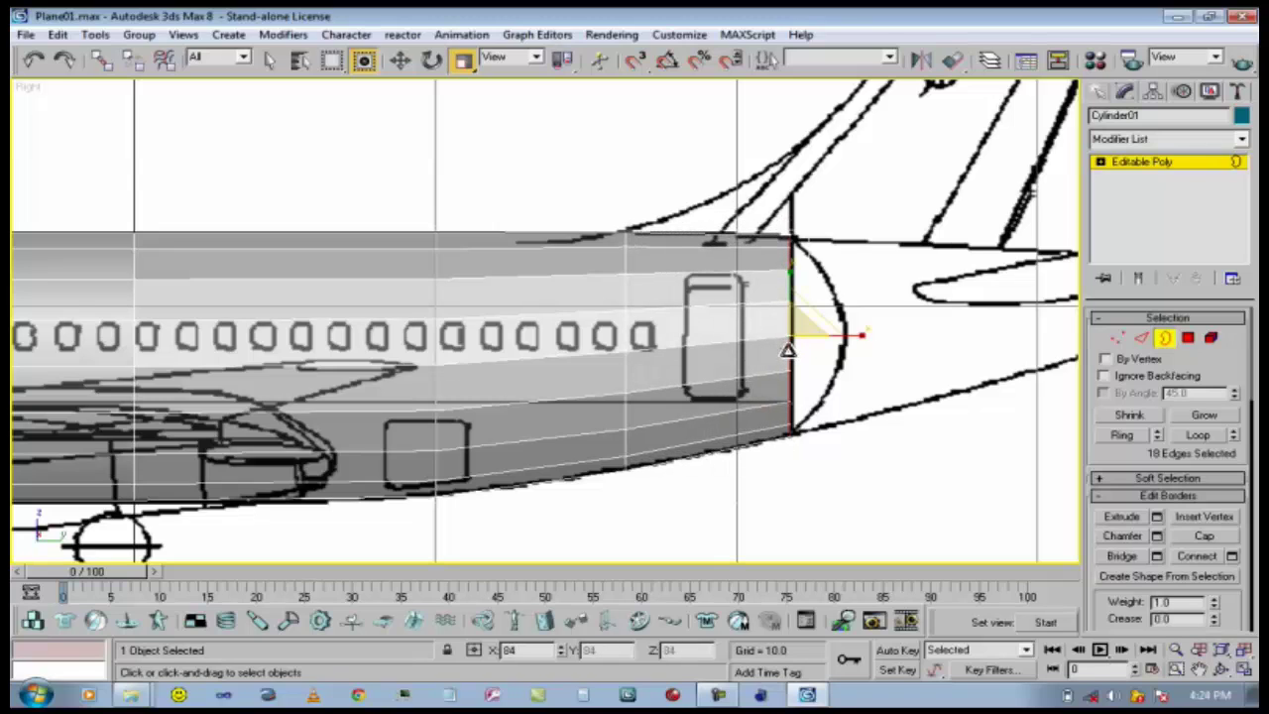
Extend the rear border under the tail fin to Y 28.937, Z 9.783 and shrink it to the fuselage outline.
{"action": "left_click", "coordinate": [399, 61]}
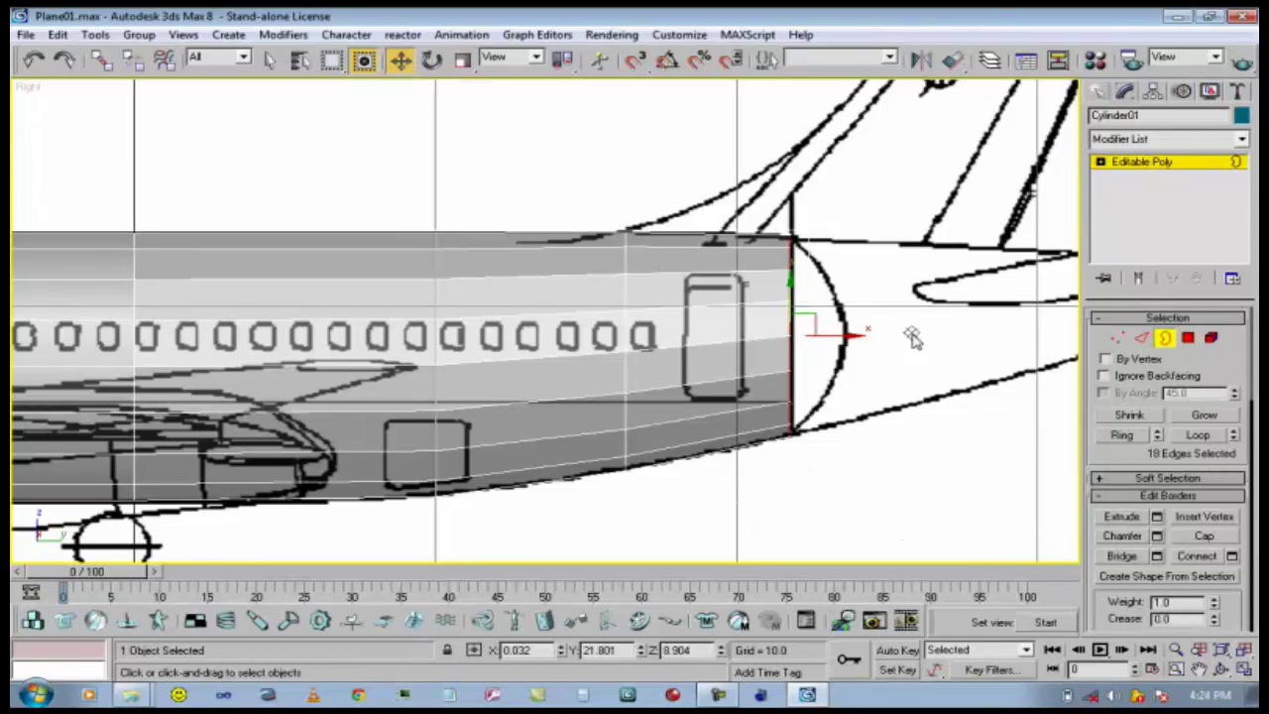
{"action": "middle_click_drag", "start_coordinate": [912, 338], "coordinate": [644, 369]}
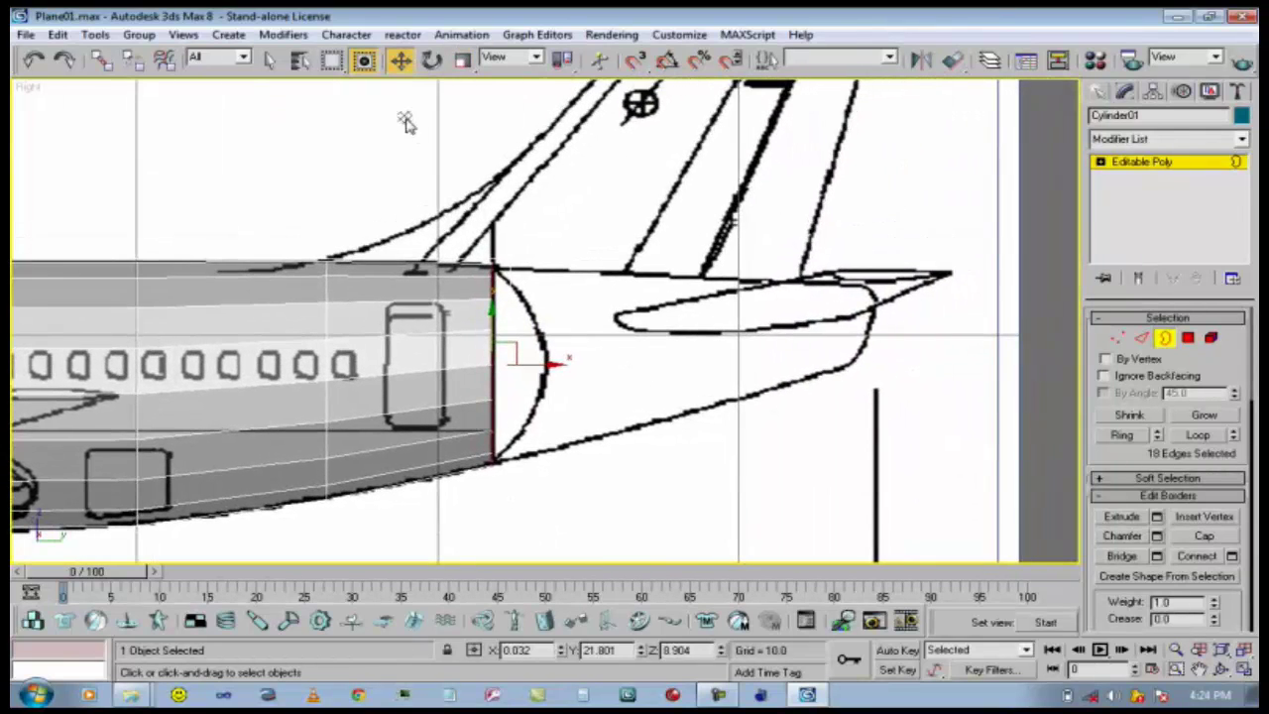
{"action": "left_click_drag", "start_coordinate": [537, 359], "coordinate": [696, 289], "text": "shift"}
{"action": "left_click", "coordinate": [463, 60]}
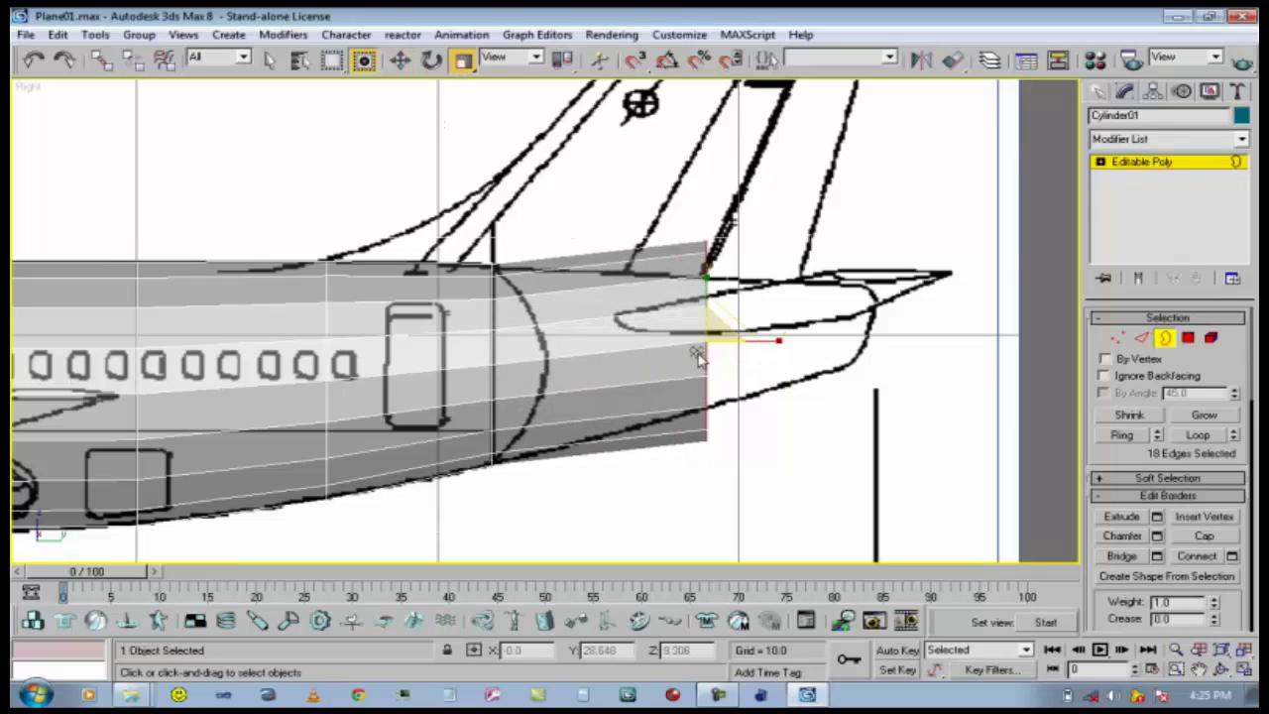
{"action": "left_click_drag", "start_coordinate": [702, 343], "coordinate": [698, 386]}
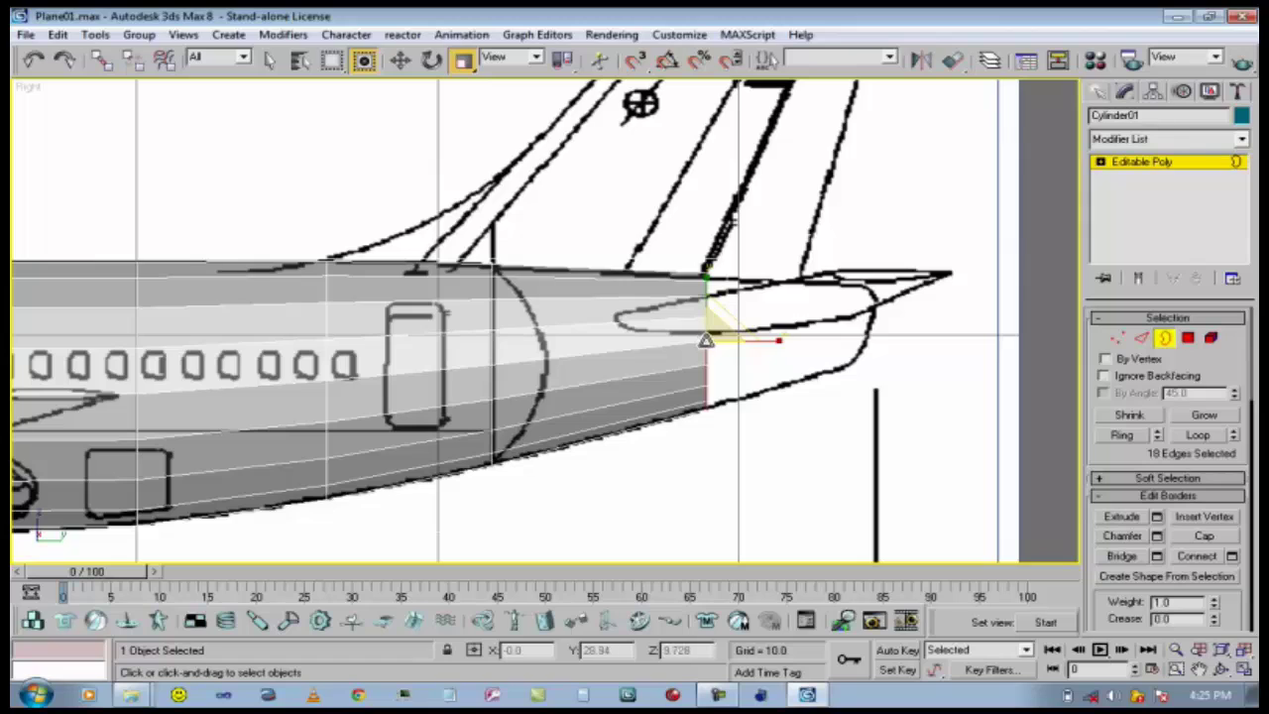
{"action": "left_click_drag", "start_coordinate": [706, 340], "coordinate": [700, 346]}
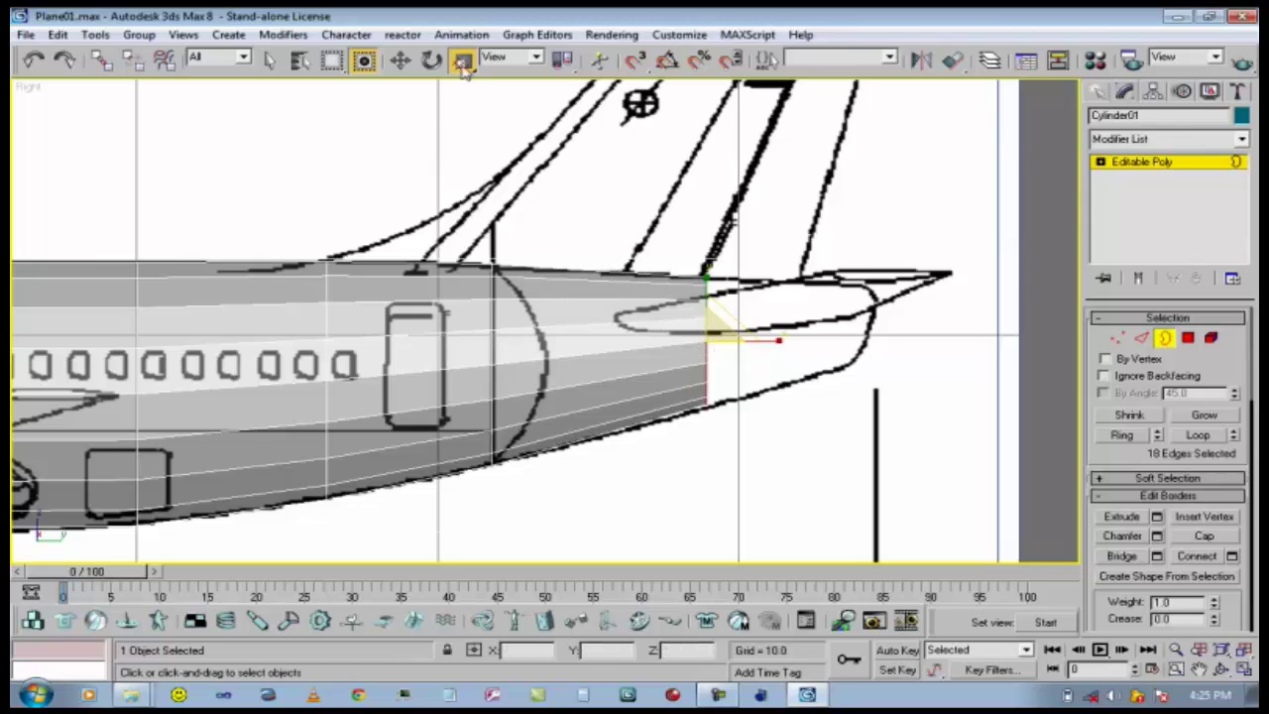
Fine-tune the height and size of the border beneath the tail fin to follow the blueprint outline.
{"action": "left_click", "coordinate": [399, 61]}
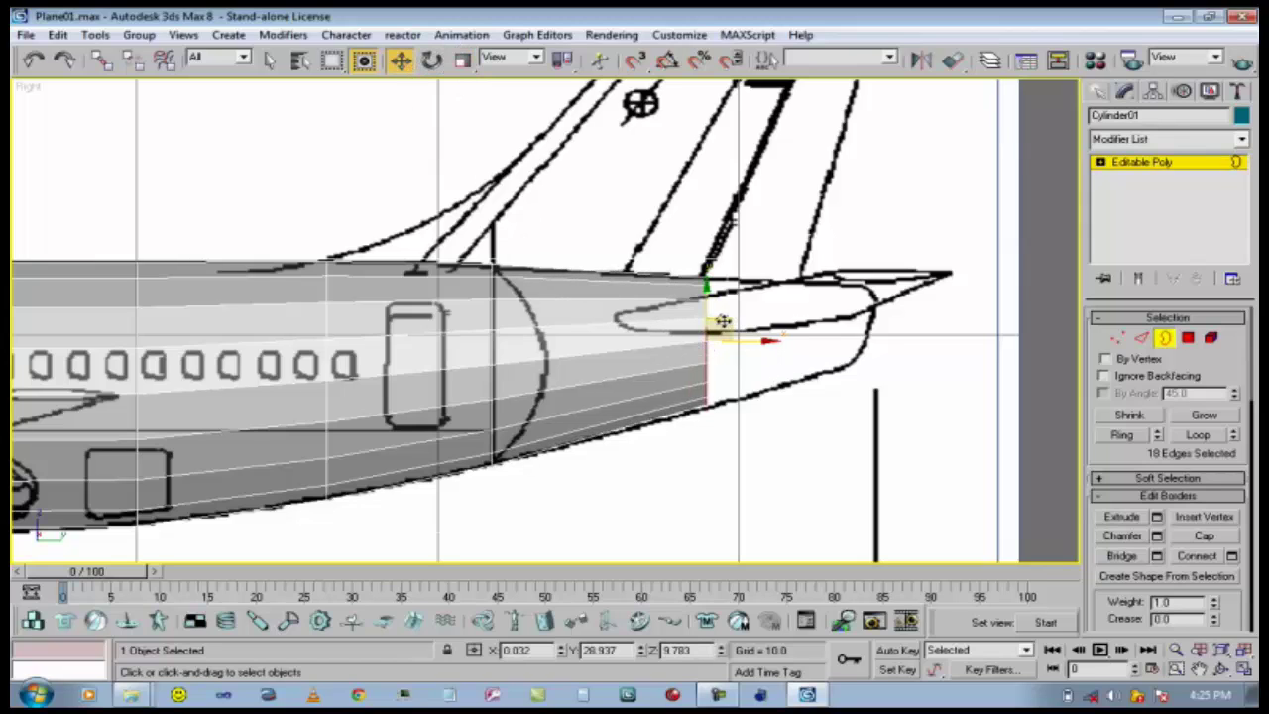
{"action": "left_click_drag", "start_coordinate": [708, 298], "coordinate": [705, 300]}
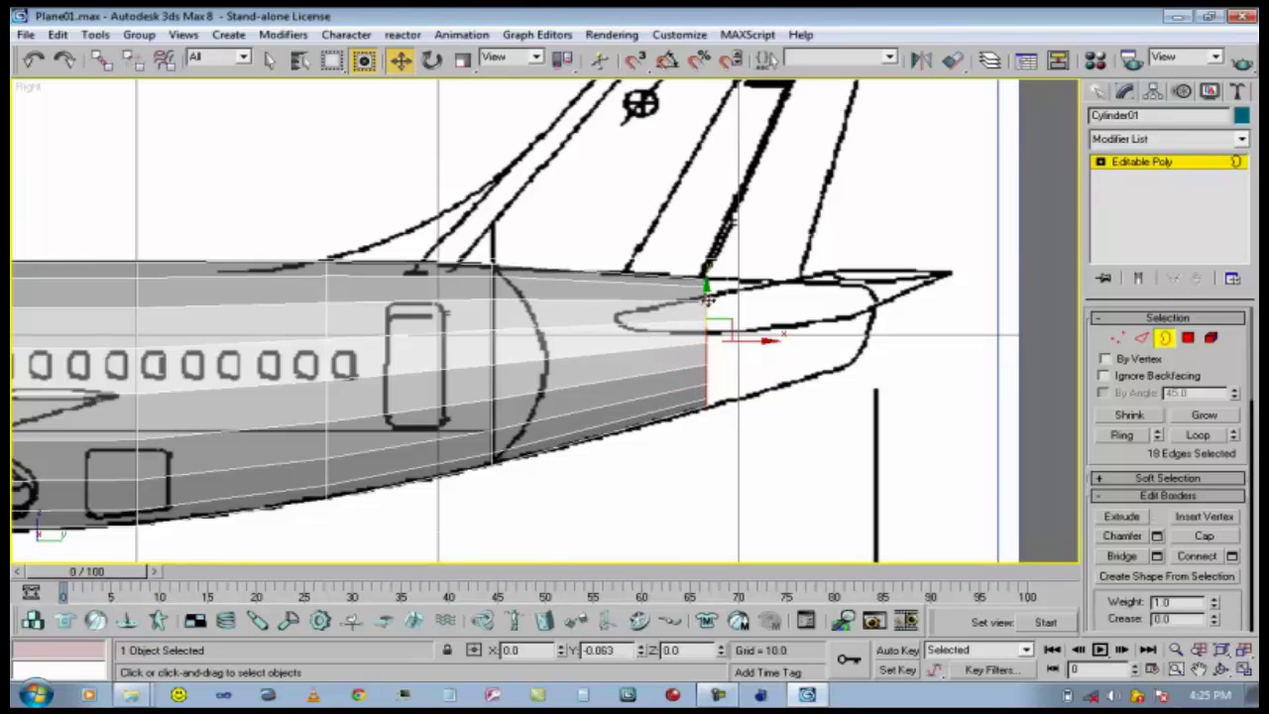
{"action": "left_click", "coordinate": [463, 60]}
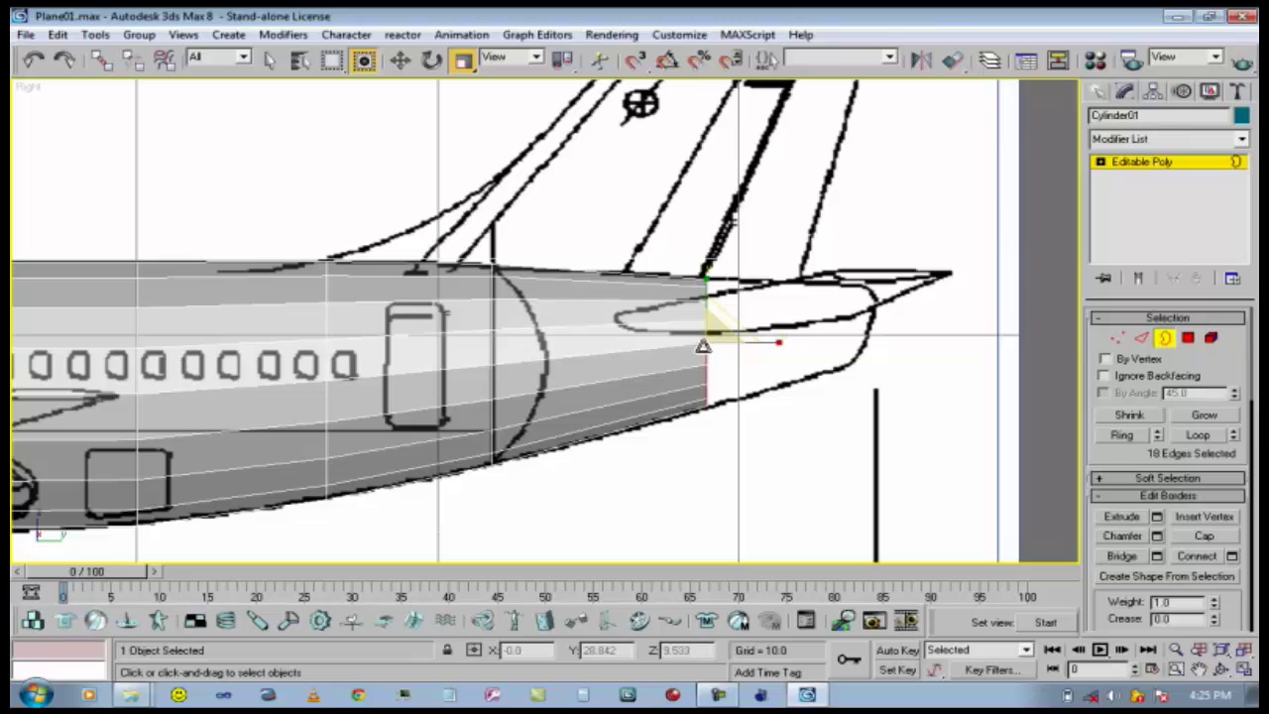
{"action": "left_click_drag", "start_coordinate": [702, 346], "coordinate": [702, 344]}
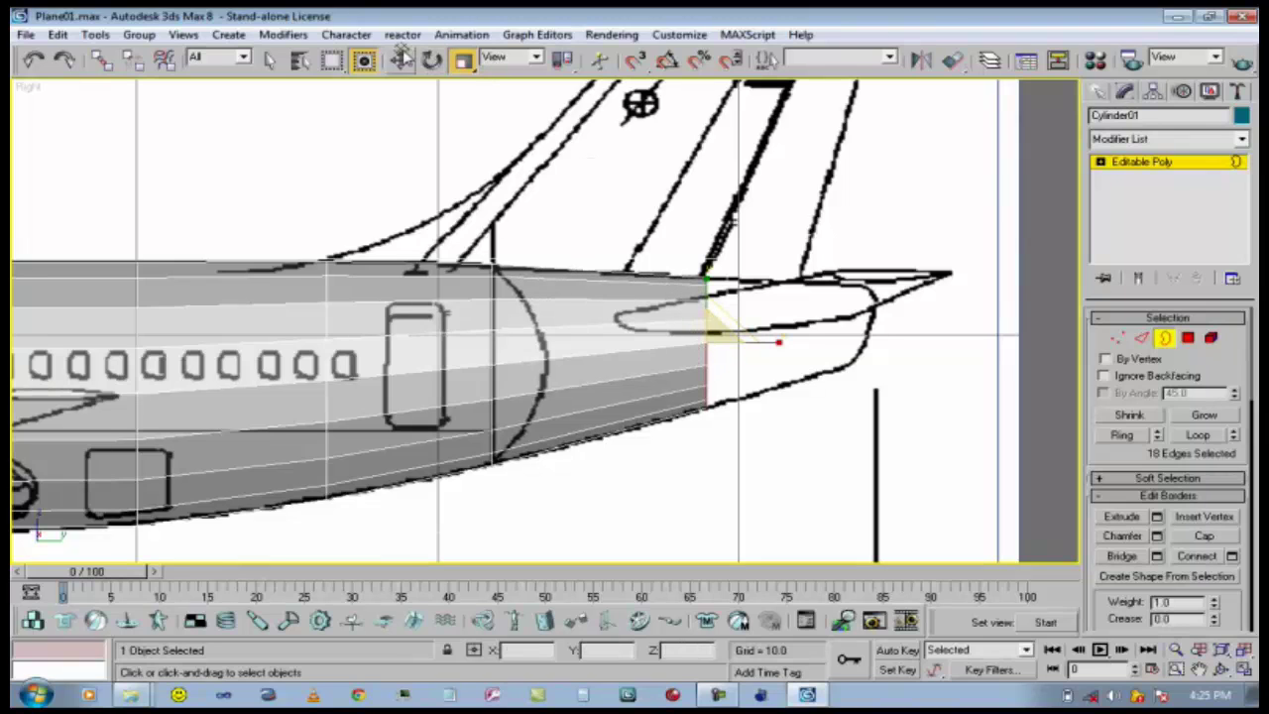
Extend the rear border to Y 33.075, scale it to 71% and lower it to Z 10.308 to fit the tail outline.
{"action": "left_click", "coordinate": [402, 60]}
{"action": "left_click_drag", "start_coordinate": [757, 343], "coordinate": [872, 267], "text": "shift"}
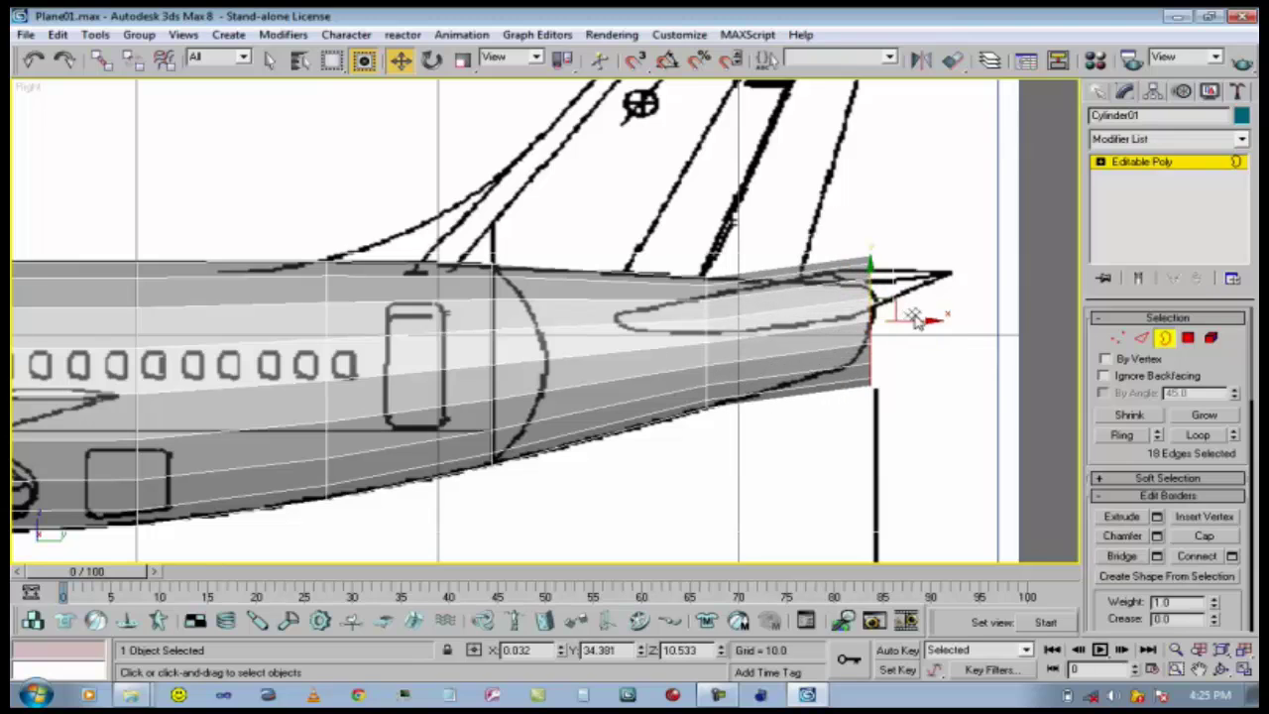
{"action": "left_click_drag", "start_coordinate": [910, 318], "coordinate": [876, 320]}
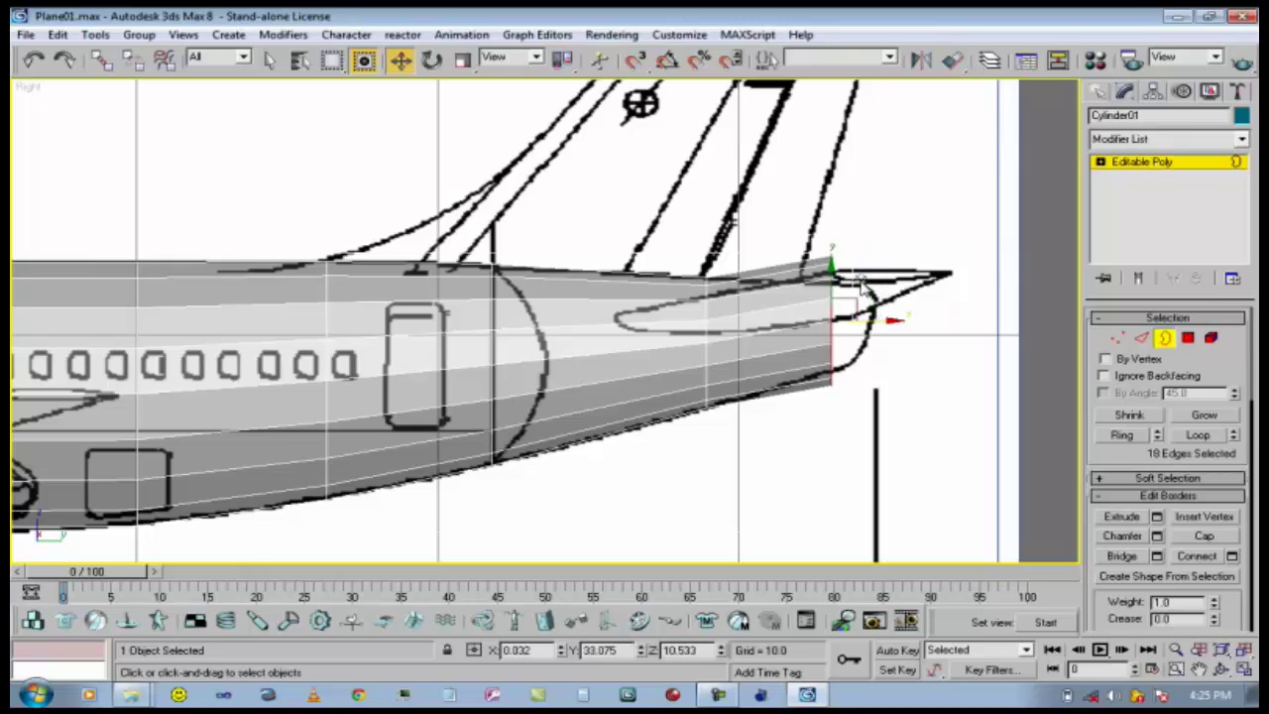
{"action": "left_click_drag", "start_coordinate": [833, 280], "coordinate": [833, 284]}
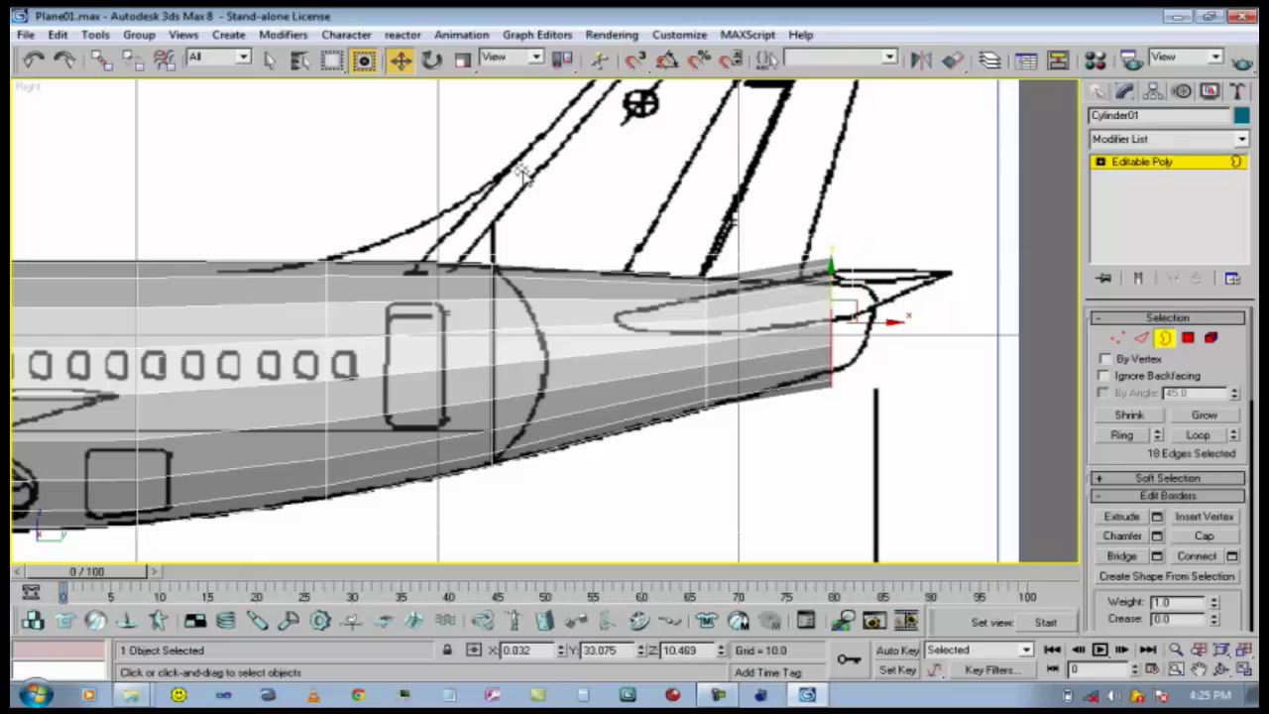
{"action": "left_click", "coordinate": [462, 61]}
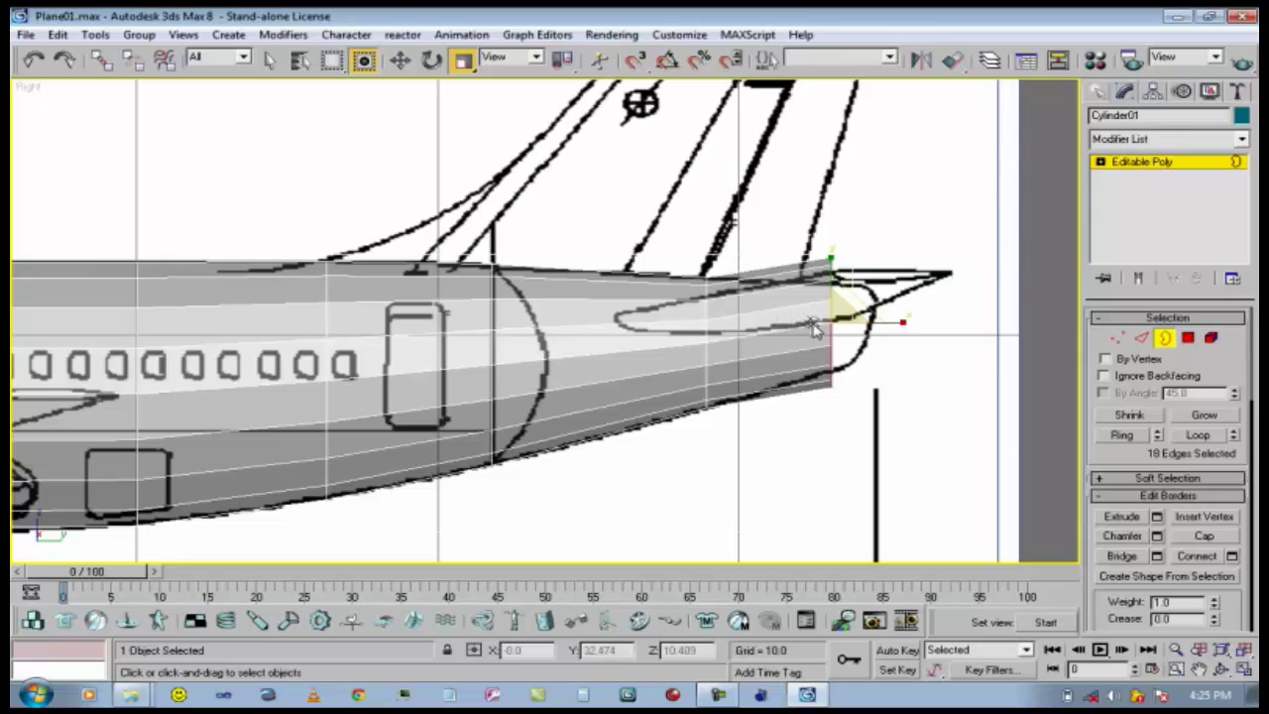
{"action": "left_click_drag", "start_coordinate": [826, 324], "coordinate": [810, 360]}
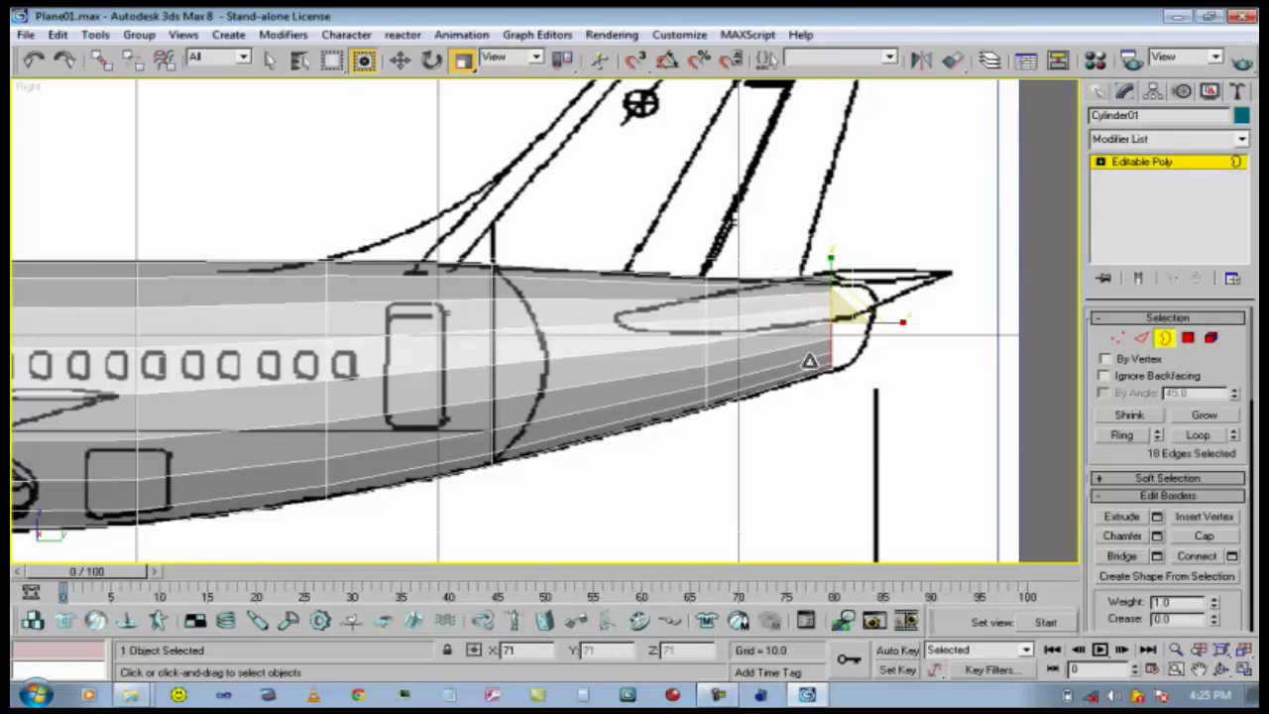
{"action": "left_click", "coordinate": [400, 60]}
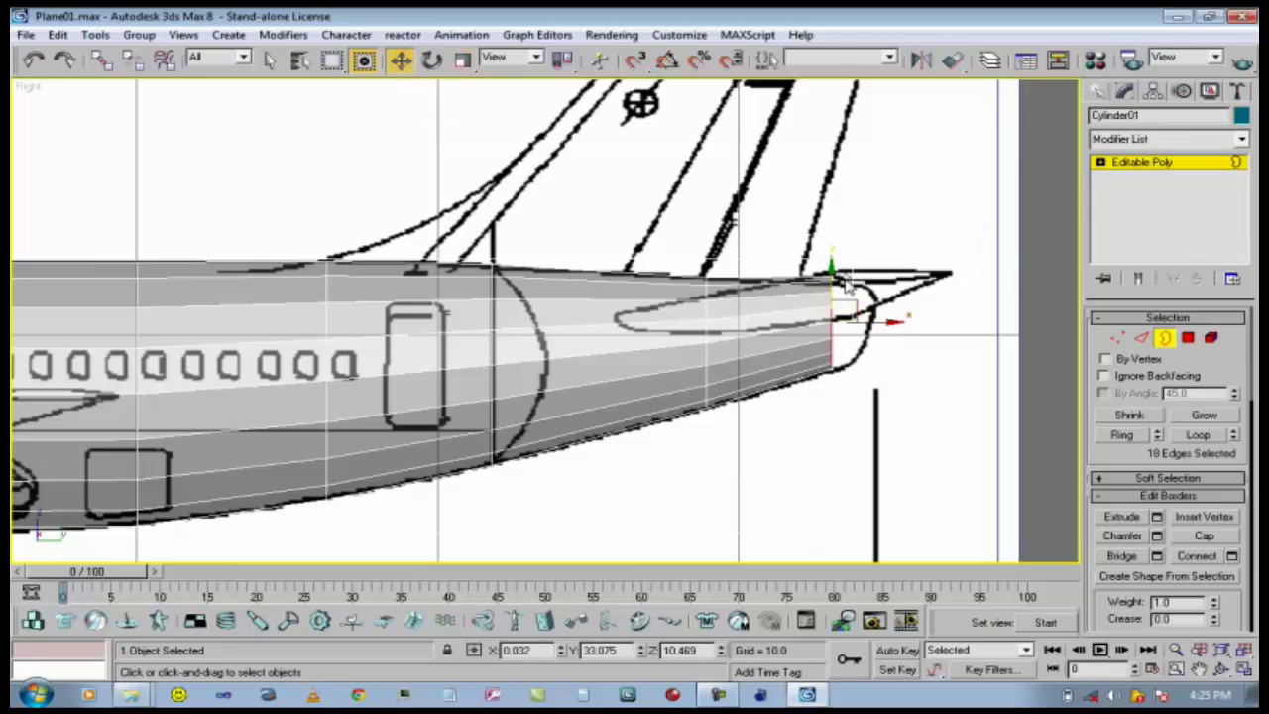
{"action": "left_click_drag", "start_coordinate": [831, 273], "coordinate": [831, 277]}
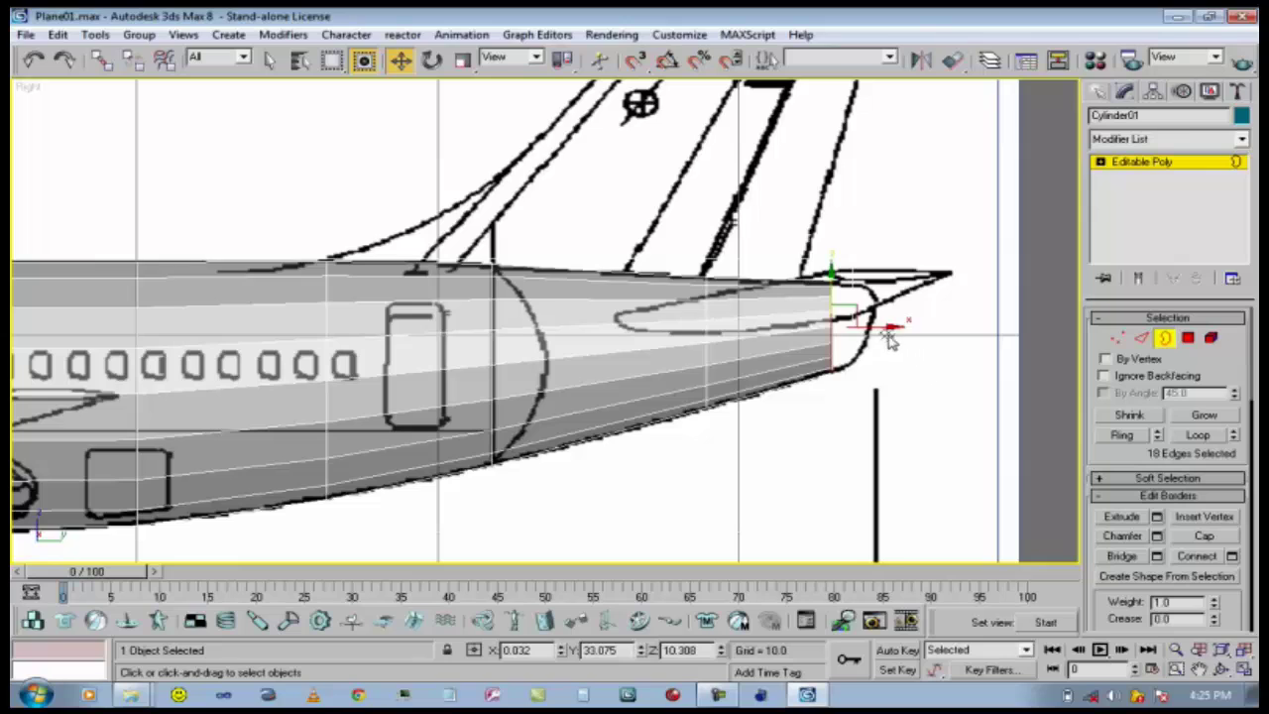
Extend the rear border to the tail end at Y 34.516, Z 10.698 and scale it to 64%.
{"action": "left_click_drag", "start_coordinate": [889, 340], "coordinate": [900, 290]}
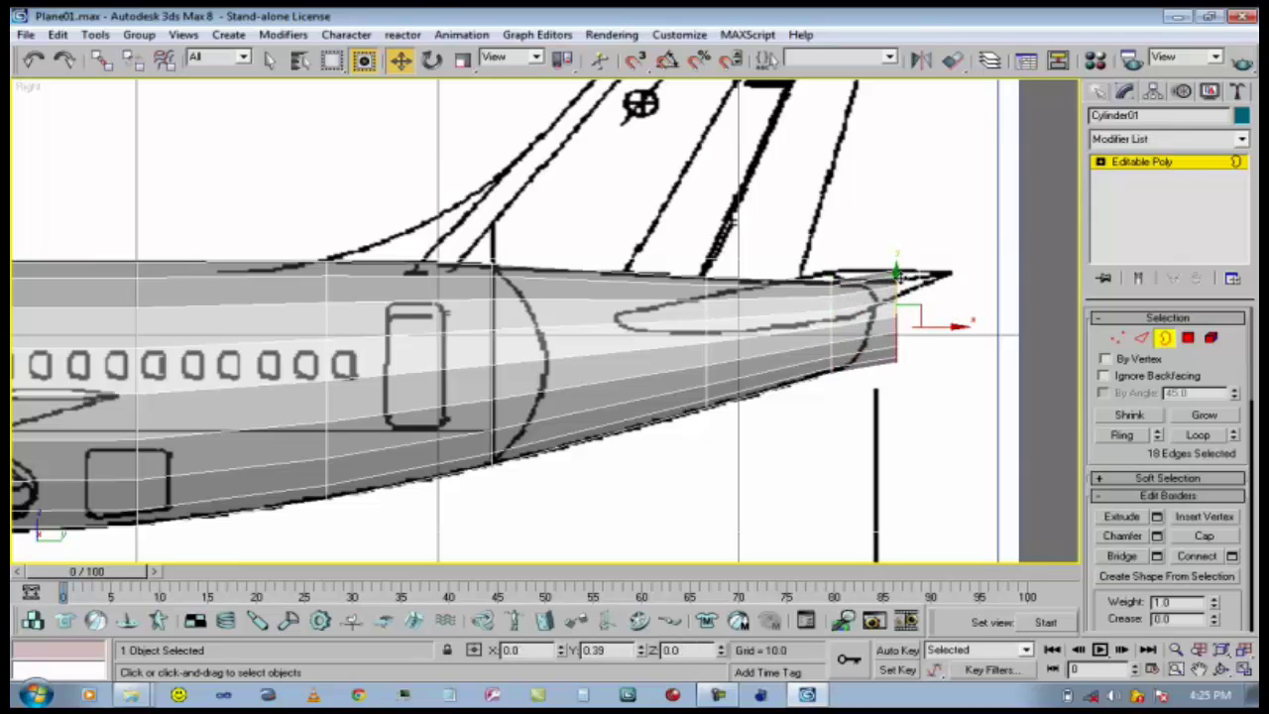
{"action": "left_click", "coordinate": [459, 61]}
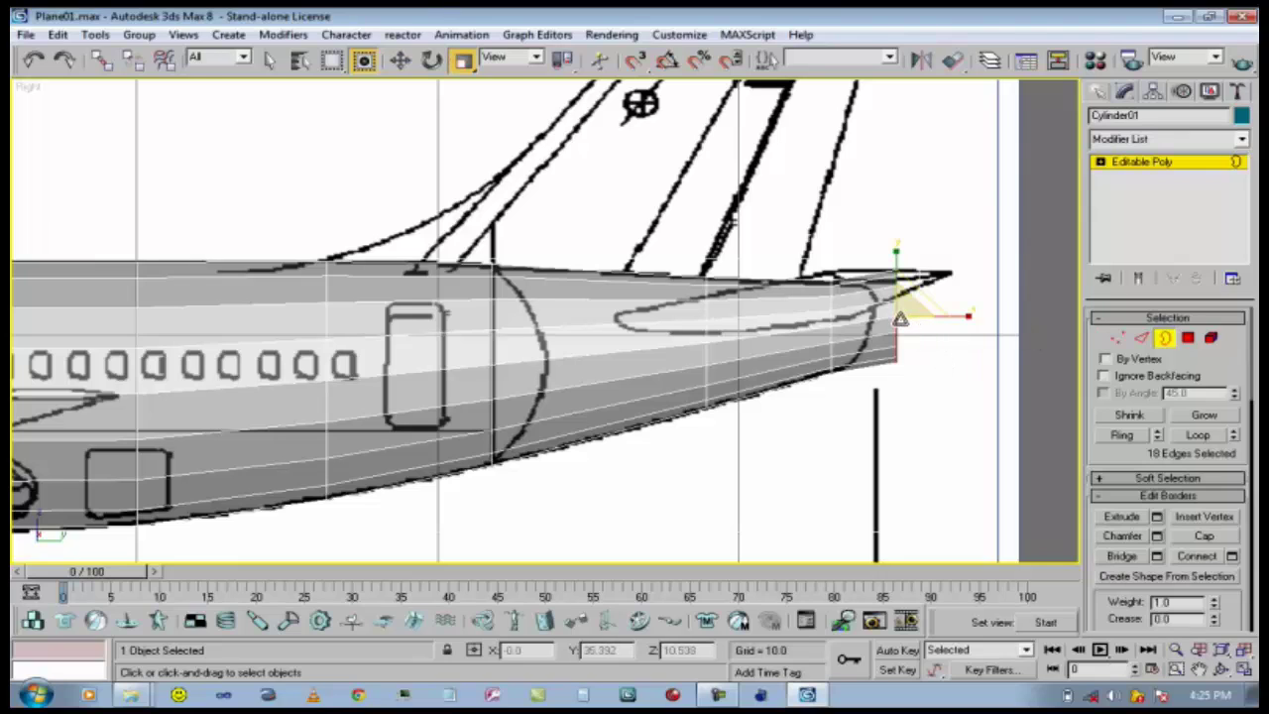
{"action": "left_click_drag", "start_coordinate": [899, 319], "coordinate": [899, 370]}
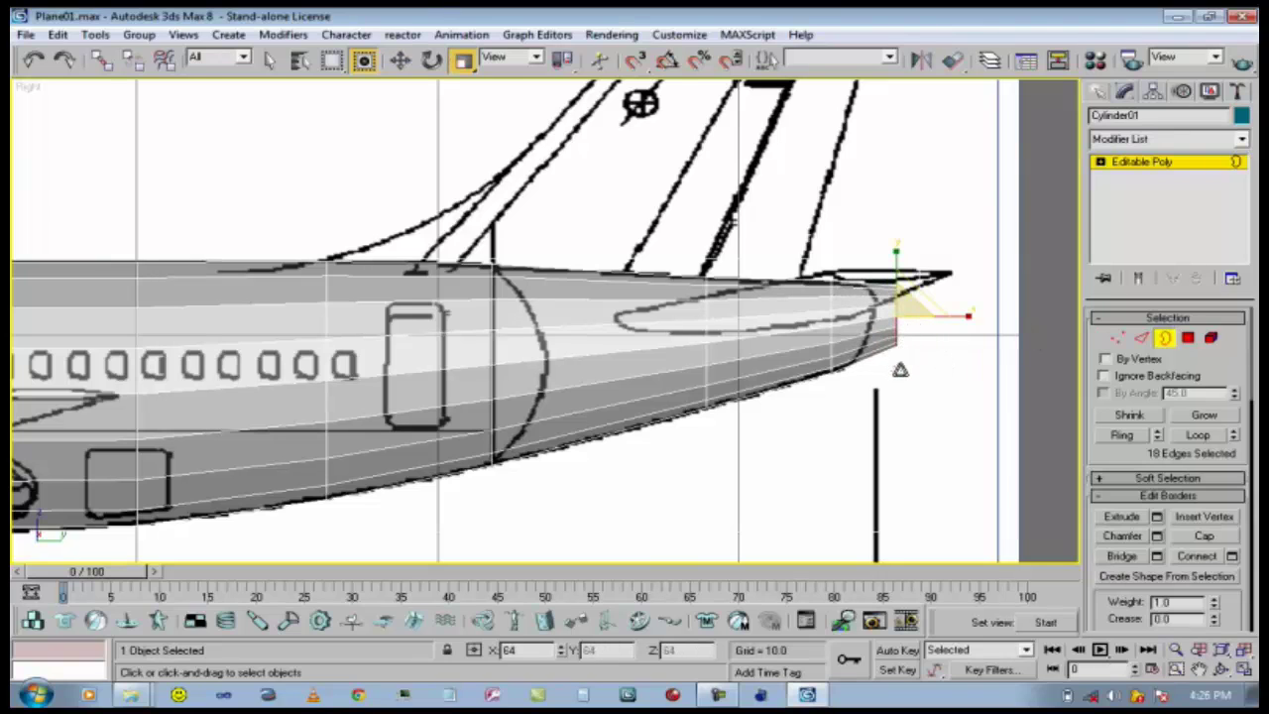
{"action": "left_click", "coordinate": [400, 61]}
{"action": "left_click_drag", "start_coordinate": [957, 318], "coordinate": [903, 315]}
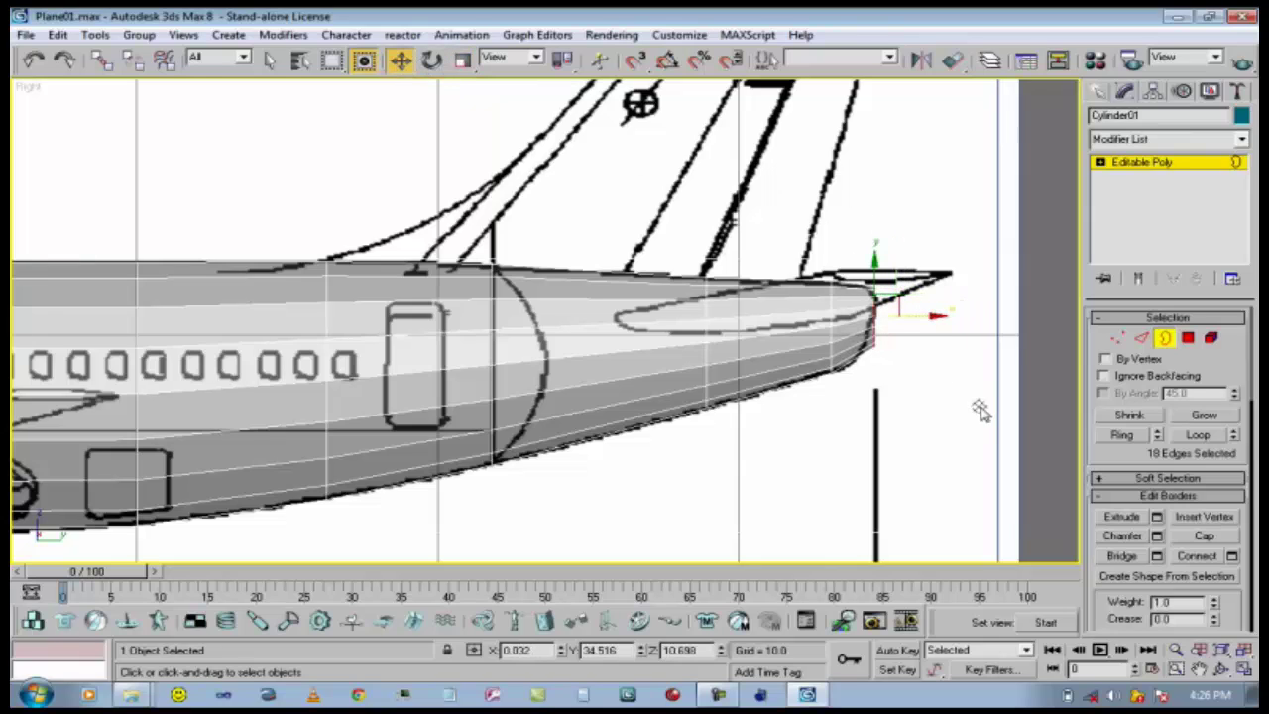
Turn off the see-through display of the fuselage.
{"action": "left_click", "coordinate": [1198, 669]}
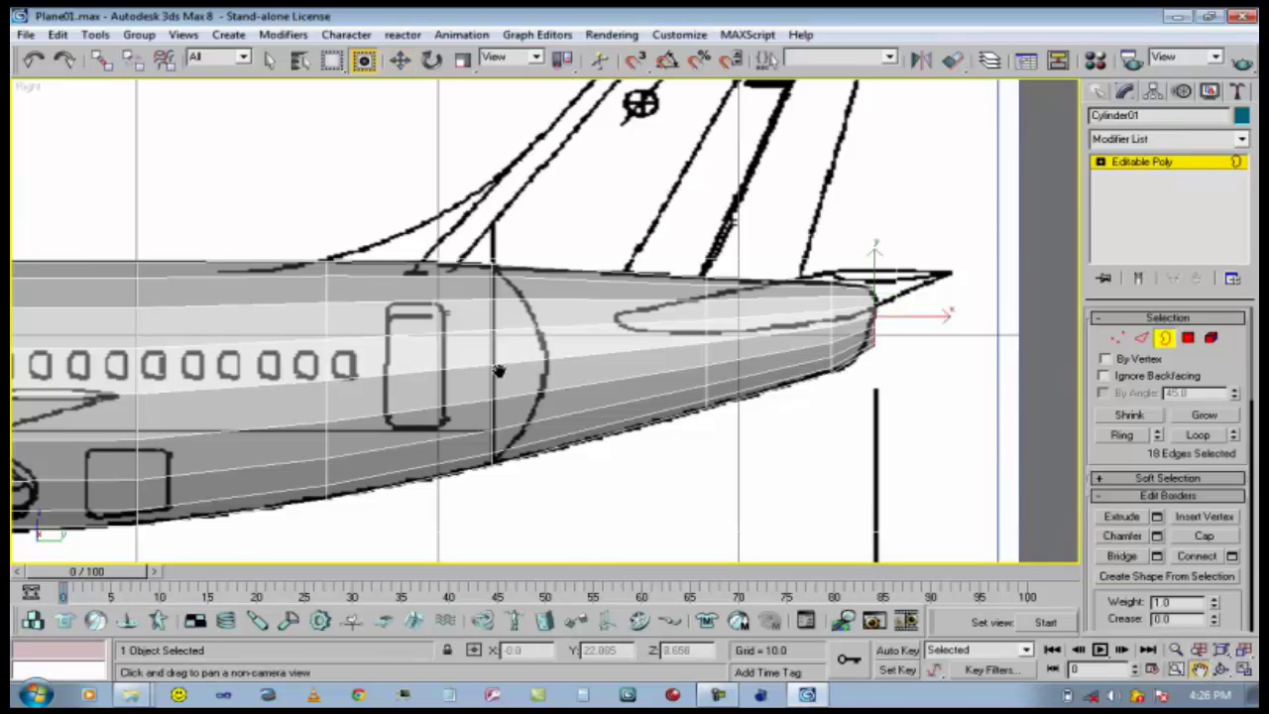
{"action": "scroll", "coordinate": [499, 371], "scroll_direction": "down", "scroll_amount": 3}
{"action": "left_click_drag", "start_coordinate": [775, 294], "coordinate": [747, 430]}
{"action": "left_click_drag", "start_coordinate": [647, 383], "coordinate": [905, 415]}
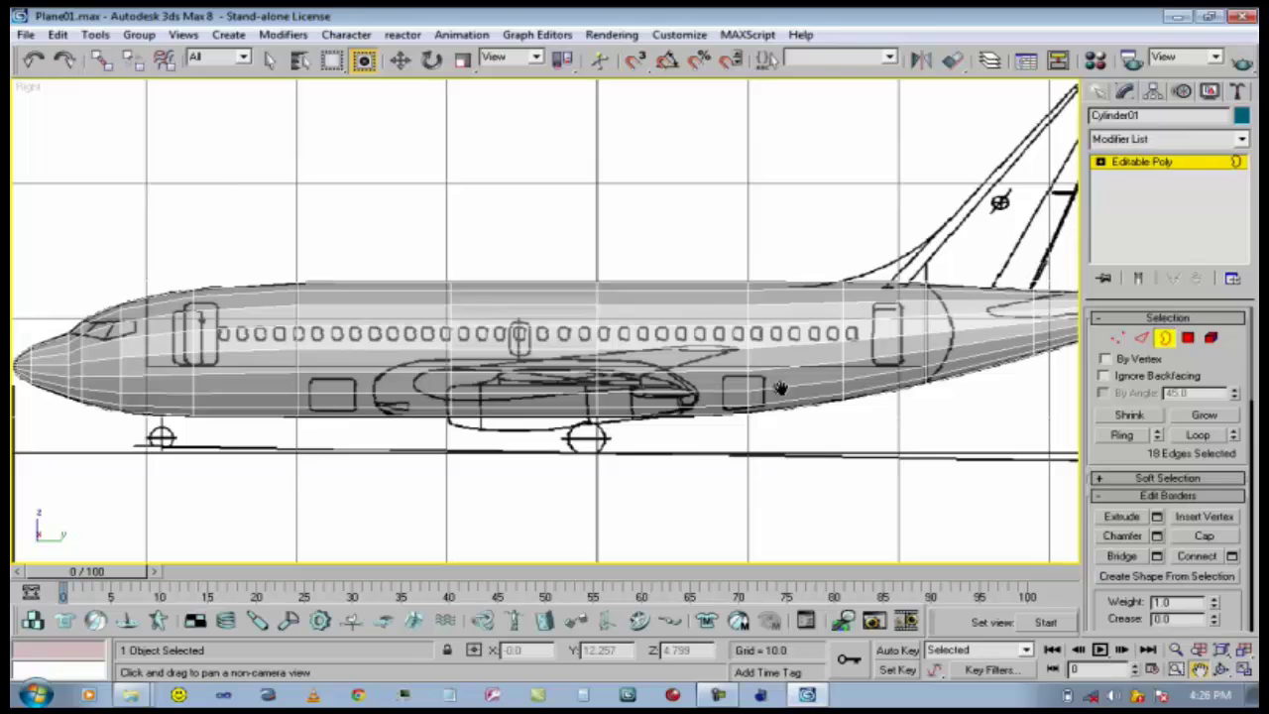
{"action": "key", "text": "alt+x"}
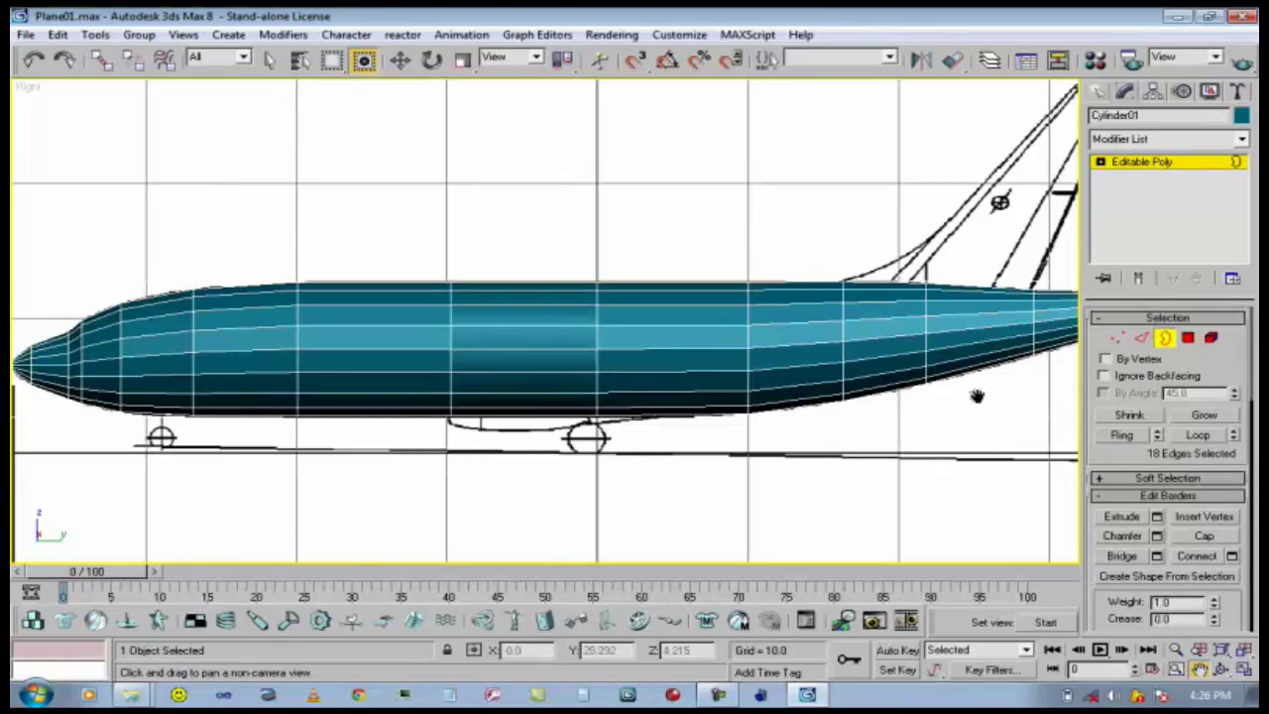
Examine the solid fuselage against the blueprints in the perspective view and from the top.
{"action": "key", "text": "p"}
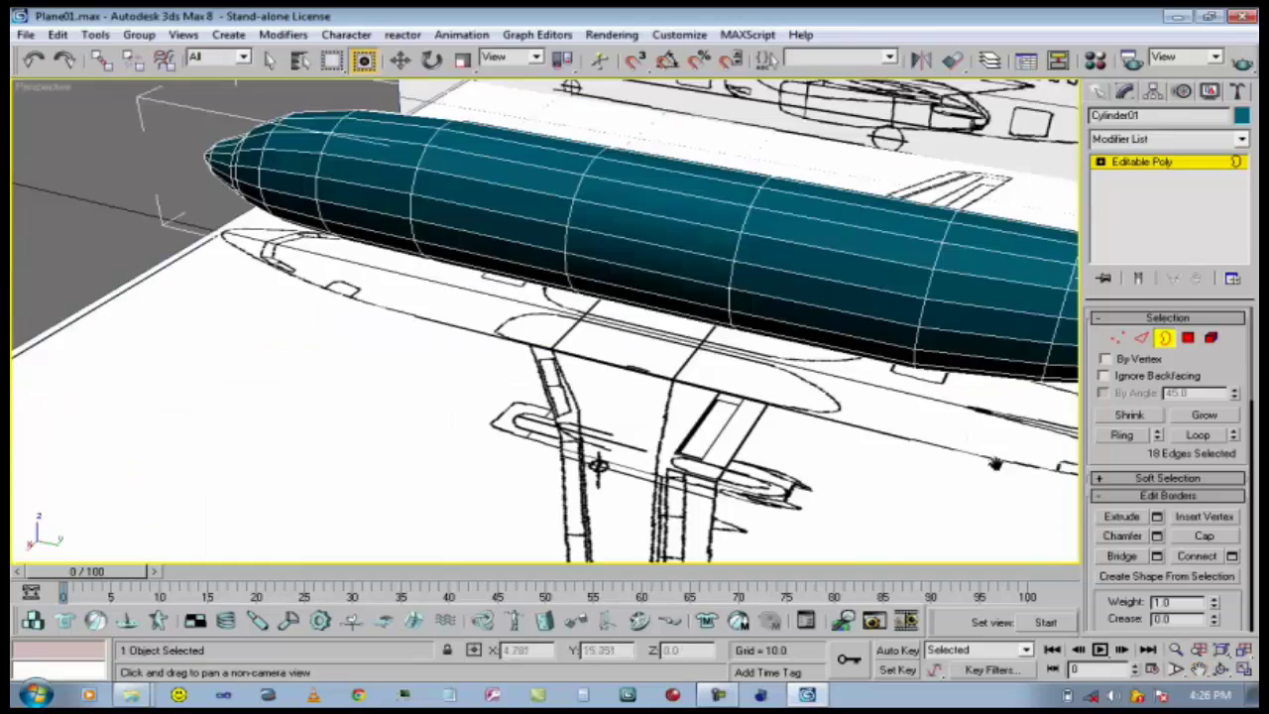
{"action": "left_click", "coordinate": [1222, 669]}
{"action": "left_click_drag", "start_coordinate": [429, 357], "coordinate": [516, 291]}
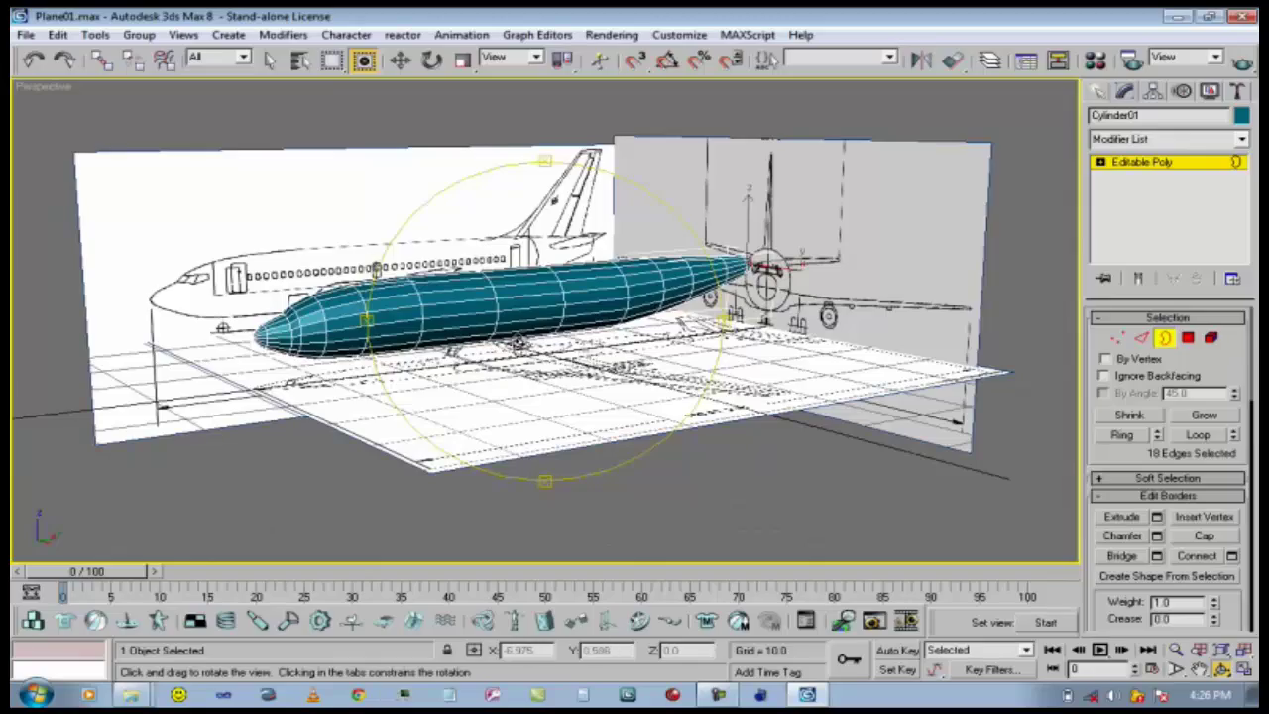
{"action": "left_click_drag", "start_coordinate": [389, 293], "coordinate": [357, 302]}
{"action": "left_click_drag", "start_coordinate": [516, 342], "coordinate": [436, 379]}
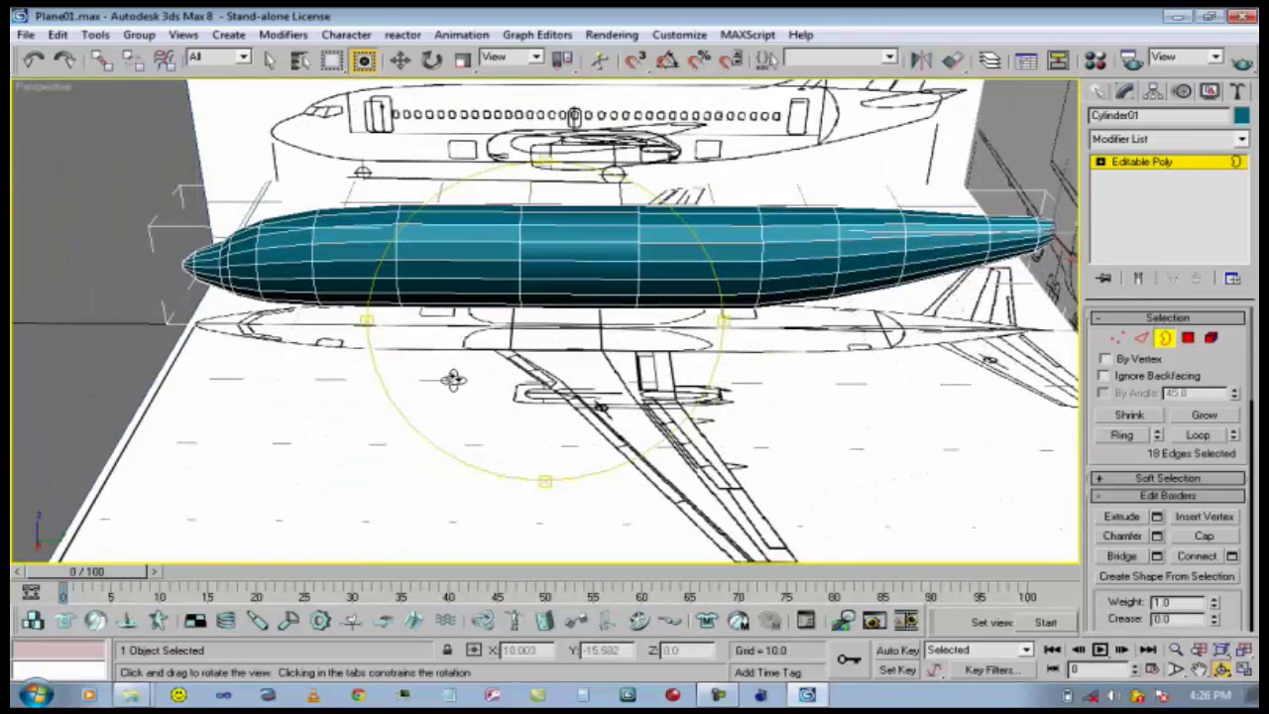
{"action": "key", "text": "t"}
{"action": "scroll", "coordinate": [535, 392], "scroll_direction": "up", "scroll_amount": 5}
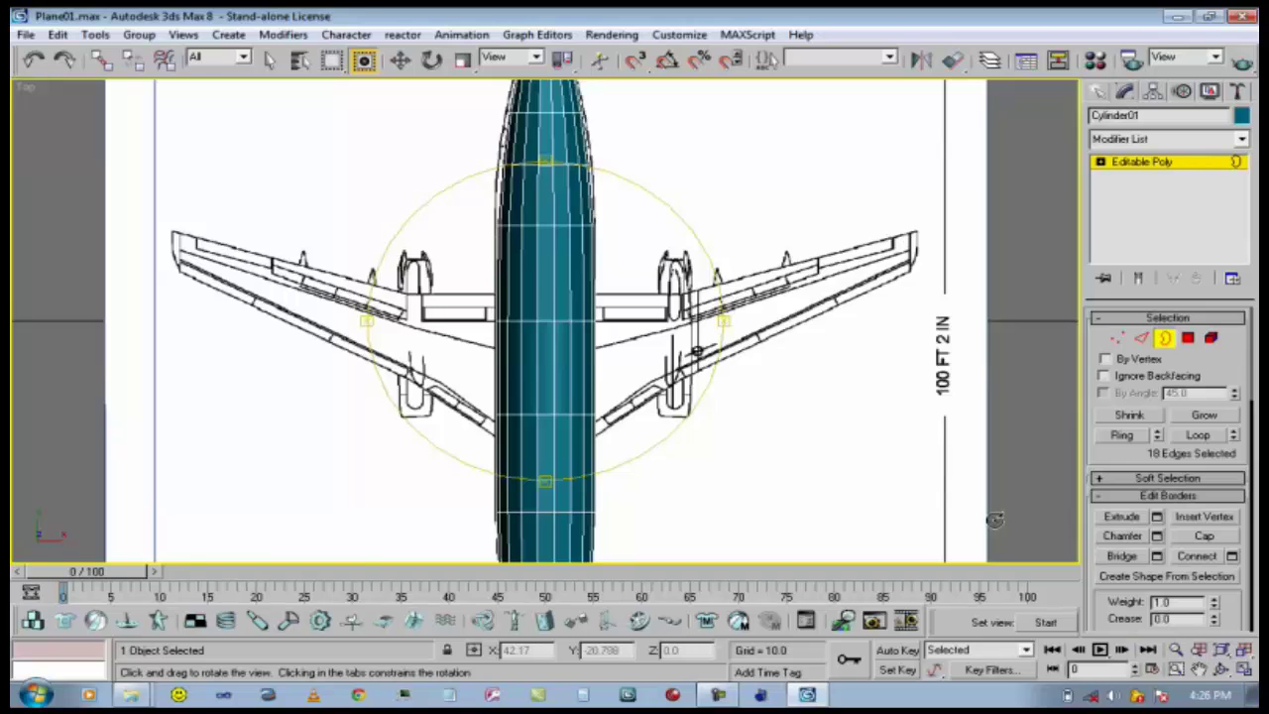
Turn on the see-through display of the fuselage and compare its outline with the top-view blueprint from tail to forward section.
{"action": "key", "text": "alt+x"}
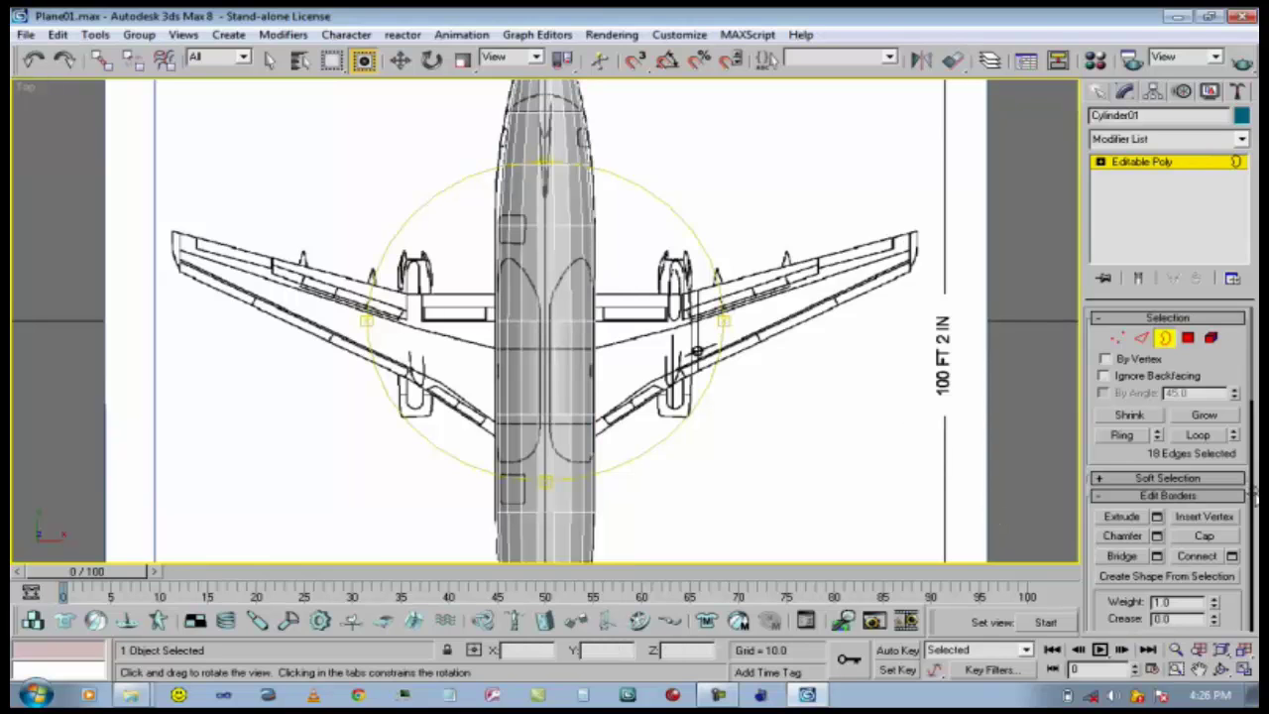
{"action": "left_click", "coordinate": [1200, 670]}
{"action": "scroll", "coordinate": [546, 328], "scroll_direction": "up", "scroll_amount": 3}
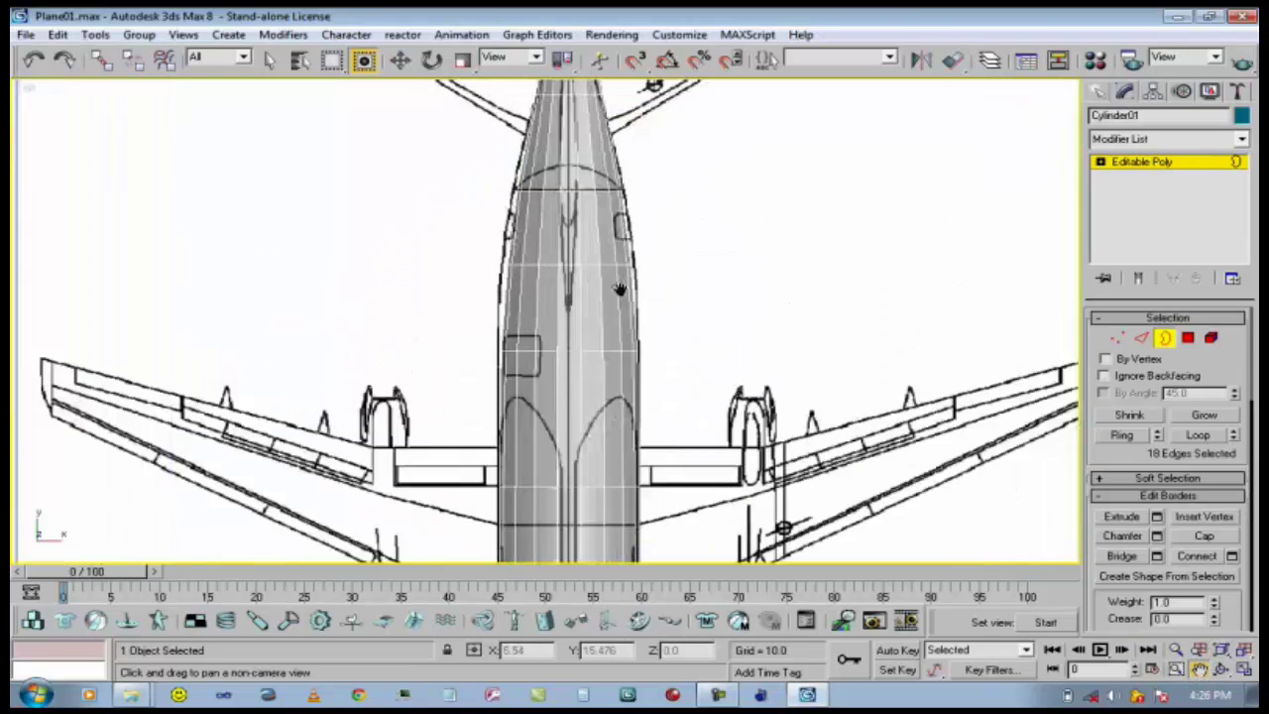
{"action": "left_click_drag", "start_coordinate": [556, 297], "coordinate": [565, 484]}
{"action": "scroll", "coordinate": [556, 417], "scroll_direction": "up", "scroll_amount": 2}
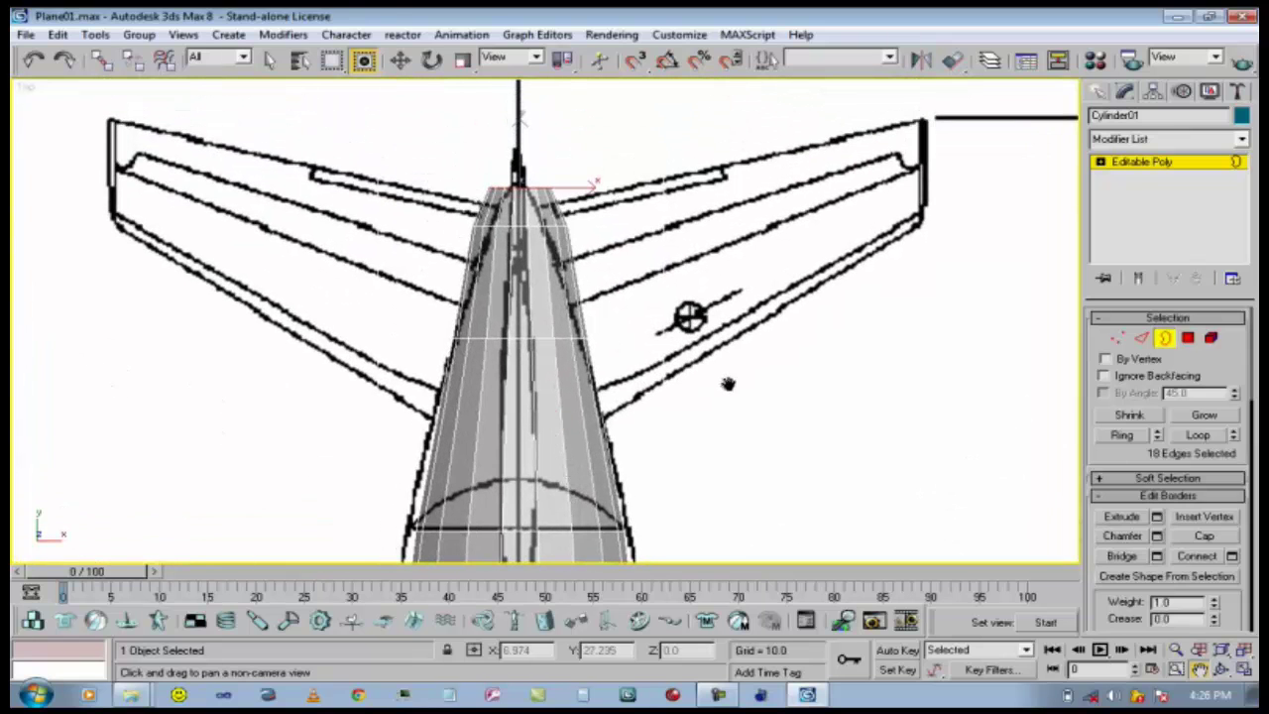
{"action": "left_click_drag", "start_coordinate": [727, 384], "coordinate": [672, 207]}
{"action": "scroll", "coordinate": [615, 370], "scroll_direction": "down", "scroll_amount": 3}
{"action": "scroll", "coordinate": [592, 453], "scroll_direction": "up", "scroll_amount": 3}
{"action": "left_click_drag", "start_coordinate": [592, 453], "coordinate": [591, 422]}
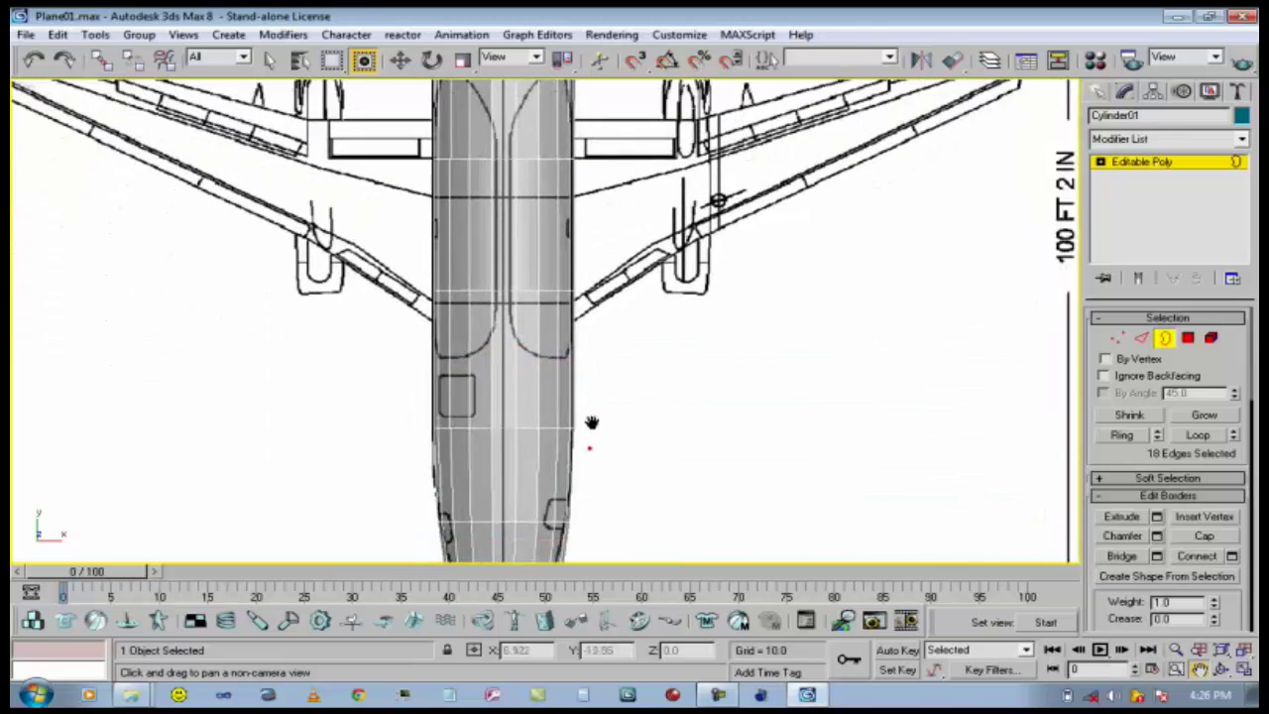
{"action": "scroll", "coordinate": [591, 422], "scroll_direction": "up", "scroll_amount": 5}
{"action": "left_click_drag", "start_coordinate": [545, 215], "coordinate": [546, 409]}
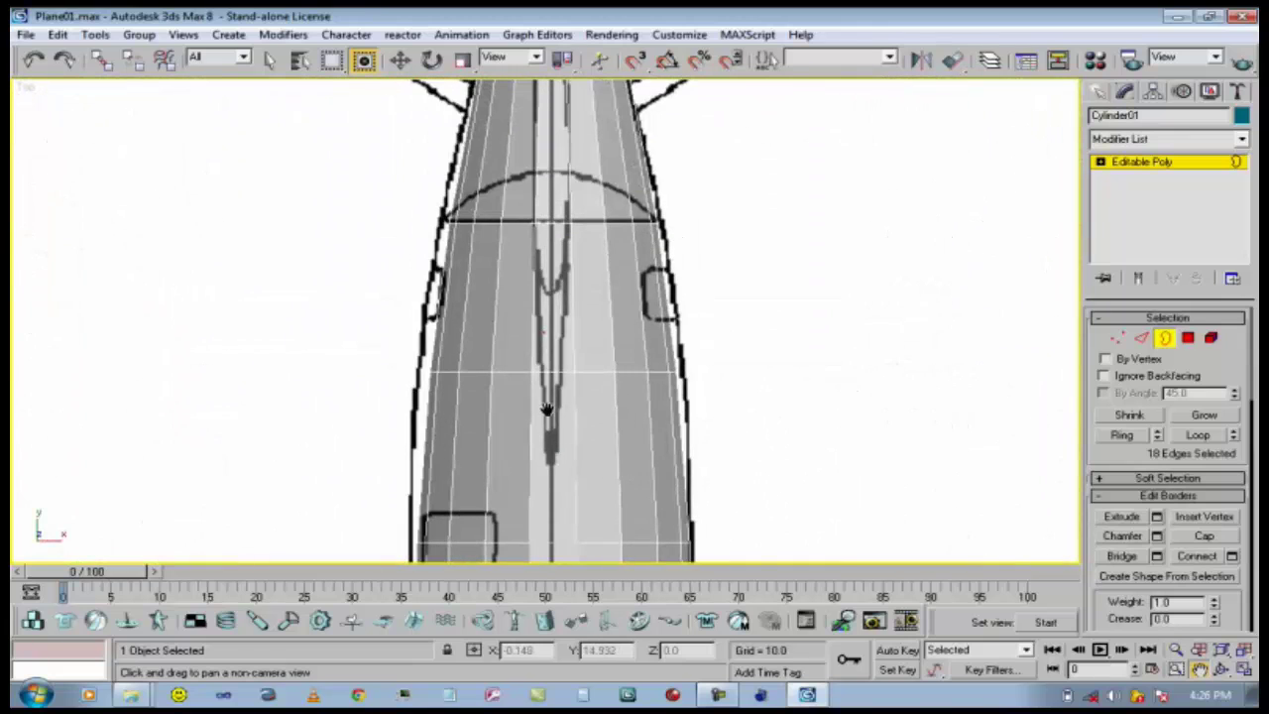
{"action": "left_click_drag", "start_coordinate": [509, 311], "coordinate": [498, 430]}
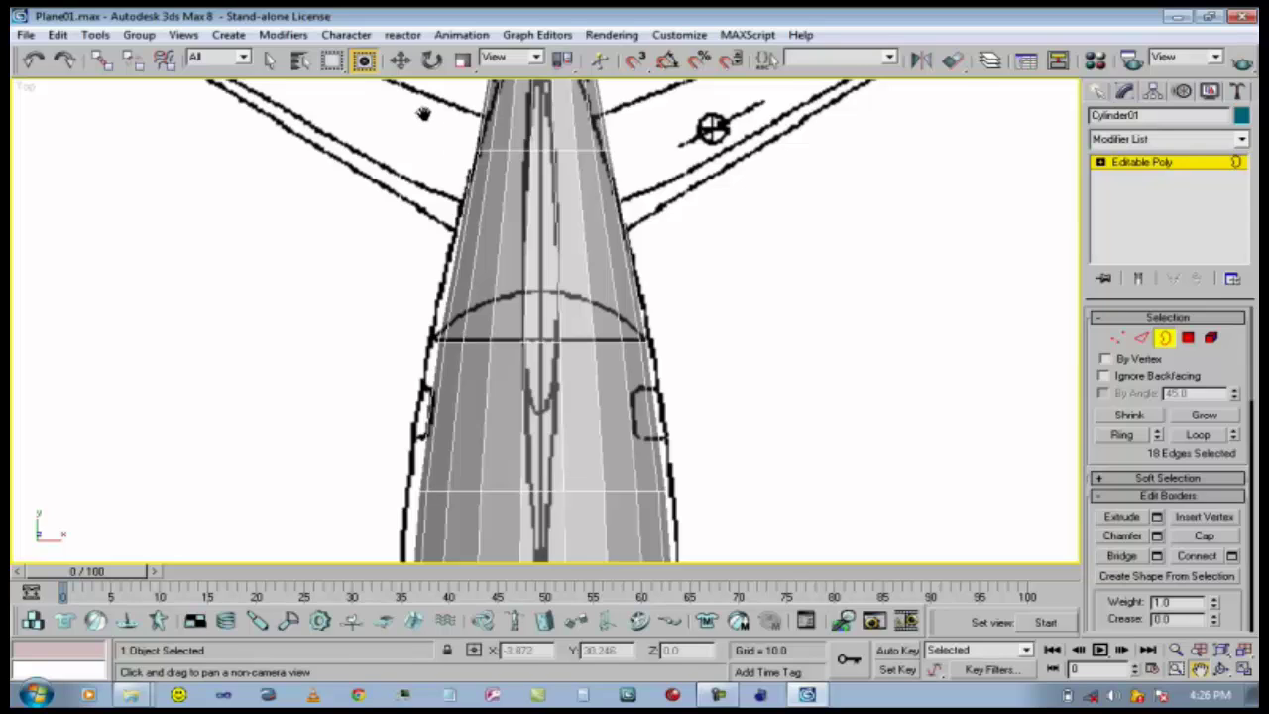
Examine how closely the rear fuselage sides follow the top-view outline between the wings and the tailplane.
{"action": "left_click", "coordinate": [400, 60]}
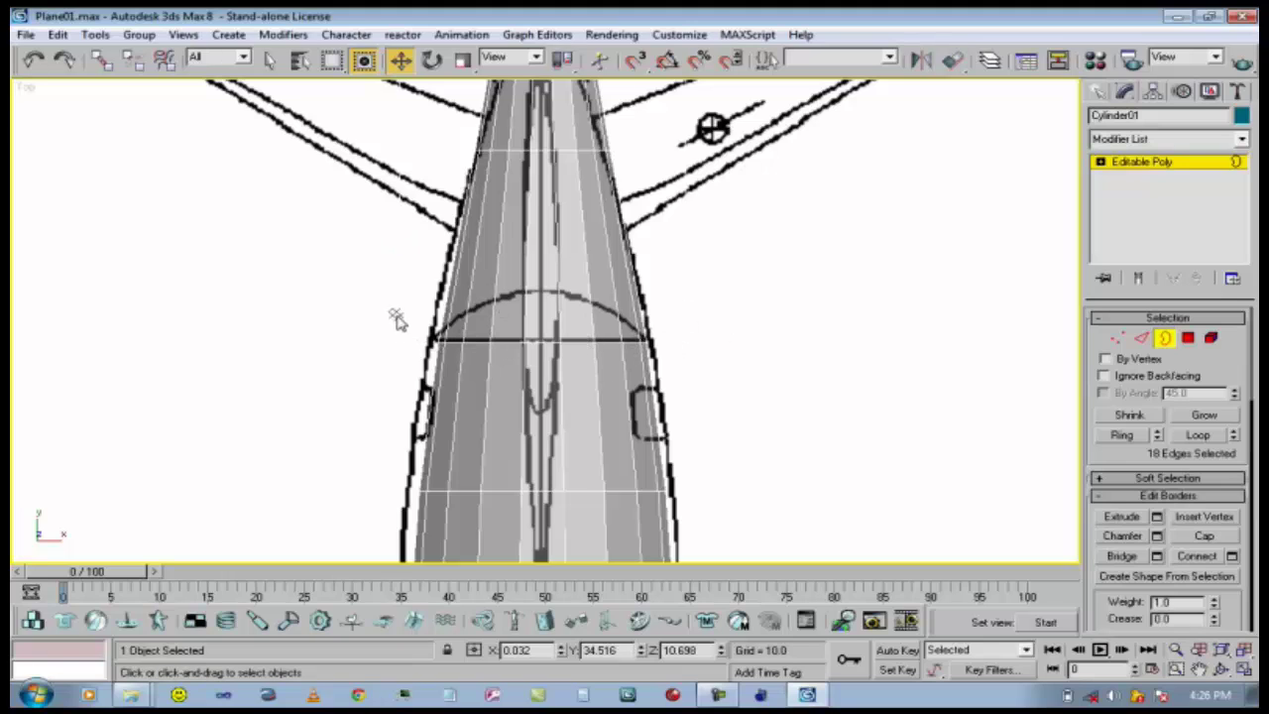
{"action": "left_click", "coordinate": [1199, 669]}
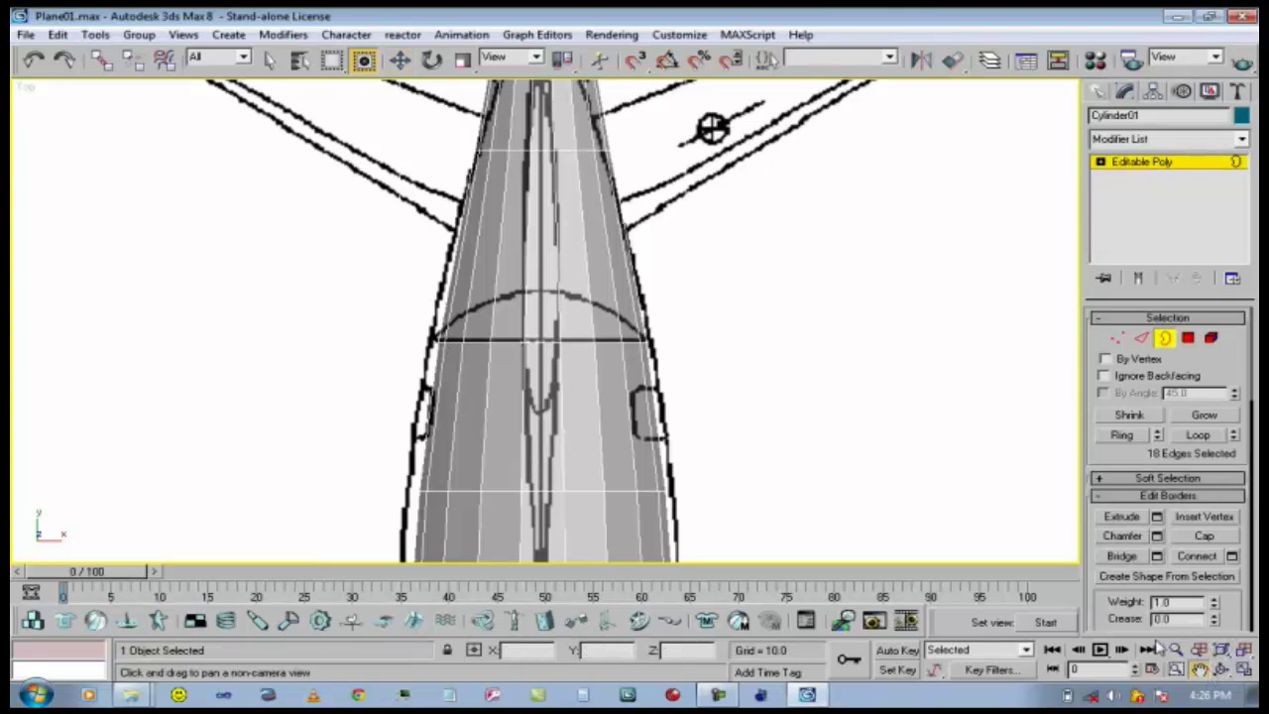
{"action": "left_click_drag", "start_coordinate": [683, 476], "coordinate": [683, 317]}
{"action": "left_click_drag", "start_coordinate": [703, 483], "coordinate": [688, 218]}
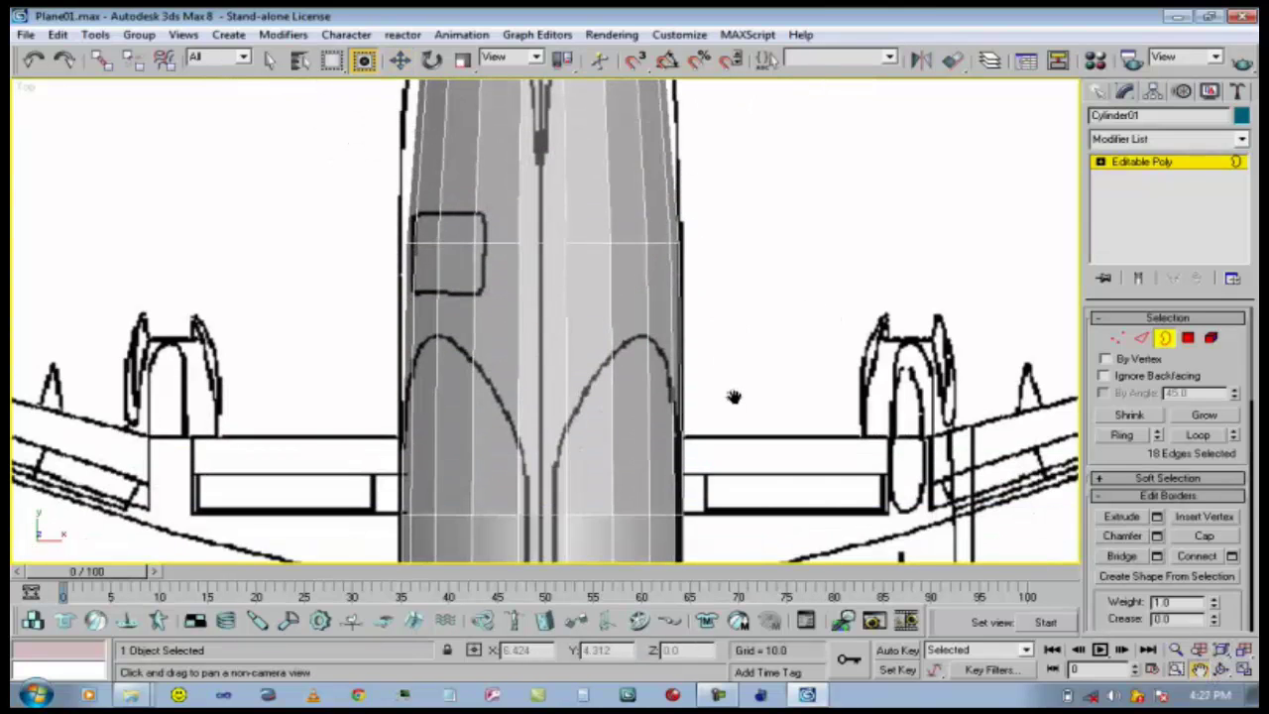
{"action": "left_click_drag", "start_coordinate": [734, 397], "coordinate": [732, 204]}
{"action": "left_click_drag", "start_coordinate": [727, 433], "coordinate": [722, 266]}
{"action": "left_click_drag", "start_coordinate": [714, 367], "coordinate": [696, 607]}
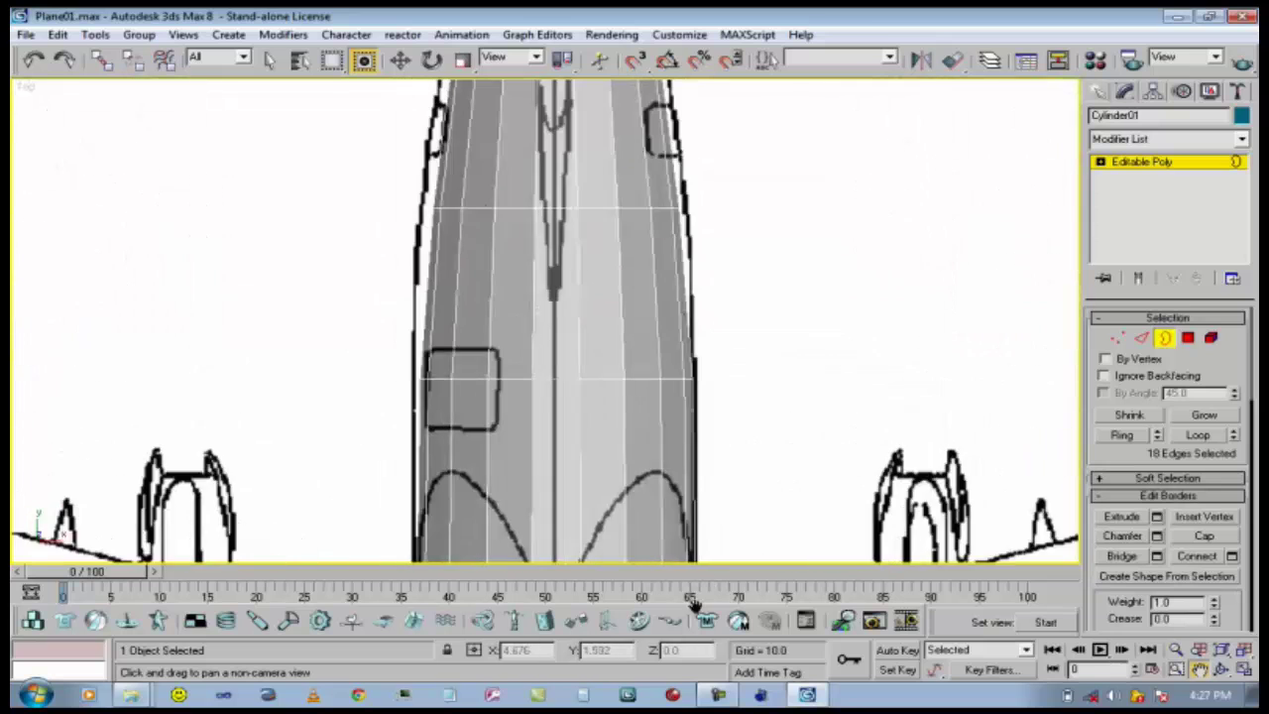
{"action": "left_click_drag", "start_coordinate": [633, 372], "coordinate": [651, 301]}
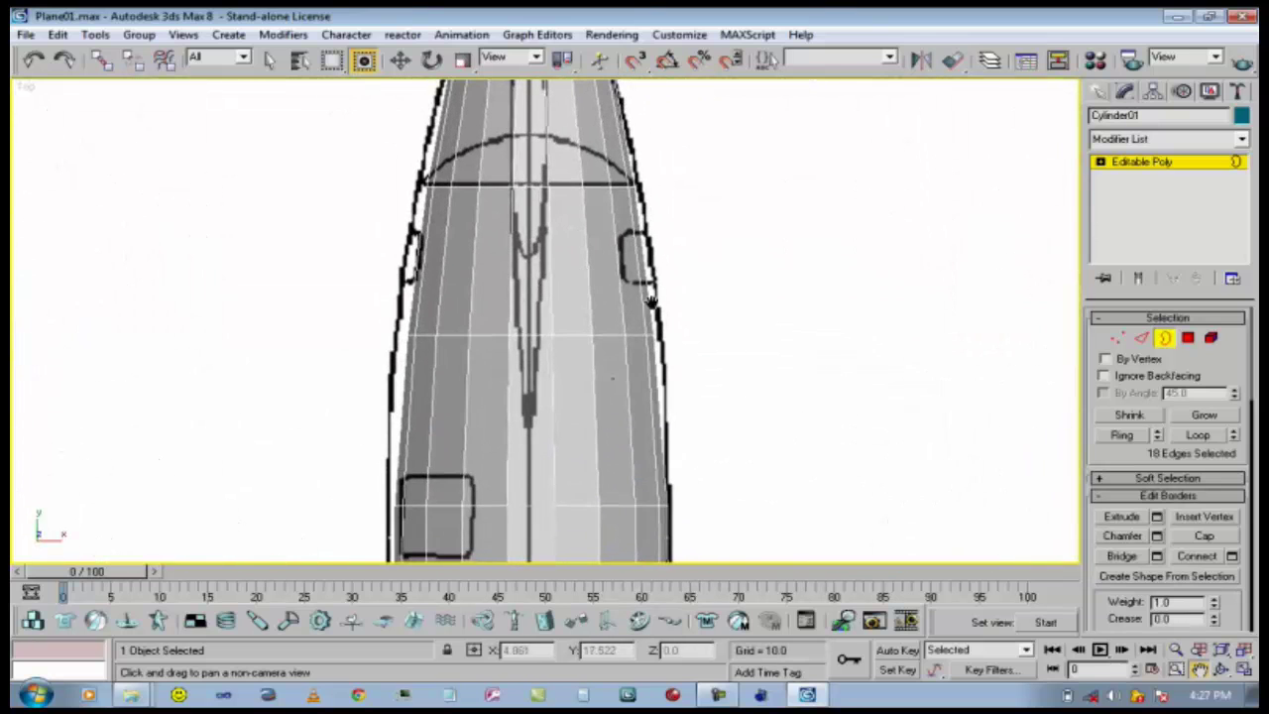
{"action": "left_click_drag", "start_coordinate": [595, 206], "coordinate": [595, 280]}
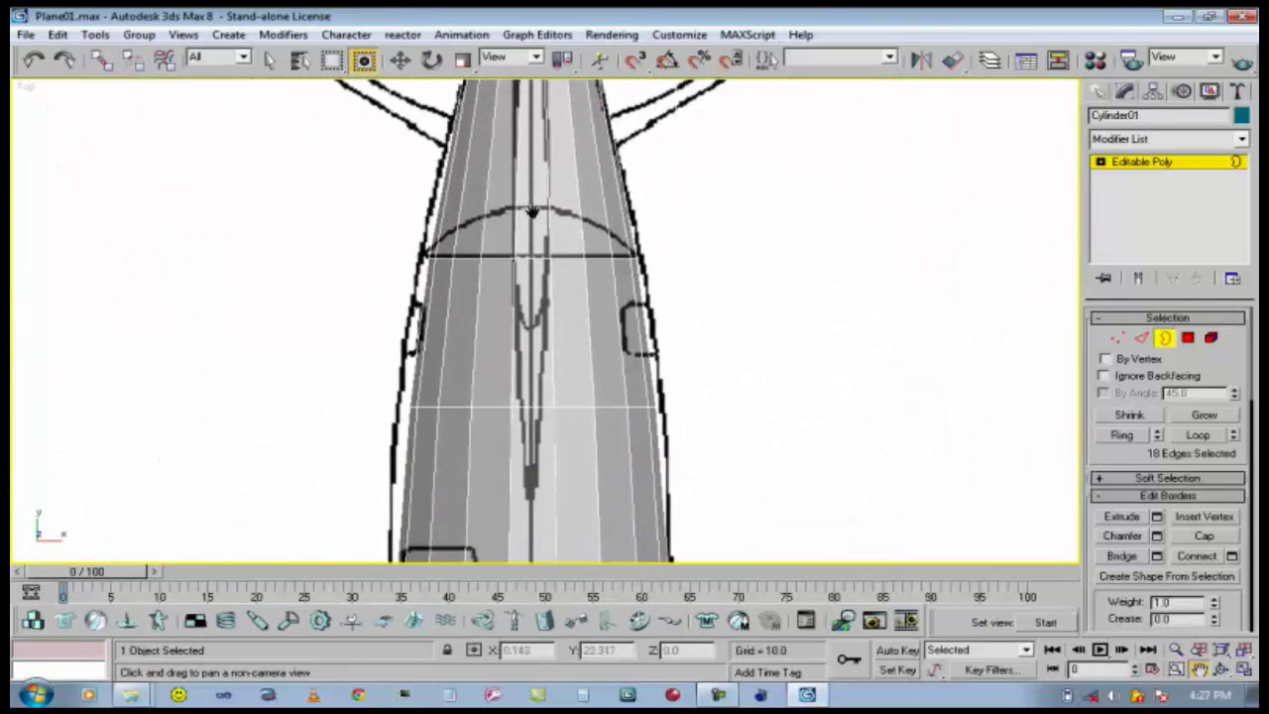
Select the full edge loop just behind the rear doors, widen it along X and shift it sideways to match the blueprint outline.
{"action": "left_click", "coordinate": [400, 61]}
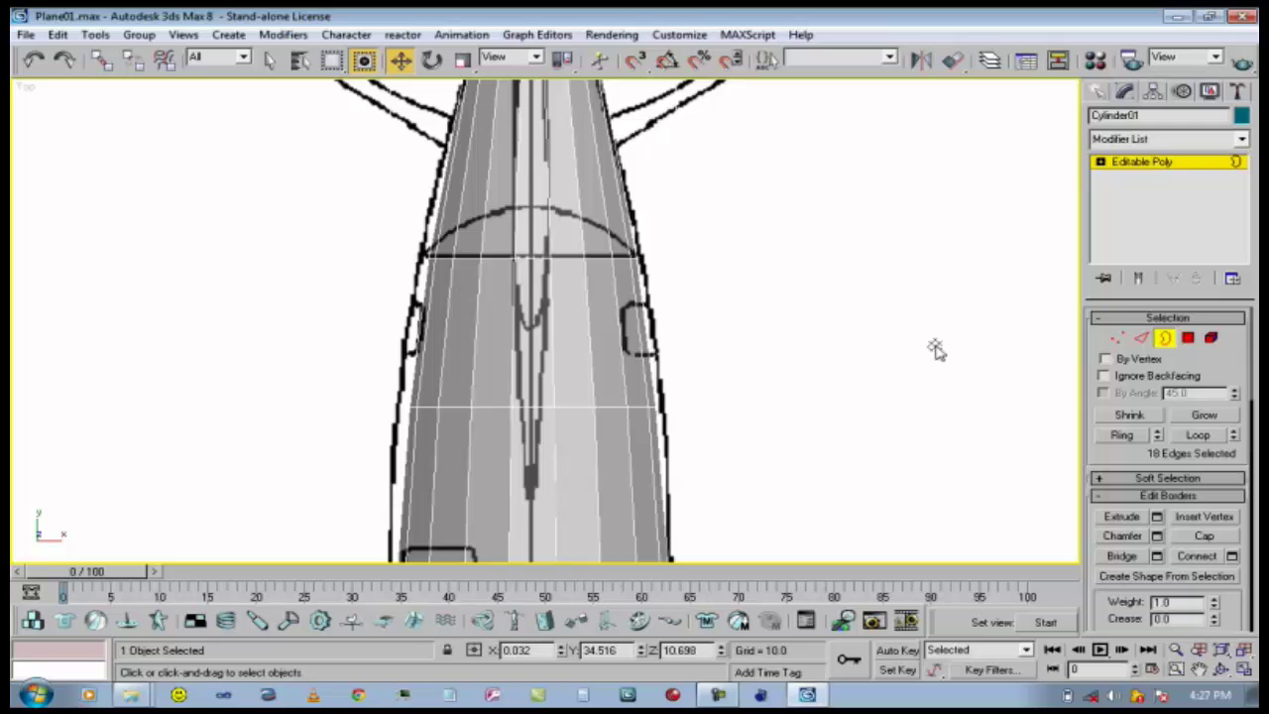
{"action": "left_click", "coordinate": [1141, 338]}
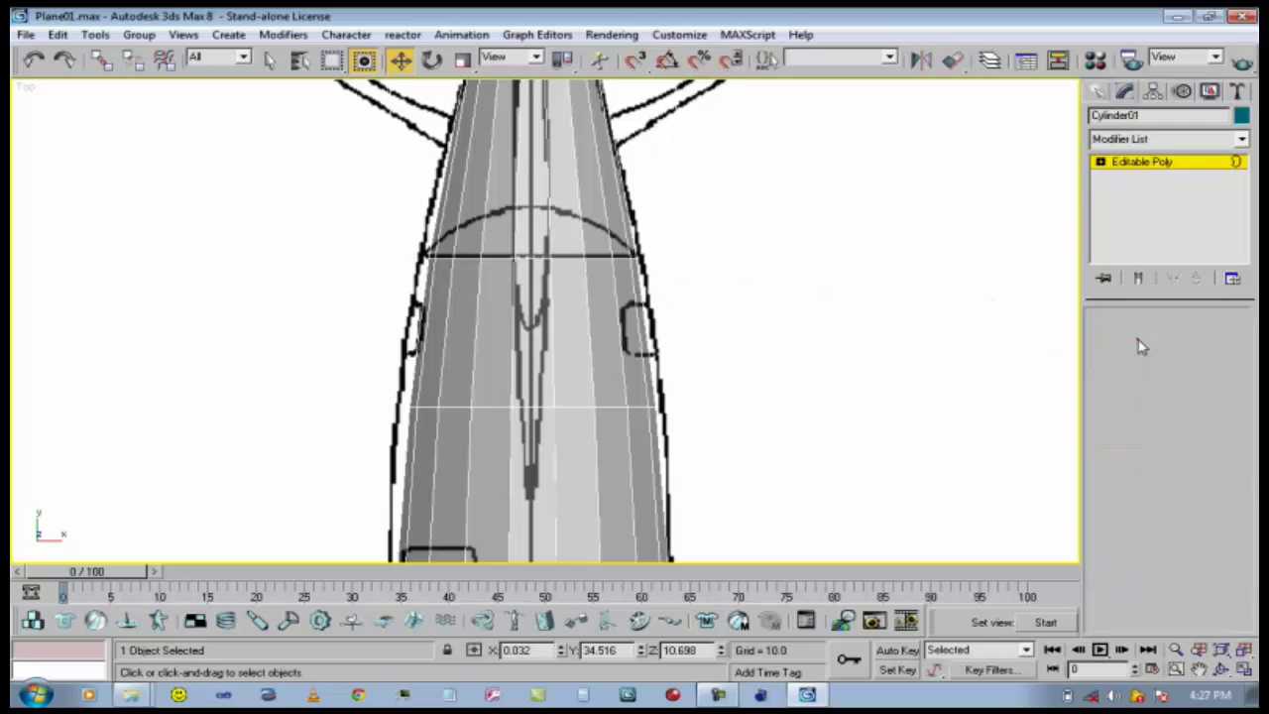
{"action": "left_click", "coordinate": [573, 258]}
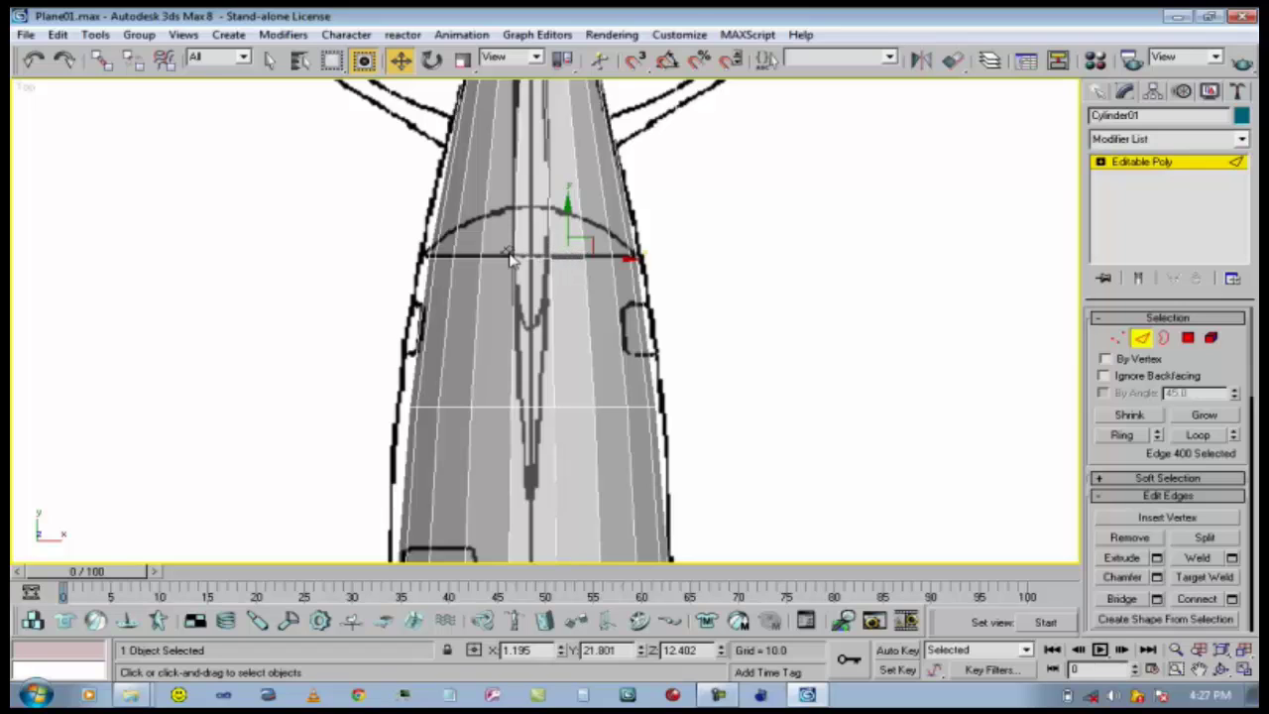
{"action": "left_click", "coordinate": [1195, 437]}
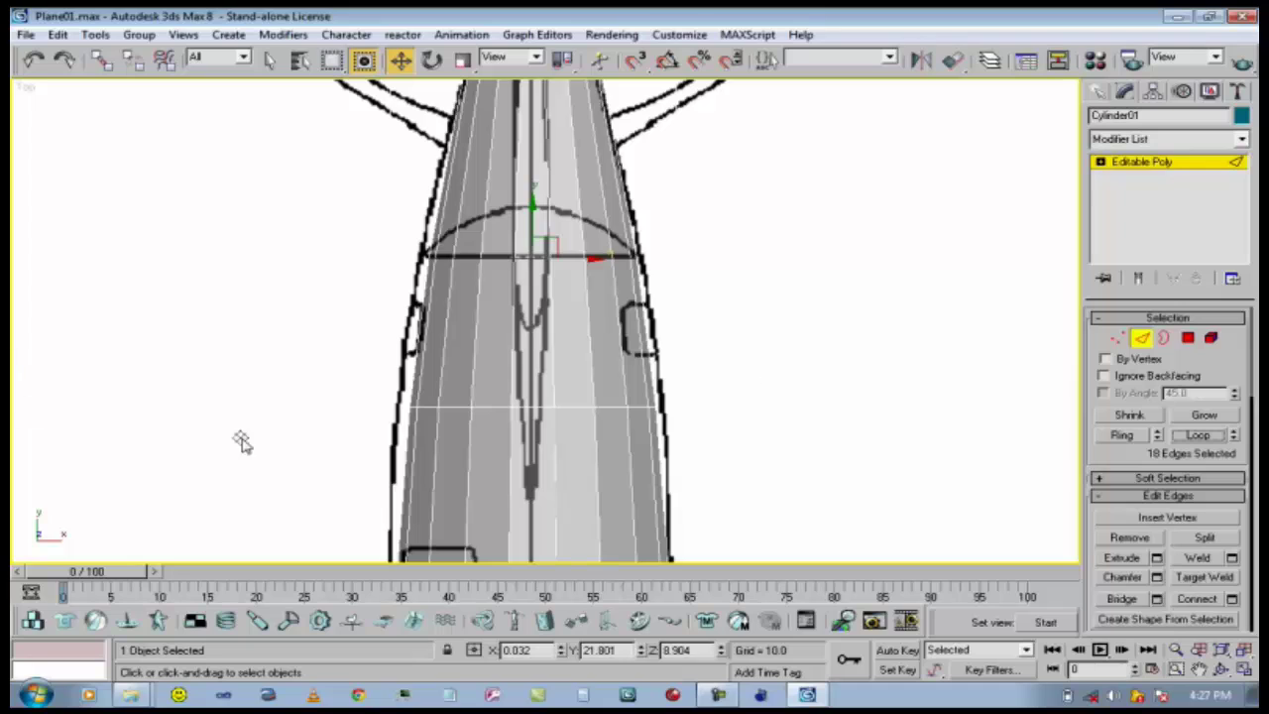
{"action": "left_click", "coordinate": [463, 61]}
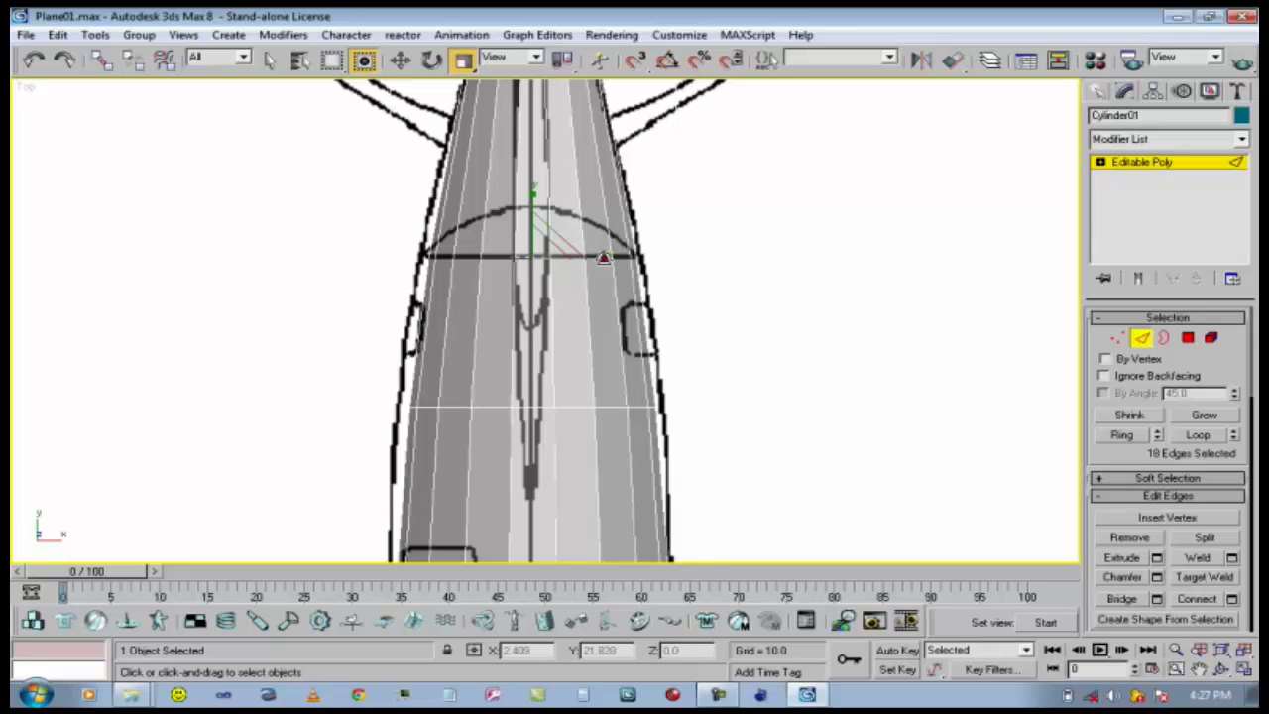
{"action": "left_click_drag", "start_coordinate": [604, 258], "coordinate": [615, 258]}
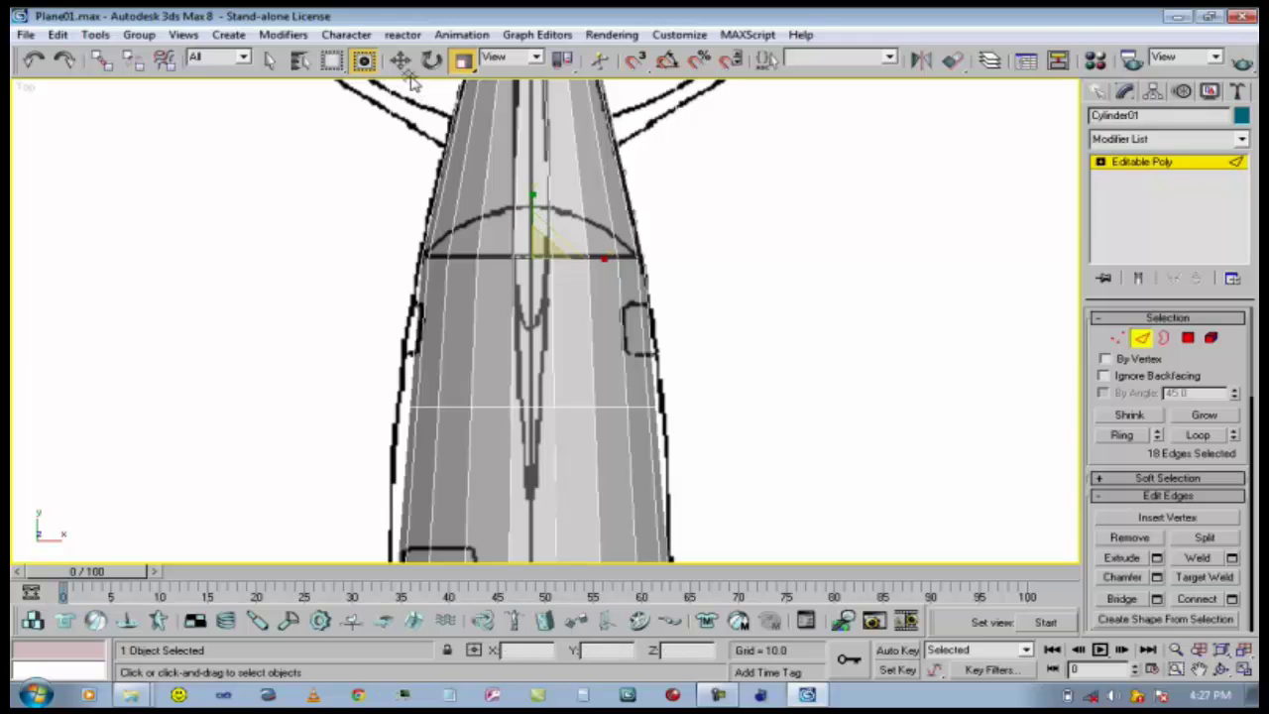
{"action": "left_click", "coordinate": [399, 60]}
{"action": "left_click_drag", "start_coordinate": [575, 256], "coordinate": [528, 227]}
Scale the edge loop just ahead of the rear doors to 108% along X and move it to X -0.064.
{"action": "left_click", "coordinate": [566, 406]}
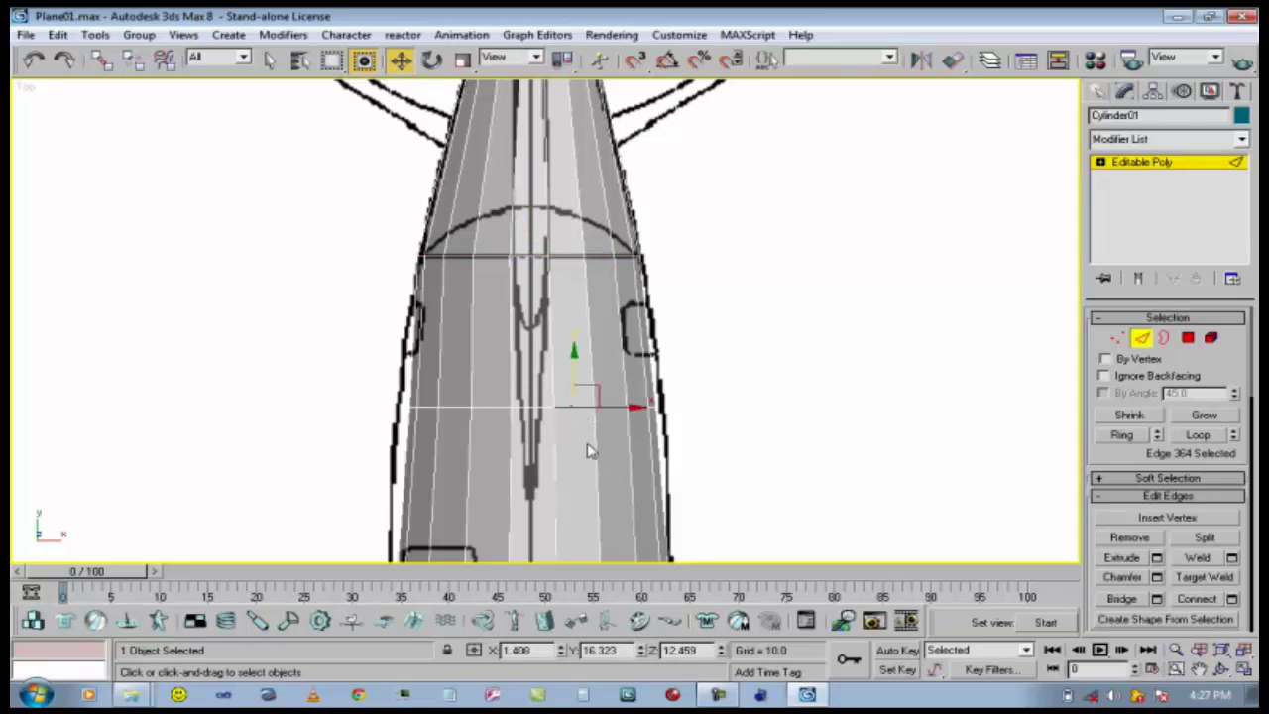
{"action": "left_click", "coordinate": [1198, 434]}
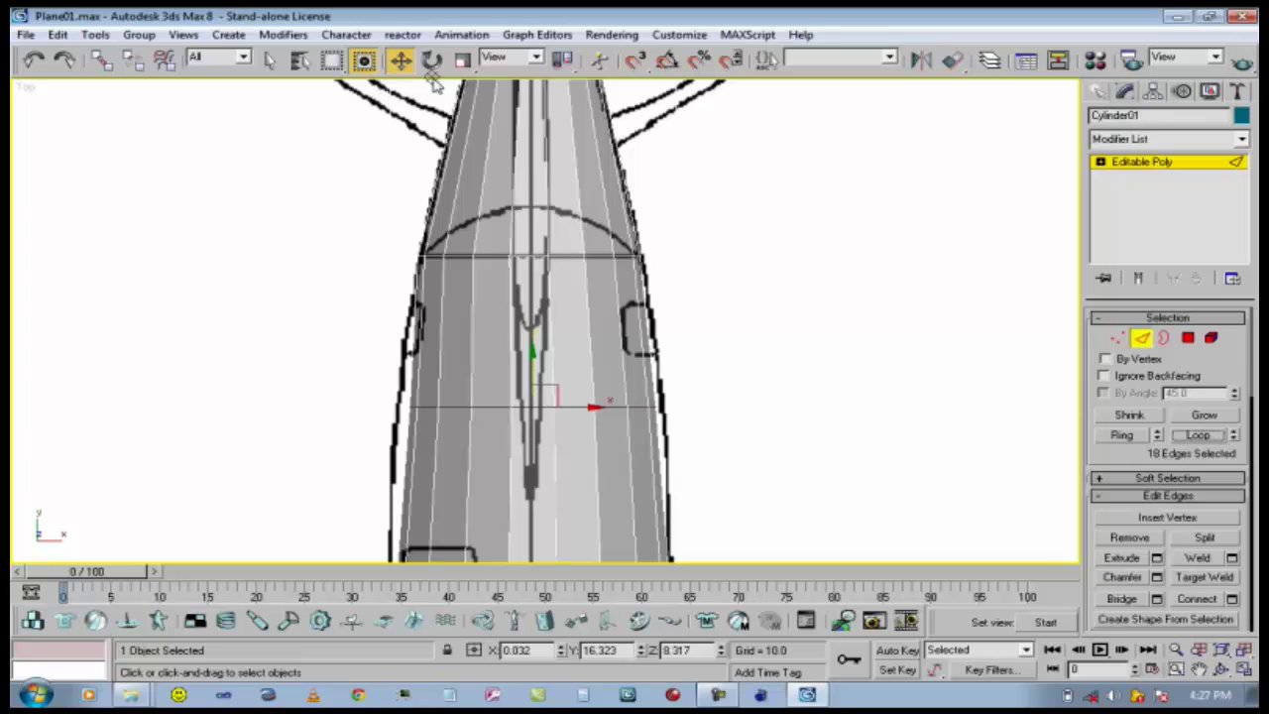
{"action": "left_click", "coordinate": [463, 60]}
{"action": "left_click_drag", "start_coordinate": [598, 406], "coordinate": [606, 401]}
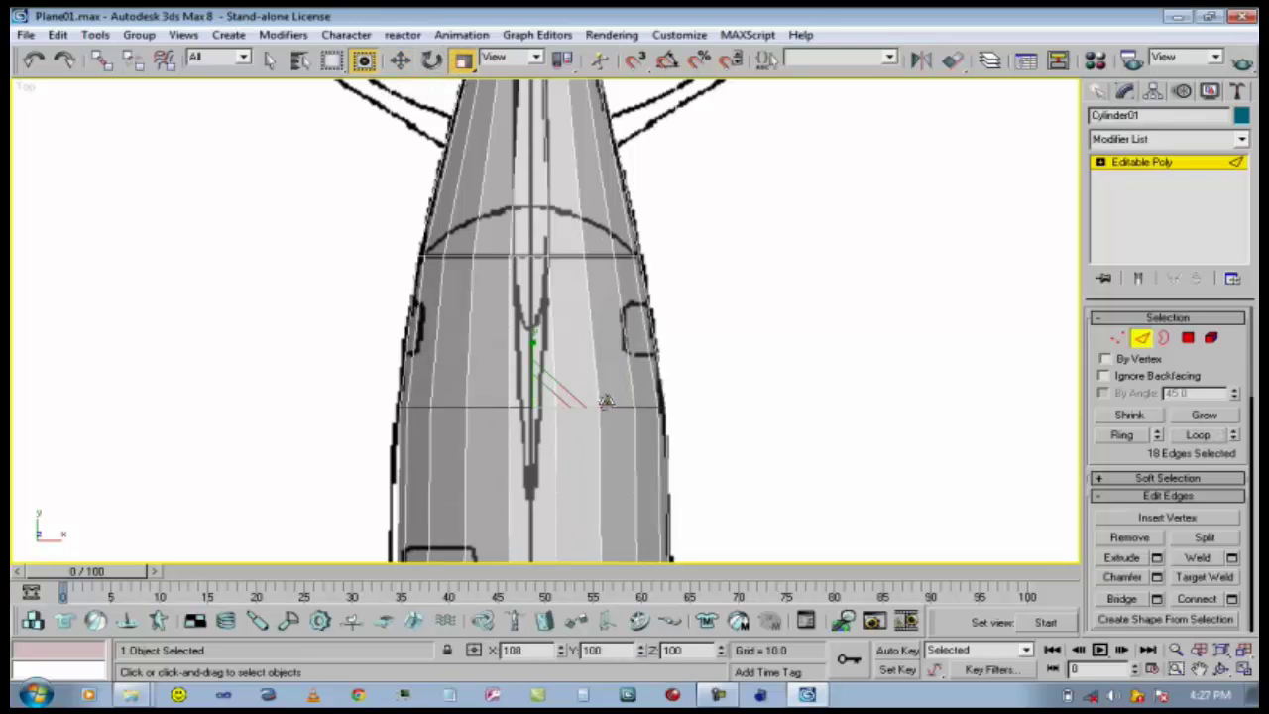
{"action": "key", "text": "w"}
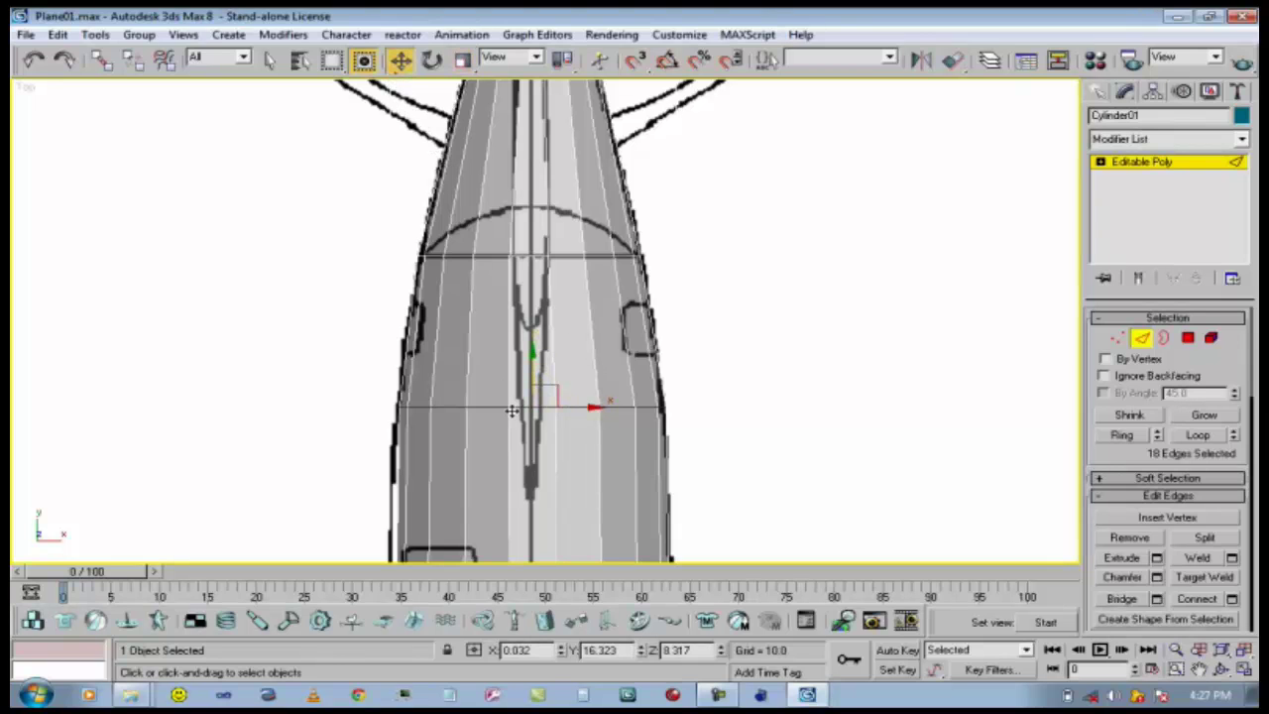
{"action": "left_click_drag", "start_coordinate": [577, 409], "coordinate": [575, 408]}
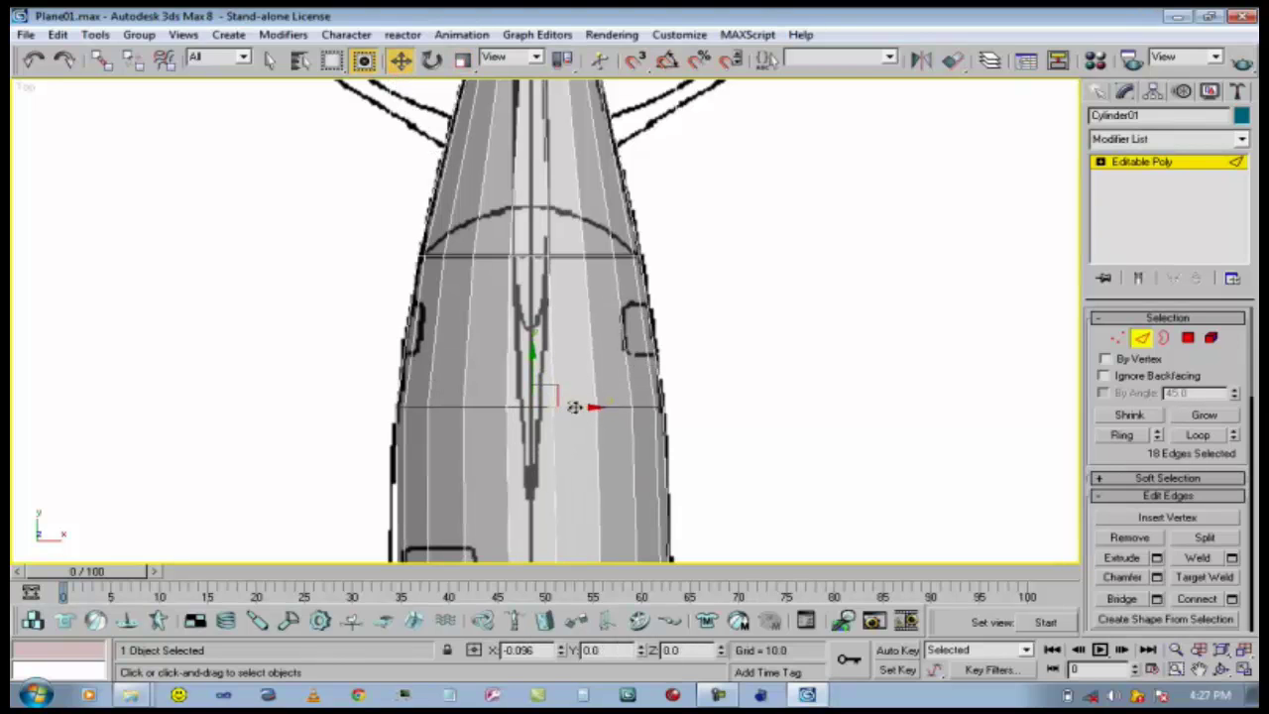
Move the edge loop crossing the square rear hatch by -0.096 along X and widen it to the blueprint outline.
{"action": "middle_click_drag", "start_coordinate": [769, 416], "coordinate": [765, 128]}
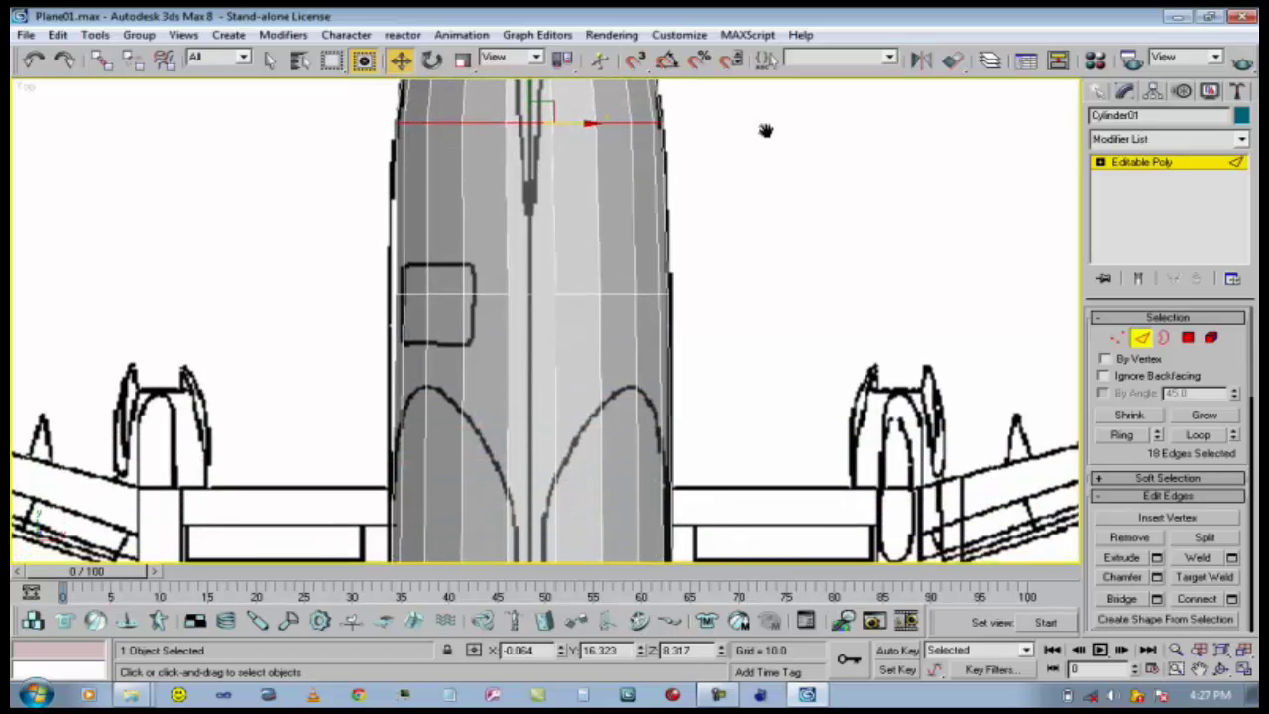
{"action": "left_click", "coordinate": [579, 294]}
{"action": "left_click", "coordinate": [1197, 434]}
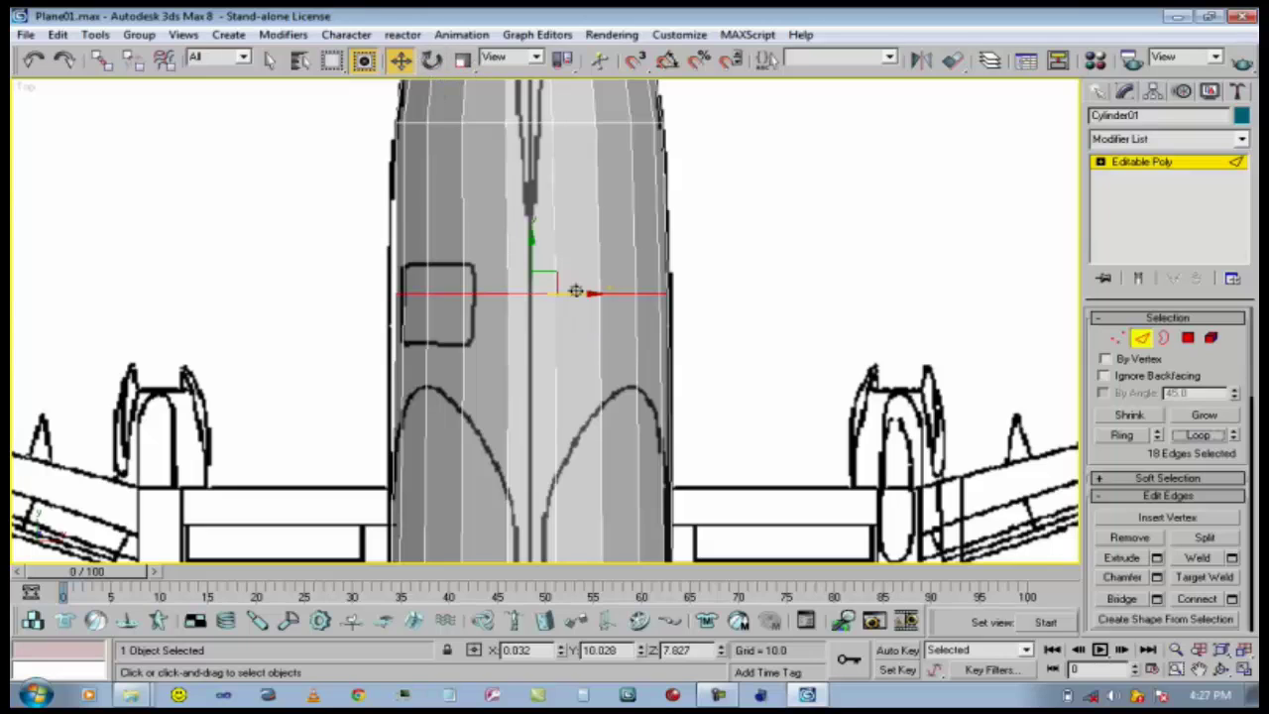
{"action": "left_click_drag", "start_coordinate": [575, 291], "coordinate": [575, 291]}
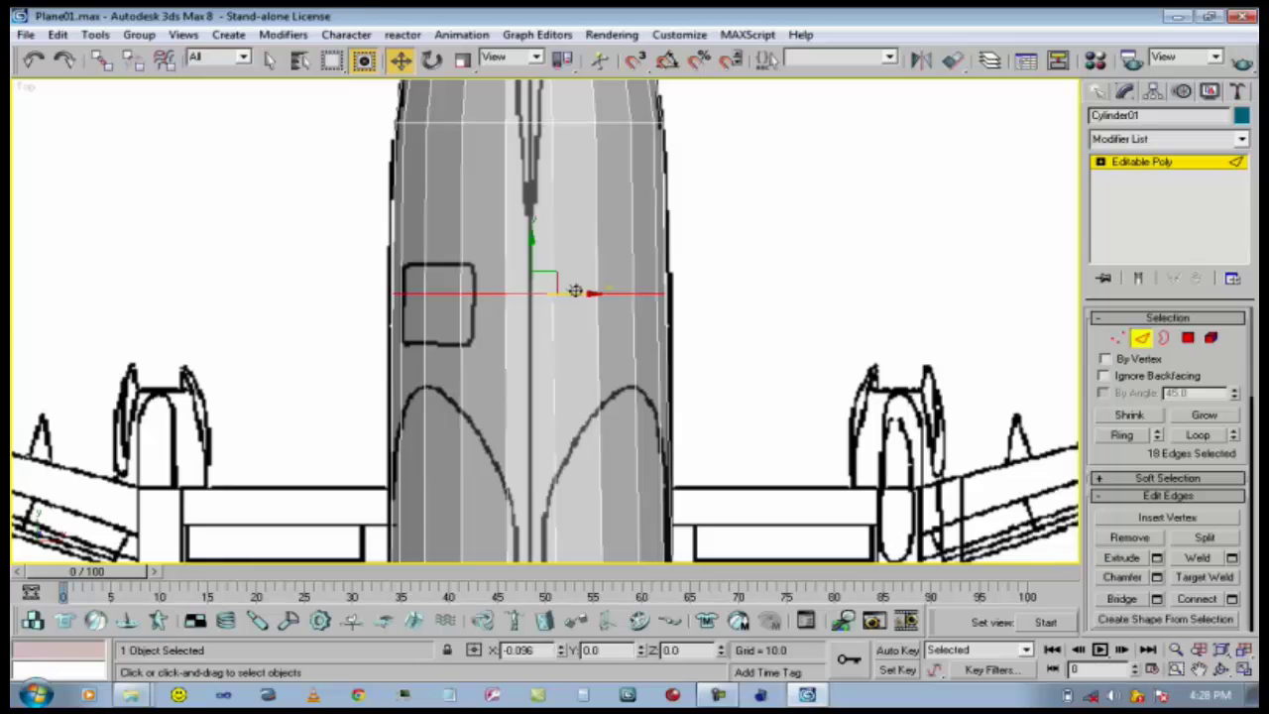
{"action": "left_click", "coordinate": [463, 59]}
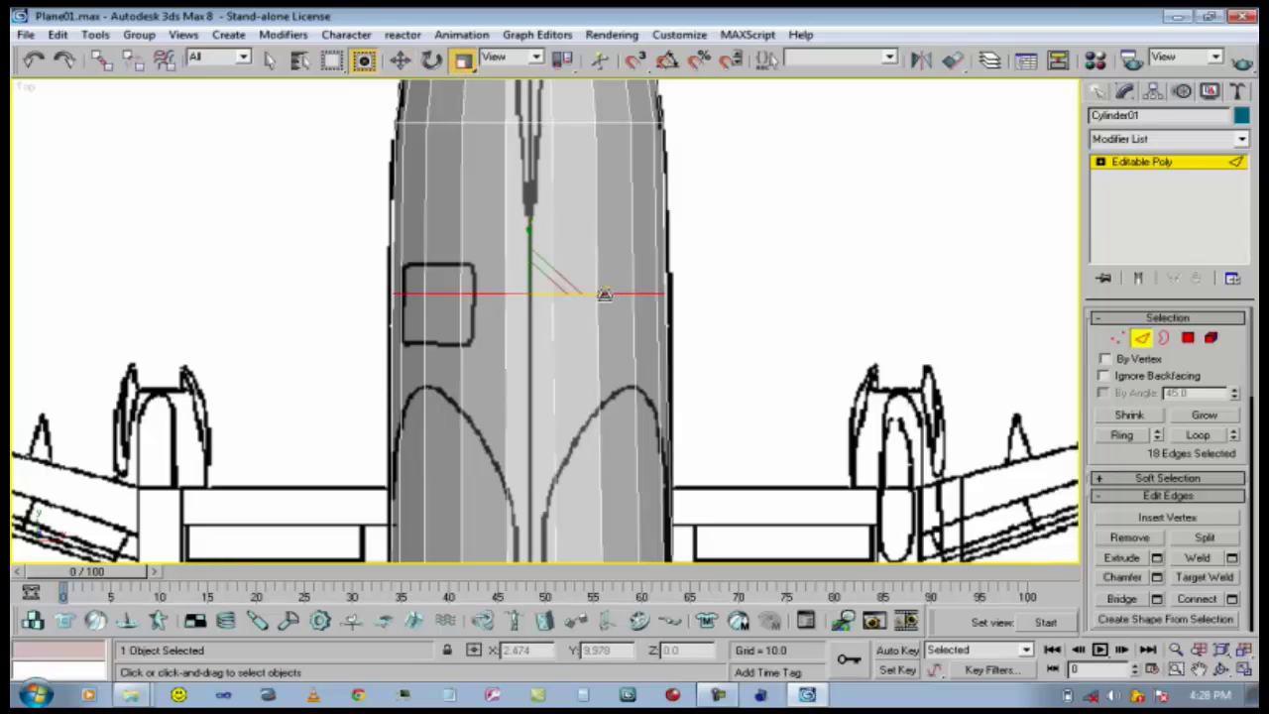
{"action": "left_click_drag", "start_coordinate": [604, 293], "coordinate": [606, 291]}
Narrow the nose edge loop crossing the cockpit windows along X to the blueprint outline and move it to X 0.003.
{"action": "scroll", "coordinate": [793, 443], "scroll_direction": "up", "scroll_amount": 2}
{"action": "middle_click_drag", "start_coordinate": [793, 442], "coordinate": [790, 211]}
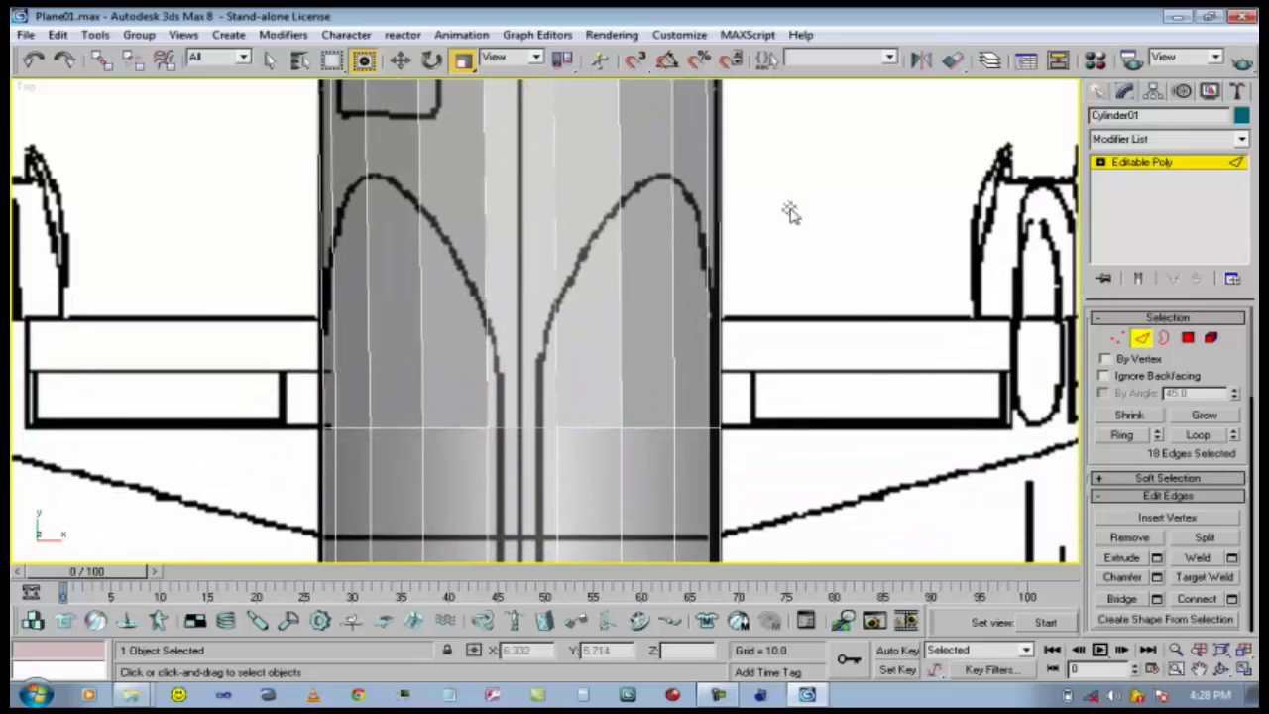
{"action": "scroll", "coordinate": [749, 279], "scroll_direction": "down", "scroll_amount": 2}
{"action": "middle_click_drag", "start_coordinate": [746, 323], "coordinate": [752, 99]}
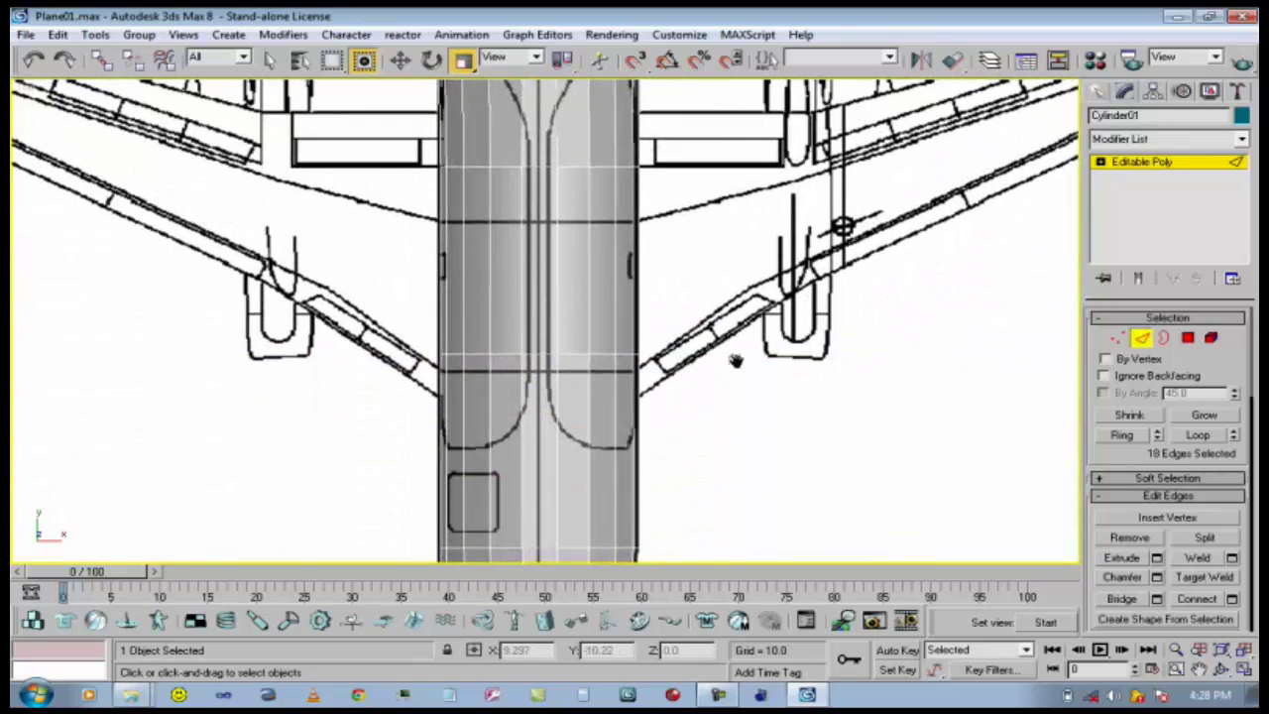
{"action": "middle_click_drag", "start_coordinate": [736, 361], "coordinate": [699, 97]}
{"action": "middle_click_drag", "start_coordinate": [635, 381], "coordinate": [632, 178]}
{"action": "scroll", "coordinate": [583, 357], "scroll_direction": "up", "scroll_amount": 2}
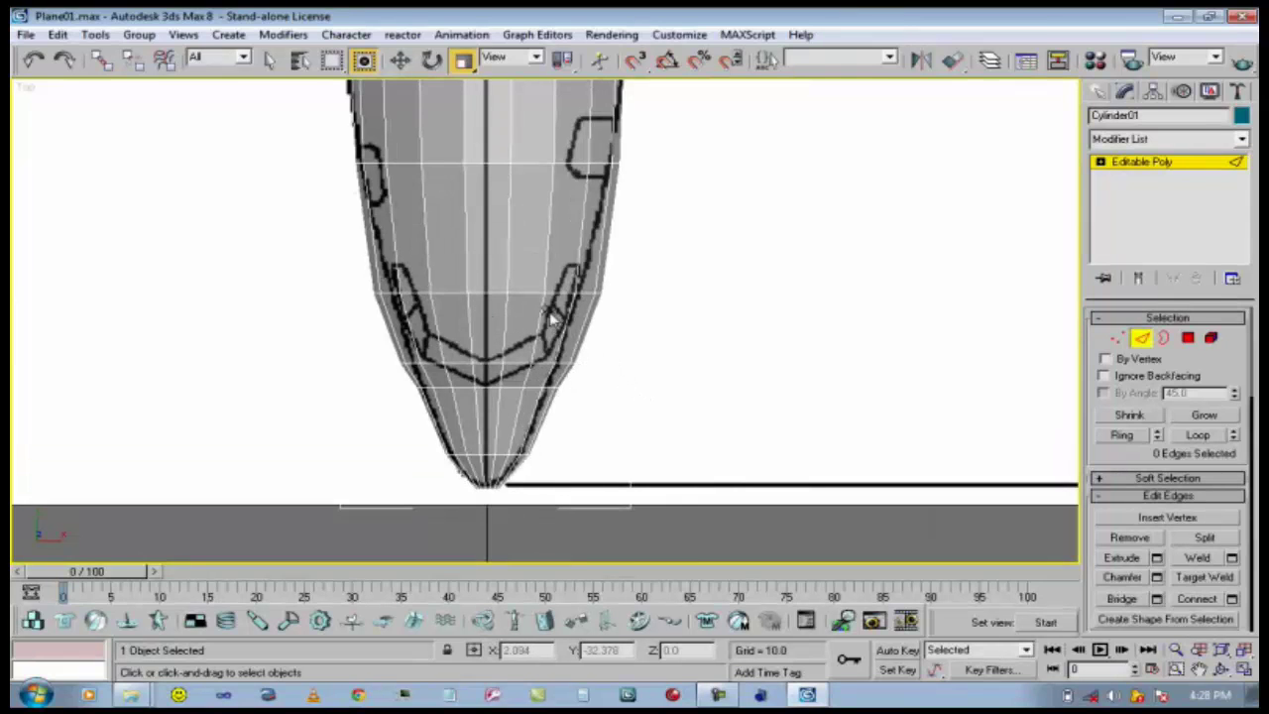
{"action": "left_click", "coordinate": [523, 291]}
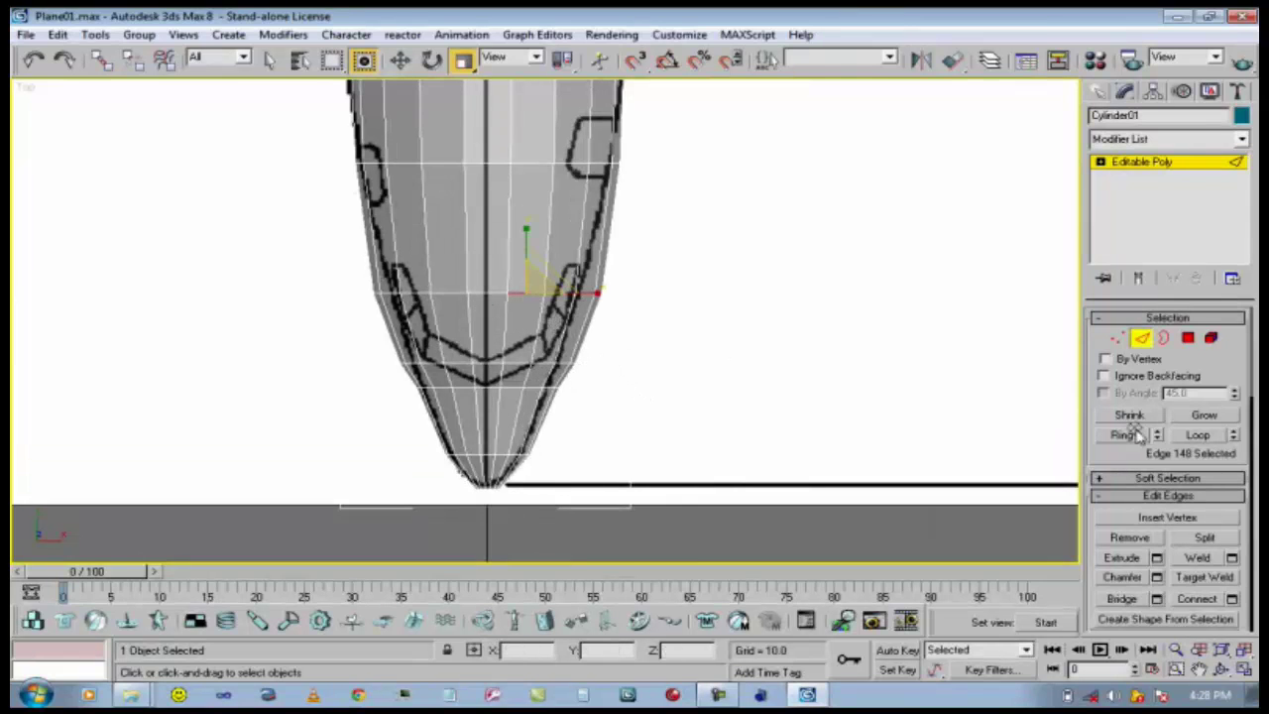
{"action": "left_click", "coordinate": [1197, 435]}
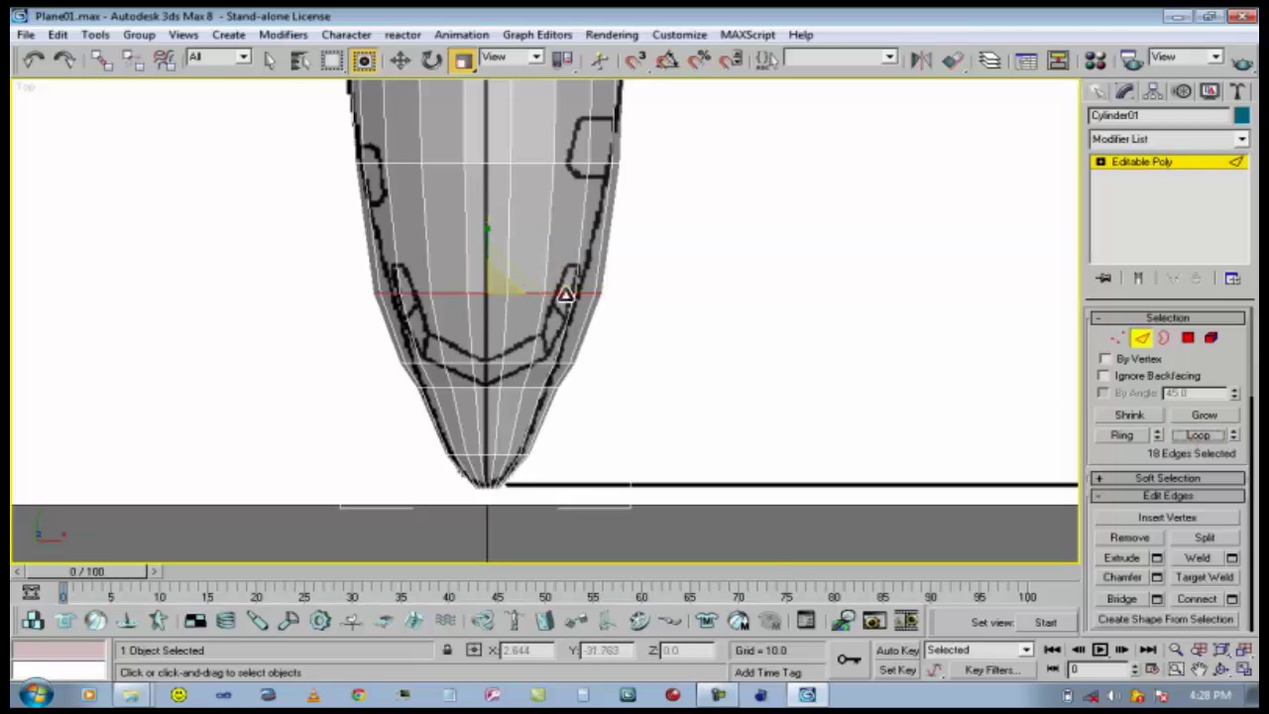
{"action": "left_click_drag", "start_coordinate": [556, 293], "coordinate": [543, 295]}
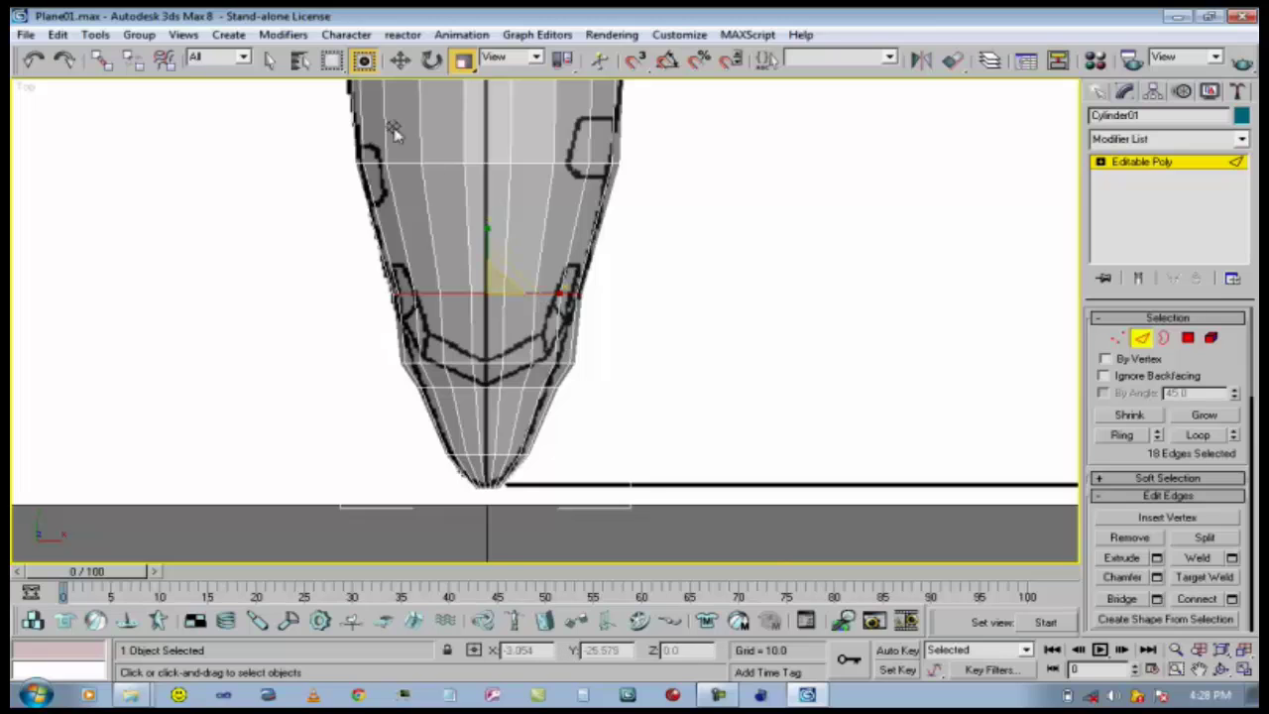
{"action": "key", "text": "w"}
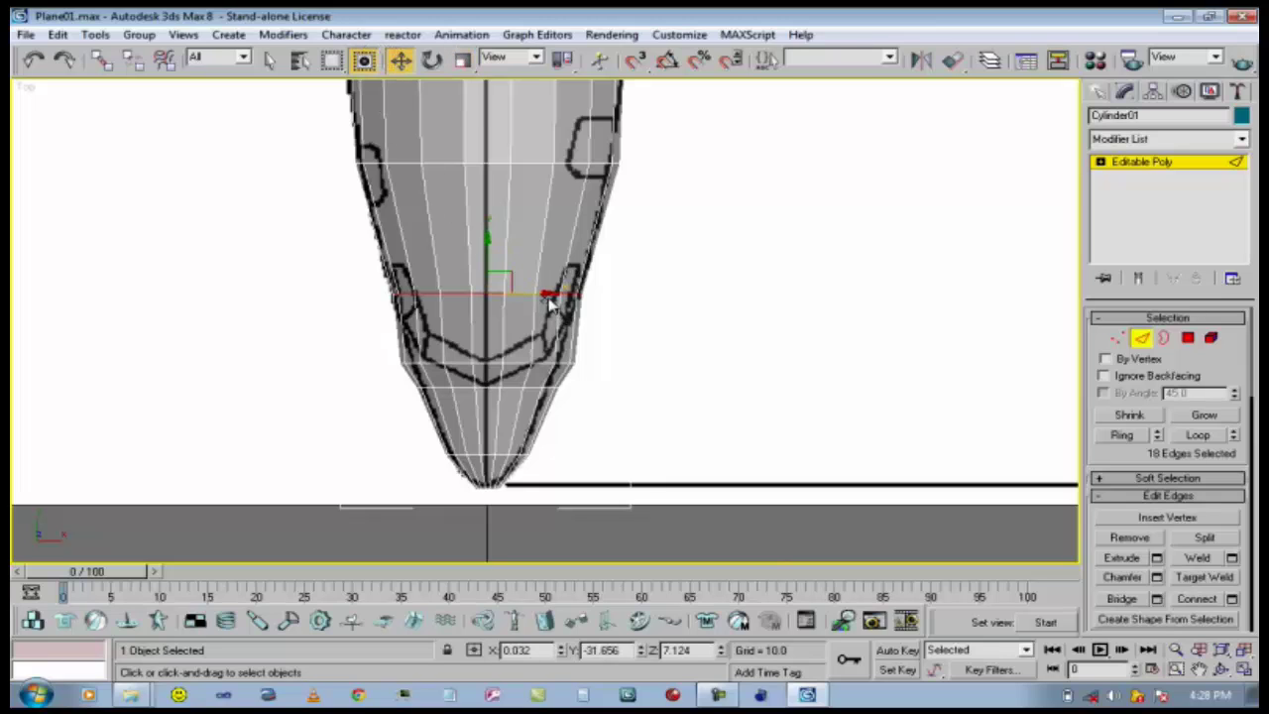
{"action": "mouse_move", "coordinate": [542, 294]}
{"action": "left_mouse_down"}
{"action": "mouse_move", "coordinate": [503, 295]}
{"action": "mouse_move", "coordinate": [548, 300]}
{"action": "left_mouse_up"}
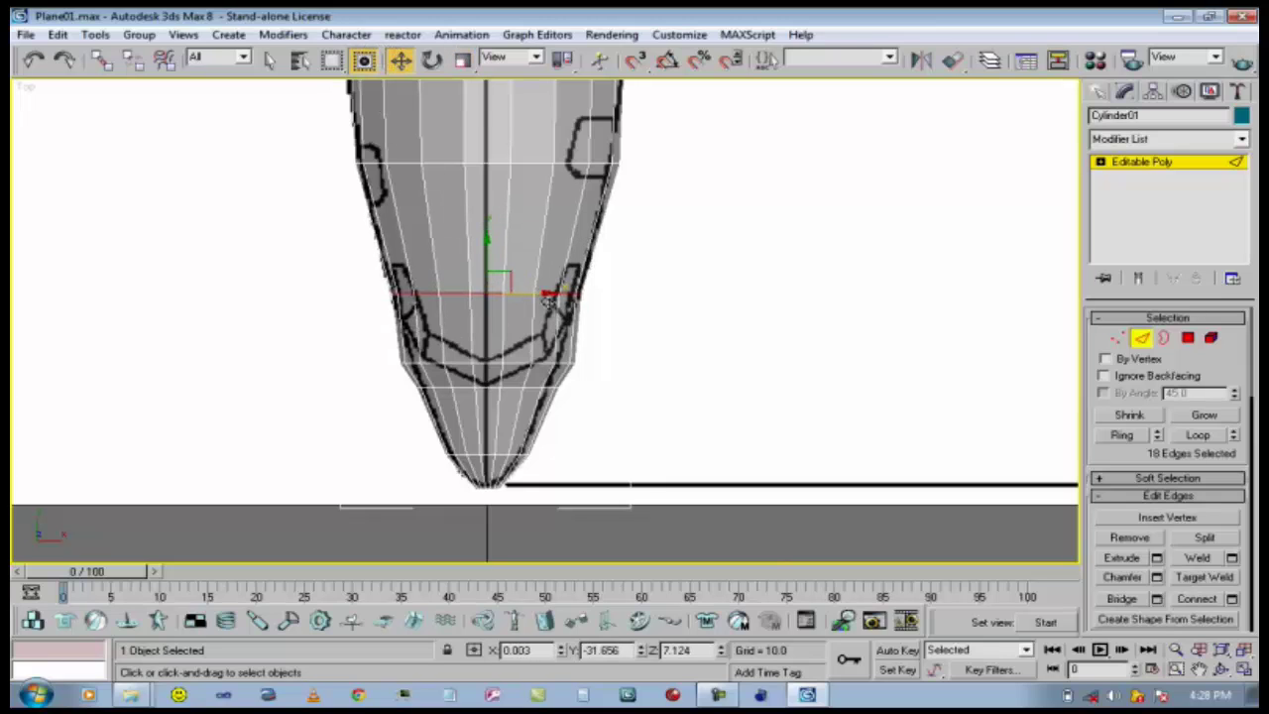
Select the full edge loop at the front of the cockpit windows and narrow it along X to the blueprint outline.
{"action": "left_click", "coordinate": [547, 373]}
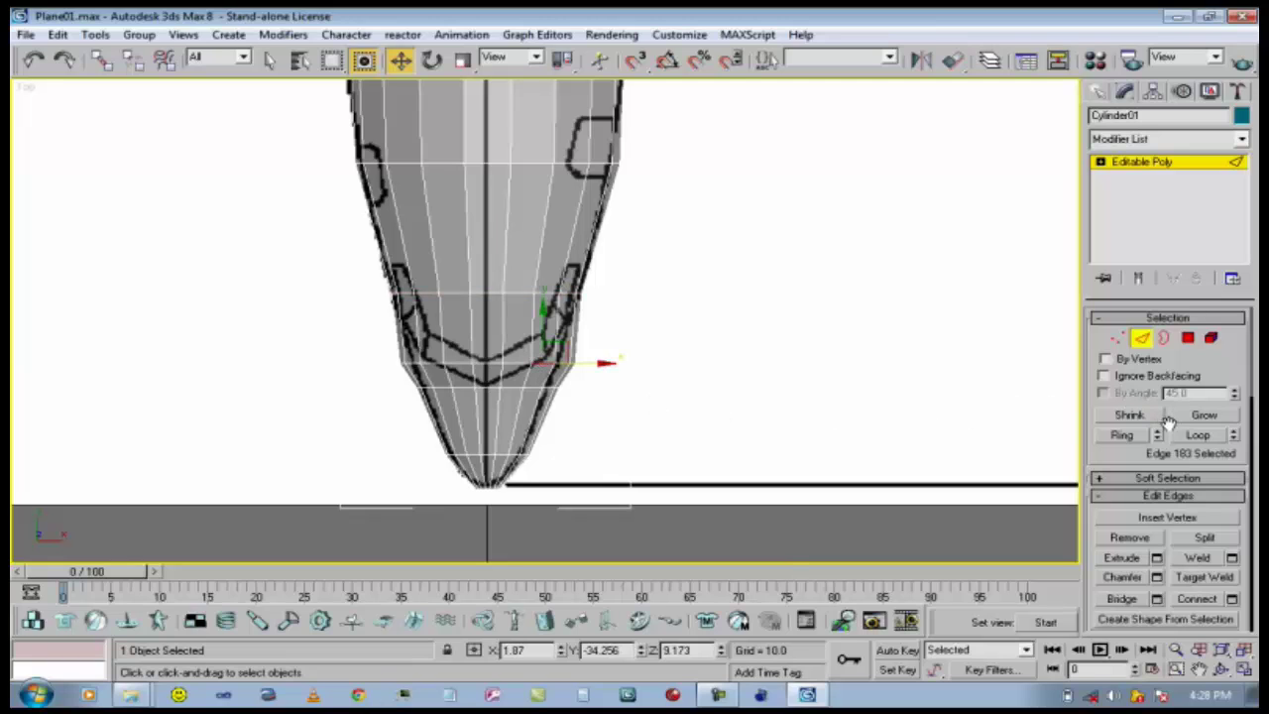
{"action": "left_click", "coordinate": [1198, 434]}
{"action": "left_click", "coordinate": [463, 61]}
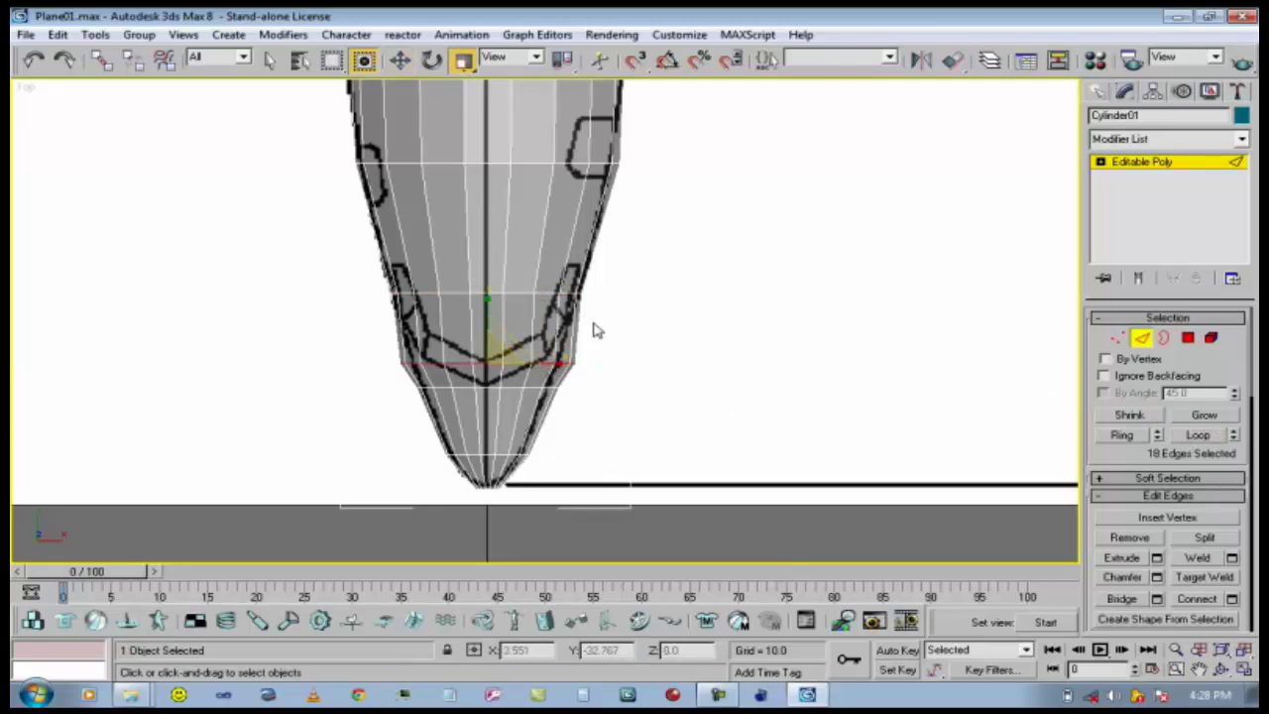
{"action": "left_click_drag", "start_coordinate": [558, 362], "coordinate": [546, 357]}
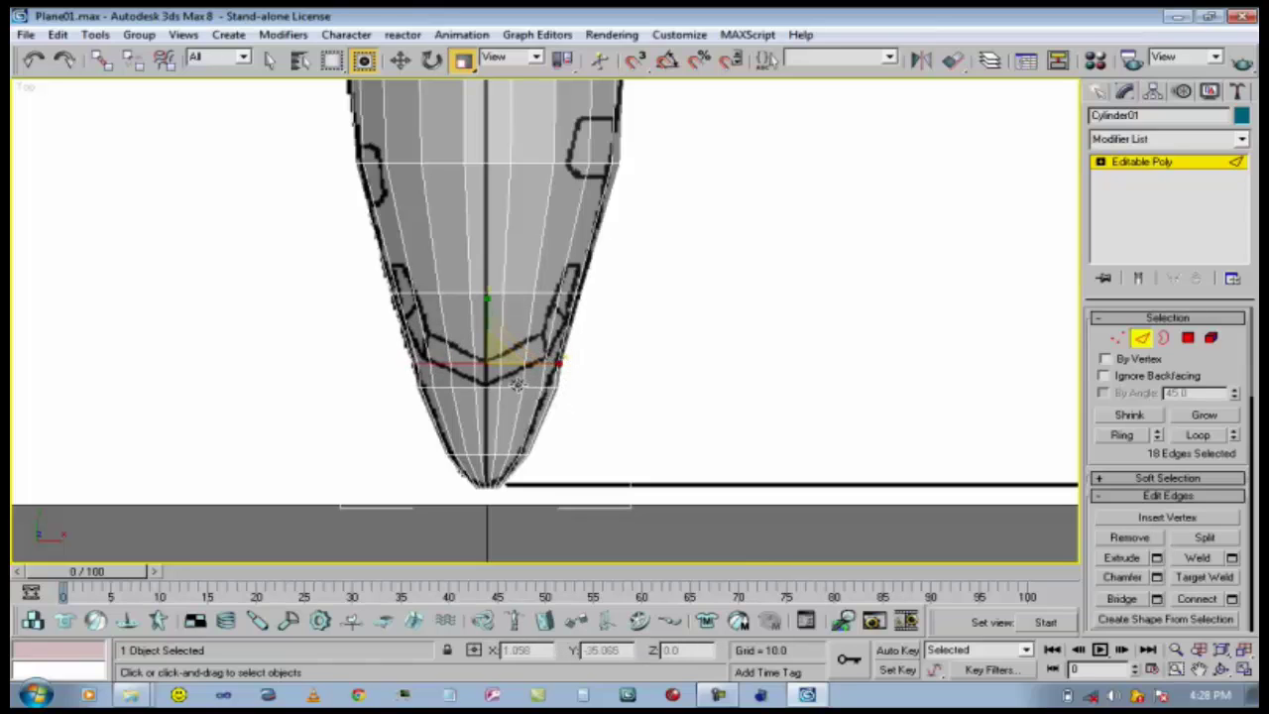
Select the edge loop just ahead of the cockpit windows and narrow it along X to match the nose outline.
{"action": "left_click", "coordinate": [575, 412]}
{"action": "left_click", "coordinate": [1198, 434]}
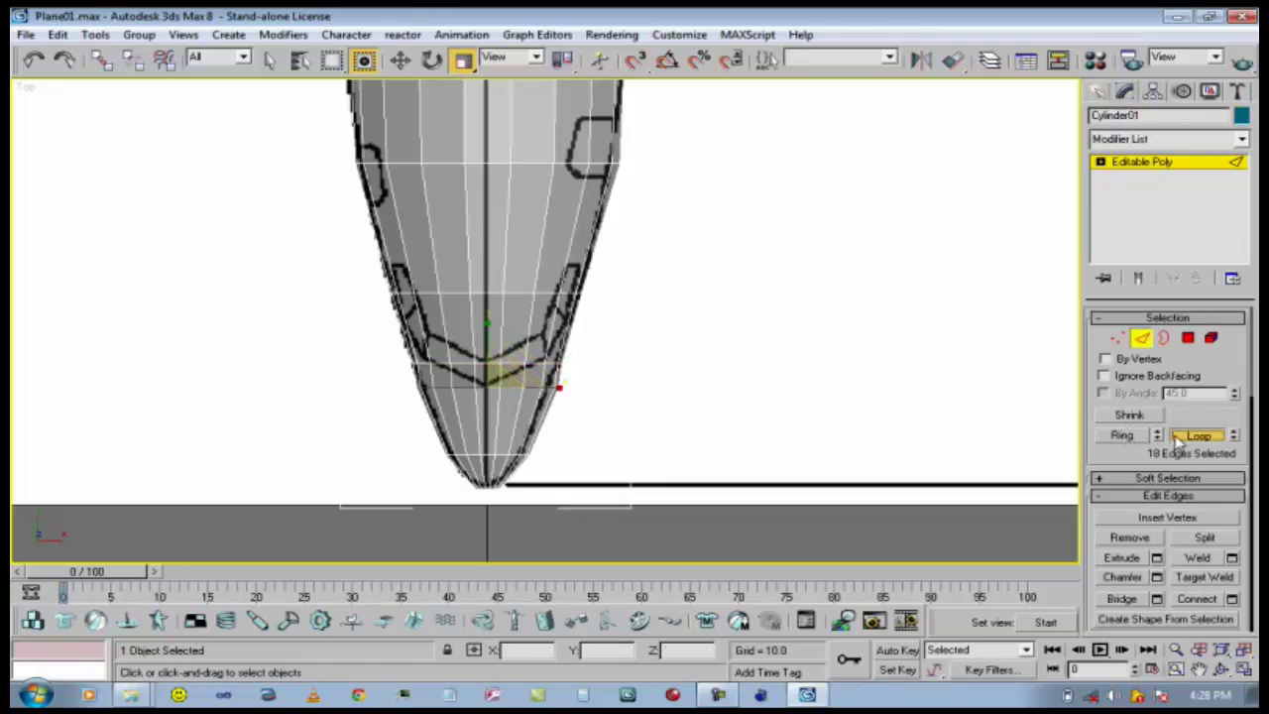
{"action": "left_click_drag", "start_coordinate": [559, 386], "coordinate": [537, 388]}
Reselect the edge loop at the front of the cockpit windows, narrow it slightly along X and shift it by -0.127 along X.
{"action": "left_click", "coordinate": [400, 61]}
{"action": "left_click", "coordinate": [535, 362]}
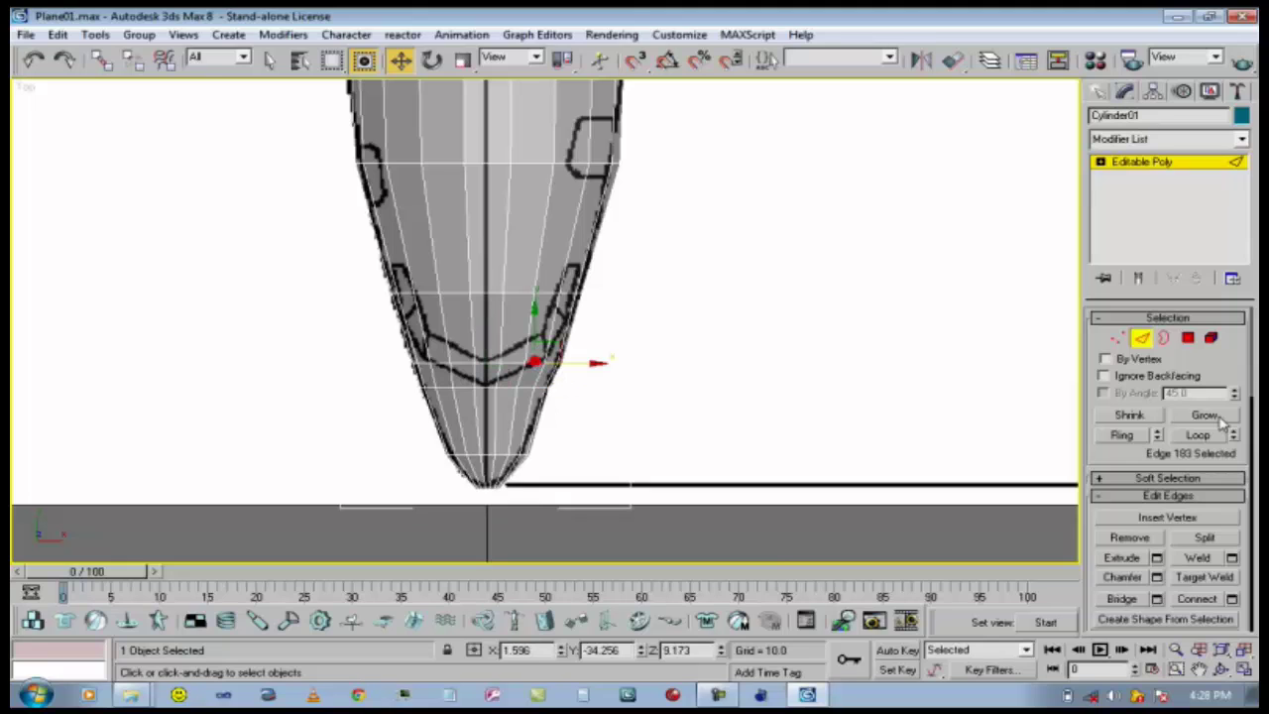
{"action": "left_click", "coordinate": [1212, 436]}
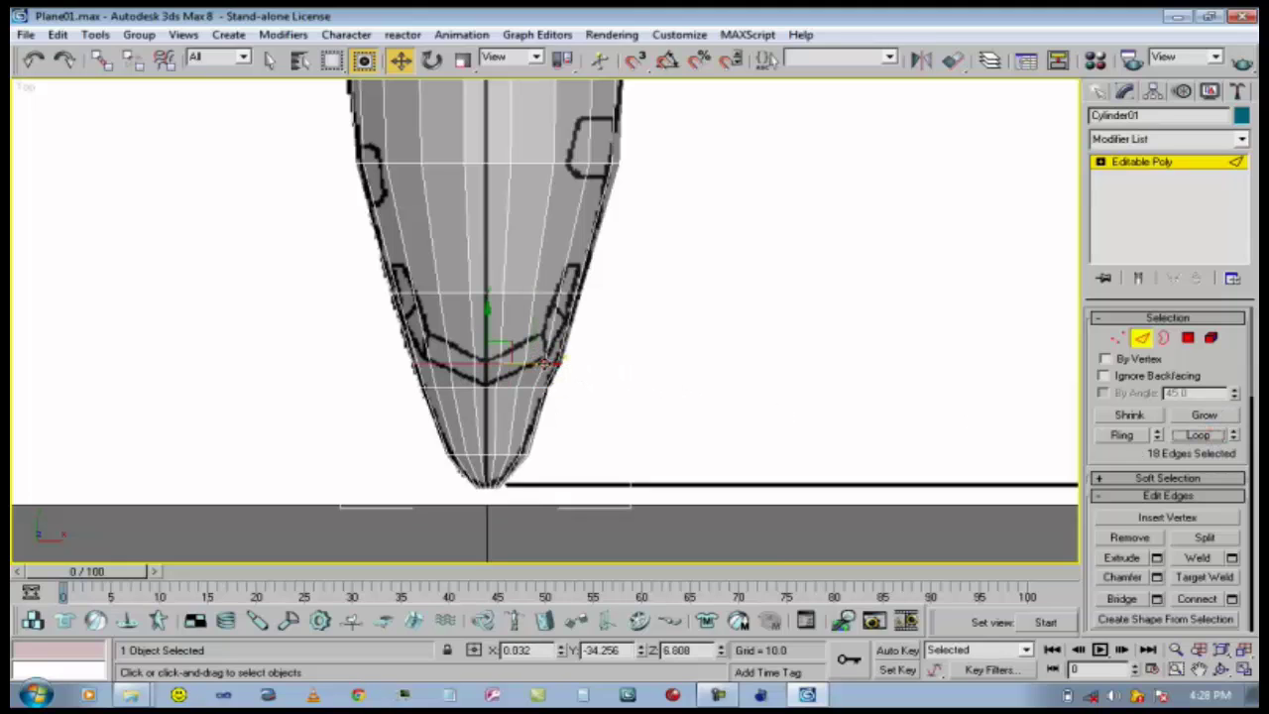
{"action": "left_click_drag", "start_coordinate": [543, 364], "coordinate": [547, 364]}
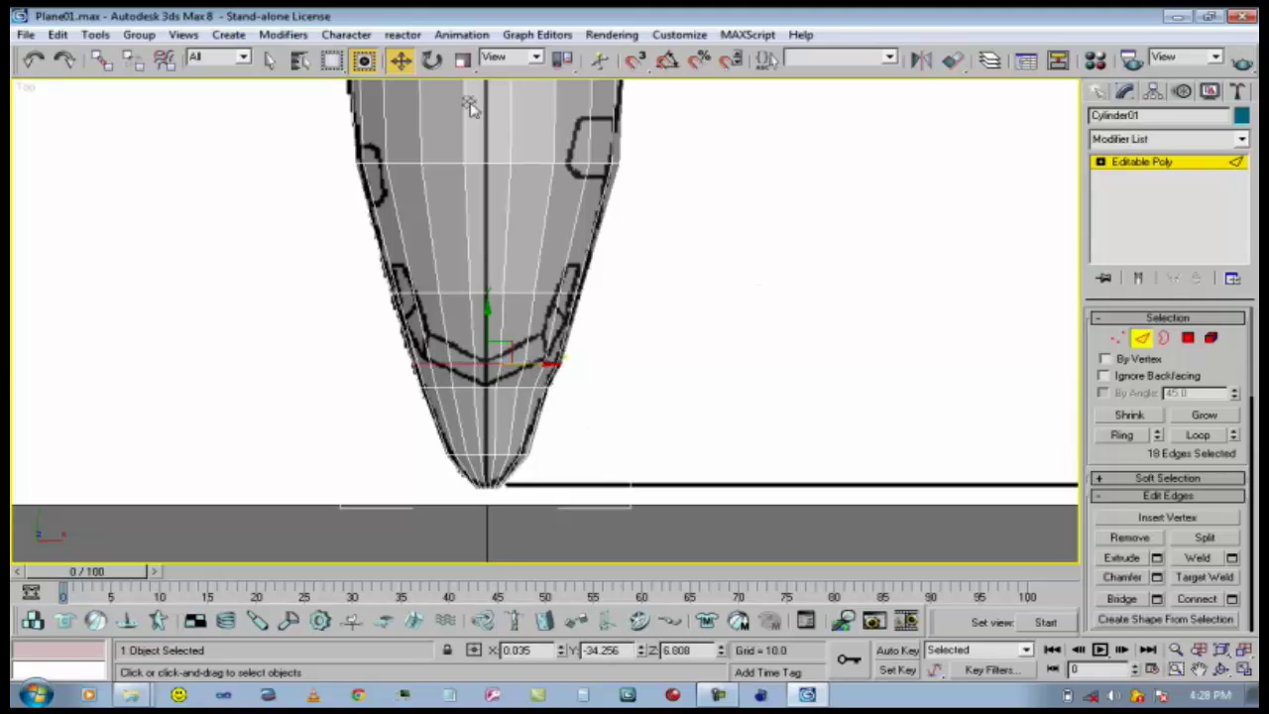
{"action": "left_click", "coordinate": [463, 61]}
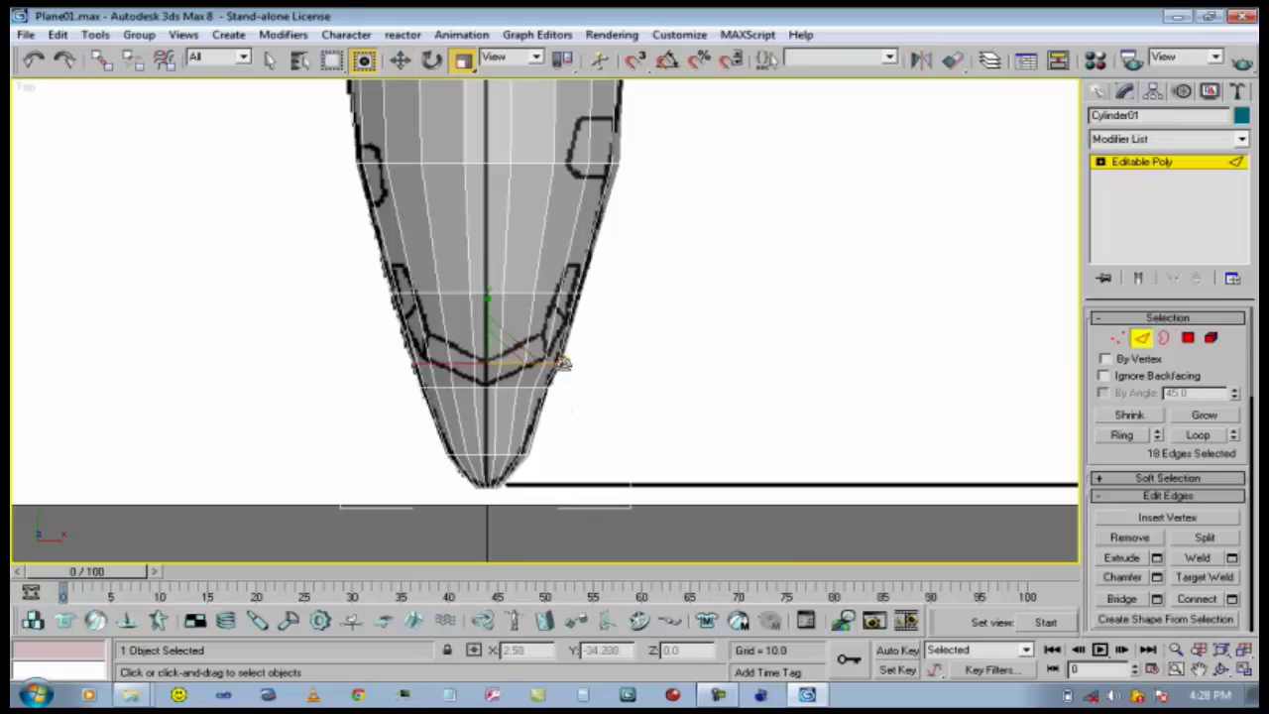
{"action": "left_click_drag", "start_coordinate": [561, 364], "coordinate": [561, 386]}
{"action": "left_click", "coordinate": [400, 60]}
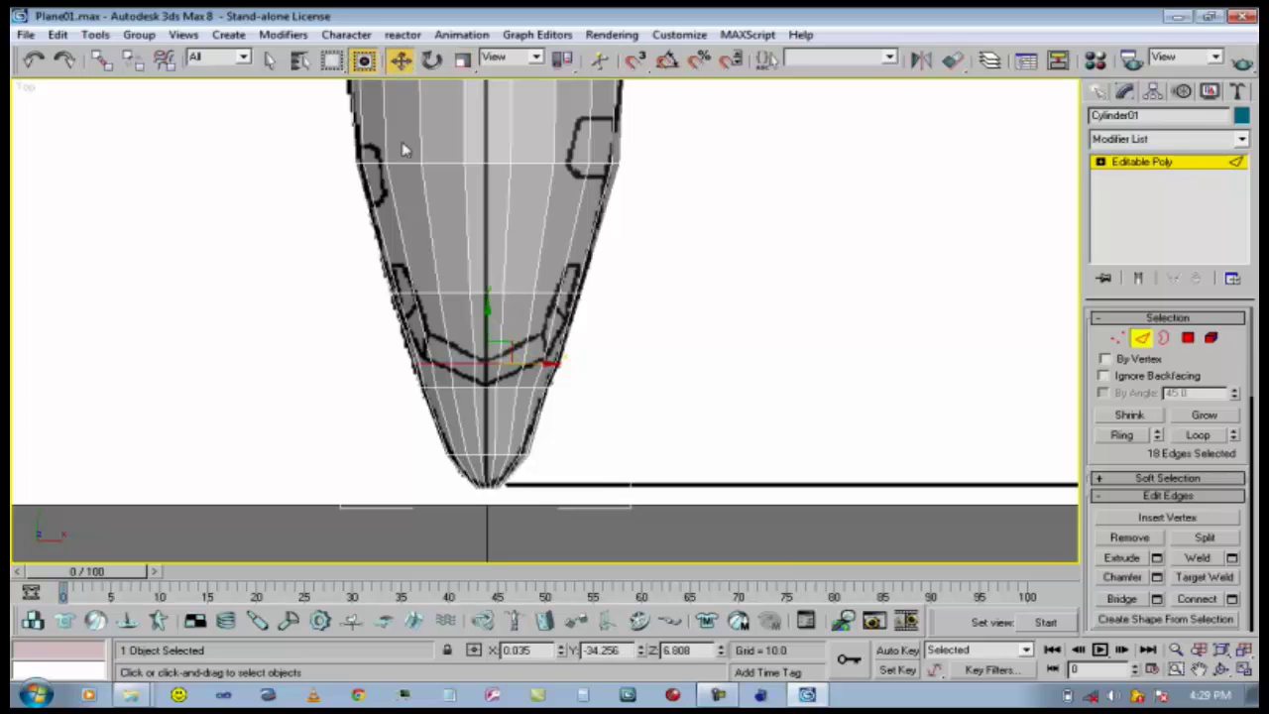
{"action": "left_click_drag", "start_coordinate": [533, 362], "coordinate": [528, 362]}
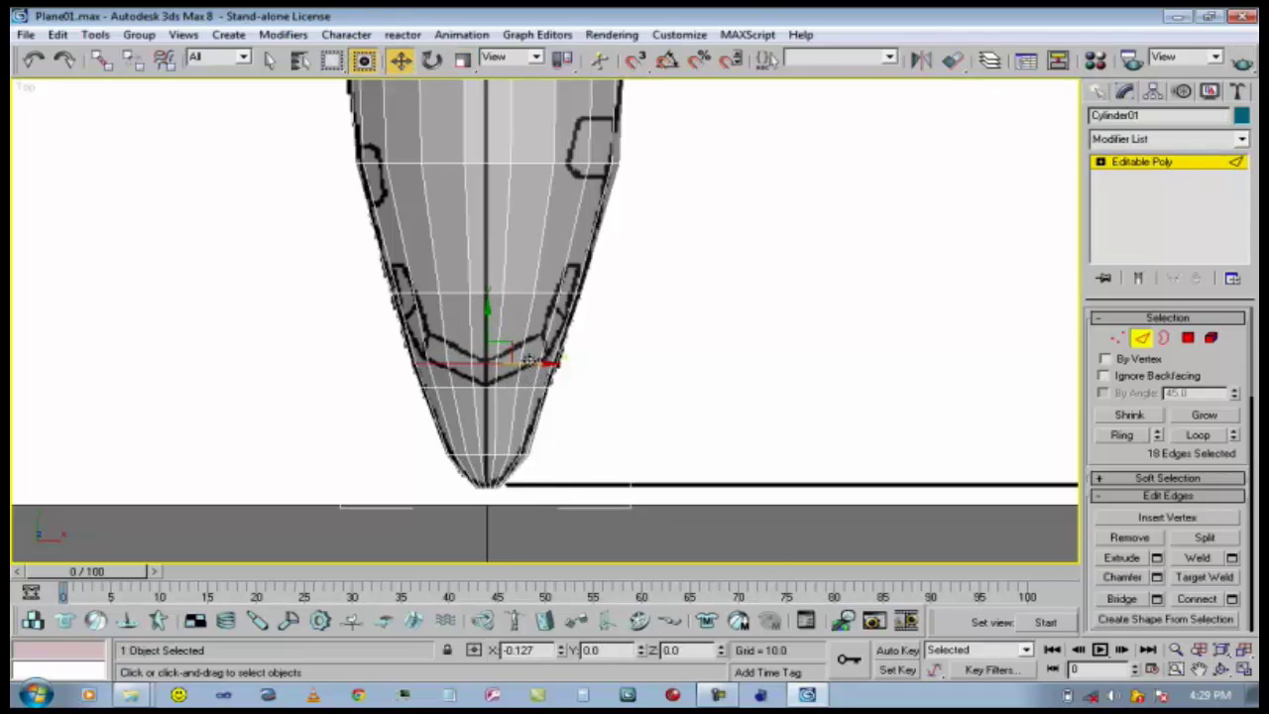
Move the edge loop nearest the nose tip by -0.127 along X, narrow it to the blueprint outline and clear the selection.
{"action": "left_click", "coordinate": [523, 454]}
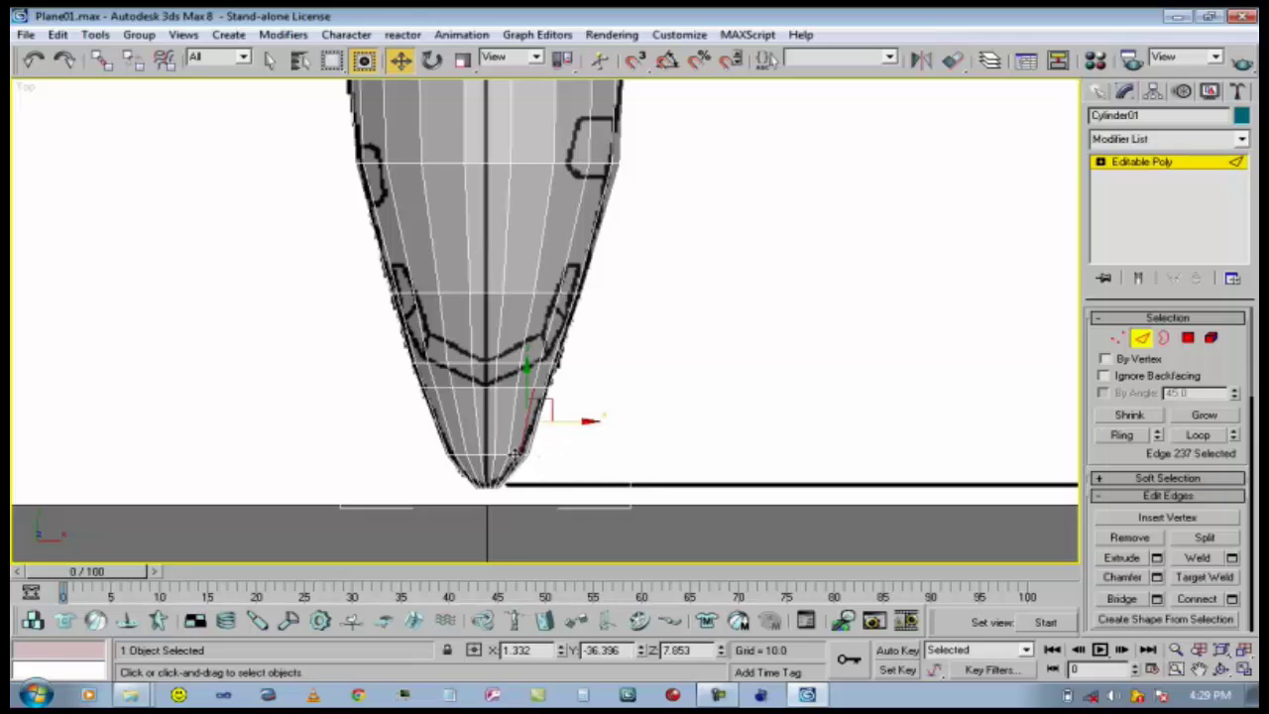
{"action": "left_click", "coordinate": [1191, 435]}
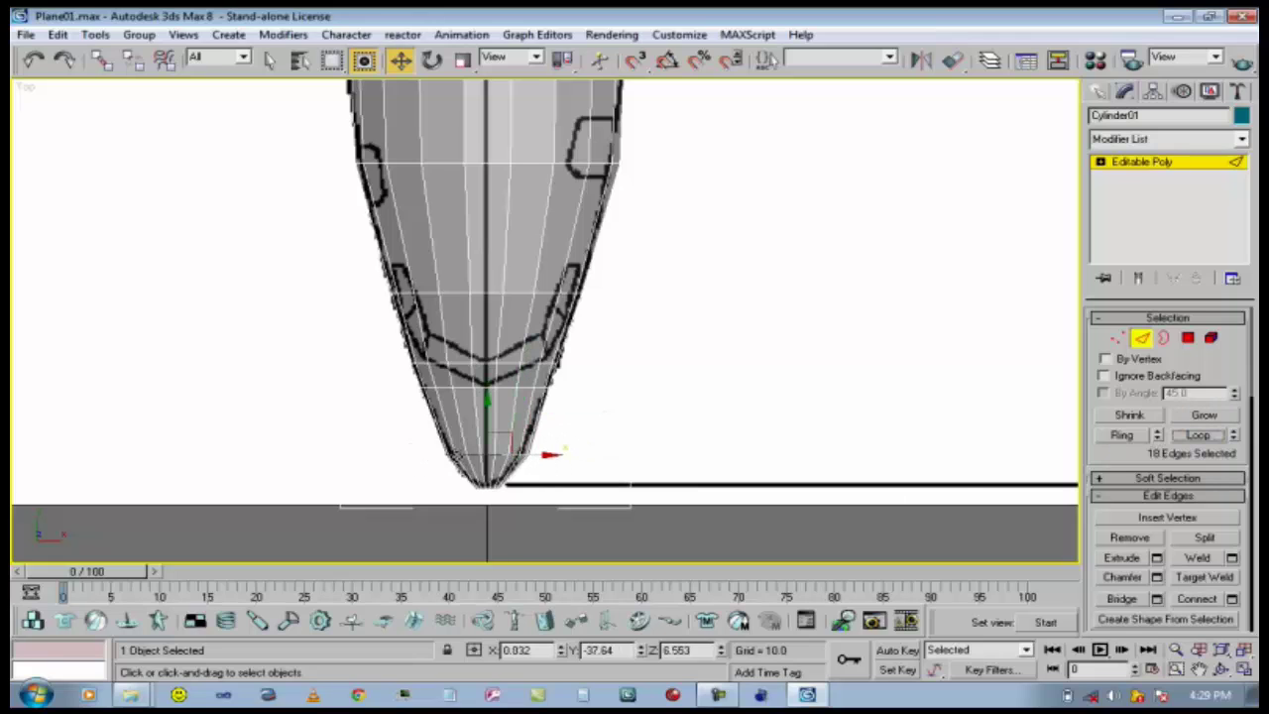
{"action": "left_click_drag", "start_coordinate": [536, 455], "coordinate": [532, 453]}
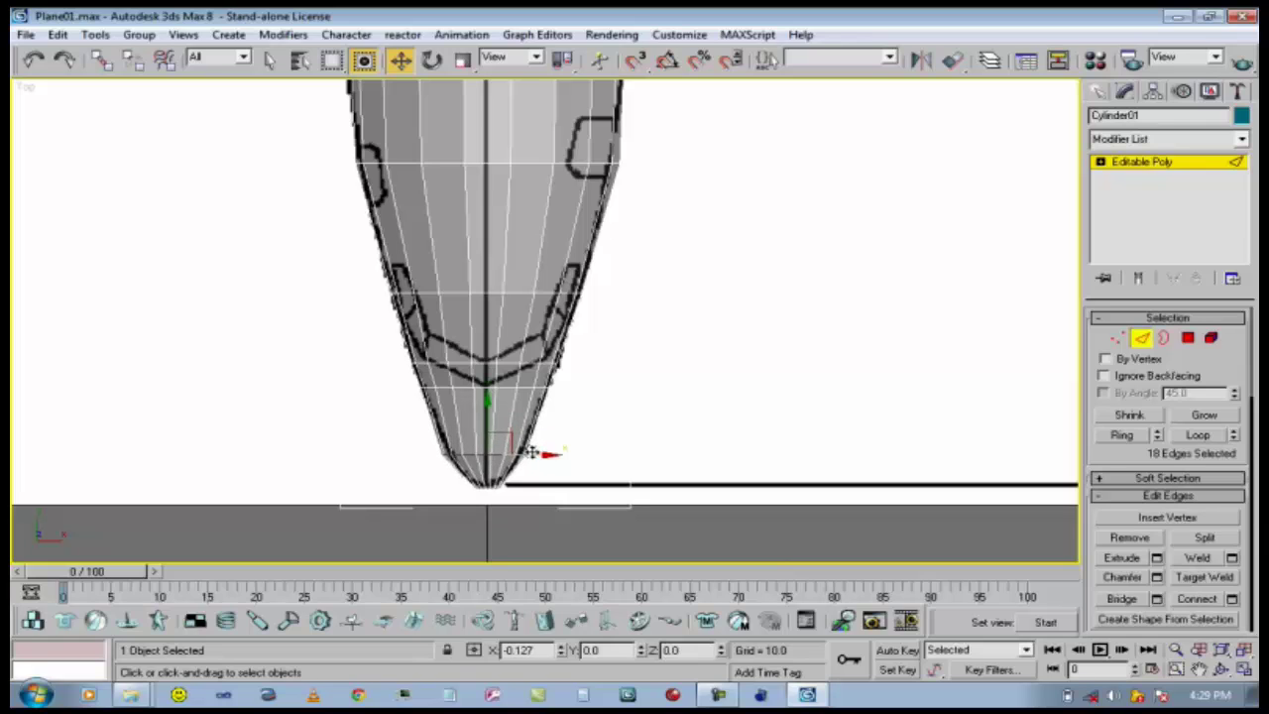
{"action": "left_click", "coordinate": [463, 59]}
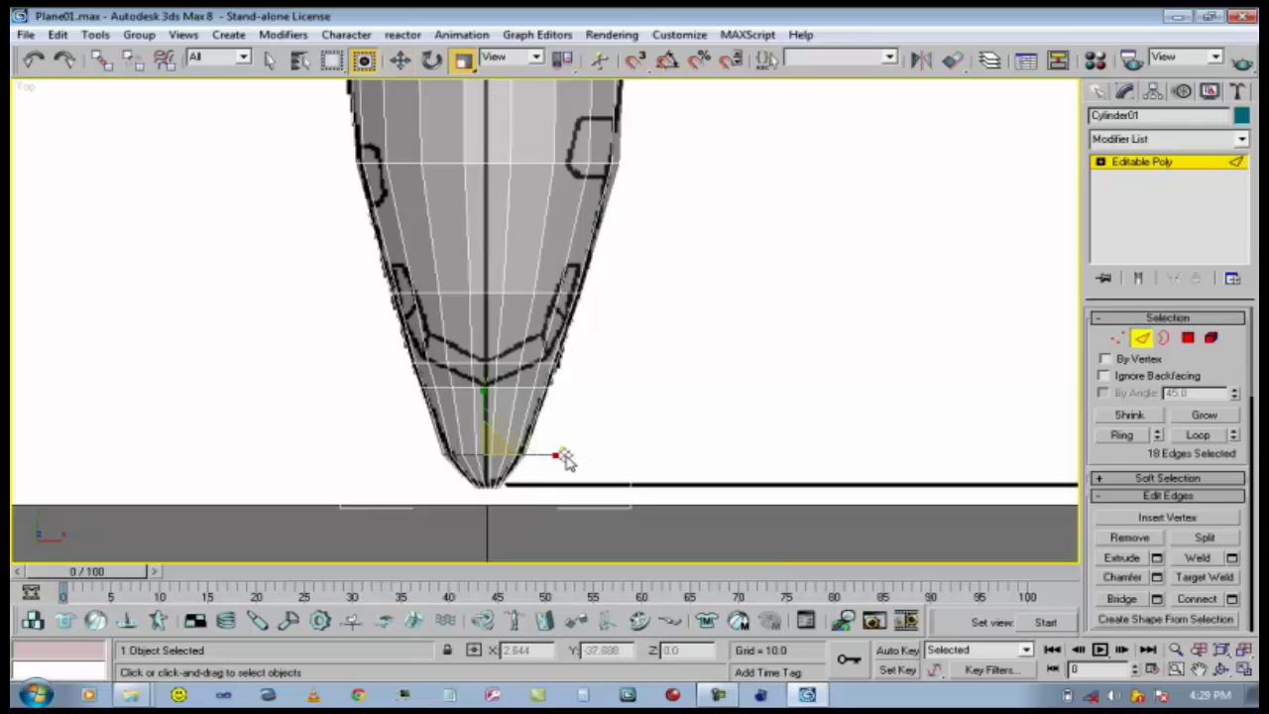
{"action": "left_click_drag", "start_coordinate": [563, 458], "coordinate": [549, 454]}
{"action": "left_click", "coordinate": [646, 429]}
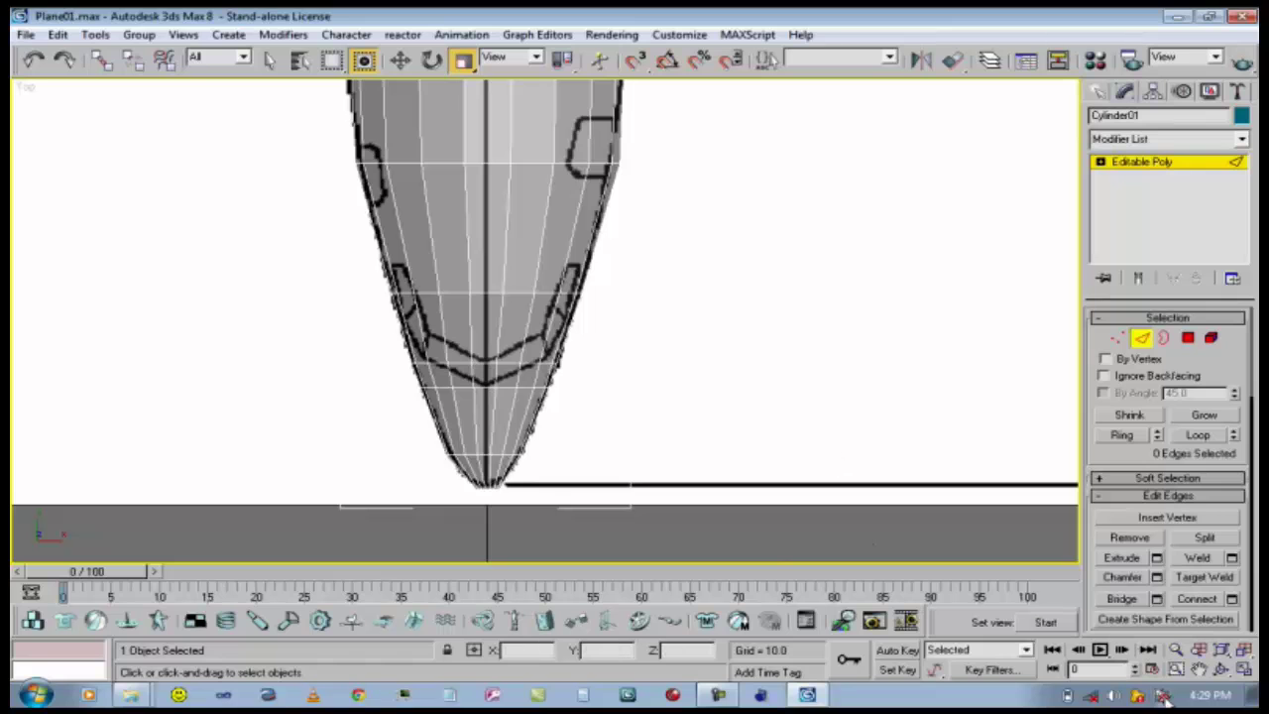
Inspect the whole fuselage against the blueprint planes from the top and from several perspective angles.
{"action": "left_click", "coordinate": [1198, 670]}
{"action": "left_click_drag", "start_coordinate": [772, 222], "coordinate": [762, 474]}
{"action": "scroll", "coordinate": [741, 345], "scroll_direction": "down", "scroll_amount": 6}
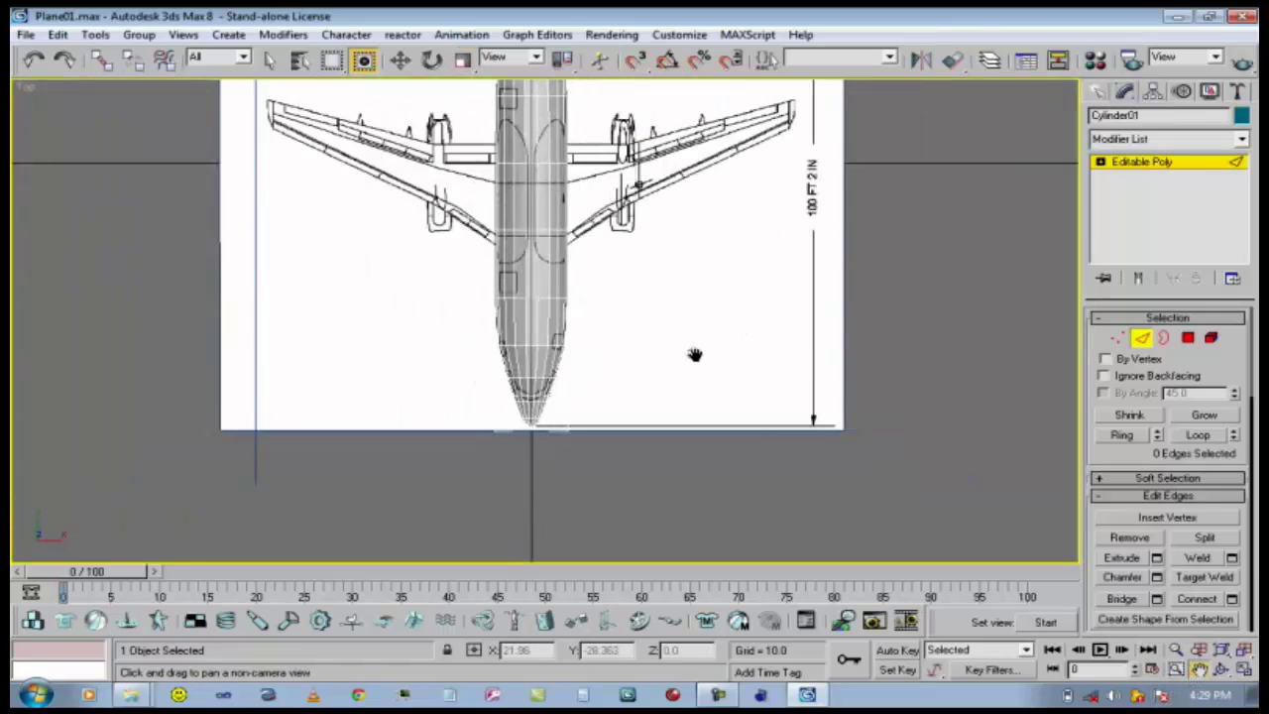
{"action": "left_click_drag", "start_coordinate": [582, 322], "coordinate": [565, 526]}
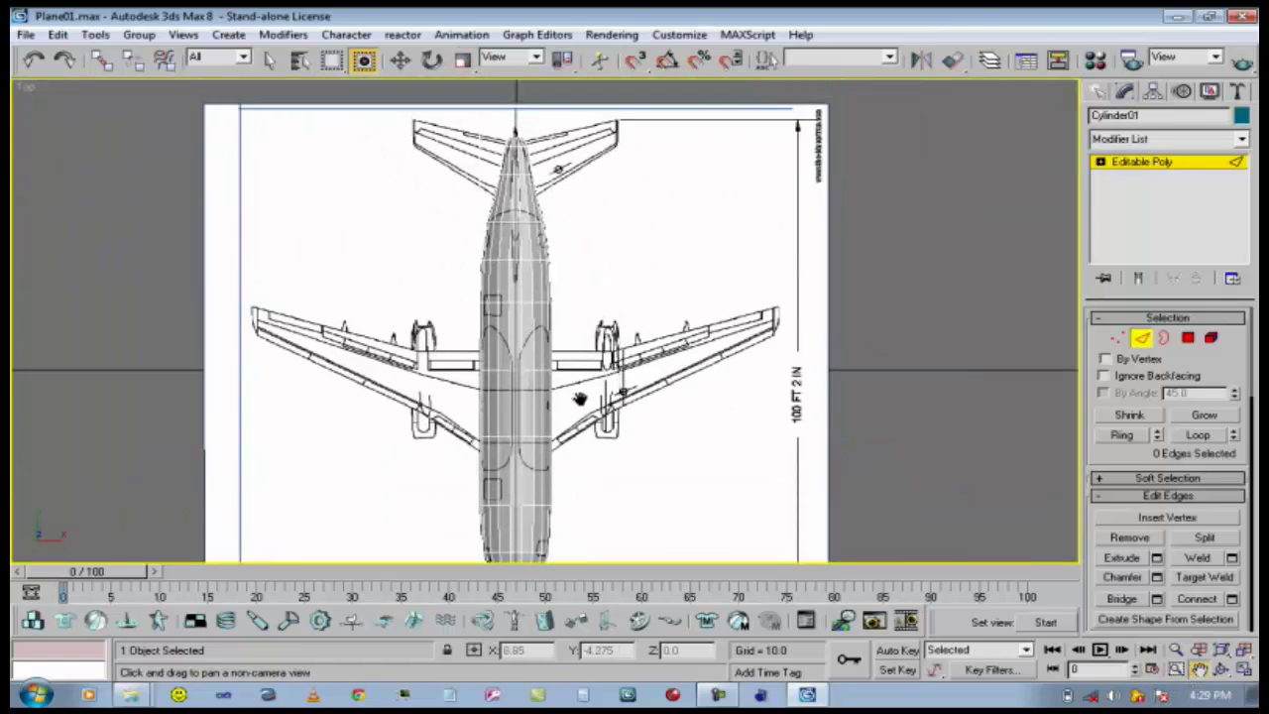
{"action": "key", "text": "p"}
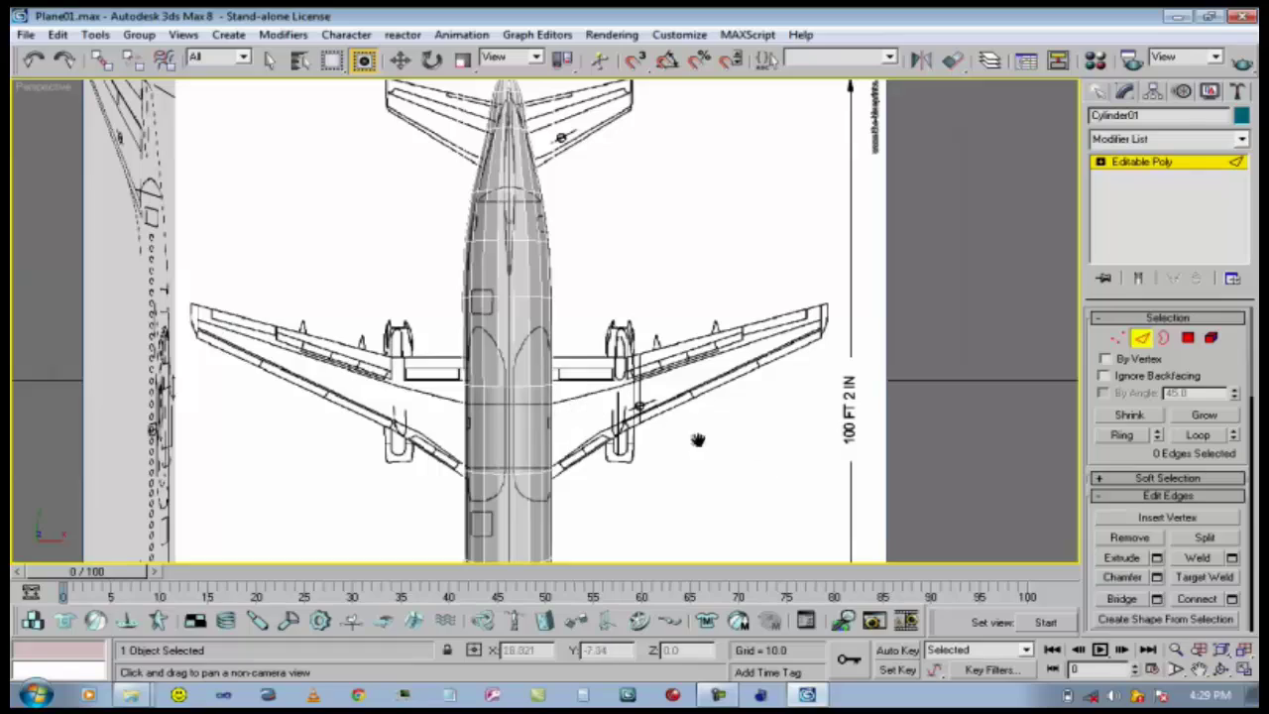
{"action": "left_click", "coordinate": [1221, 669]}
{"action": "left_click_drag", "start_coordinate": [528, 342], "coordinate": [498, 242]}
{"action": "left_click_drag", "start_coordinate": [483, 384], "coordinate": [631, 382]}
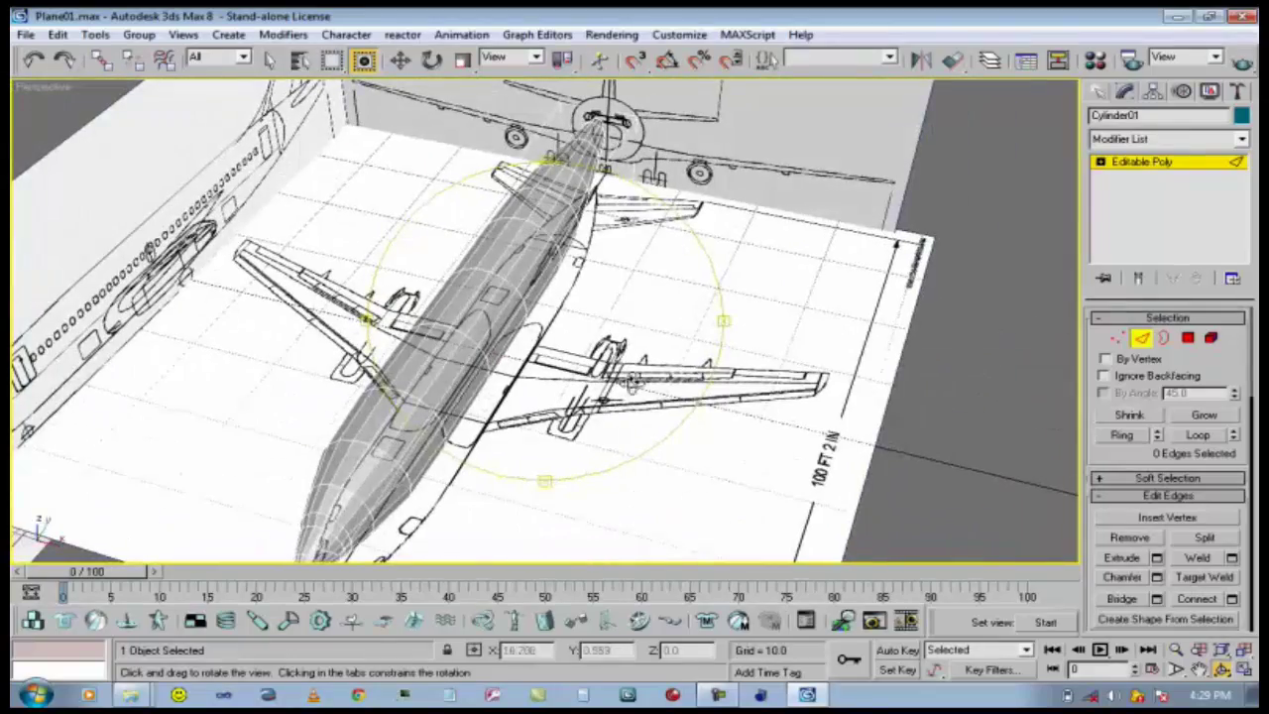
{"action": "left_click_drag", "start_coordinate": [529, 320], "coordinate": [536, 372]}
{"action": "left_click_drag", "start_coordinate": [603, 352], "coordinate": [575, 280]}
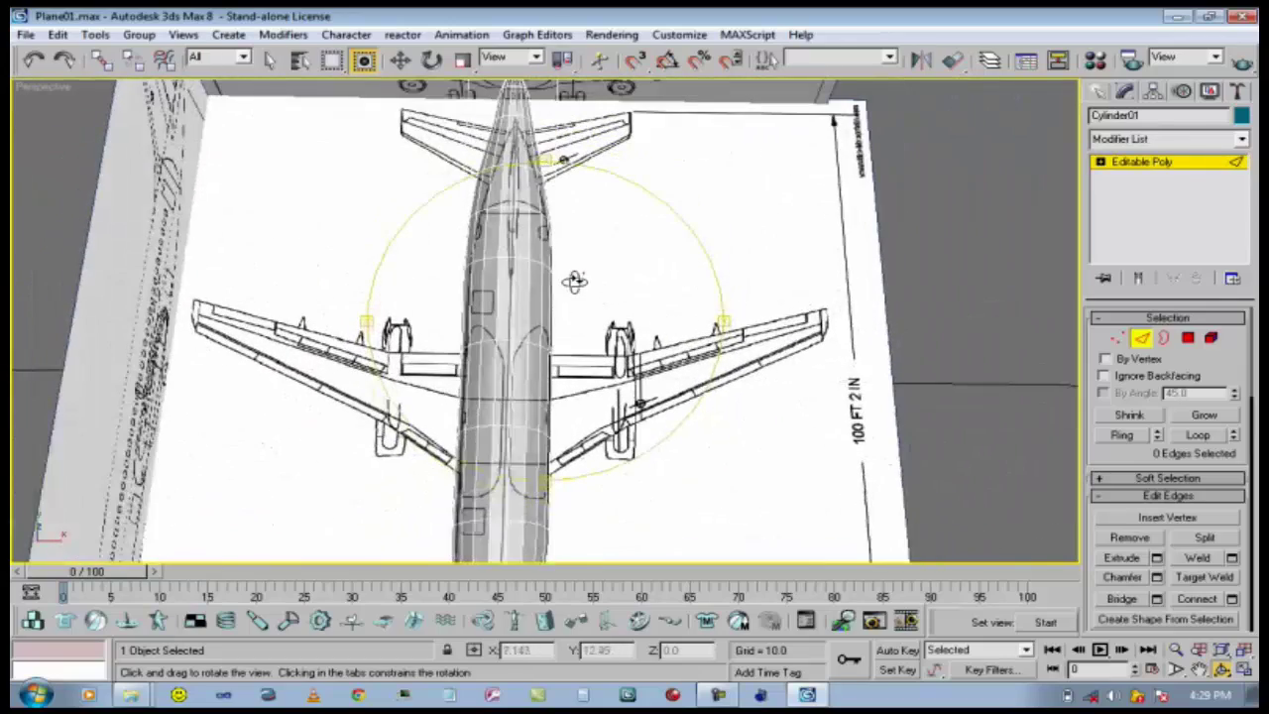
{"action": "scroll", "coordinate": [564, 294], "scroll_direction": "down", "scroll_amount": 3}
{"action": "left_click_drag", "start_coordinate": [524, 394], "coordinate": [587, 384]}
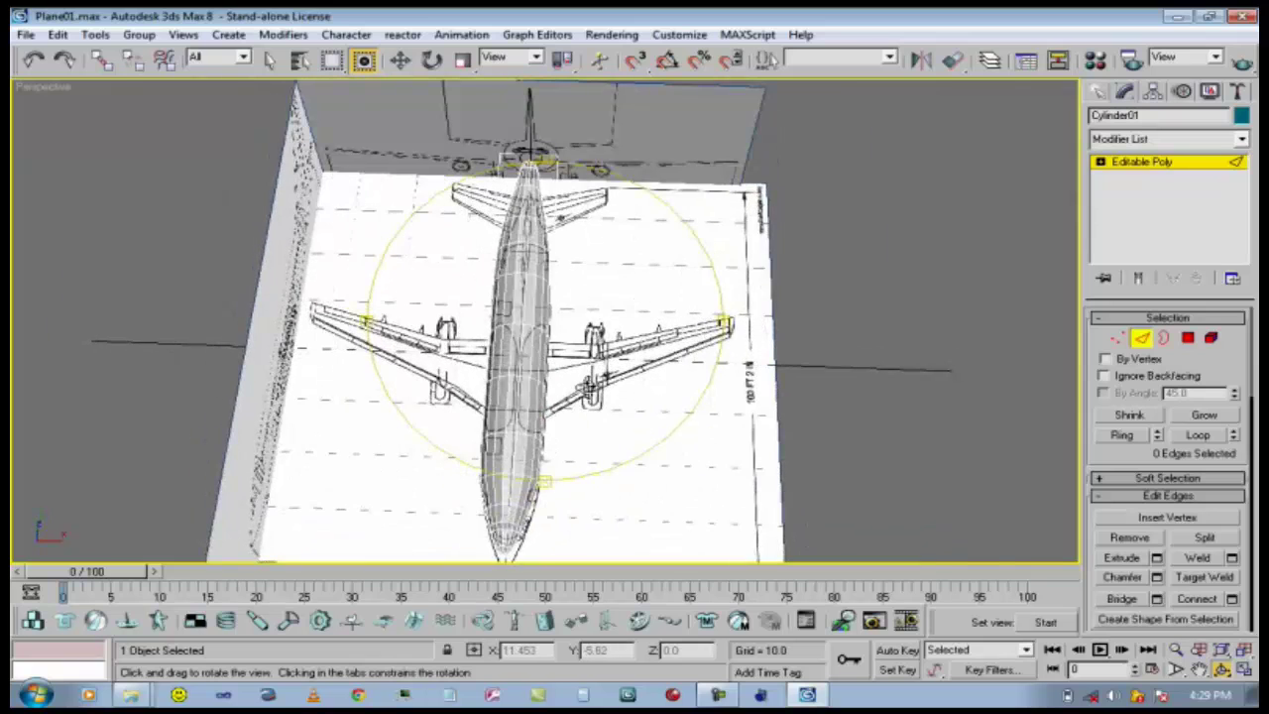
Examine the fuselage up close in perspective around the wings and the tail section.
{"action": "scroll", "coordinate": [589, 387], "scroll_direction": "up", "scroll_amount": 5}
{"action": "left_click", "coordinate": [1200, 670]}
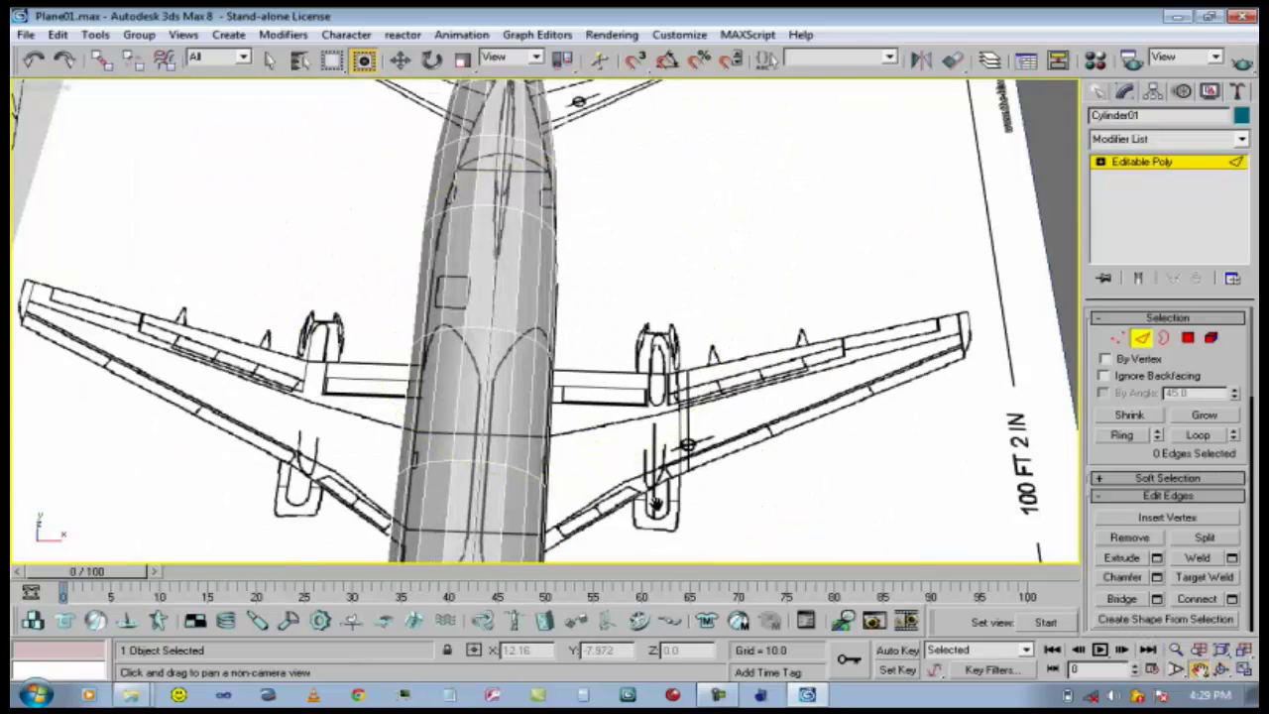
{"action": "left_click_drag", "start_coordinate": [657, 504], "coordinate": [706, 433]}
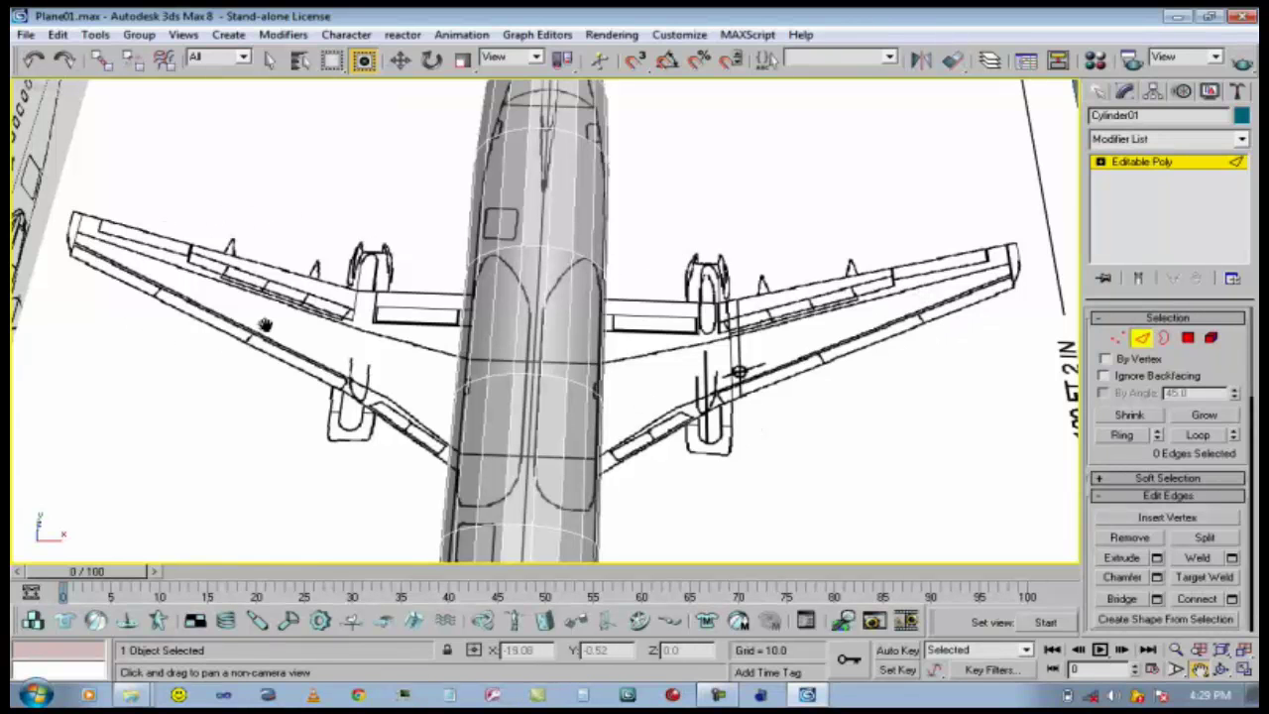
{"action": "left_click_drag", "start_coordinate": [595, 138], "coordinate": [692, 523]}
{"action": "scroll", "coordinate": [573, 351], "scroll_direction": "up", "scroll_amount": 4}
{"action": "left_click_drag", "start_coordinate": [667, 386], "coordinate": [655, 384]}
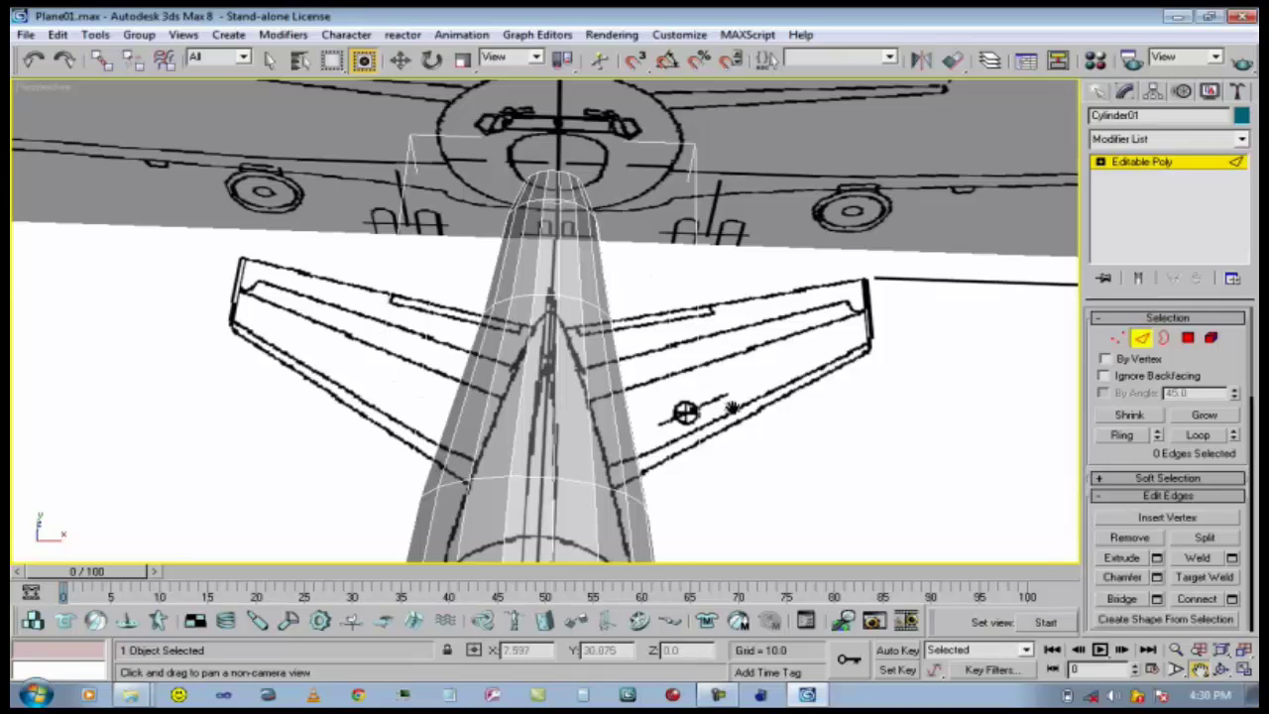
Examine the fuselage mesh along its length against the top-view blueprint, from the tail past the wings to the nose.
{"action": "scroll", "coordinate": [694, 318], "scroll_direction": "down", "scroll_amount": 6}
{"action": "scroll", "coordinate": [697, 257], "scroll_direction": "up", "scroll_amount": 3}
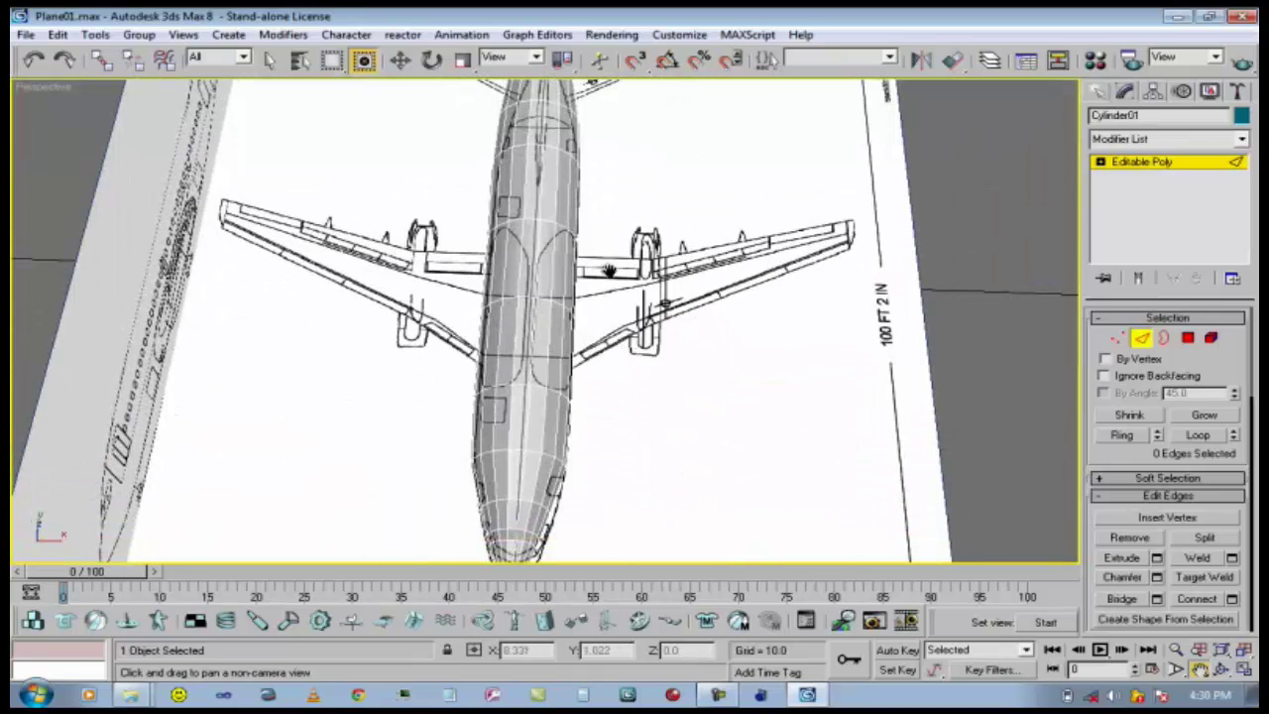
{"action": "left_click_drag", "start_coordinate": [619, 349], "coordinate": [617, 253]}
{"action": "left_click_drag", "start_coordinate": [608, 302], "coordinate": [508, 365]}
{"action": "scroll", "coordinate": [601, 377], "scroll_direction": "up", "scroll_amount": 5}
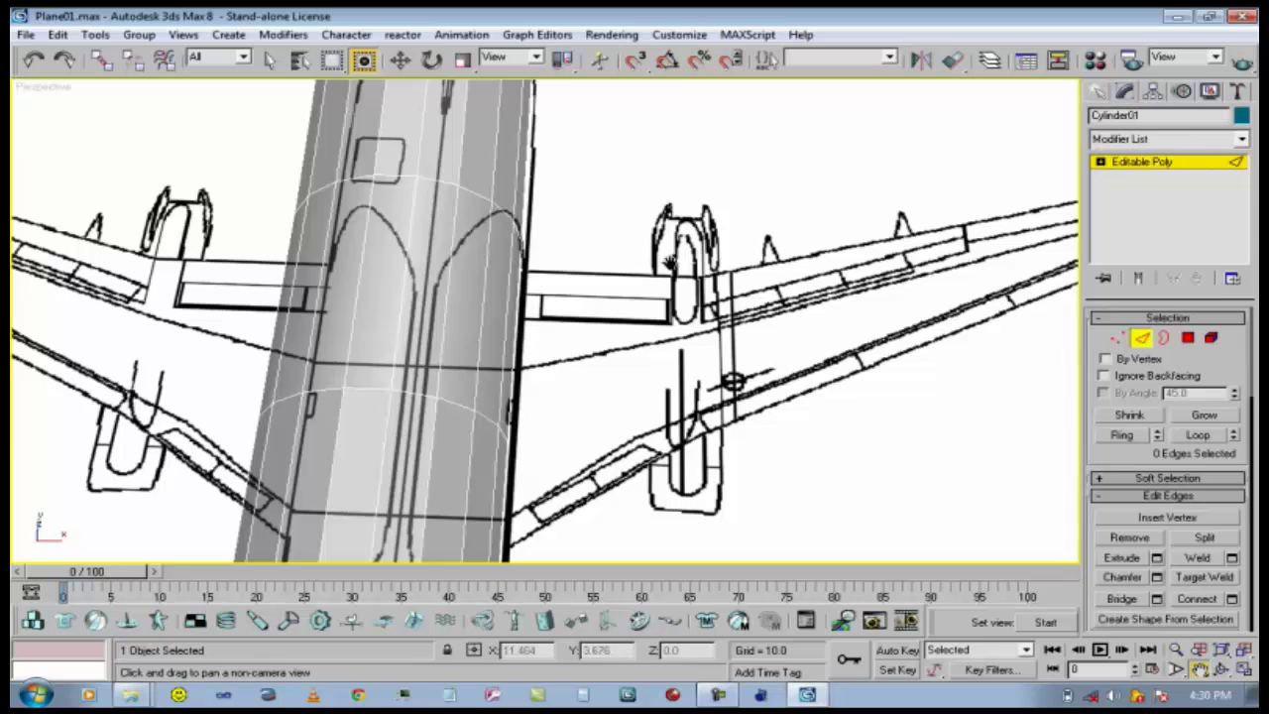
{"action": "left_click_drag", "start_coordinate": [671, 259], "coordinate": [1028, 247]}
{"action": "left_click_drag", "start_coordinate": [784, 253], "coordinate": [557, 513]}
{"action": "left_click_drag", "start_coordinate": [548, 269], "coordinate": [603, 138]}
{"action": "left_click_drag", "start_coordinate": [615, 426], "coordinate": [601, 221]}
{"action": "key", "text": "z"}
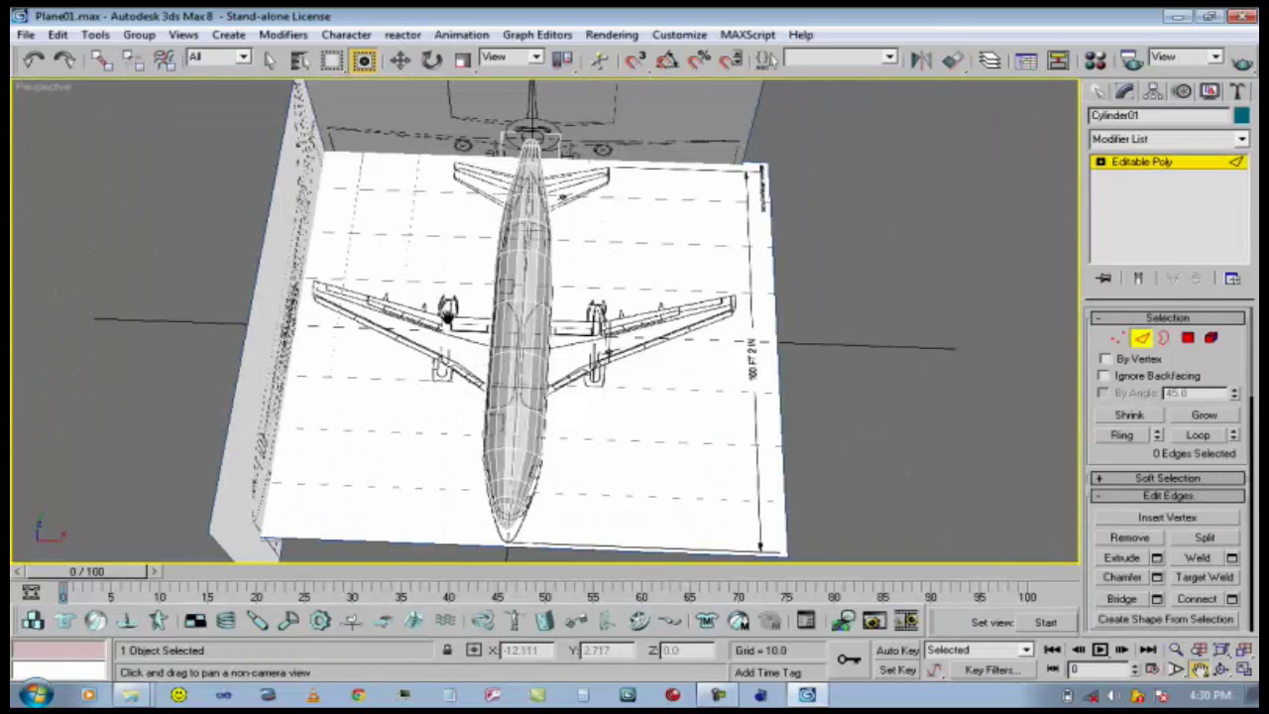
{"action": "left_click_drag", "start_coordinate": [507, 404], "coordinate": [529, 318]}
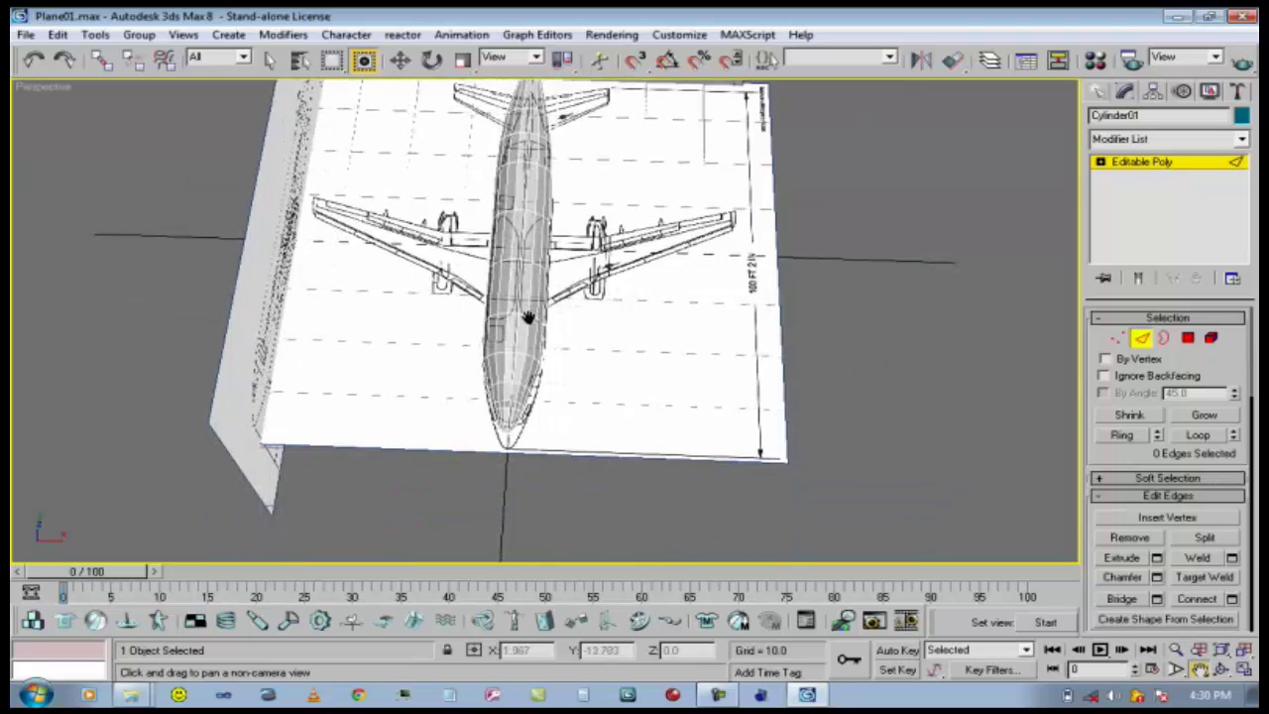
{"action": "scroll", "coordinate": [527, 300], "scroll_direction": "up", "scroll_amount": 10}
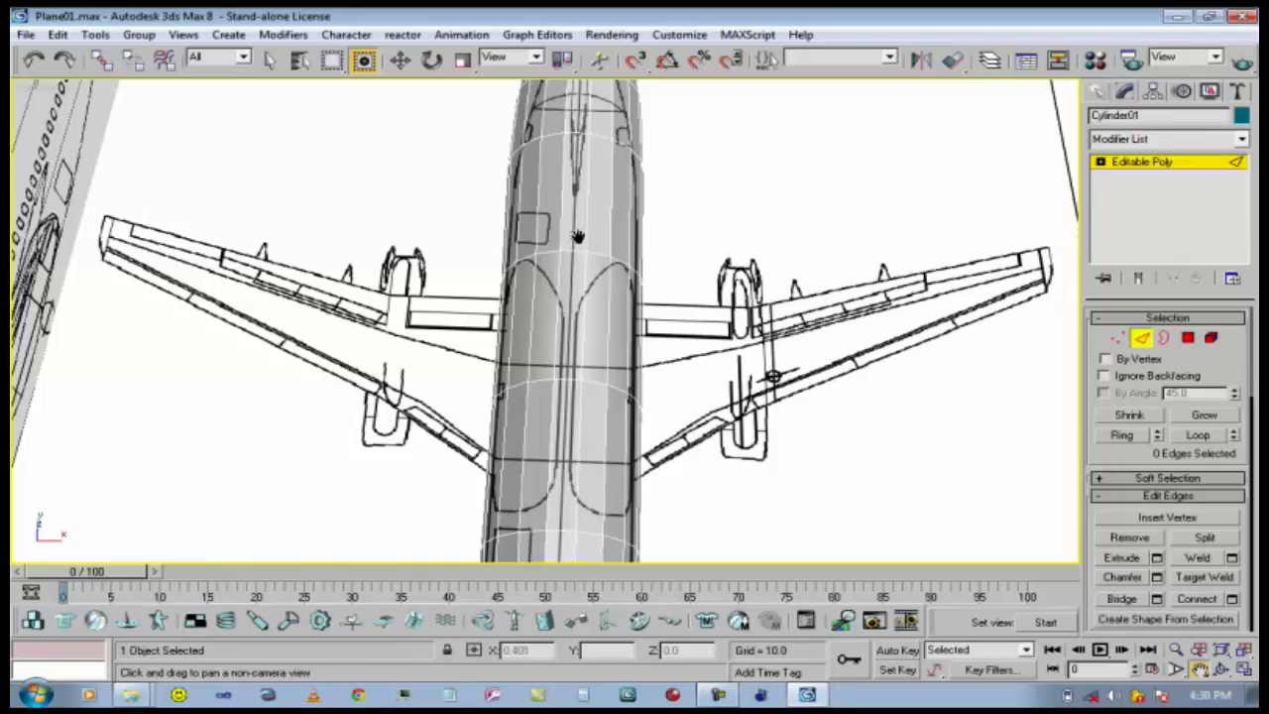
{"action": "scroll", "coordinate": [578, 237], "scroll_direction": "down", "scroll_amount": 8}
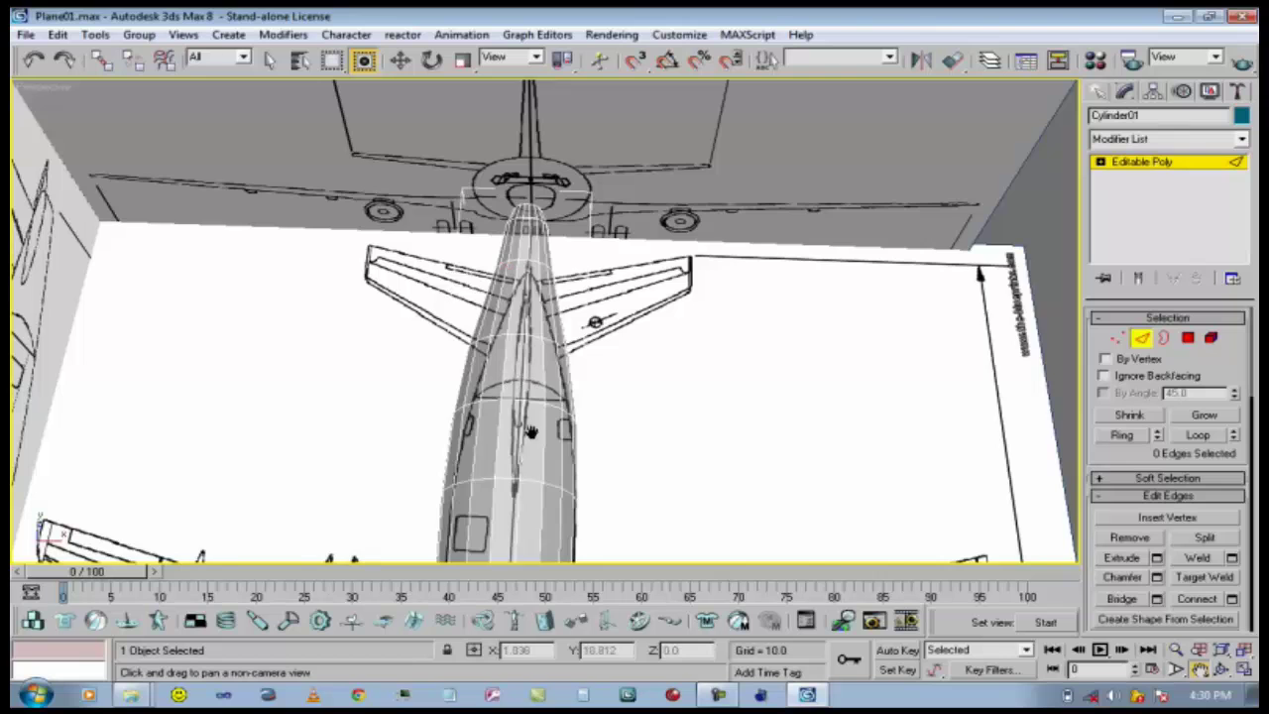
{"action": "left_click_drag", "start_coordinate": [531, 432], "coordinate": [533, 297]}
{"action": "scroll", "coordinate": [533, 353], "scroll_direction": "down", "scroll_amount": 5}
{"action": "left_click_drag", "start_coordinate": [533, 404], "coordinate": [504, 297]}
{"action": "scroll", "coordinate": [518, 404], "scroll_direction": "up", "scroll_amount": 3}
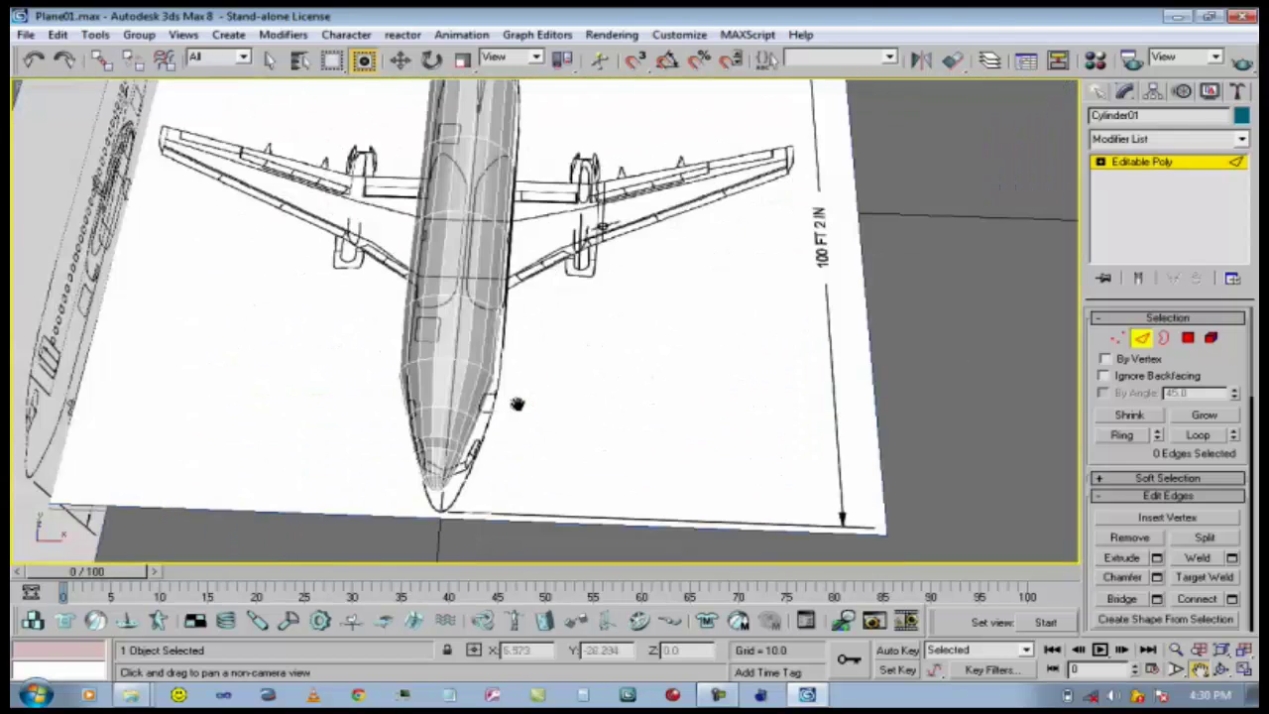
{"action": "left_click_drag", "start_coordinate": [481, 383], "coordinate": [488, 417]}
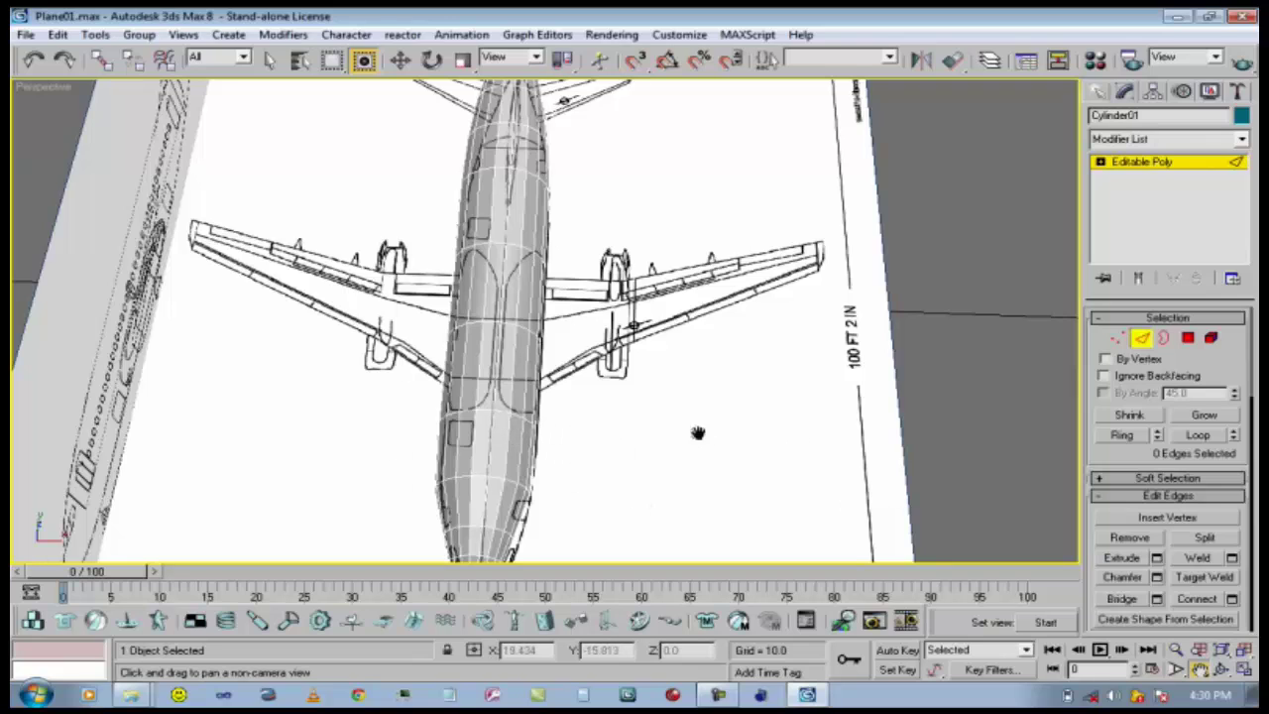
Inspect the fuselage nose and its cross-section rings from the front in the perspective view.
{"action": "left_click", "coordinate": [1221, 669]}
{"action": "left_click_drag", "start_coordinate": [514, 299], "coordinate": [526, 351]}
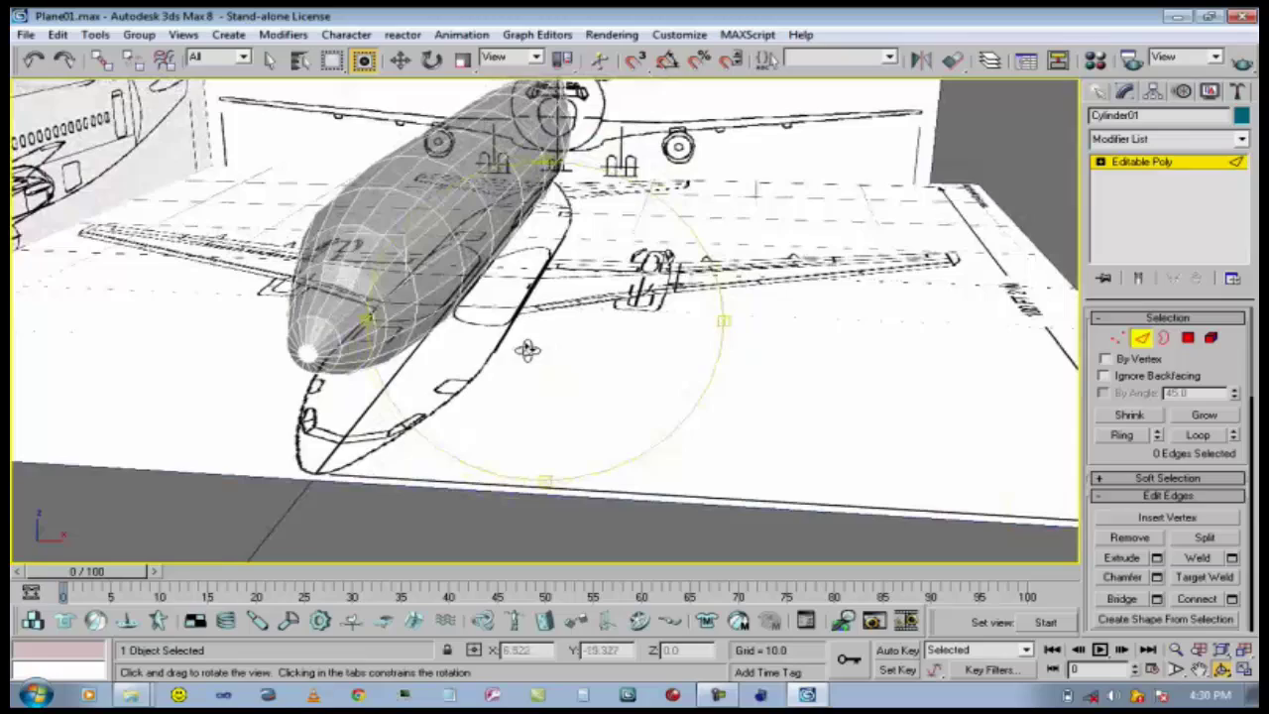
{"action": "left_click", "coordinate": [1198, 670]}
{"action": "left_click_drag", "start_coordinate": [666, 263], "coordinate": [748, 248]}
{"action": "left_click_drag", "start_coordinate": [796, 336], "coordinate": [798, 337]}
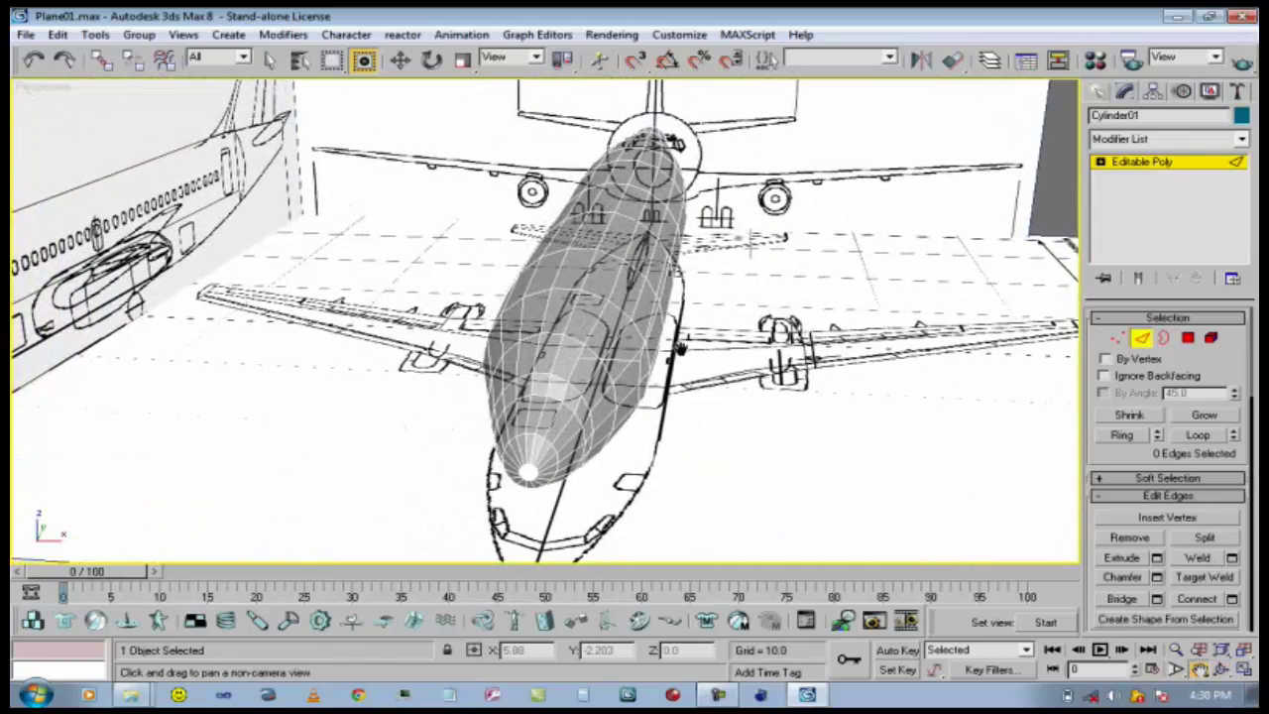
{"action": "mouse_move", "coordinate": [682, 349]}
{"action": "left_mouse_down"}
{"action": "mouse_move", "coordinate": [754, 335]}
{"action": "mouse_move", "coordinate": [668, 332]}
{"action": "left_mouse_up"}
{"action": "scroll", "coordinate": [697, 337], "scroll_direction": "up", "scroll_amount": 3}
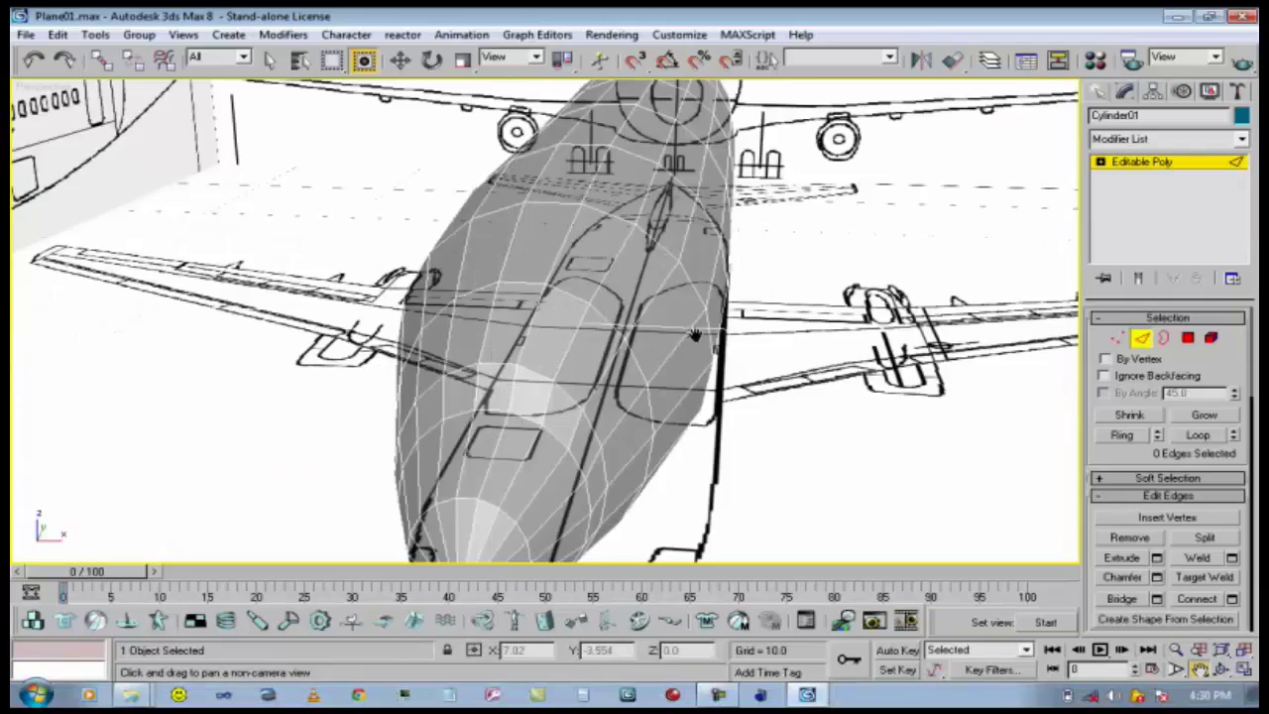
{"action": "scroll", "coordinate": [707, 337], "scroll_direction": "up", "scroll_amount": 2}
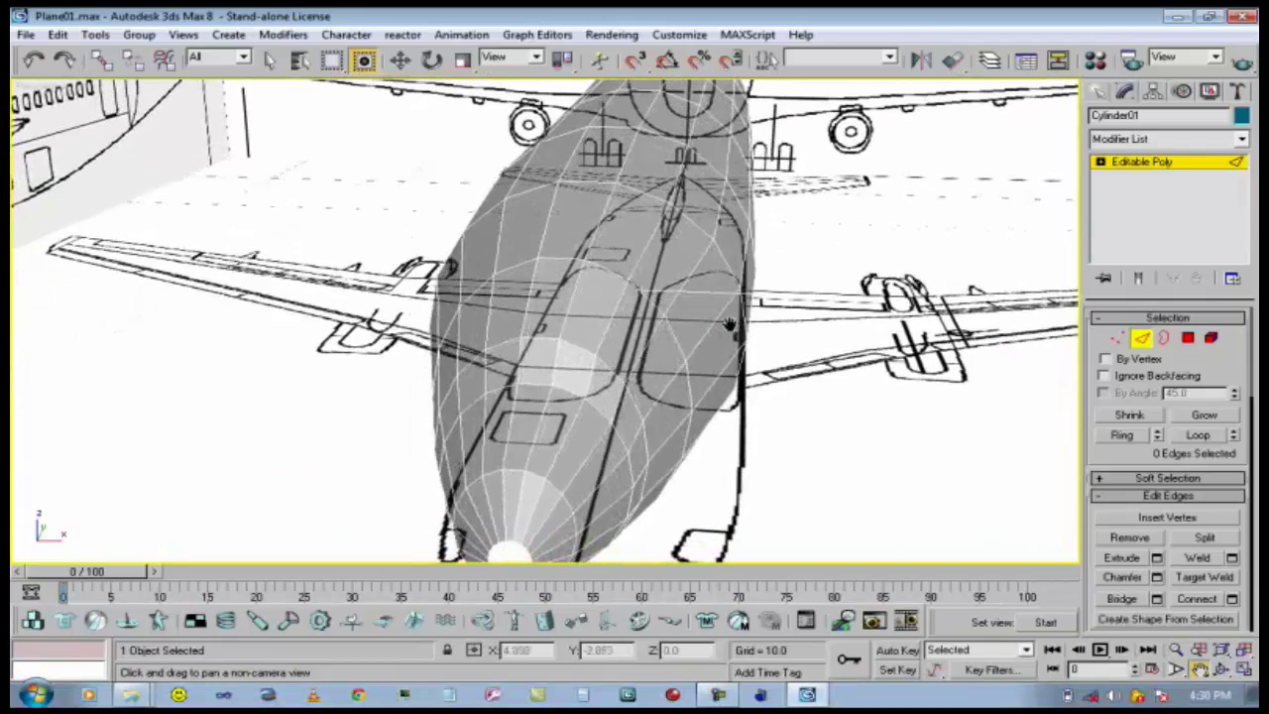
{"action": "left_click", "coordinate": [1222, 671]}
{"action": "left_click_drag", "start_coordinate": [663, 445], "coordinate": [603, 416]}
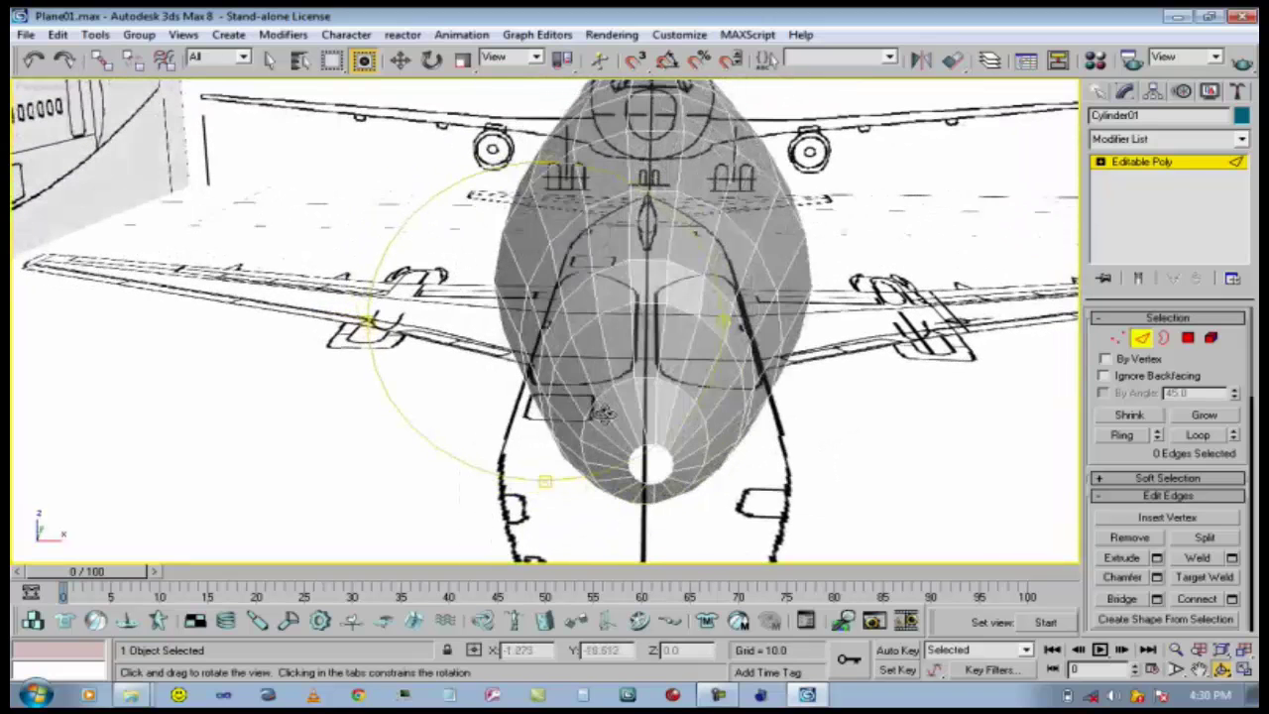
Select a cross-section edge on the upper centre of the fuselage behind the nose and check it from the front.
{"action": "left_click", "coordinate": [399, 60]}
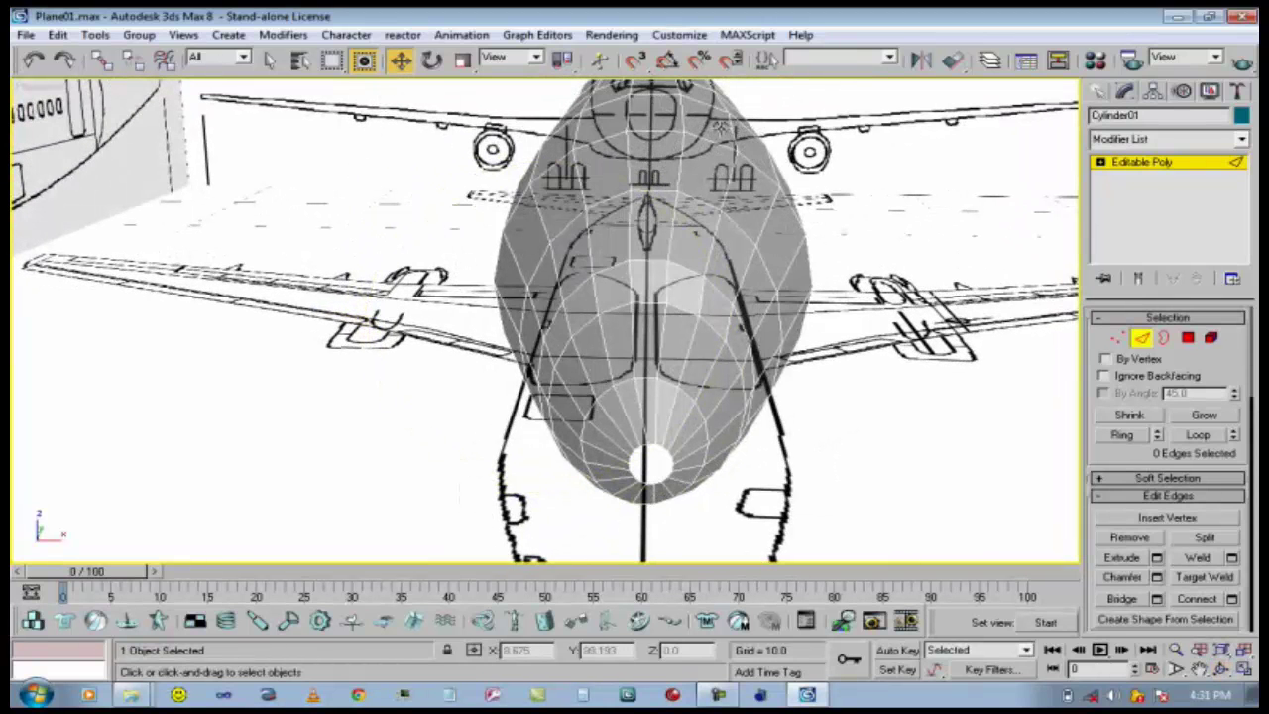
{"action": "left_click", "coordinate": [664, 133]}
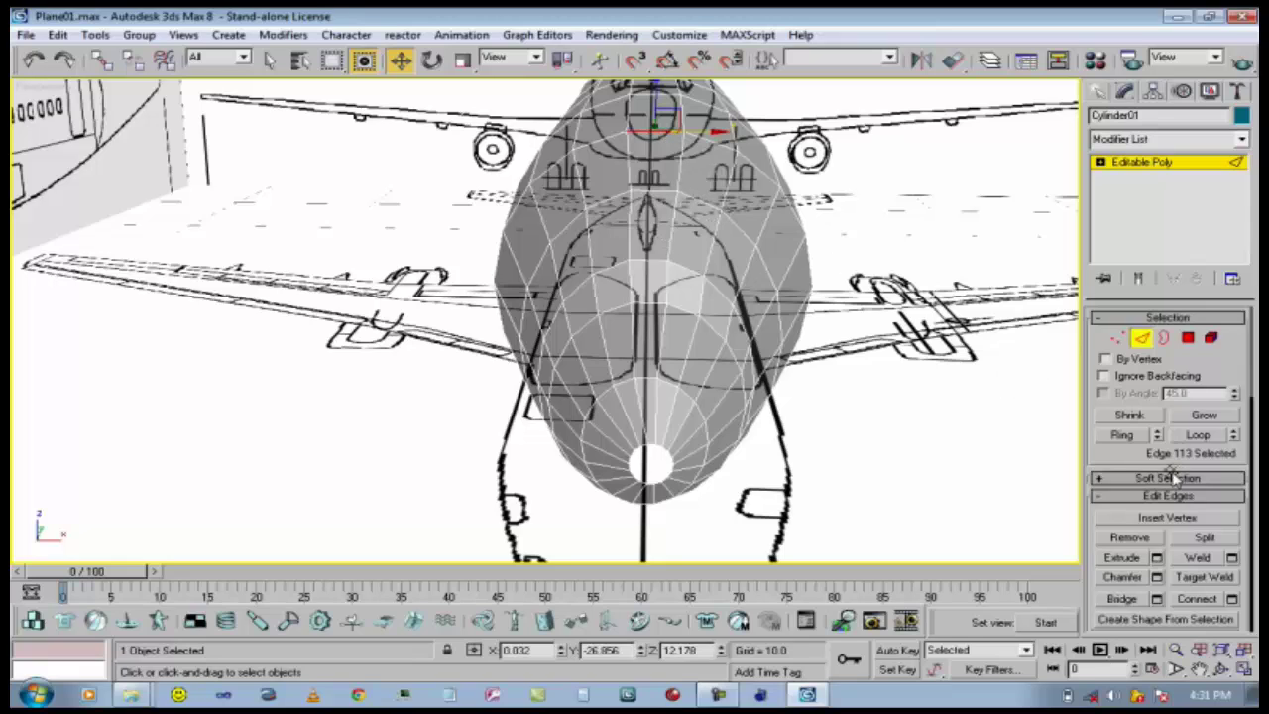
{"action": "scroll", "coordinate": [1120, 464], "scroll_direction": "down", "scroll_amount": 1}
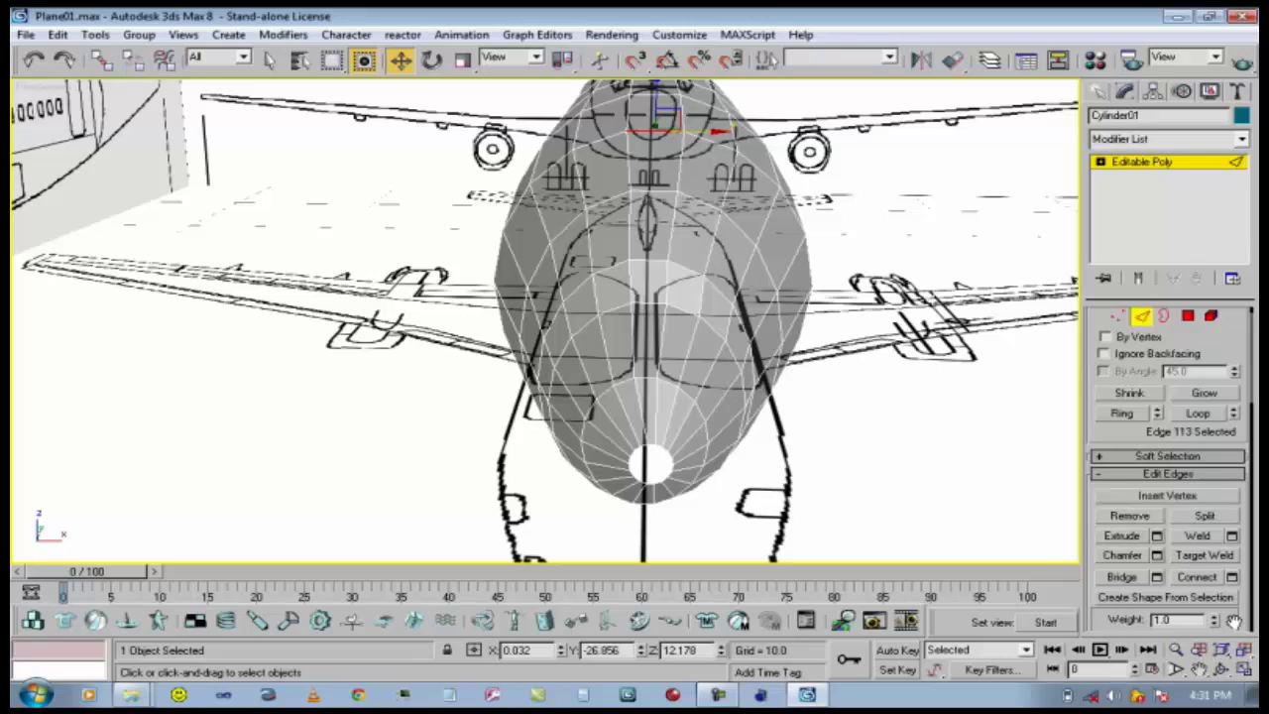
{"action": "left_click", "coordinate": [1223, 670]}
{"action": "mouse_move", "coordinate": [634, 376]}
{"action": "left_mouse_down"}
{"action": "mouse_move", "coordinate": [566, 368]}
{"action": "mouse_move", "coordinate": [629, 371]}
{"action": "mouse_move", "coordinate": [615, 372]}
{"action": "left_mouse_up"}
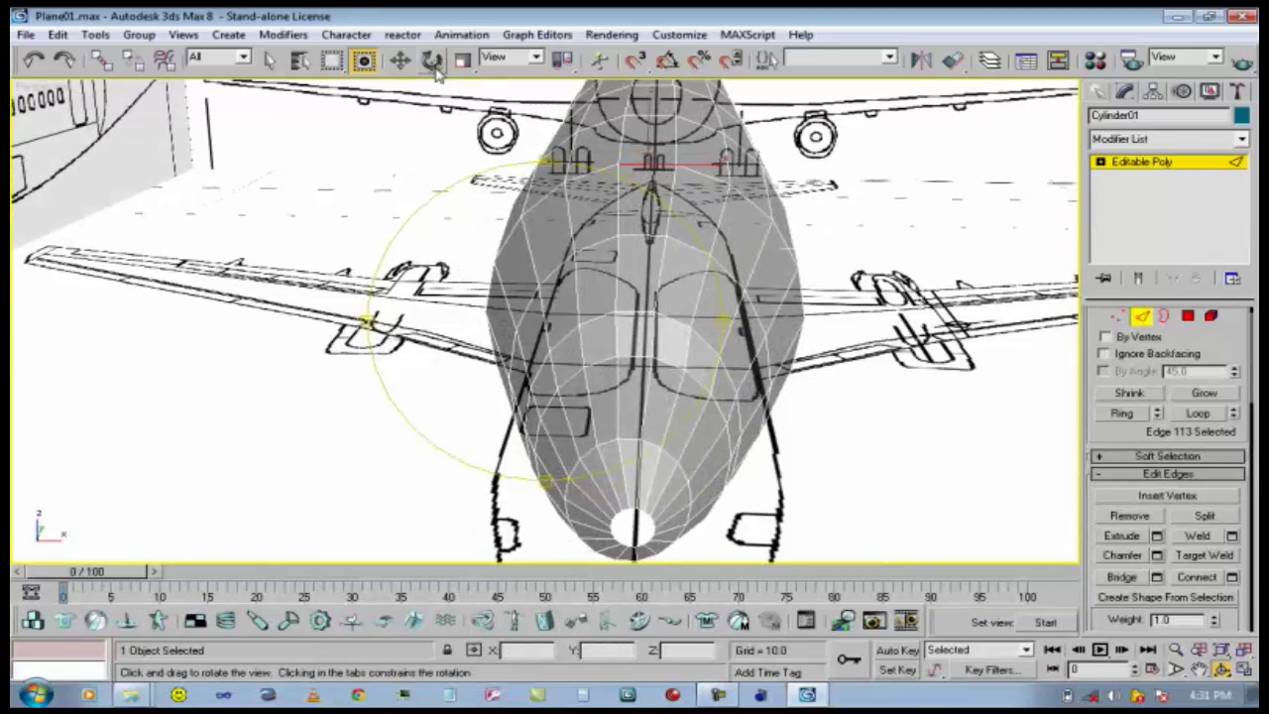
{"action": "left_click", "coordinate": [399, 60]}
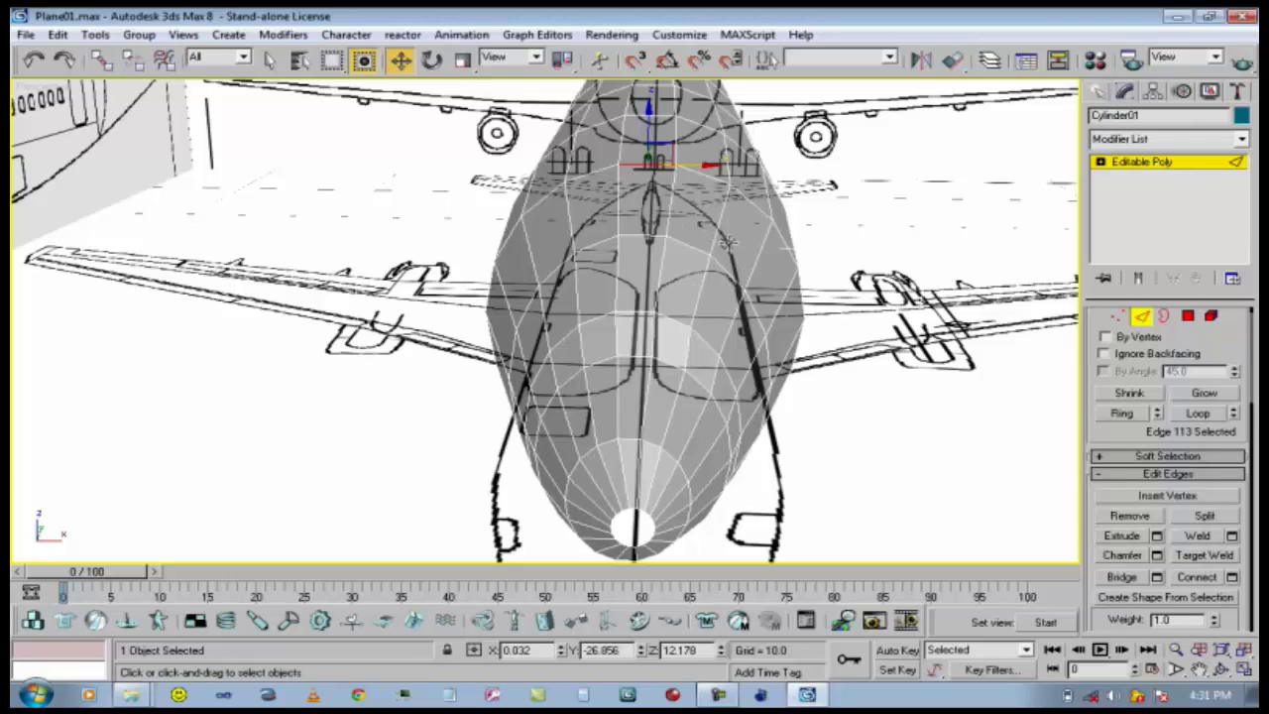
{"action": "left_click", "coordinate": [633, 218]}
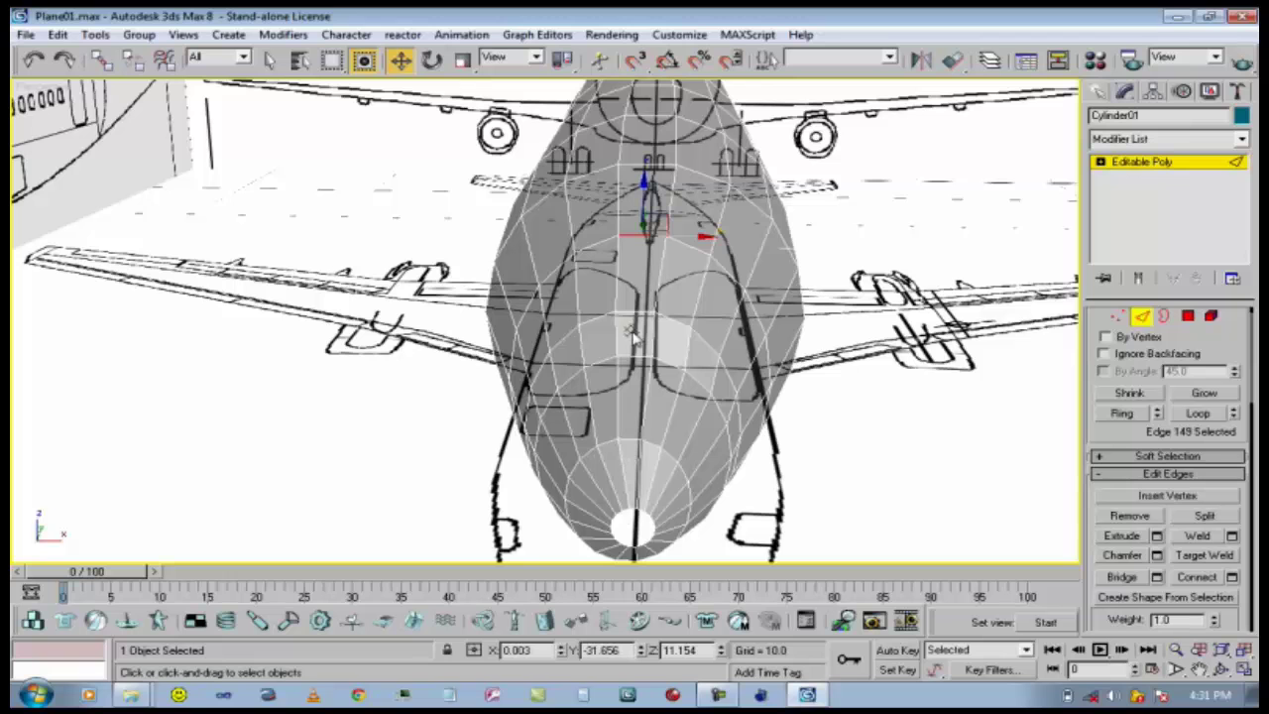
{"action": "left_click", "coordinate": [1222, 670]}
{"action": "left_click_drag", "start_coordinate": [621, 392], "coordinate": [617, 363]}
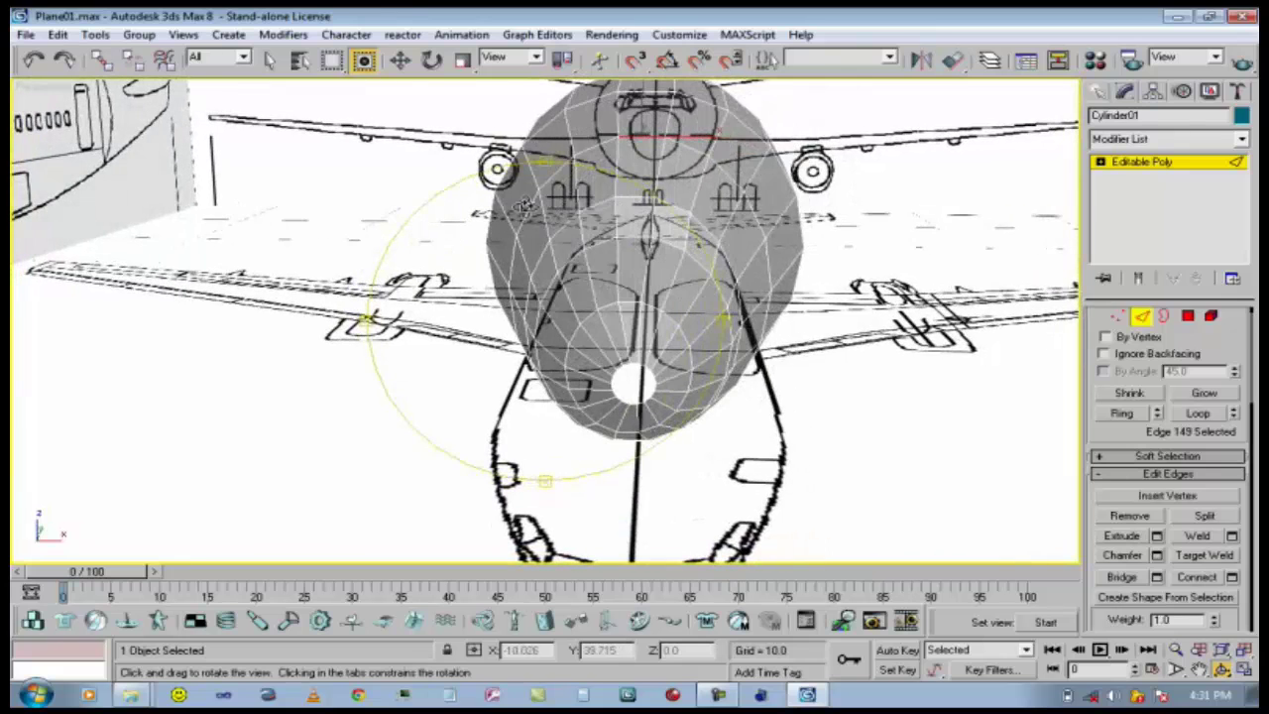
{"action": "left_click", "coordinate": [400, 61]}
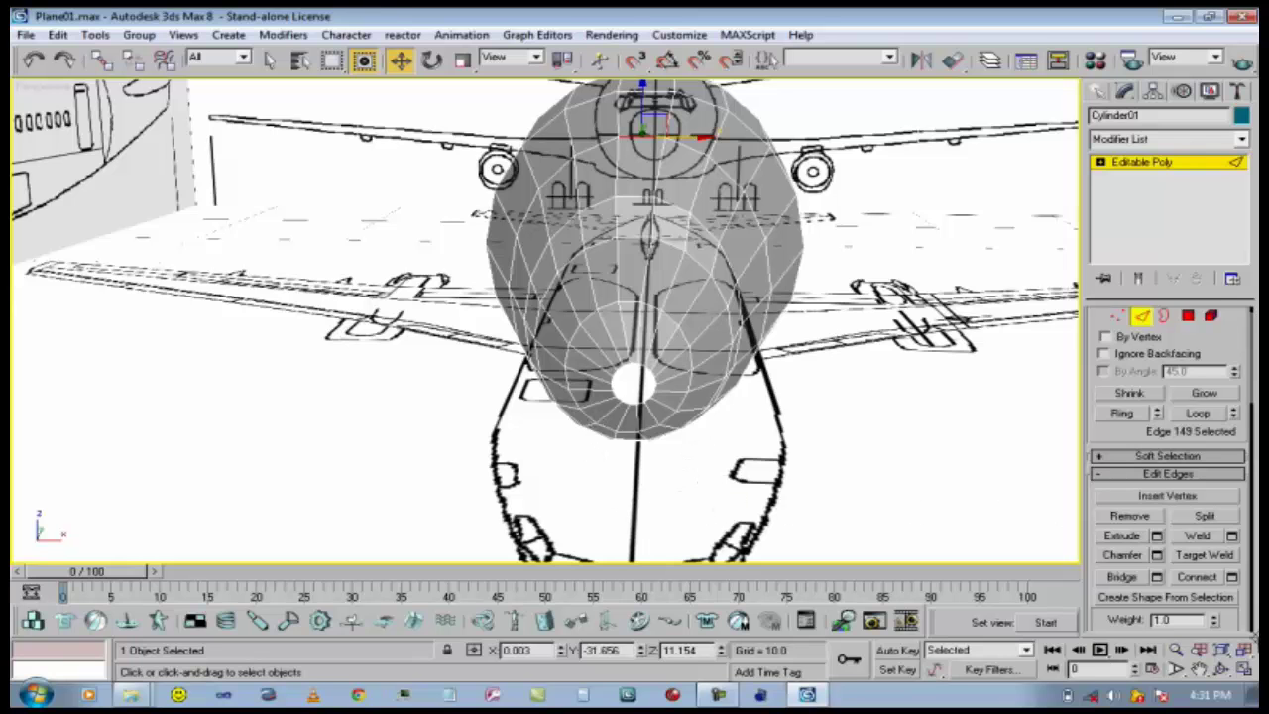
{"action": "left_click", "coordinate": [1222, 670]}
{"action": "left_click_drag", "start_coordinate": [602, 464], "coordinate": [552, 421]}
In the top view, move the open border at the nose tip to about X -0.024, Y -38.781 to match the blueprint outline.
{"action": "key", "text": "t"}
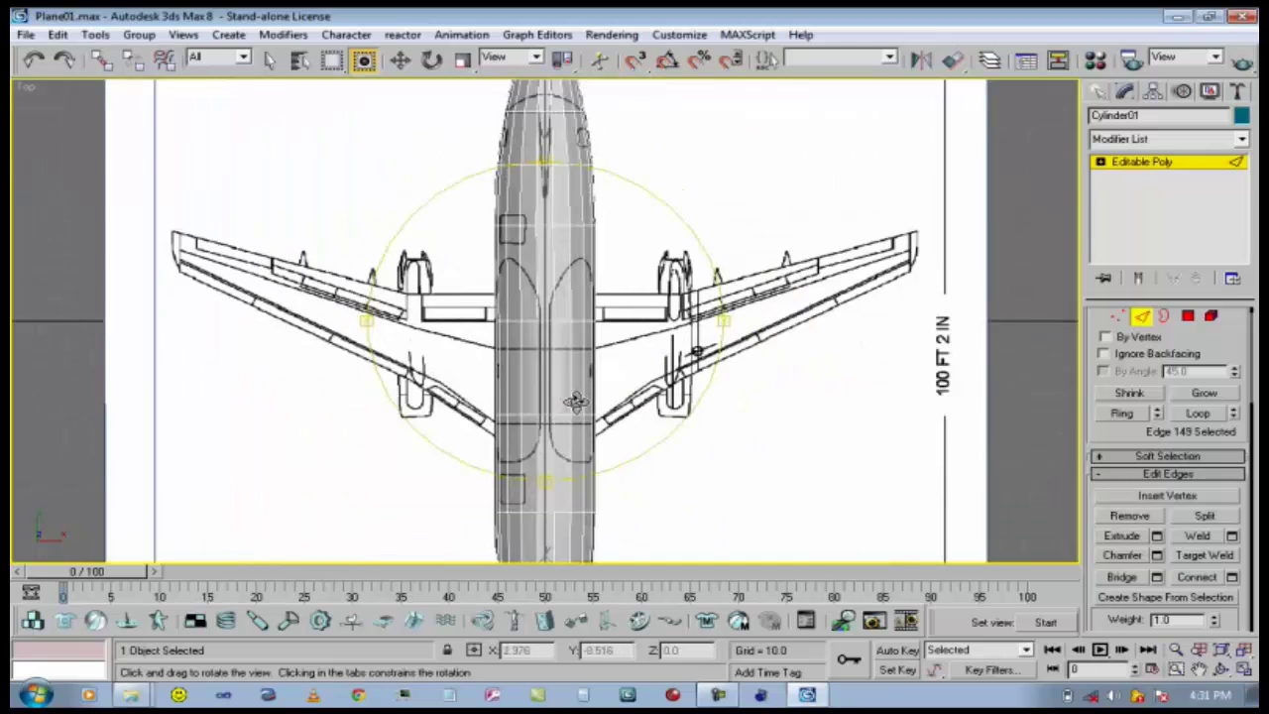
{"action": "left_click_drag", "start_coordinate": [615, 516], "coordinate": [617, 236]}
{"action": "scroll", "coordinate": [605, 396], "scroll_direction": "up", "scroll_amount": 5}
{"action": "left_click_drag", "start_coordinate": [591, 696], "coordinate": [622, 264]}
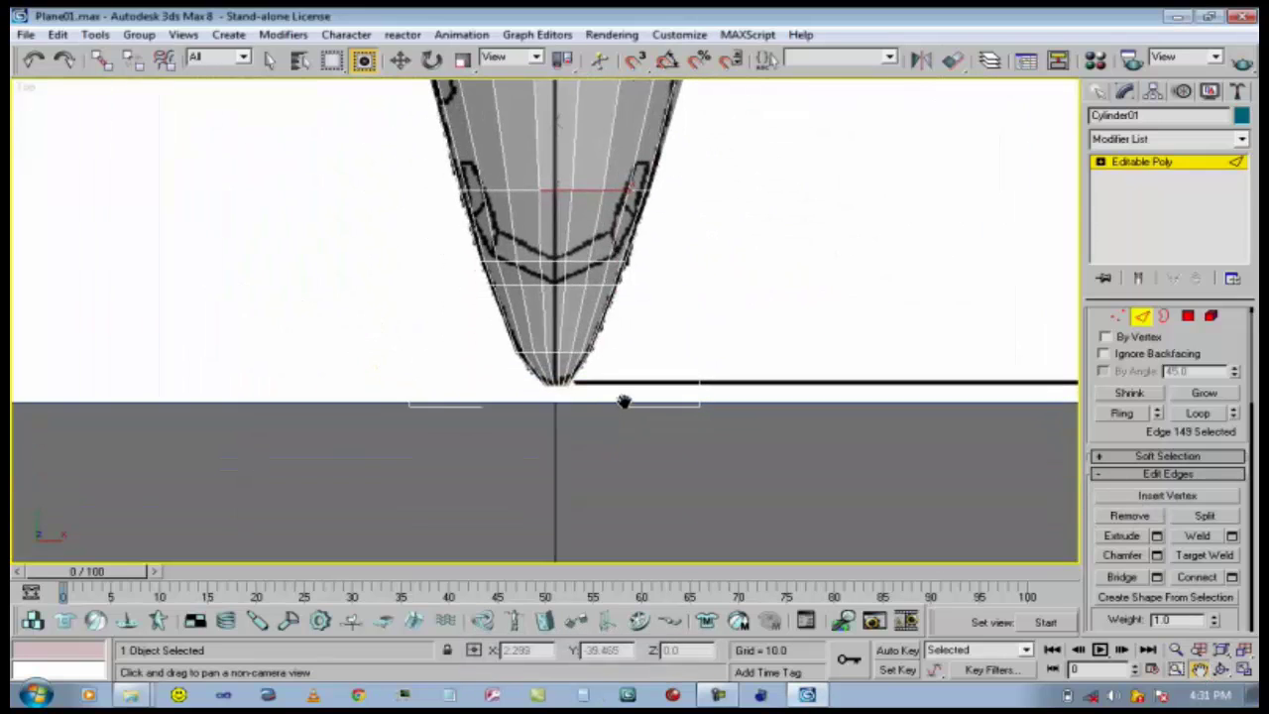
{"action": "scroll", "coordinate": [623, 403], "scroll_direction": "up", "scroll_amount": 3}
{"action": "left_click_drag", "start_coordinate": [624, 456], "coordinate": [621, 360]}
{"action": "scroll", "coordinate": [620, 364], "scroll_direction": "up", "scroll_amount": 3}
{"action": "scroll", "coordinate": [632, 405], "scroll_direction": "up", "scroll_amount": 3}
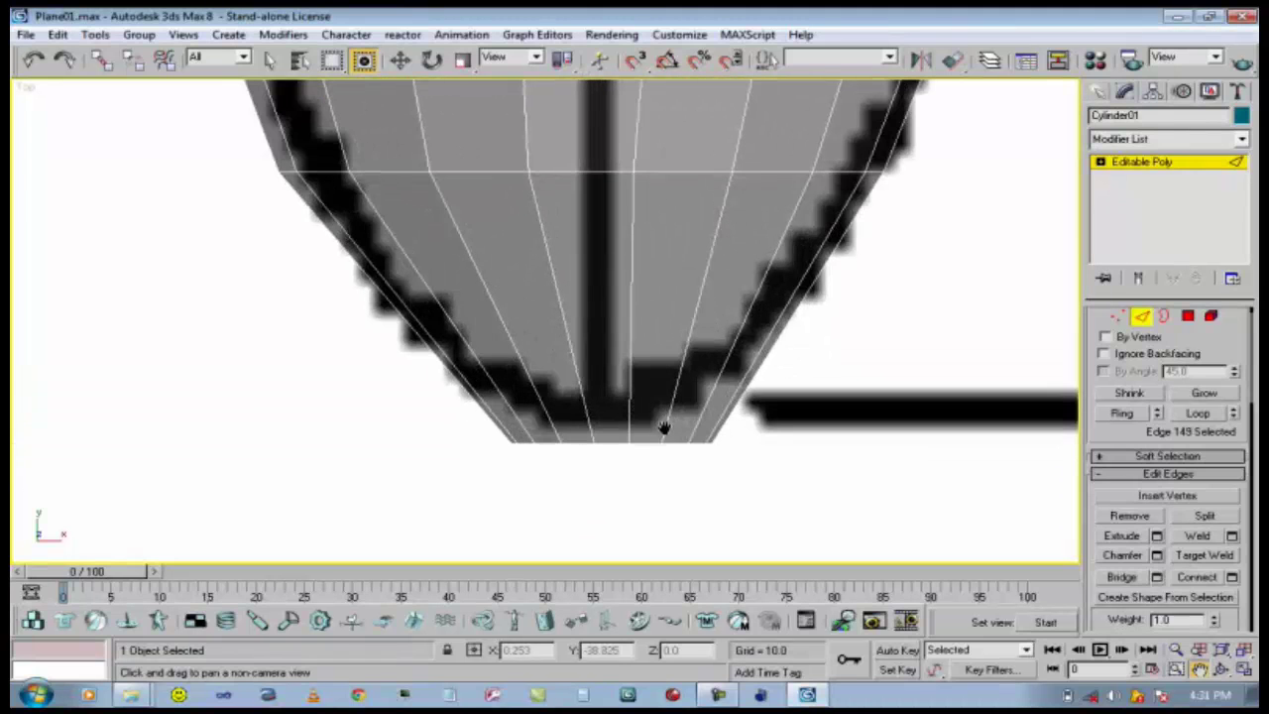
{"action": "left_click_drag", "start_coordinate": [637, 432], "coordinate": [621, 441]}
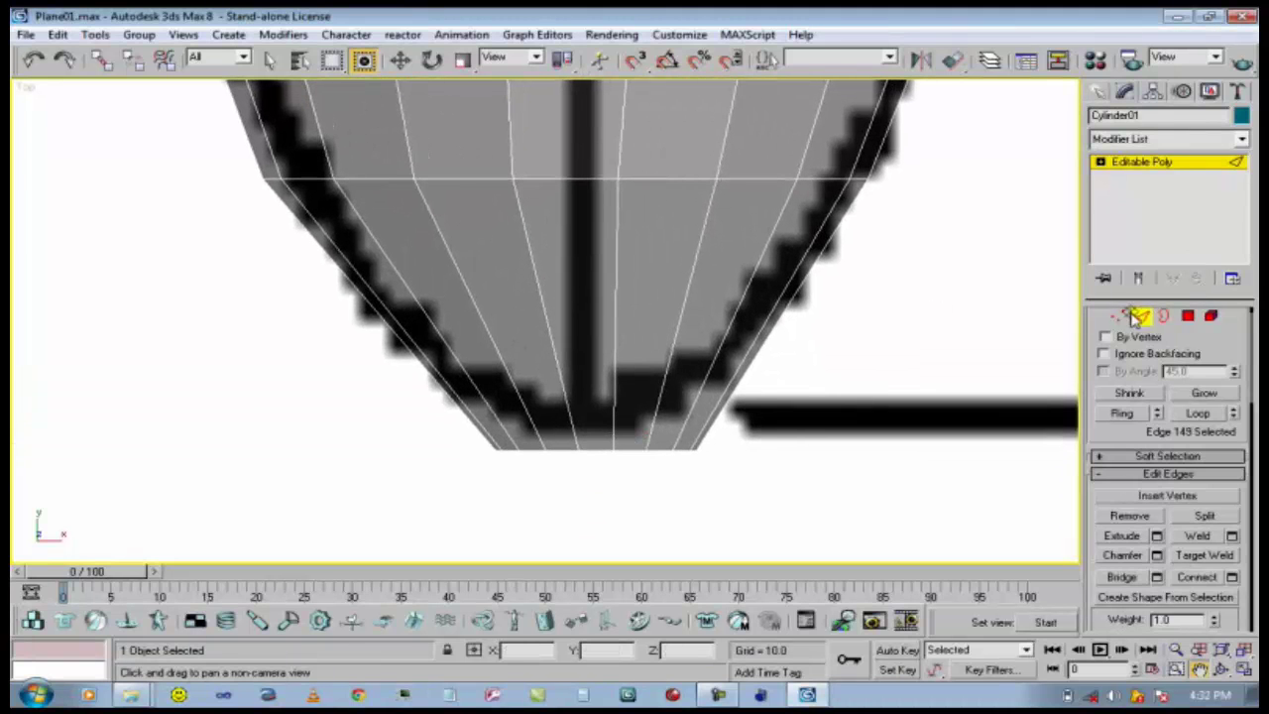
{"action": "left_click", "coordinate": [1164, 316]}
{"action": "key", "text": "w"}
{"action": "left_click", "coordinate": [591, 451]}
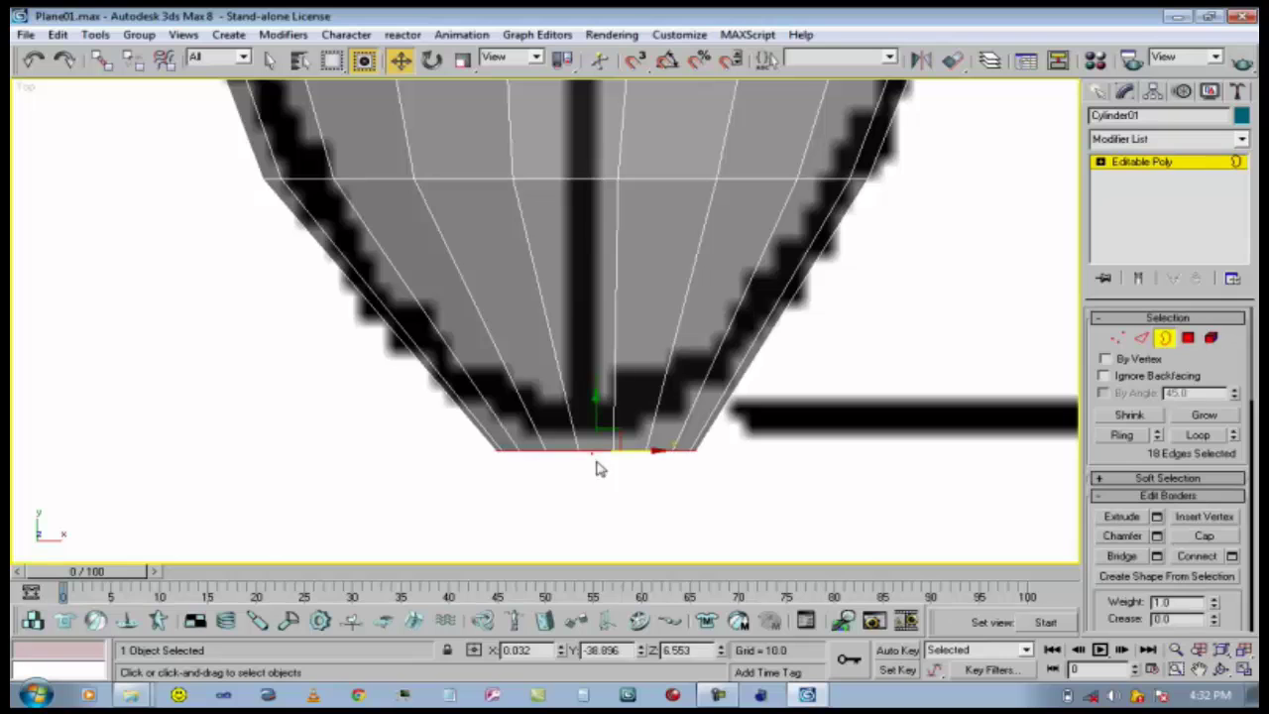
{"action": "left_click_drag", "start_coordinate": [632, 449], "coordinate": [582, 385]}
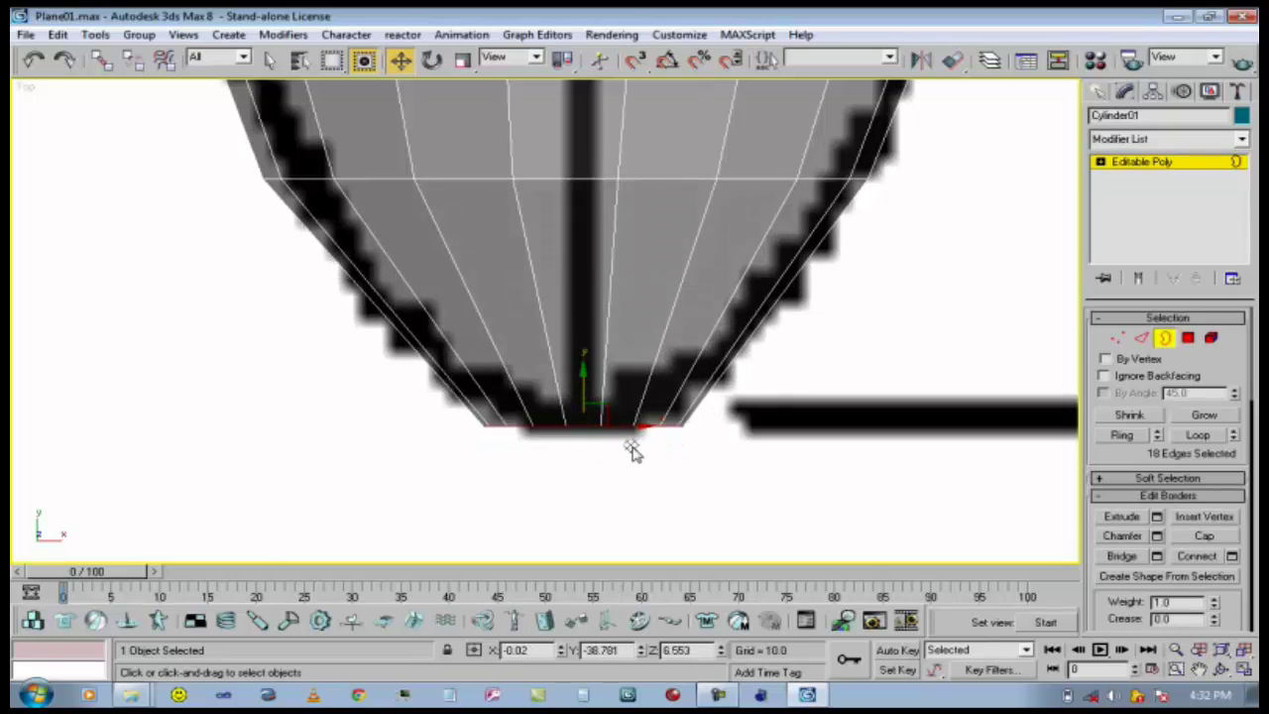
{"action": "left_click_drag", "start_coordinate": [629, 425], "coordinate": [625, 425]}
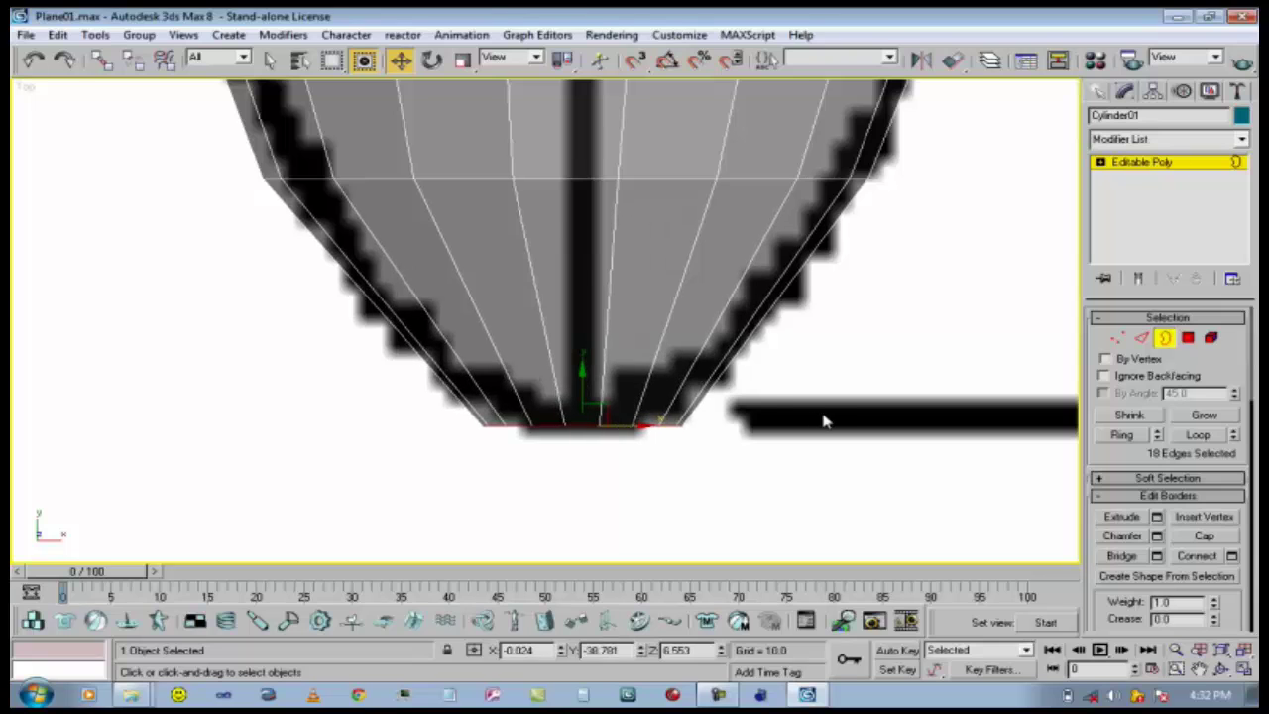
Return to the perspective view, deselect the border and select a cross-section edge on the upper centre of the nose.
{"action": "key", "text": "p"}
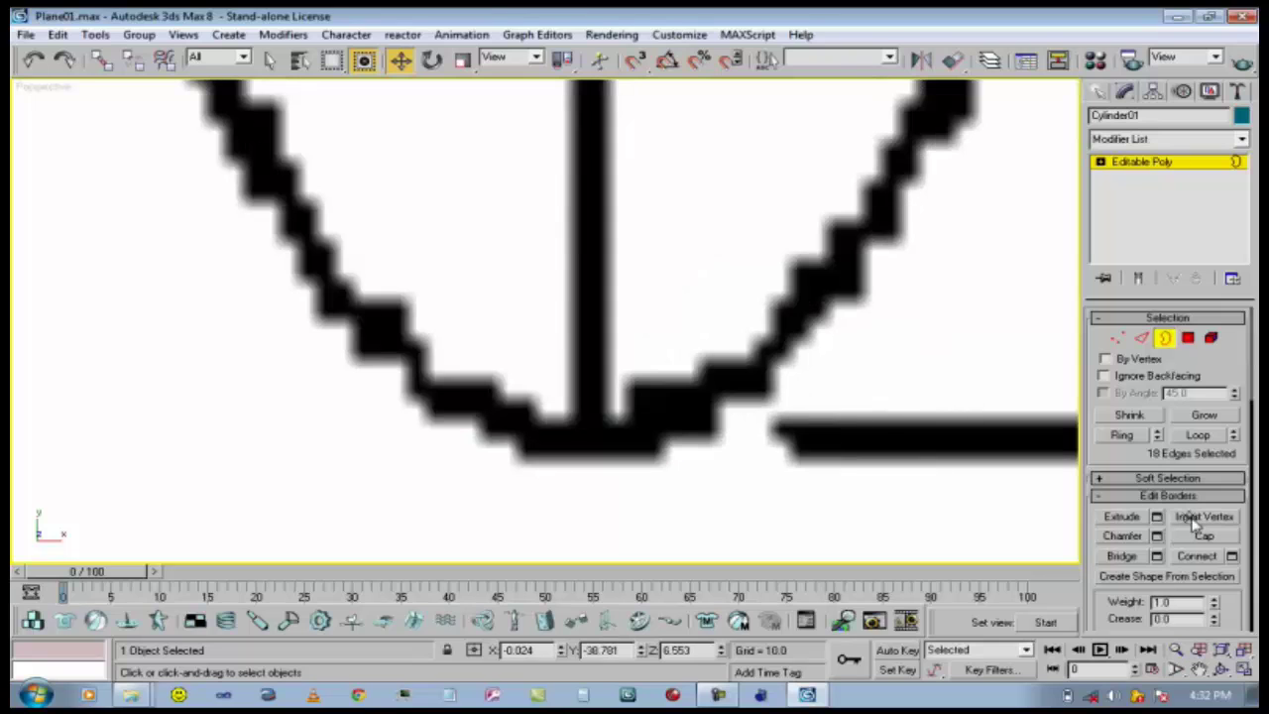
{"action": "left_click", "coordinate": [922, 361]}
{"action": "left_click", "coordinate": [1222, 669]}
{"action": "left_click_drag", "start_coordinate": [618, 415], "coordinate": [603, 288]}
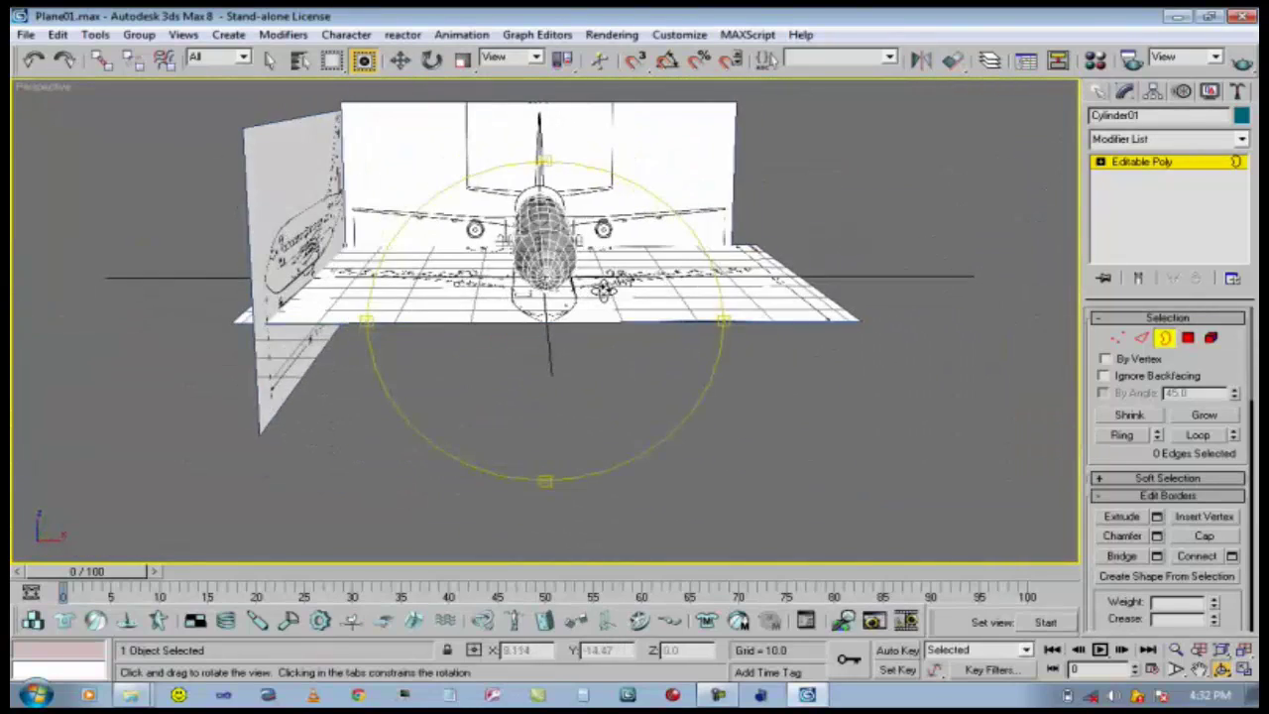
{"action": "scroll", "coordinate": [607, 307], "scroll_direction": "up", "scroll_amount": 5}
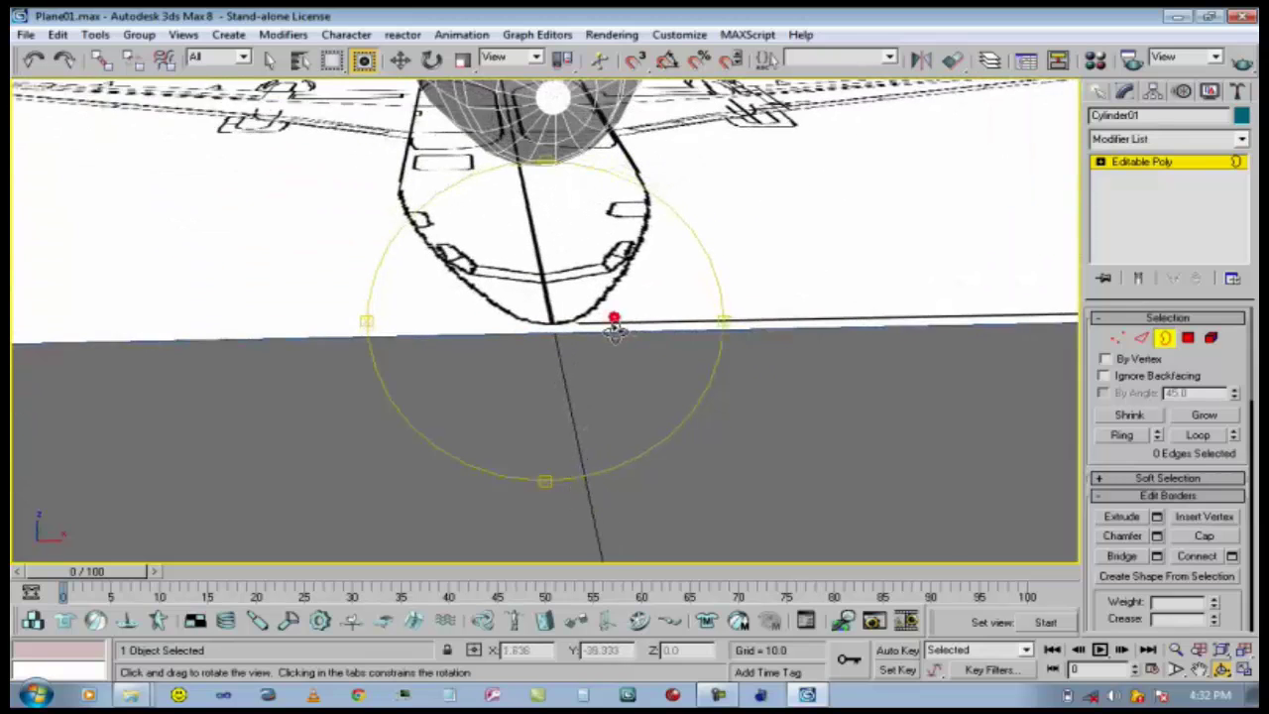
{"action": "left_click", "coordinate": [1199, 670]}
{"action": "left_click_drag", "start_coordinate": [578, 175], "coordinate": [574, 438]}
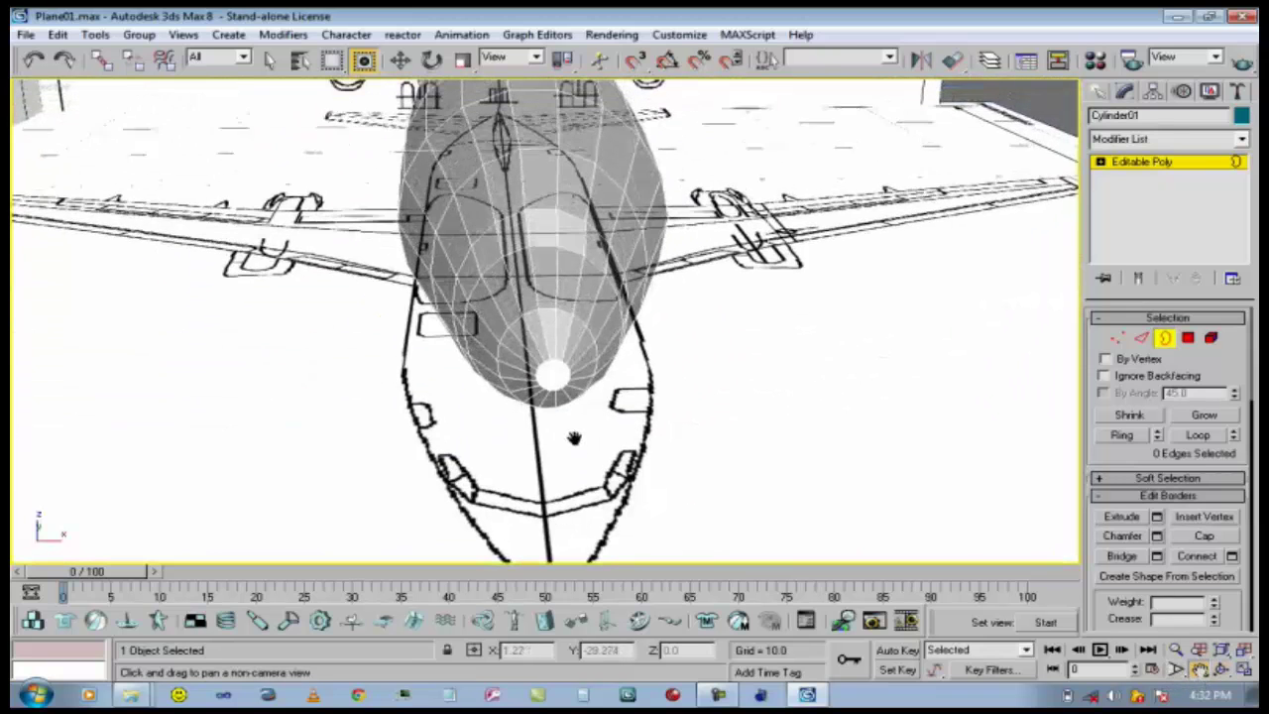
{"action": "key", "text": "w"}
{"action": "left_click", "coordinate": [1141, 337]}
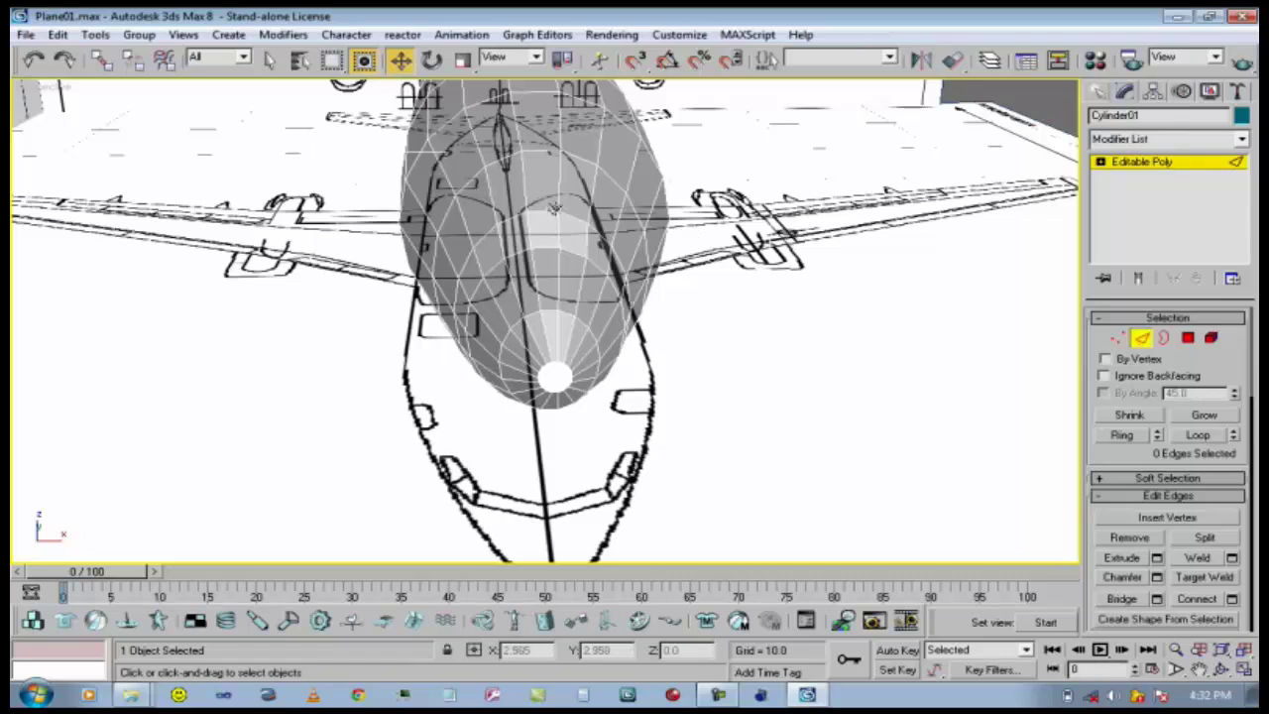
{"action": "left_click", "coordinate": [542, 228]}
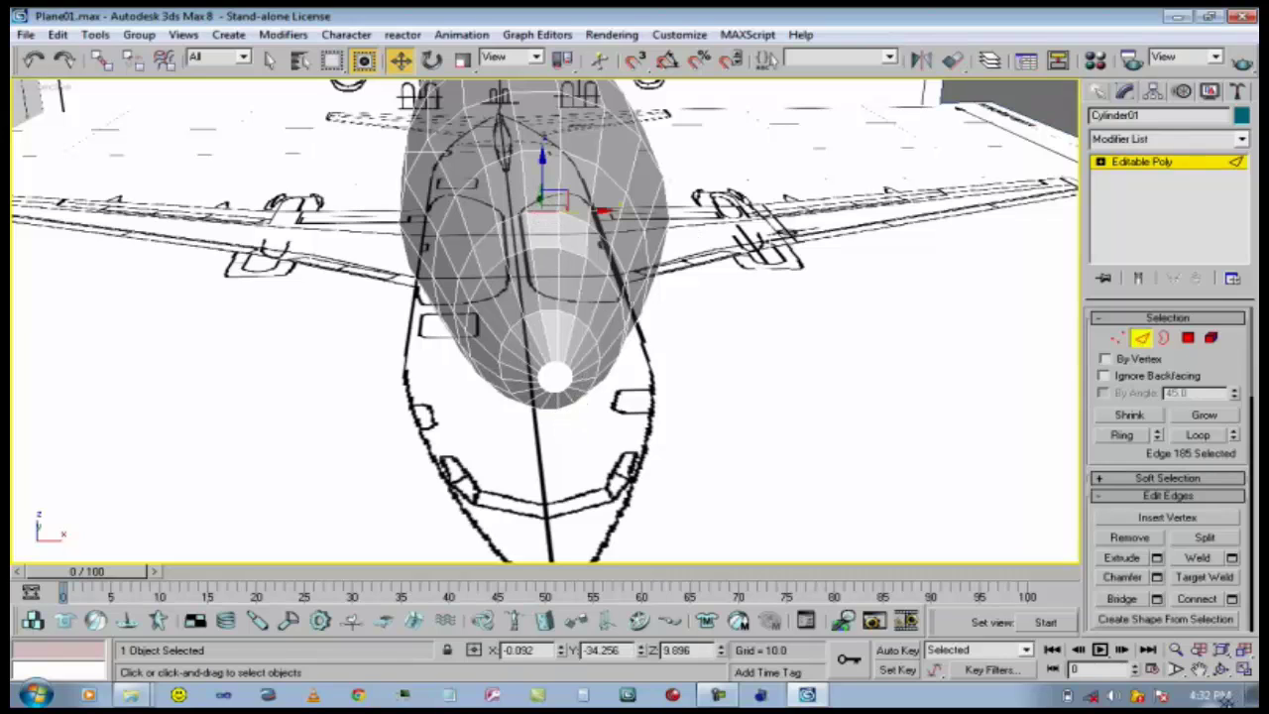
Add the lower-centre cross-section edge to the selected upper-centre edge and expand the selection to their lengthwise edge rings along the fuselage.
{"action": "left_click", "coordinate": [1222, 670]}
{"action": "left_click", "coordinate": [1178, 650]}
{"action": "left_click_drag", "start_coordinate": [505, 446], "coordinate": [484, 336]}
{"action": "left_click", "coordinate": [1221, 670]}
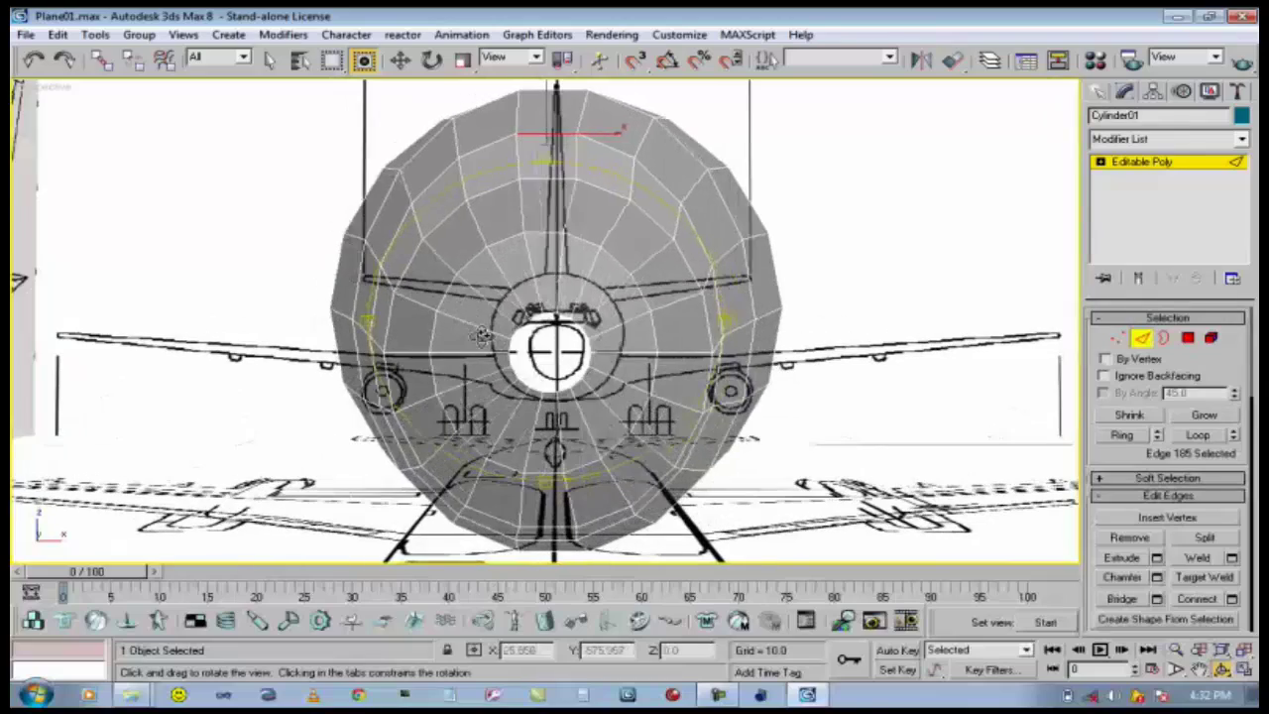
{"action": "left_click_drag", "start_coordinate": [551, 239], "coordinate": [554, 256]}
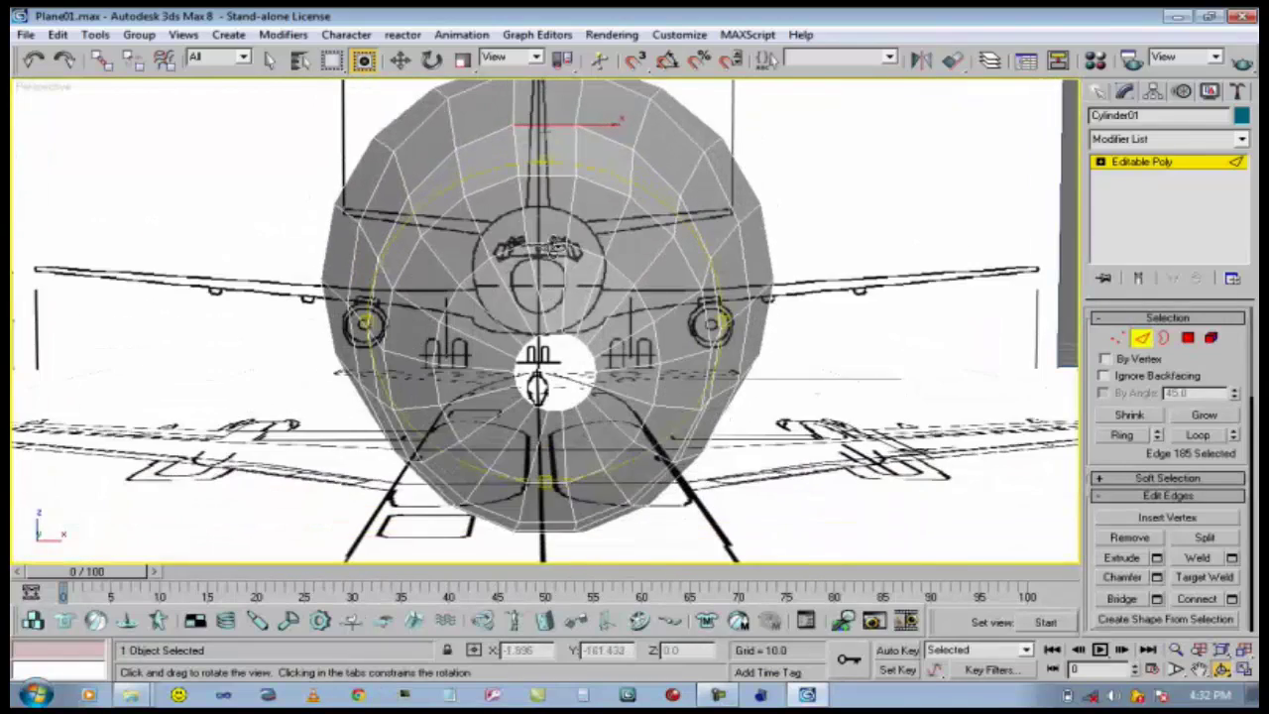
{"action": "left_click_drag", "start_coordinate": [623, 299], "coordinate": [602, 266]}
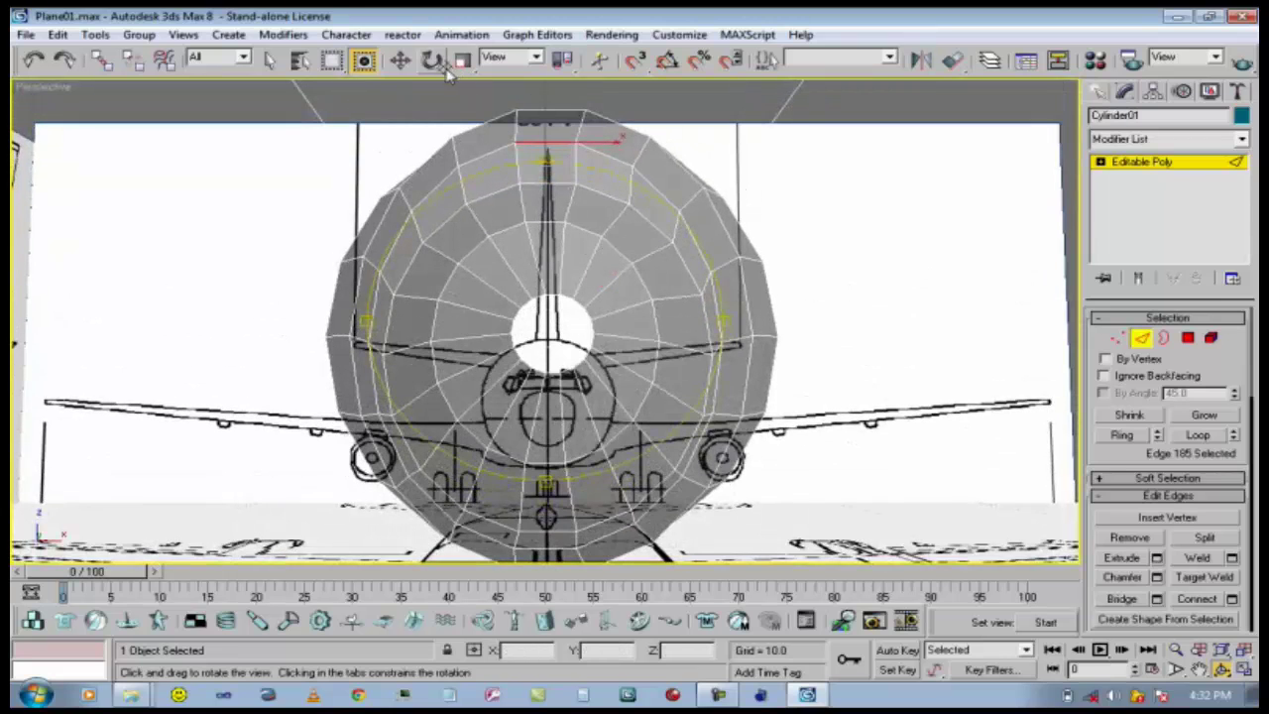
{"action": "left_click", "coordinate": [400, 60]}
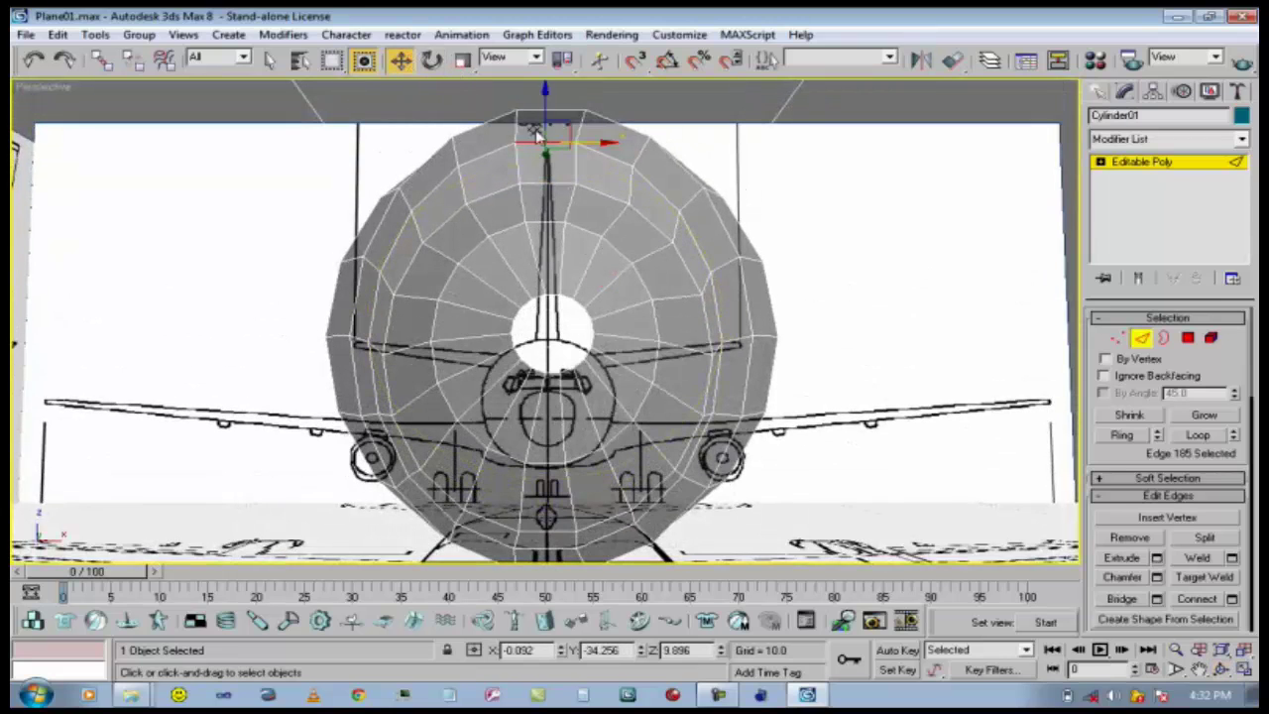
{"action": "left_click", "coordinate": [548, 460], "text": "ctrl"}
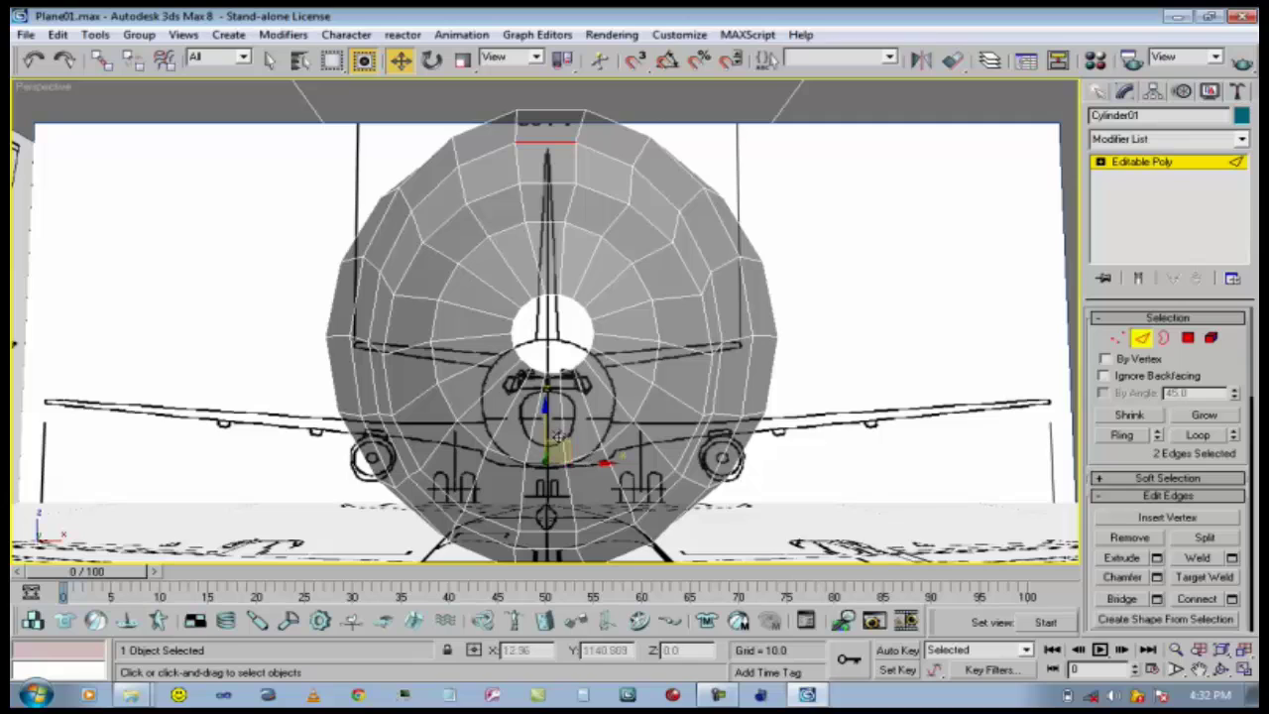
{"action": "left_click", "coordinate": [1123, 436]}
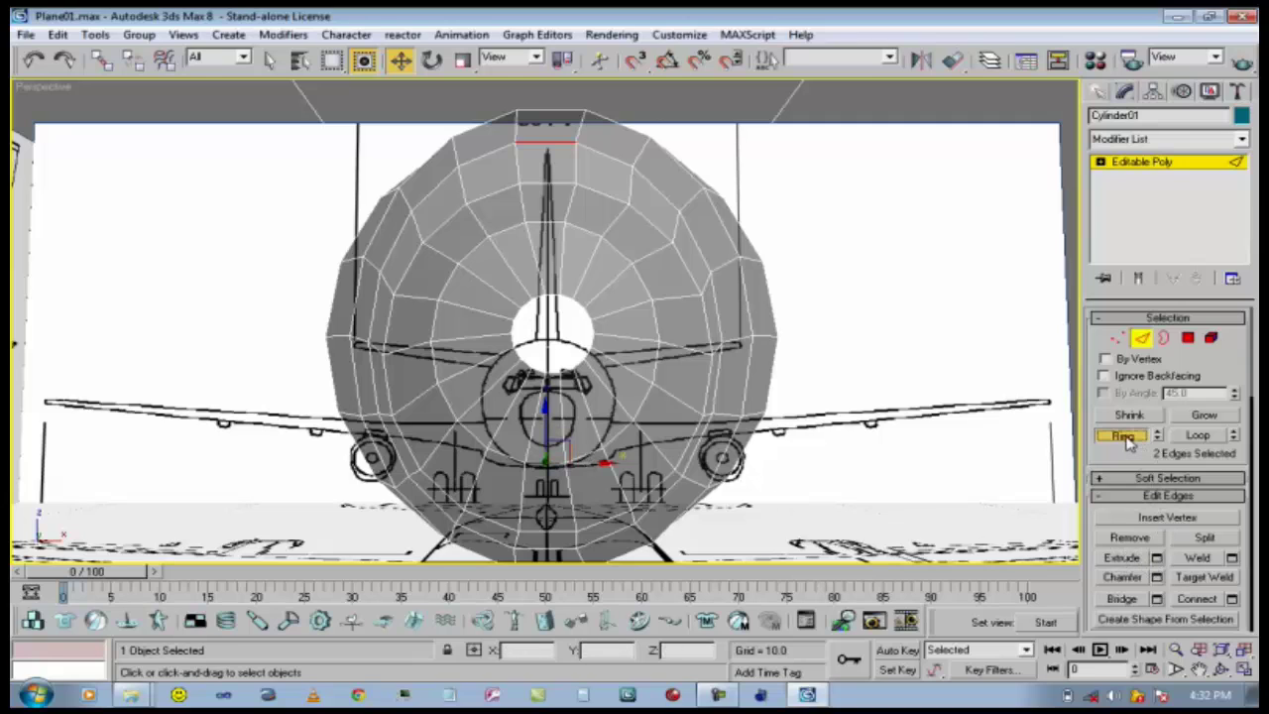
Connect the selected edge rings with 1 segment, pinch 0 and slide 0, to add a lengthwise centre line to the fuselage.
{"action": "left_click", "coordinate": [1222, 670]}
{"action": "left_click_drag", "start_coordinate": [548, 369], "coordinate": [564, 434]}
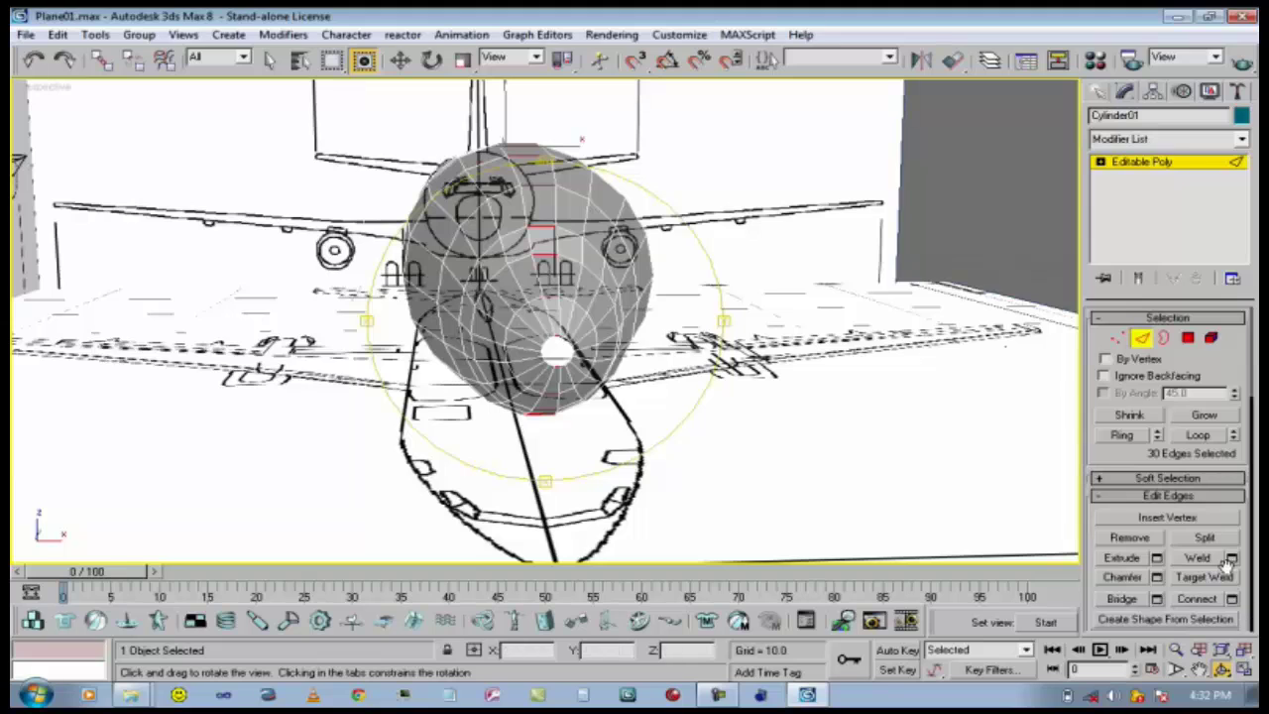
{"action": "scroll", "coordinate": [1241, 507], "scroll_direction": "down", "scroll_amount": 5}
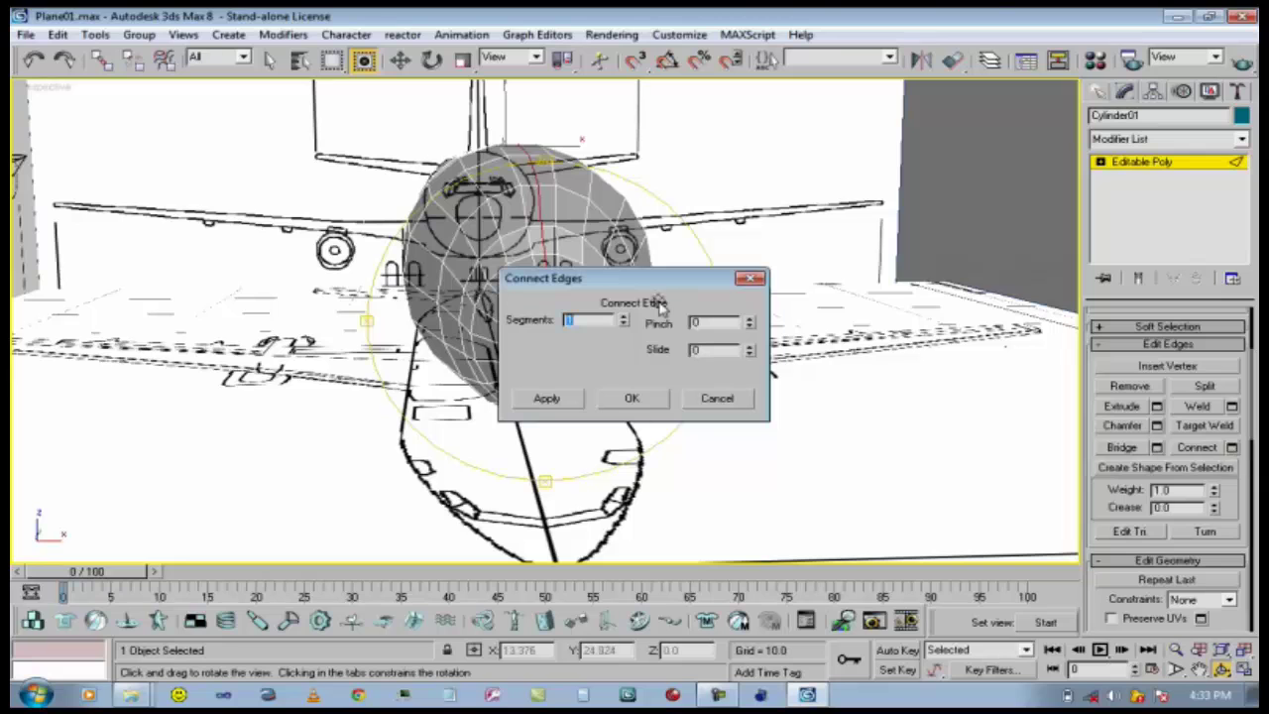
{"action": "left_click_drag", "start_coordinate": [651, 294], "coordinate": [916, 404]}
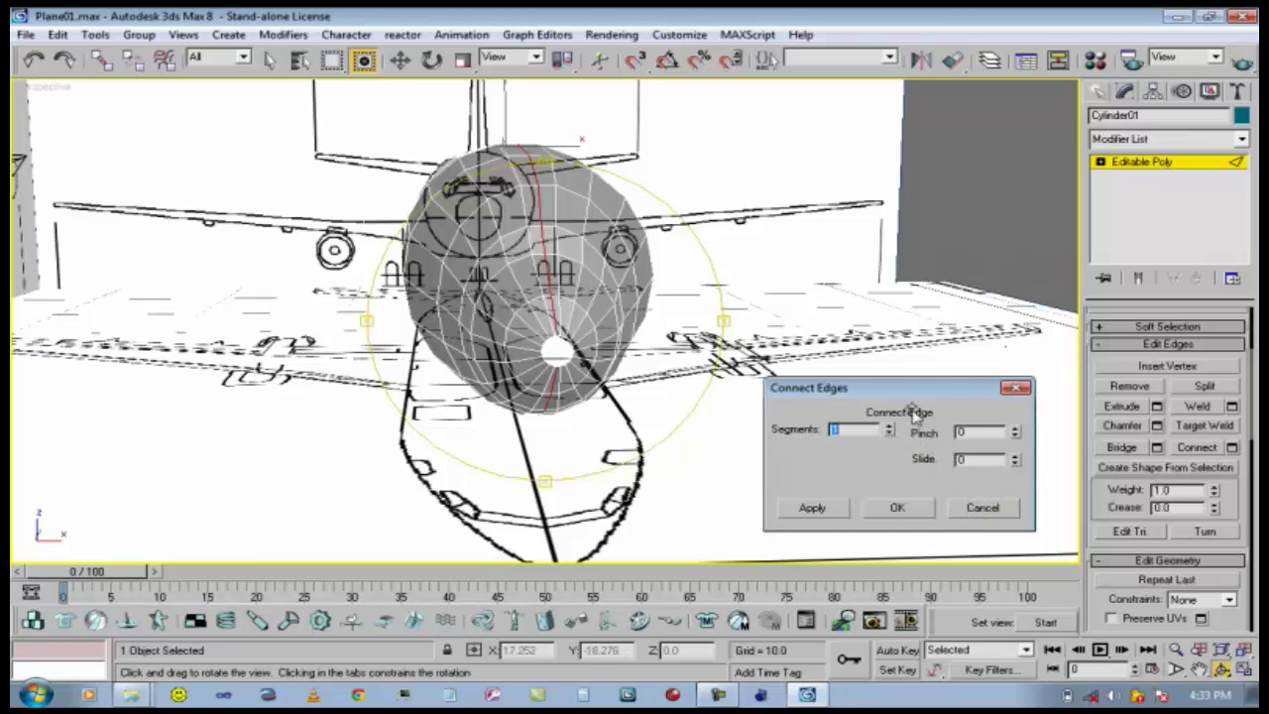
{"action": "left_click_drag", "start_coordinate": [858, 377], "coordinate": [863, 356]}
{"action": "left_click_drag", "start_coordinate": [930, 274], "coordinate": [918, 313]}
{"action": "left_click_drag", "start_coordinate": [935, 388], "coordinate": [928, 340]}
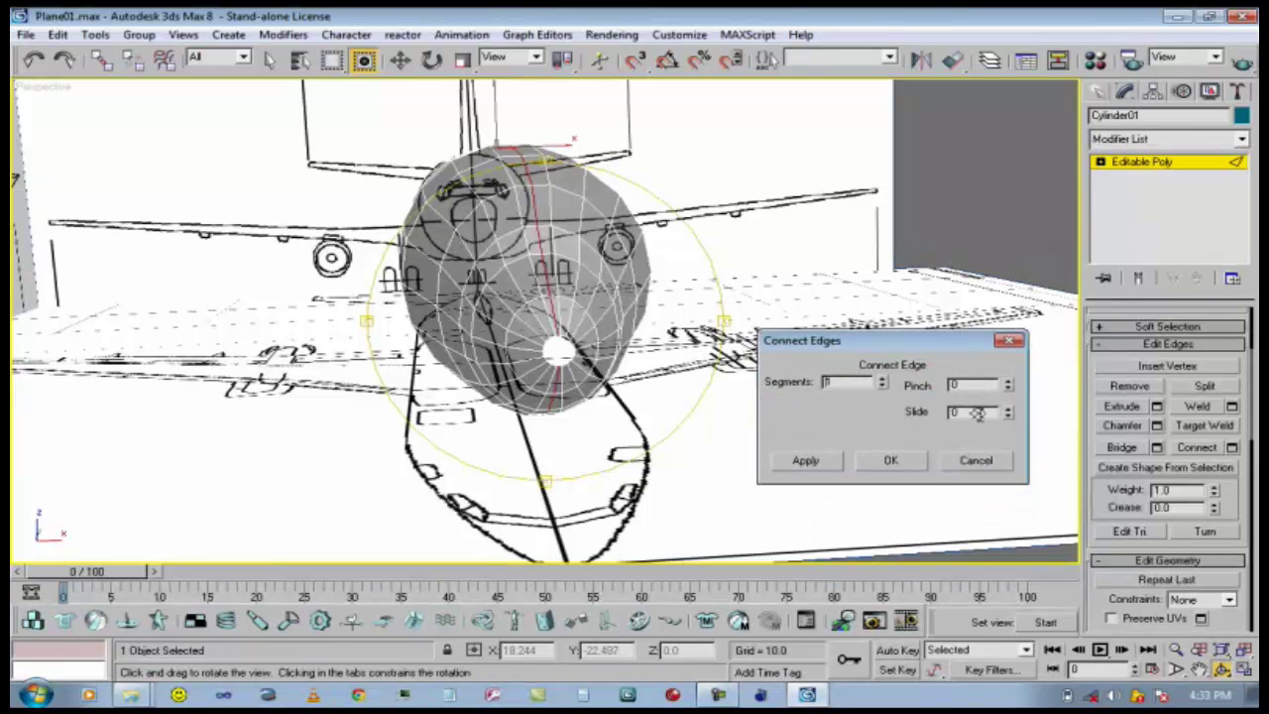
{"action": "left_click", "coordinate": [890, 464]}
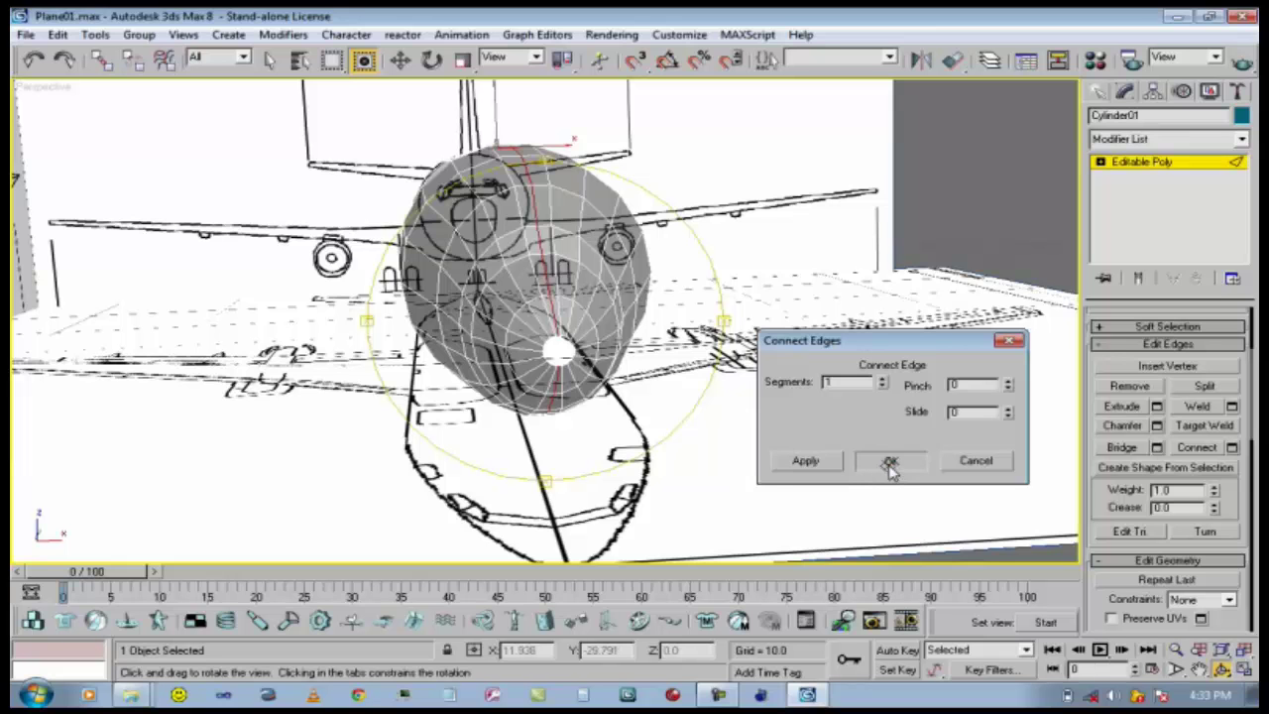
Switch the fuselage to polygon sub-object level and show it in the front view.
{"action": "left_click_drag", "start_coordinate": [839, 453], "coordinate": [616, 394]}
{"action": "left_click_drag", "start_coordinate": [706, 315], "coordinate": [965, 207]}
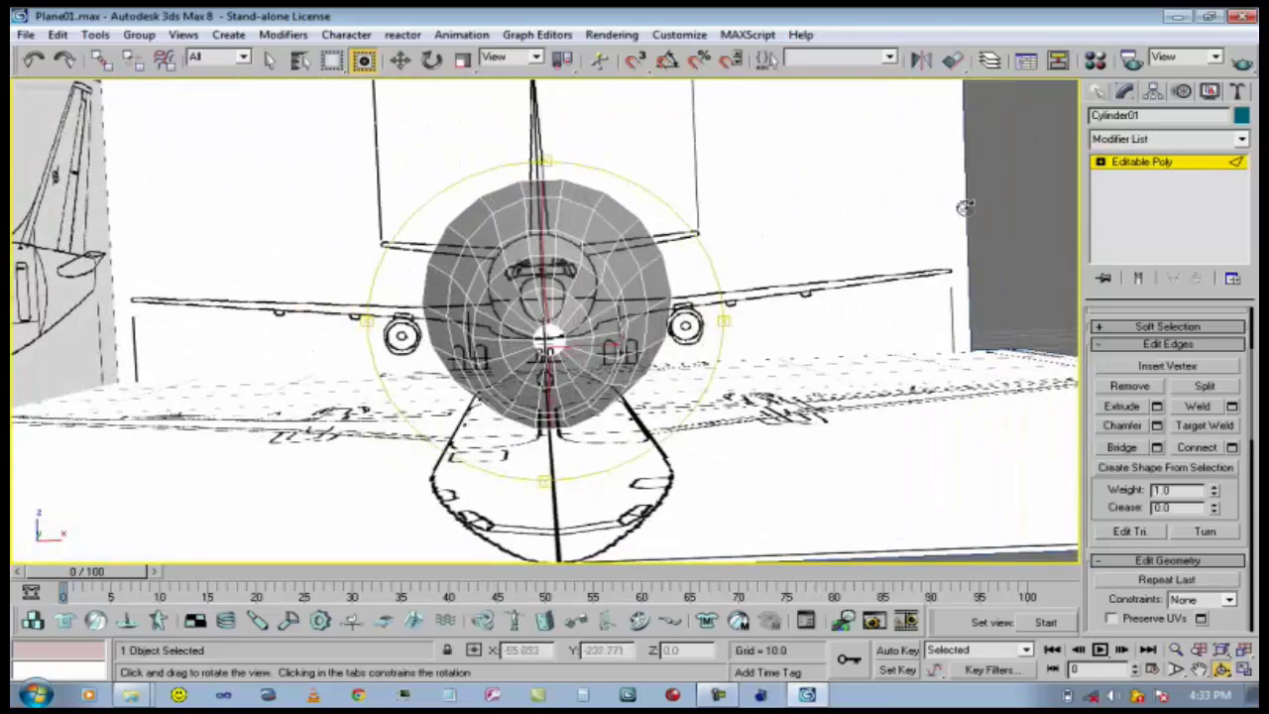
{"action": "left_click", "coordinate": [1100, 162]}
{"action": "left_click", "coordinate": [1140, 217]}
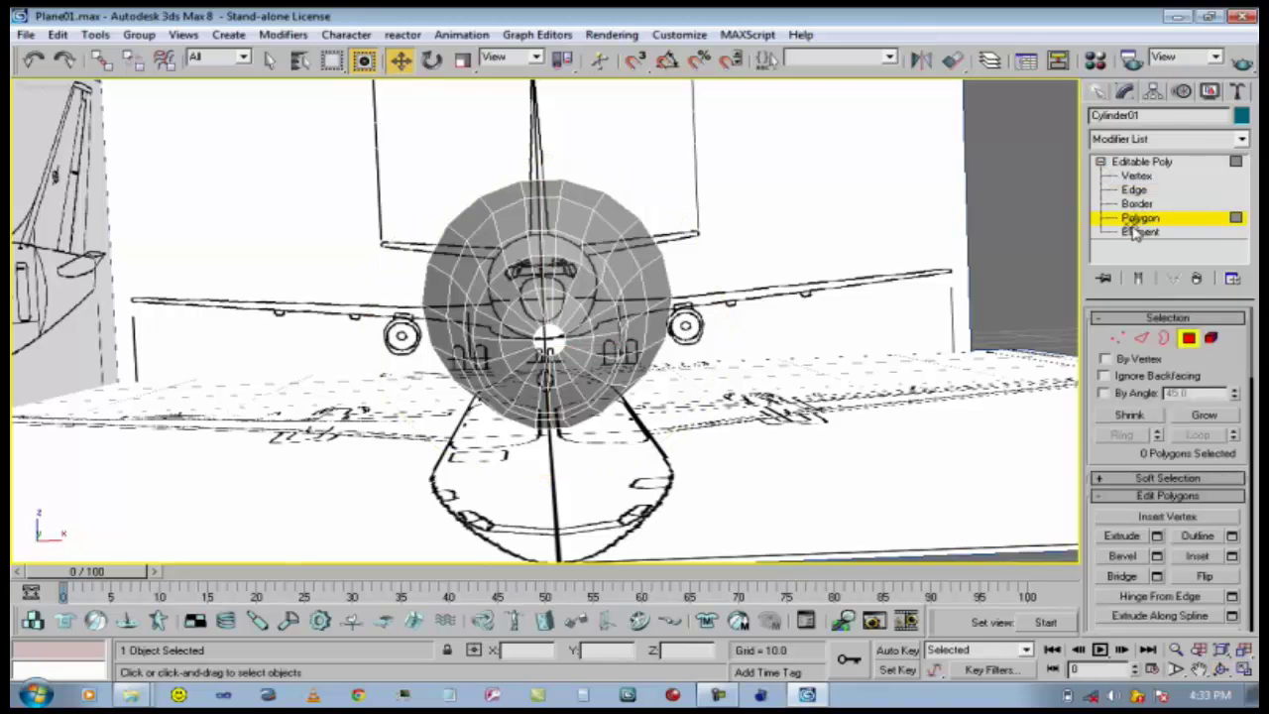
{"action": "scroll", "coordinate": [1021, 248], "scroll_direction": "up", "scroll_amount": 5}
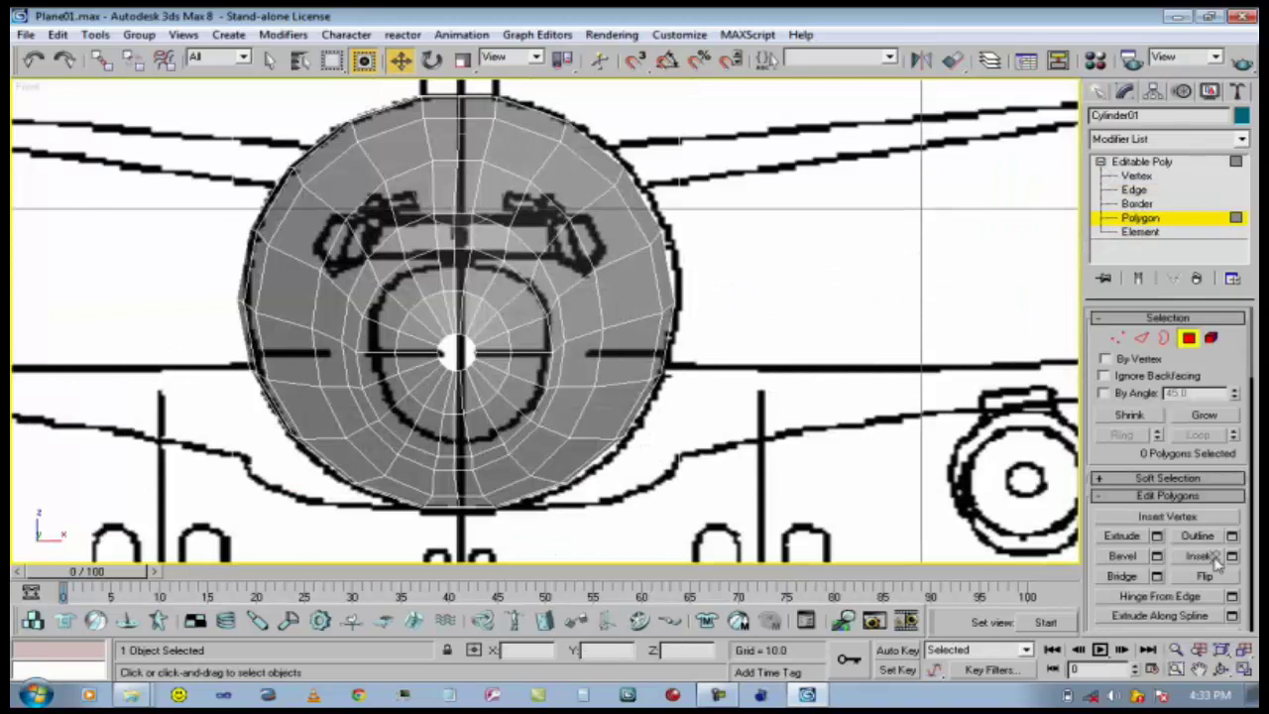
{"action": "left_click", "coordinate": [1200, 669]}
{"action": "left_click_drag", "start_coordinate": [629, 395], "coordinate": [744, 389]}
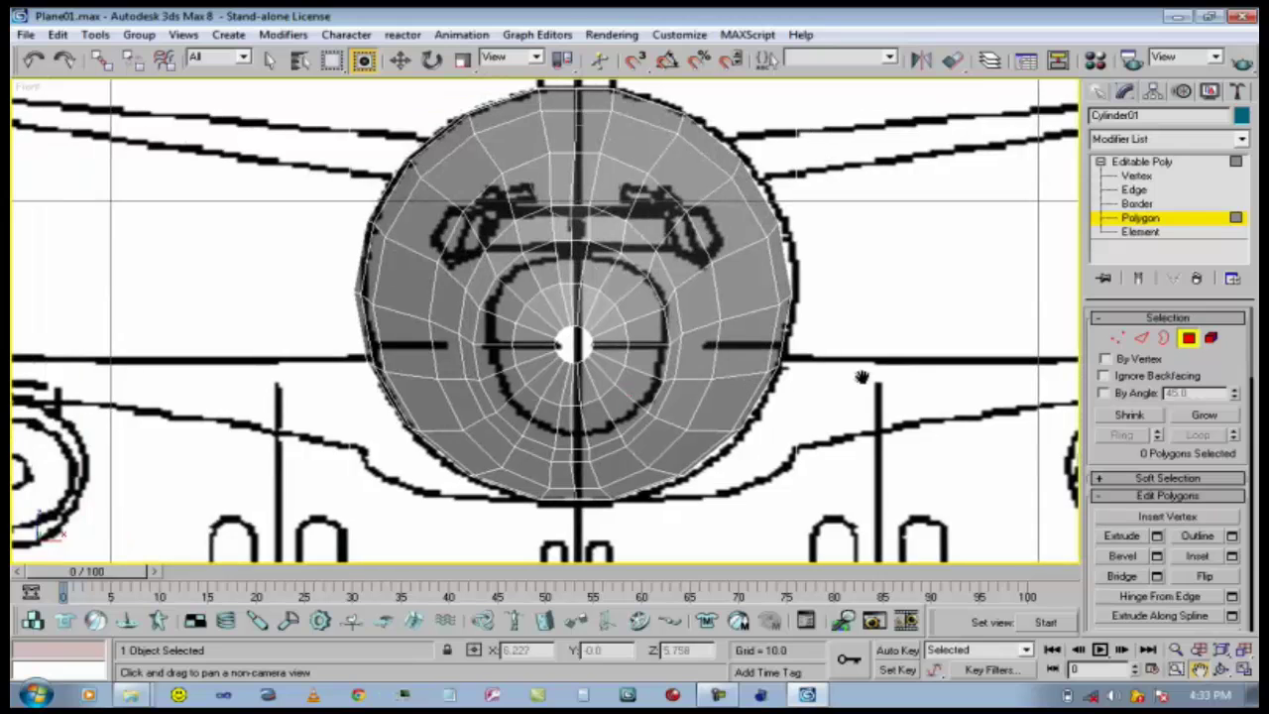
{"action": "left_click_drag", "start_coordinate": [813, 273], "coordinate": [822, 297]}
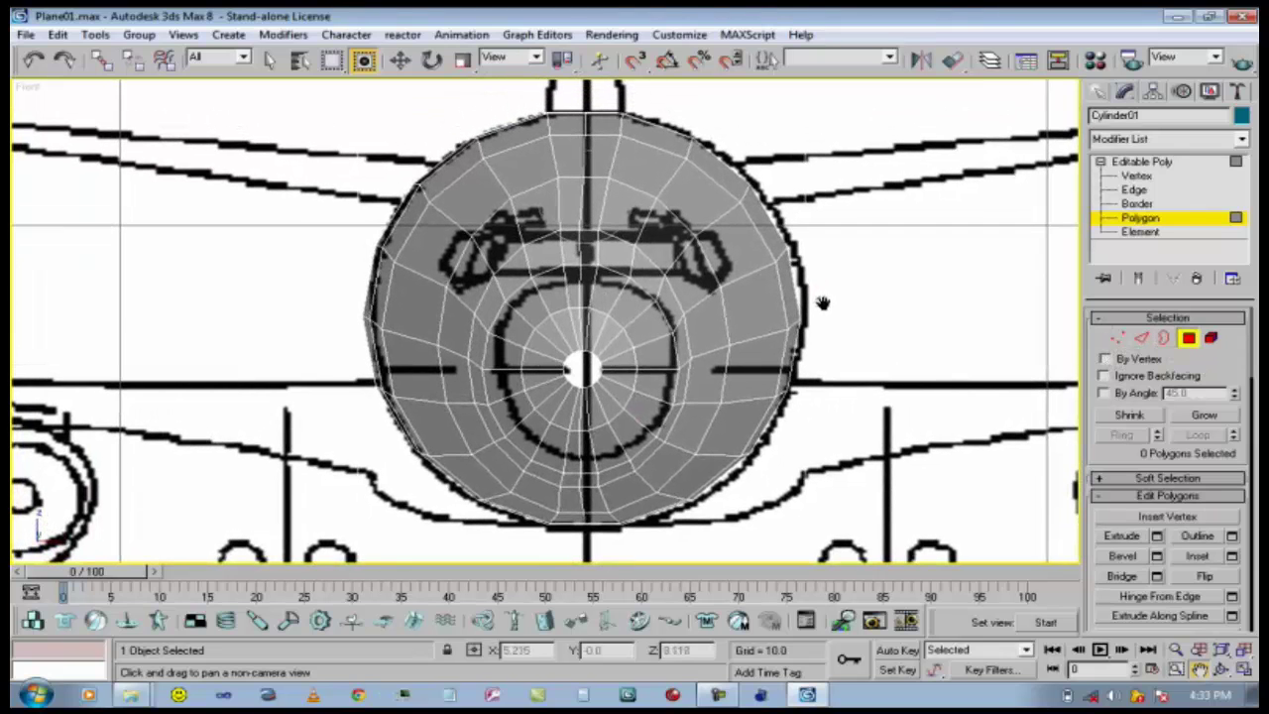
In the front view, select all fuselage polygons on the left half up to the centre line, removing a stray polygon from the selection.
{"action": "left_click", "coordinate": [400, 61]}
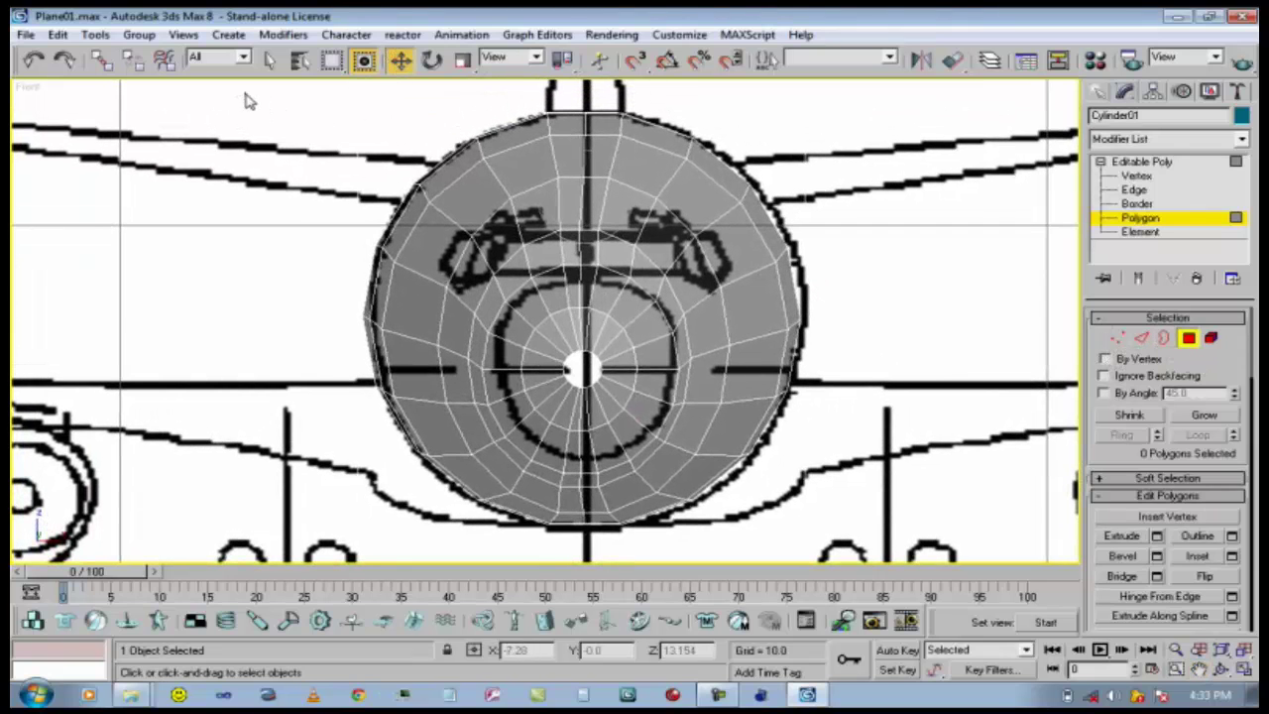
{"action": "left_click_drag", "start_coordinate": [246, 95], "coordinate": [583, 551]}
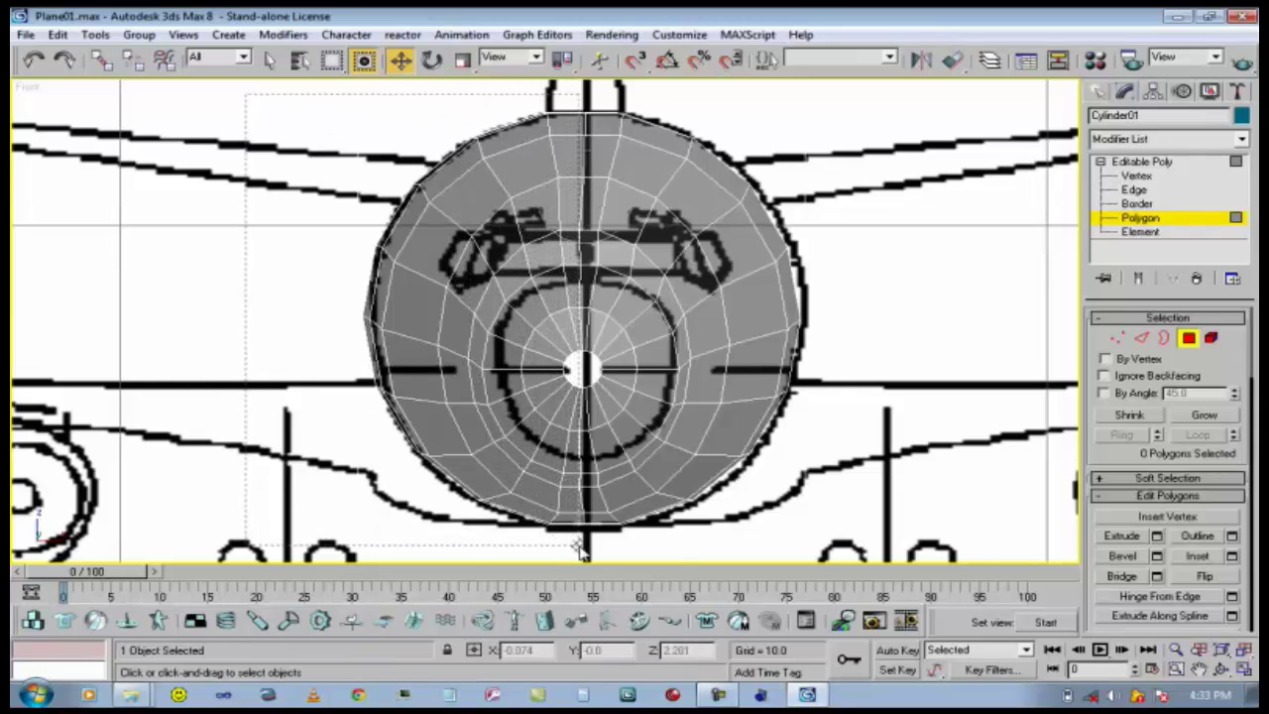
{"action": "left_click_drag", "start_coordinate": [580, 545], "coordinate": [583, 547]}
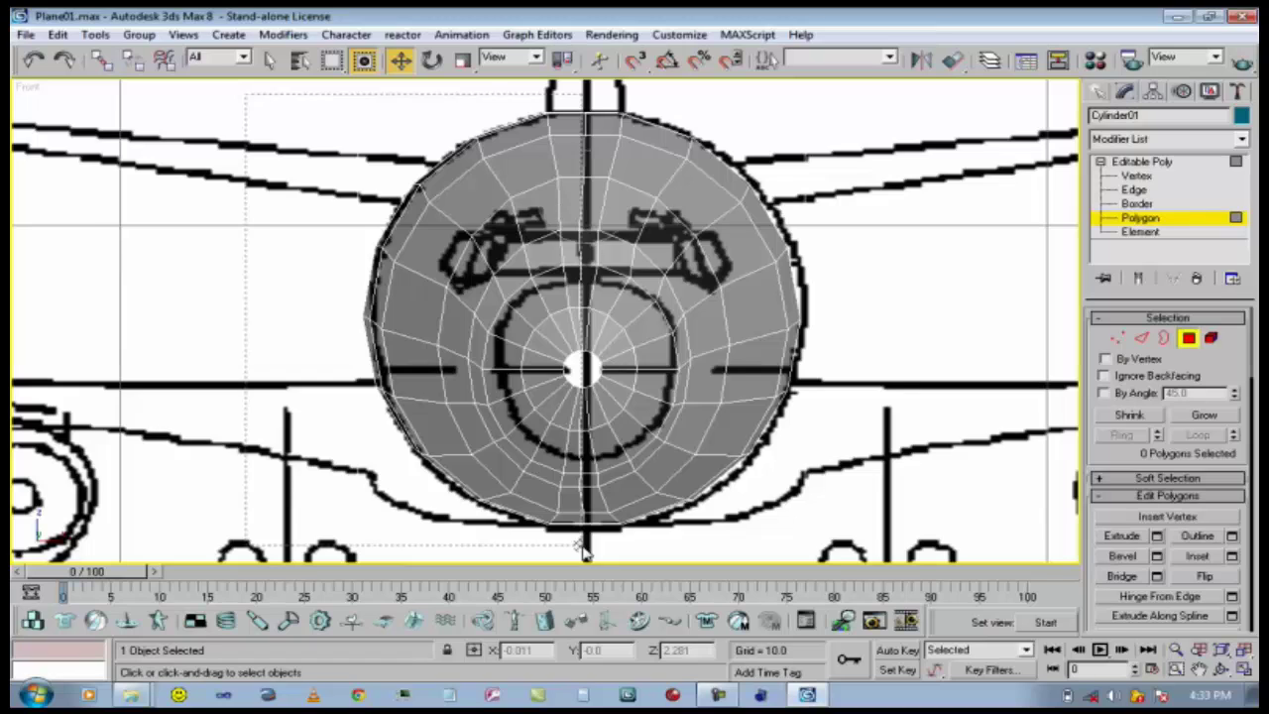
{"action": "left_click_drag", "start_coordinate": [583, 550], "coordinate": [584, 551]}
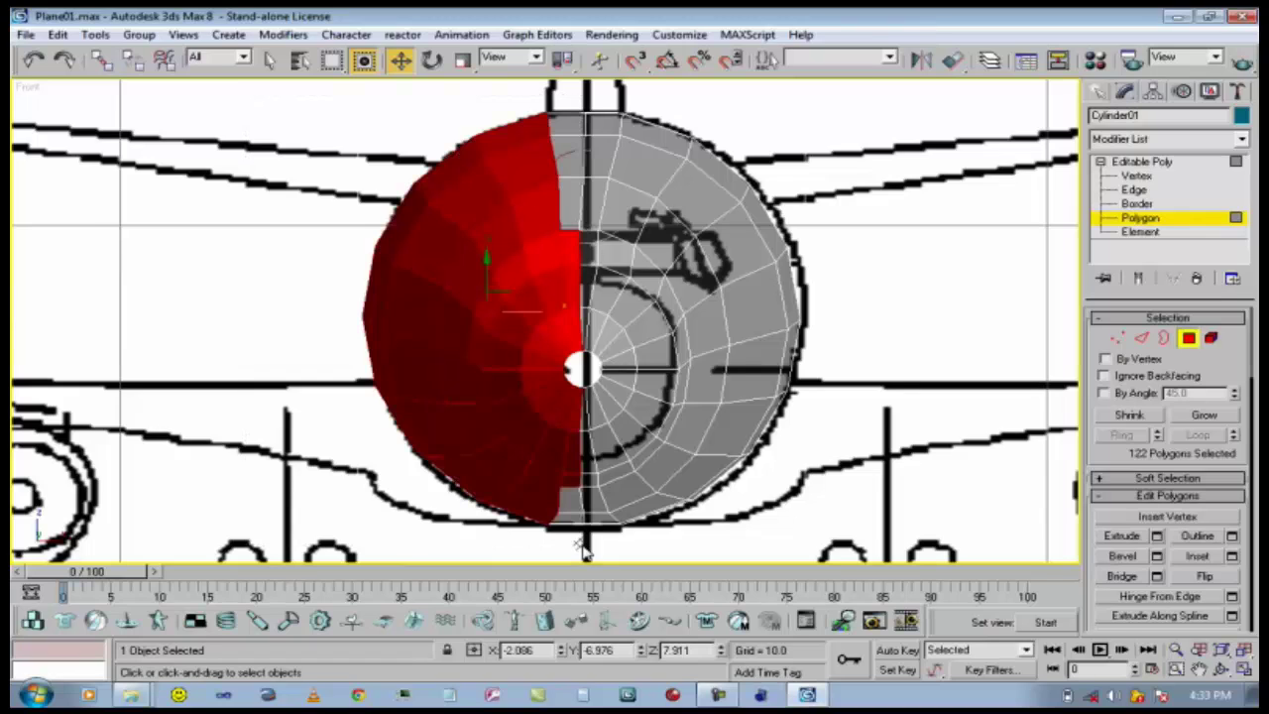
{"action": "left_click", "coordinate": [299, 60]}
{"action": "left_click", "coordinate": [808, 165]}
{"action": "left_click_drag", "start_coordinate": [277, 87], "coordinate": [583, 579]}
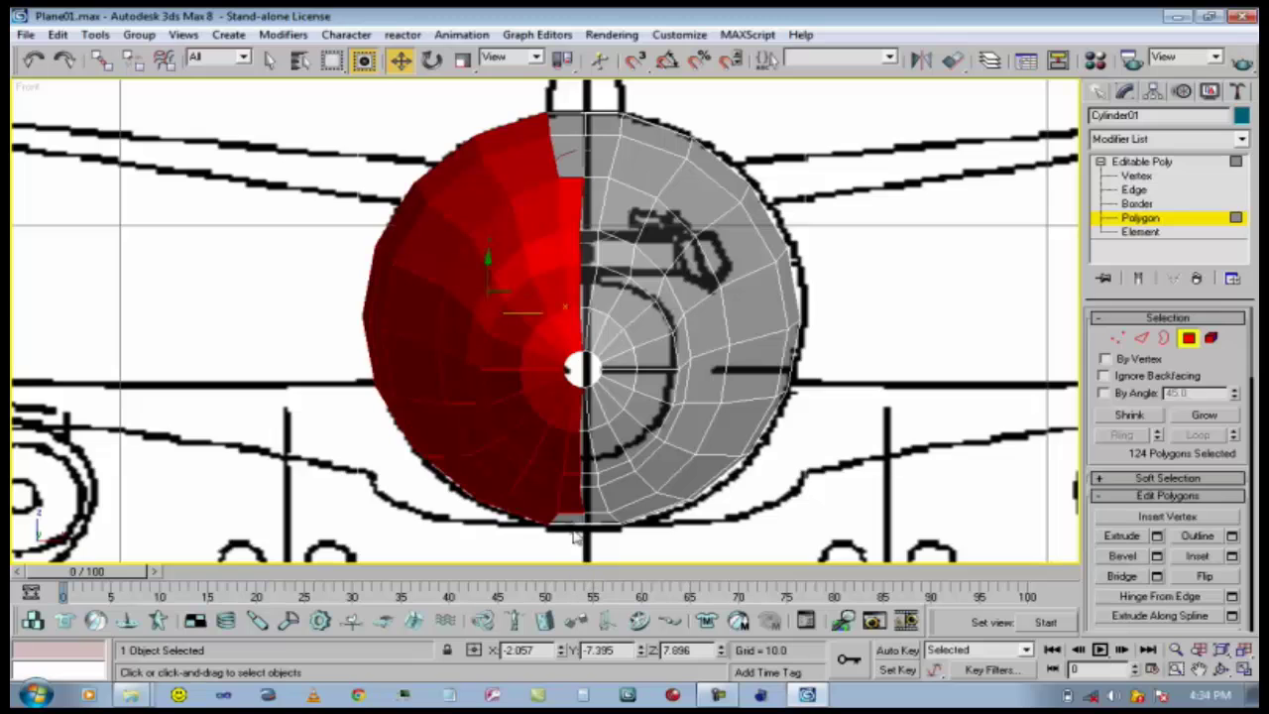
{"action": "left_click_drag", "start_coordinate": [322, 86], "coordinate": [587, 646]}
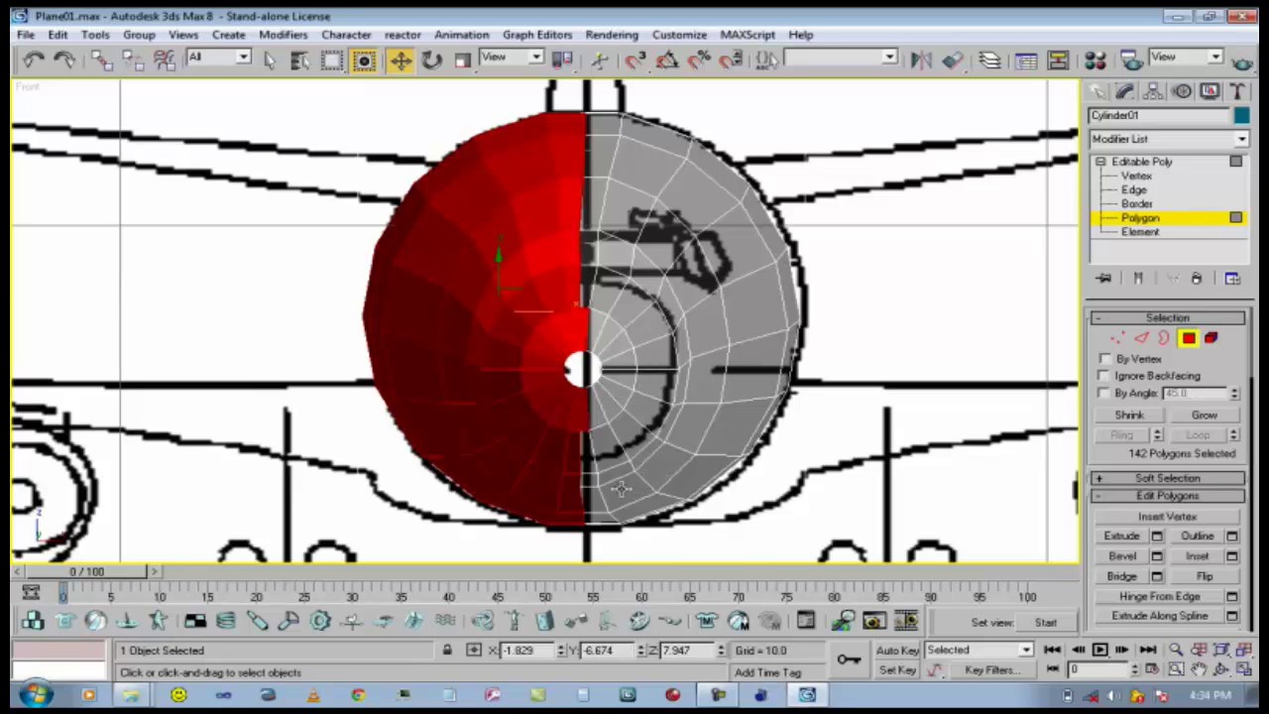
{"action": "left_click", "coordinate": [583, 426], "text": "alt"}
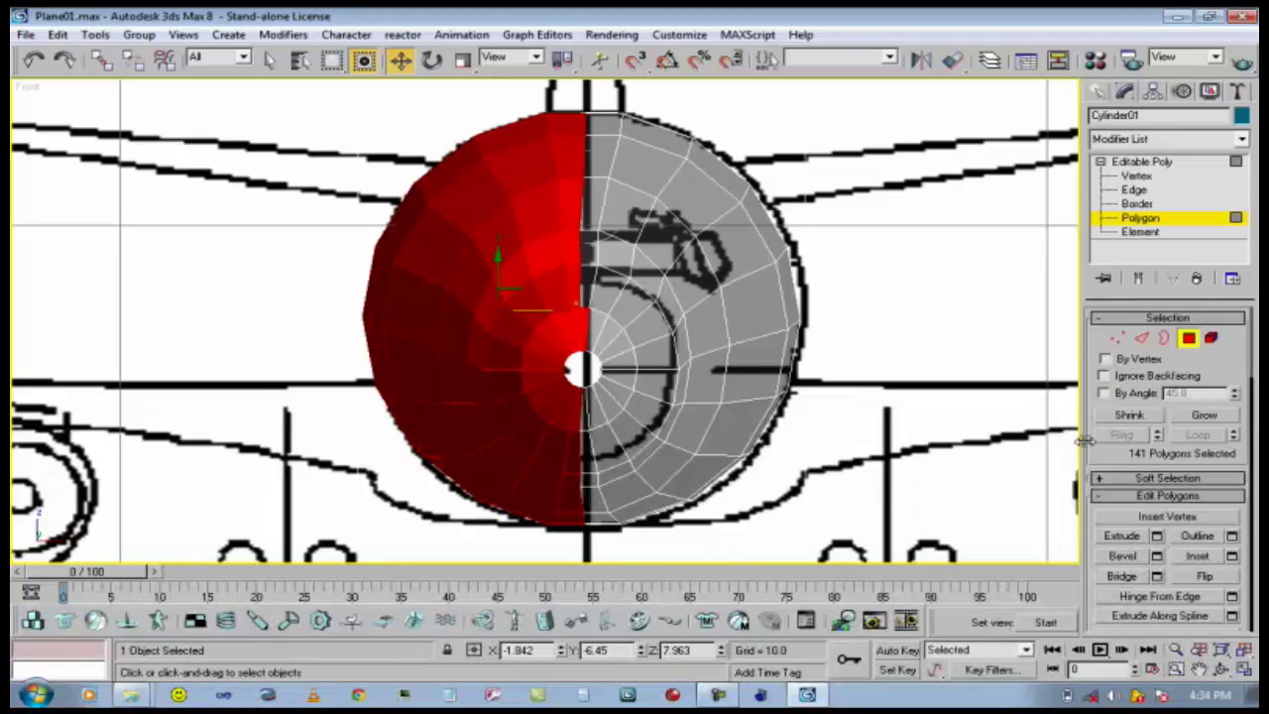
In the perspective view, deselect the stray polygon above the nose opening that lies across the centre line.
{"action": "key", "text": "p"}
{"action": "left_click", "coordinate": [1221, 670]}
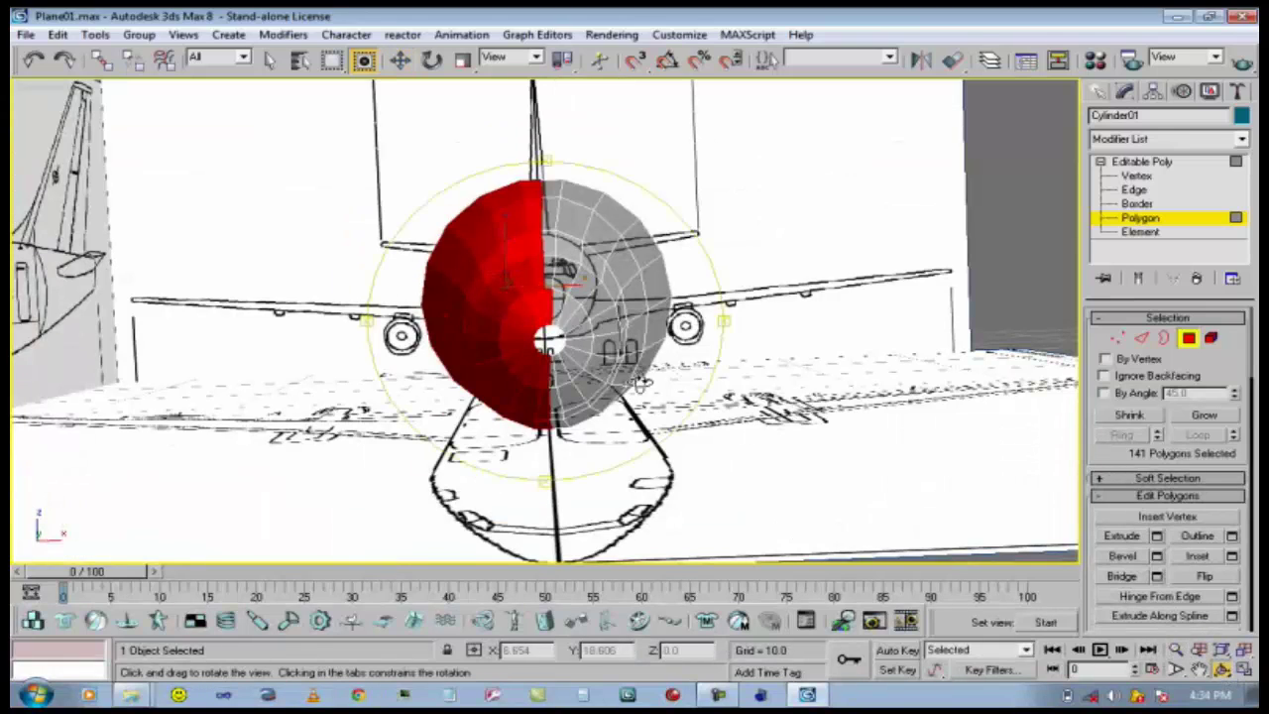
{"action": "mouse_move", "coordinate": [573, 319]}
{"action": "left_mouse_down"}
{"action": "mouse_move", "coordinate": [587, 332]}
{"action": "mouse_move", "coordinate": [562, 319]}
{"action": "mouse_move", "coordinate": [592, 363]}
{"action": "mouse_move", "coordinate": [588, 330]}
{"action": "left_mouse_up"}
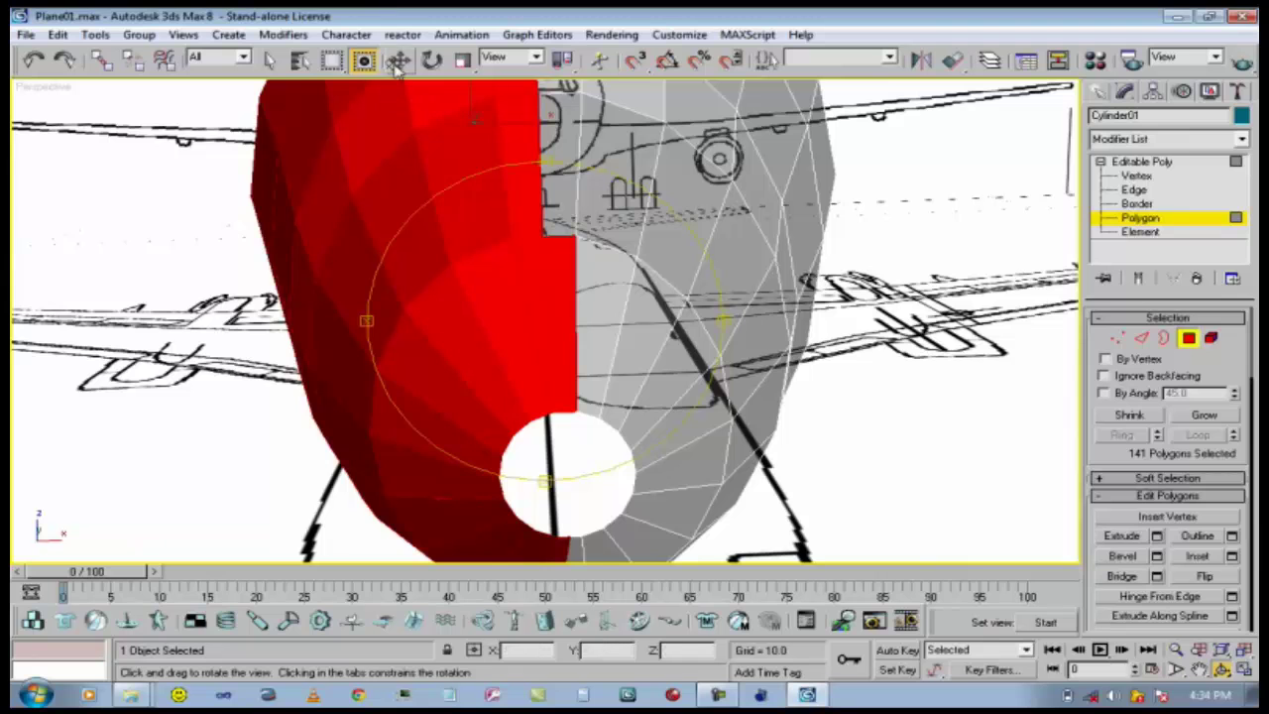
{"action": "key", "text": "w"}
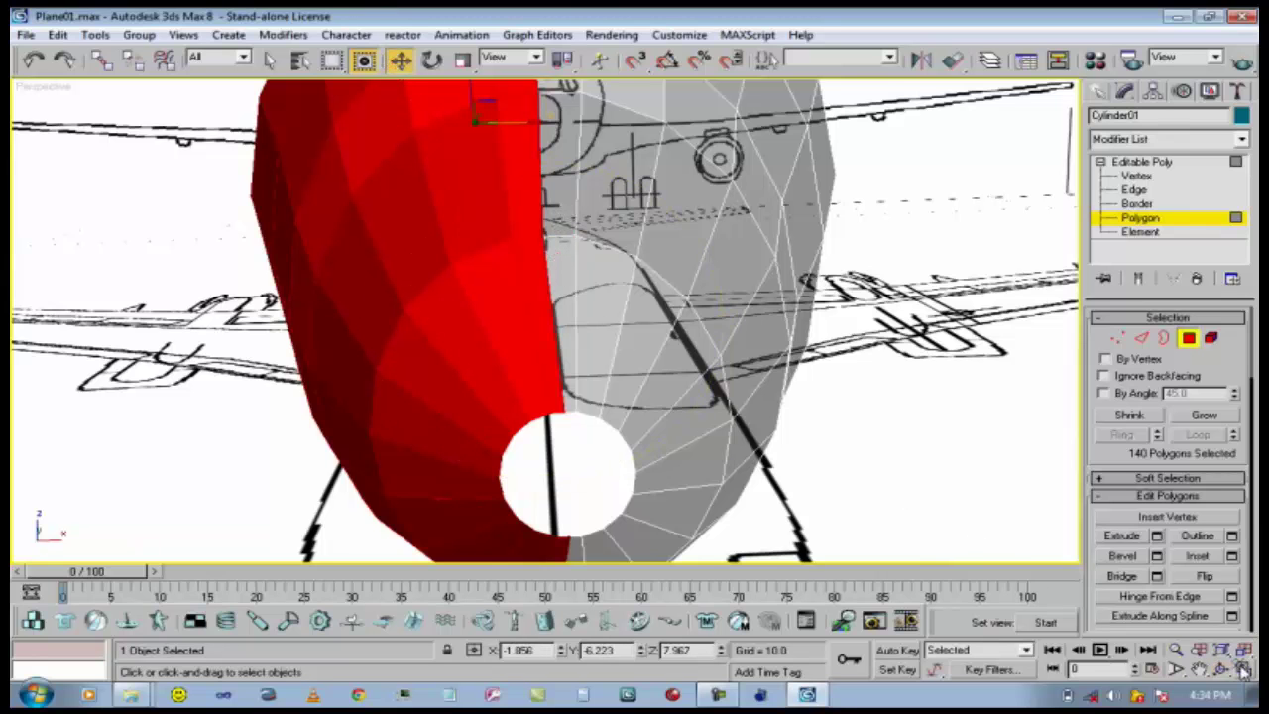
Delete the selected half of the fuselage and leave polygon sub-object level.
{"action": "left_click", "coordinate": [1224, 670]}
{"action": "left_click_drag", "start_coordinate": [595, 332], "coordinate": [456, 315]}
{"action": "scroll", "coordinate": [634, 307], "scroll_direction": "down", "scroll_amount": 4}
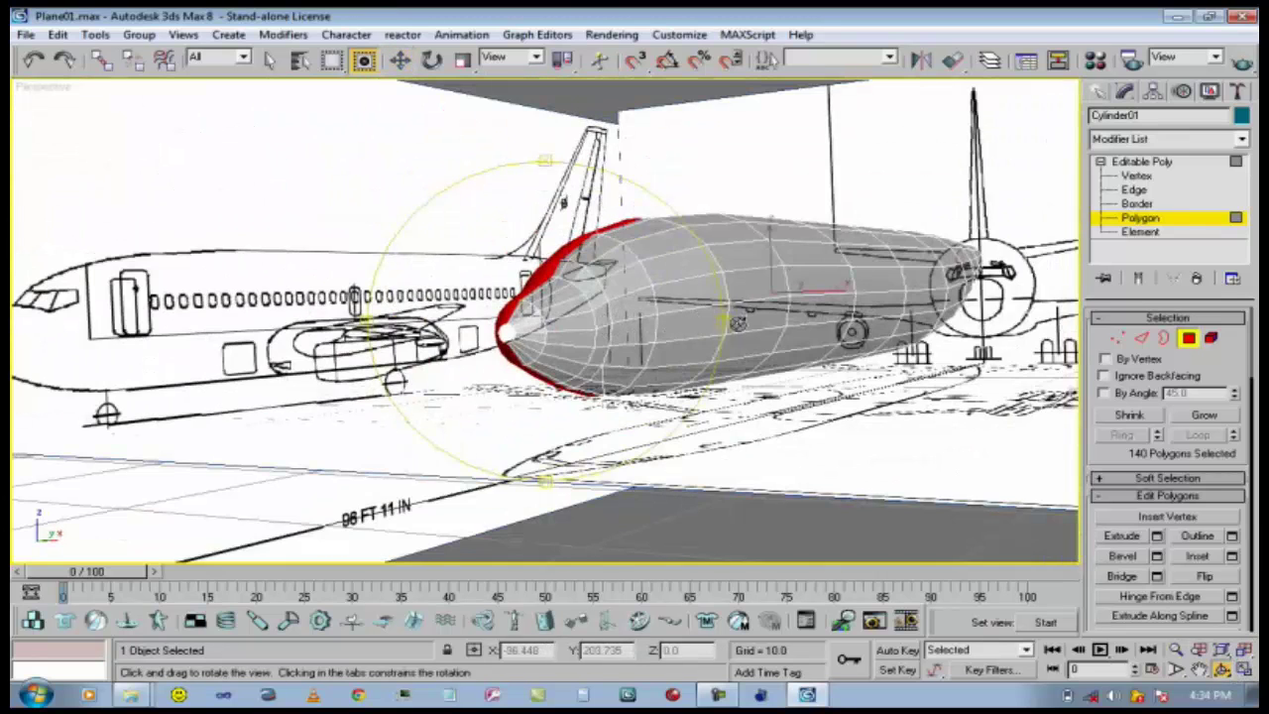
{"action": "left_click_drag", "start_coordinate": [731, 325], "coordinate": [407, 379]}
{"action": "left_click_drag", "start_coordinate": [586, 385], "coordinate": [583, 359]}
{"action": "key", "text": "Delete"}
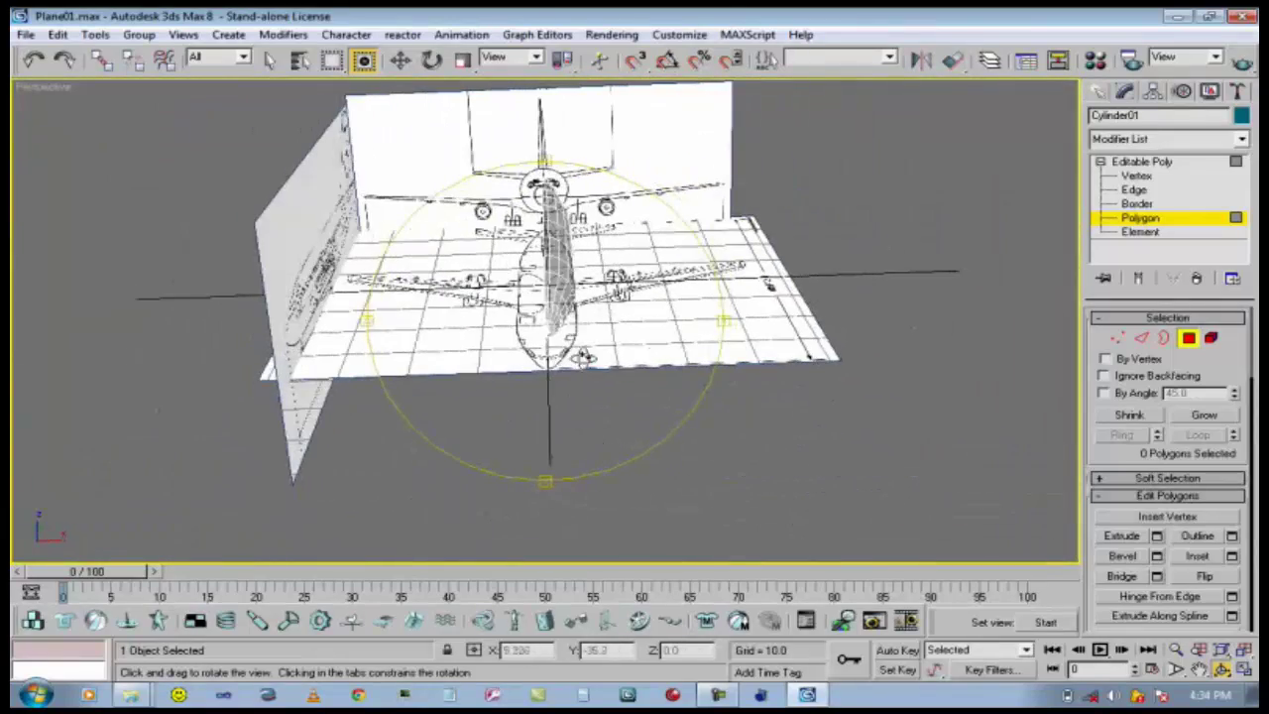
{"action": "left_click", "coordinate": [1140, 162]}
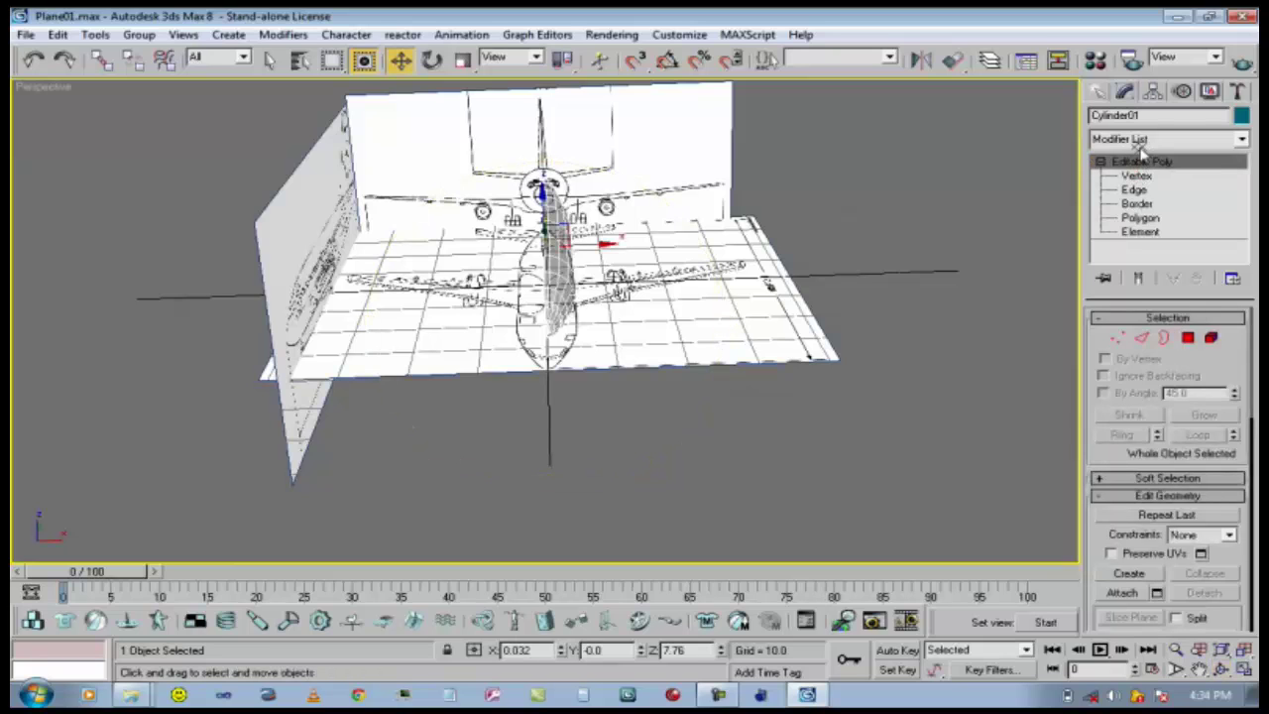
{"action": "left_click", "coordinate": [1150, 139]}
{"action": "left_click", "coordinate": [1123, 90]}
{"action": "left_click", "coordinate": [1142, 141]}
{"action": "scroll", "coordinate": [1158, 397], "scroll_direction": "down", "scroll_amount": 5}
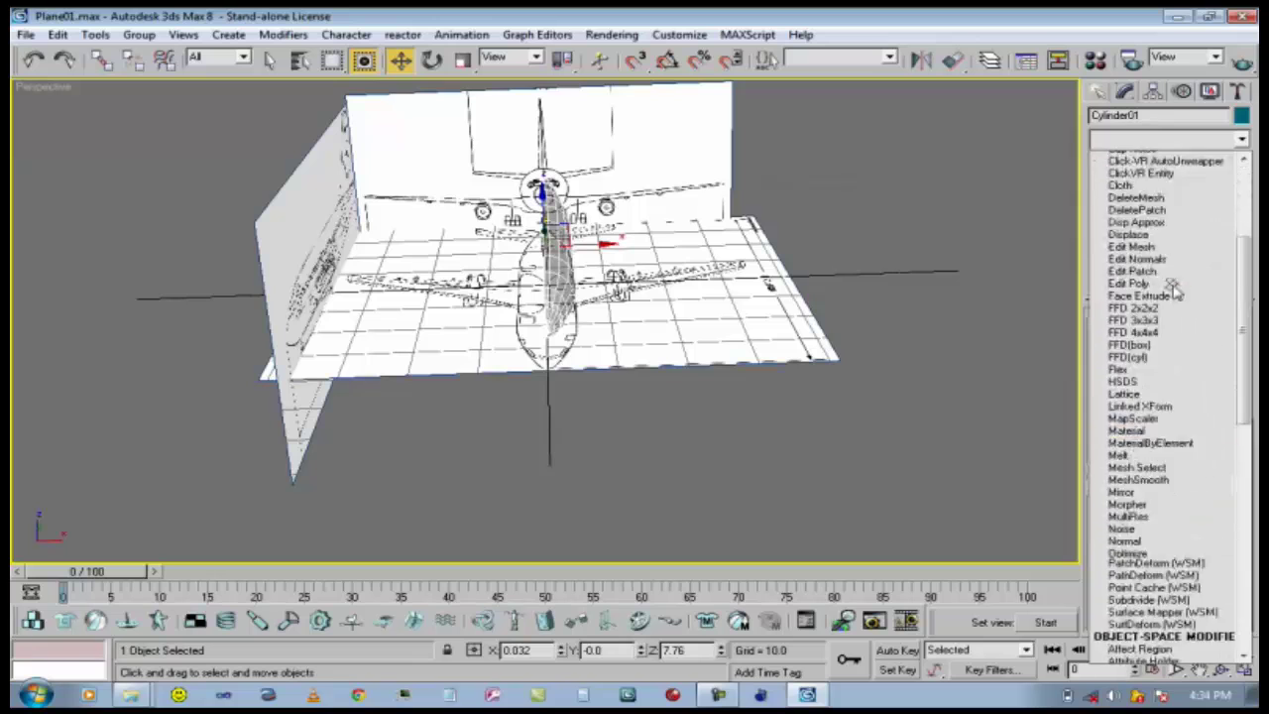
{"action": "scroll", "coordinate": [1158, 396], "scroll_direction": "down", "scroll_amount": 10}
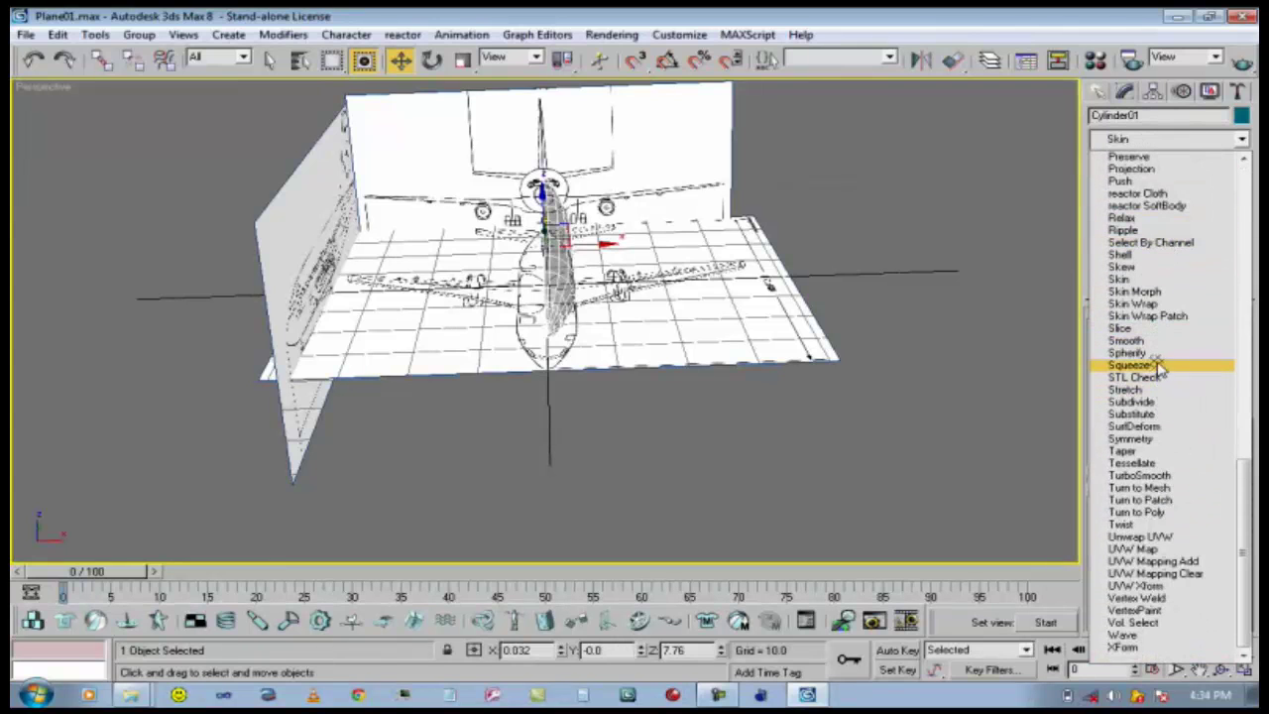
{"action": "left_click", "coordinate": [1160, 354]}
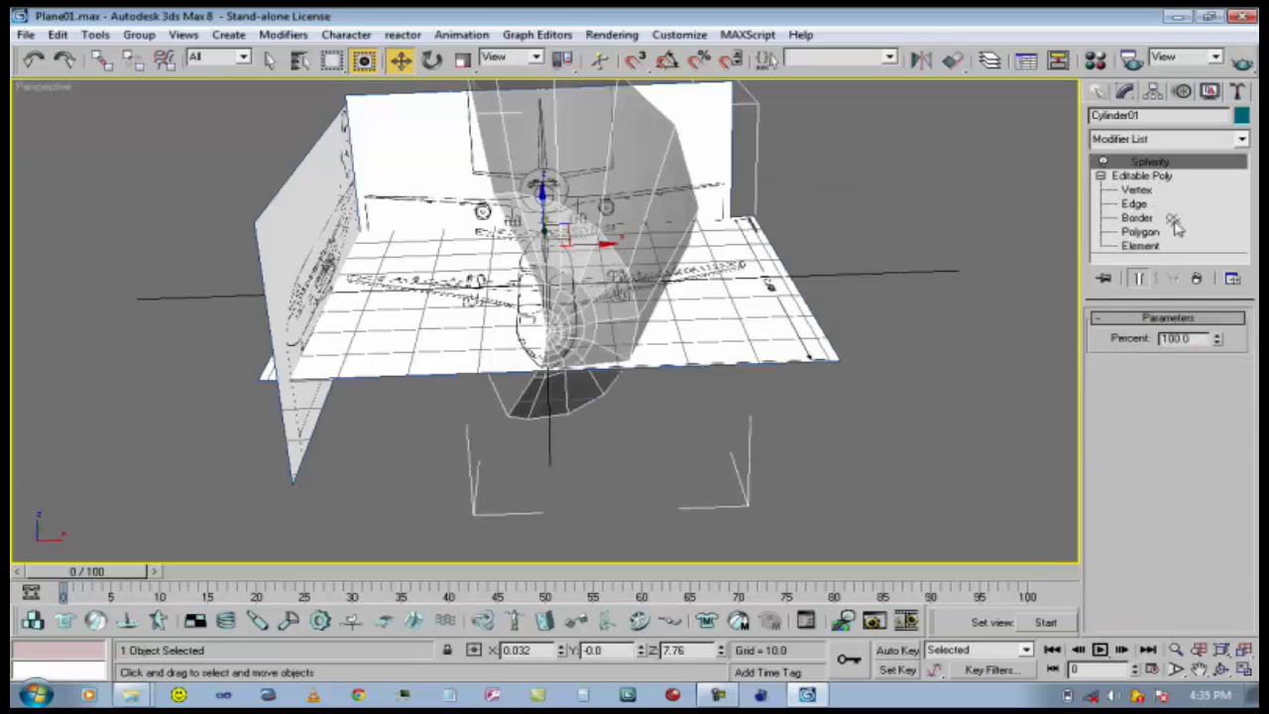
{"action": "left_click", "coordinate": [1195, 280]}
Apply a Symmetry modifier to the remaining half of the fuselage.
{"action": "left_click", "coordinate": [1170, 139]}
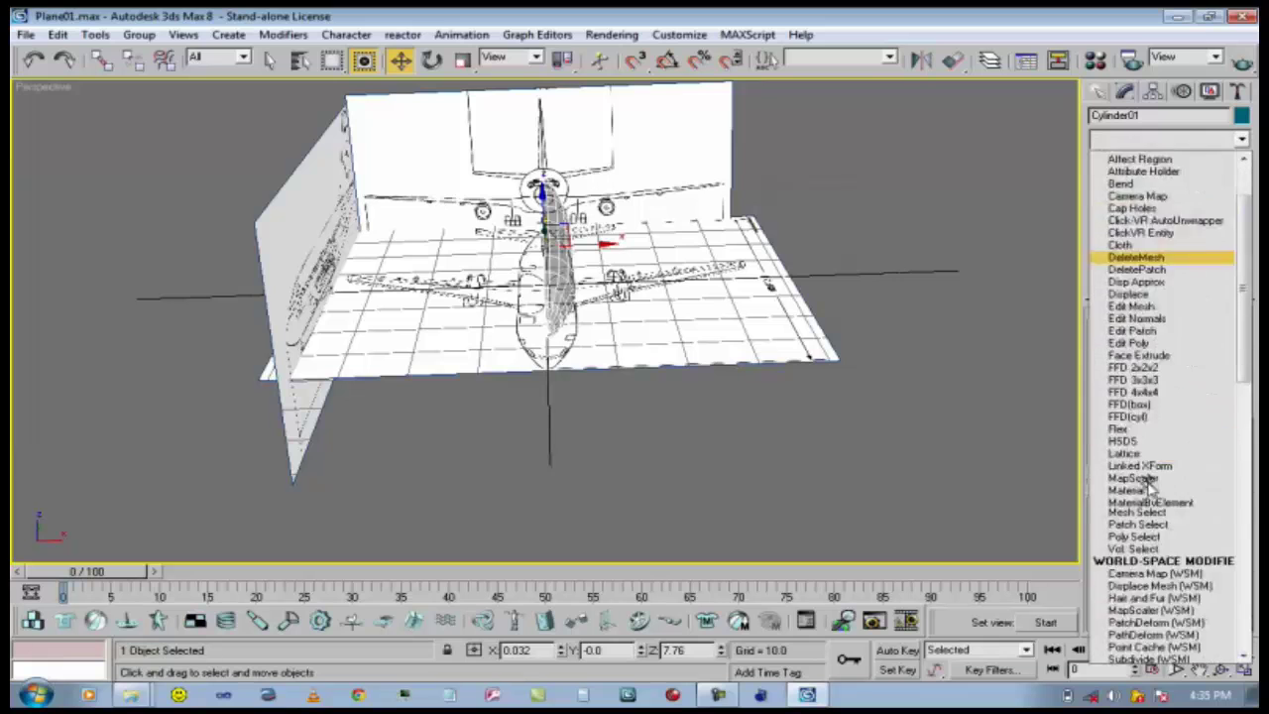
{"action": "scroll", "coordinate": [1150, 454], "scroll_direction": "down", "scroll_amount": 5}
{"action": "scroll", "coordinate": [1150, 454], "scroll_direction": "down", "scroll_amount": 10}
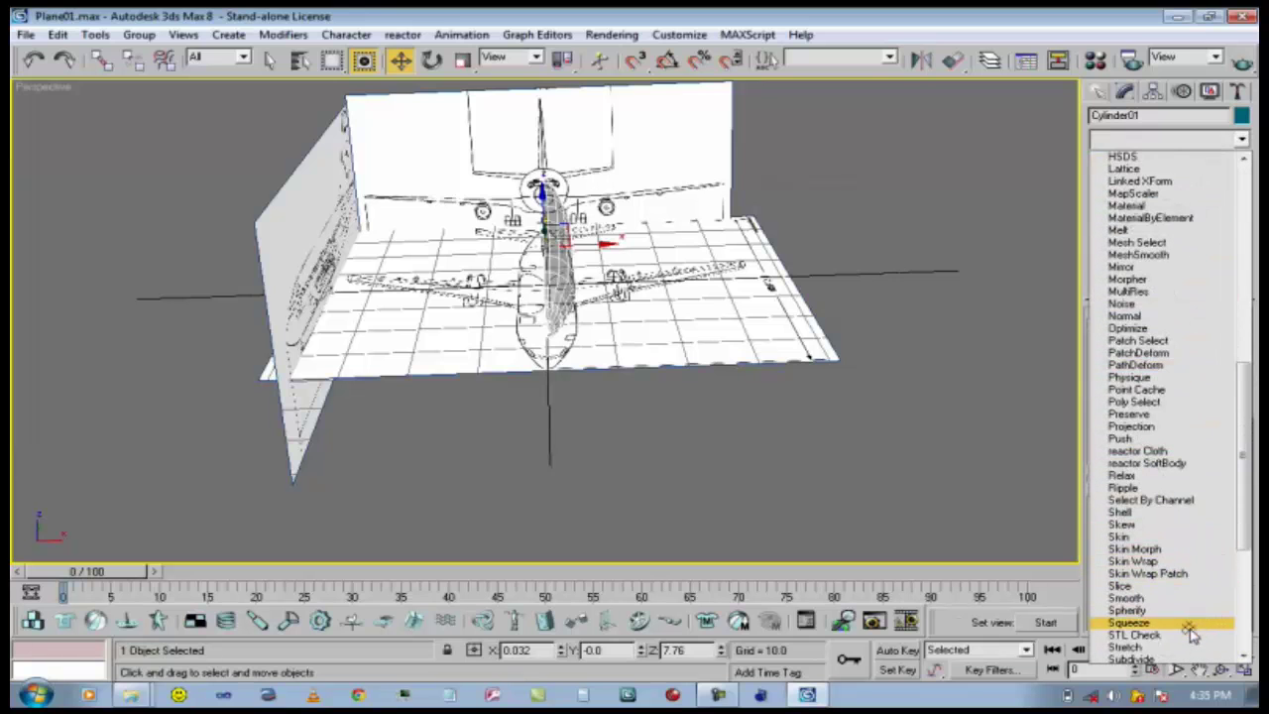
{"action": "scroll", "coordinate": [1243, 528], "scroll_direction": "down", "scroll_amount": 5}
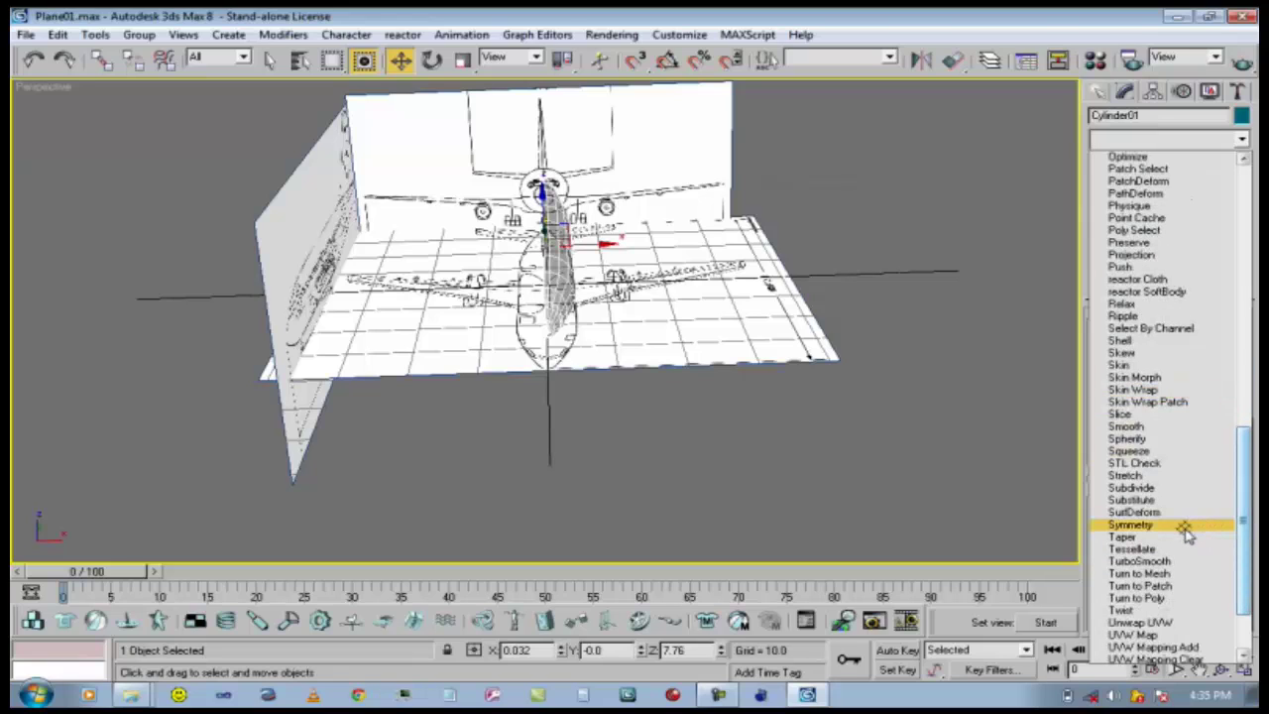
{"action": "left_click", "coordinate": [1131, 526]}
Examine the mirrored fuselage in the perspective and front views, comparing its cross-section with the front blueprint.
{"action": "left_click", "coordinate": [1176, 648]}
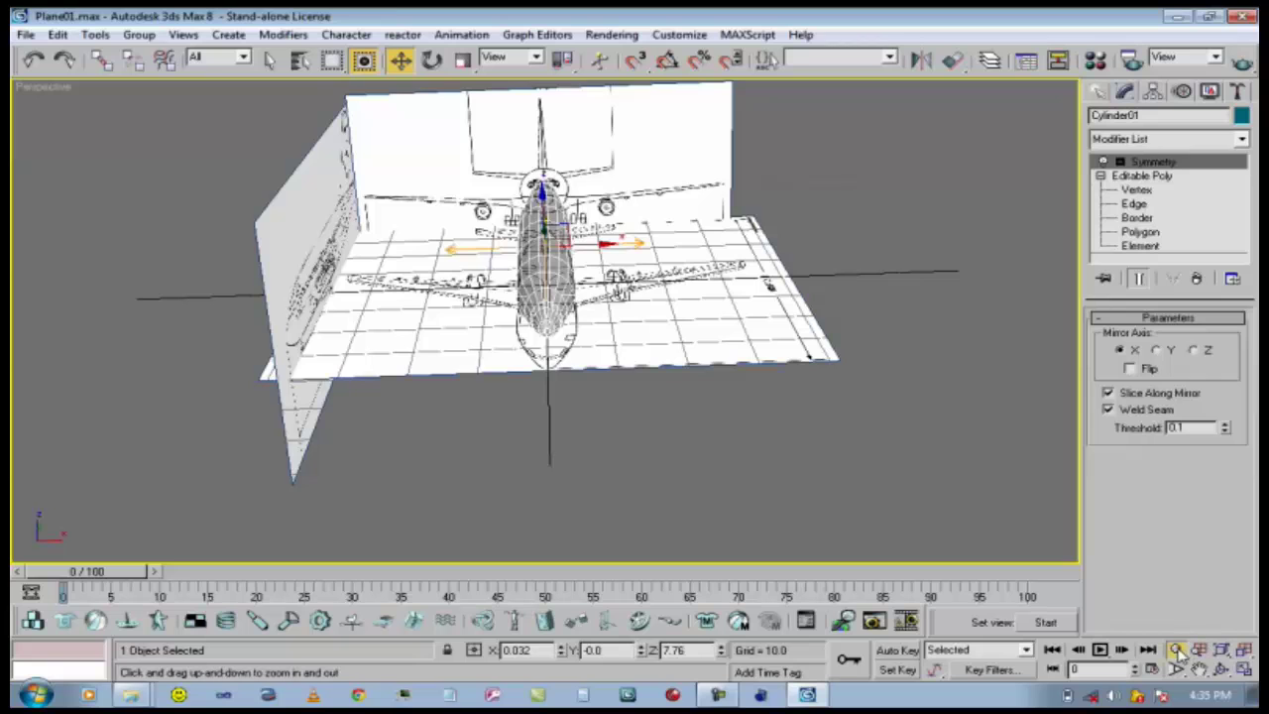
{"action": "left_click_drag", "start_coordinate": [646, 476], "coordinate": [645, 387]}
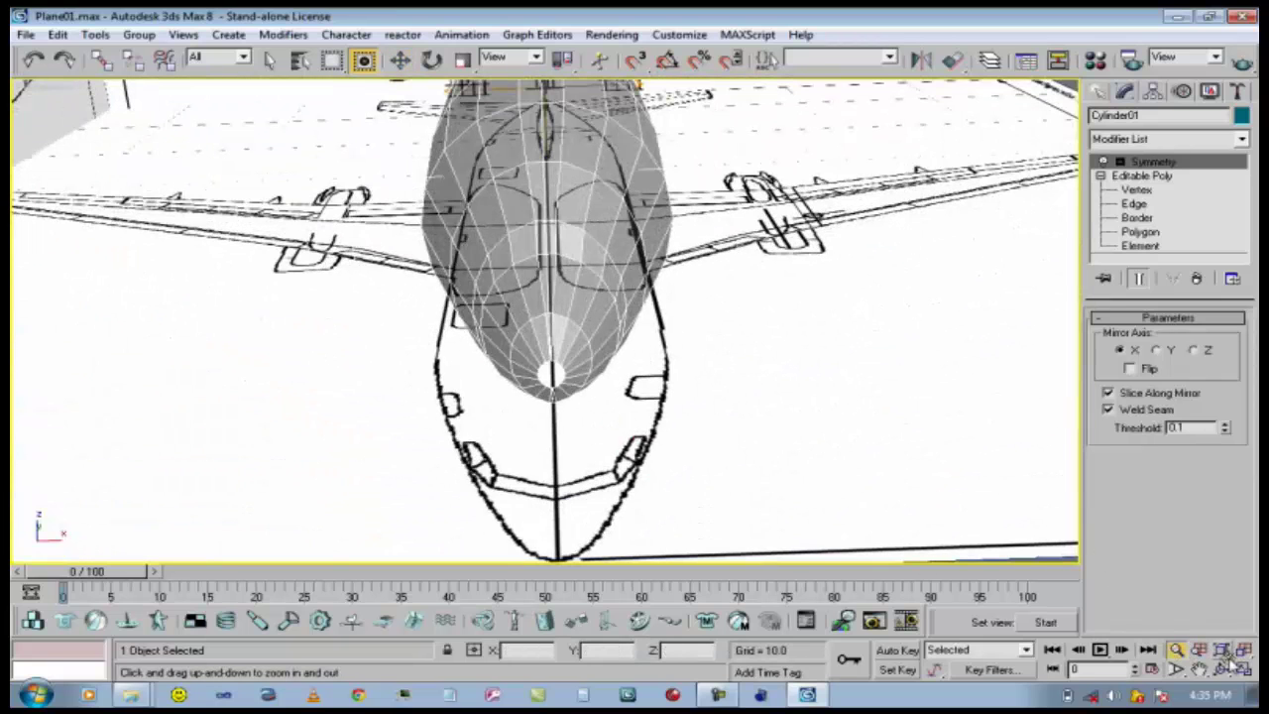
{"action": "left_click", "coordinate": [1199, 670]}
{"action": "left_click_drag", "start_coordinate": [664, 280], "coordinate": [662, 357]}
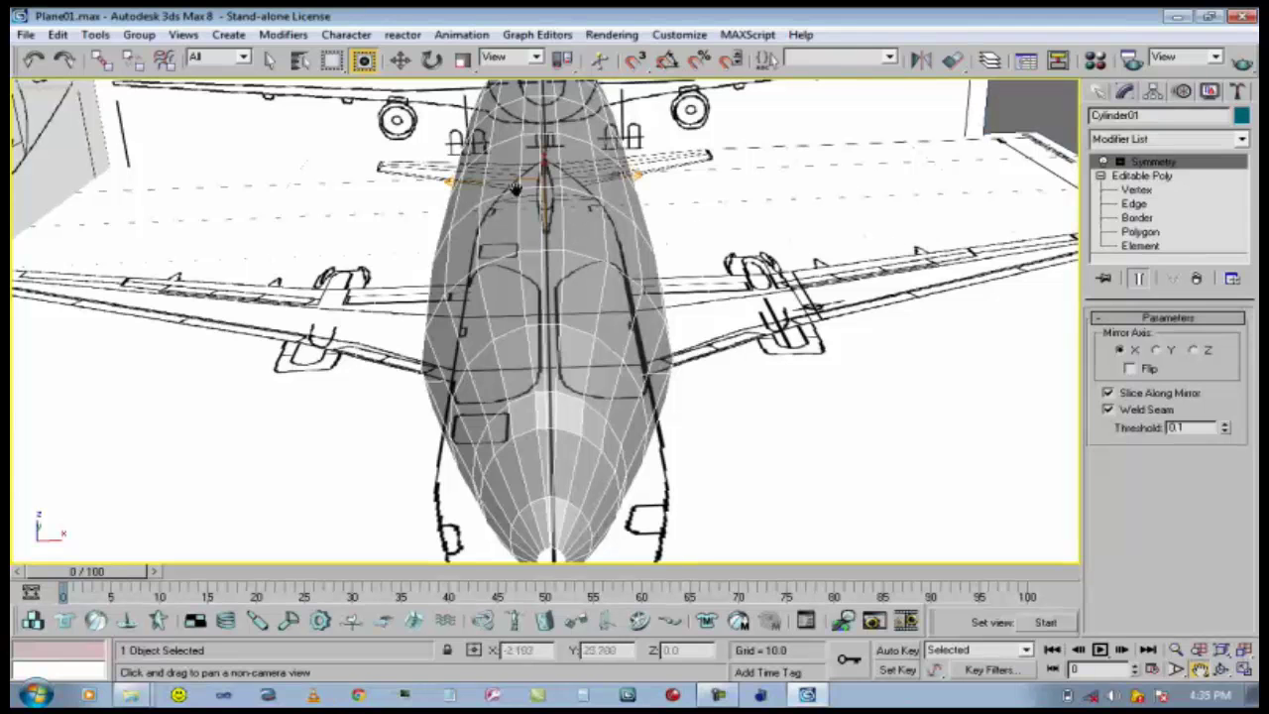
{"action": "left_click_drag", "start_coordinate": [555, 198], "coordinate": [524, 428]}
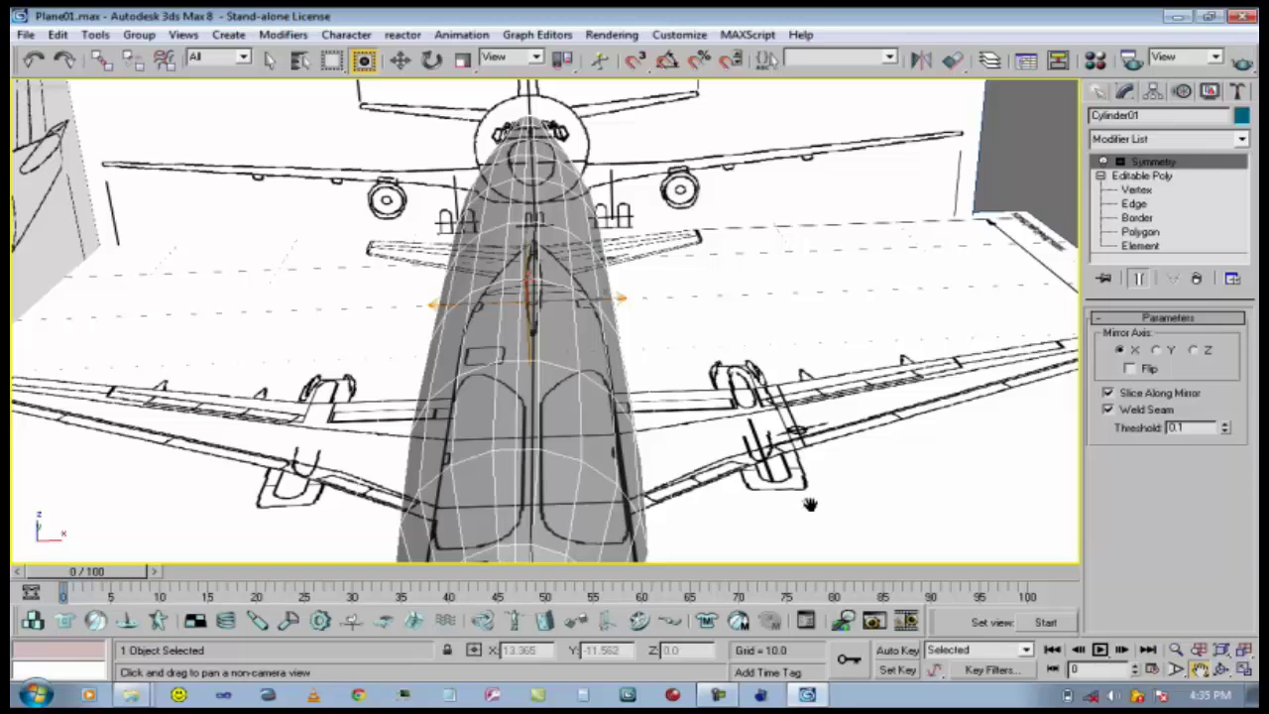
{"action": "key", "text": "t"}
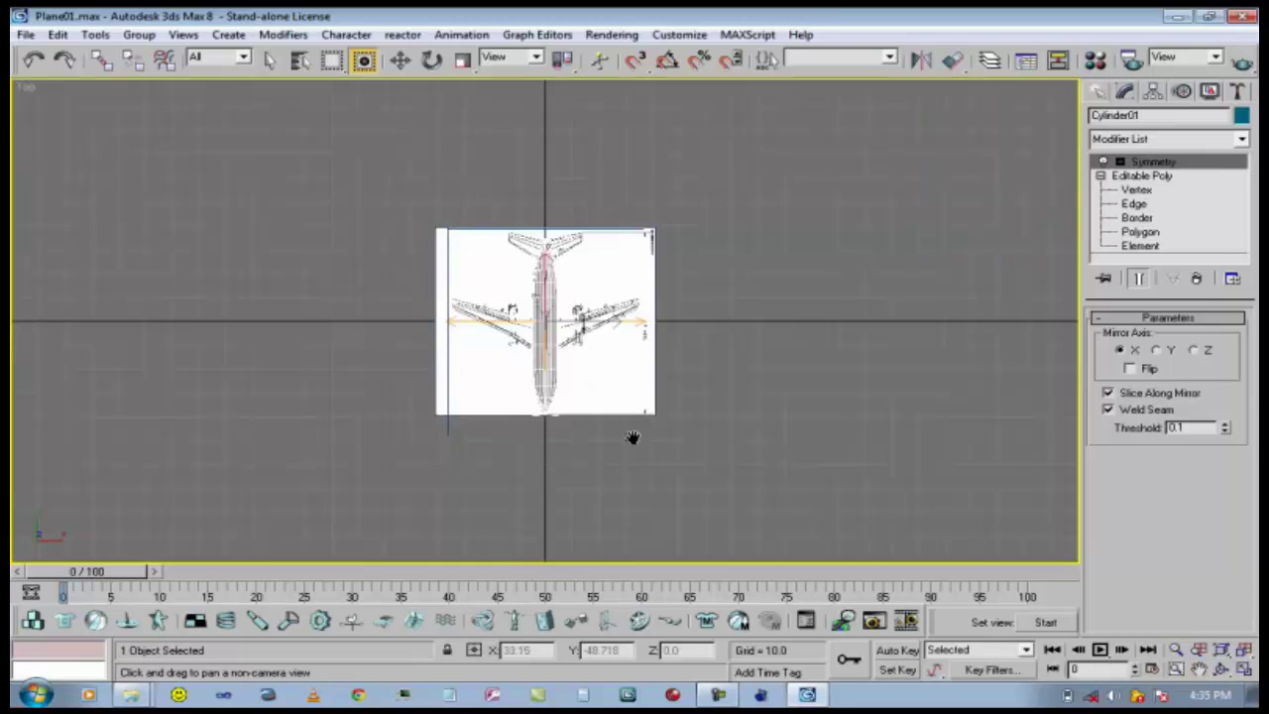
{"action": "key", "text": "f"}
{"action": "left_click_drag", "start_coordinate": [649, 393], "coordinate": [636, 392]}
{"action": "left_click_drag", "start_coordinate": [766, 295], "coordinate": [591, 354]}
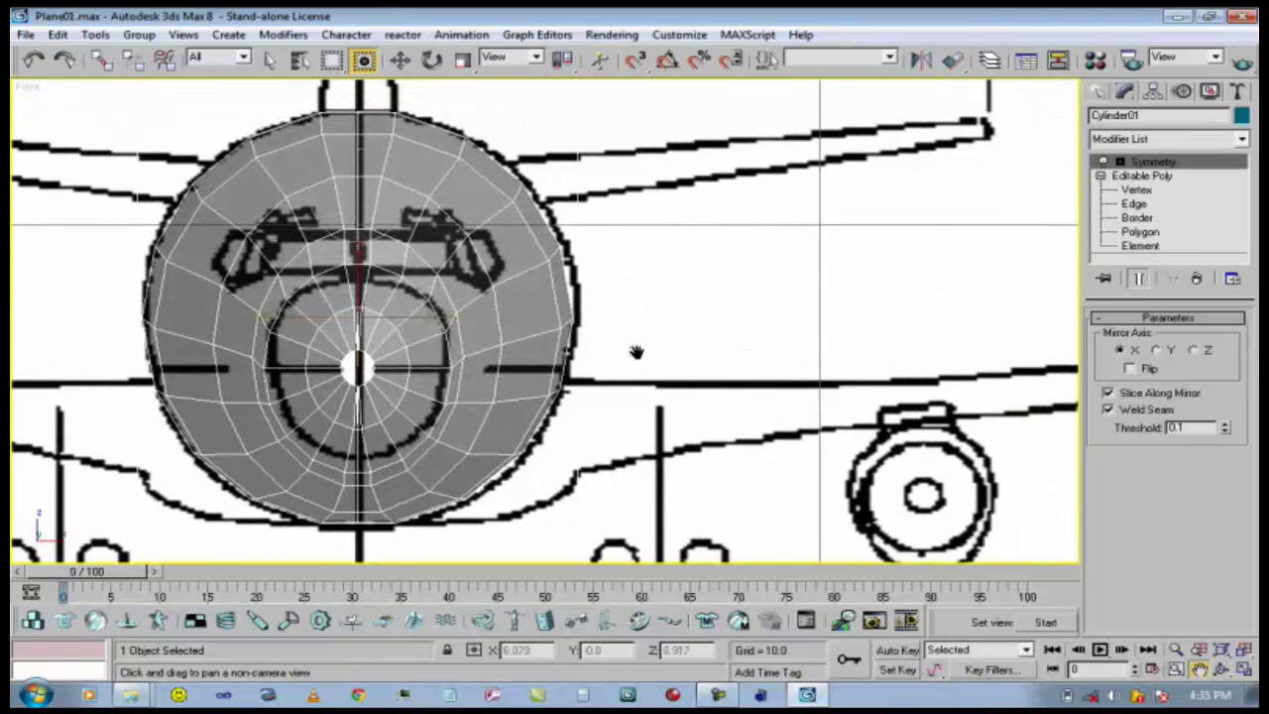
{"action": "left_click_drag", "start_coordinate": [560, 323], "coordinate": [877, 307]}
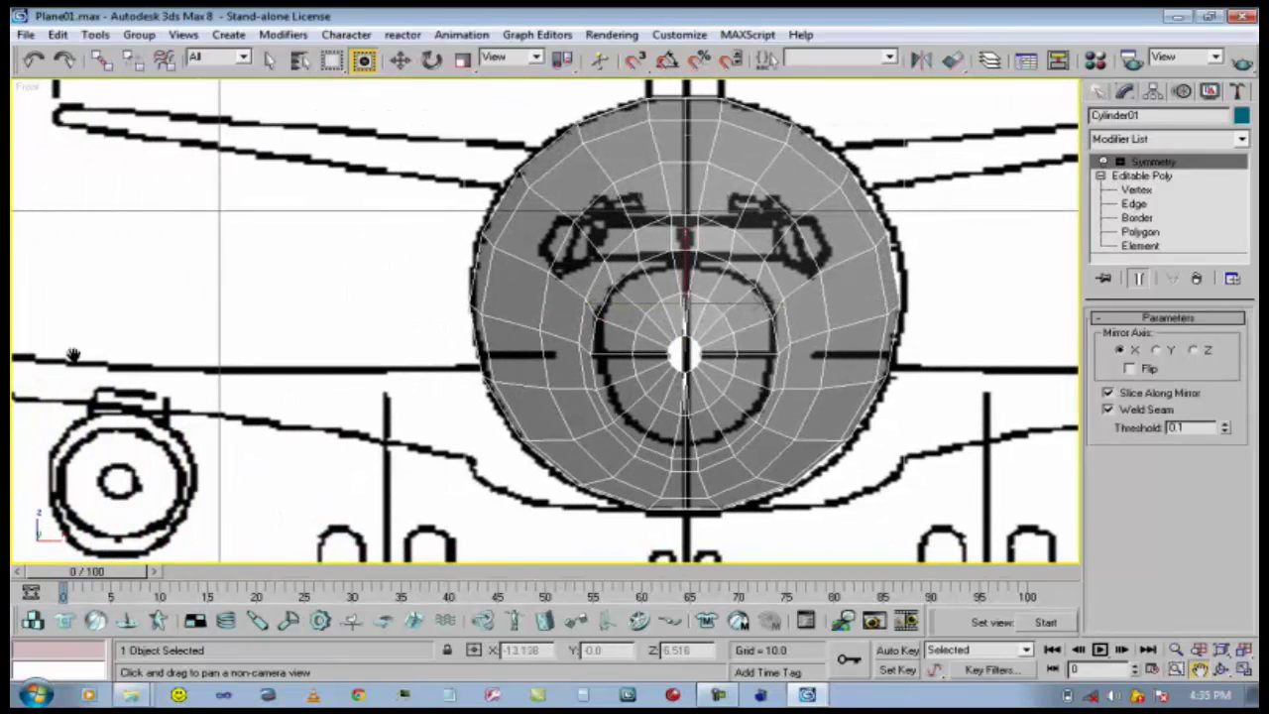
{"action": "left_click_drag", "start_coordinate": [162, 404], "coordinate": [418, 375]}
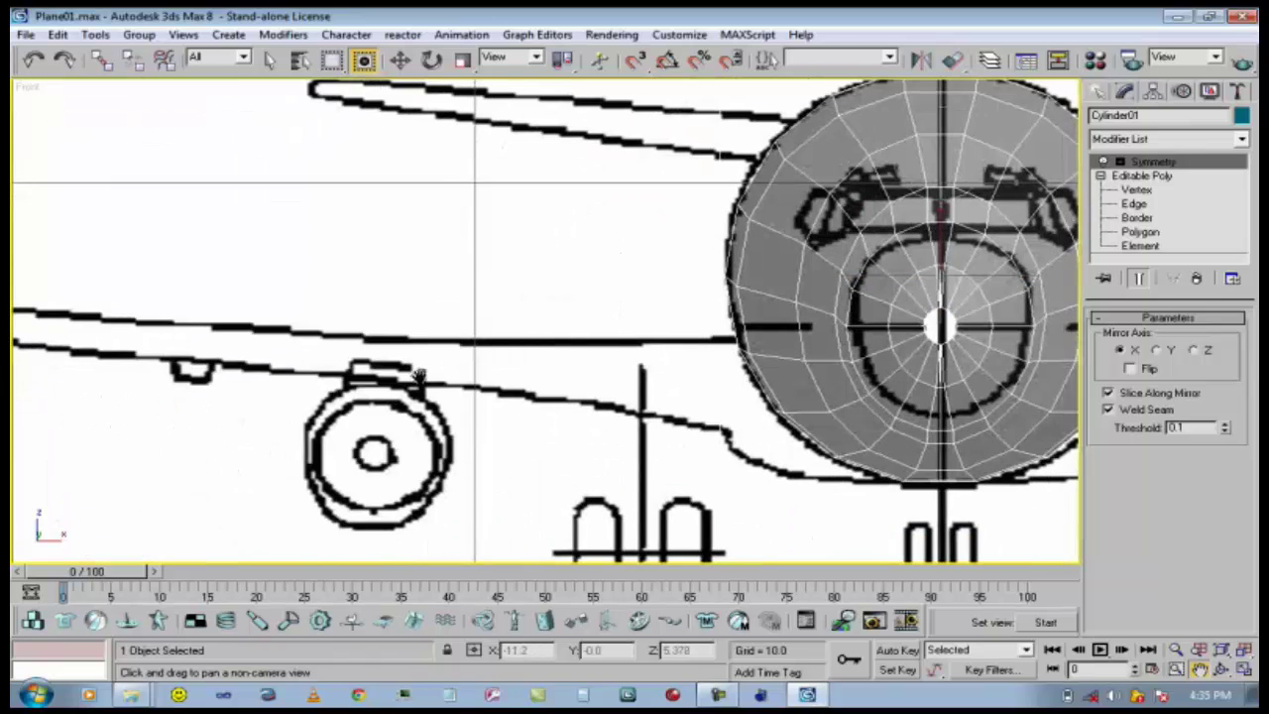
{"action": "scroll", "coordinate": [443, 393], "scroll_direction": "down", "scroll_amount": 3}
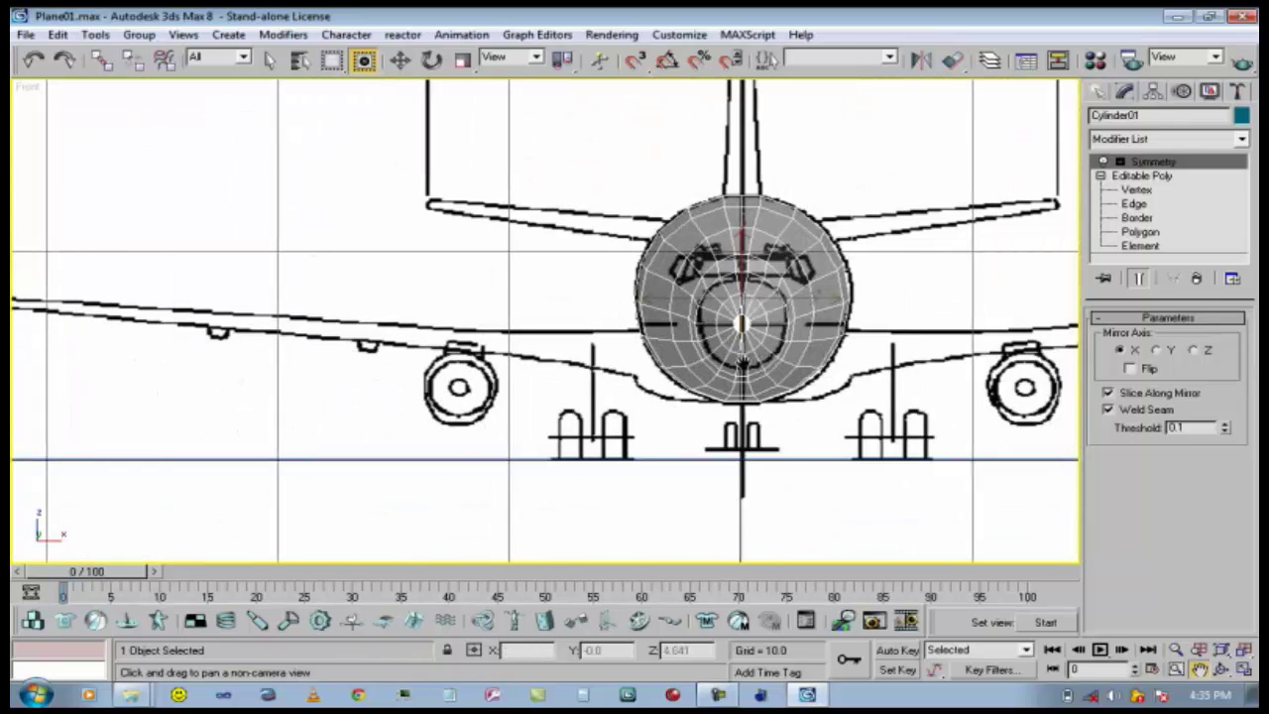
{"action": "left_click_drag", "start_coordinate": [952, 352], "coordinate": [575, 416]}
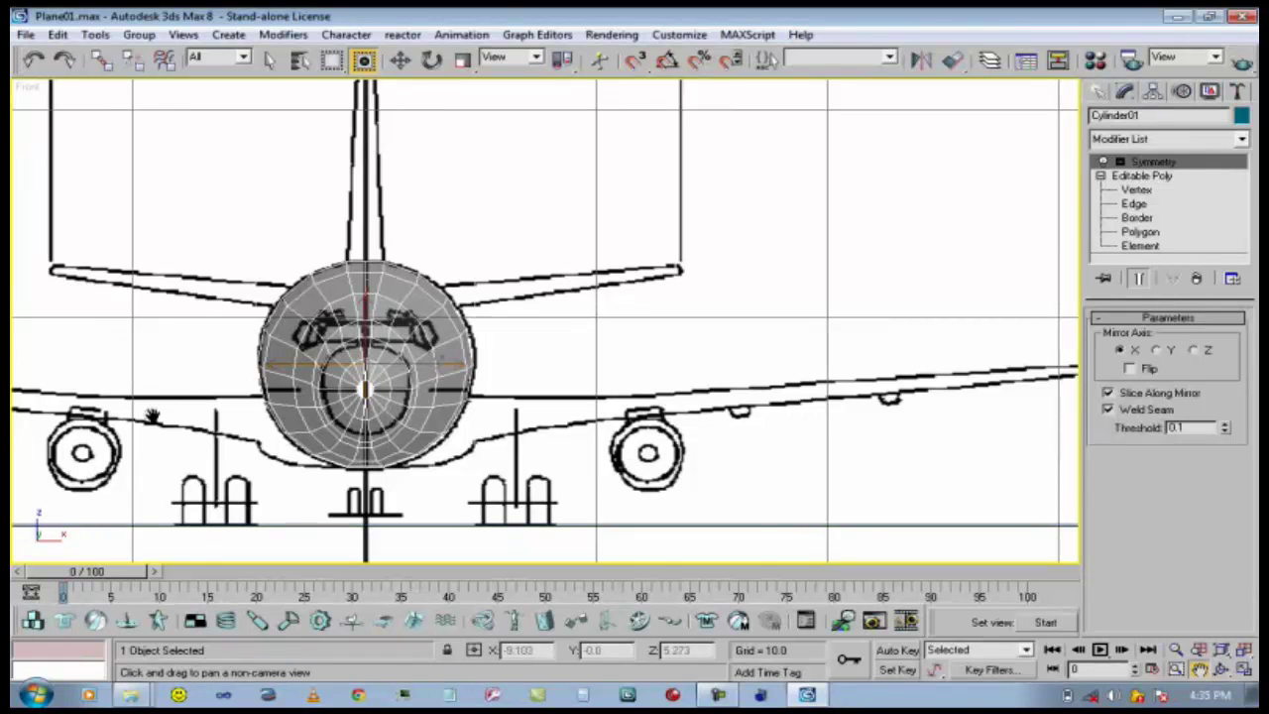
{"action": "left_click_drag", "start_coordinate": [151, 417], "coordinate": [238, 421]}
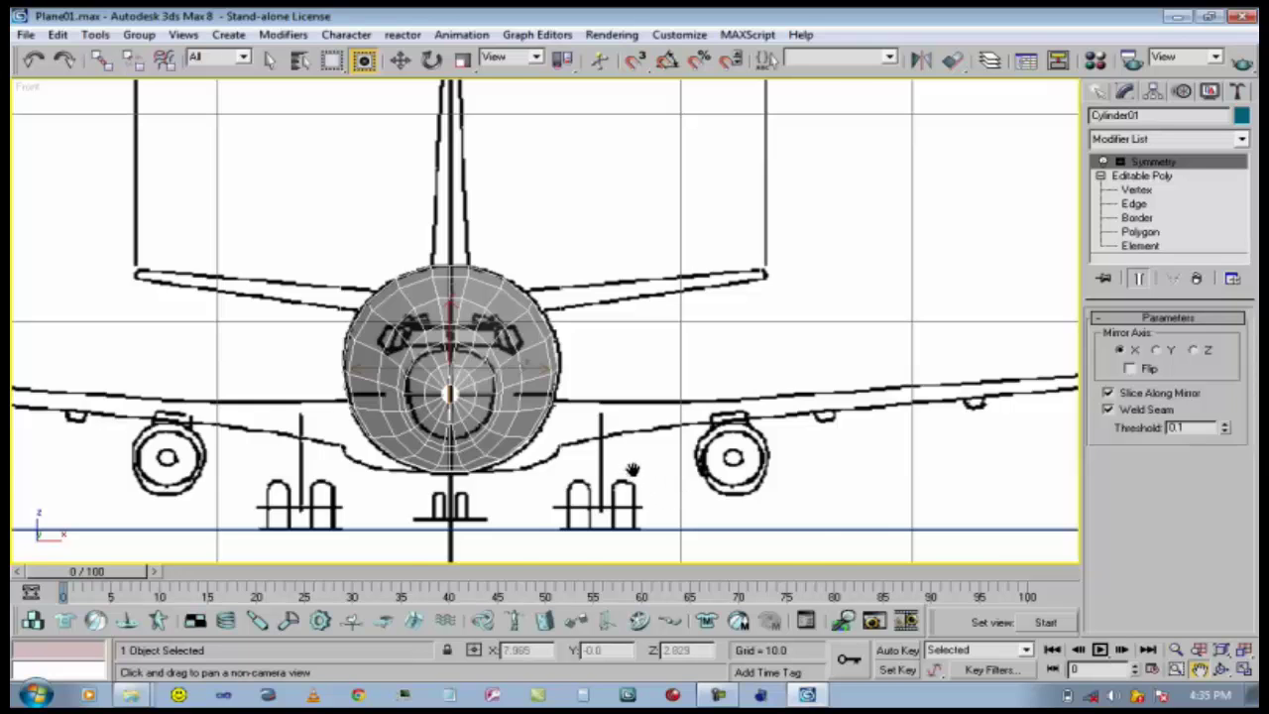
{"action": "scroll", "coordinate": [632, 469], "scroll_direction": "up", "scroll_amount": 3}
{"action": "left_click_drag", "start_coordinate": [629, 473], "coordinate": [613, 379]}
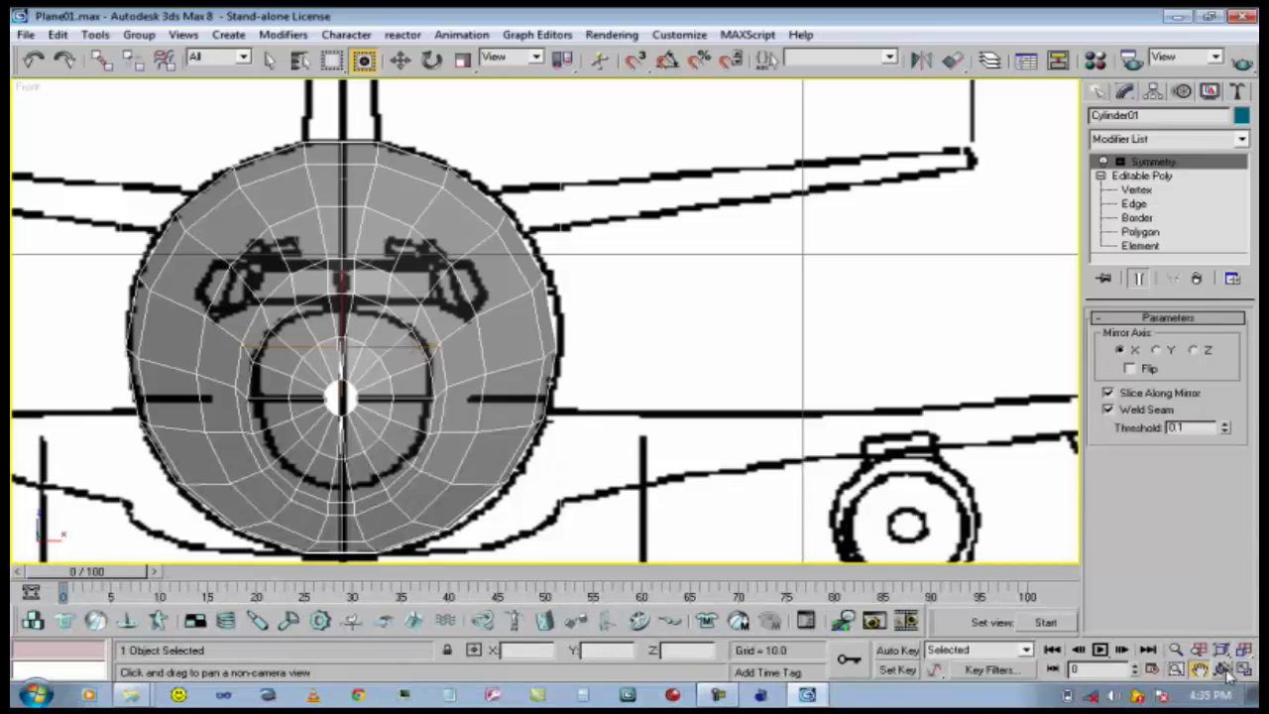
Examine in the top view where the wing roots meet the fuselage relative to its cross-section edge loops.
{"action": "key", "text": "t"}
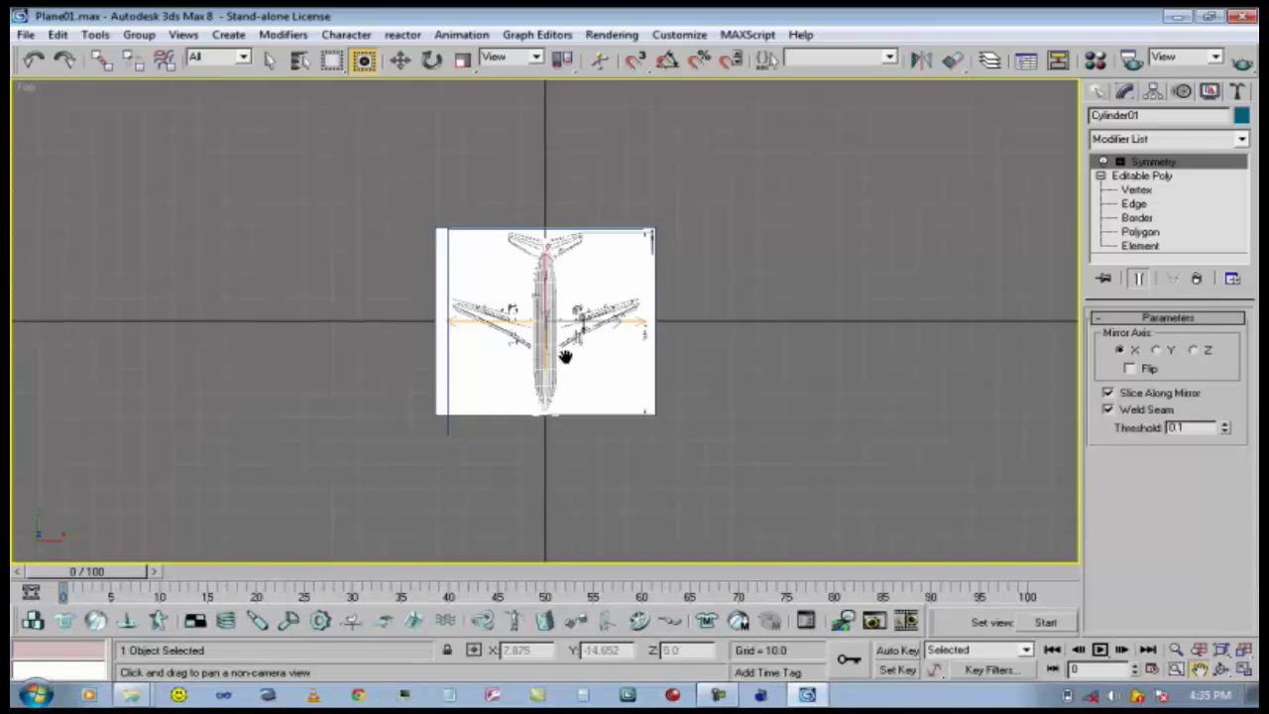
{"action": "scroll", "coordinate": [564, 357], "scroll_direction": "up", "scroll_amount": 10}
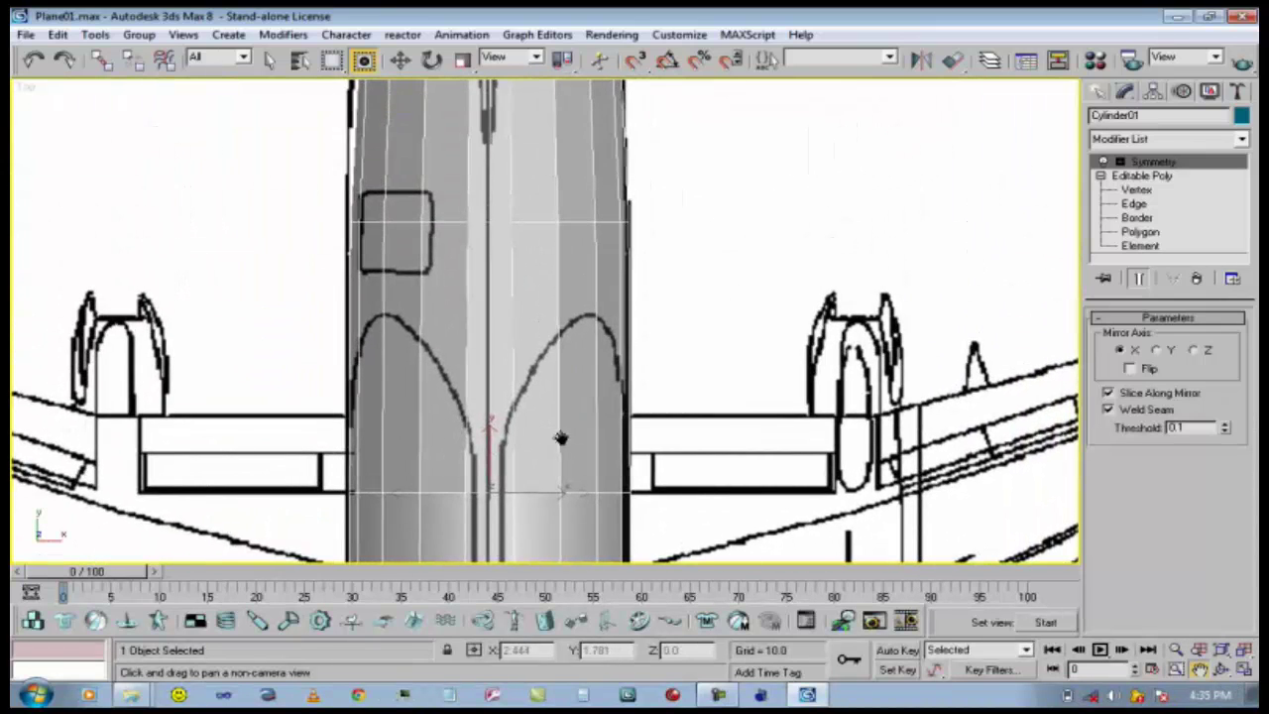
{"action": "scroll", "coordinate": [562, 438], "scroll_direction": "down", "scroll_amount": 5}
{"action": "scroll", "coordinate": [565, 436], "scroll_direction": "up", "scroll_amount": 5}
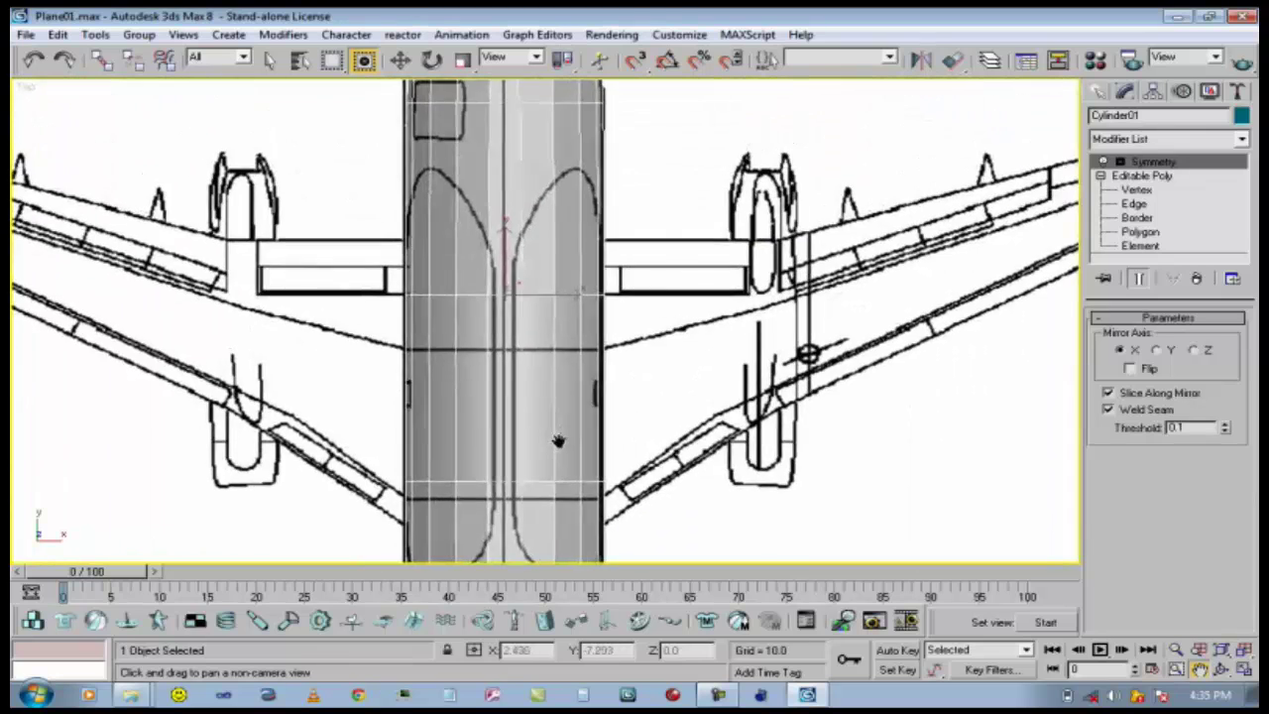
{"action": "scroll", "coordinate": [558, 440], "scroll_direction": "up", "scroll_amount": 6}
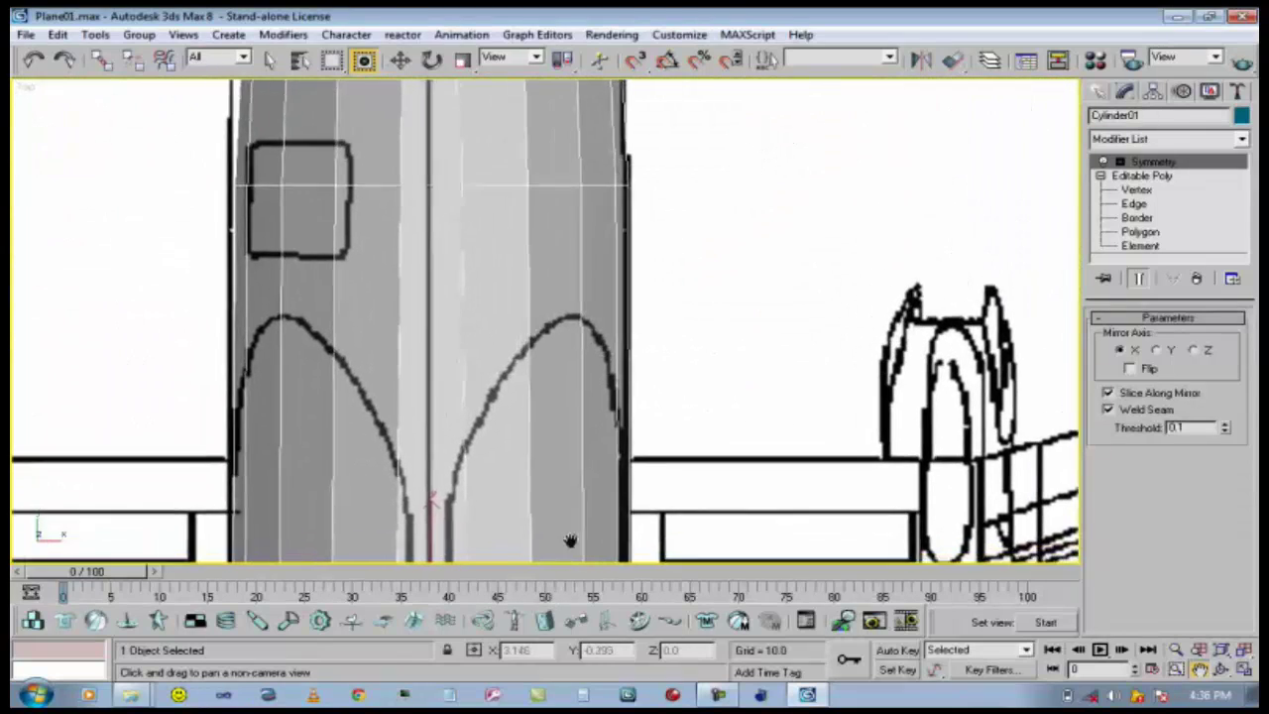
{"action": "mouse_move", "coordinate": [570, 541]}
{"action": "left_mouse_down"}
{"action": "mouse_move", "coordinate": [565, 434]}
{"action": "mouse_move", "coordinate": [565, 526]}
{"action": "mouse_move", "coordinate": [564, 462]}
{"action": "mouse_move", "coordinate": [490, 351]}
{"action": "left_mouse_up"}
{"action": "scroll", "coordinate": [566, 387], "scroll_direction": "down", "scroll_amount": 3}
{"action": "left_click_drag", "start_coordinate": [567, 388], "coordinate": [464, 220]}
{"action": "mouse_move", "coordinate": [463, 426]}
{"action": "left_mouse_down"}
{"action": "mouse_move", "coordinate": [442, 411]}
{"action": "mouse_move", "coordinate": [463, 437]}
{"action": "left_mouse_up"}
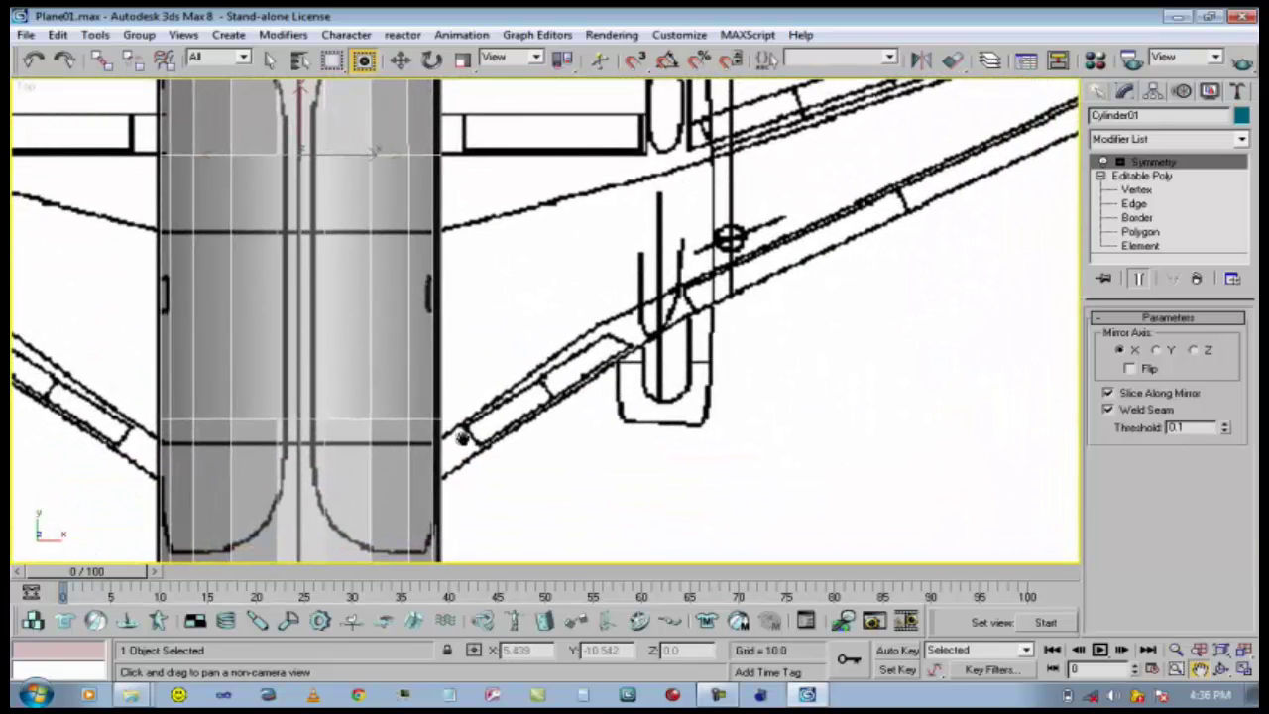
{"action": "left_click_drag", "start_coordinate": [453, 107], "coordinate": [438, 266]}
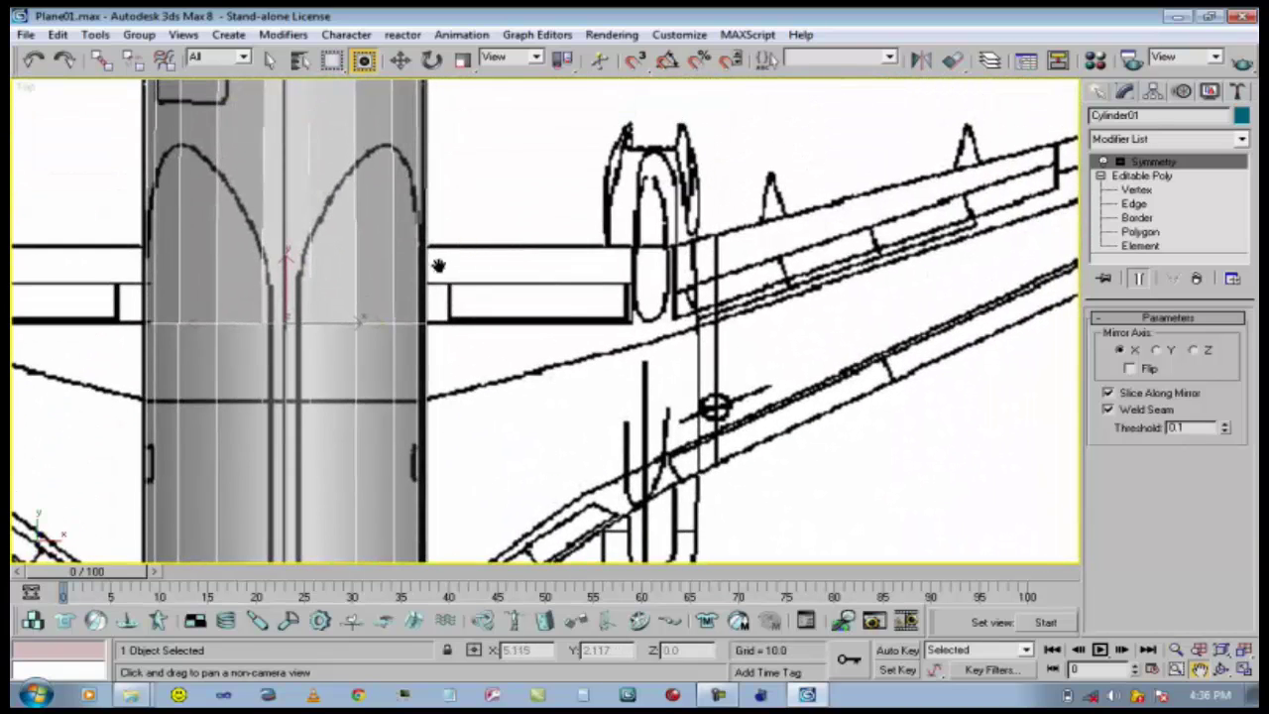
{"action": "left_click_drag", "start_coordinate": [402, 383], "coordinate": [516, 334]}
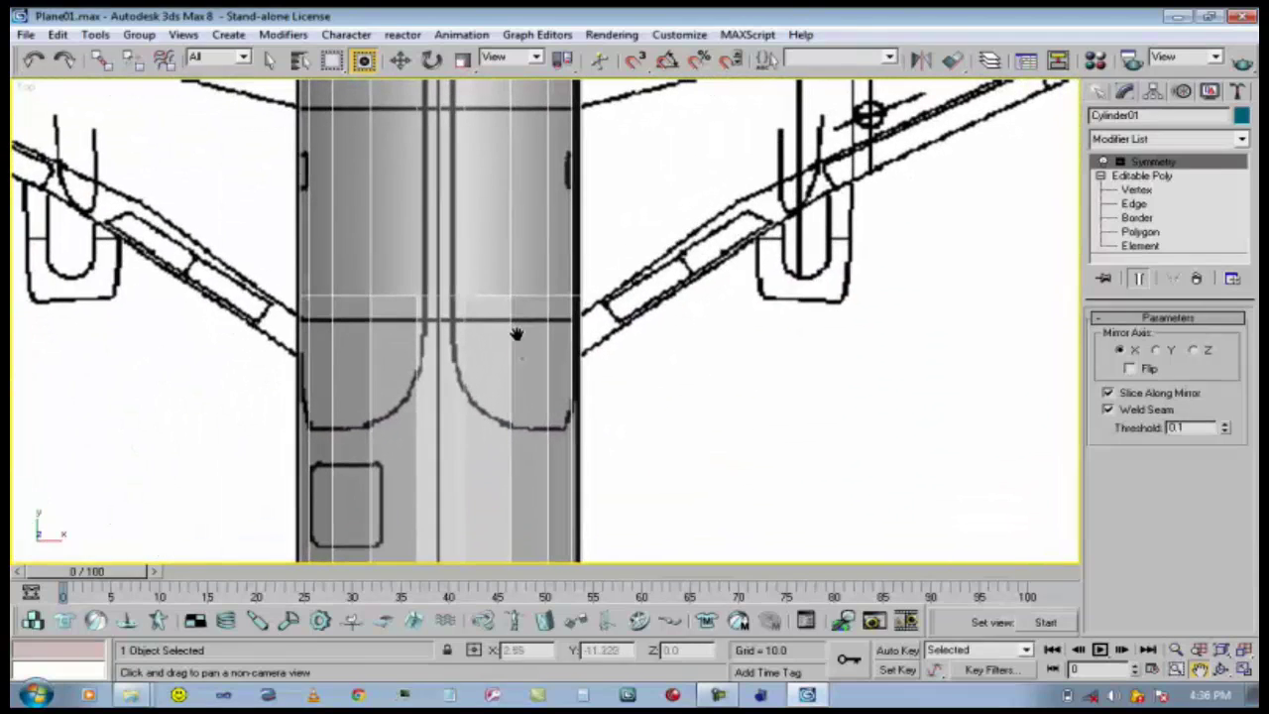
Go to the Editable Poly's edge level below Symmetry and turn on the end result display so both halves show.
{"action": "left_click", "coordinate": [399, 61]}
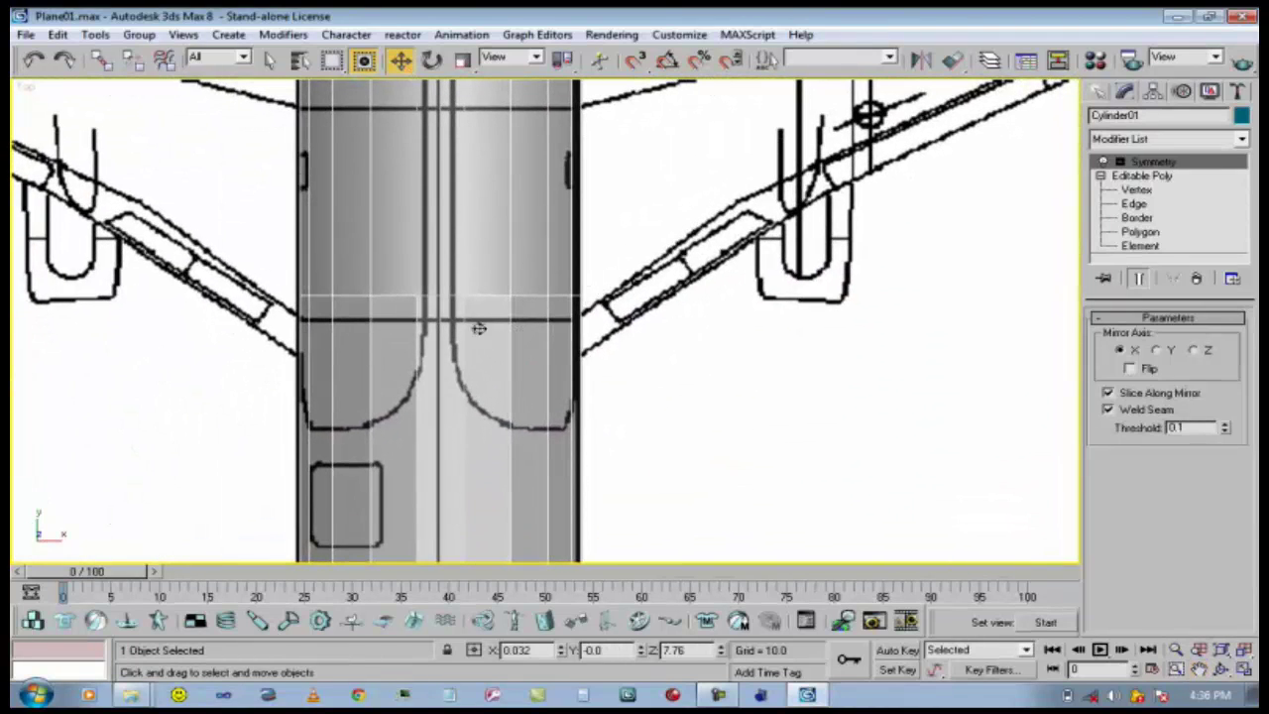
{"action": "left_click", "coordinate": [1138, 204]}
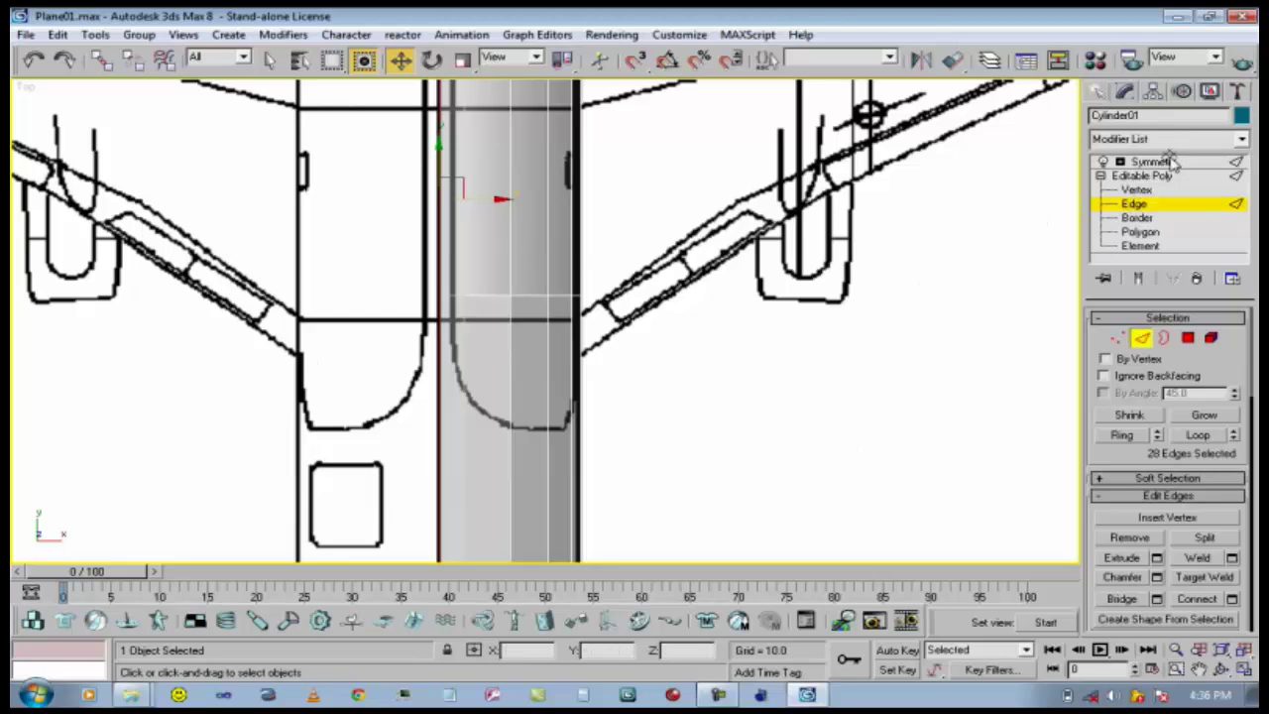
{"action": "left_click", "coordinate": [1151, 161]}
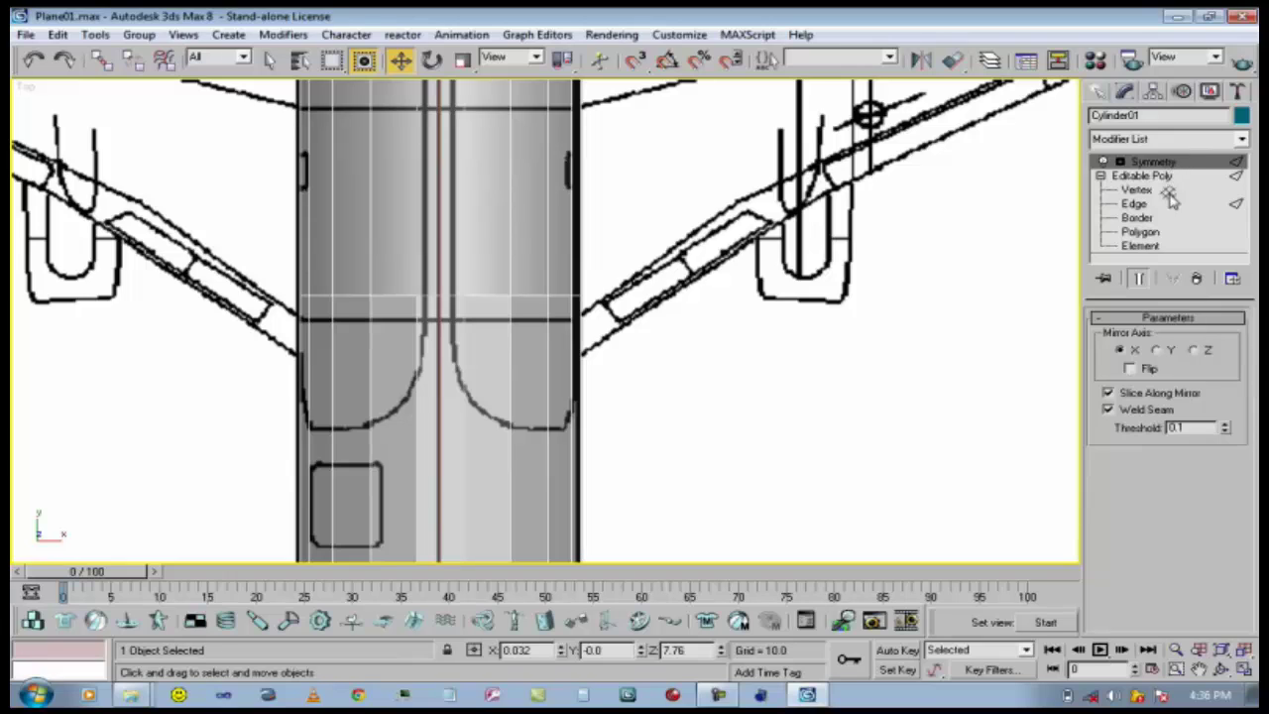
{"action": "left_click", "coordinate": [1165, 205]}
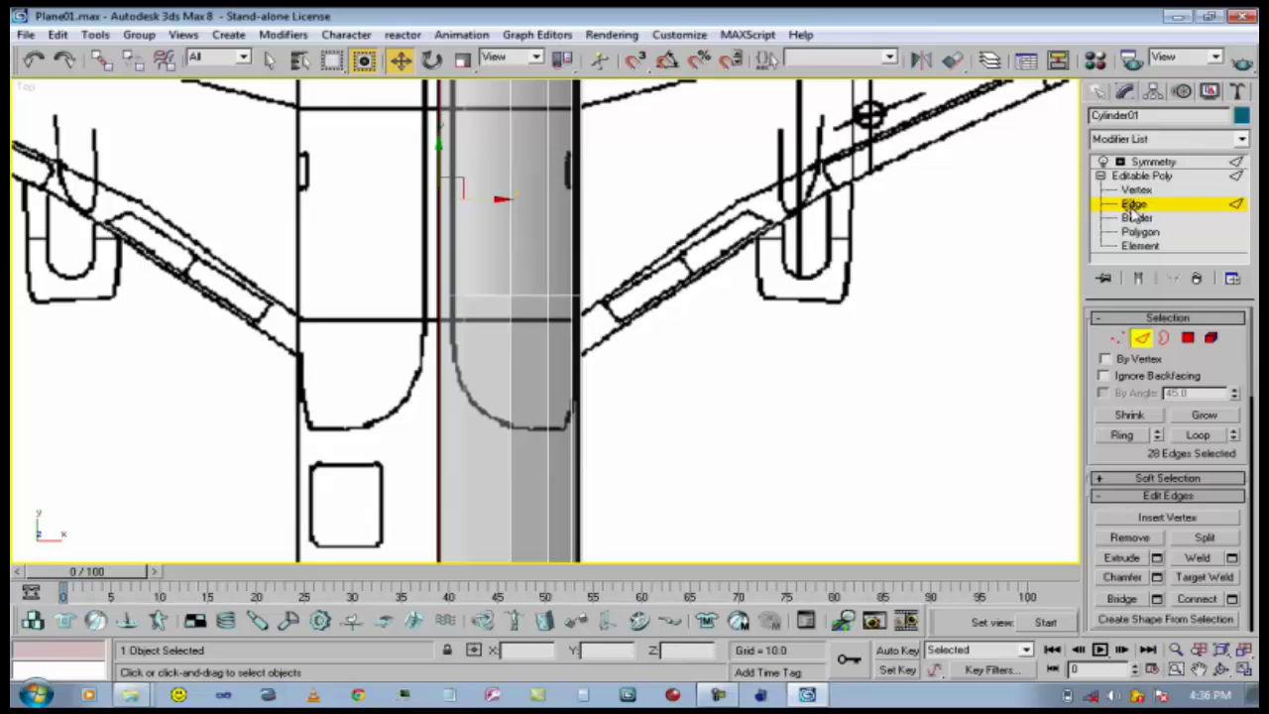
{"action": "left_click", "coordinate": [1139, 279]}
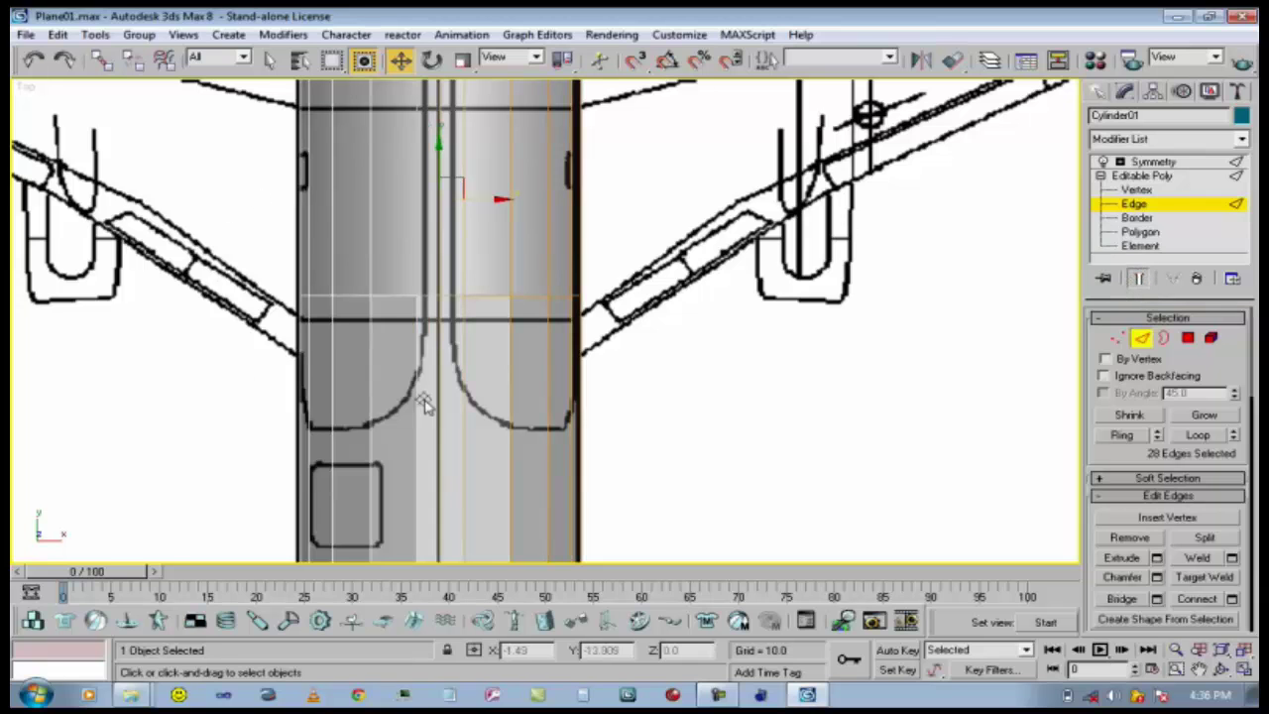
Select the fuselage edge loop near the wing's leading edge and move it forward to the leading-edge root, at about Y -12.
{"action": "left_click", "coordinate": [1198, 670]}
{"action": "left_click_drag", "start_coordinate": [536, 417], "coordinate": [493, 300]}
{"action": "left_click", "coordinate": [397, 60]}
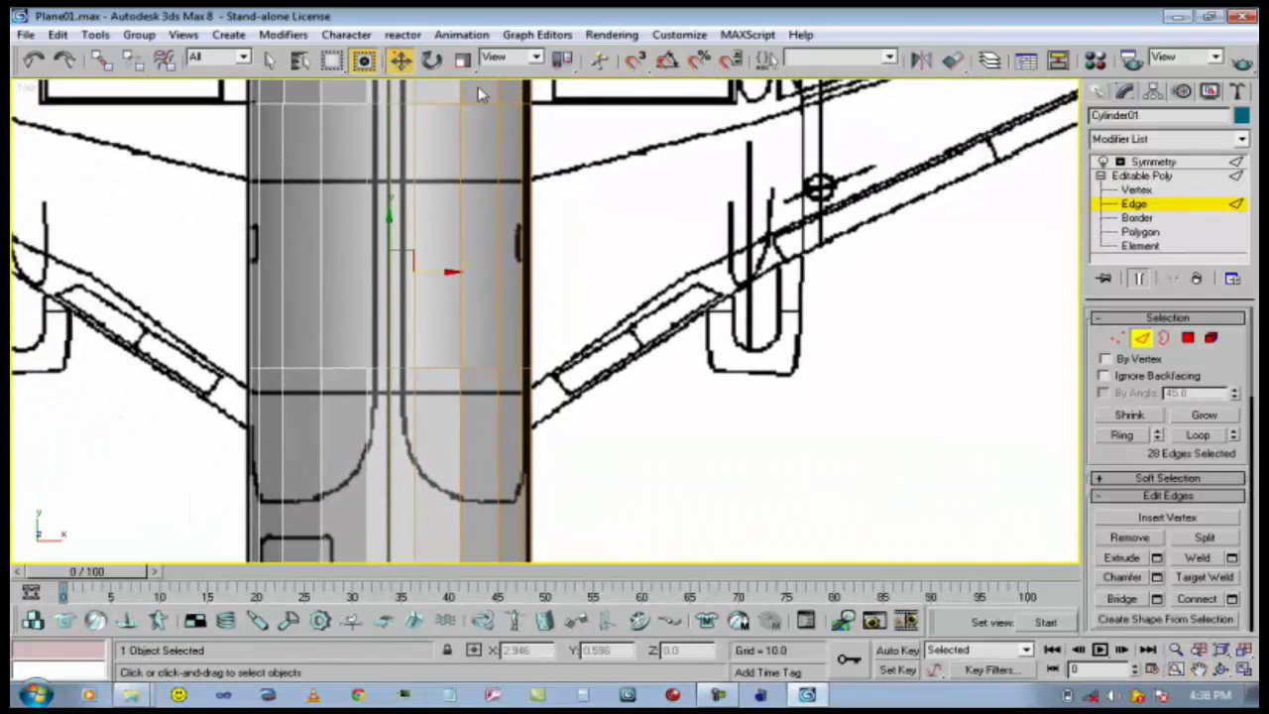
{"action": "left_click", "coordinate": [450, 368]}
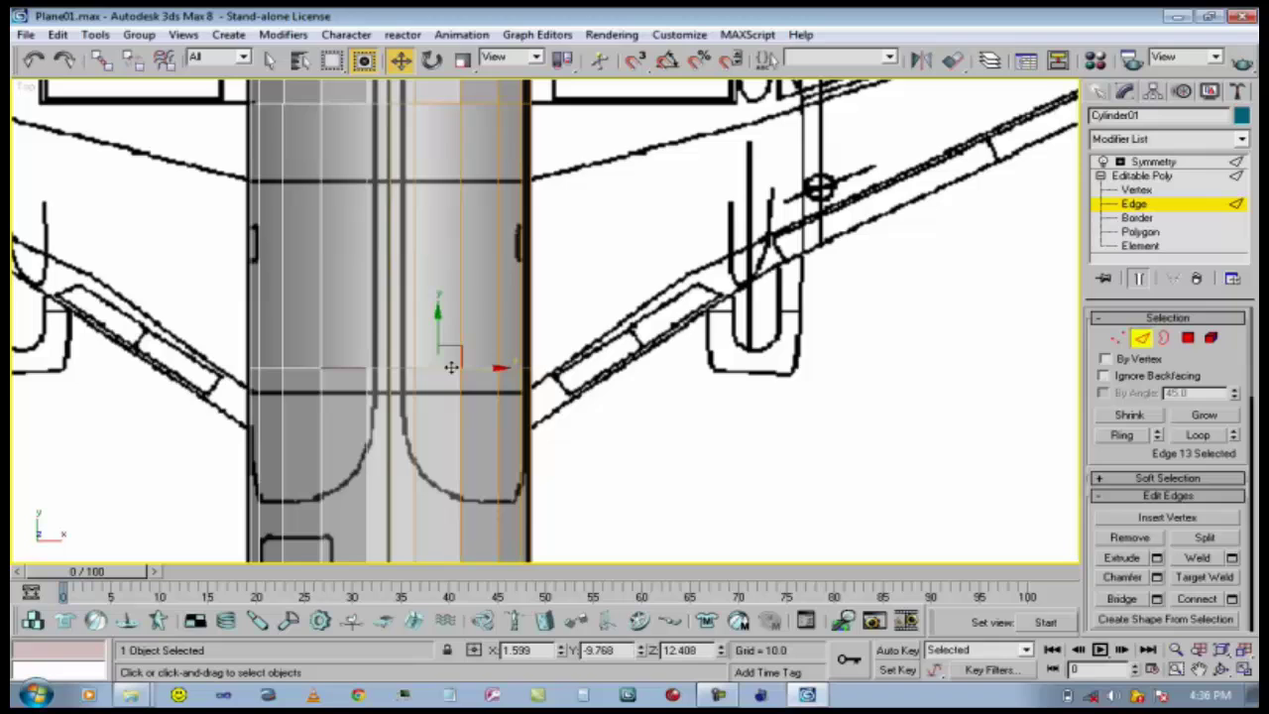
{"action": "left_click", "coordinate": [1202, 436]}
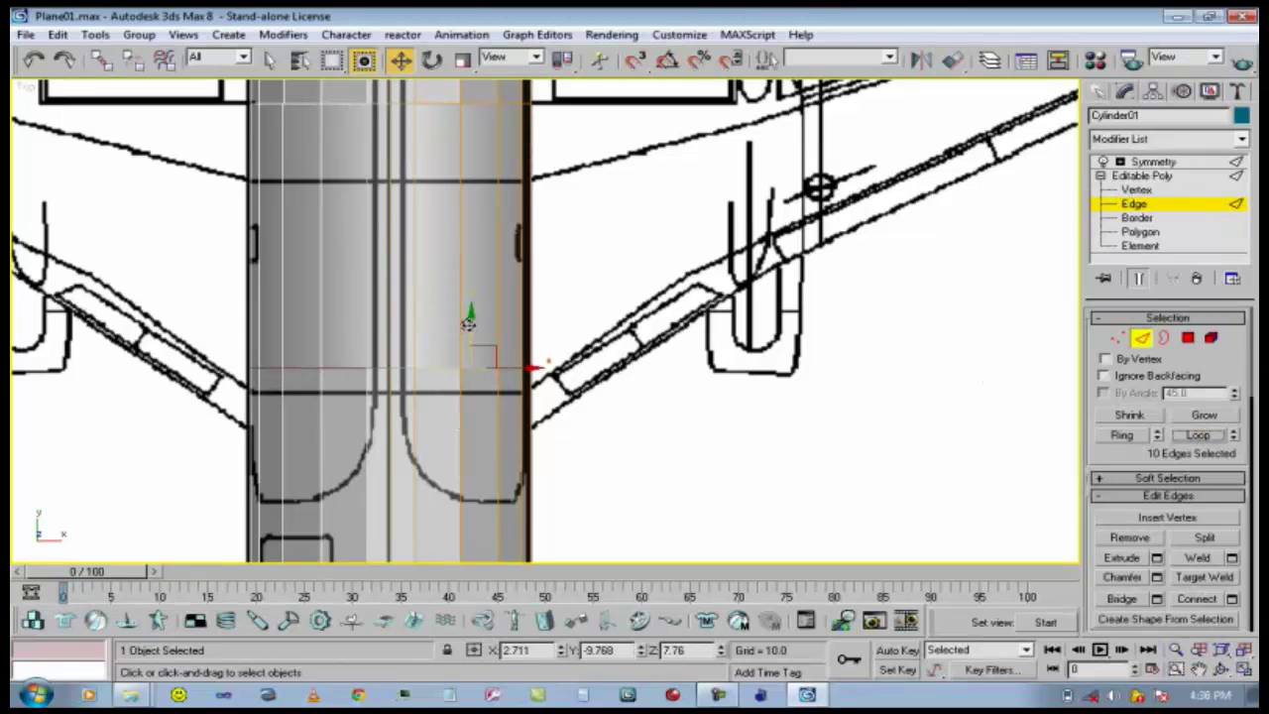
{"action": "left_click_drag", "start_coordinate": [469, 326], "coordinate": [463, 387]}
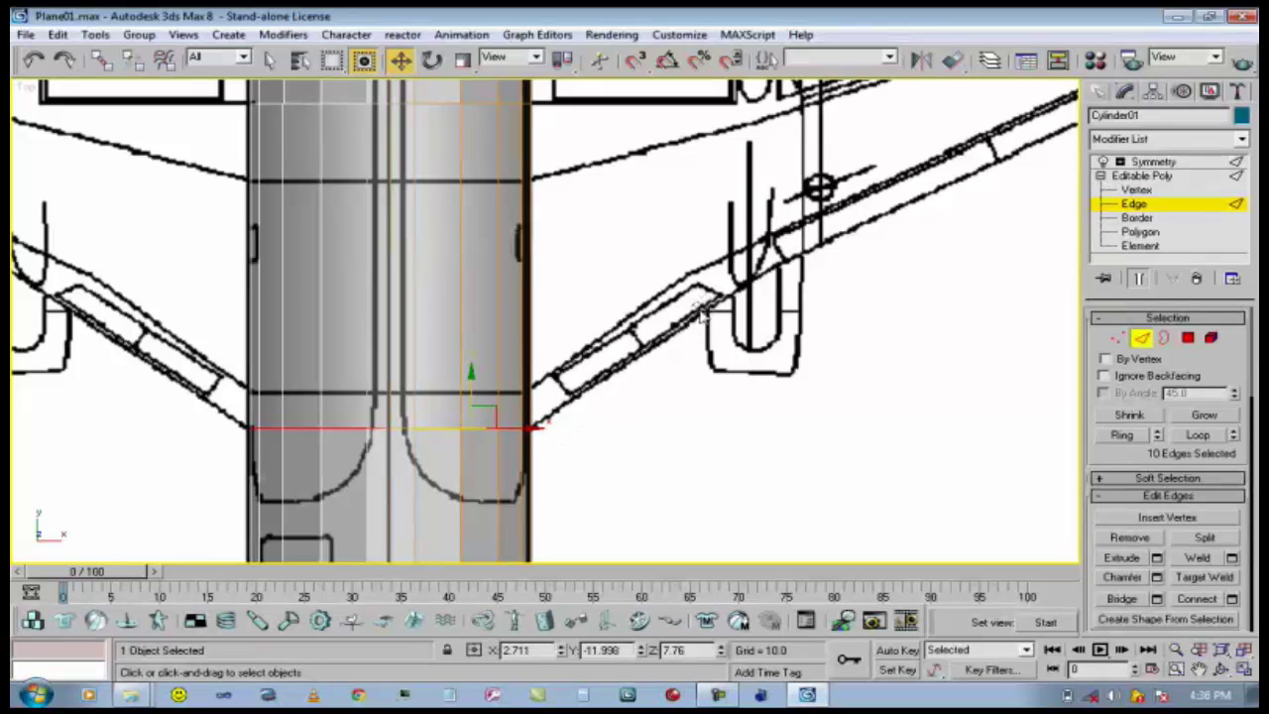
Select the edge loop behind it and move it forward to the blueprint line across the fuselage at the rear wing root, about Y -2.85.
{"action": "left_click", "coordinate": [1199, 670]}
{"action": "left_click_drag", "start_coordinate": [948, 511], "coordinate": [1014, 666]}
{"action": "left_click", "coordinate": [403, 62]}
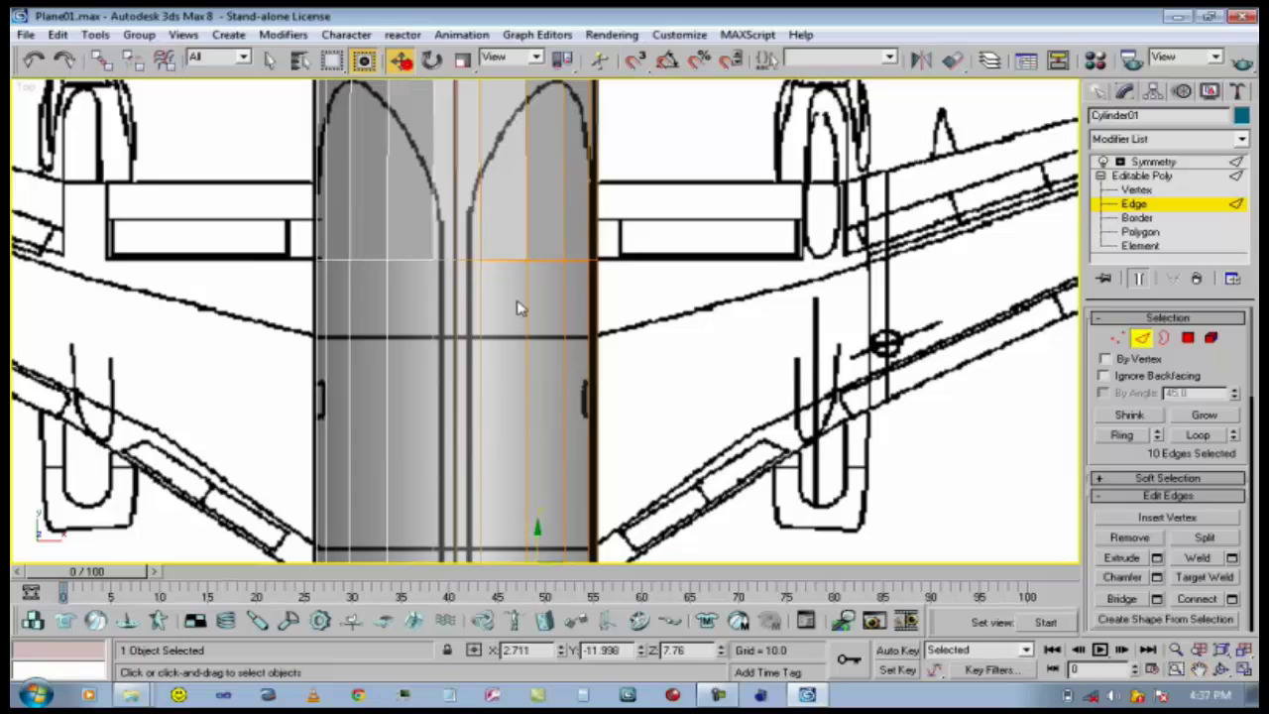
{"action": "left_click", "coordinate": [507, 258]}
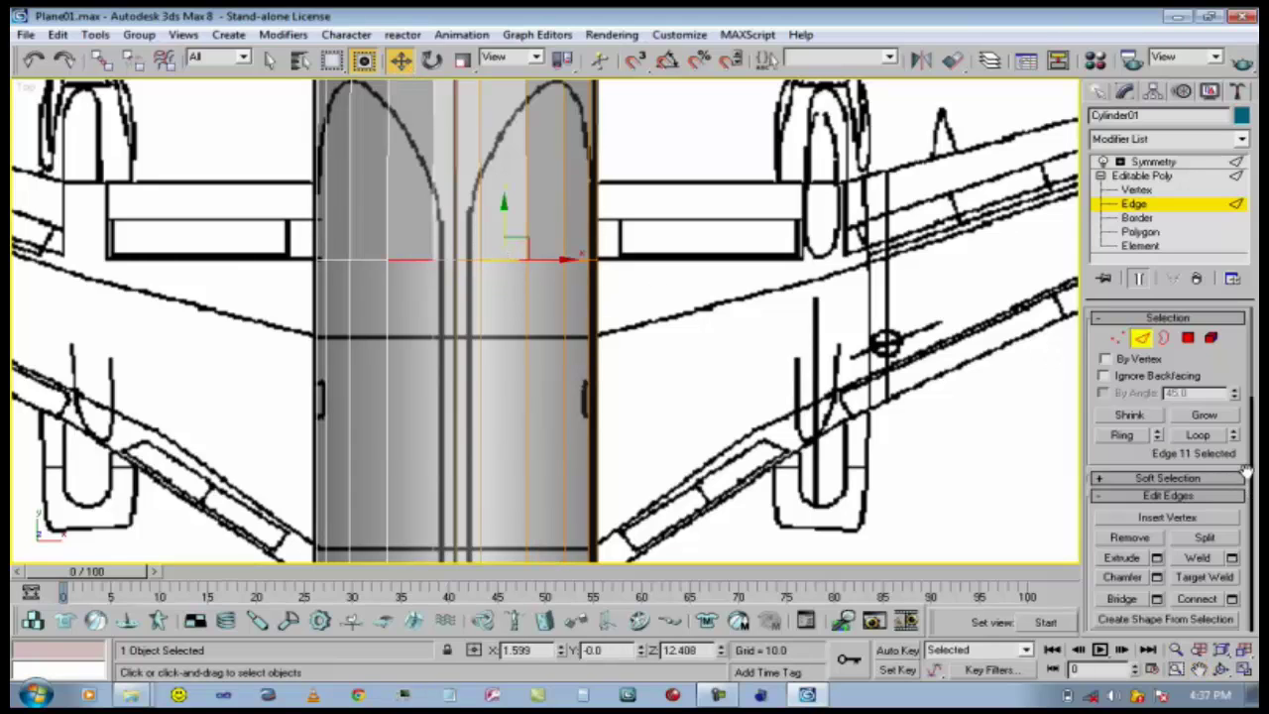
{"action": "left_click", "coordinate": [1200, 435]}
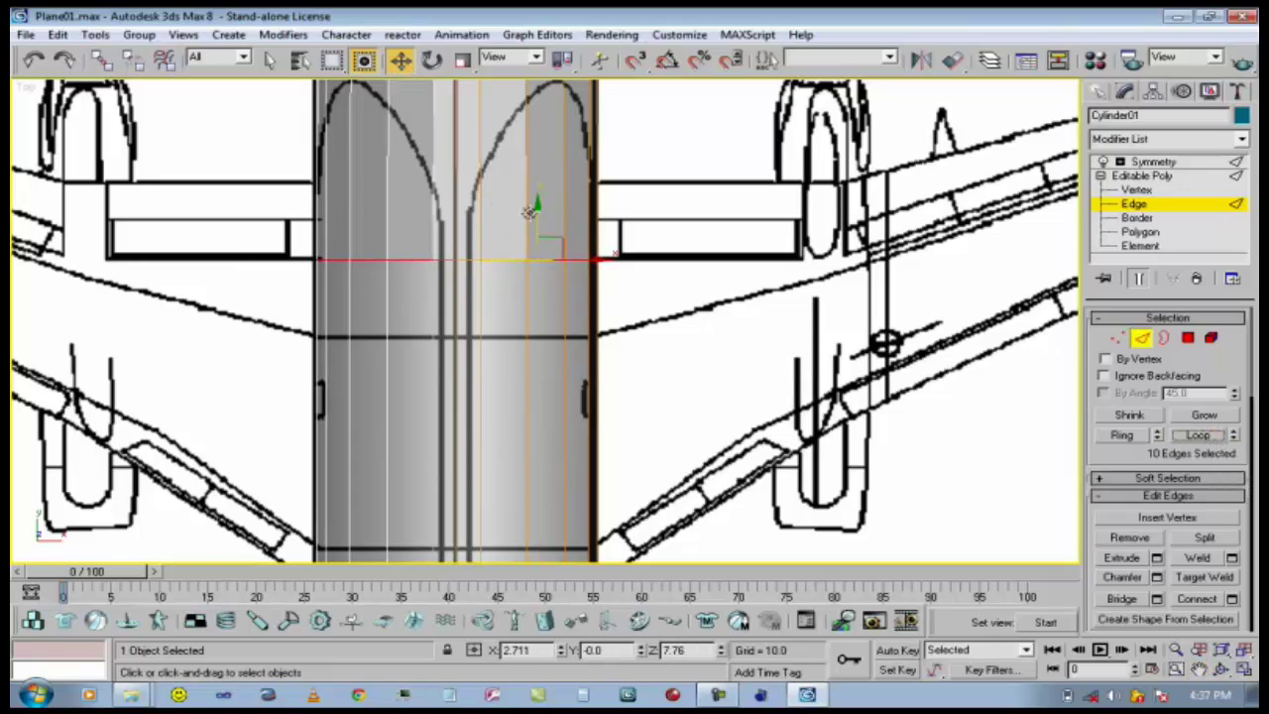
{"action": "left_click_drag", "start_coordinate": [536, 204], "coordinate": [760, 346]}
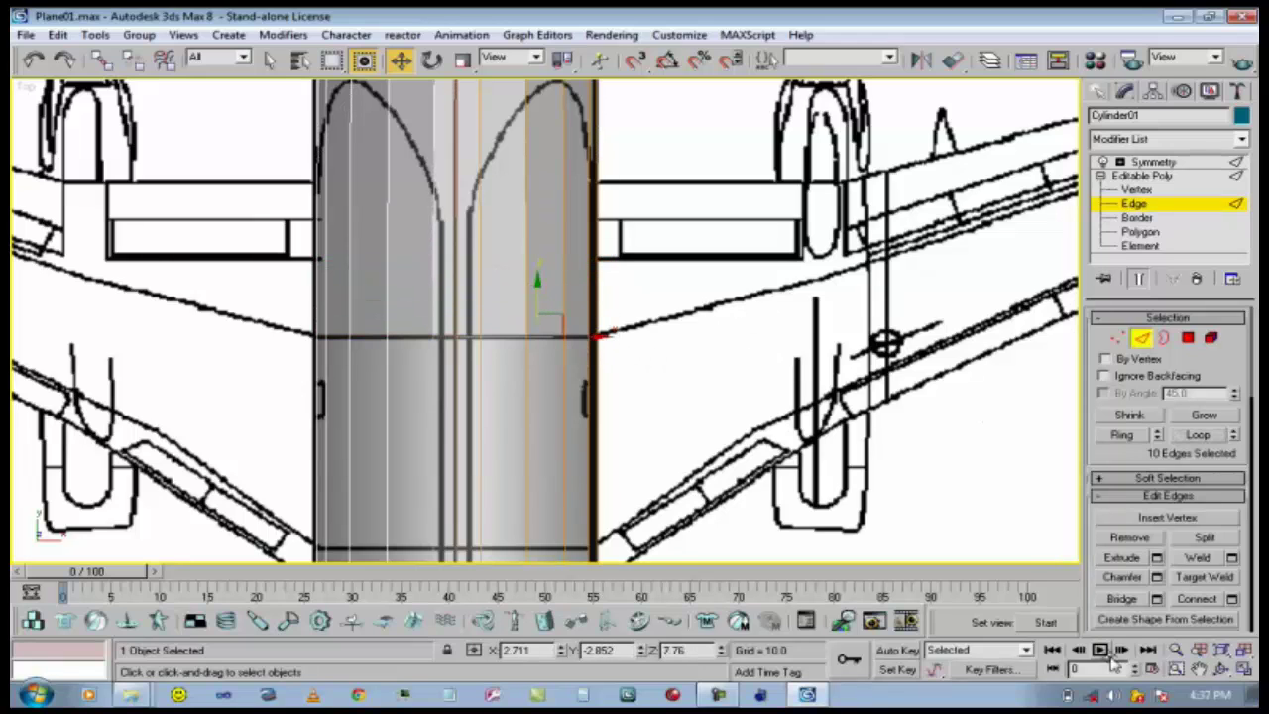
Select the second cross-section edge loop behind the rear wing root in the top view and clear the selection.
{"action": "left_click", "coordinate": [1199, 669]}
{"action": "left_click_drag", "start_coordinate": [605, 129], "coordinate": [626, 288]}
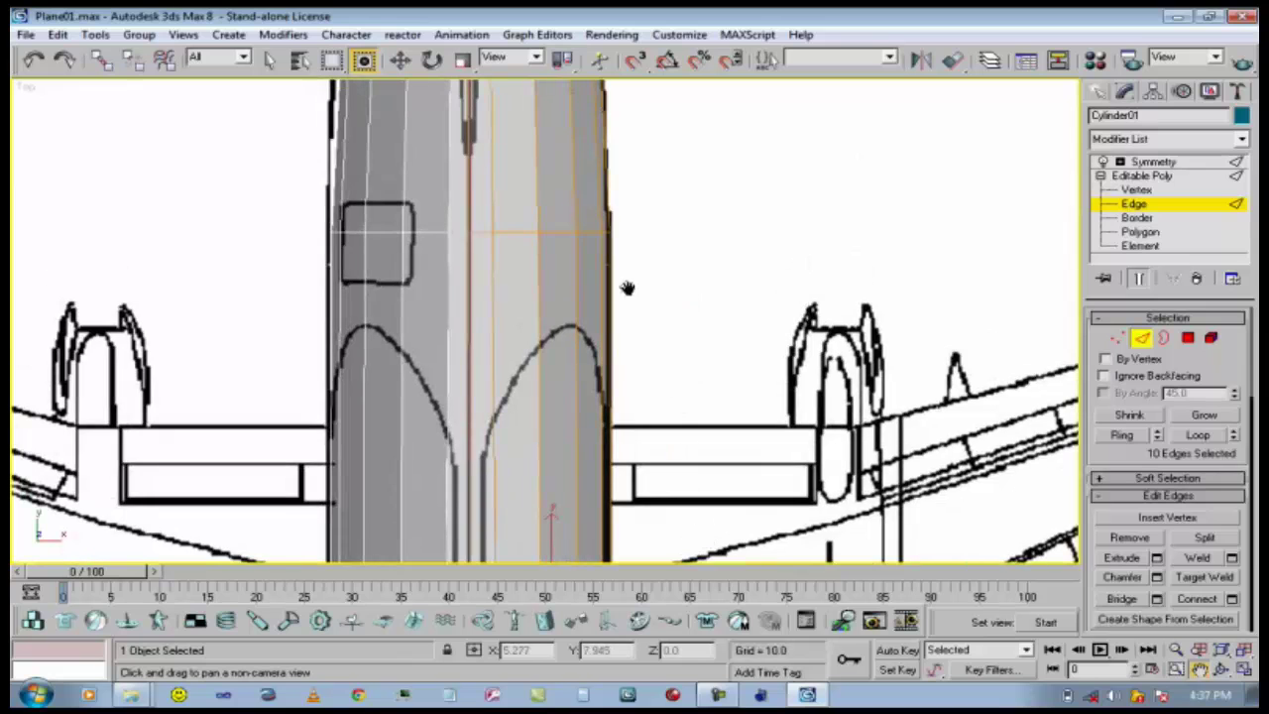
{"action": "left_click_drag", "start_coordinate": [505, 220], "coordinate": [576, 482]}
{"action": "left_click_drag", "start_coordinate": [515, 286], "coordinate": [460, 162]}
{"action": "left_click", "coordinate": [399, 61]}
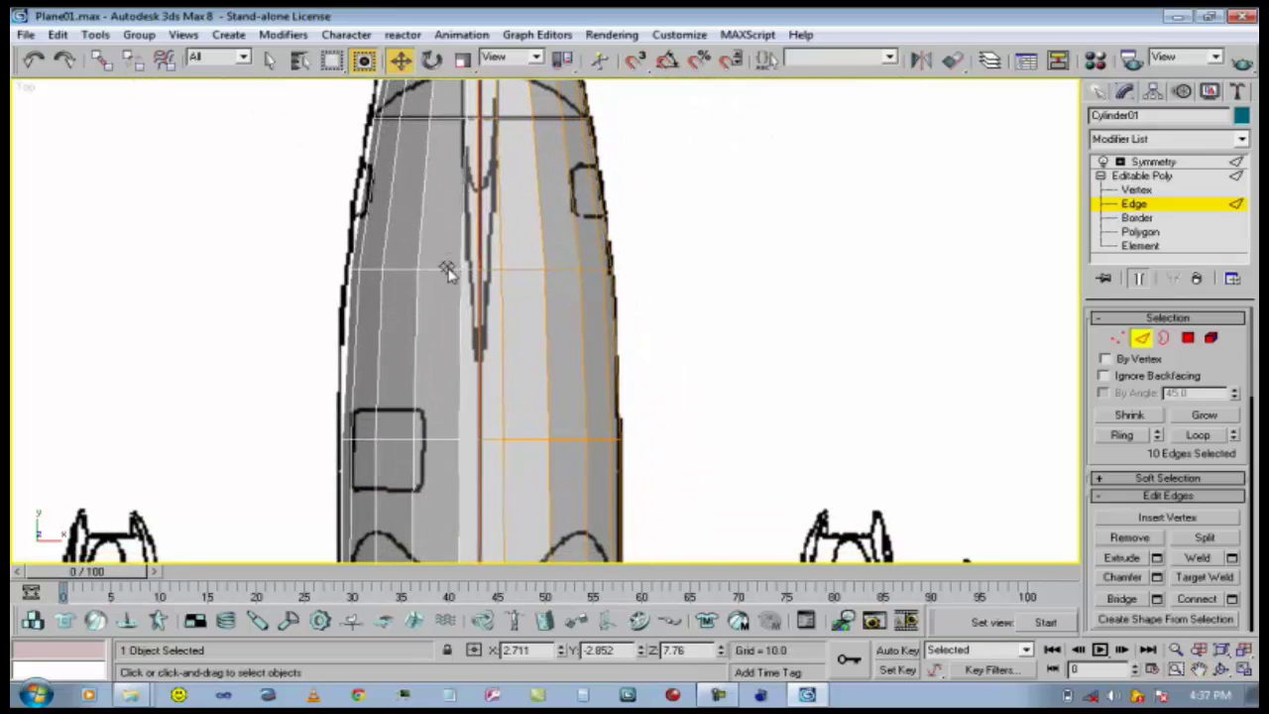
{"action": "left_click", "coordinate": [510, 269]}
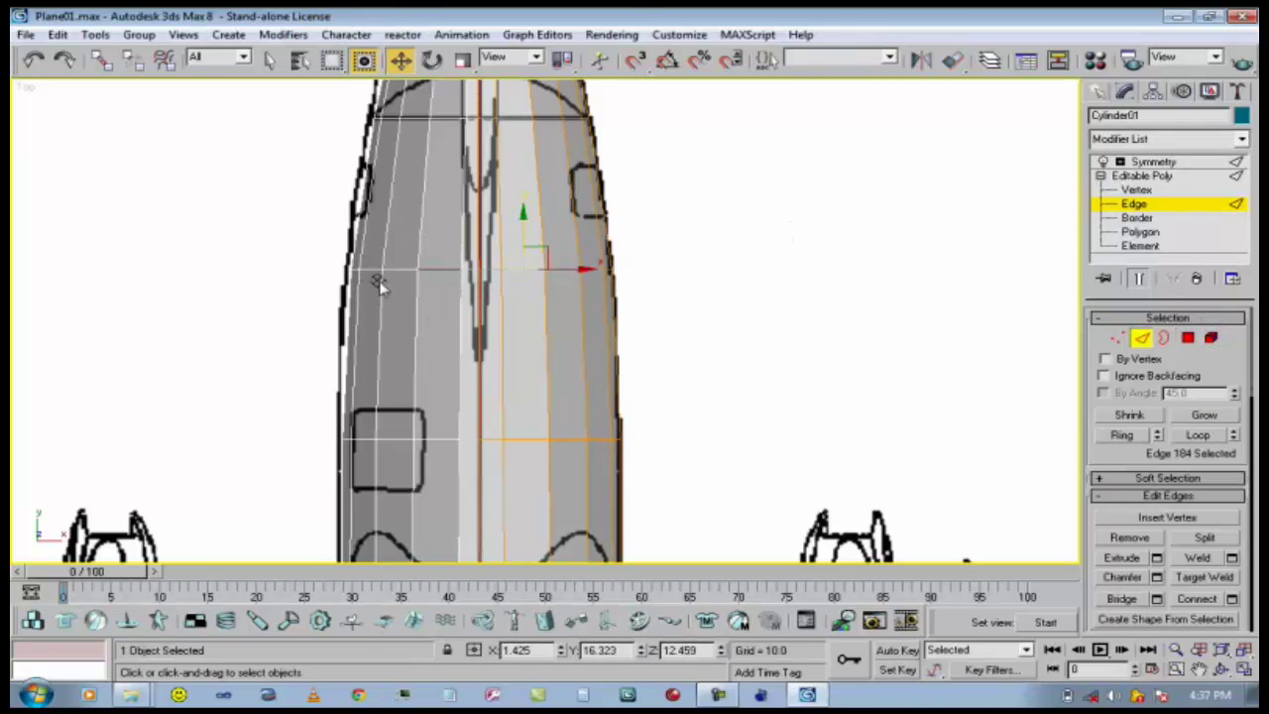
{"action": "left_click", "coordinate": [1197, 436]}
{"action": "left_click_drag", "start_coordinate": [581, 264], "coordinate": [588, 267]}
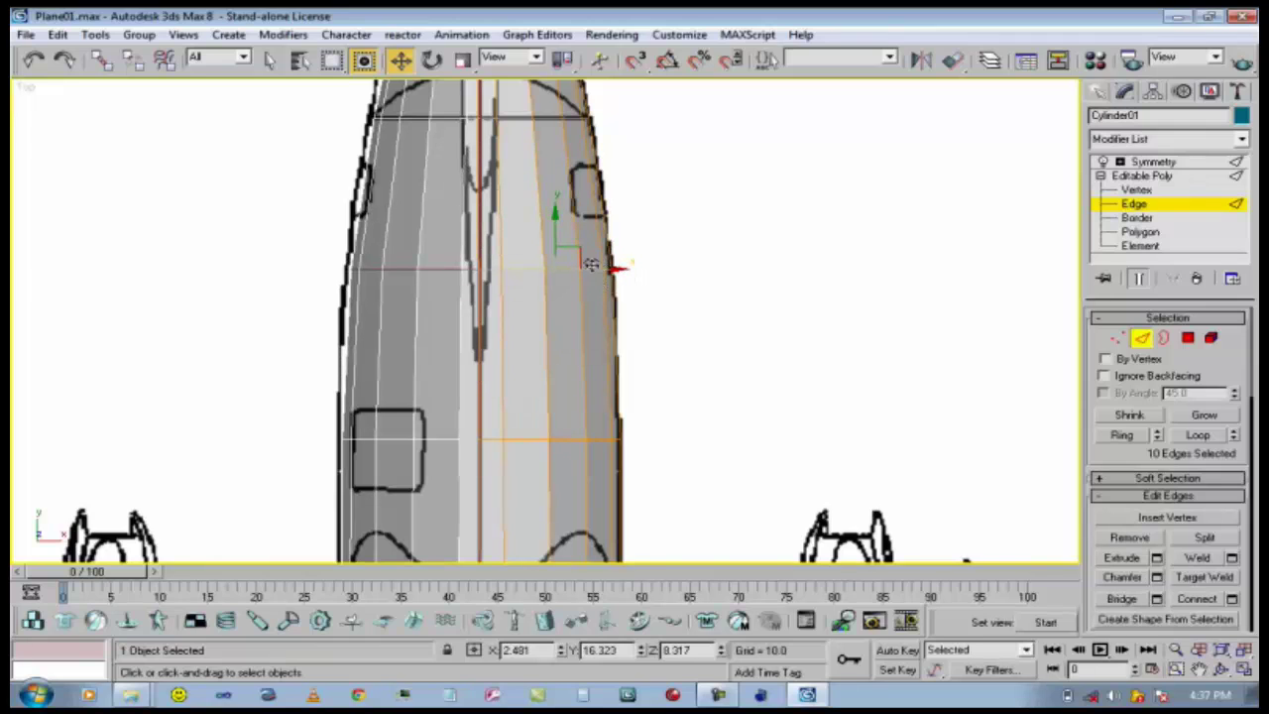
{"action": "left_click", "coordinate": [737, 303]}
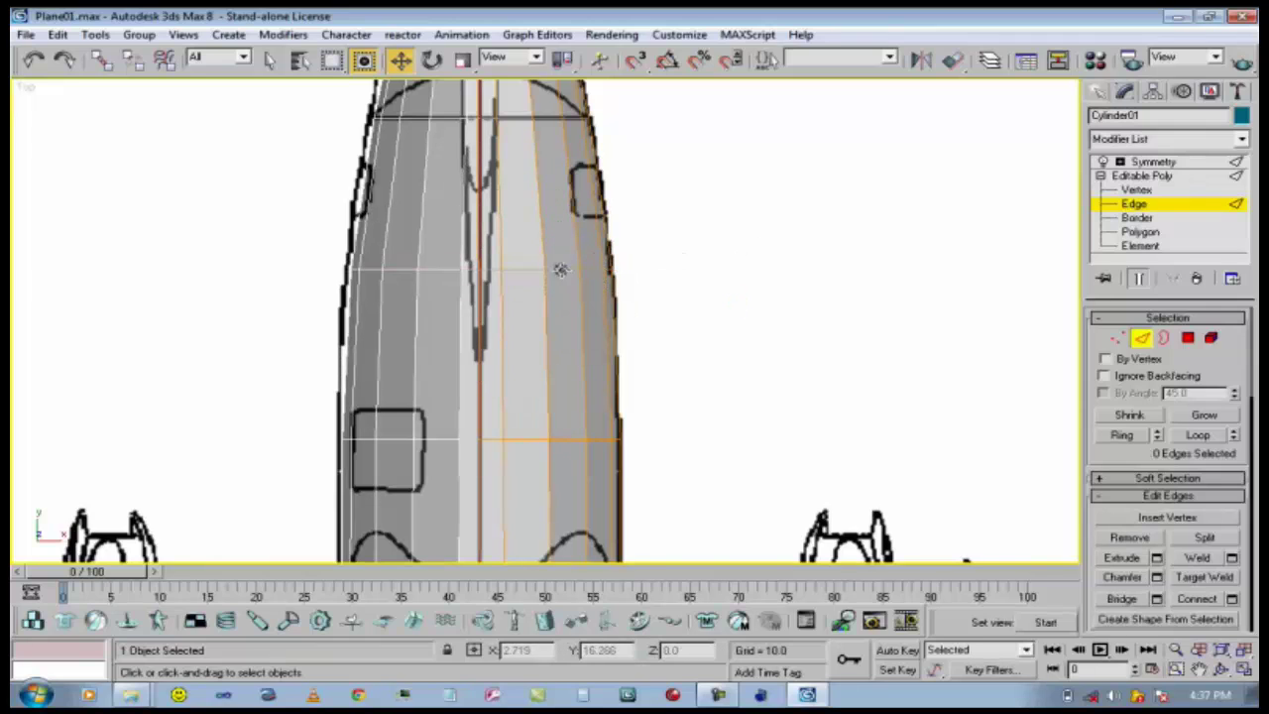
Try to move the cross-section edge loop just behind the square hatch outline, then undo the move and deselect the loop.
{"action": "left_click", "coordinate": [560, 269]}
{"action": "left_click", "coordinate": [1204, 416]}
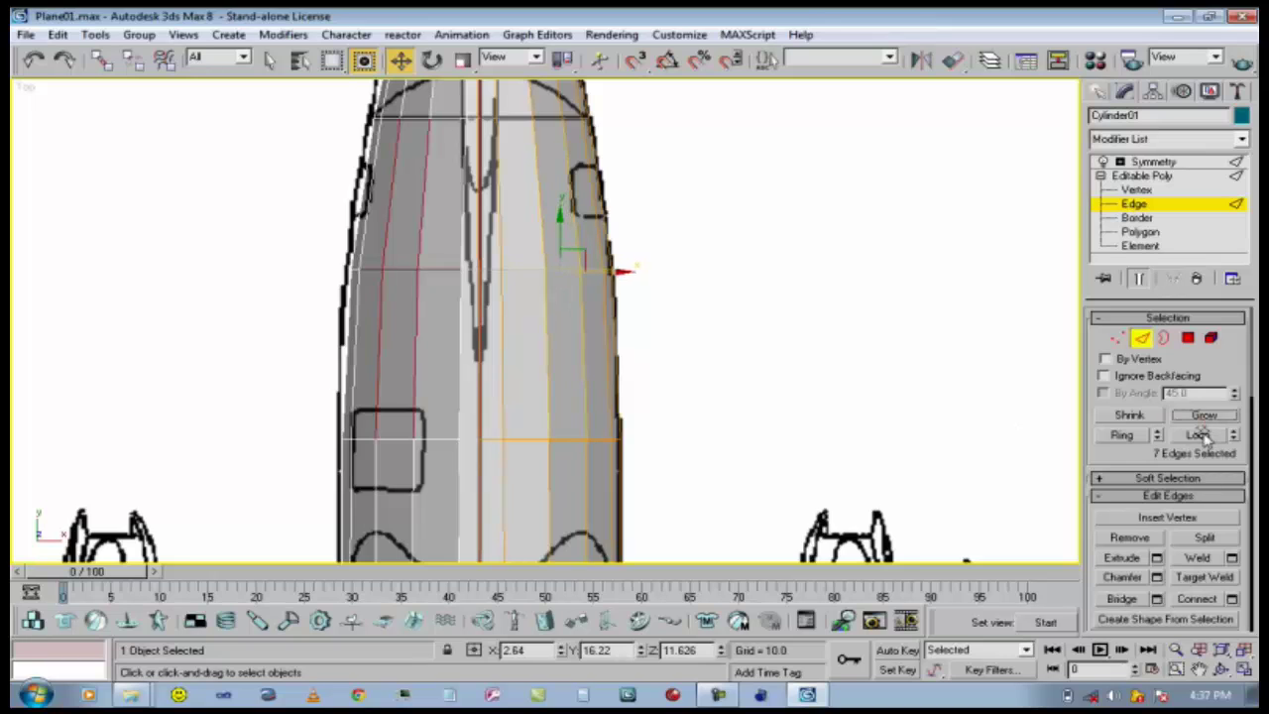
{"action": "key", "text": "ctrl+z"}
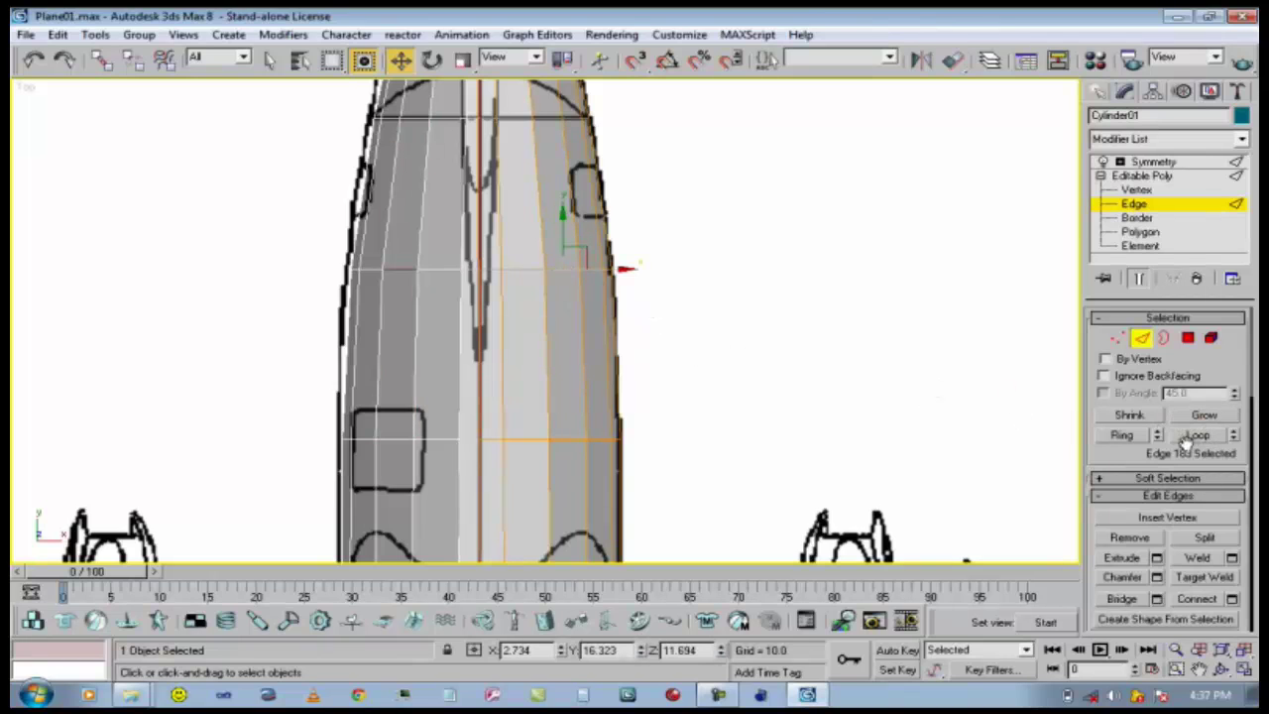
{"action": "left_click", "coordinate": [1190, 436]}
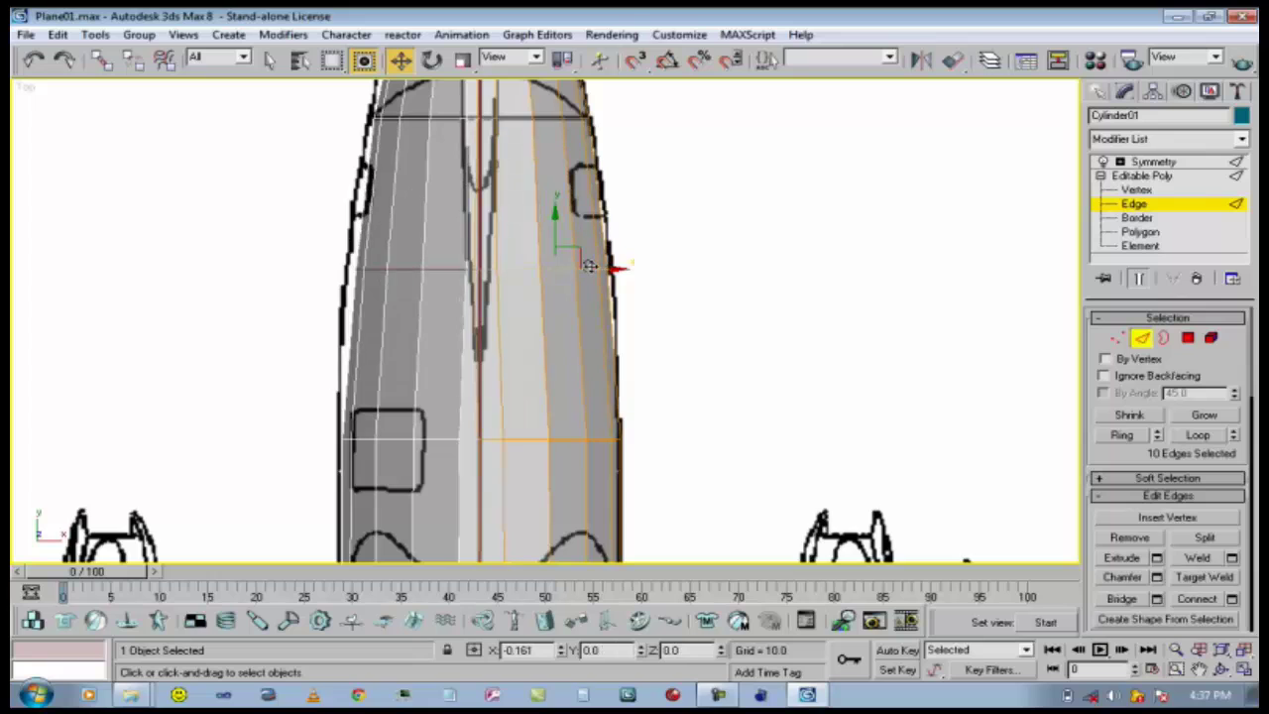
{"action": "left_click_drag", "start_coordinate": [589, 253], "coordinate": [577, 268]}
{"action": "key", "text": "ctrl+z"}
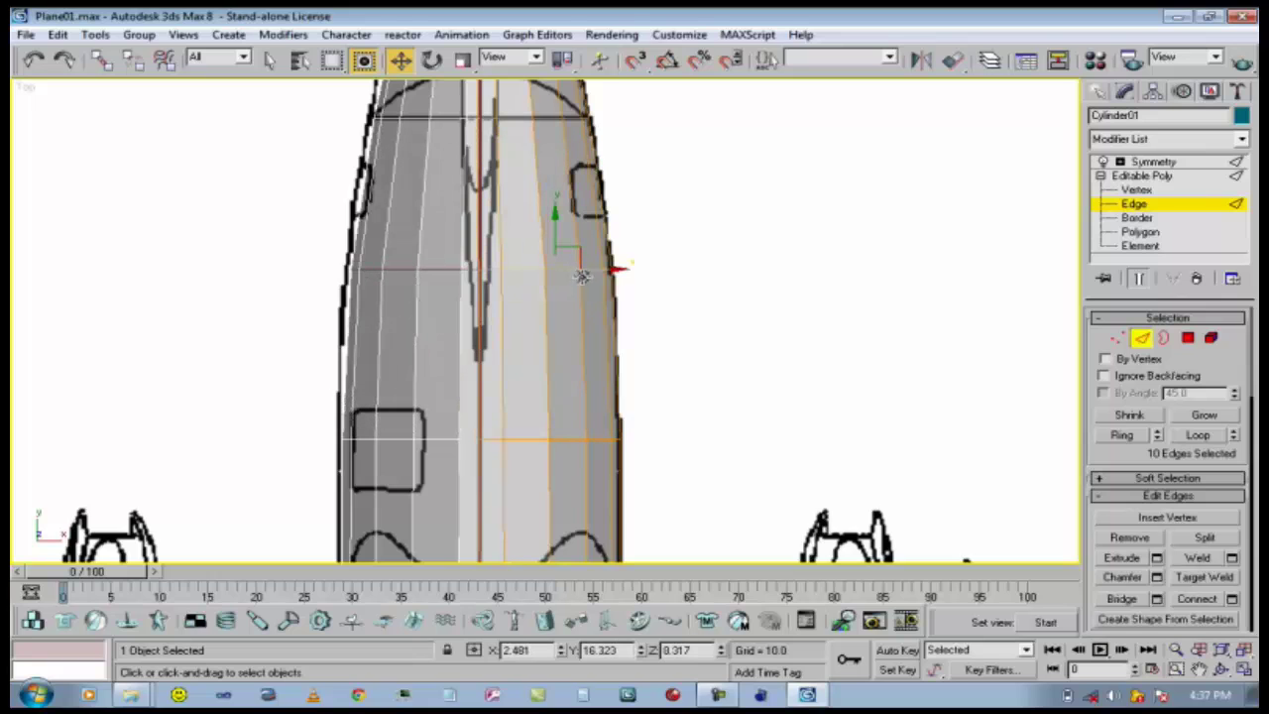
{"action": "left_click", "coordinate": [676, 294]}
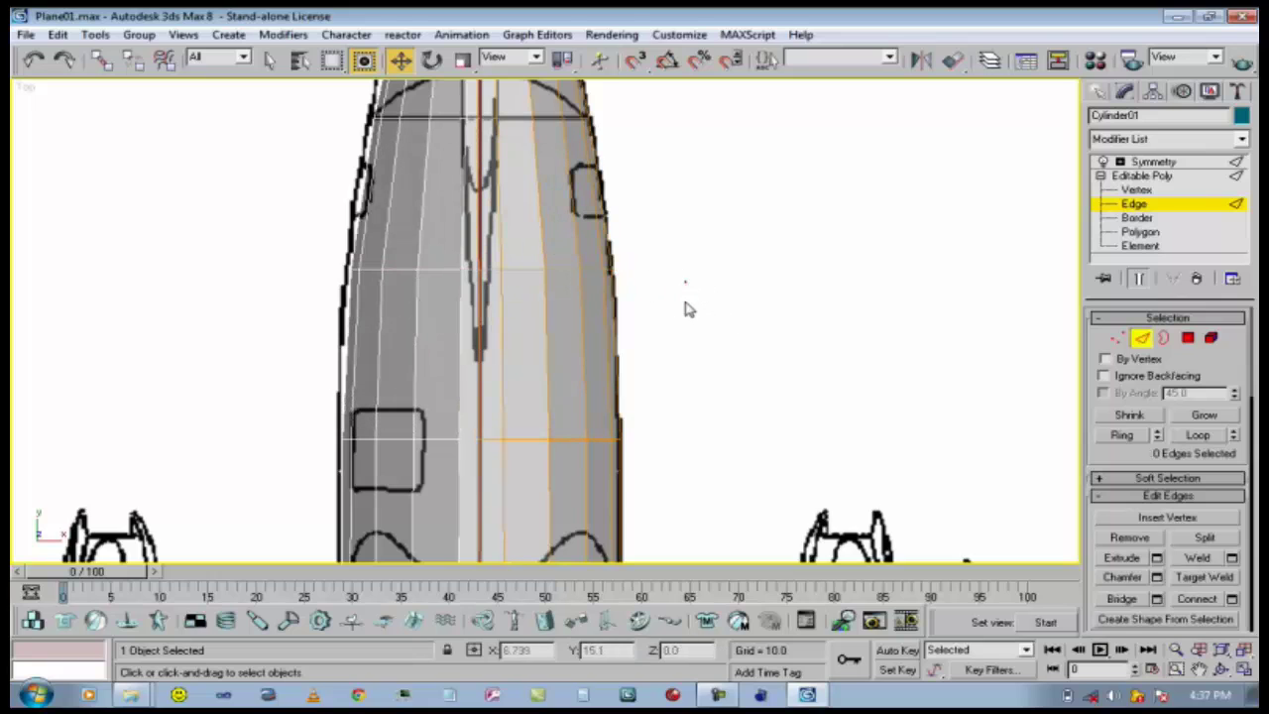
Examine the rear fuselage's cross-section edge loops against the blueprint outlines in the top view.
{"action": "left_click", "coordinate": [1201, 672]}
{"action": "left_click_drag", "start_coordinate": [651, 371], "coordinate": [650, 560]}
{"action": "left_click_drag", "start_coordinate": [456, 307], "coordinate": [517, 425]}
{"action": "left_click_drag", "start_coordinate": [461, 387], "coordinate": [489, 189]}
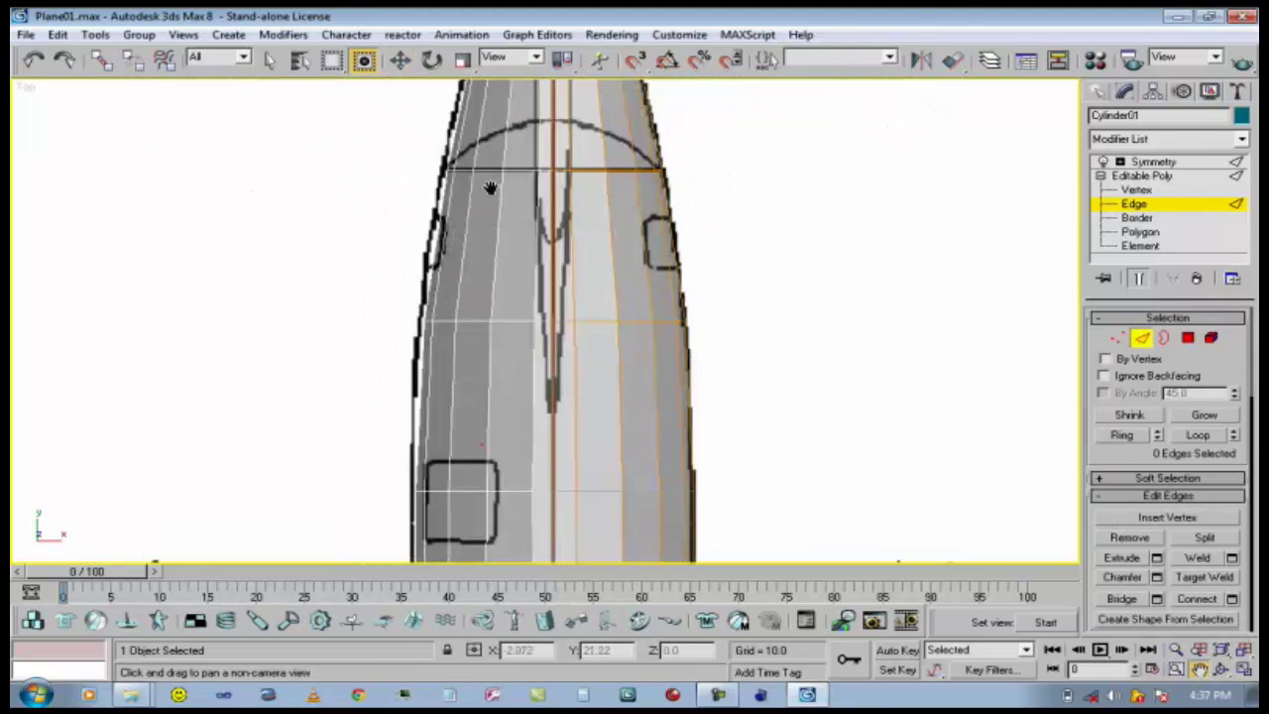
{"action": "left_click_drag", "start_coordinate": [577, 359], "coordinate": [504, 218]}
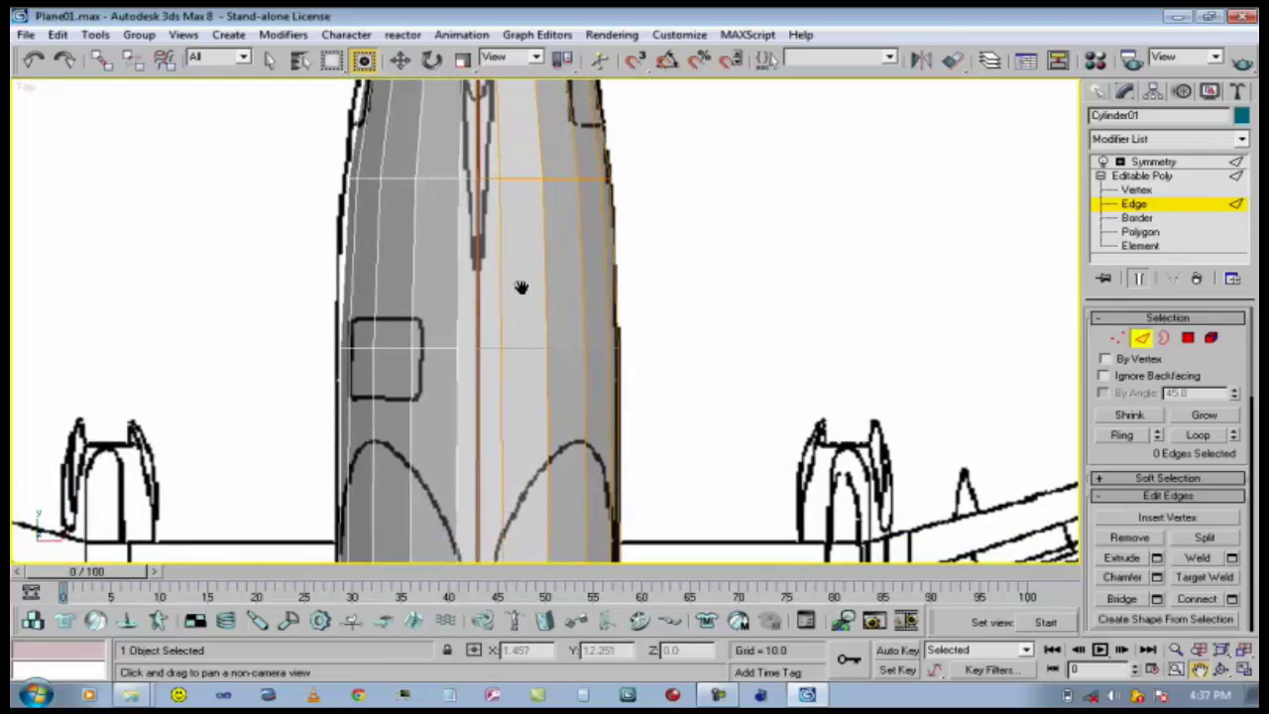
{"action": "left_click_drag", "start_coordinate": [525, 306], "coordinate": [527, 551]}
{"action": "left_click_drag", "start_coordinate": [507, 223], "coordinate": [505, 160]}
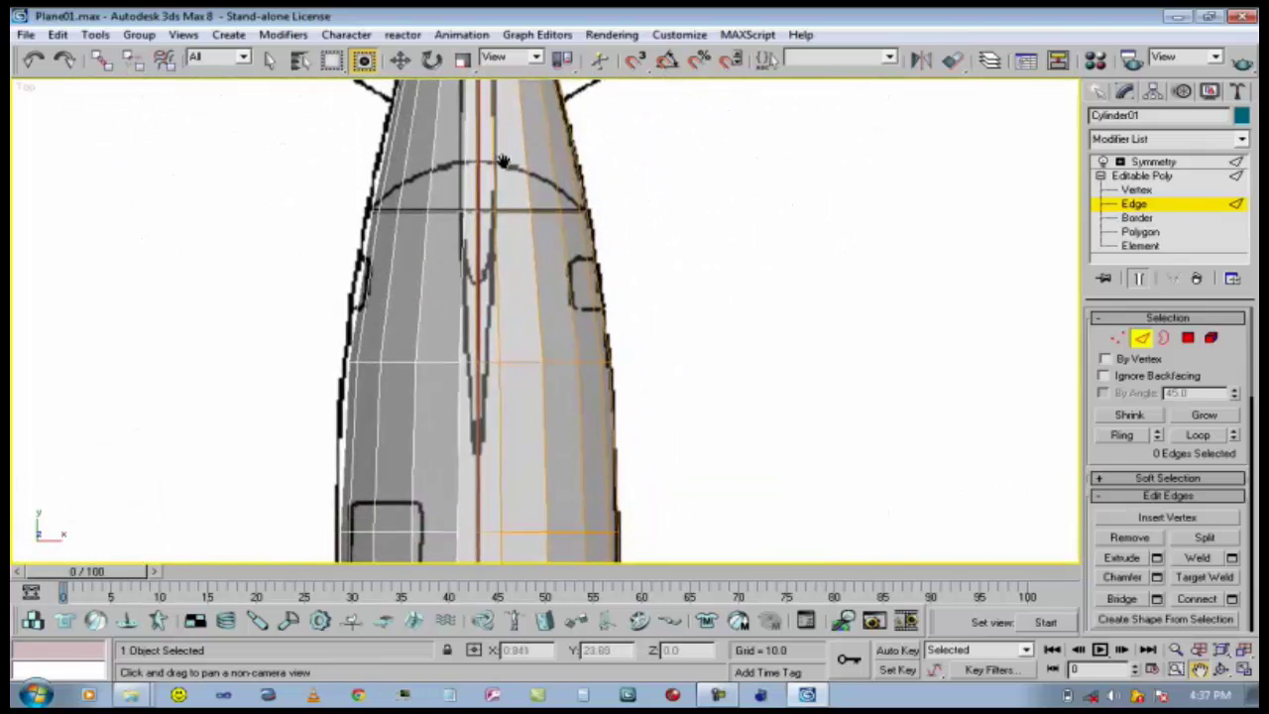
{"action": "left_click_drag", "start_coordinate": [533, 320], "coordinate": [511, 52]}
{"action": "left_click_drag", "start_coordinate": [525, 291], "coordinate": [519, 165]}
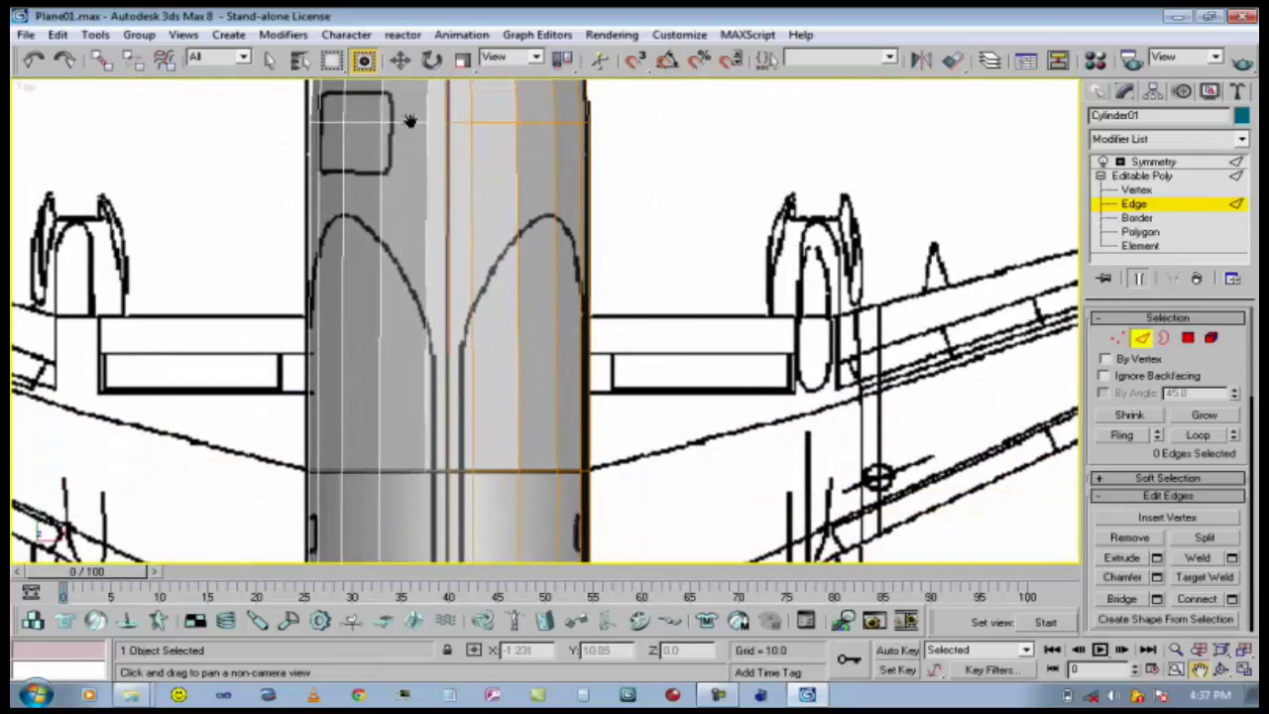
Connect the ring of lengthwise edges behind the rear wing-root line with one segment and move the new loop to the flap's trailing edge, about Y 2.81.
{"action": "left_click", "coordinate": [400, 60]}
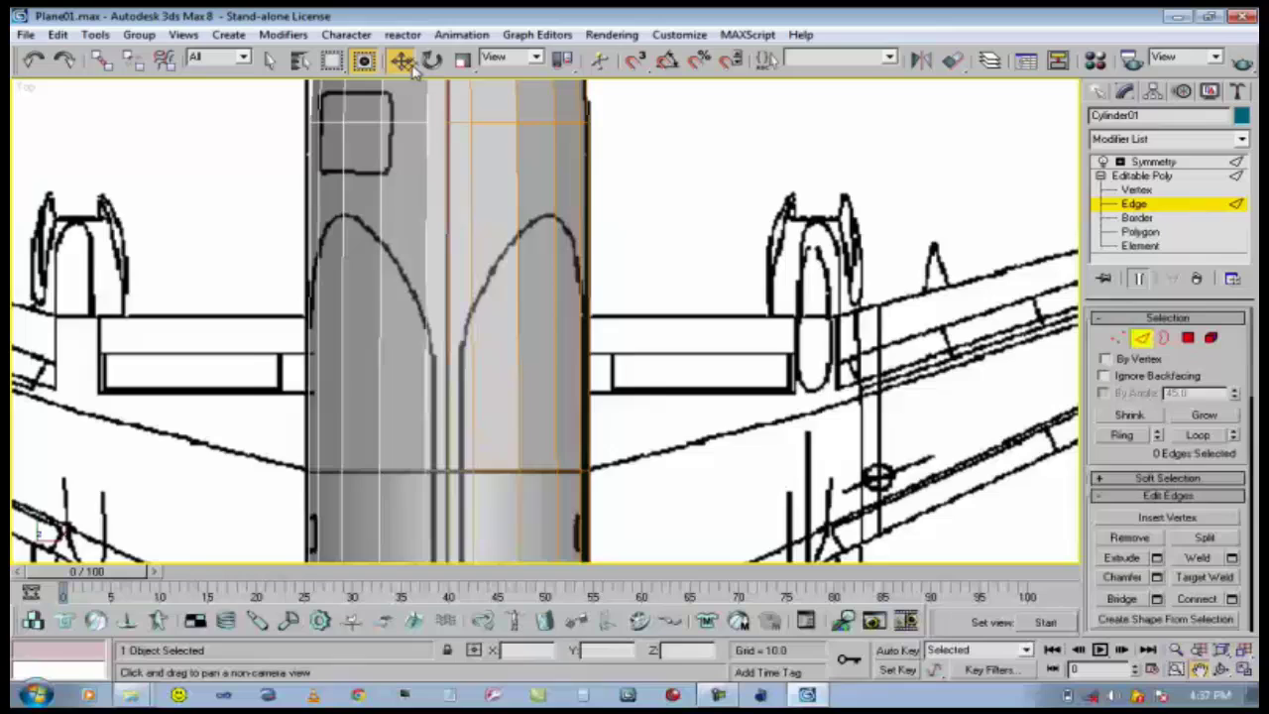
{"action": "left_click", "coordinate": [517, 210]}
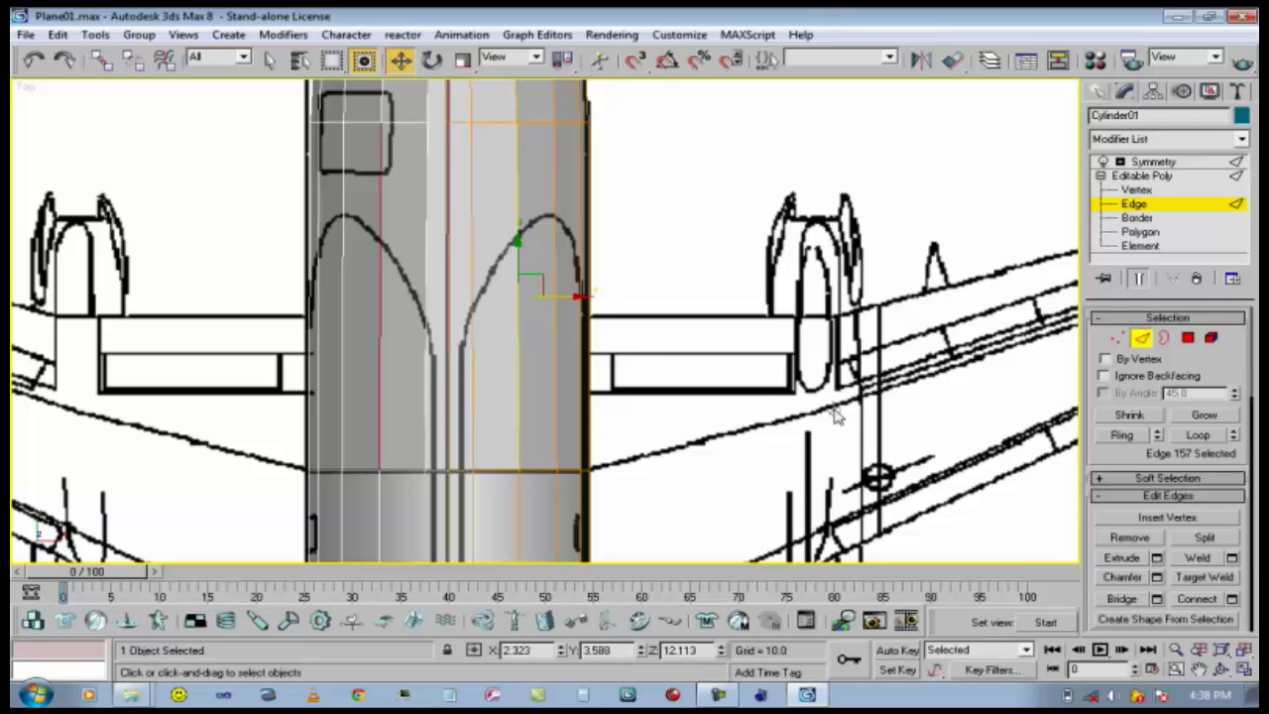
{"action": "left_click", "coordinate": [1121, 440]}
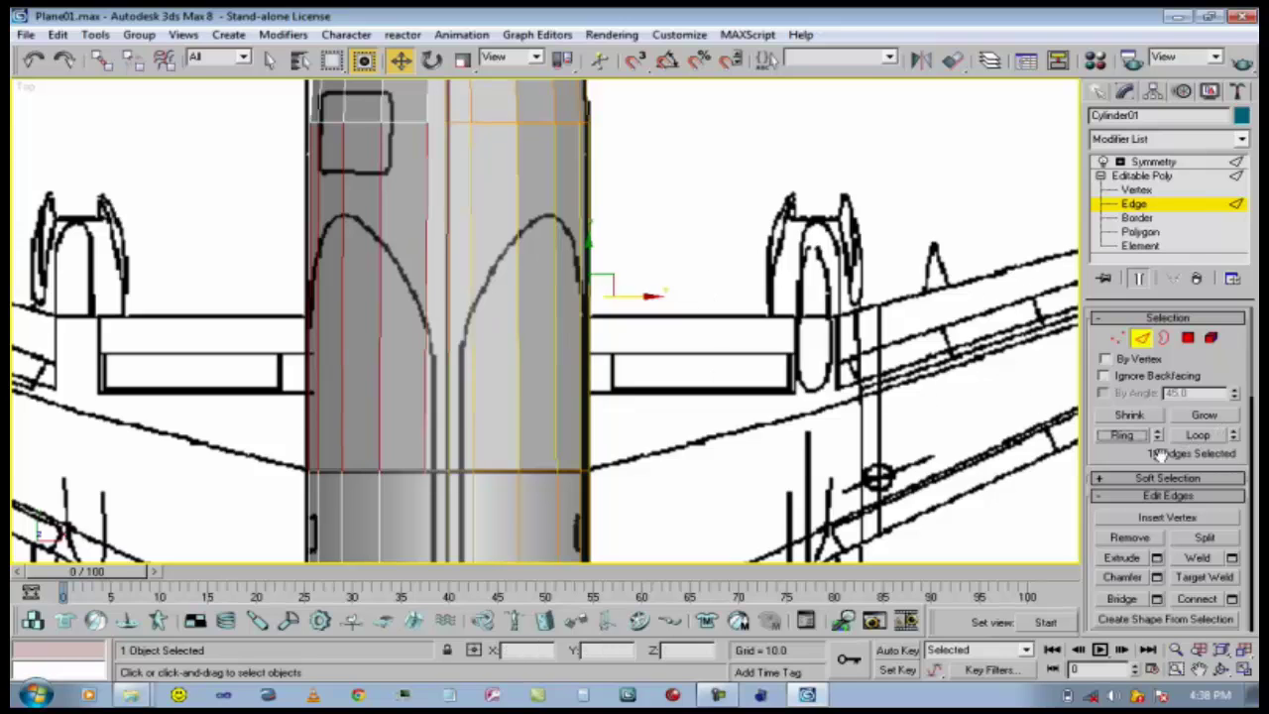
{"action": "left_click_drag", "start_coordinate": [1128, 462], "coordinate": [1088, 302]}
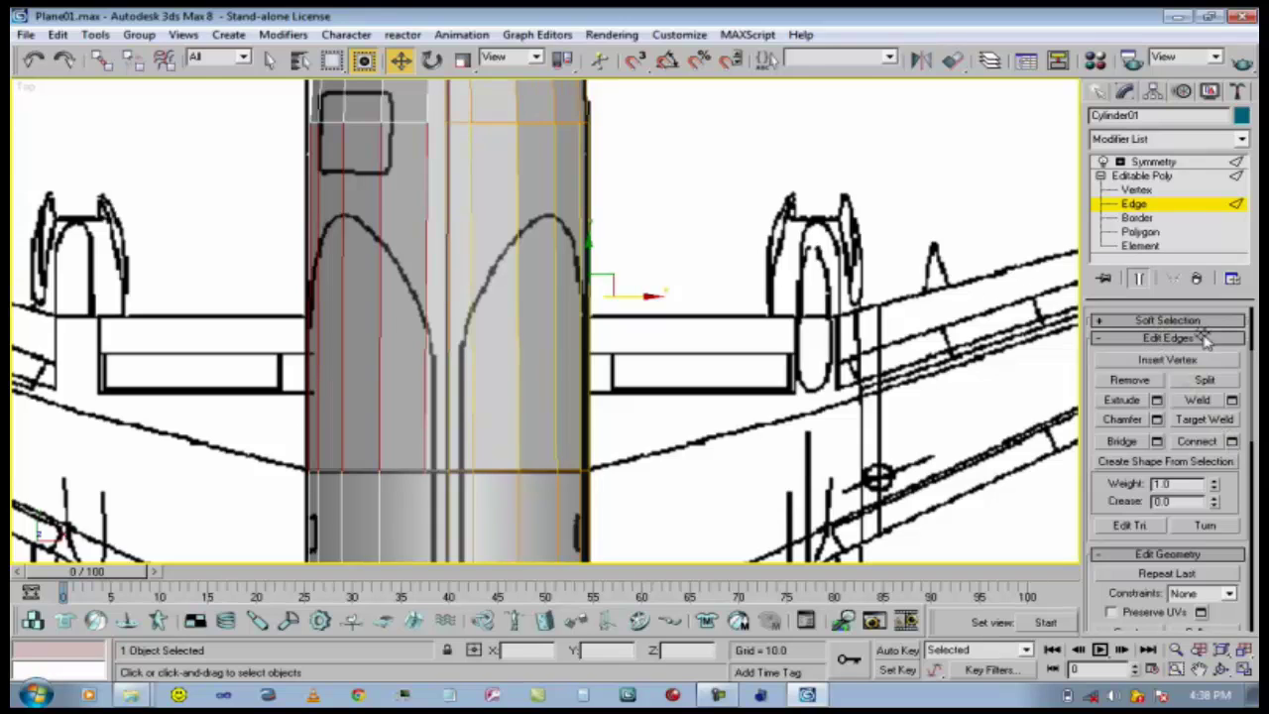
{"action": "left_click", "coordinate": [1231, 440]}
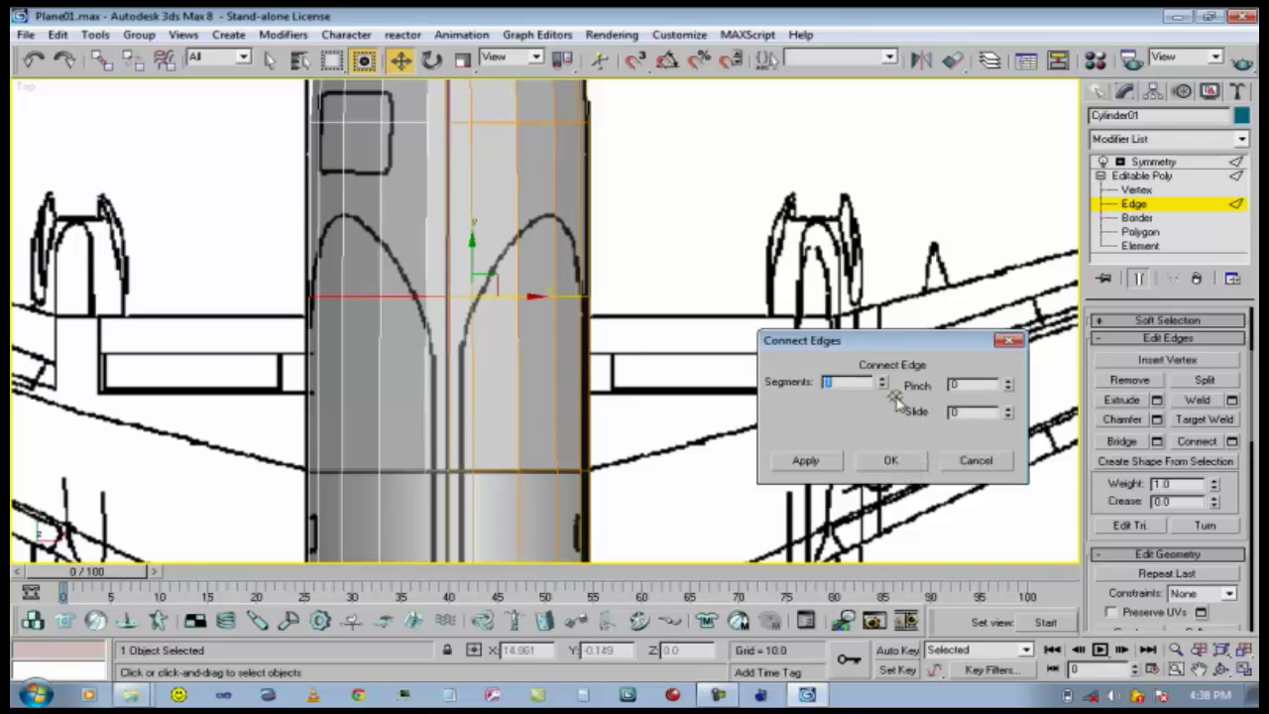
{"action": "left_click", "coordinate": [912, 463]}
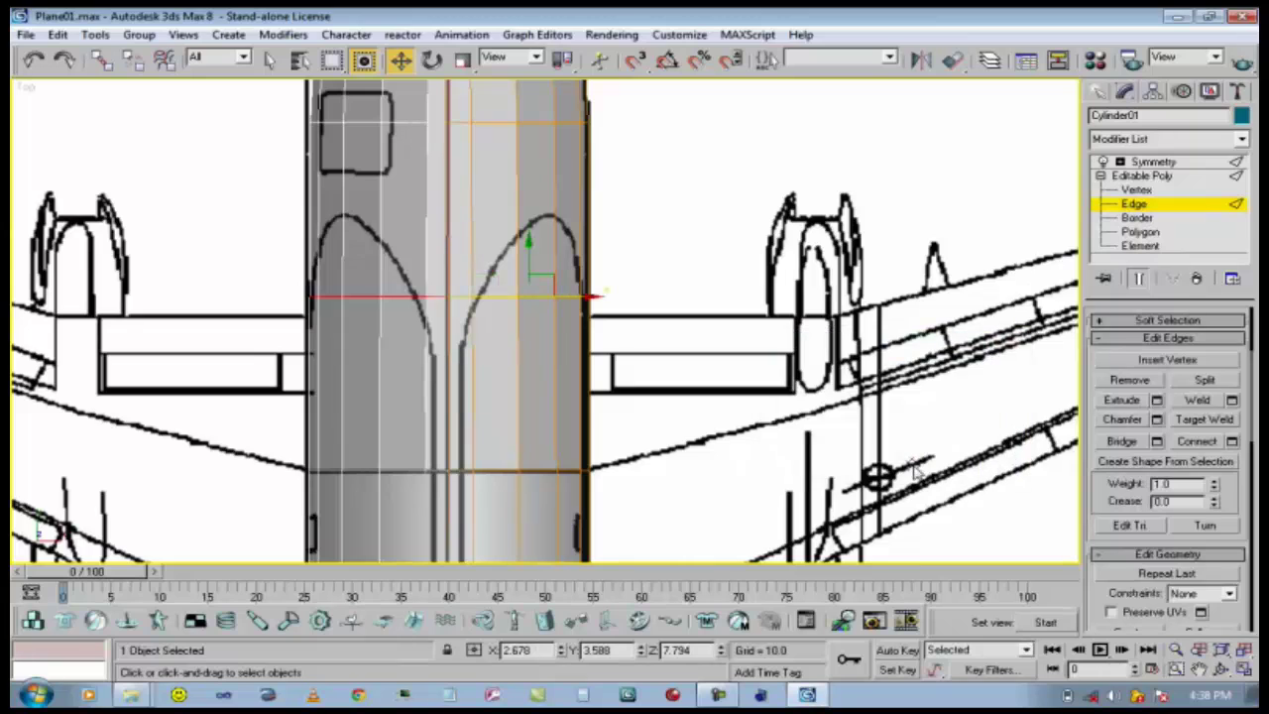
{"action": "left_click_drag", "start_coordinate": [529, 255], "coordinate": [527, 281]}
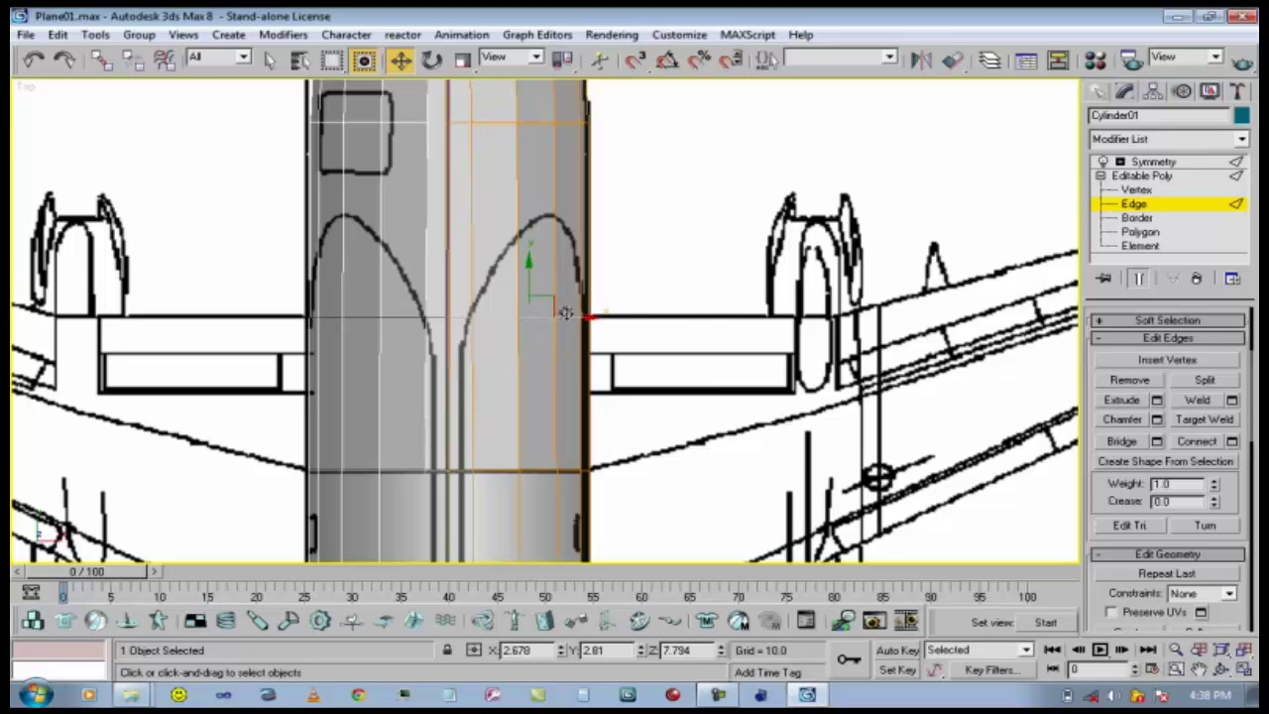
{"action": "left_click", "coordinate": [694, 338]}
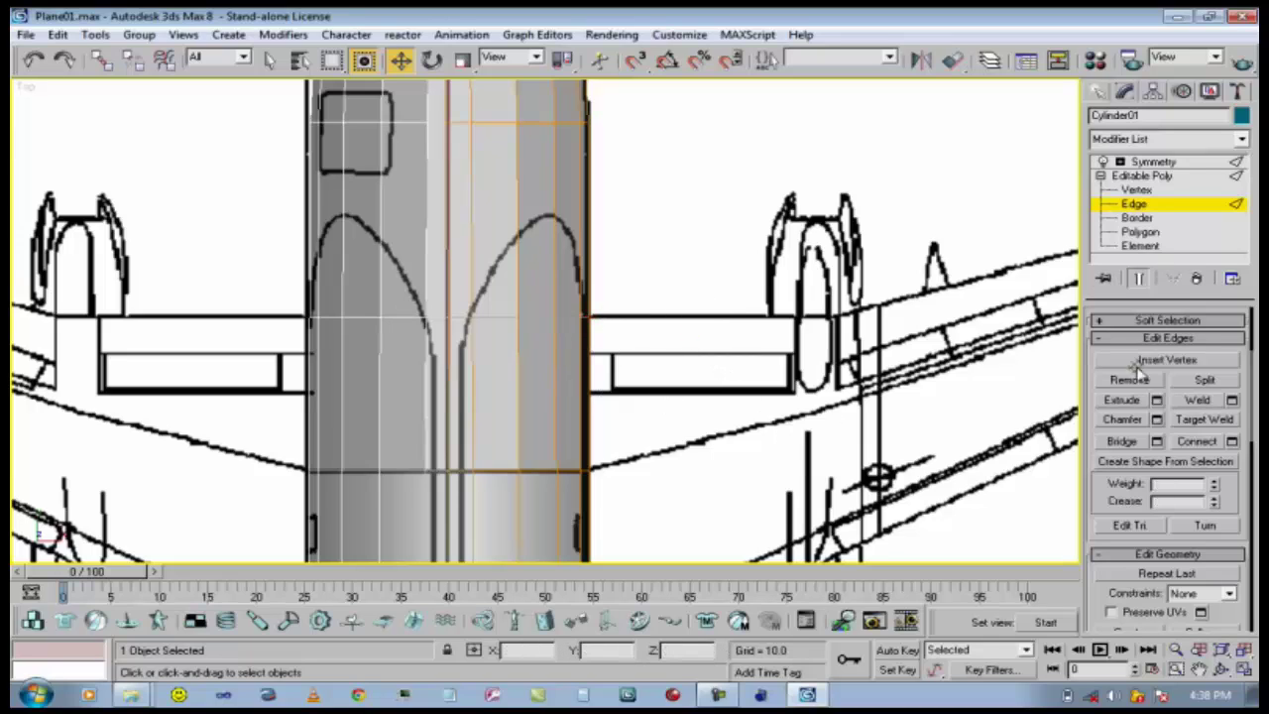
Go to the Editable Poly's polygon level and select the two upper side polygons between the wing's trailing-edge and leading-edge root loops.
{"action": "key", "text": "p"}
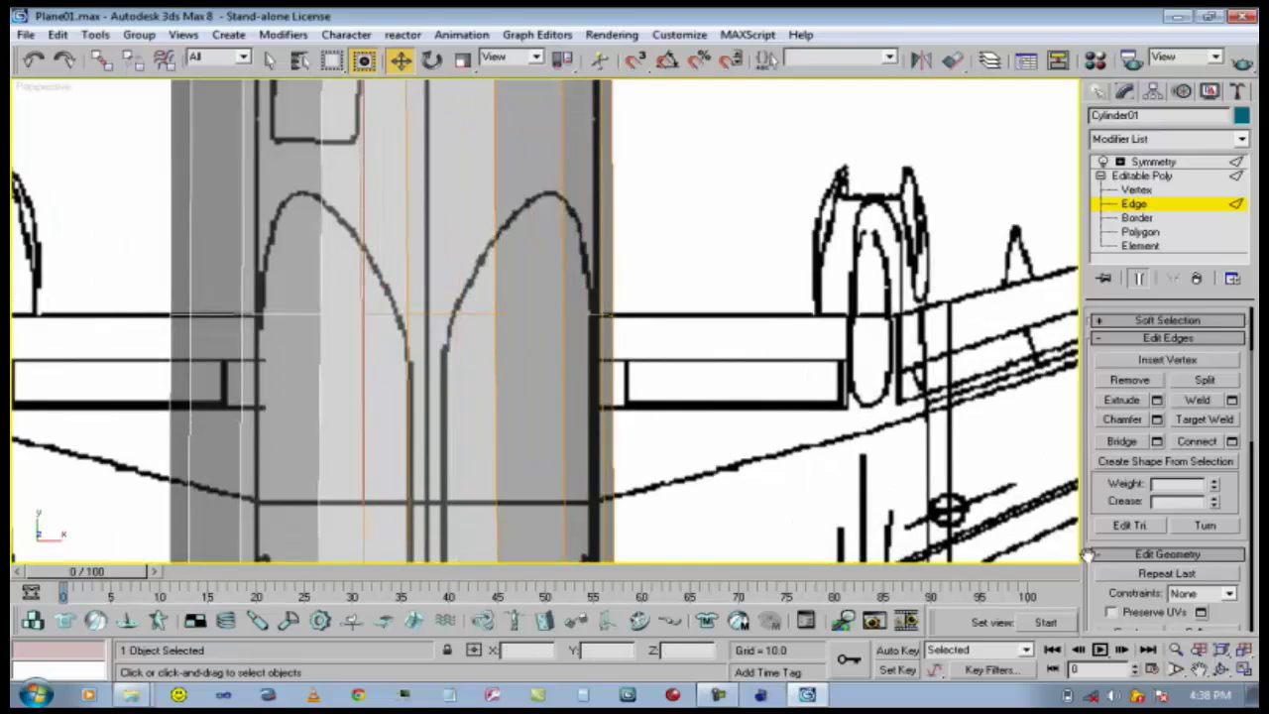
{"action": "left_click", "coordinate": [1220, 670]}
{"action": "left_click_drag", "start_coordinate": [623, 390], "coordinate": [524, 363]}
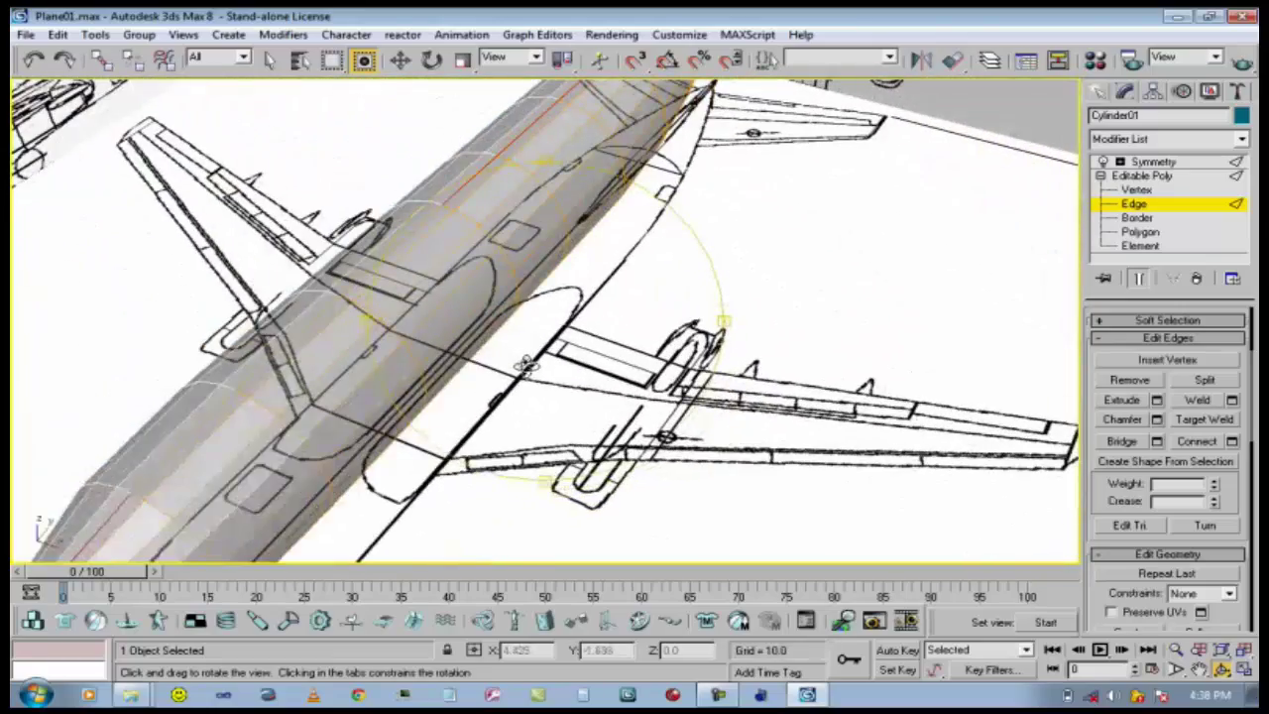
{"action": "key", "text": "t"}
{"action": "key", "text": "z"}
{"action": "scroll", "coordinate": [599, 346], "scroll_direction": "up", "scroll_amount": 5}
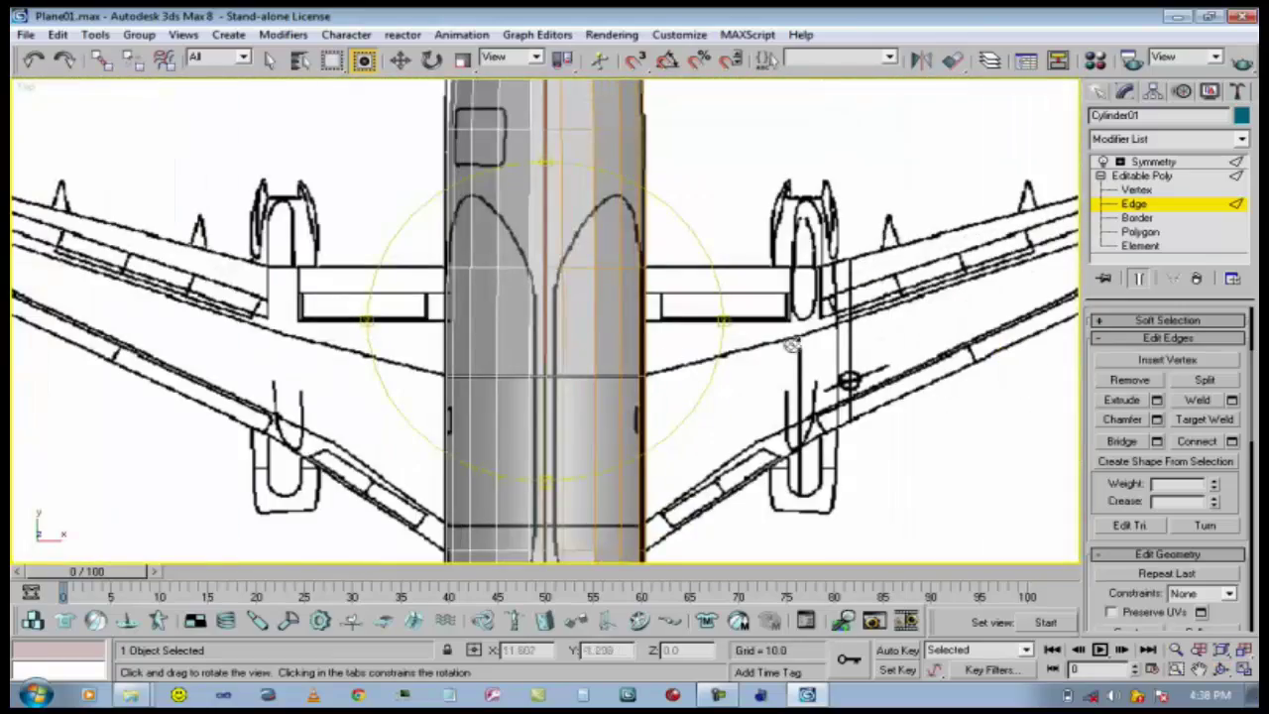
{"action": "left_click", "coordinate": [1173, 245]}
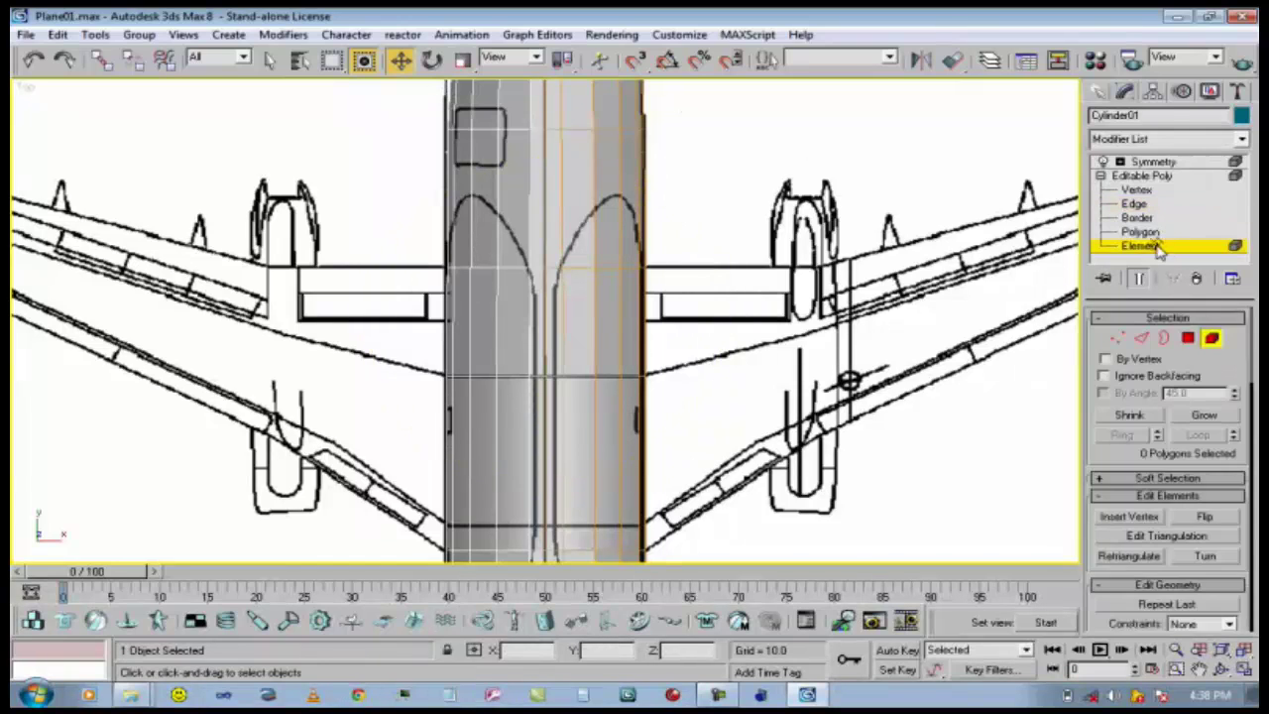
{"action": "left_click", "coordinate": [1138, 231]}
{"action": "key", "text": "w"}
{"action": "left_click", "coordinate": [630, 319]}
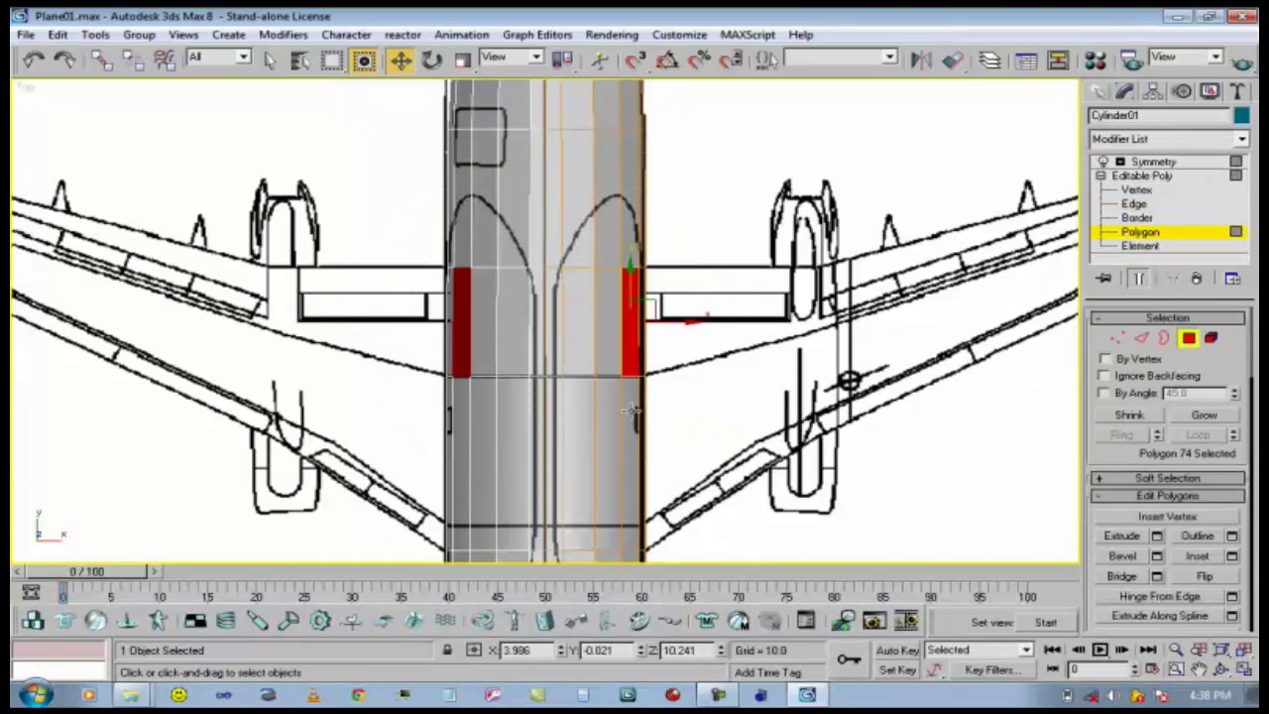
{"action": "left_click", "coordinate": [631, 434], "text": "ctrl"}
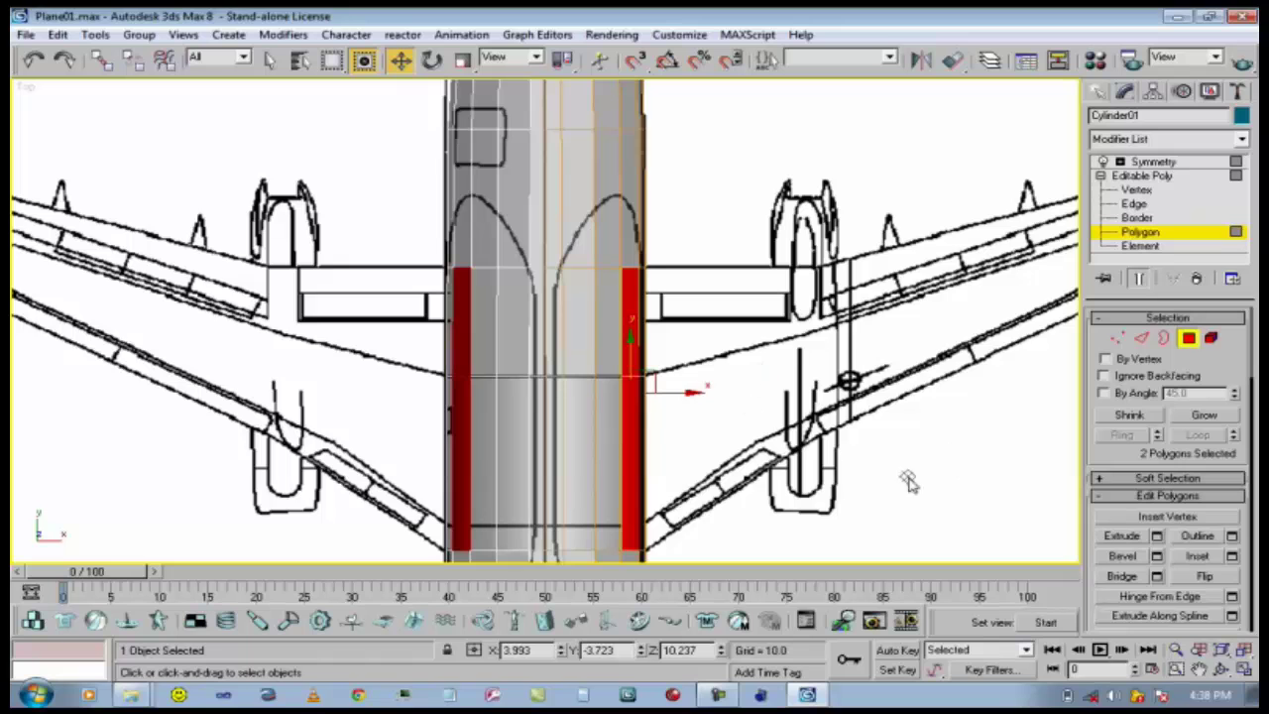
Examine in the perspective and front views how high the selected side polygons sit relative to the blueprint's wing root.
{"action": "key", "text": "p"}
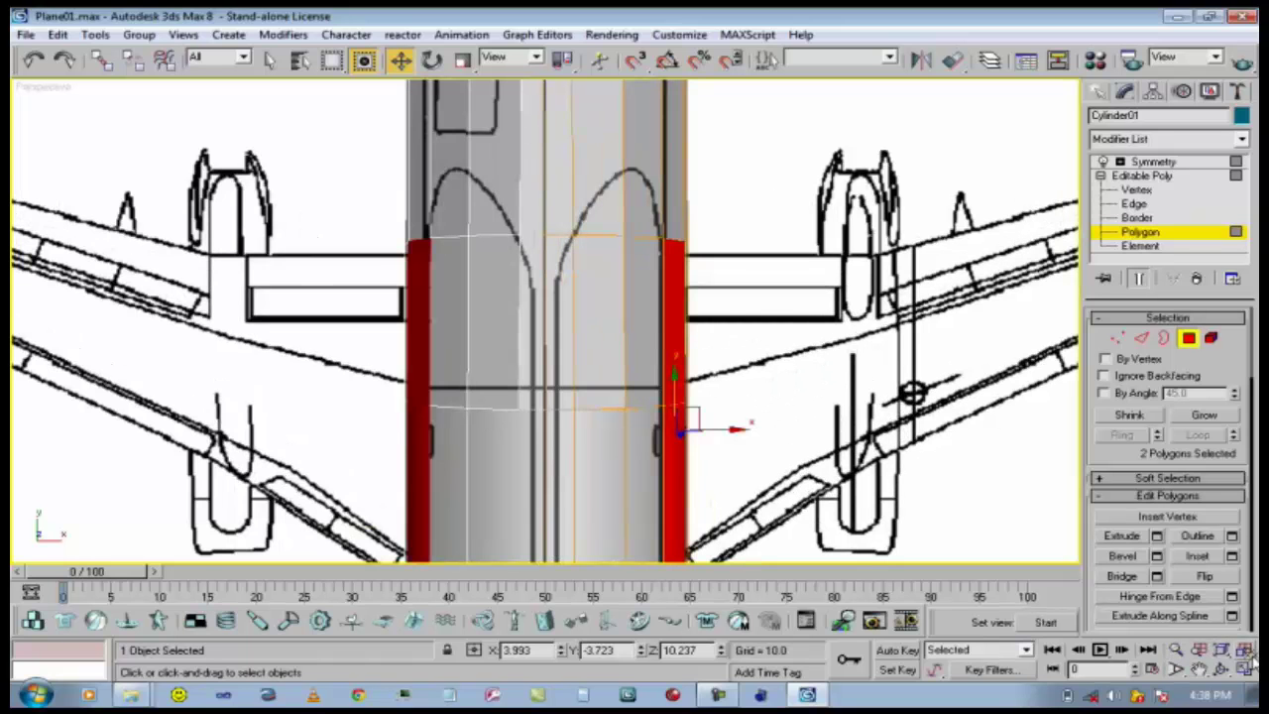
{"action": "left_click", "coordinate": [1222, 669]}
{"action": "left_click_drag", "start_coordinate": [635, 419], "coordinate": [608, 330]}
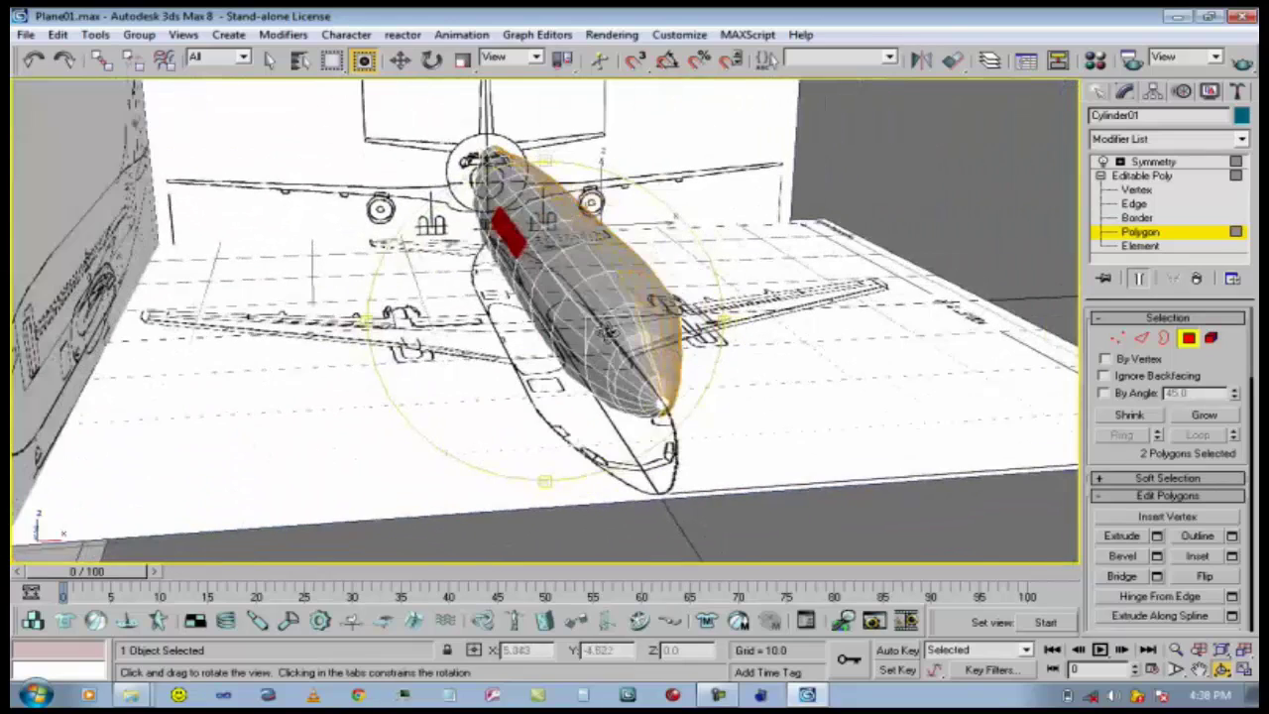
{"action": "key", "text": "f"}
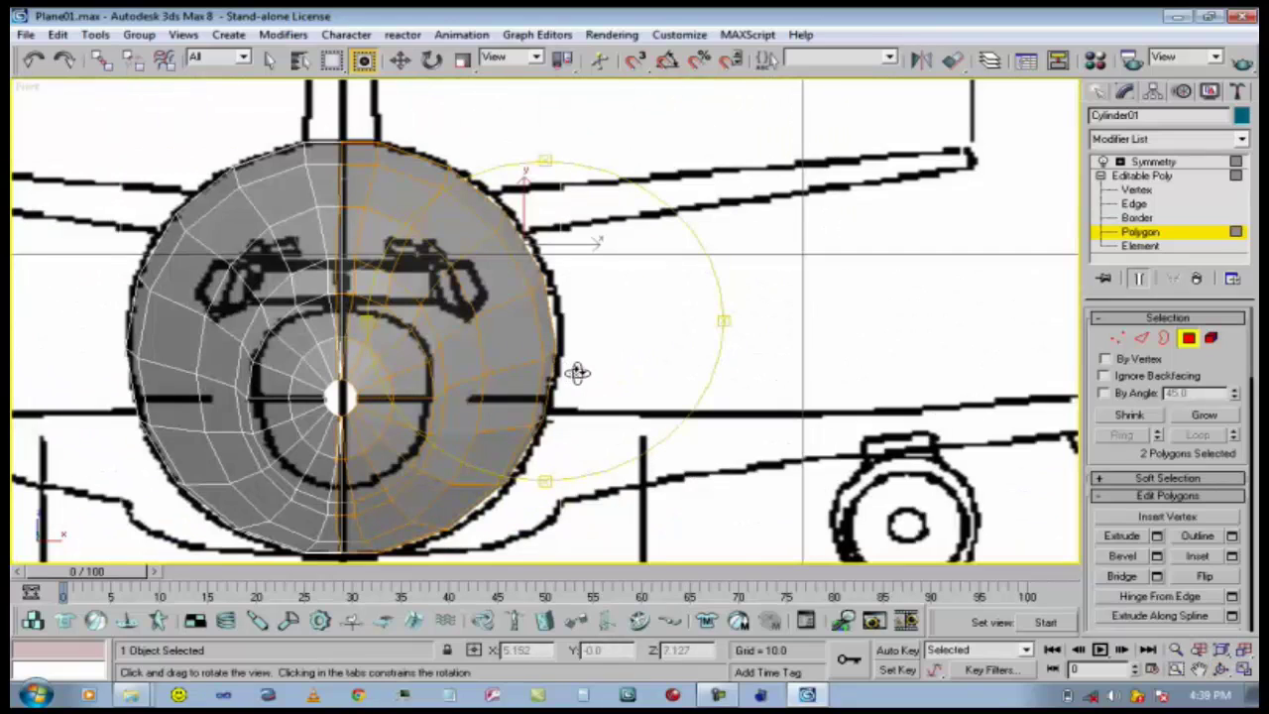
{"action": "left_click", "coordinate": [1199, 669]}
{"action": "left_click_drag", "start_coordinate": [600, 440], "coordinate": [658, 351]}
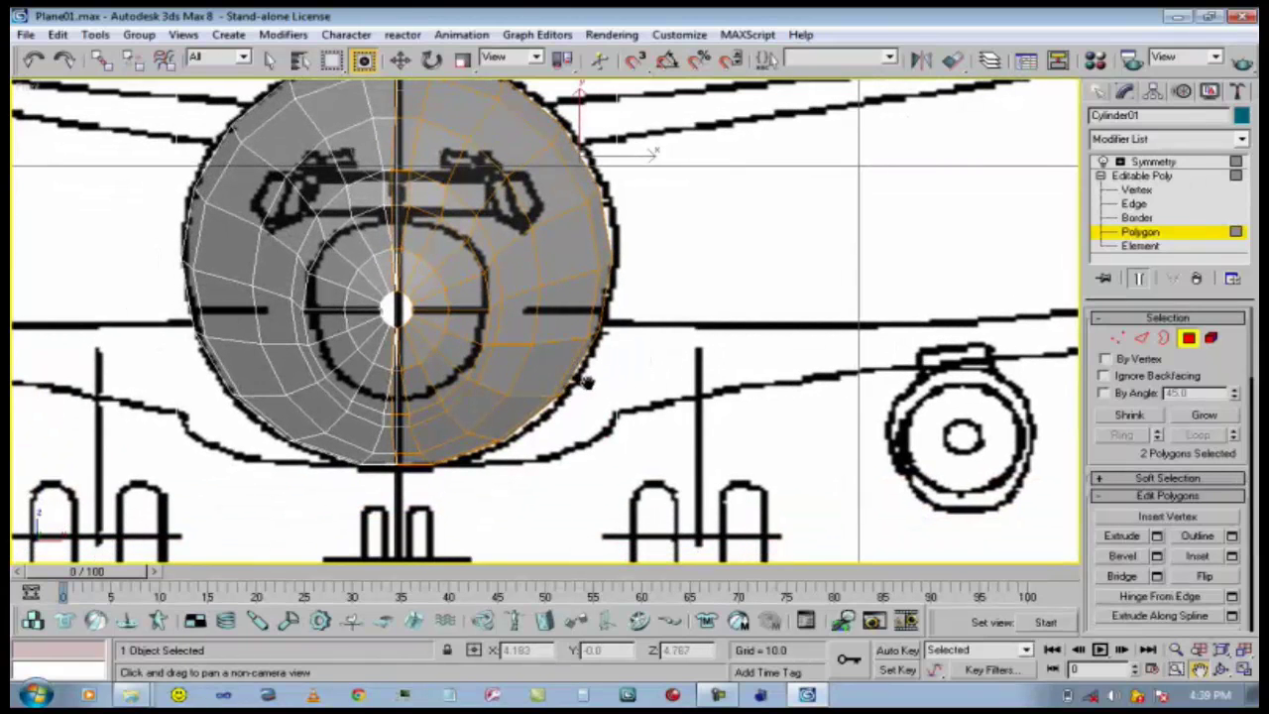
{"action": "left_click_drag", "start_coordinate": [568, 374], "coordinate": [585, 340]}
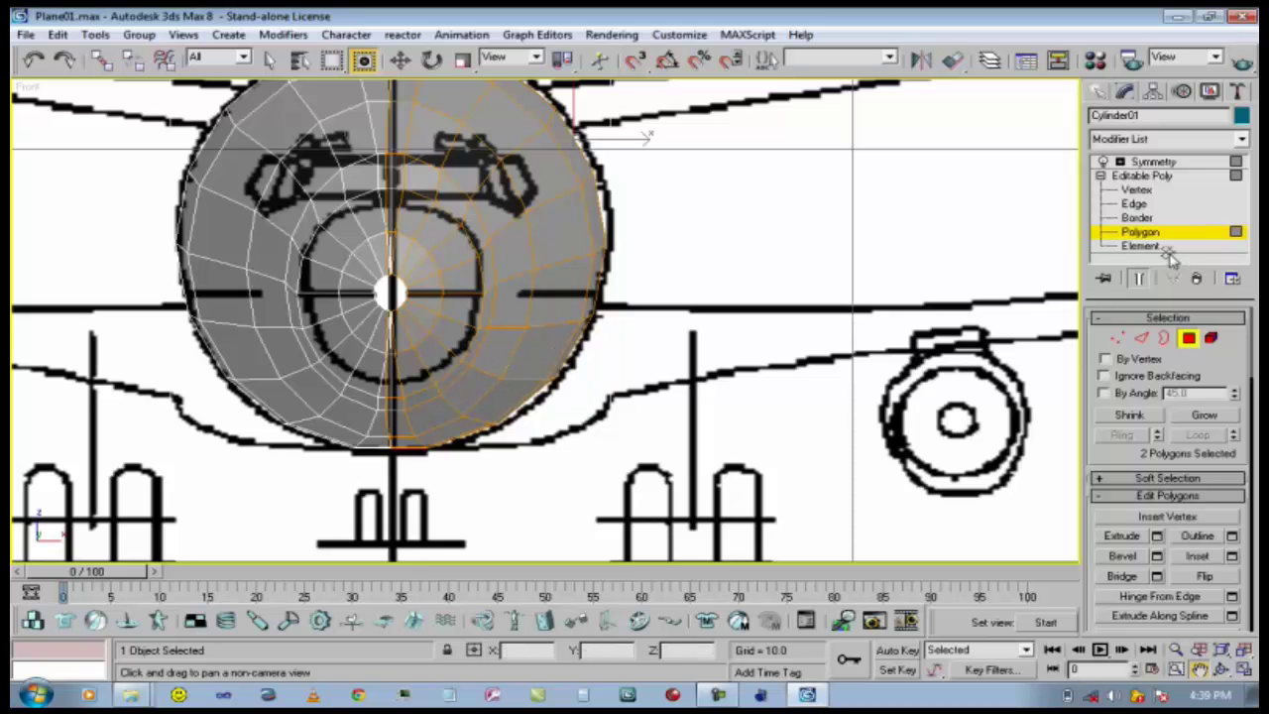
{"action": "key", "text": "p"}
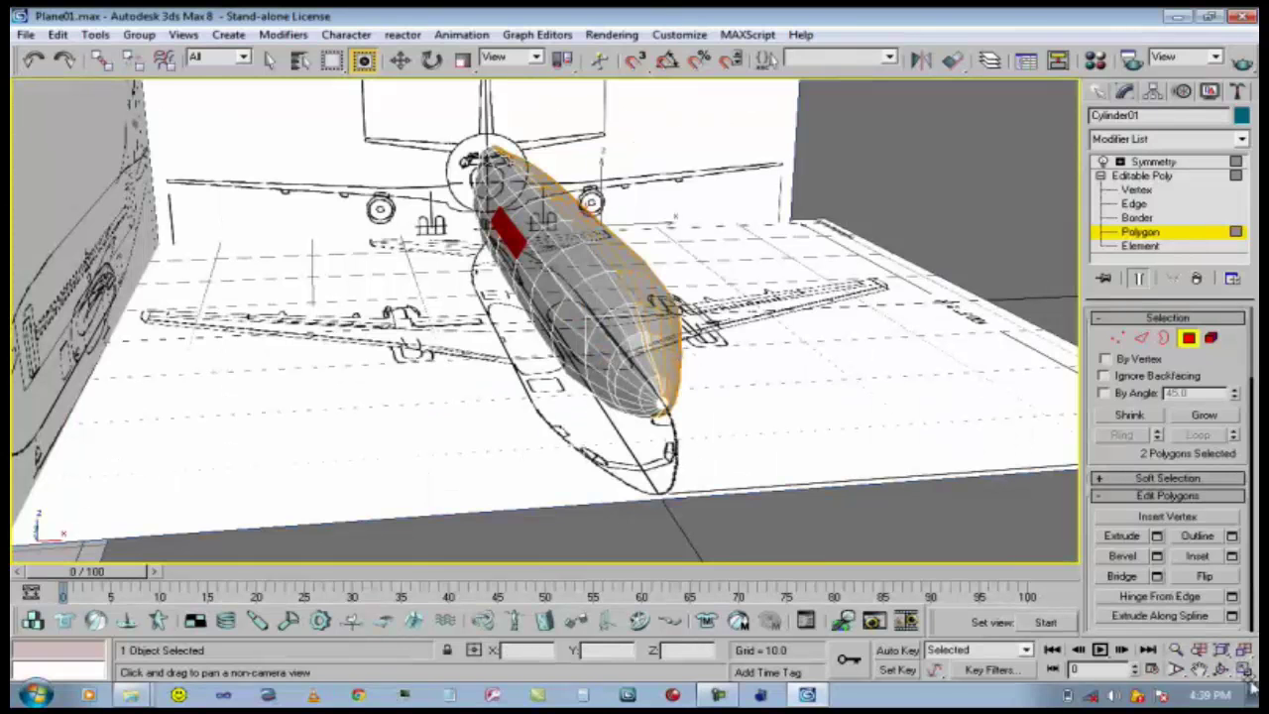
{"action": "left_click", "coordinate": [1221, 669]}
{"action": "left_click_drag", "start_coordinate": [535, 337], "coordinate": [726, 330]}
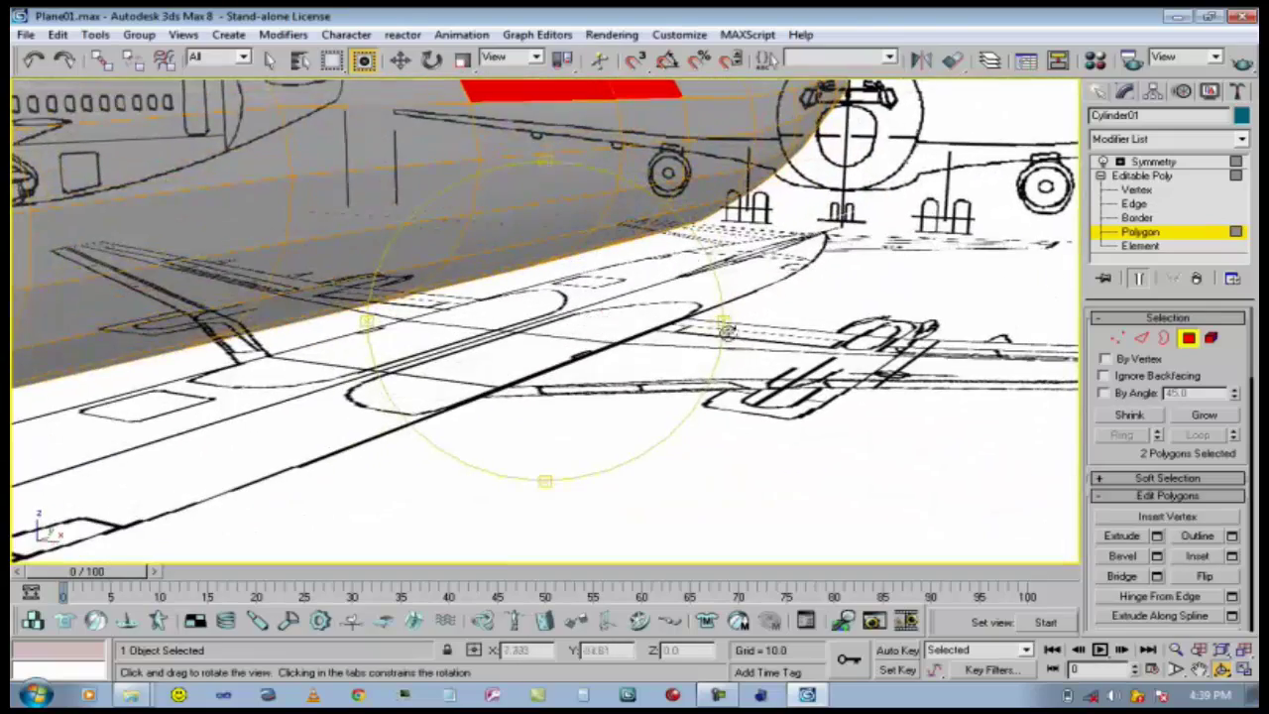
{"action": "left_click", "coordinate": [400, 60]}
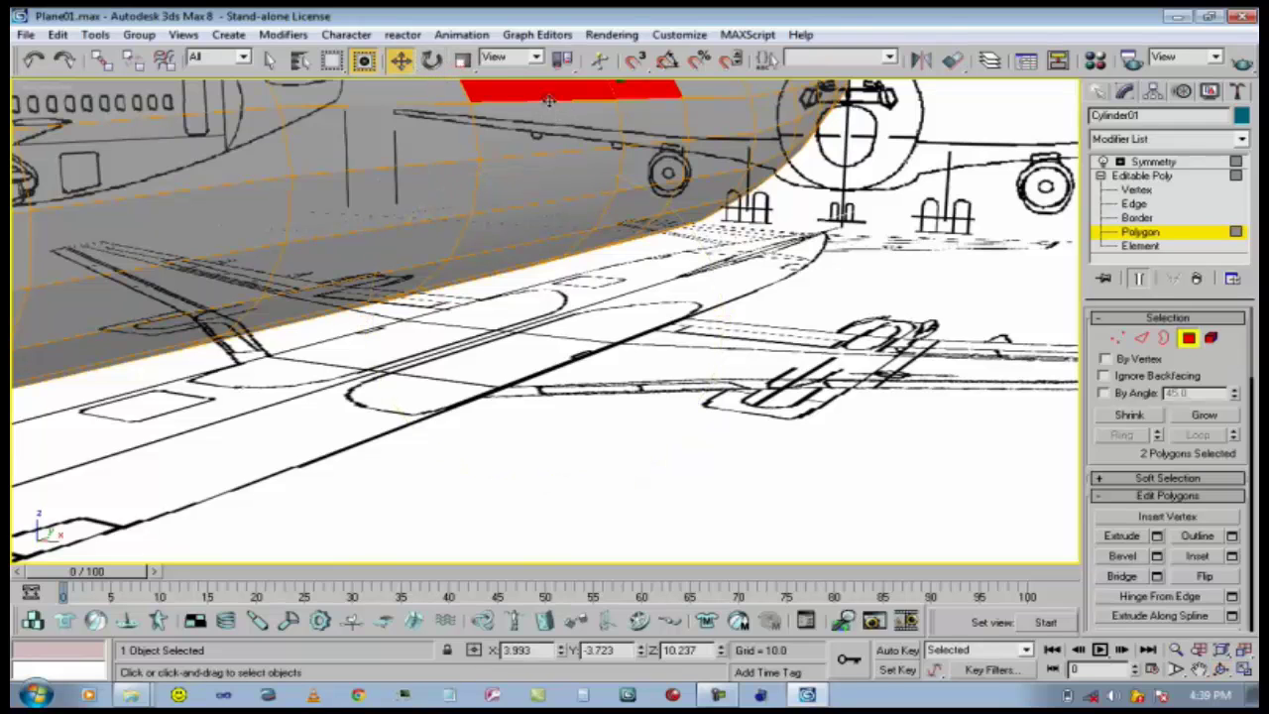
{"action": "left_click", "coordinate": [565, 224], "text": "ctrl"}
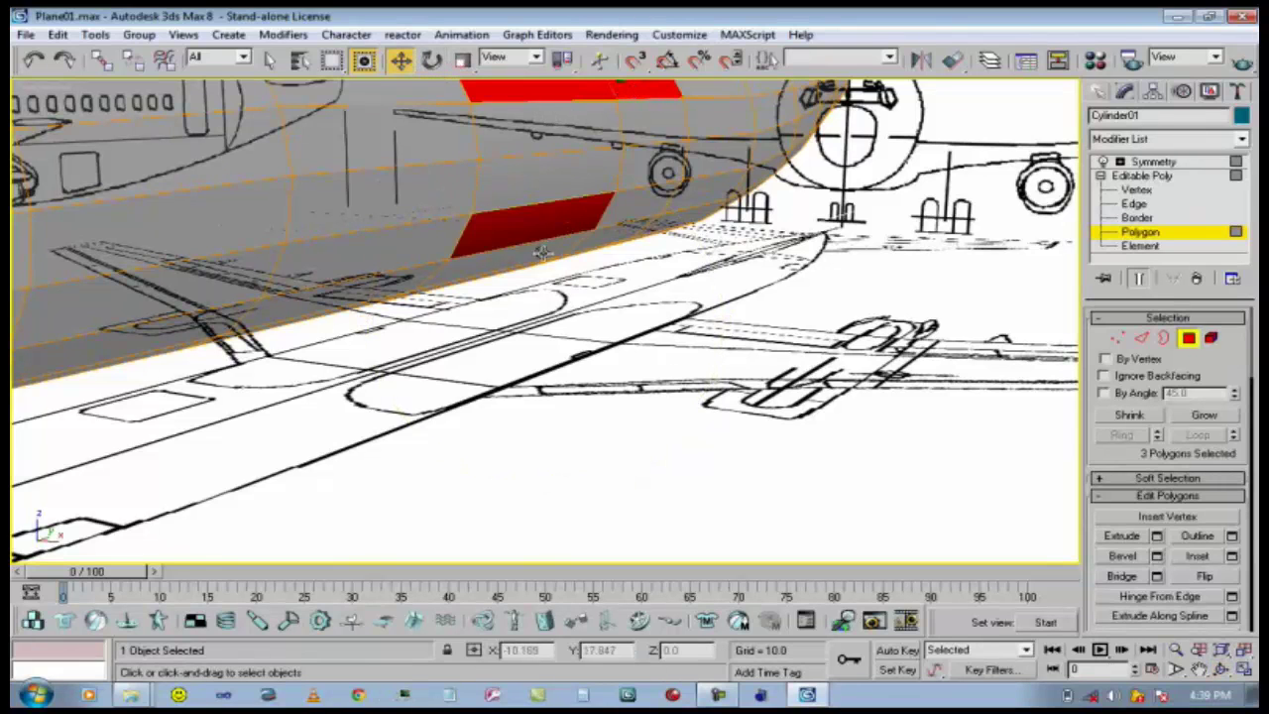
{"action": "left_click", "coordinate": [533, 256], "text": "ctrl"}
{"action": "left_click", "coordinate": [623, 199], "text": "ctrl"}
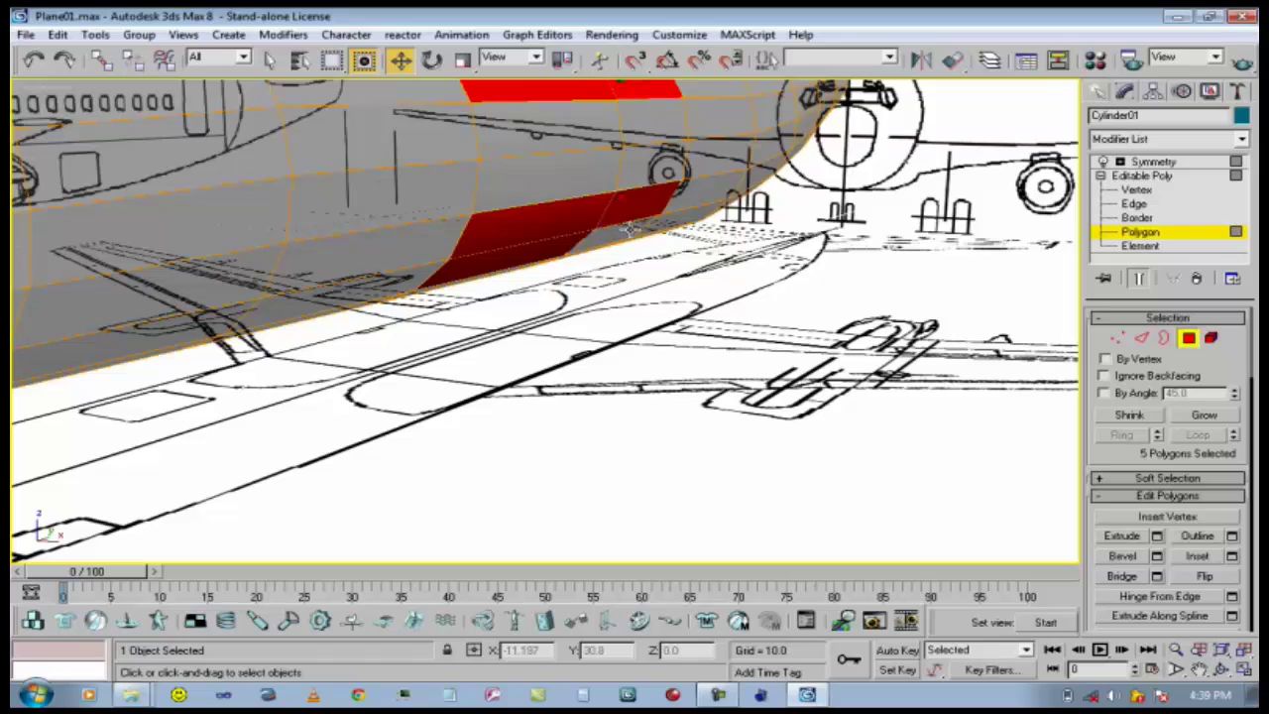
{"action": "left_click", "coordinate": [630, 229], "text": "ctrl"}
{"action": "left_click", "coordinate": [702, 210]}
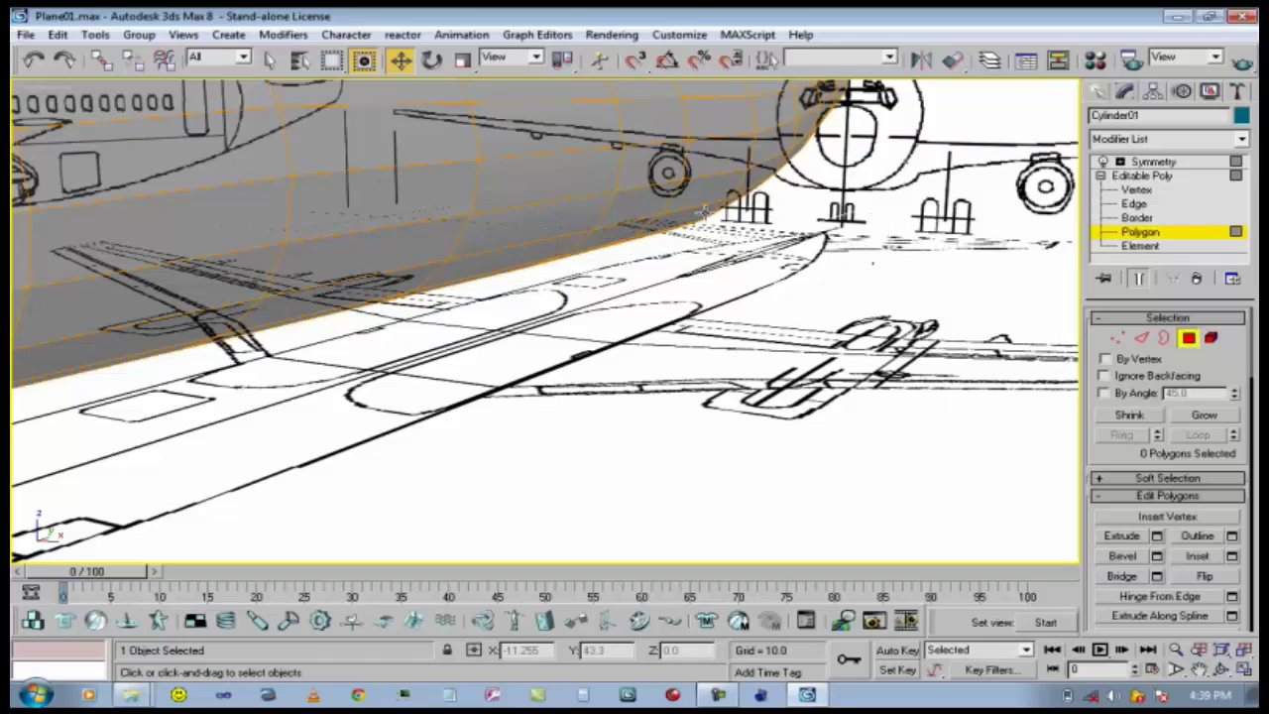
Select the four lower side polygons of the fuselage between the wing's leading-edge and trailing-edge root loops.
{"action": "left_click", "coordinate": [565, 216]}
{"action": "left_click", "coordinate": [623, 206], "text": "ctrl"}
{"action": "left_click", "coordinate": [549, 253], "text": "ctrl"}
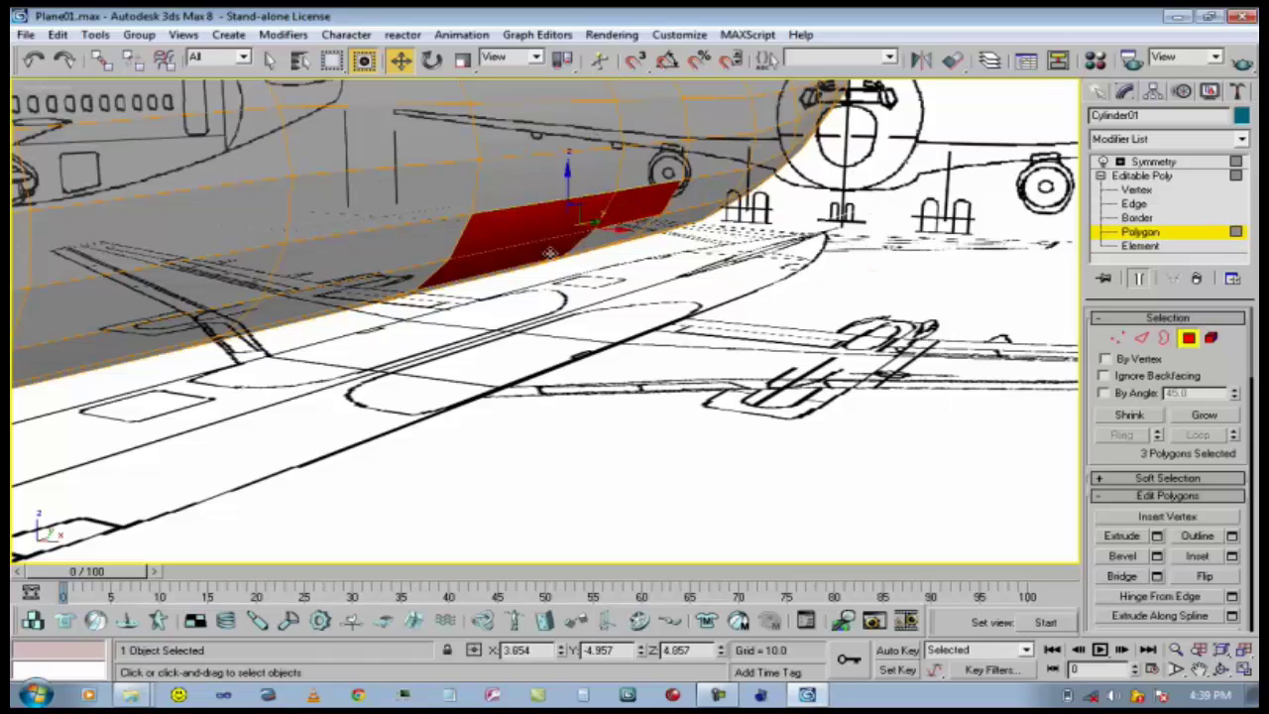
{"action": "left_click", "coordinate": [603, 232], "text": "ctrl"}
Examine from the front and at an angle how the selected side polygons line up with the blueprint's wing root.
{"action": "key", "text": "f"}
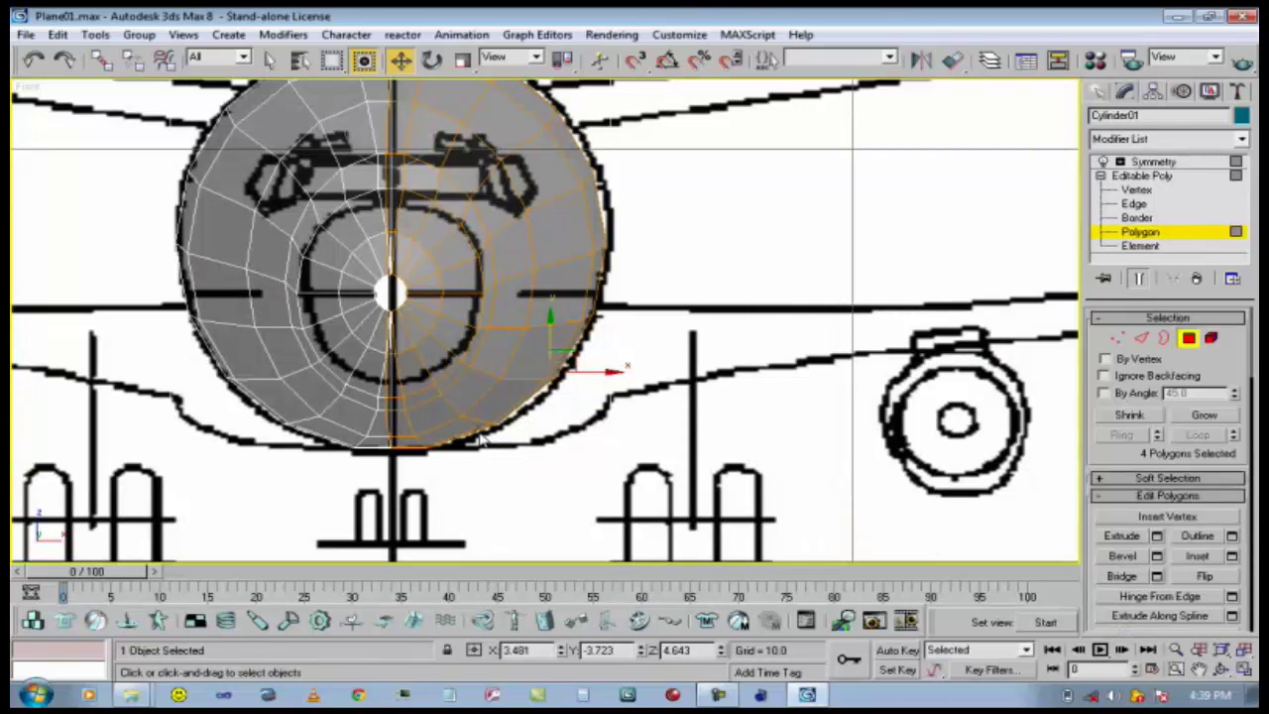
{"action": "middle_click_drag", "start_coordinate": [877, 441], "coordinate": [1043, 514], "text": "alt"}
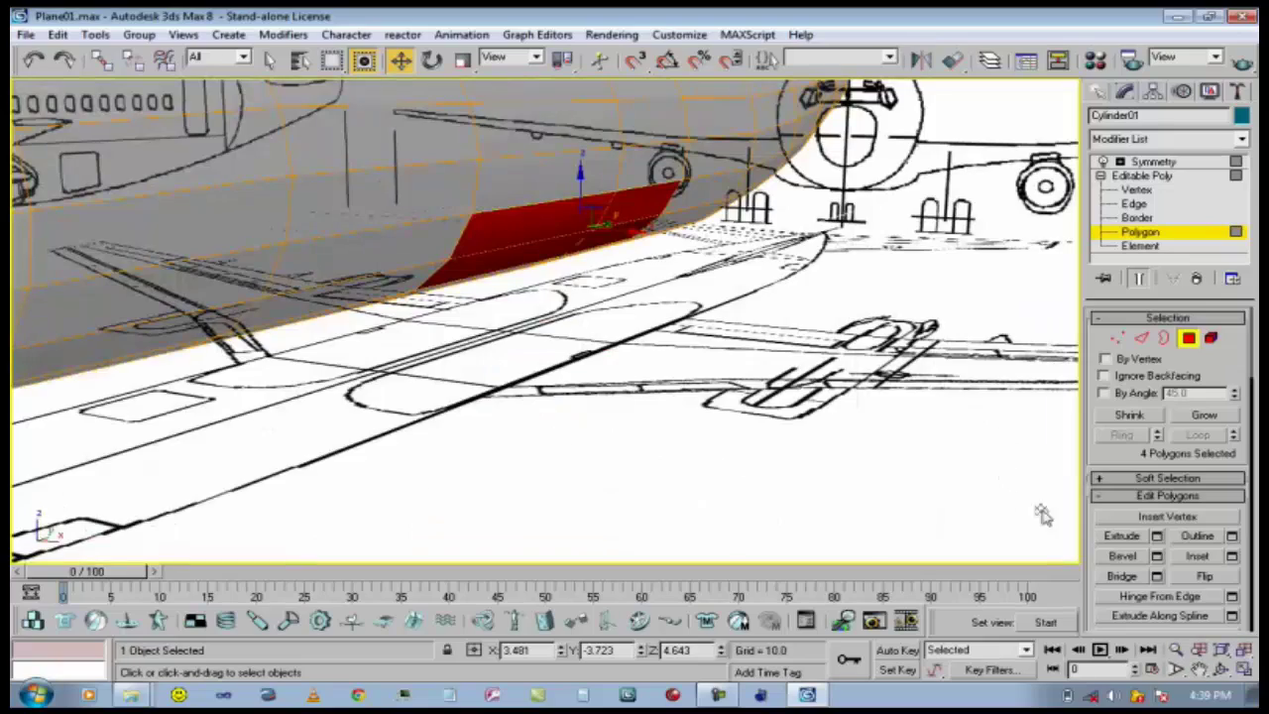
{"action": "left_click", "coordinate": [1220, 671]}
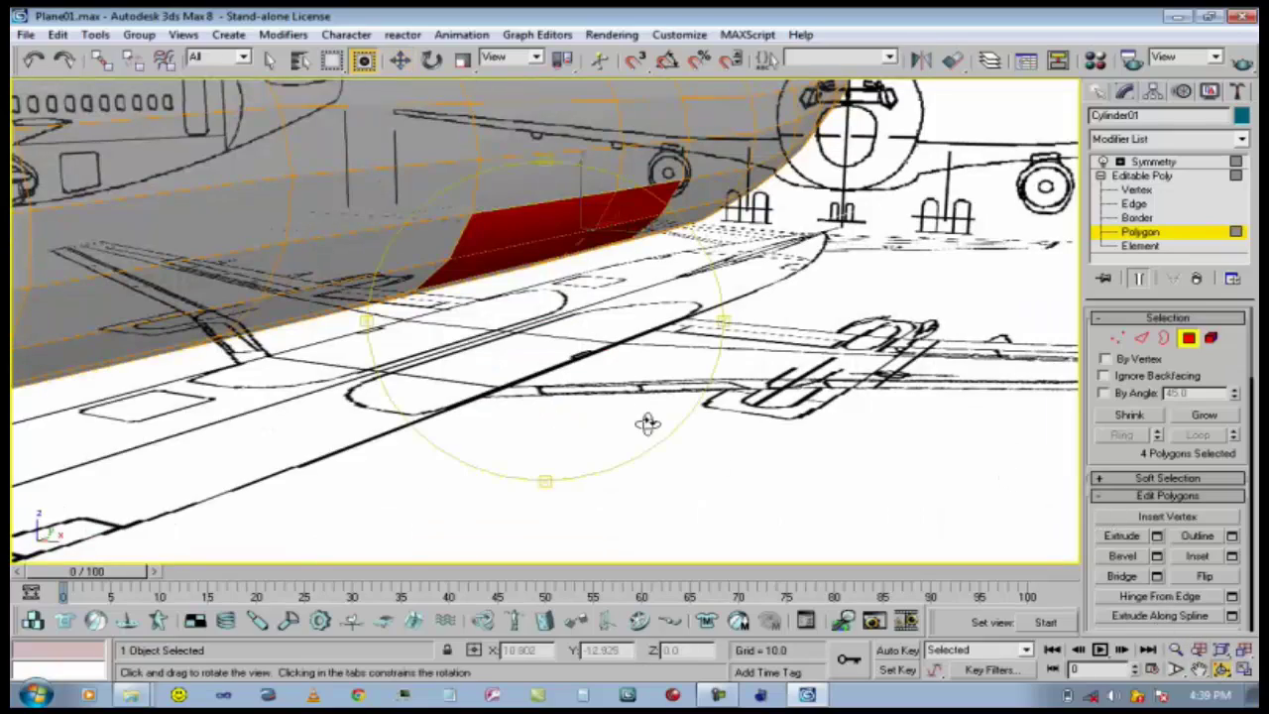
{"action": "left_click_drag", "start_coordinate": [646, 420], "coordinate": [621, 317]}
{"action": "scroll", "coordinate": [609, 311], "scroll_direction": "up", "scroll_amount": 3}
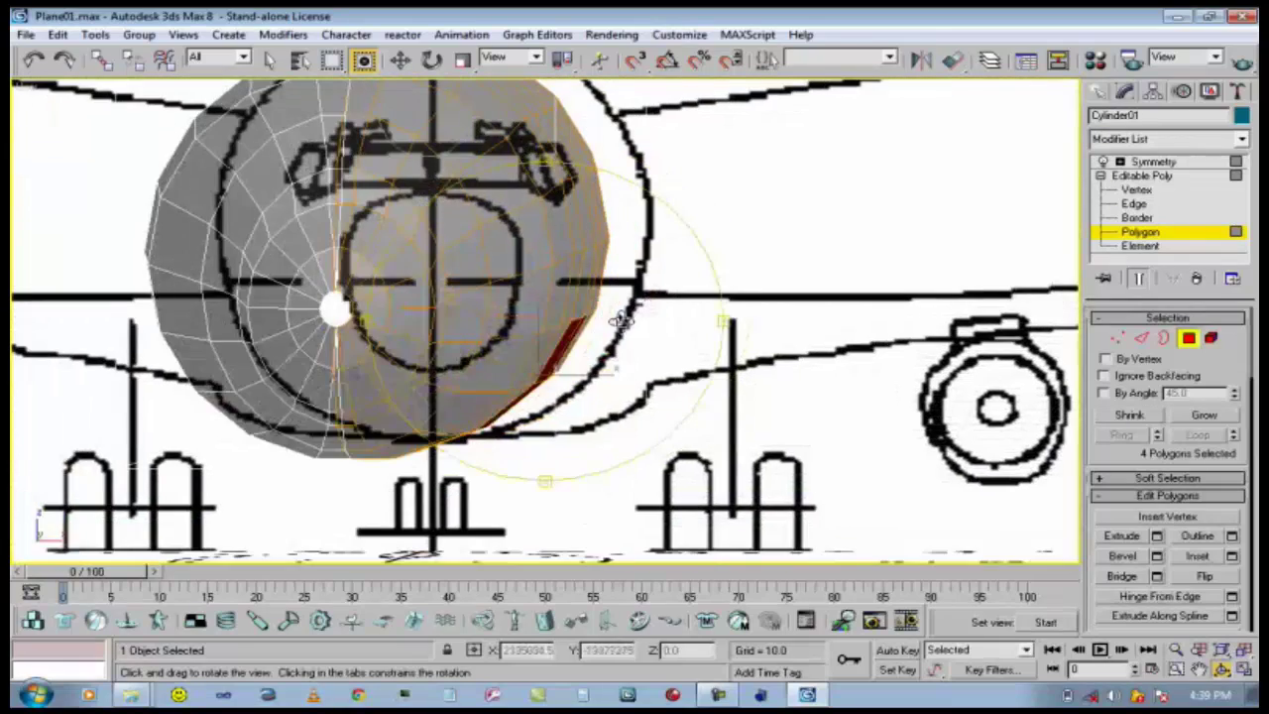
{"action": "key", "text": "f"}
{"action": "scroll", "coordinate": [615, 323], "scroll_direction": "up", "scroll_amount": 10}
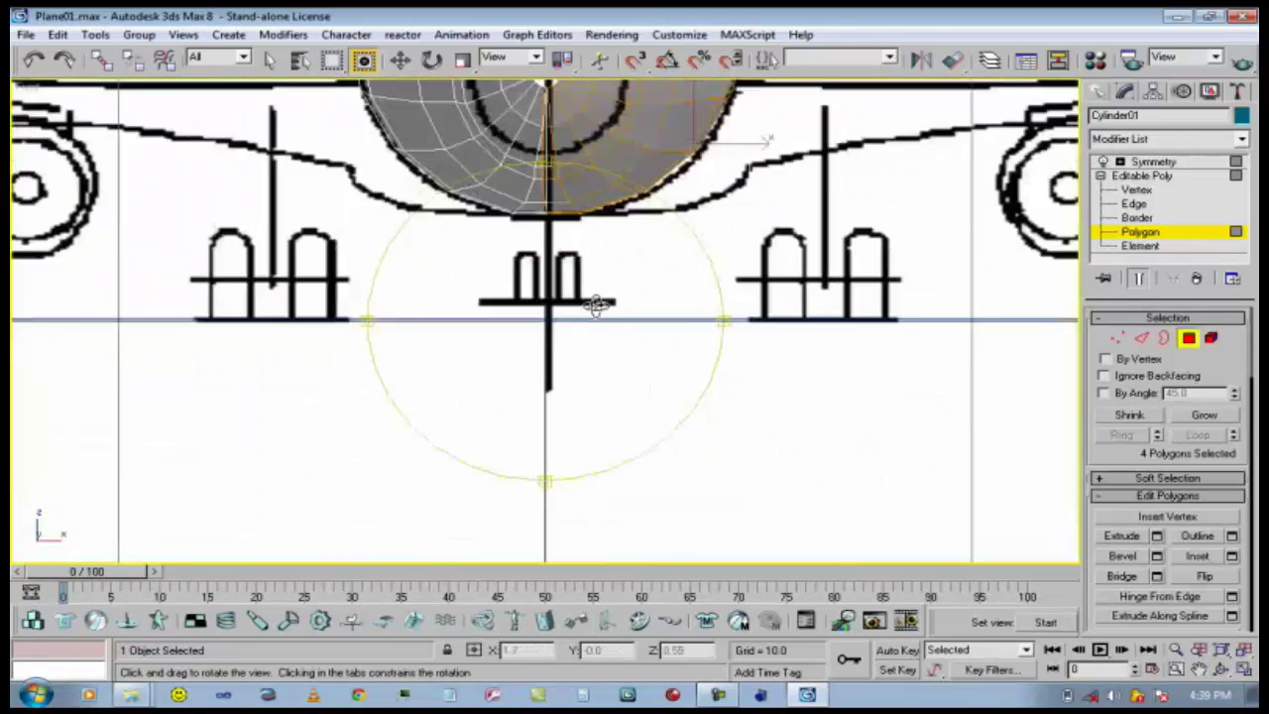
{"action": "left_click", "coordinate": [1204, 671]}
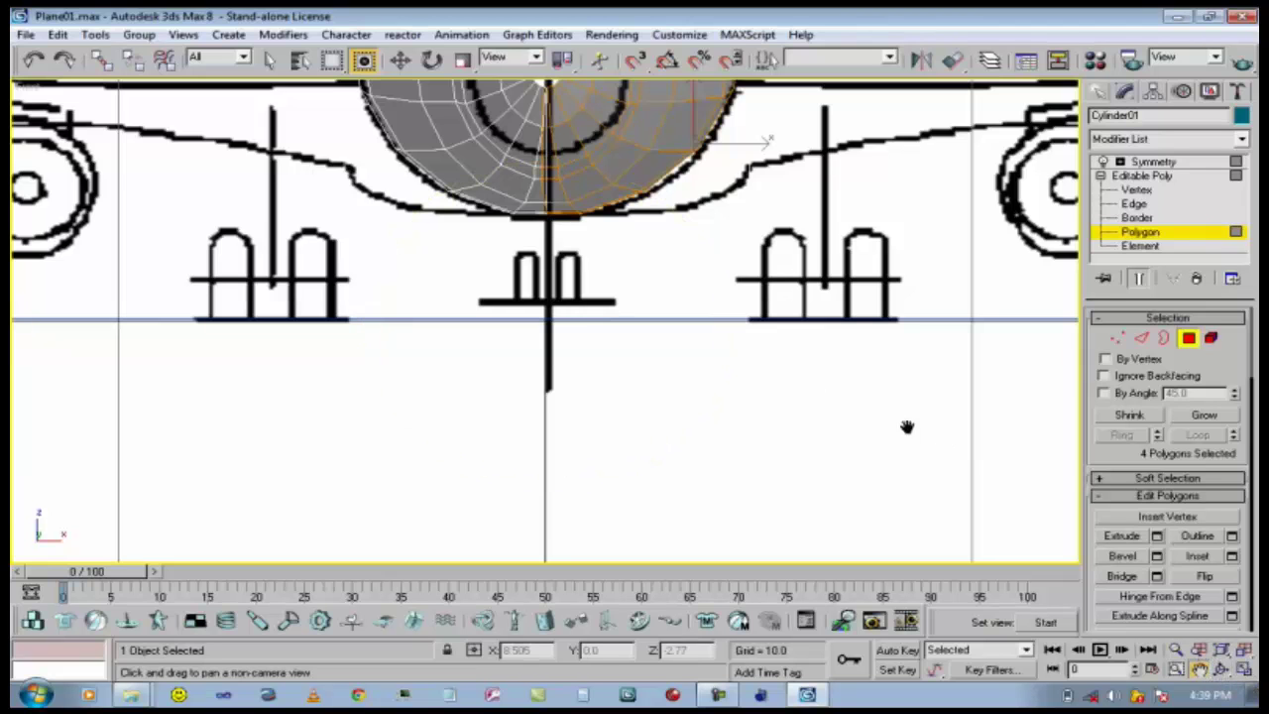
{"action": "left_click_drag", "start_coordinate": [634, 258], "coordinate": [721, 483]}
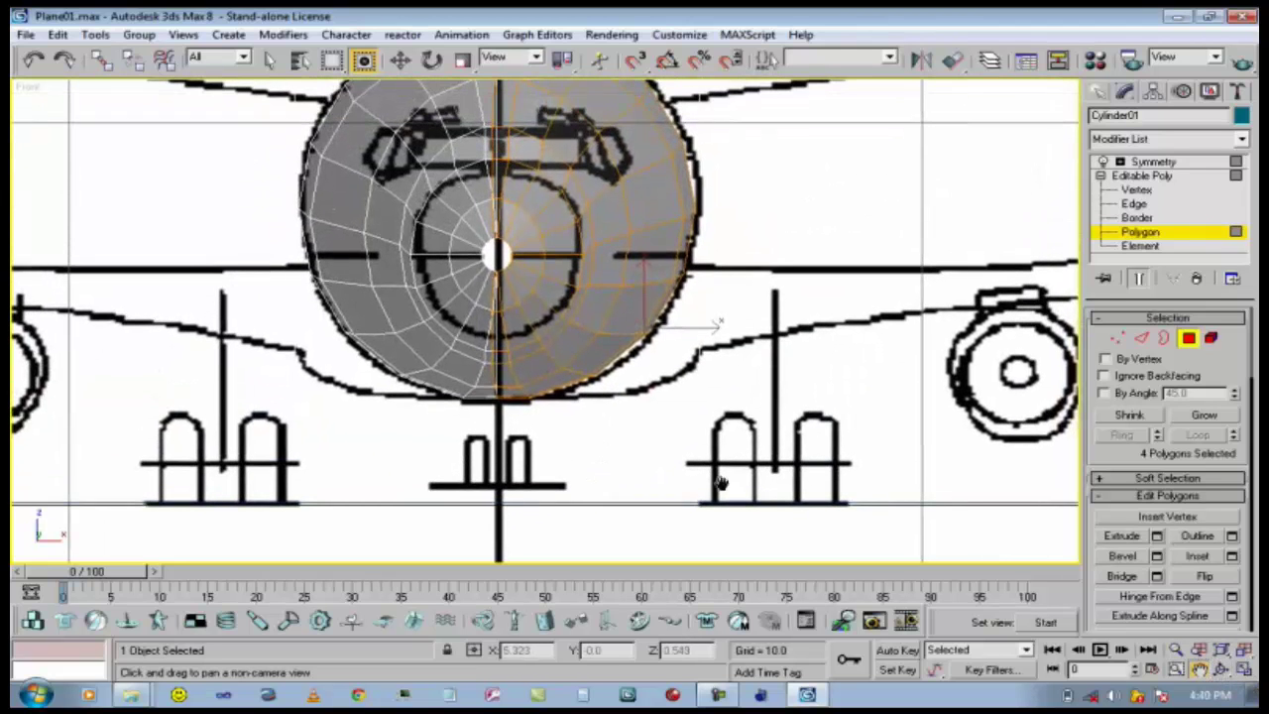
Add the next two polygons toward the belly, between the same root loops, to the polygon selection.
{"action": "left_click", "coordinate": [1222, 671]}
{"action": "left_click_drag", "start_coordinate": [639, 422], "coordinate": [595, 382]}
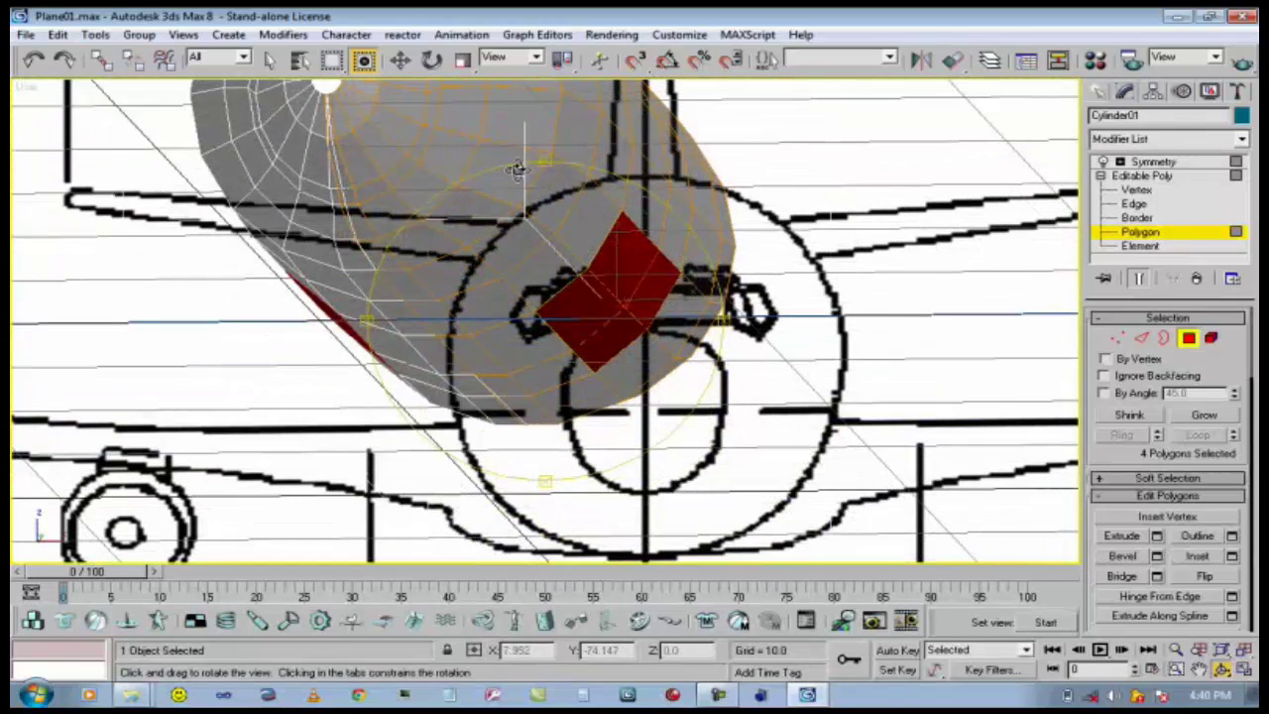
{"action": "left_click", "coordinate": [400, 61]}
{"action": "left_click", "coordinate": [525, 325], "text": "ctrl"}
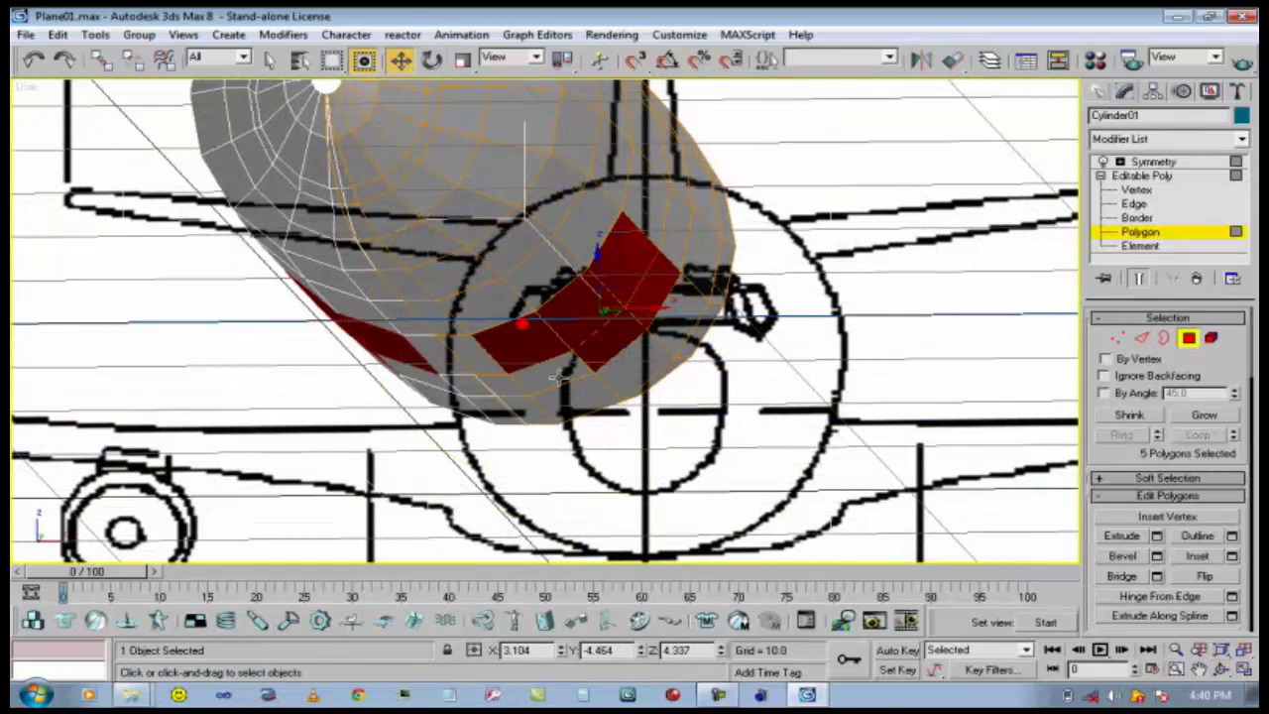
{"action": "left_click", "coordinate": [563, 373], "text": "ctrl"}
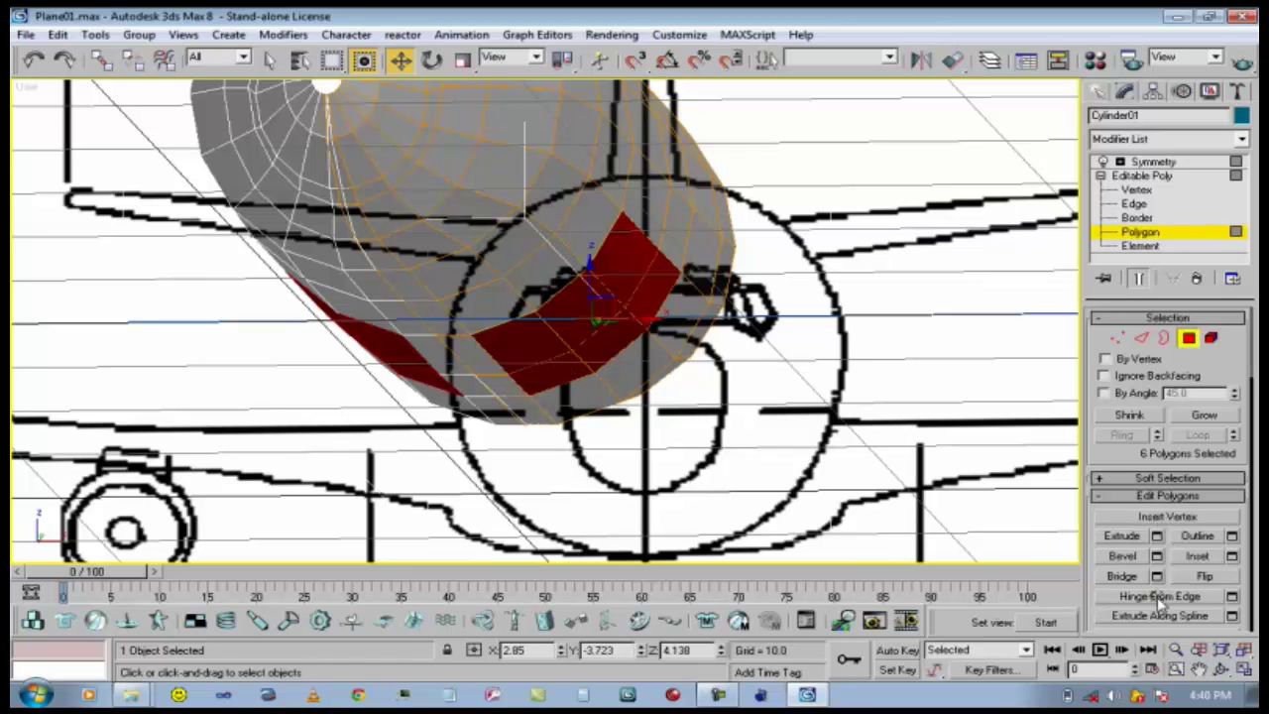
Extrude the six selected polygons as a group by about 8.2 to start the wing.
{"action": "key", "text": "t"}
{"action": "key", "text": "z"}
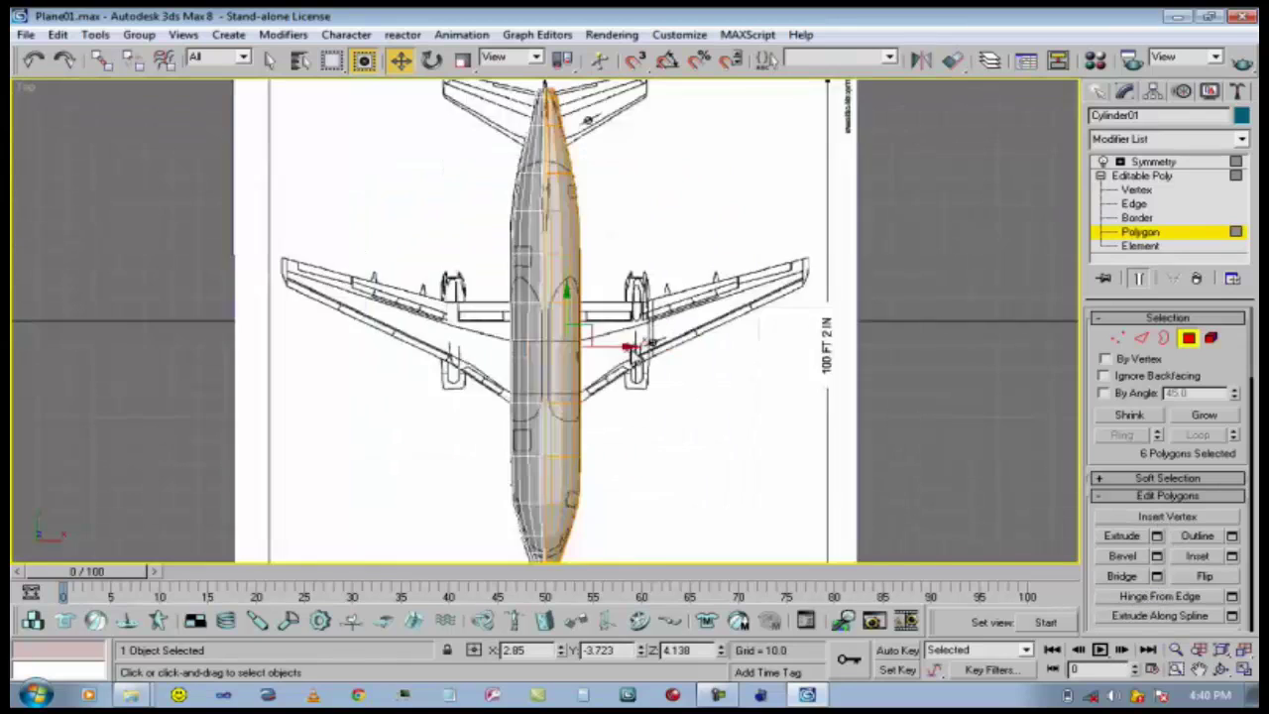
{"action": "left_click", "coordinate": [1197, 668]}
{"action": "left_click_drag", "start_coordinate": [882, 430], "coordinate": [619, 400]}
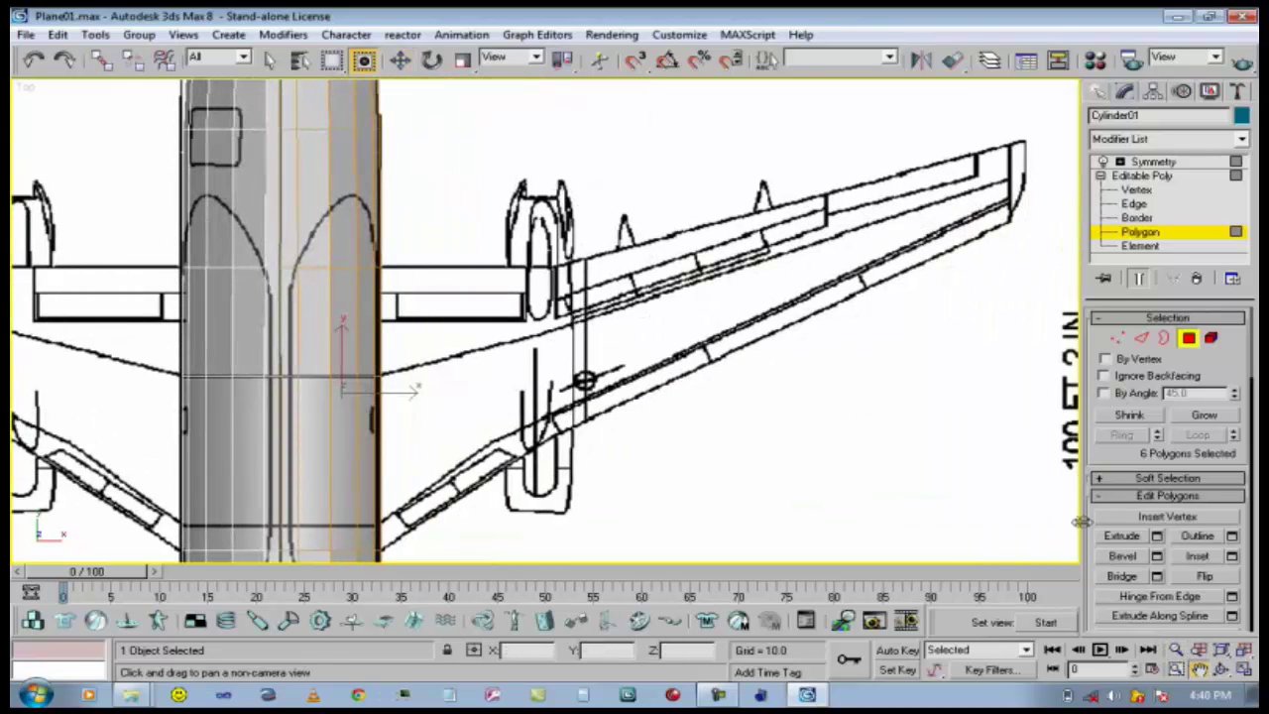
{"action": "left_click", "coordinate": [1157, 536]}
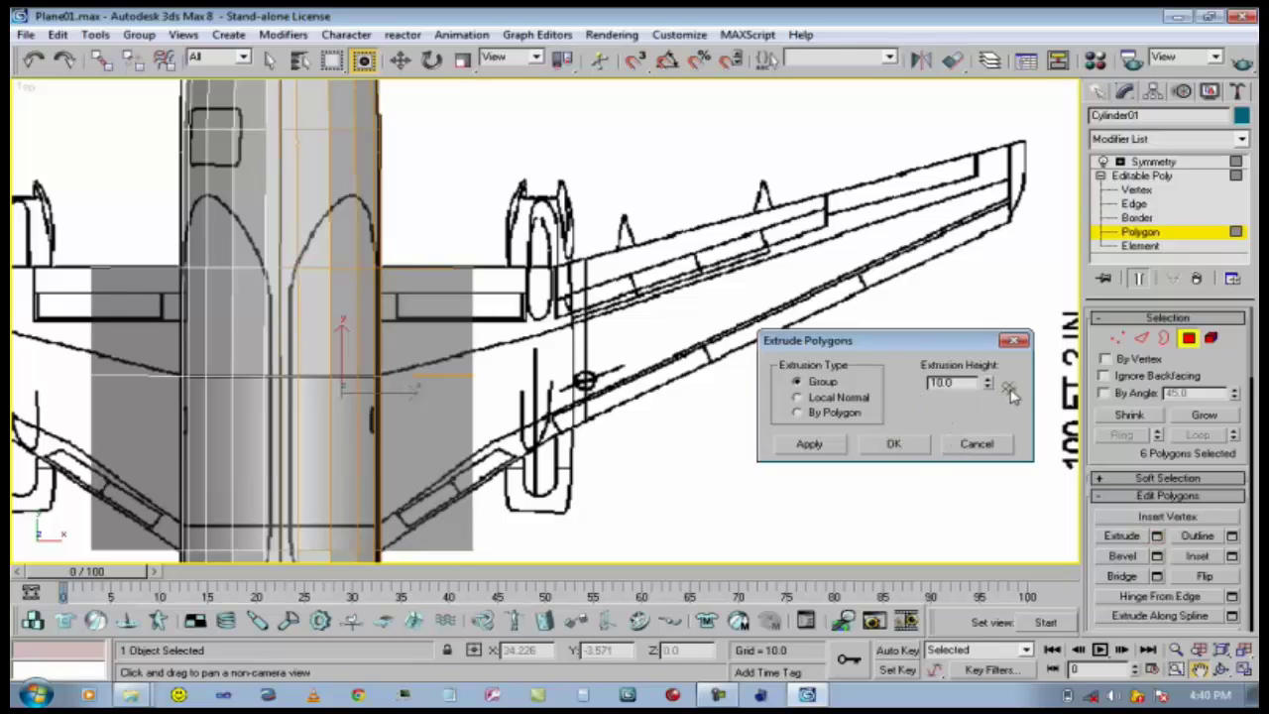
{"action": "left_click_drag", "start_coordinate": [987, 385], "coordinate": [979, 433]}
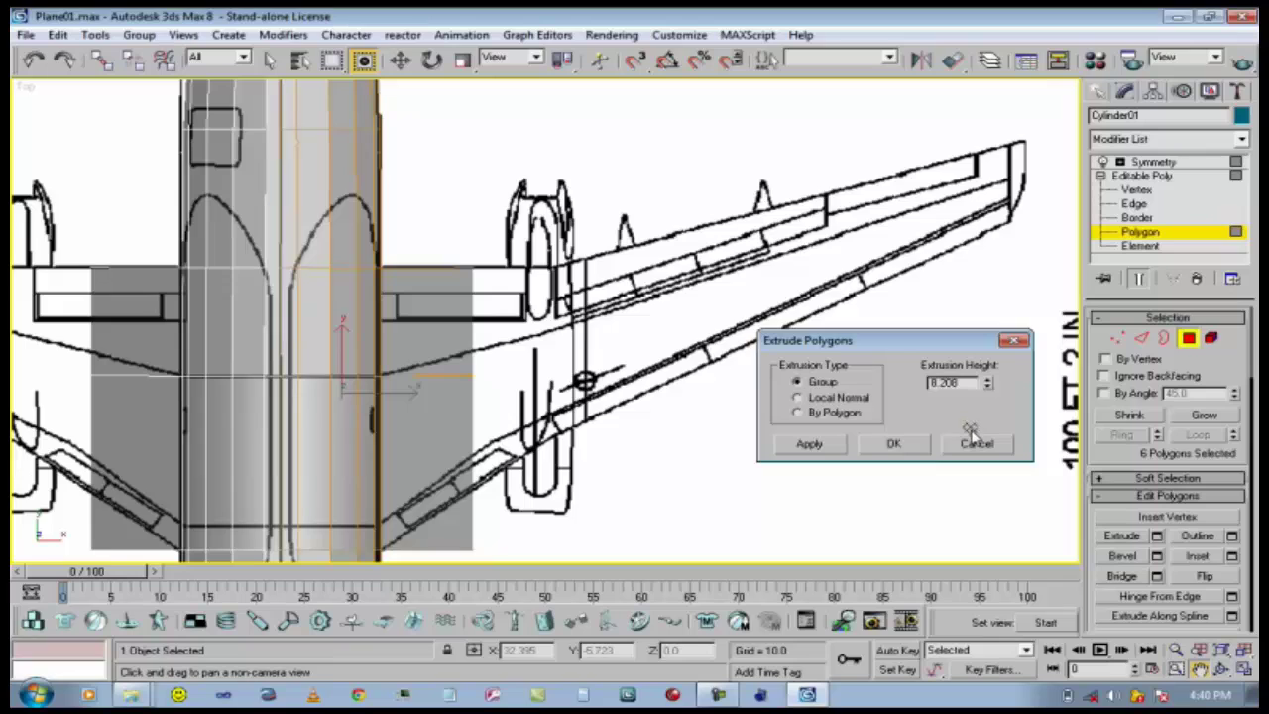
{"action": "left_click", "coordinate": [912, 445]}
Move the extruded end faces up and outward to the engine in the front view, about X 12.12 and Z 4.86.
{"action": "key", "text": "f"}
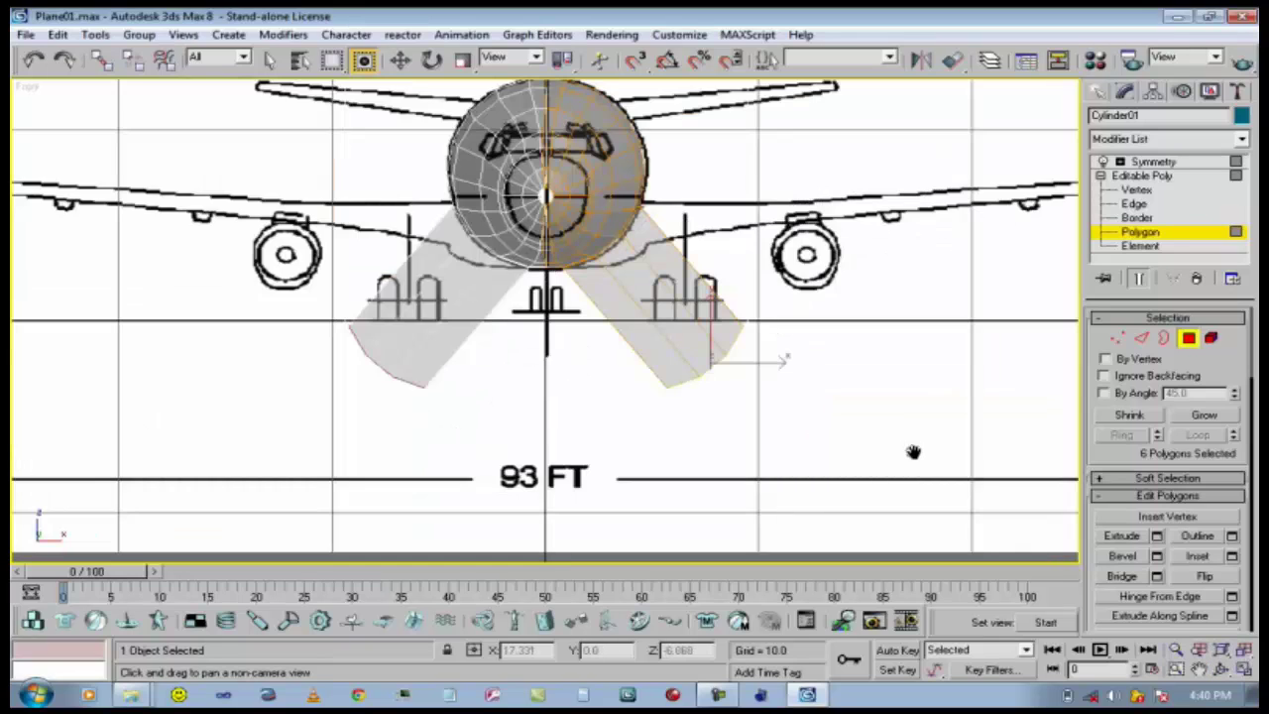
{"action": "left_click", "coordinate": [1198, 667]}
{"action": "left_click_drag", "start_coordinate": [878, 394], "coordinate": [843, 473]}
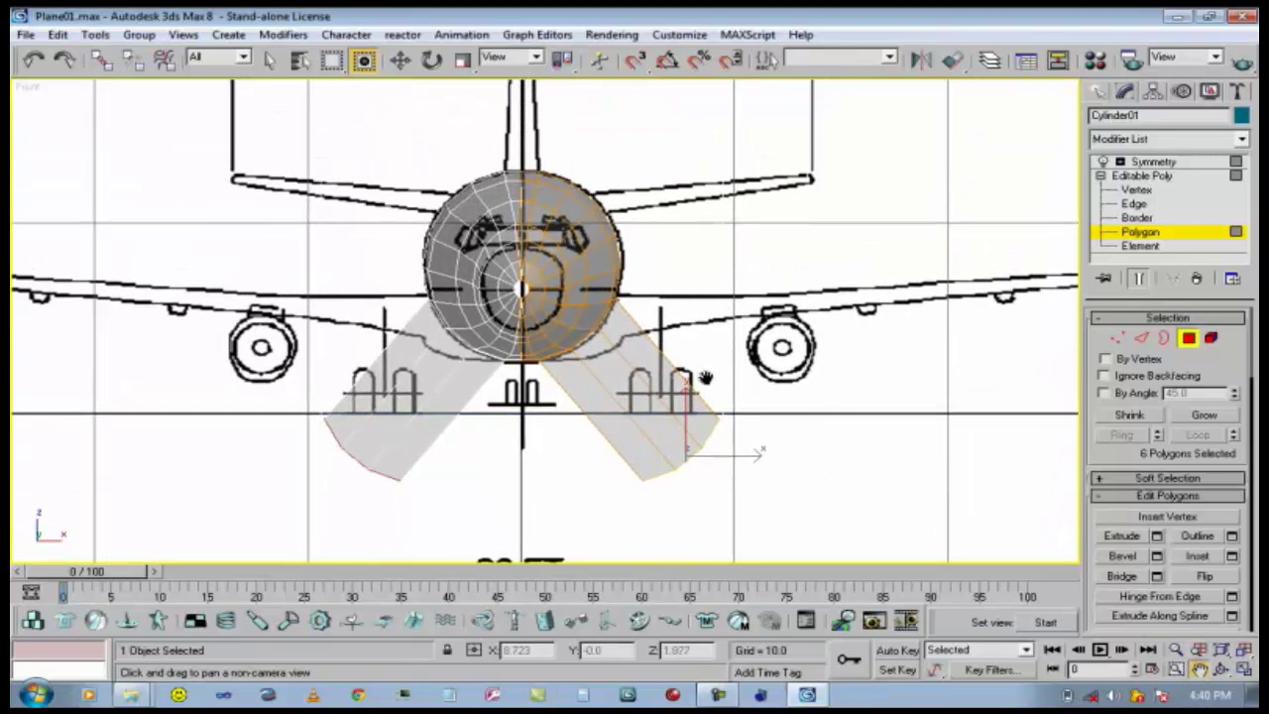
{"action": "left_click", "coordinate": [402, 64]}
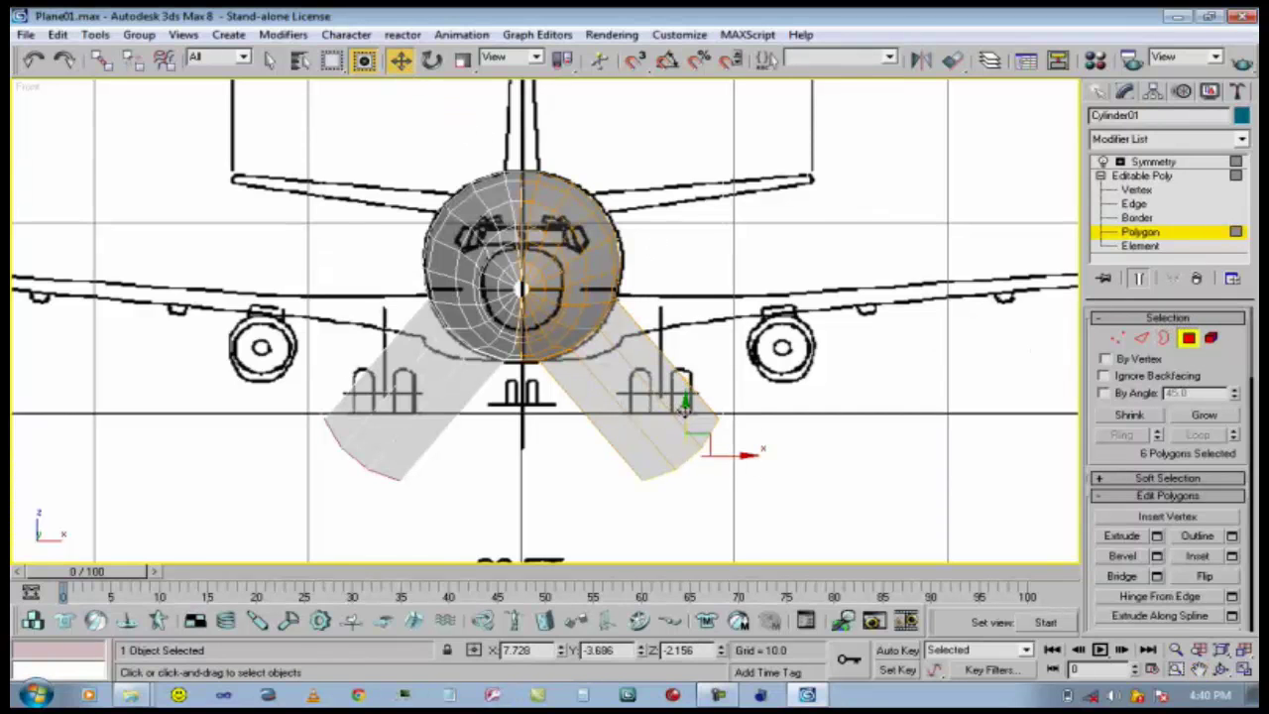
{"action": "left_click_drag", "start_coordinate": [684, 406], "coordinate": [684, 263]}
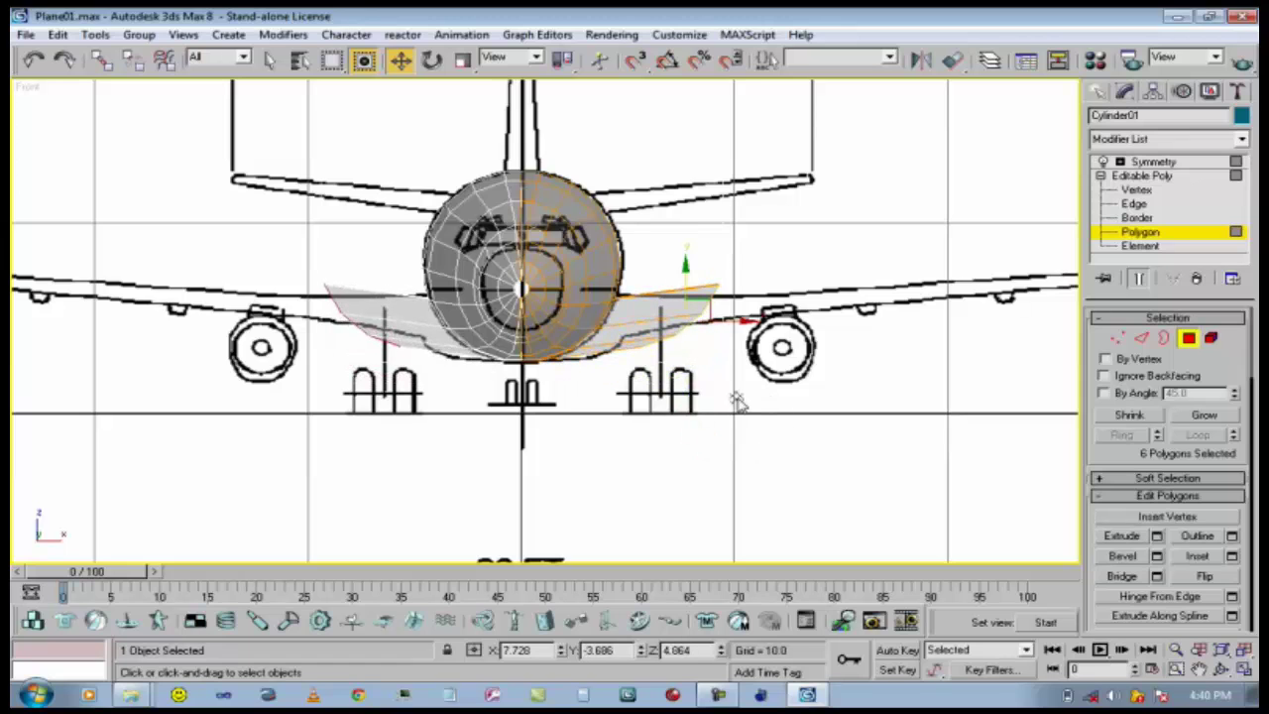
{"action": "left_click_drag", "start_coordinate": [734, 321], "coordinate": [825, 315]}
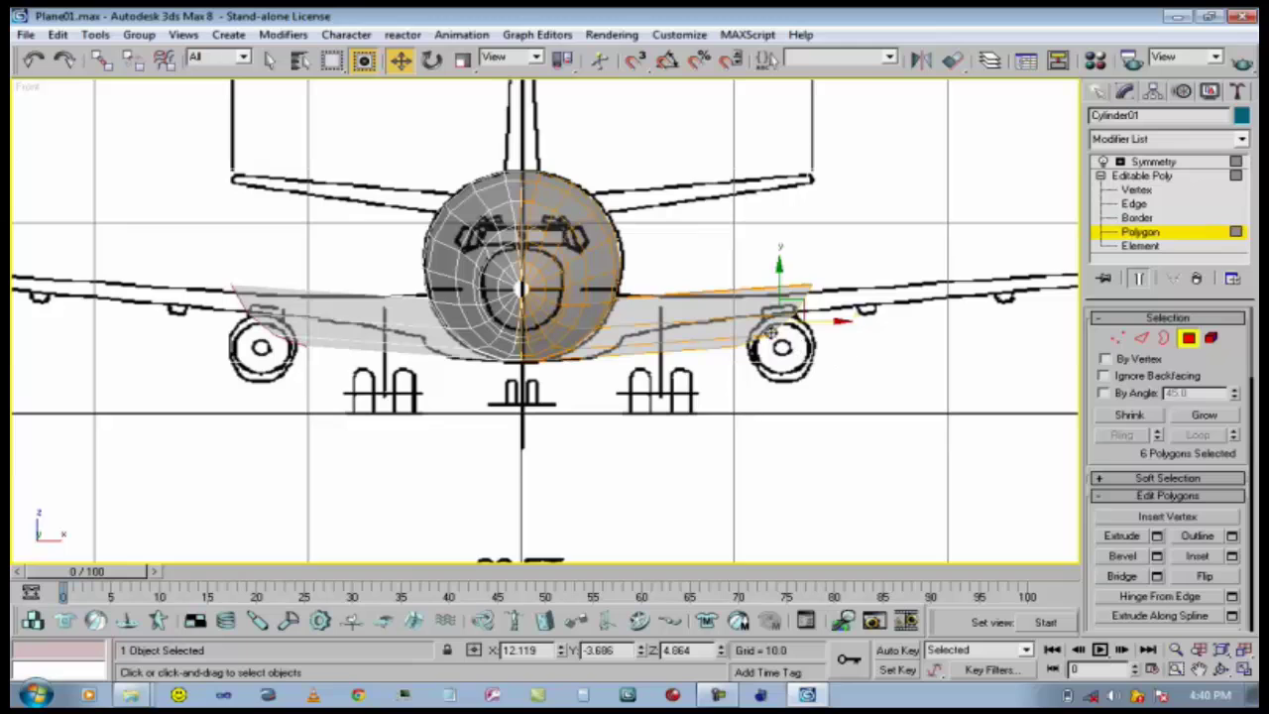
Flatten the wing stub's end faces along the horizontal axis and scale their height to about 50%.
{"action": "left_click", "coordinate": [463, 59]}
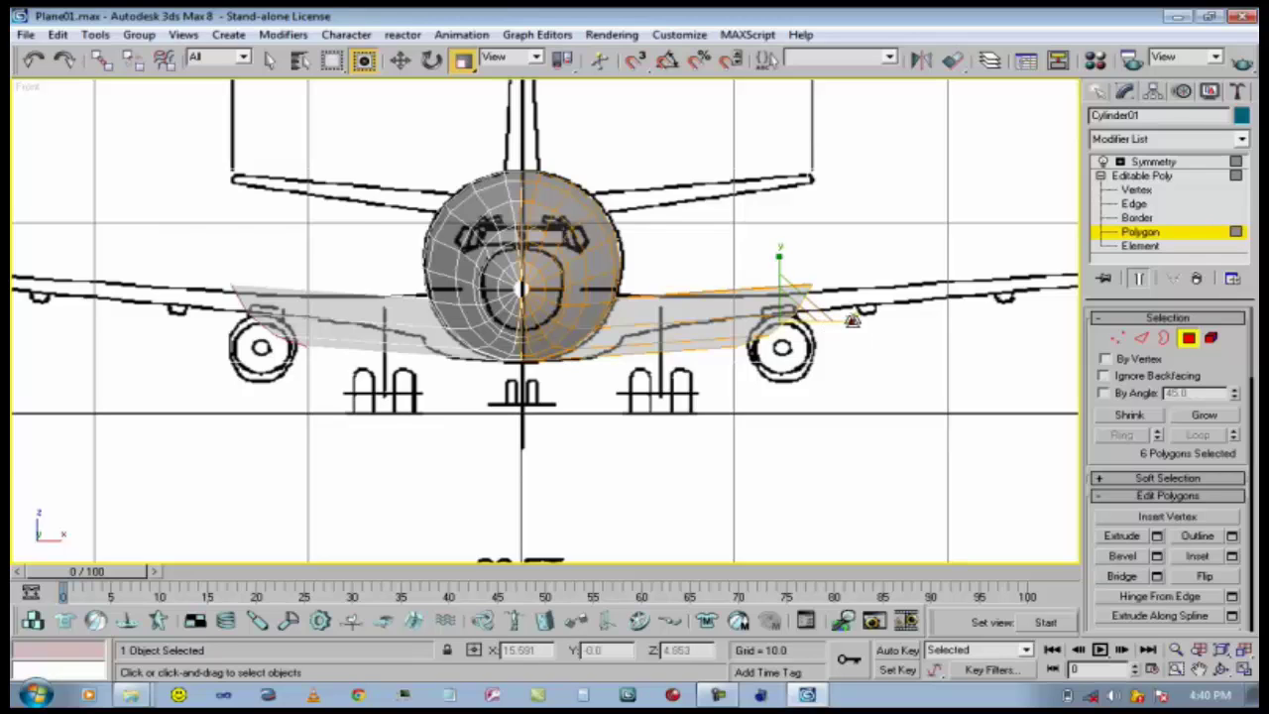
{"action": "left_click_drag", "start_coordinate": [853, 319], "coordinate": [127, 322]}
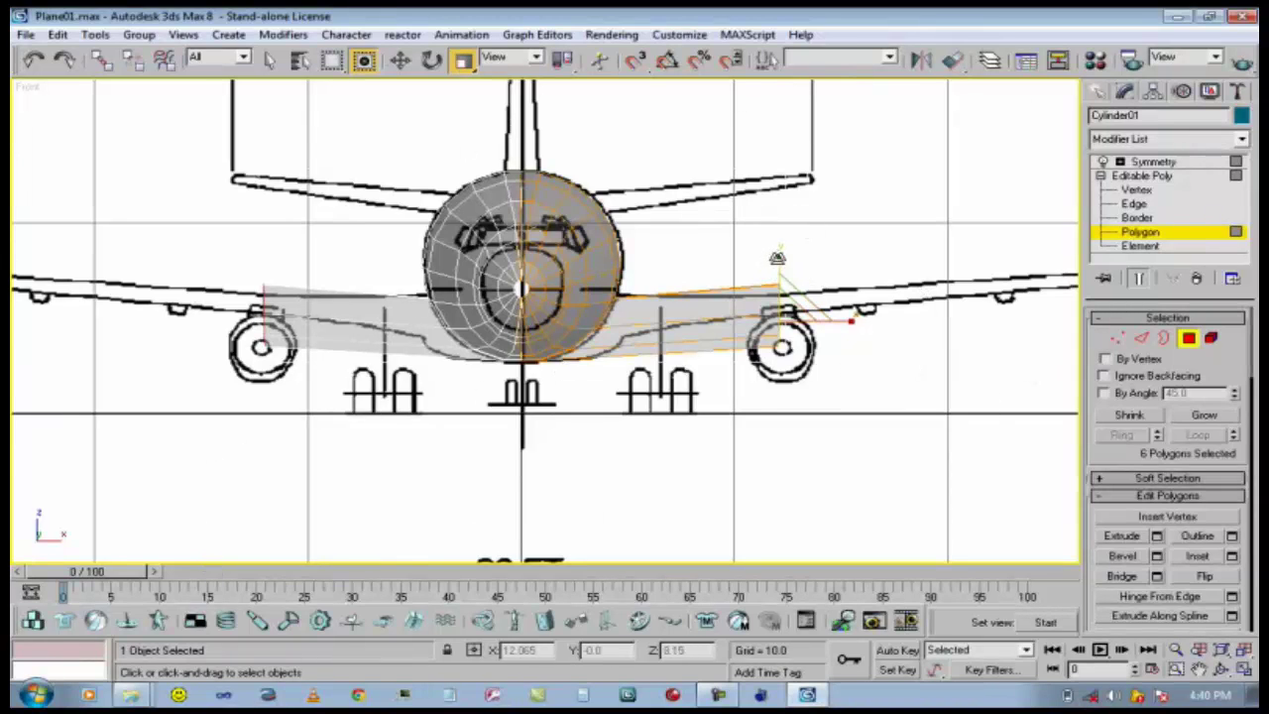
{"action": "left_click_drag", "start_coordinate": [777, 258], "coordinate": [787, 319]}
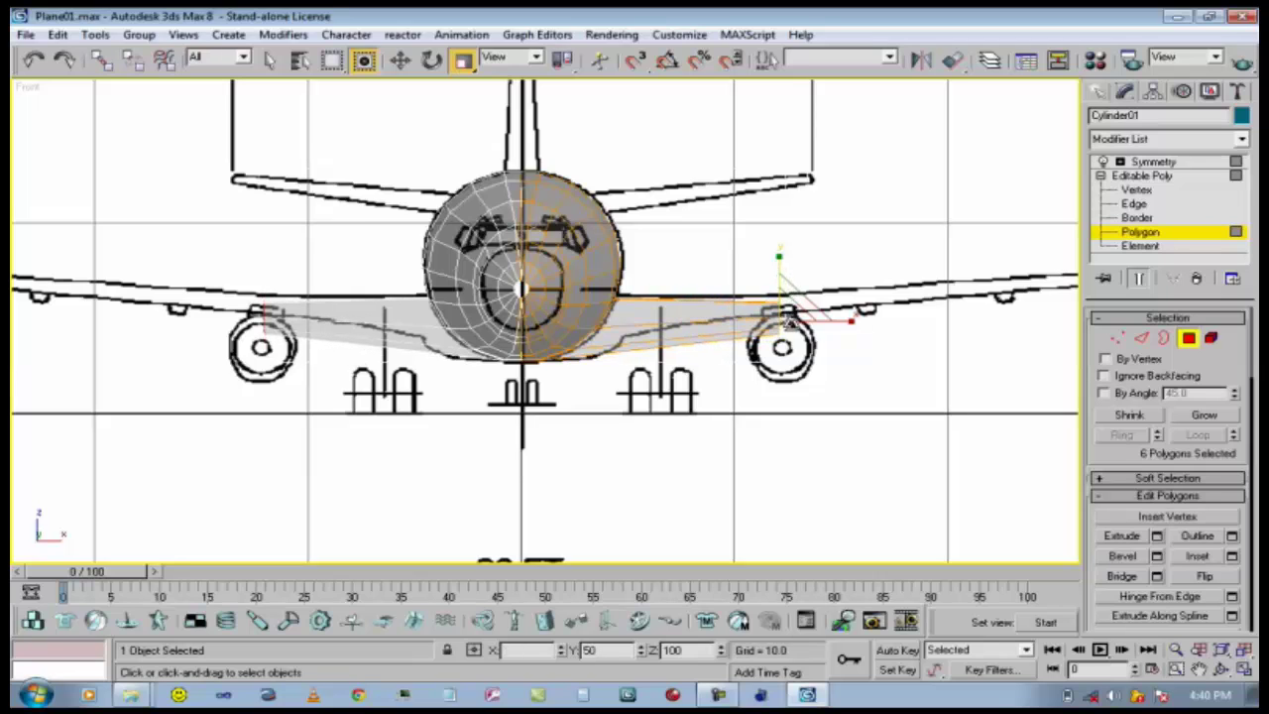
Raise the wing stub's end faces toward the blueprint wing's upper line in the front view, about Z 5.41.
{"action": "left_click", "coordinate": [400, 60]}
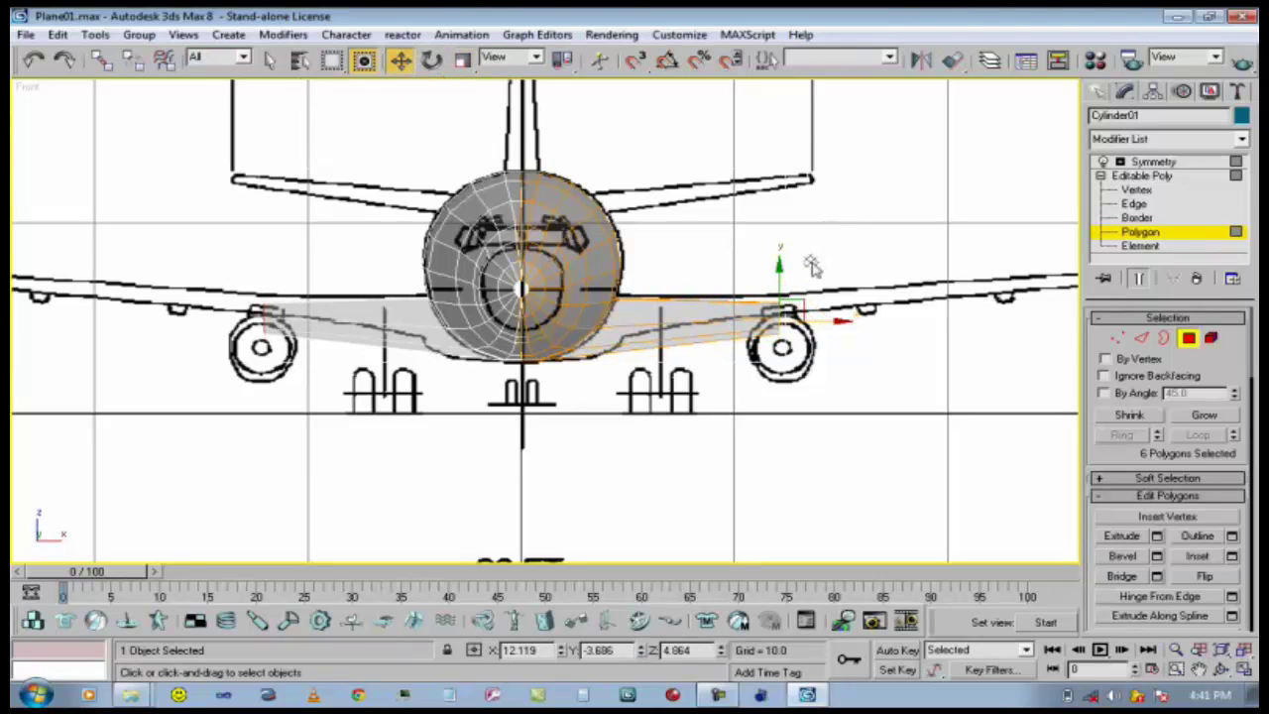
{"action": "scroll", "coordinate": [783, 283], "scroll_direction": "up", "scroll_amount": 5}
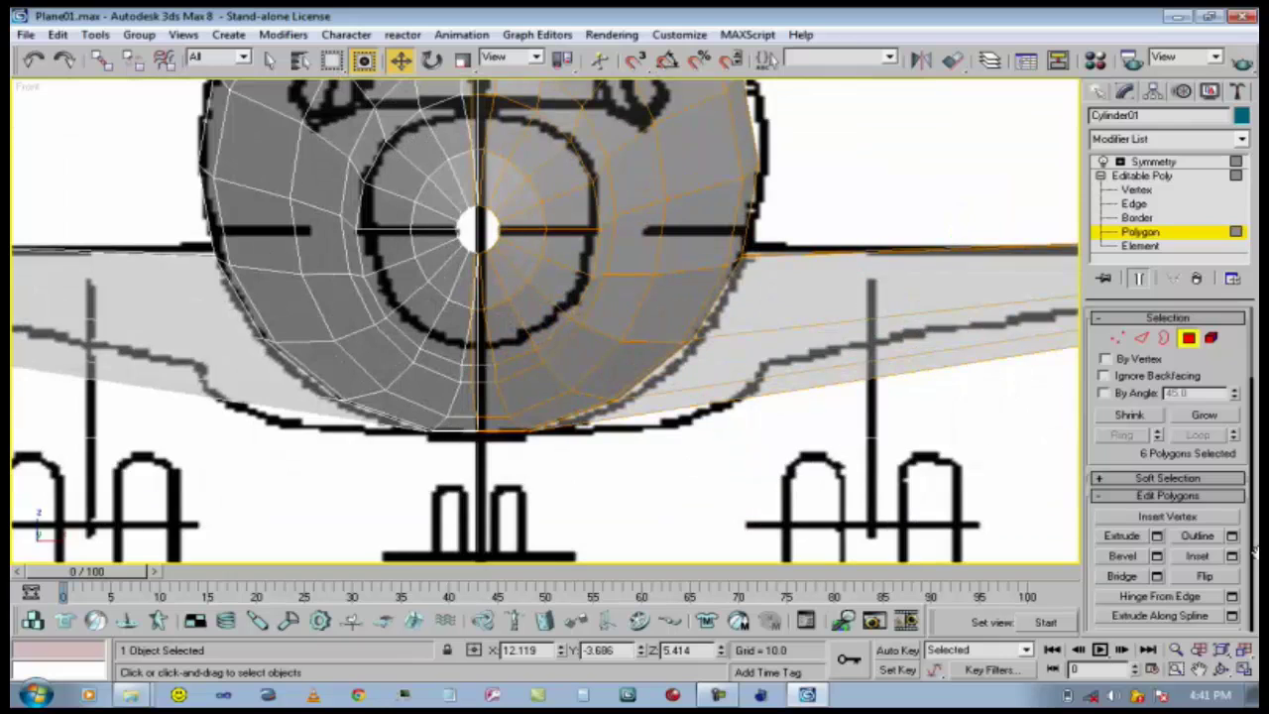
{"action": "left_click", "coordinate": [1198, 646]}
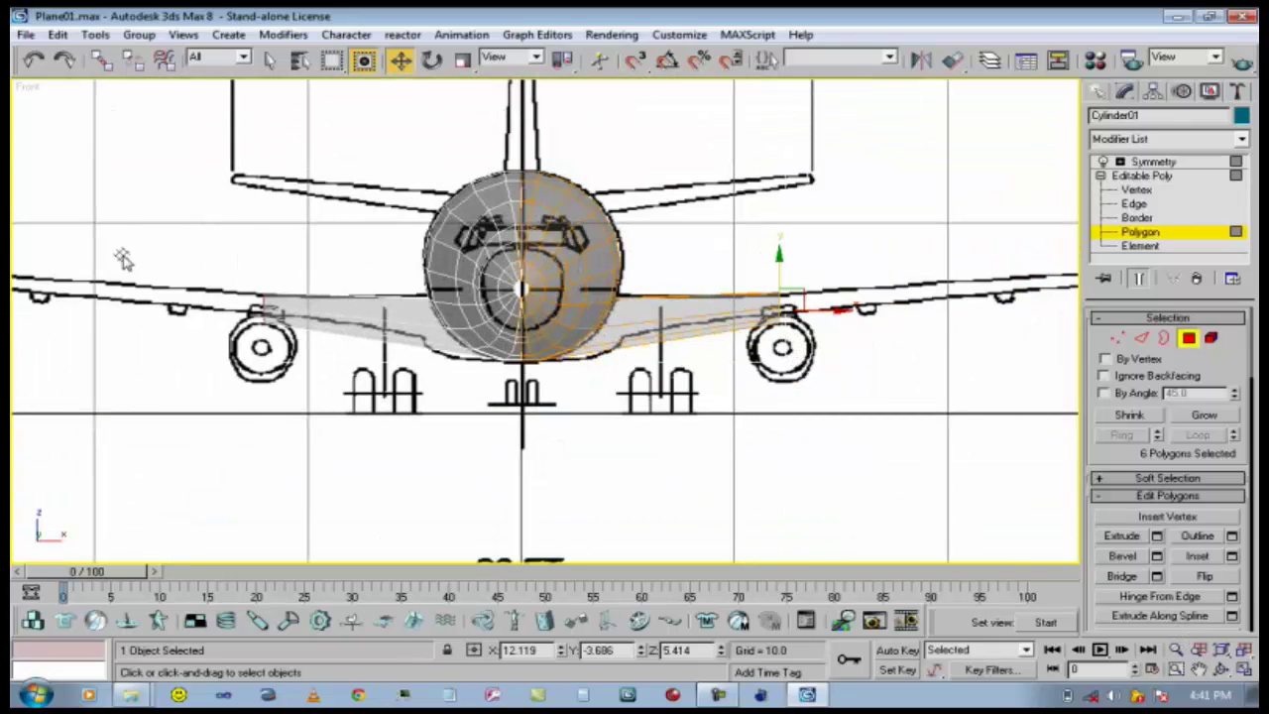
Scale the end faces' height down to the blueprint's wing thickness at the engine and raise them to about Z 5.73.
{"action": "left_click", "coordinate": [1199, 670]}
{"action": "left_click_drag", "start_coordinate": [921, 411], "coordinate": [670, 375]}
{"action": "scroll", "coordinate": [759, 425], "scroll_direction": "up", "scroll_amount": 4}
{"action": "scroll", "coordinate": [663, 433], "scroll_direction": "up", "scroll_amount": 2}
{"action": "scroll", "coordinate": [771, 320], "scroll_direction": "up", "scroll_amount": 2}
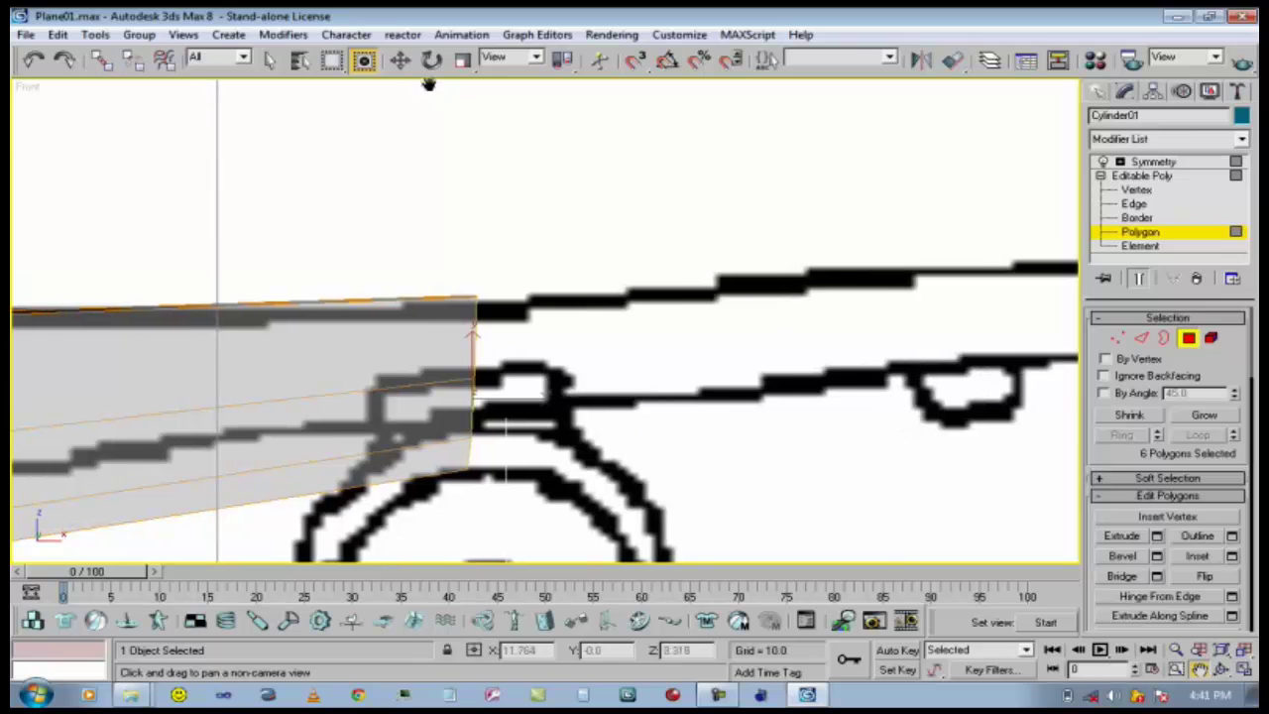
{"action": "left_click", "coordinate": [402, 65]}
{"action": "left_click", "coordinate": [462, 62]}
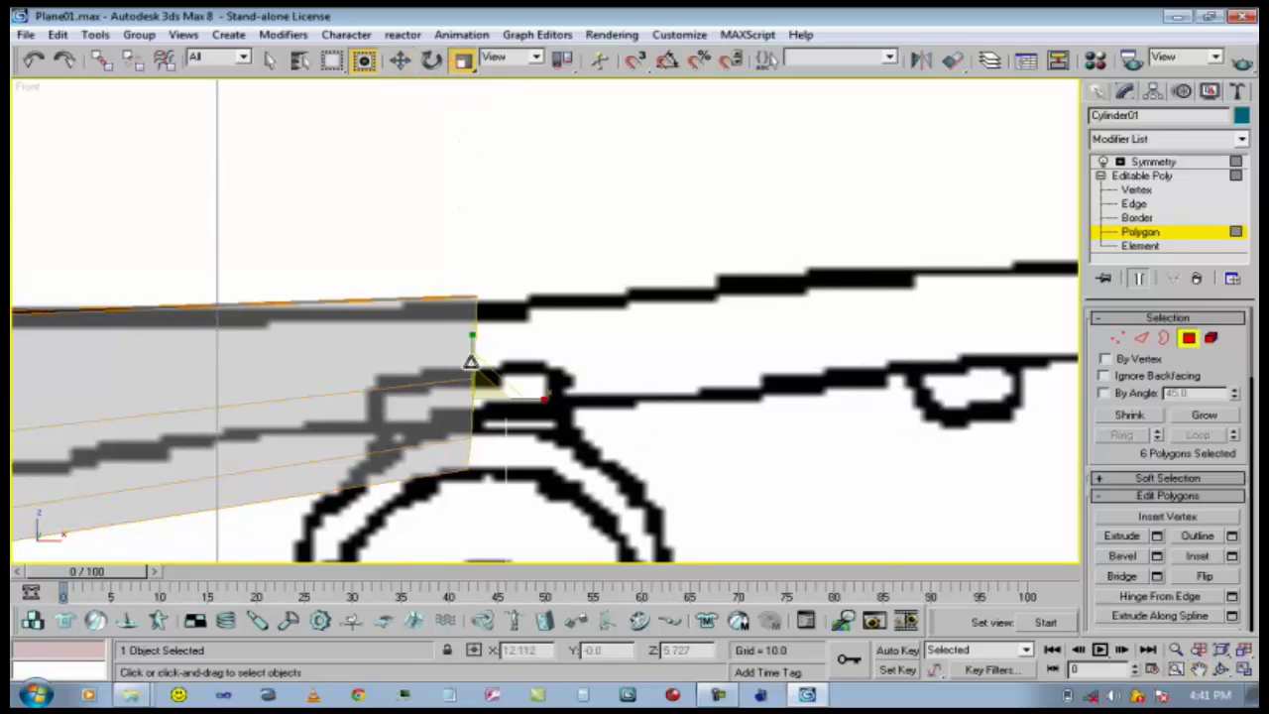
{"action": "mouse_move", "coordinate": [471, 336]}
{"action": "left_mouse_down"}
{"action": "mouse_move", "coordinate": [471, 377]}
{"action": "mouse_move", "coordinate": [473, 315]}
{"action": "left_mouse_up"}
{"action": "left_click", "coordinate": [400, 60]}
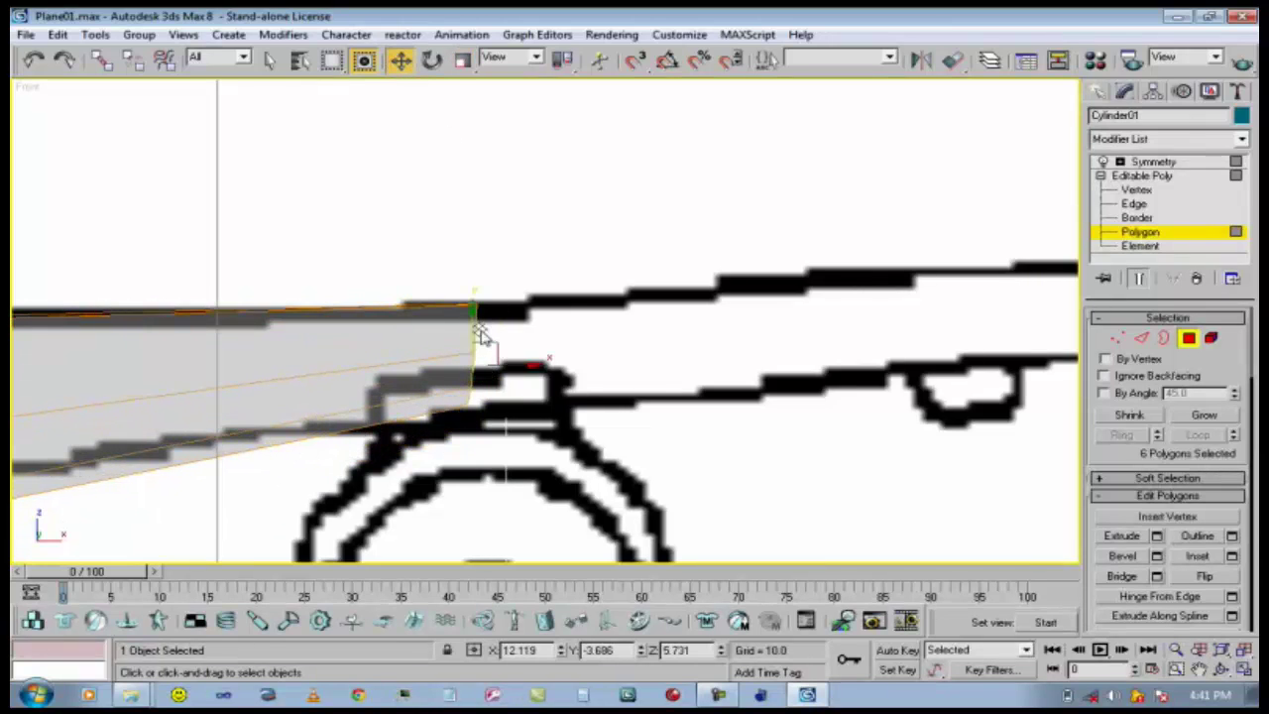
Flatten the end faces horizontally into a vertical plane and compare the wing stub with the top-view blueprint.
{"action": "left_click", "coordinate": [463, 60]}
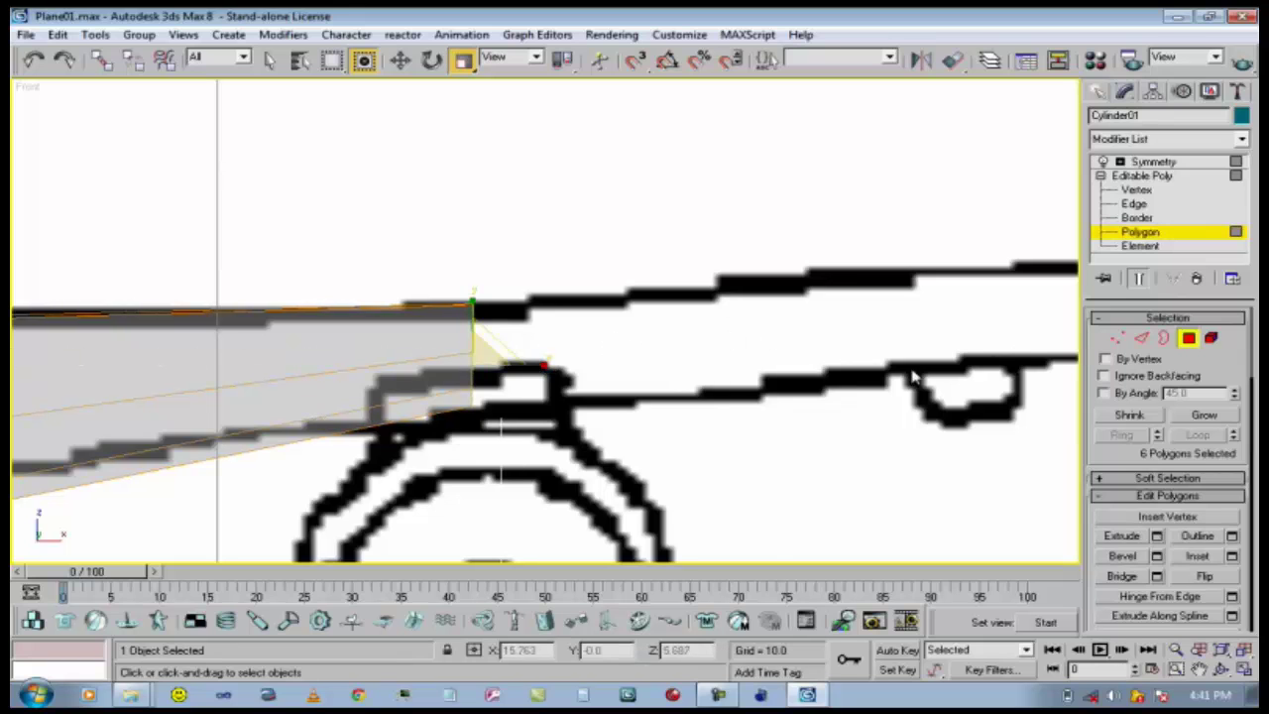
{"action": "key", "text": "t"}
{"action": "scroll", "coordinate": [803, 398], "scroll_direction": "down", "scroll_amount": 5}
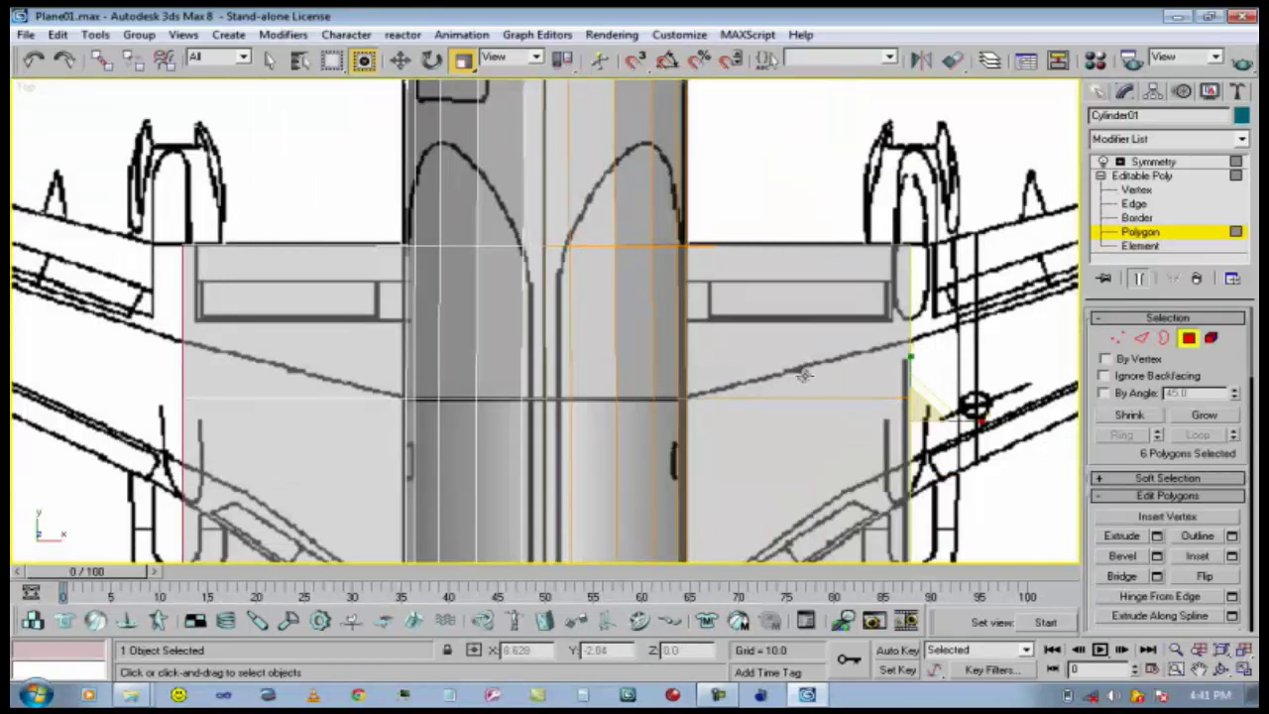
Move the wing stub's end faces inward to about X 12.93, aligned with the blueprint's engine in the top view.
{"action": "left_click", "coordinate": [1199, 669]}
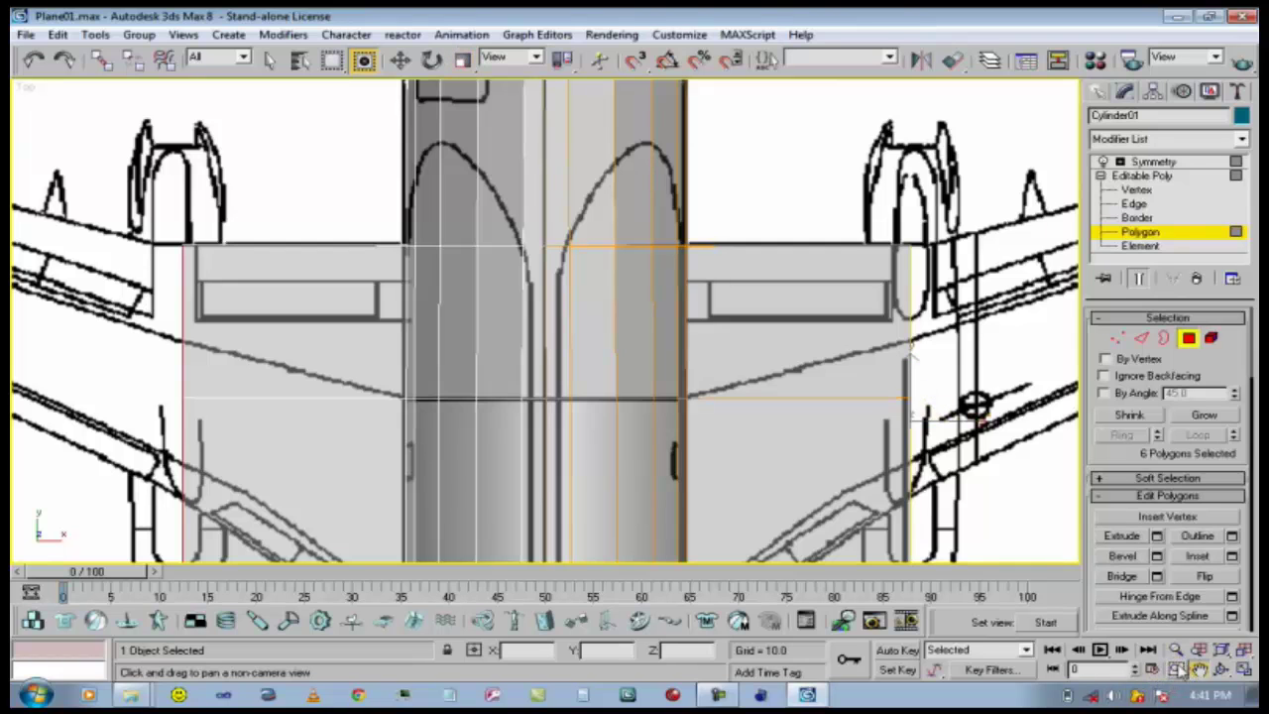
{"action": "left_click_drag", "start_coordinate": [1005, 422], "coordinate": [589, 310]}
{"action": "left_click", "coordinate": [400, 60]}
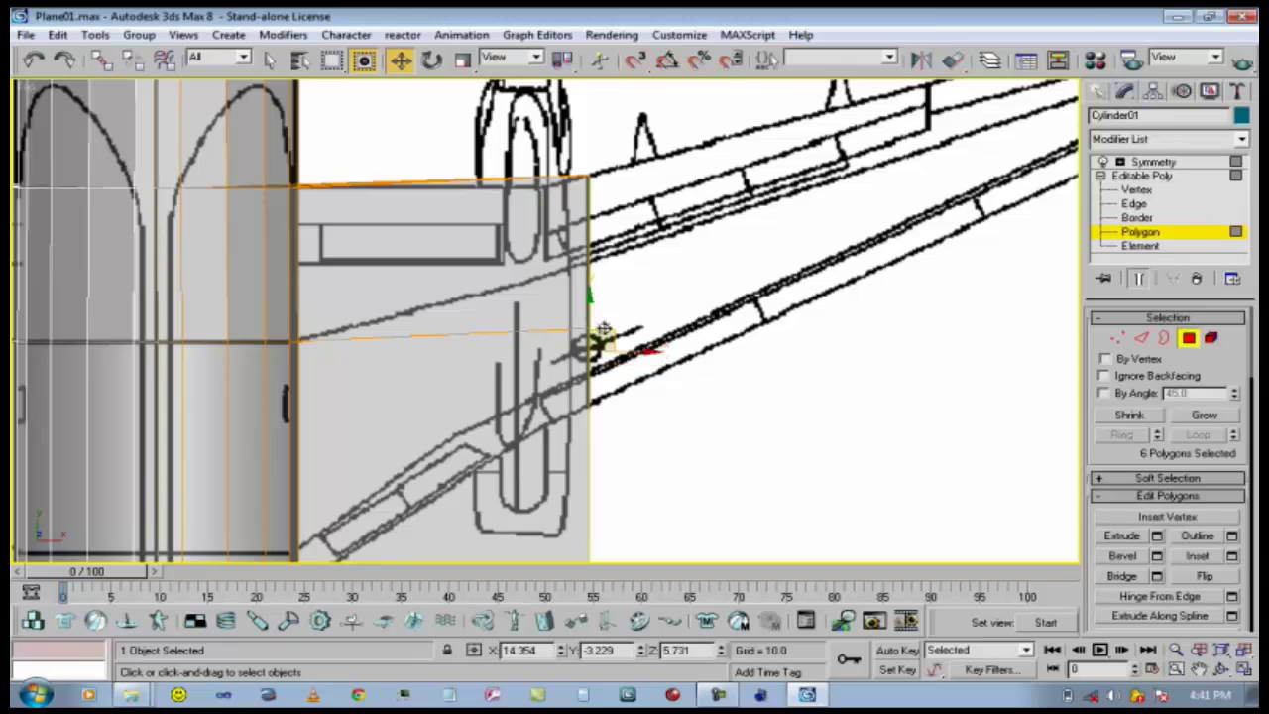
{"action": "left_click_drag", "start_coordinate": [633, 353], "coordinate": [548, 316]}
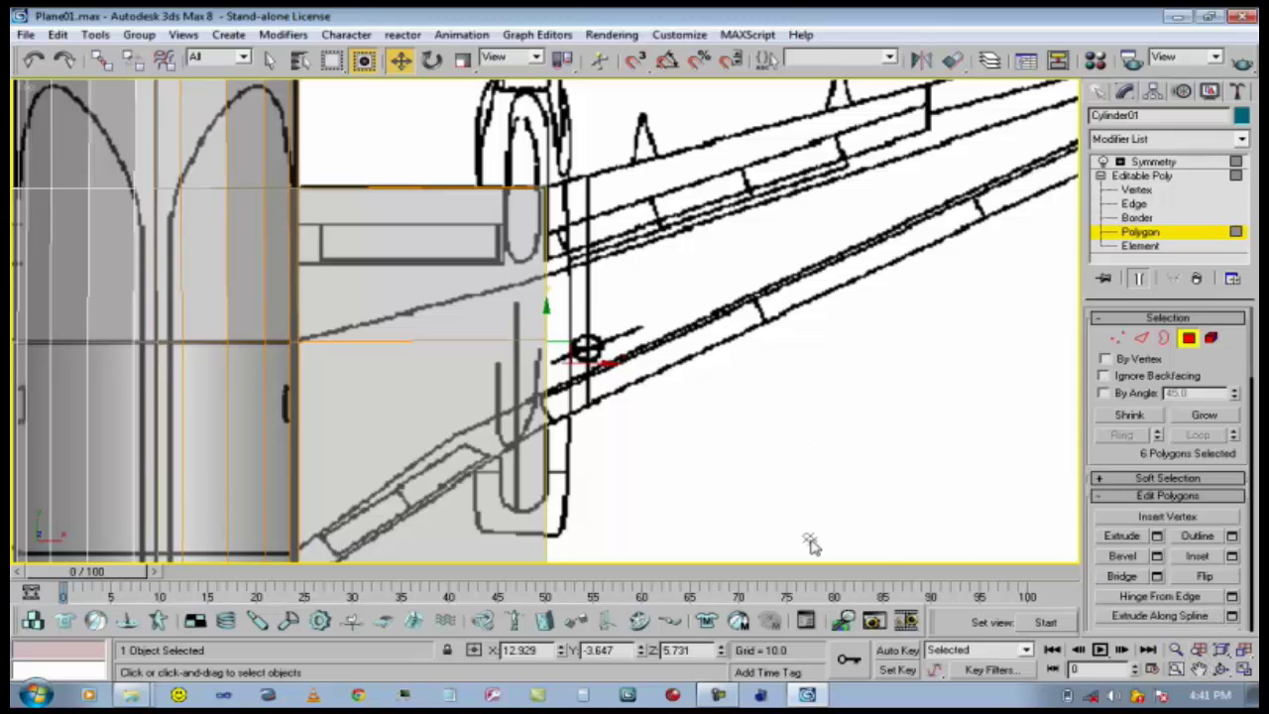
Raise the wing stub's end faces to about Z 5.78 to match the blueprint wing in the front view.
{"action": "key", "text": "f"}
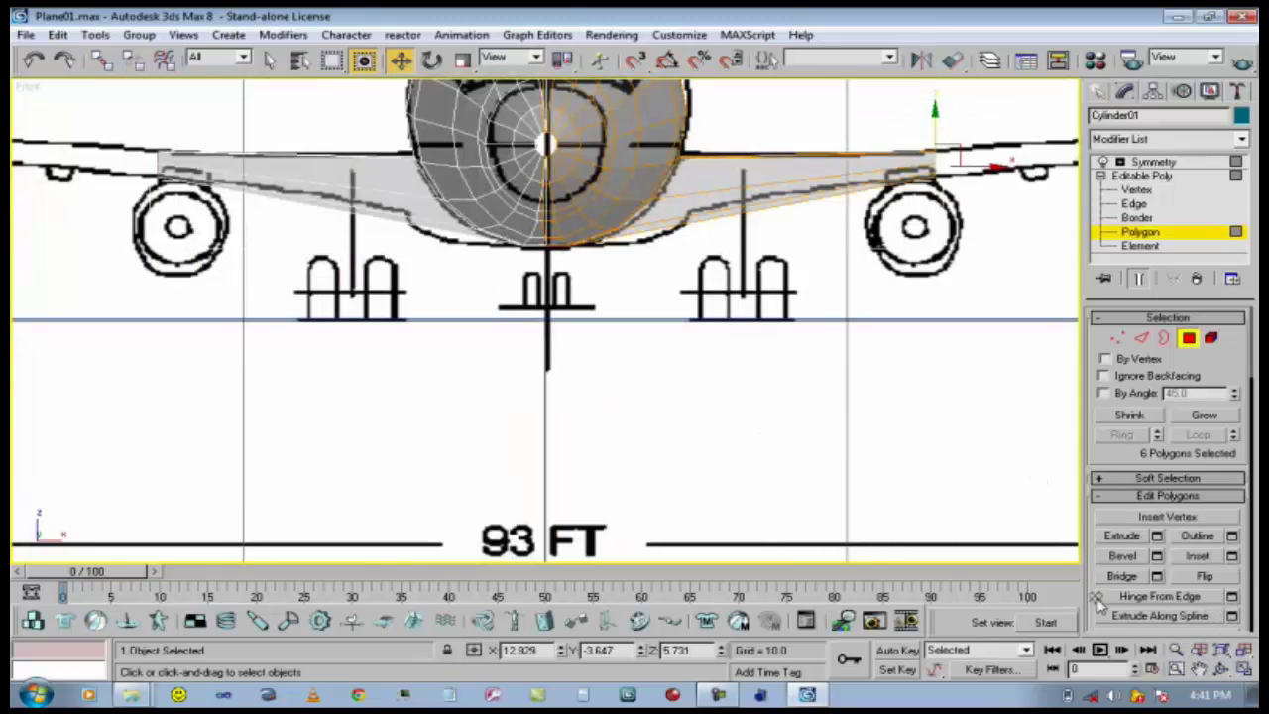
{"action": "left_click", "coordinate": [1201, 668]}
{"action": "left_click_drag", "start_coordinate": [859, 366], "coordinate": [561, 463]}
{"action": "scroll", "coordinate": [778, 324], "scroll_direction": "up", "scroll_amount": 5}
{"action": "left_click_drag", "start_coordinate": [766, 335], "coordinate": [636, 454]}
{"action": "left_click", "coordinate": [400, 60]}
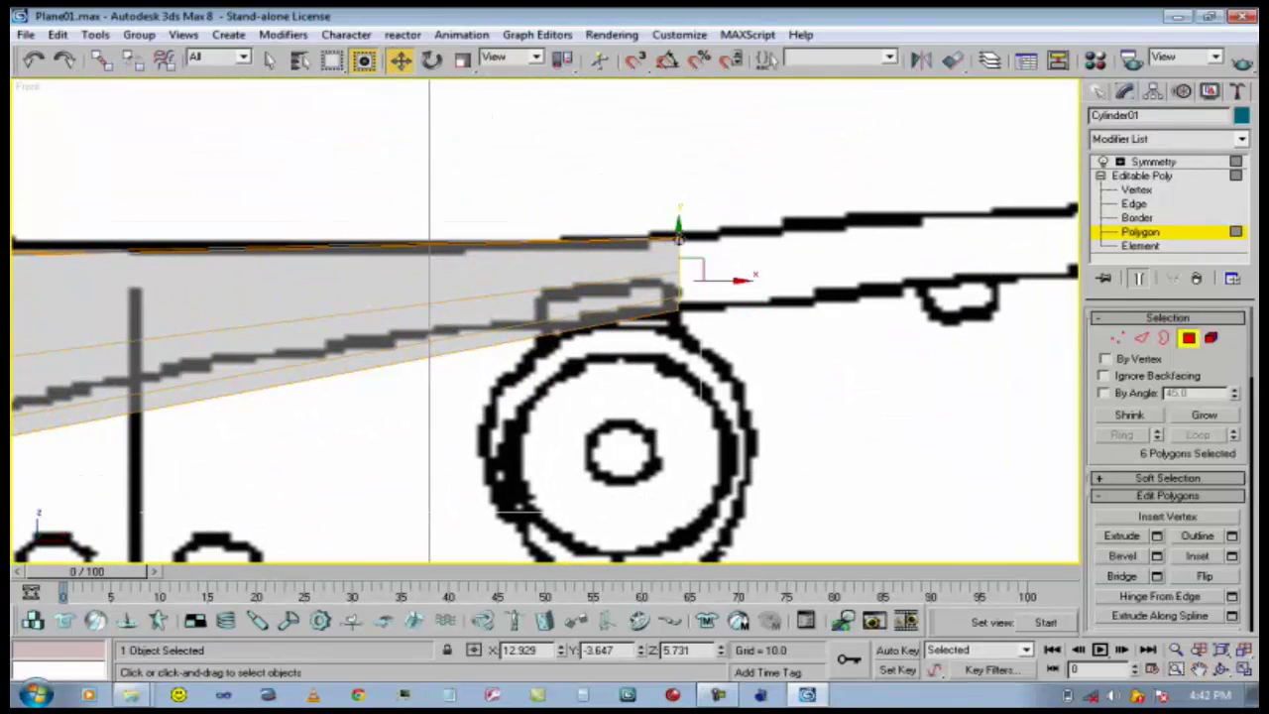
{"action": "left_click_drag", "start_coordinate": [678, 229], "coordinate": [685, 225]}
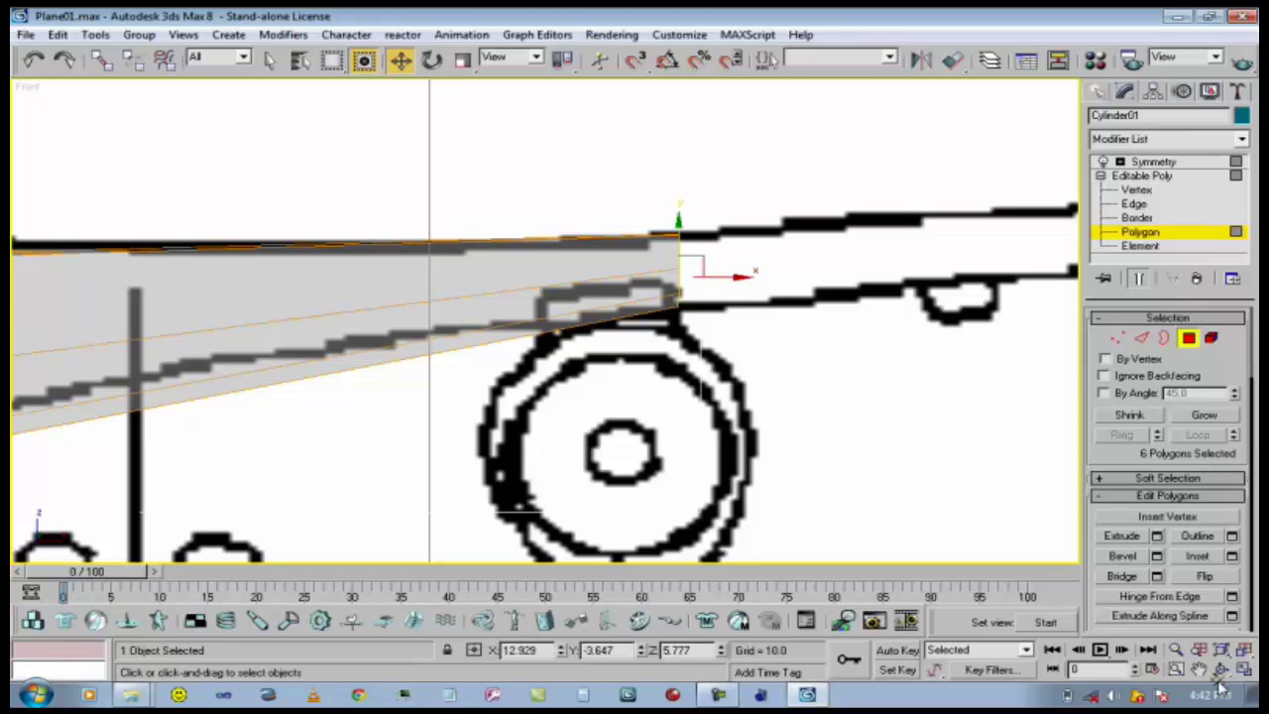
Move the four leading-edge vertices at the wing stub's end back about 6 units onto the blueprint's leading edge in the top view.
{"action": "key", "text": "t"}
{"action": "left_click", "coordinate": [1199, 670]}
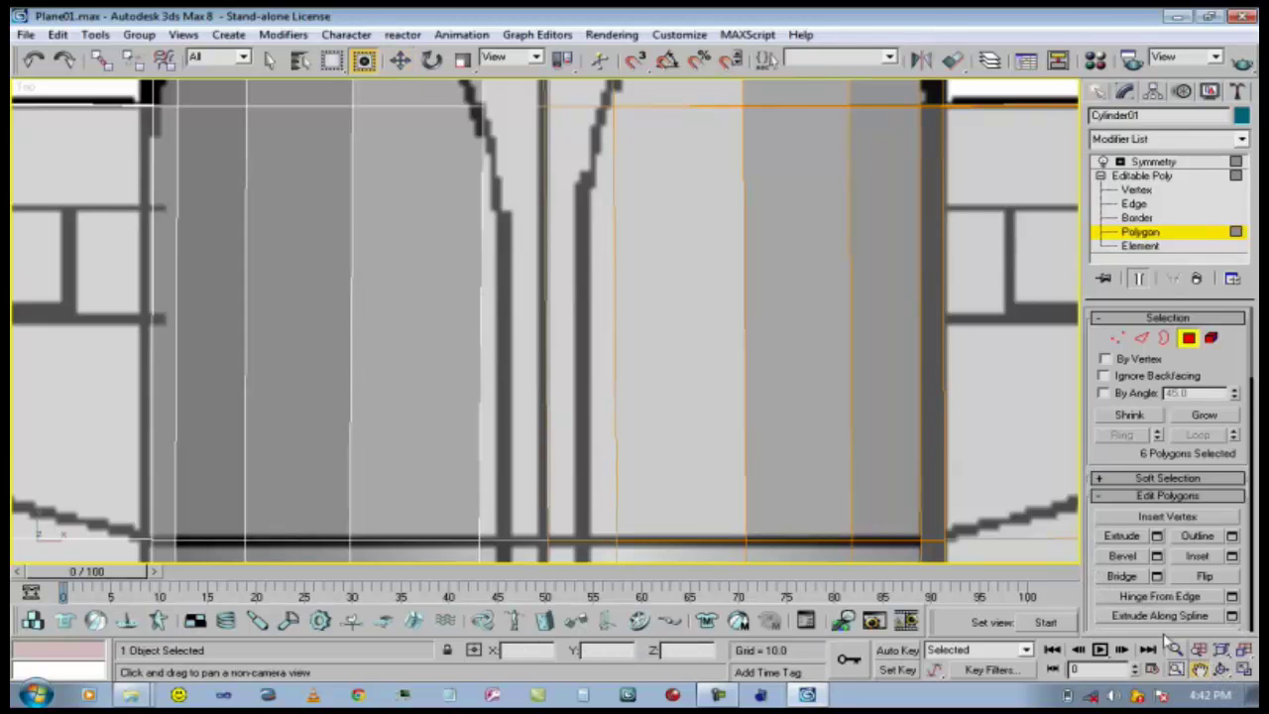
{"action": "left_click_drag", "start_coordinate": [933, 367], "coordinate": [544, 366]}
{"action": "scroll", "coordinate": [547, 367], "scroll_direction": "down", "scroll_amount": 3}
{"action": "left_click_drag", "start_coordinate": [780, 393], "coordinate": [680, 164]}
{"action": "left_click_drag", "start_coordinate": [771, 293], "coordinate": [694, 304]}
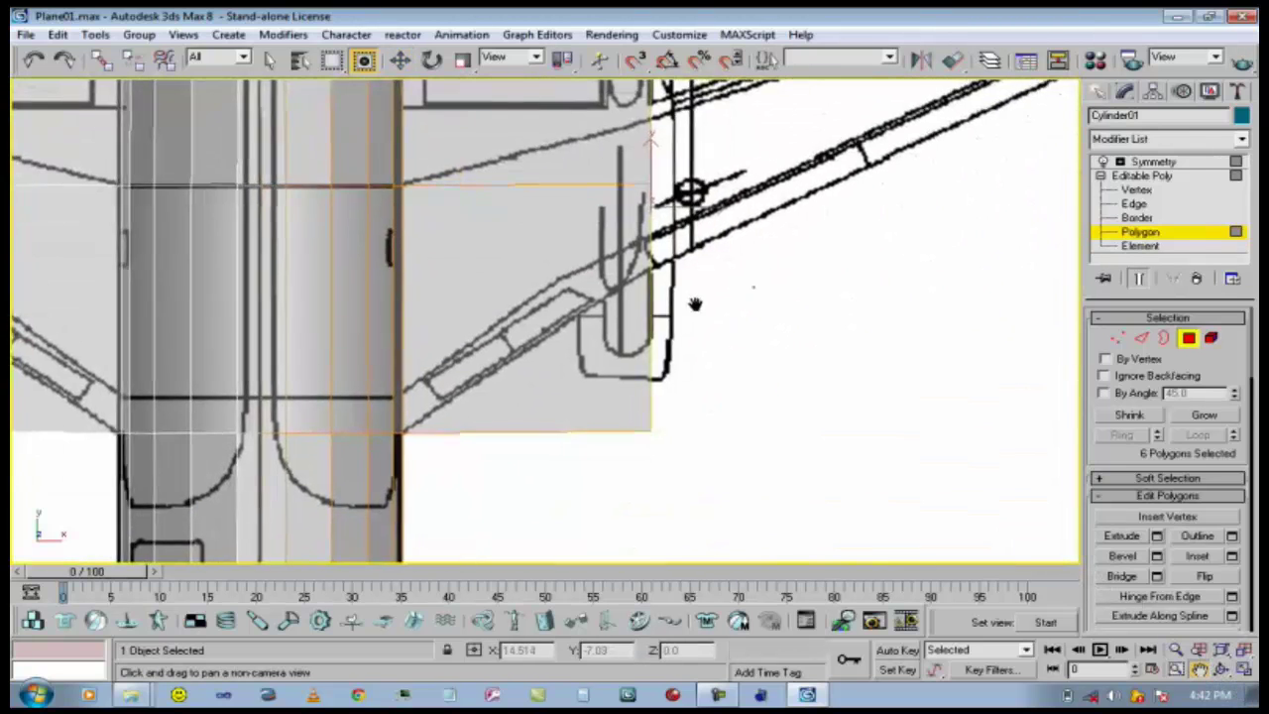
{"action": "left_click", "coordinate": [1119, 338]}
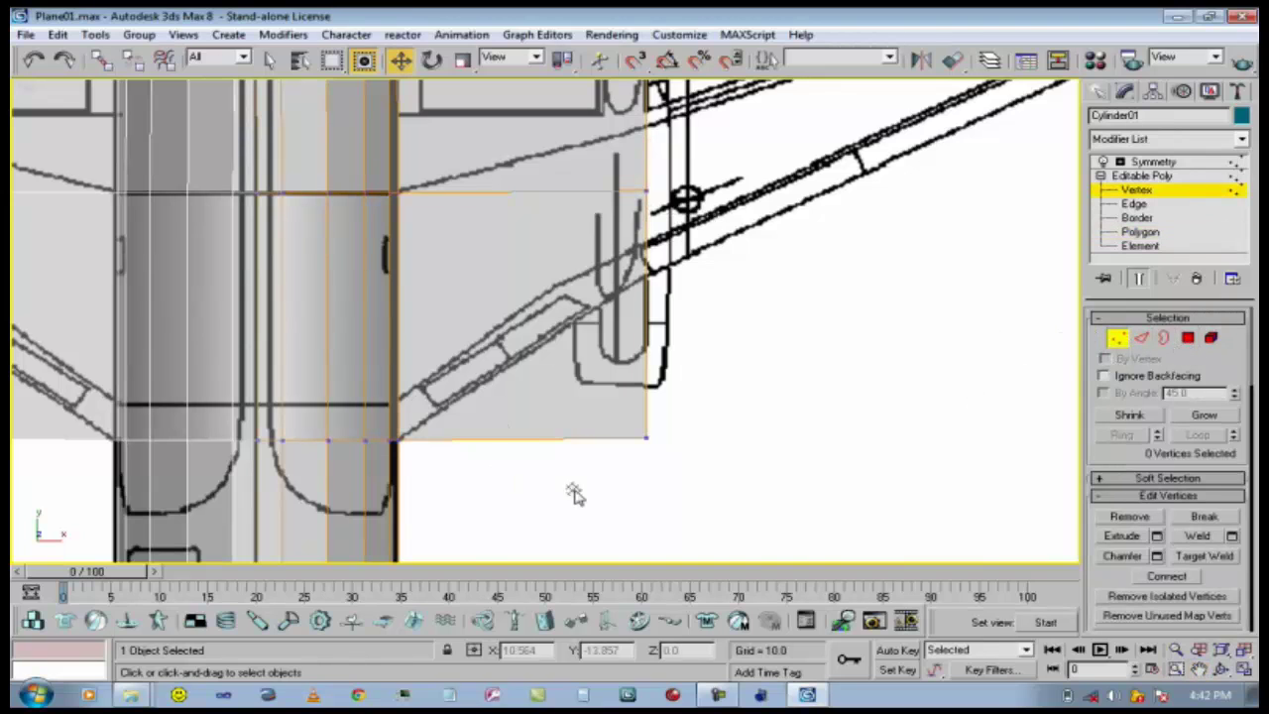
{"action": "left_click_drag", "start_coordinate": [726, 490], "coordinate": [571, 347]}
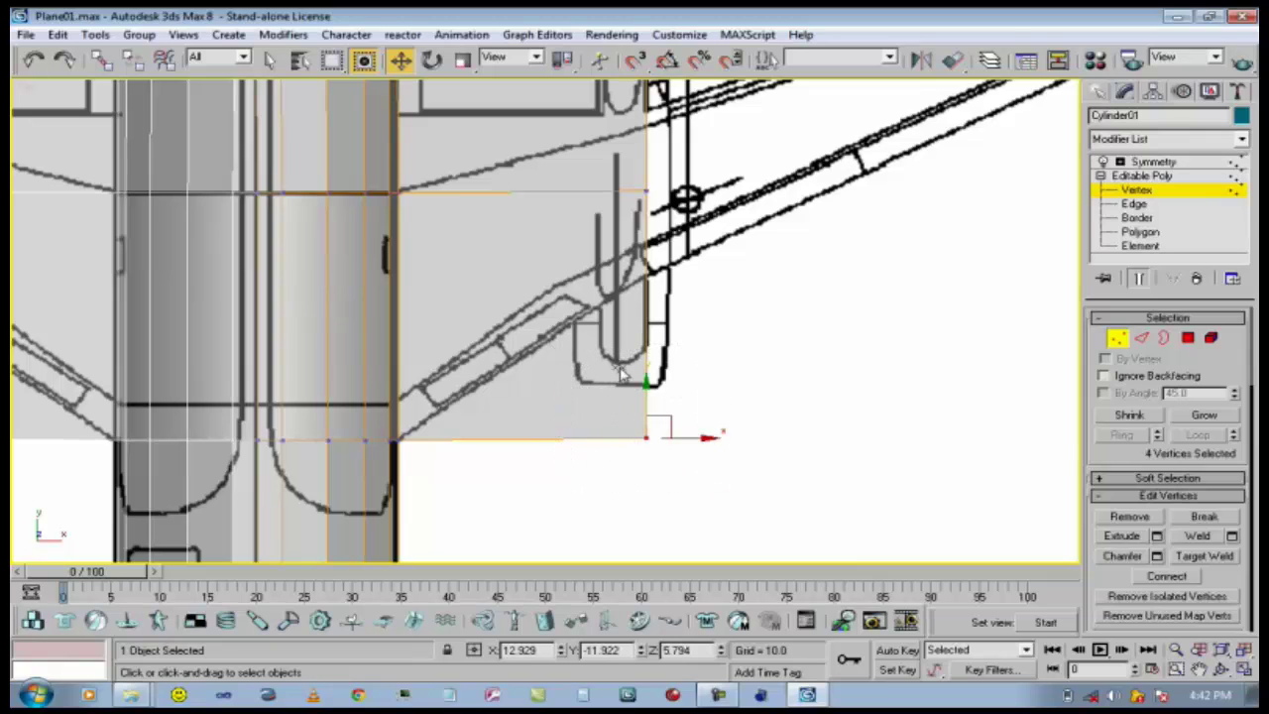
{"action": "left_click_drag", "start_coordinate": [651, 394], "coordinate": [640, 220]}
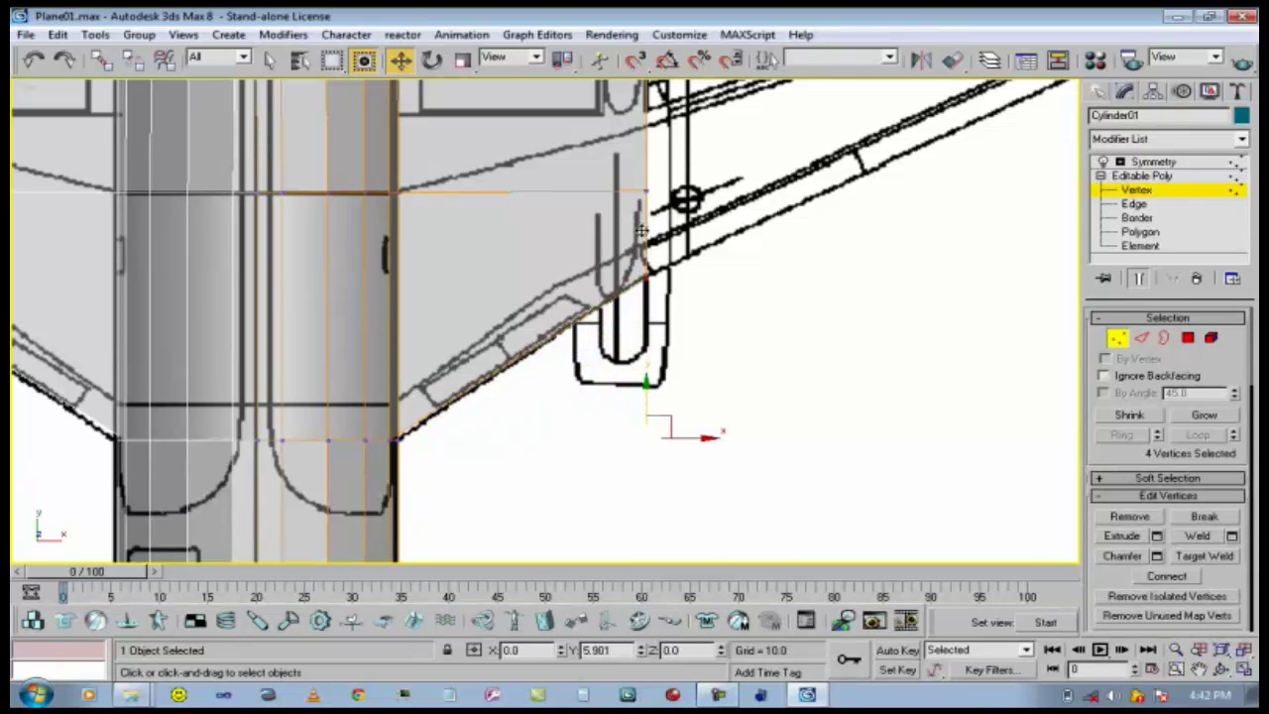
Move the four middle vertices at the wing stub's end back to about Y -0.445, onto the blueprint's diagonal wing line.
{"action": "left_click", "coordinate": [1199, 669]}
{"action": "left_click_drag", "start_coordinate": [717, 289], "coordinate": [717, 418]}
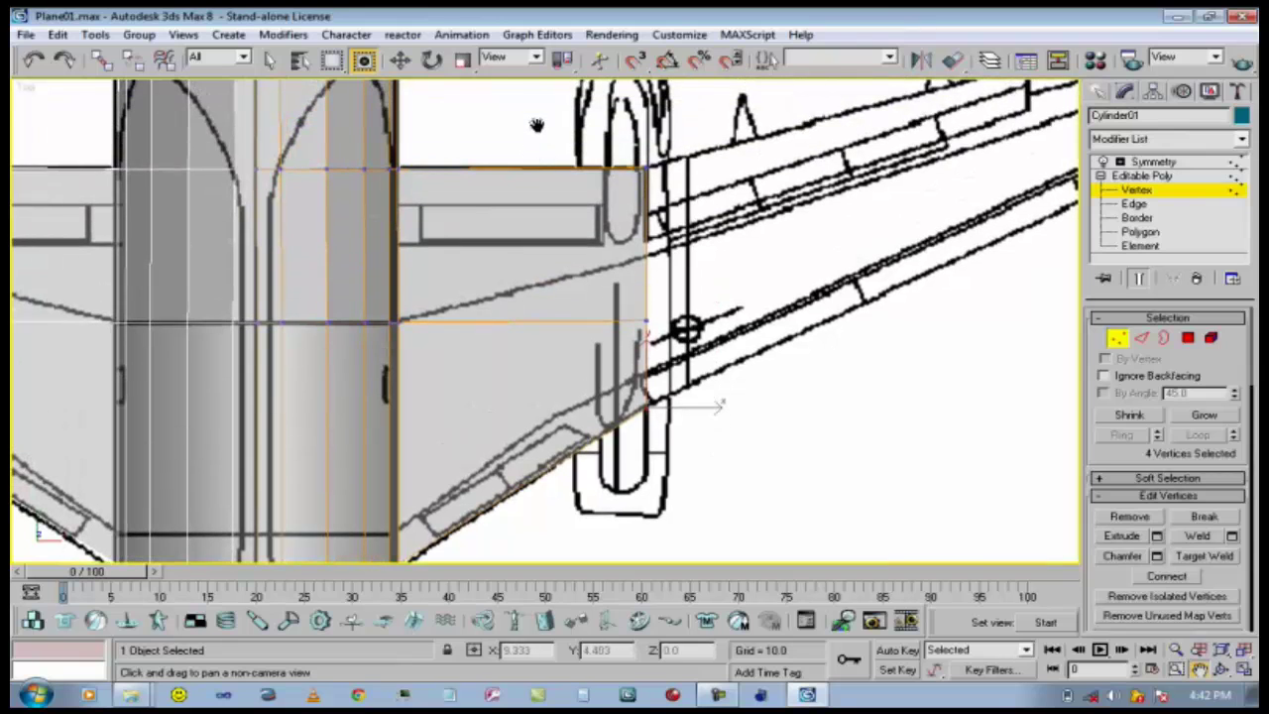
{"action": "left_click", "coordinate": [401, 61]}
{"action": "left_click_drag", "start_coordinate": [669, 277], "coordinate": [612, 342]}
{"action": "left_click_drag", "start_coordinate": [649, 278], "coordinate": [645, 213]}
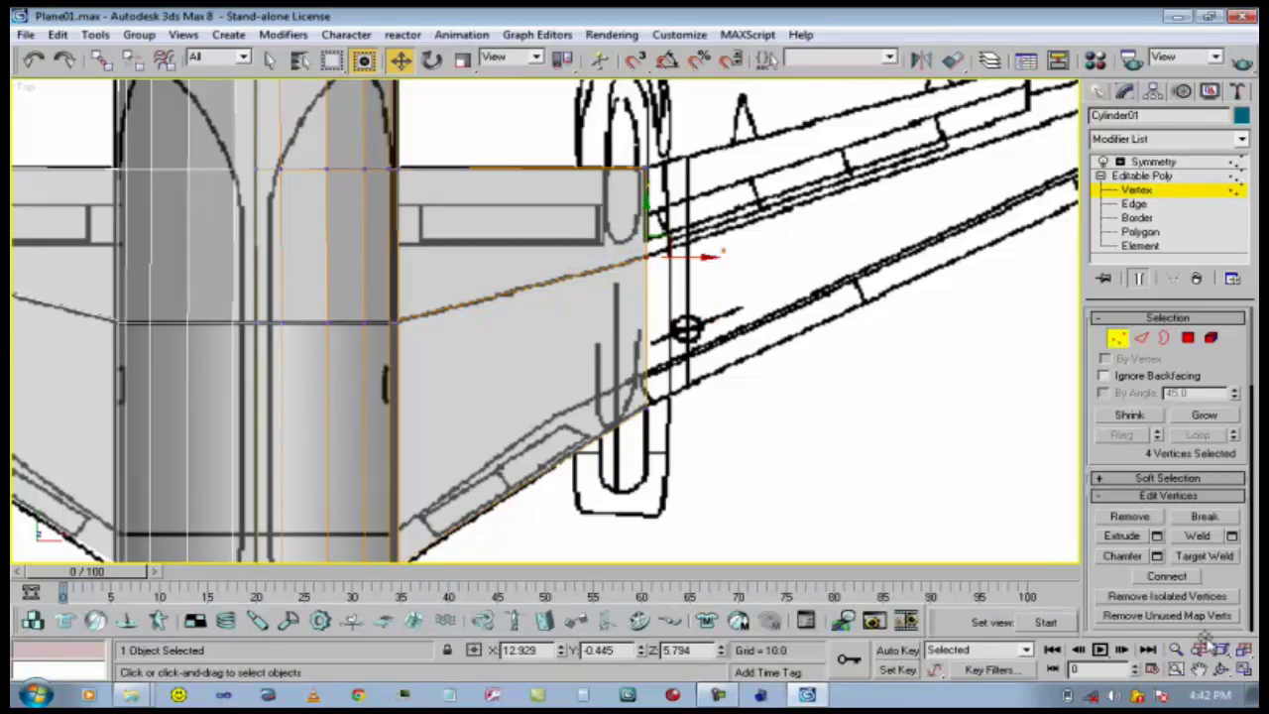
{"action": "left_click", "coordinate": [1201, 671]}
{"action": "left_click_drag", "start_coordinate": [474, 400], "coordinate": [754, 349]}
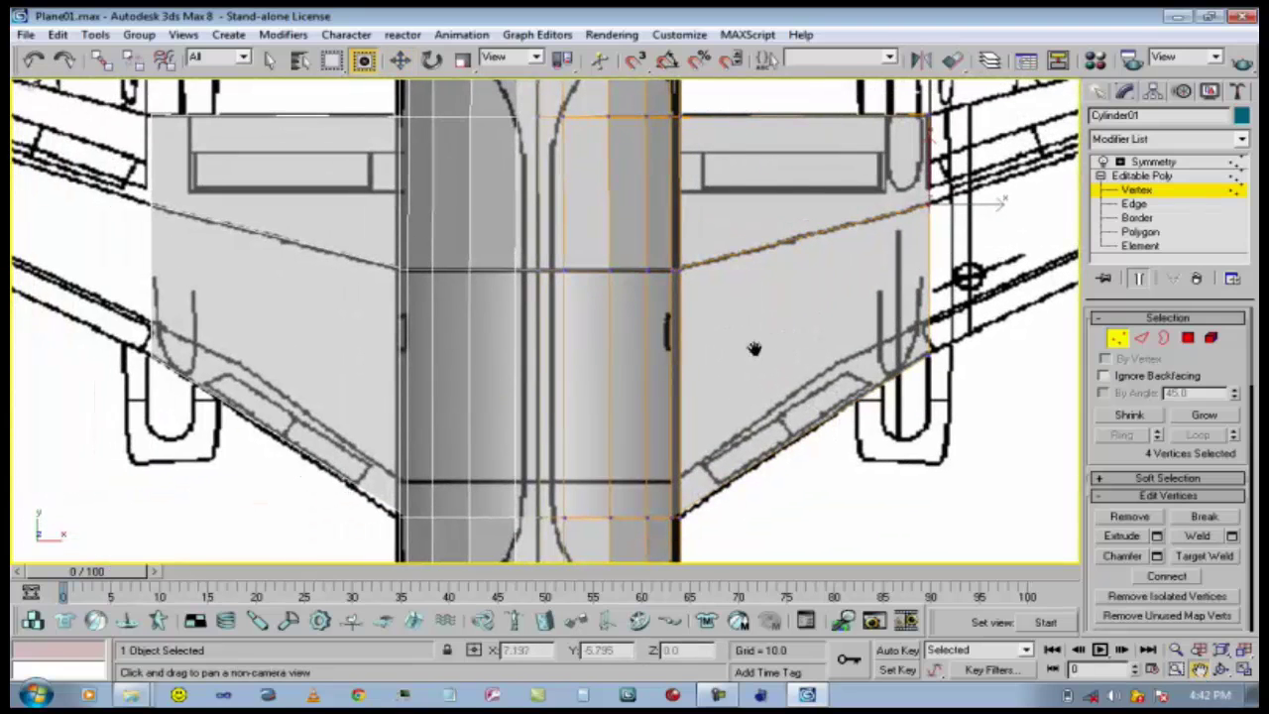
{"action": "left_click_drag", "start_coordinate": [812, 316], "coordinate": [609, 397]}
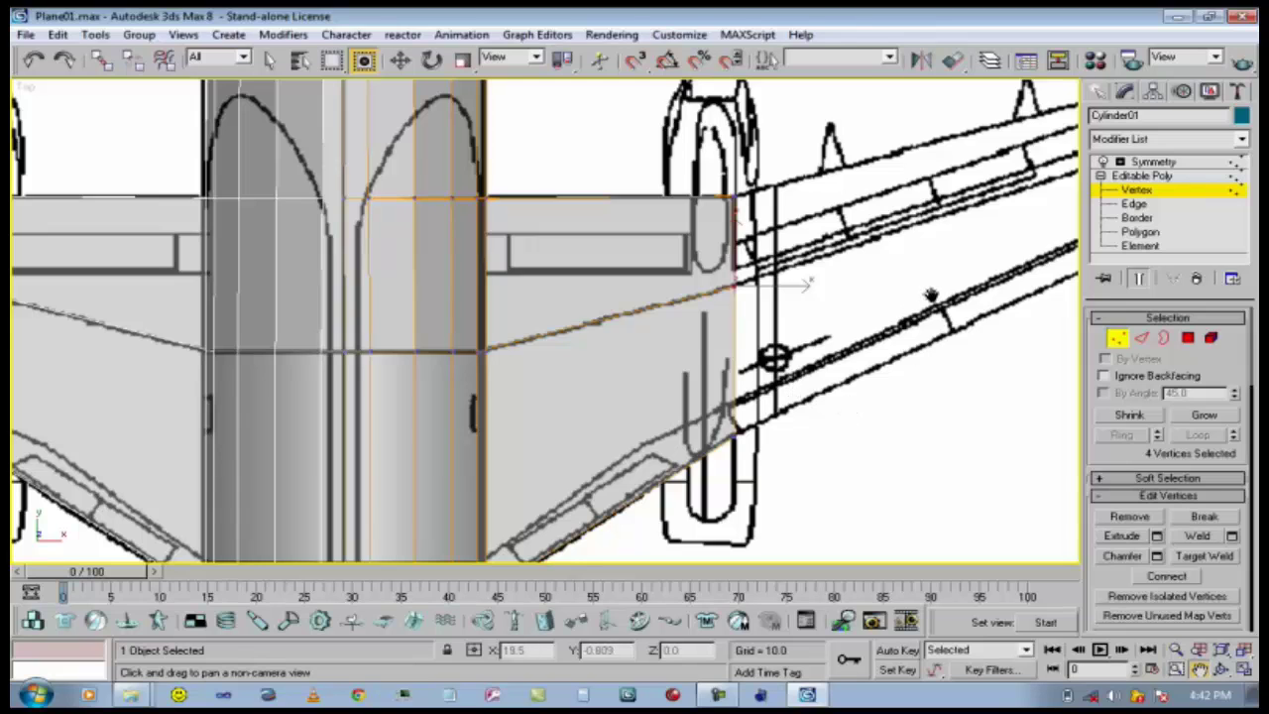
Reselect the wing stub's six end polygons and extrude them as a group out to the blueprint's wing tip.
{"action": "key", "text": "f"}
{"action": "left_click", "coordinate": [1221, 670]}
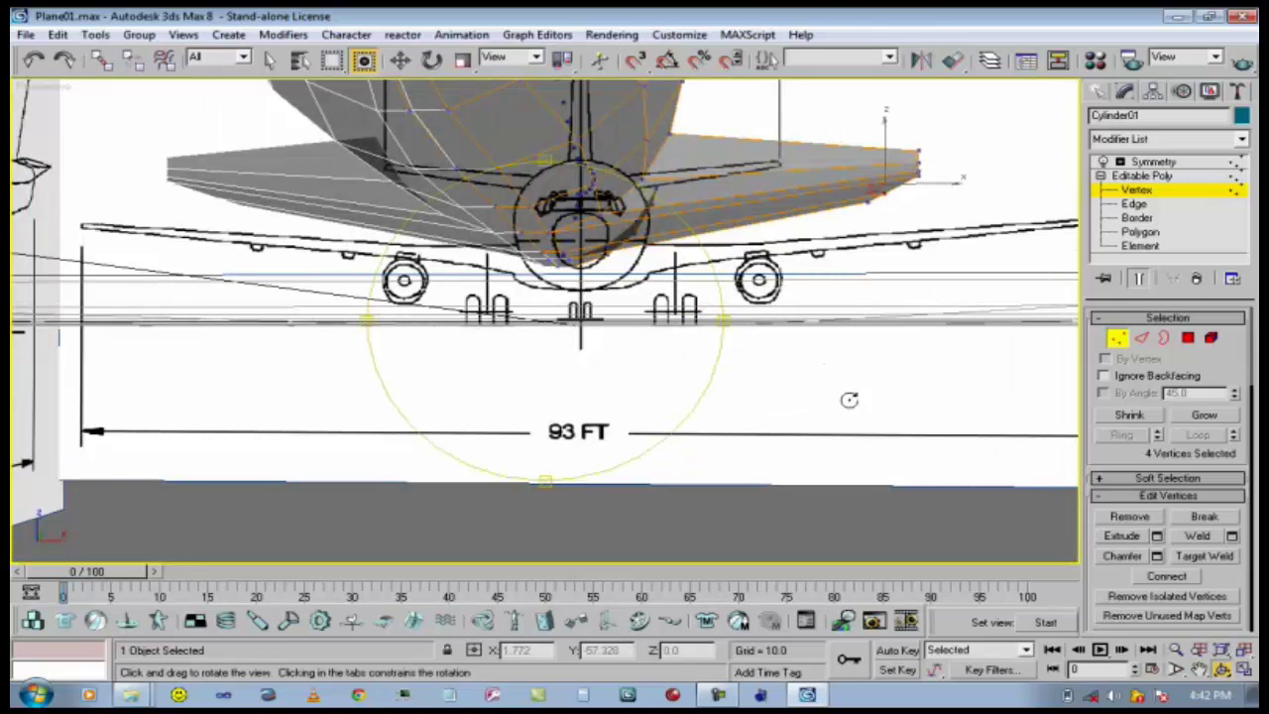
{"action": "left_click_drag", "start_coordinate": [850, 400], "coordinate": [563, 343]}
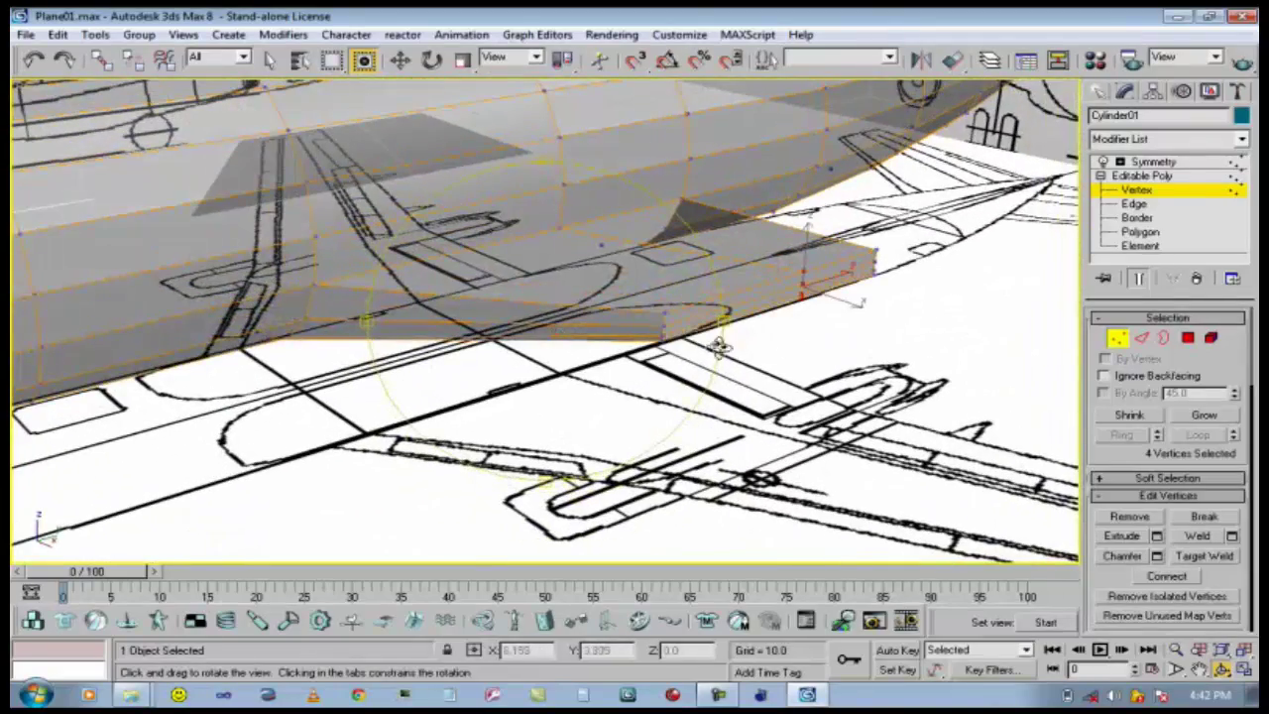
{"action": "left_click", "coordinate": [1188, 339]}
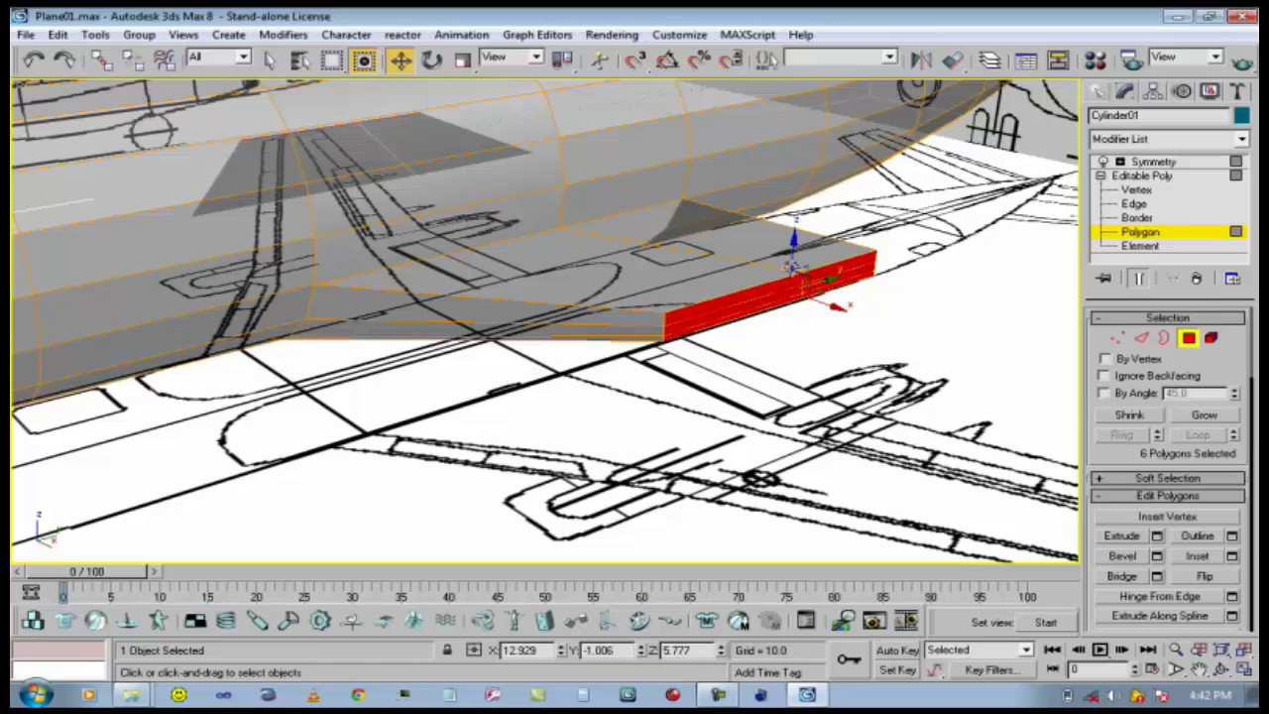
{"action": "key", "text": "t"}
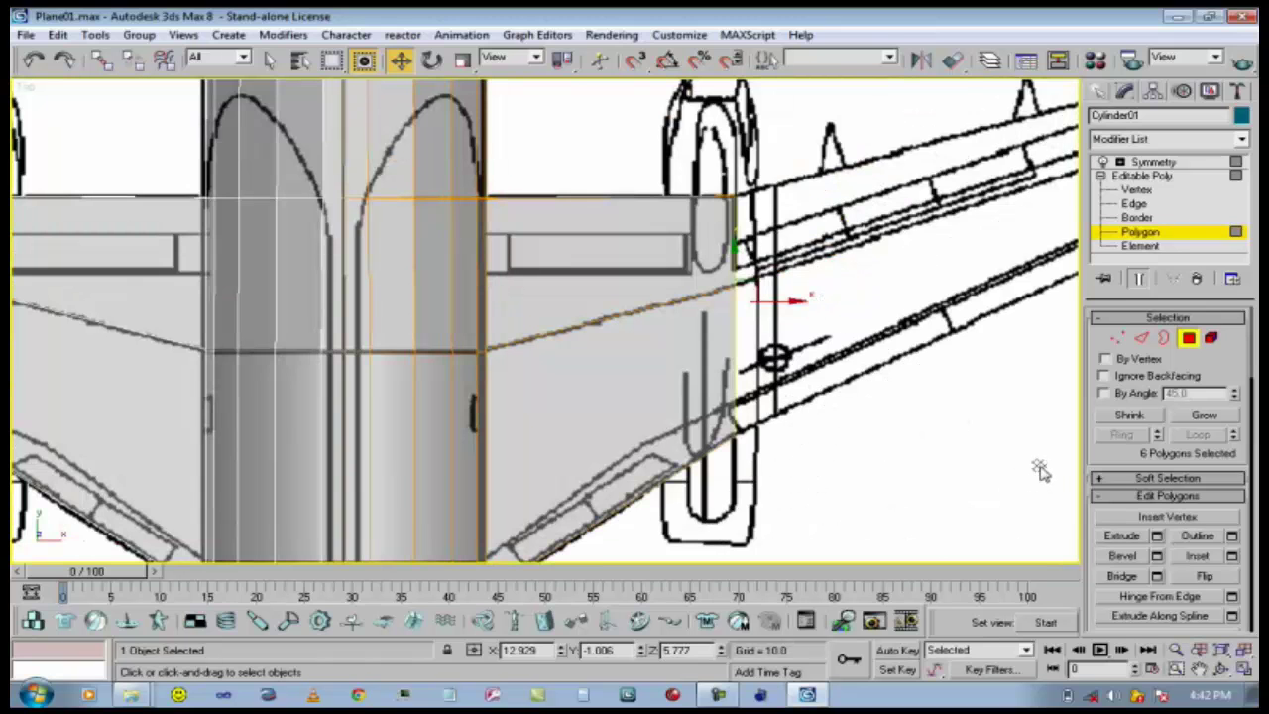
{"action": "left_click", "coordinate": [1199, 669]}
{"action": "left_click_drag", "start_coordinate": [950, 406], "coordinate": [666, 448]}
{"action": "scroll", "coordinate": [721, 422], "scroll_direction": "down", "scroll_amount": 3}
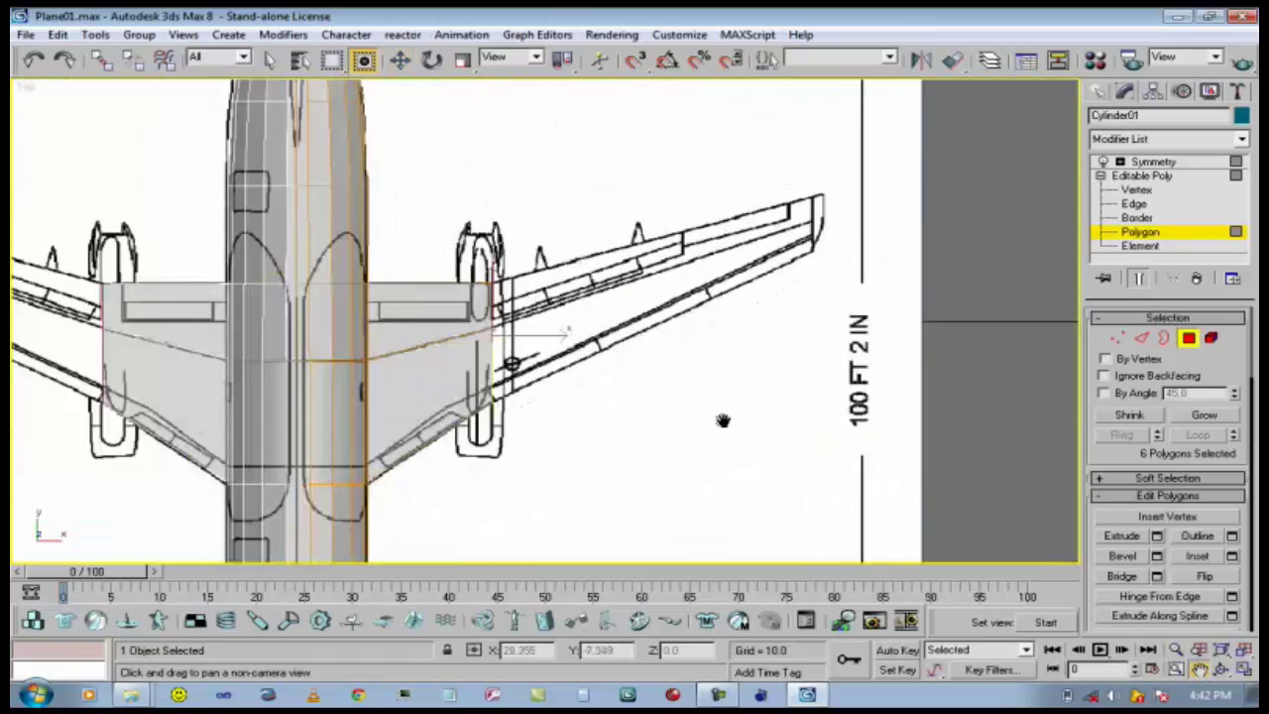
{"action": "left_click_drag", "start_coordinate": [742, 404], "coordinate": [680, 421]}
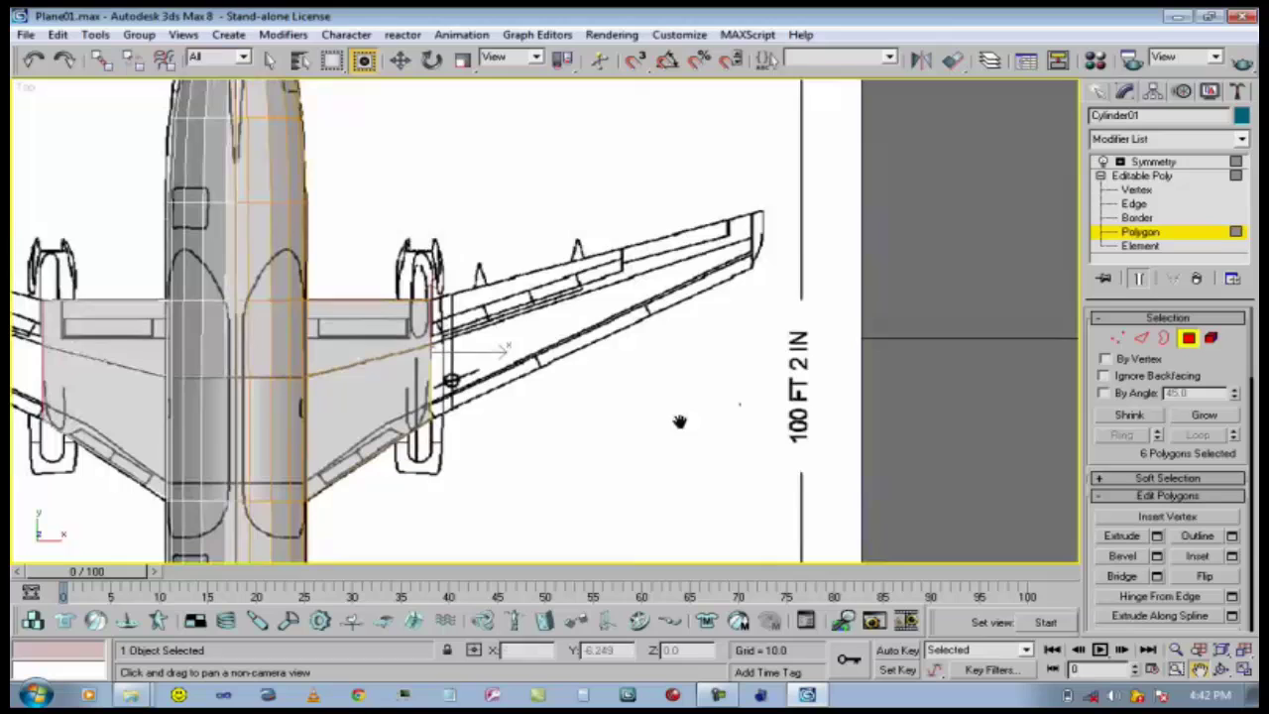
{"action": "left_click", "coordinate": [1156, 536]}
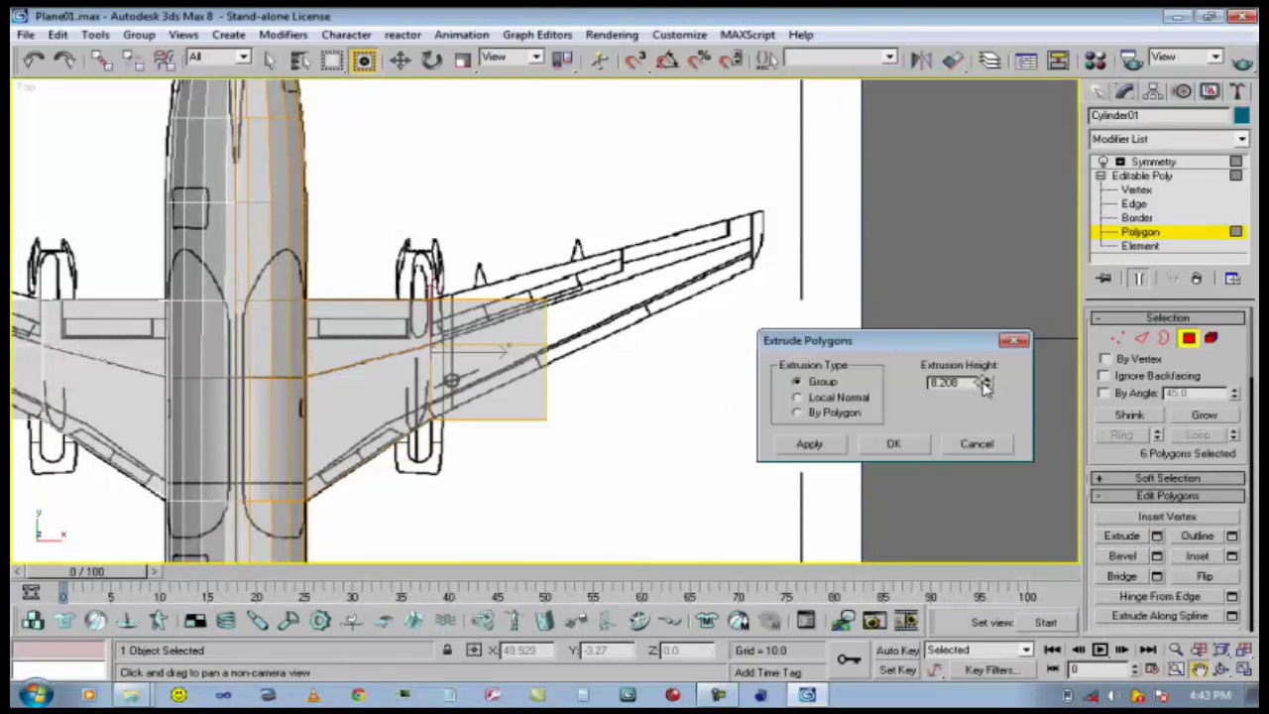
{"action": "left_click_drag", "start_coordinate": [984, 387], "coordinate": [983, 238]}
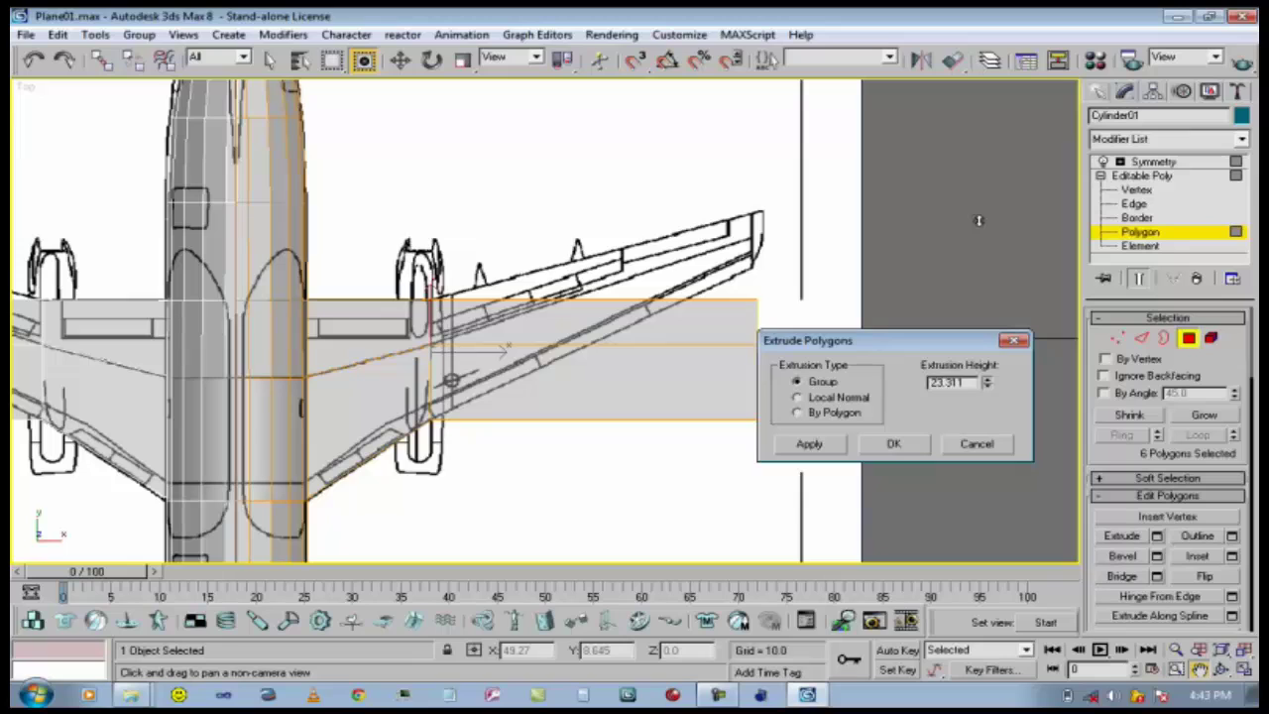
{"action": "left_click", "coordinate": [910, 444]}
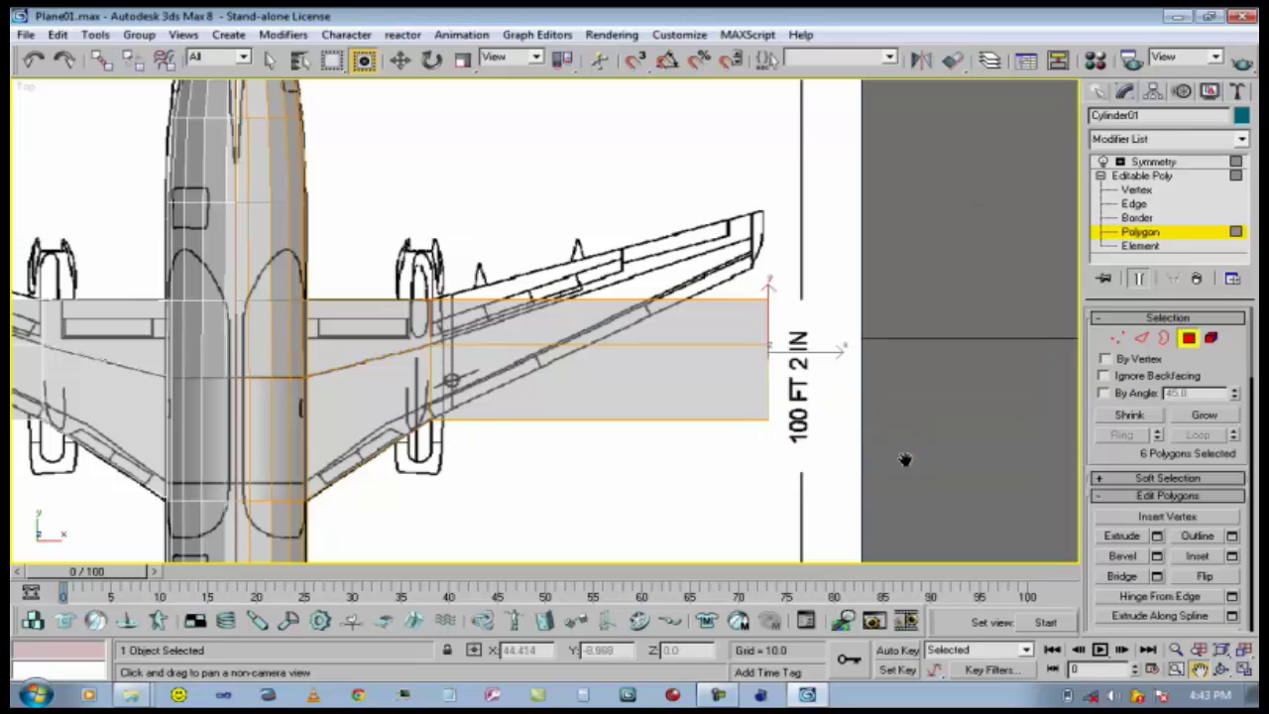
Move the extruded end faces back to about Y 5.67 and slightly inward to meet the blueprint wing tip's trailing edge.
{"action": "left_click", "coordinate": [401, 60]}
{"action": "left_click_drag", "start_coordinate": [766, 314], "coordinate": [763, 227]}
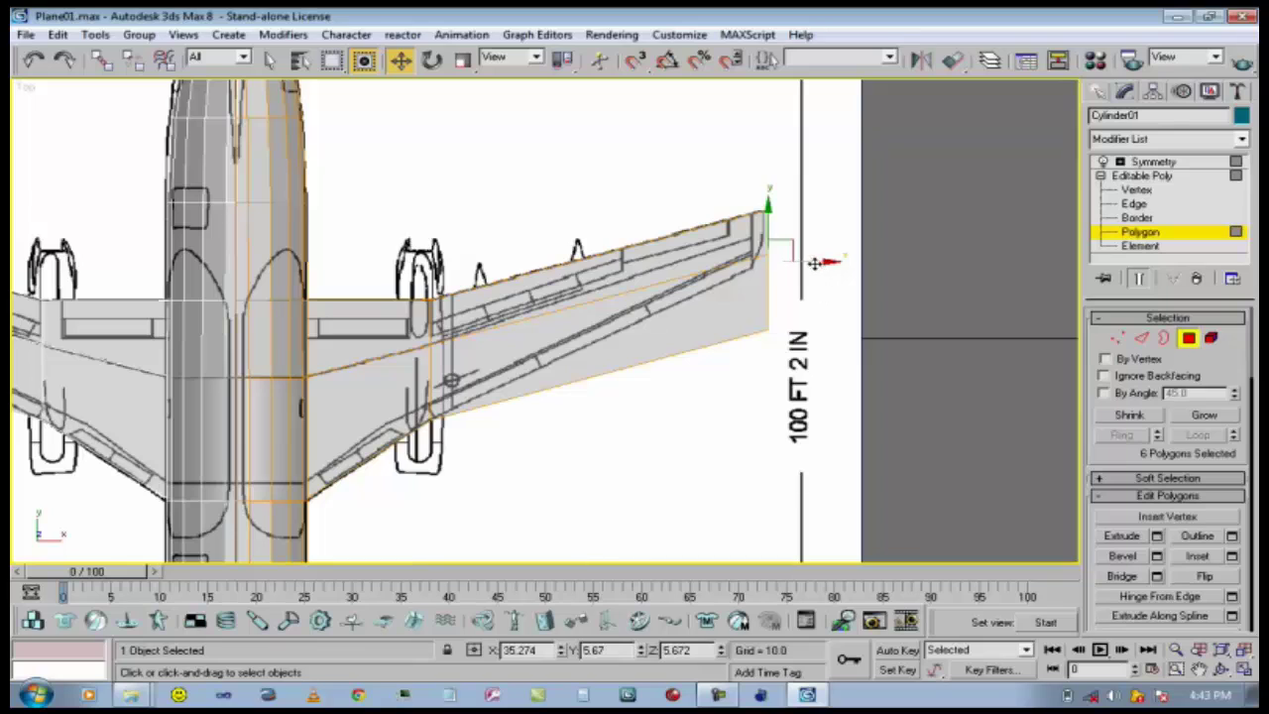
{"action": "left_click_drag", "start_coordinate": [816, 262], "coordinate": [807, 261]}
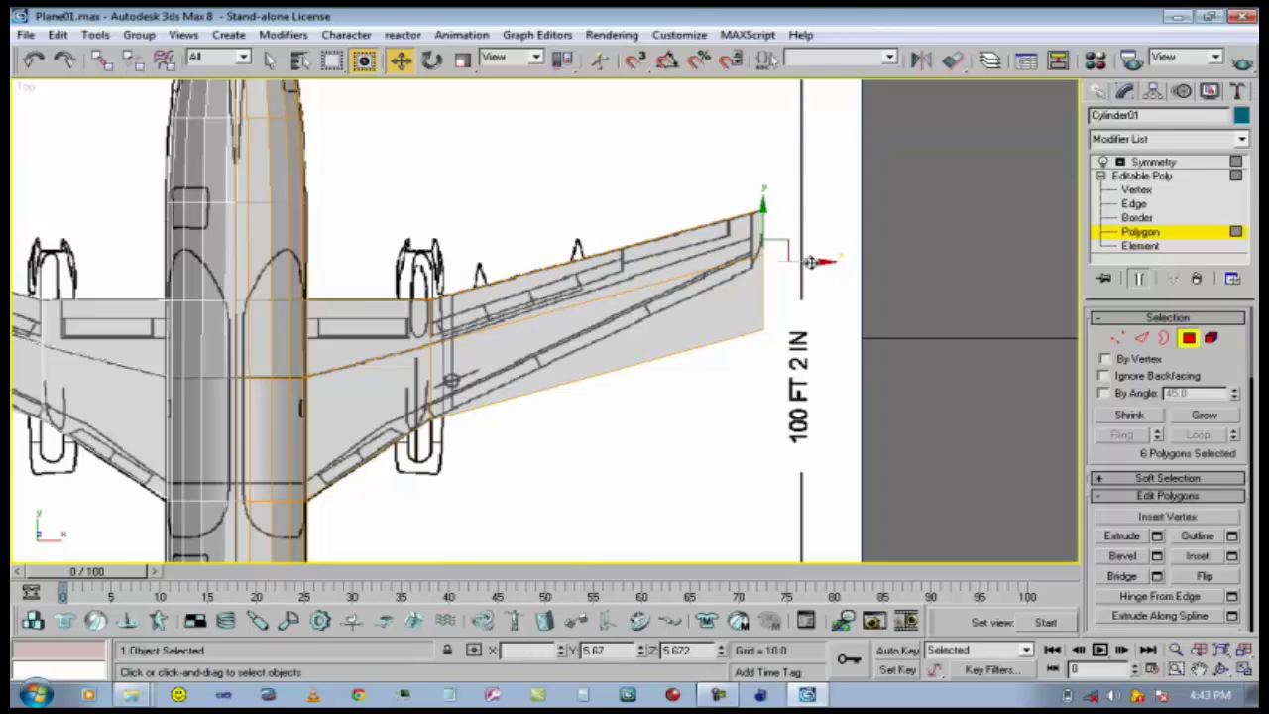
Fit the tip's four leading-edge vertices to the blueprint at about X 34.15, Y 5.64, and shift the middle tip vertices toward the trailing edge.
{"action": "left_click", "coordinate": [1124, 341]}
{"action": "left_click_drag", "start_coordinate": [815, 342], "coordinate": [745, 215]}
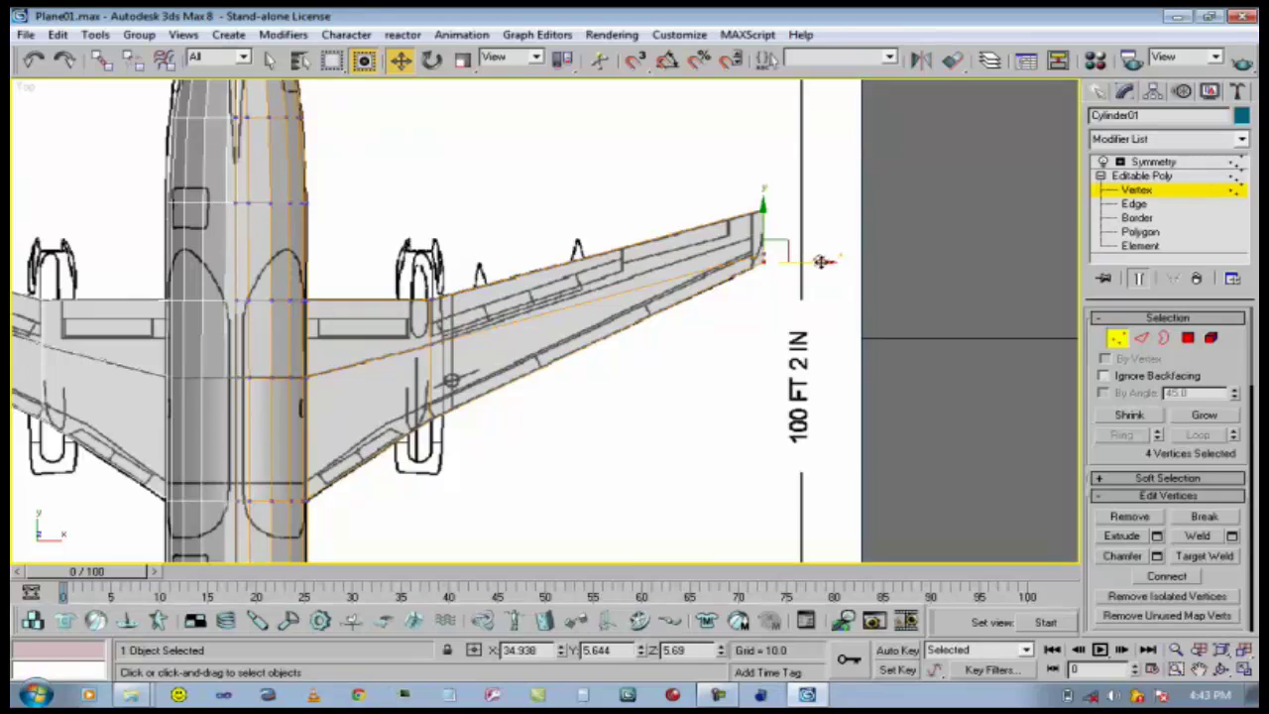
{"action": "left_click_drag", "start_coordinate": [823, 261], "coordinate": [801, 261]}
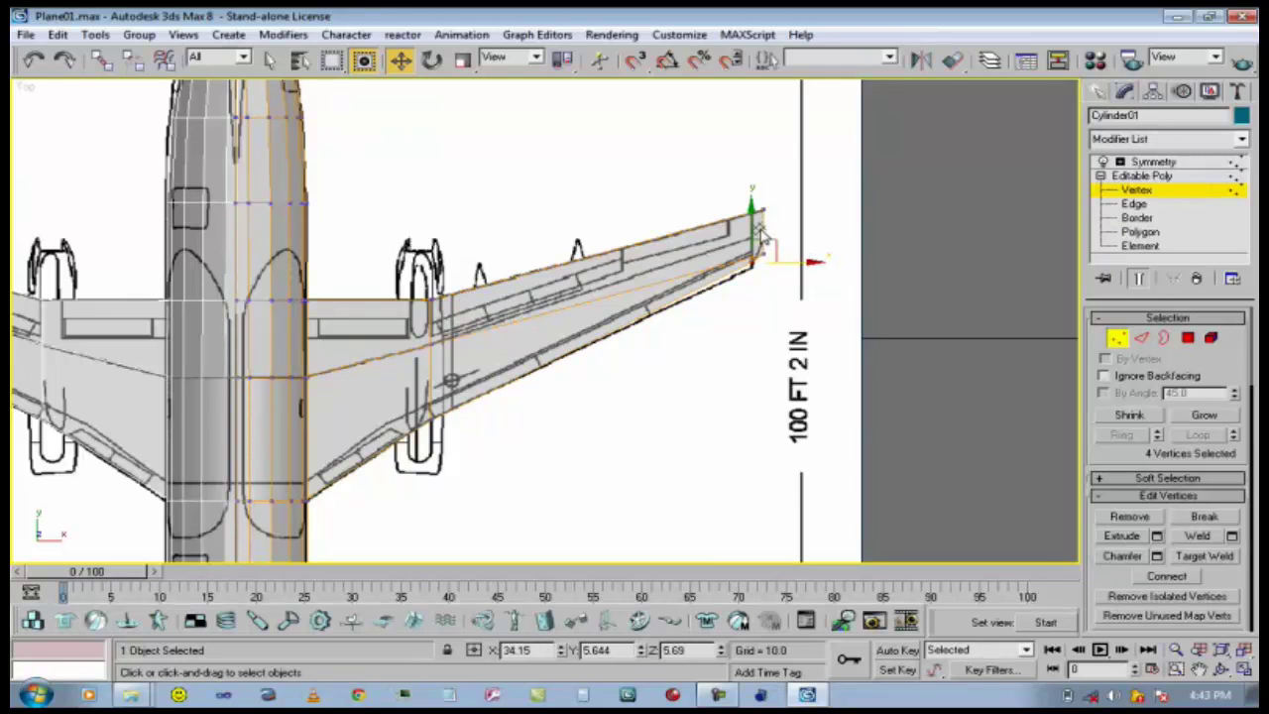
{"action": "mouse_move", "coordinate": [751, 216]}
{"action": "left_mouse_down"}
{"action": "mouse_move", "coordinate": [765, 238]}
{"action": "mouse_move", "coordinate": [750, 196]}
{"action": "left_mouse_up"}
{"action": "left_click", "coordinate": [760, 370]}
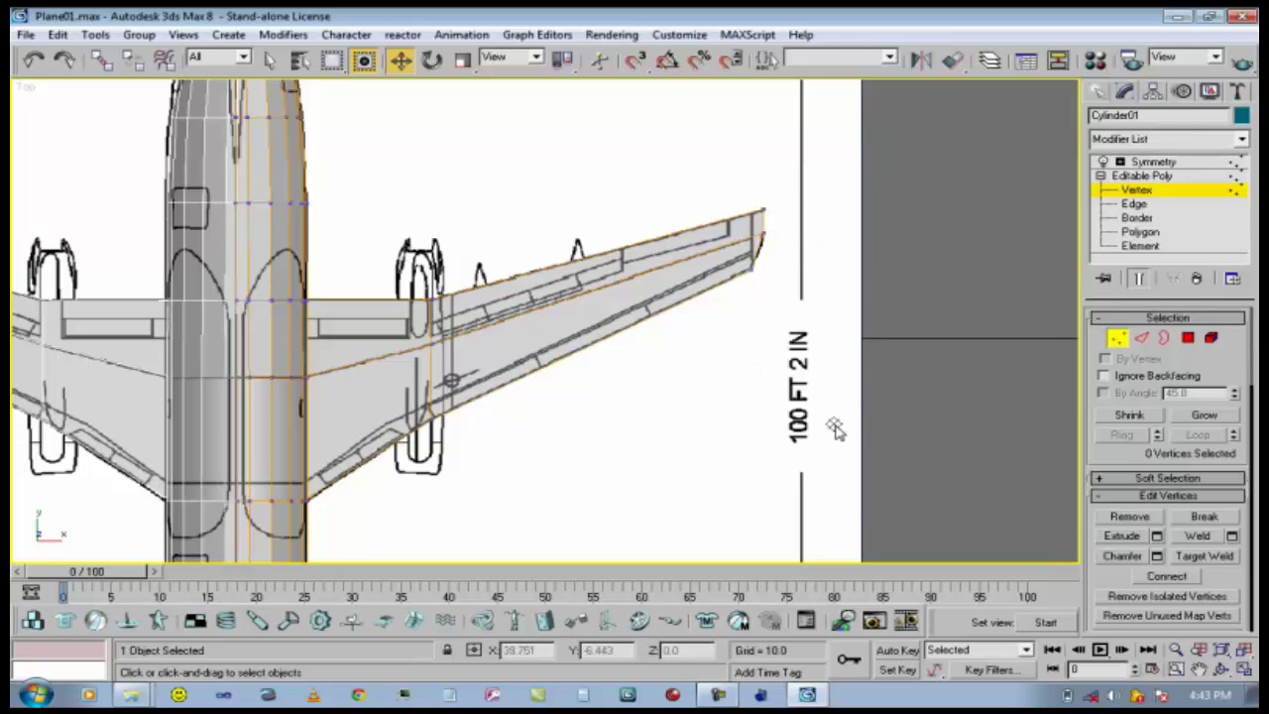
Turn off the model's see-through display and inspect the wings in perspective and against the front-view blueprint.
{"action": "key", "text": "p"}
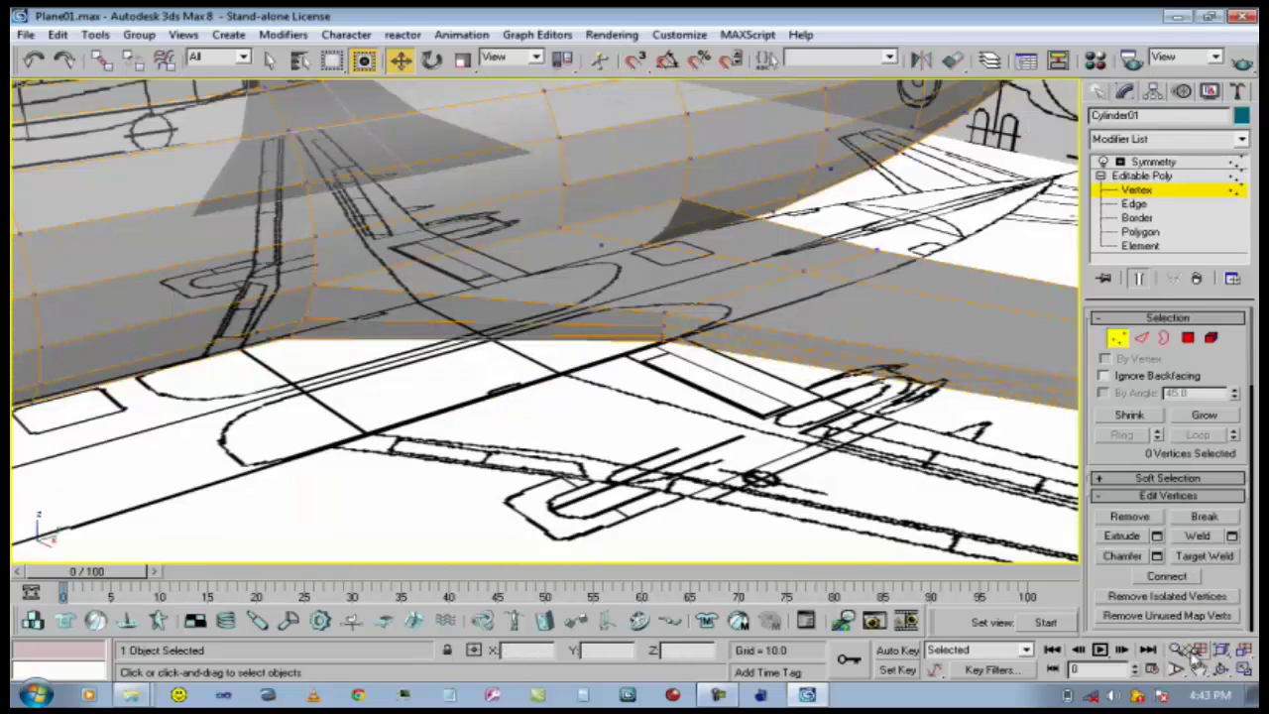
{"action": "left_click", "coordinate": [1177, 655]}
{"action": "left_click_drag", "start_coordinate": [922, 327], "coordinate": [921, 503]}
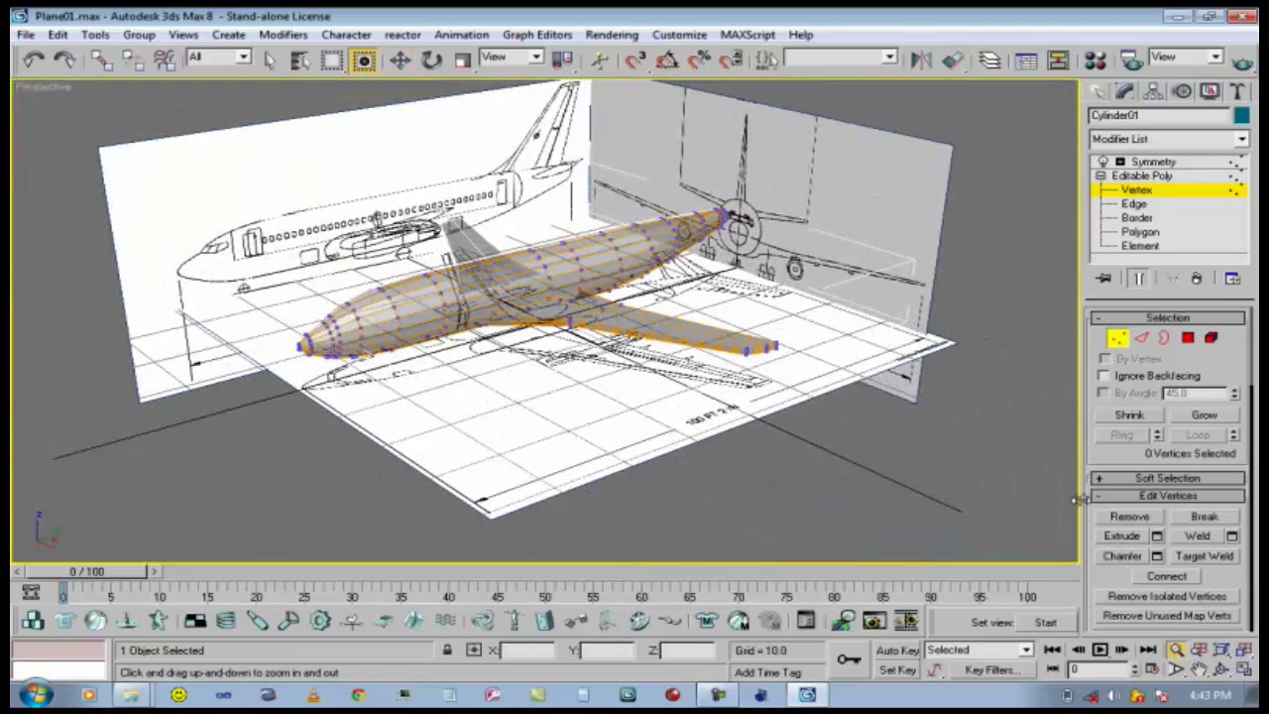
{"action": "key", "text": "alt+x"}
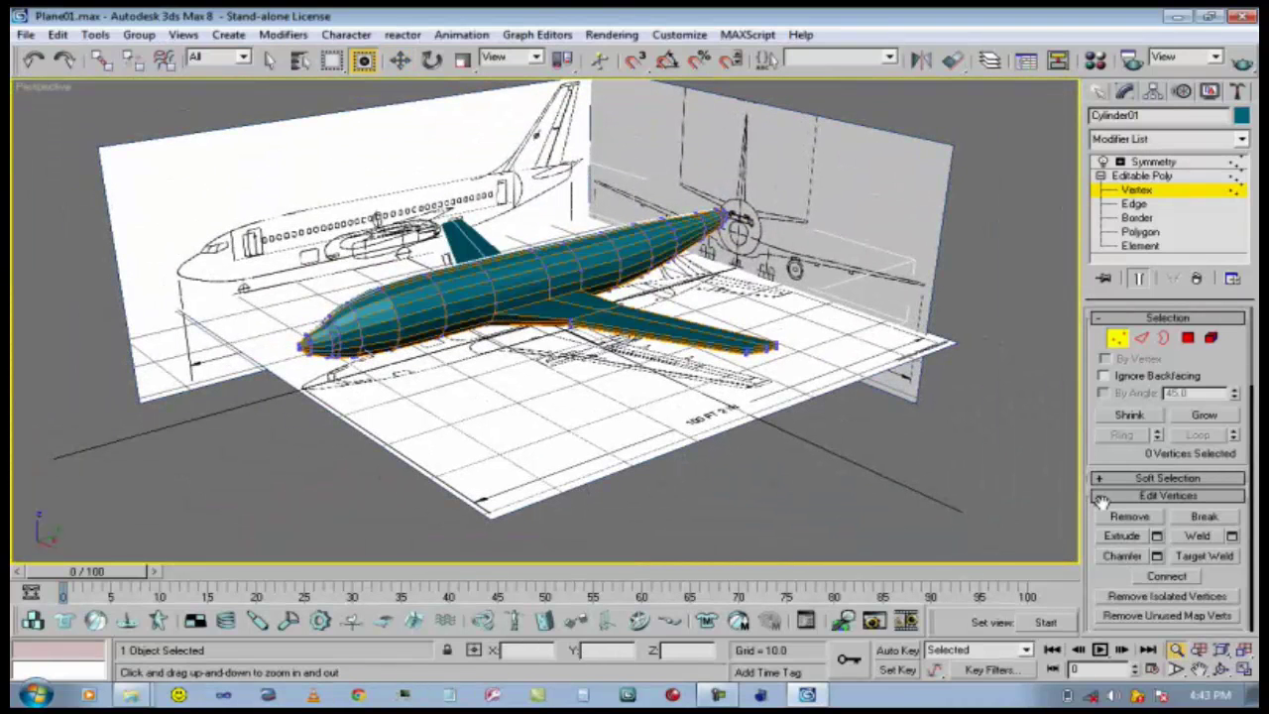
{"action": "left_click", "coordinate": [1222, 669]}
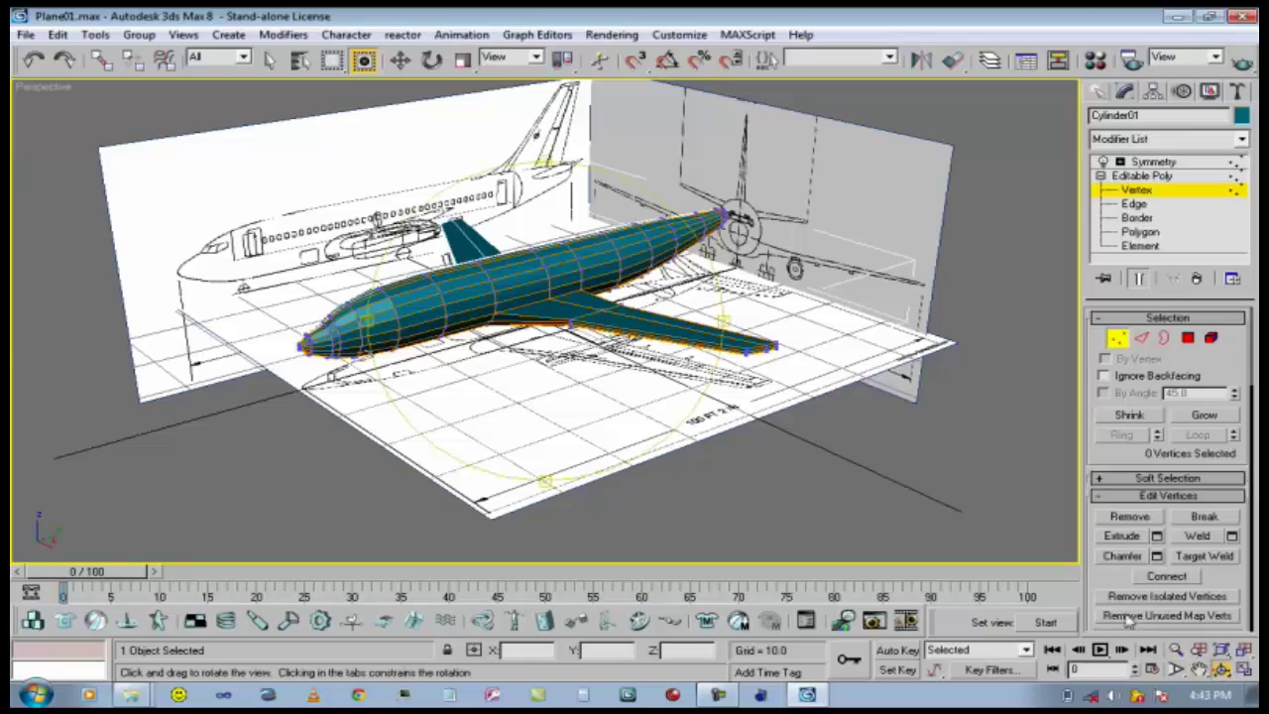
{"action": "left_click_drag", "start_coordinate": [581, 280], "coordinate": [622, 351]}
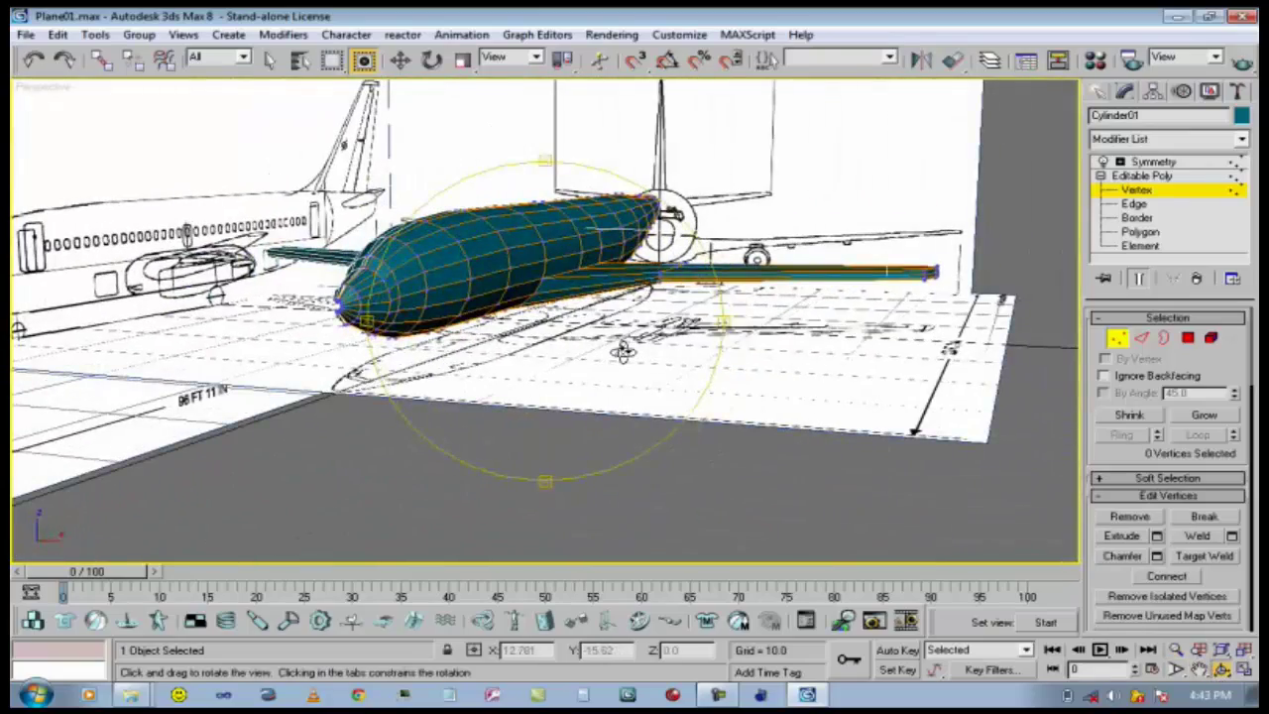
{"action": "key", "text": "f"}
{"action": "scroll", "coordinate": [631, 340], "scroll_direction": "up", "scroll_amount": 7}
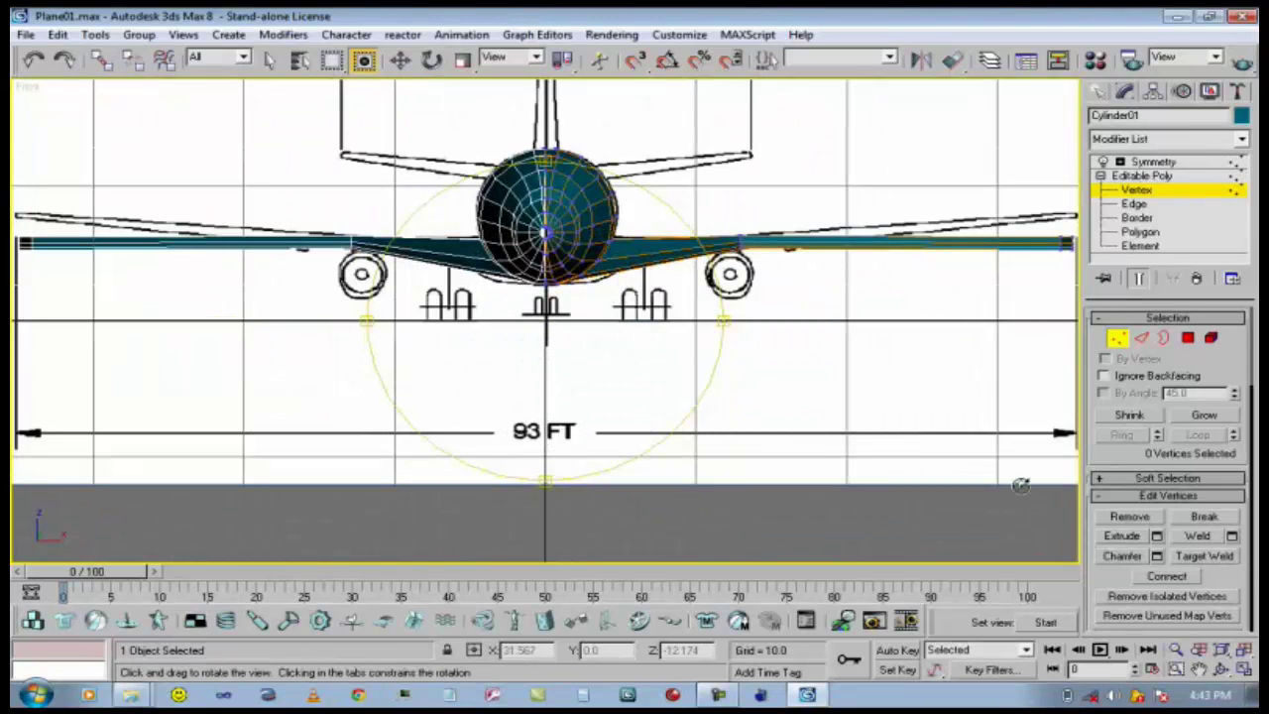
Select the wing tip's 12 vertices in the front view and raise them to about Z 7.69 to match the blueprint tip's height.
{"action": "left_click", "coordinate": [1200, 669]}
{"action": "left_click_drag", "start_coordinate": [687, 395], "coordinate": [287, 495]}
{"action": "scroll", "coordinate": [717, 408], "scroll_direction": "up", "scroll_amount": 2}
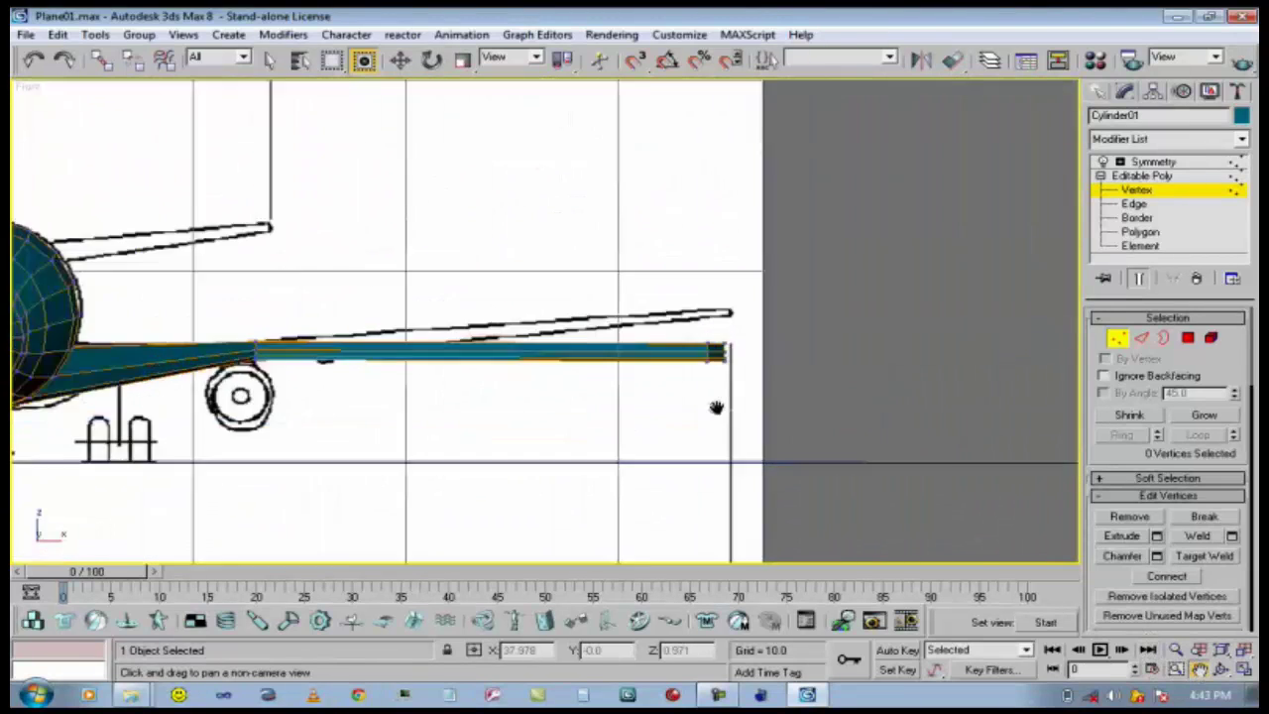
{"action": "scroll", "coordinate": [717, 407], "scroll_direction": "up", "scroll_amount": 3}
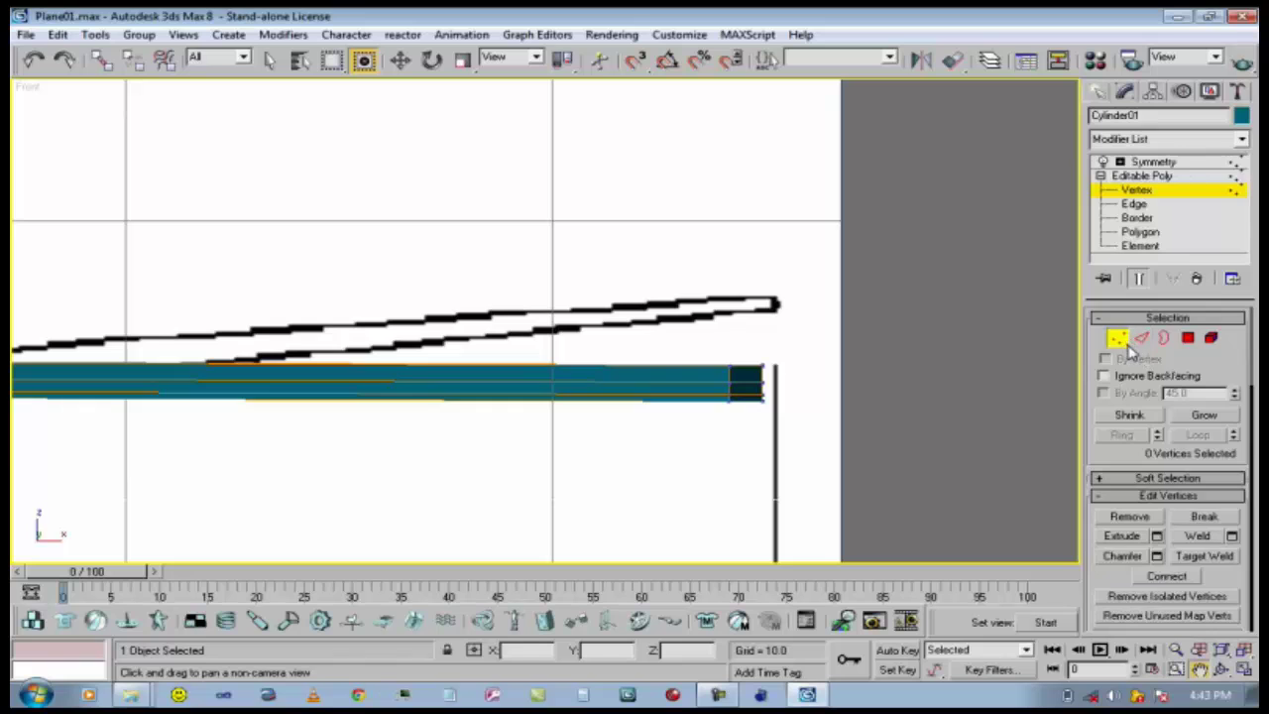
{"action": "left_click", "coordinate": [1127, 345]}
{"action": "left_click", "coordinate": [1128, 346]}
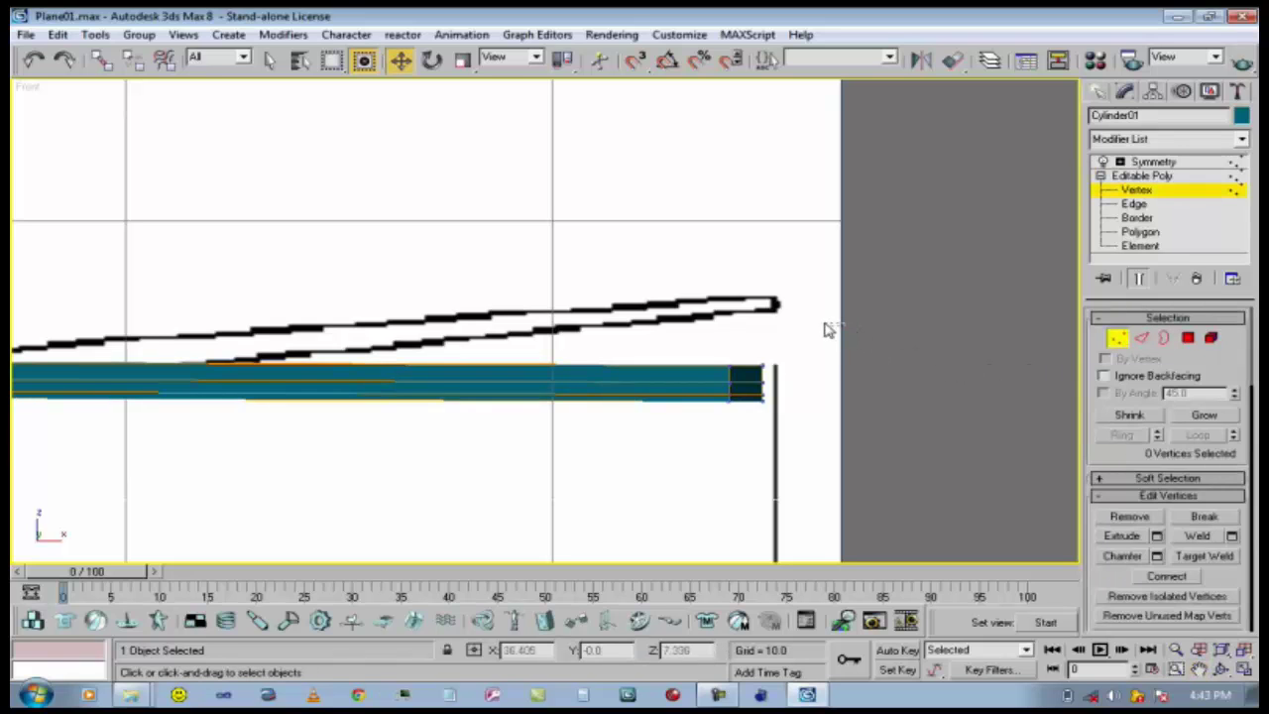
{"action": "left_click_drag", "start_coordinate": [829, 331], "coordinate": [625, 485]}
{"action": "left_click_drag", "start_coordinate": [754, 332], "coordinate": [748, 261]}
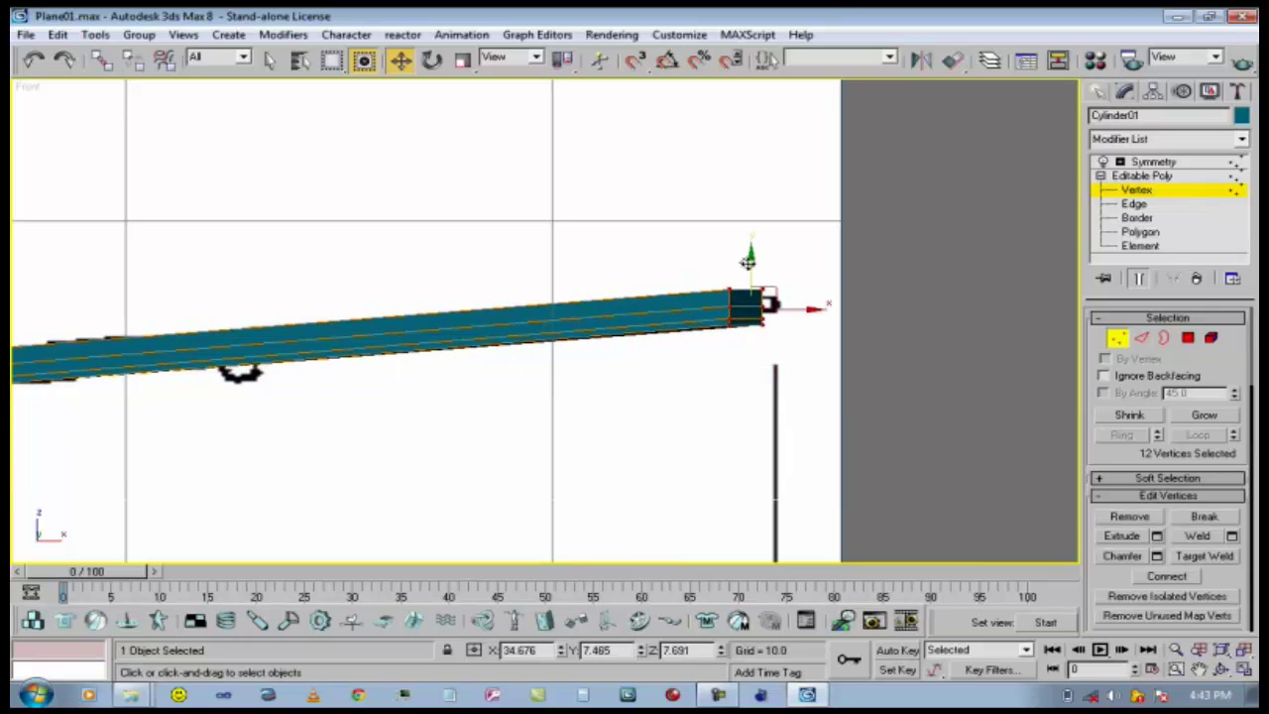
Select the six tip polygons, scale them thinner vertically, turn on see-through display and flatten them along X into one plane.
{"action": "left_click", "coordinate": [1187, 339]}
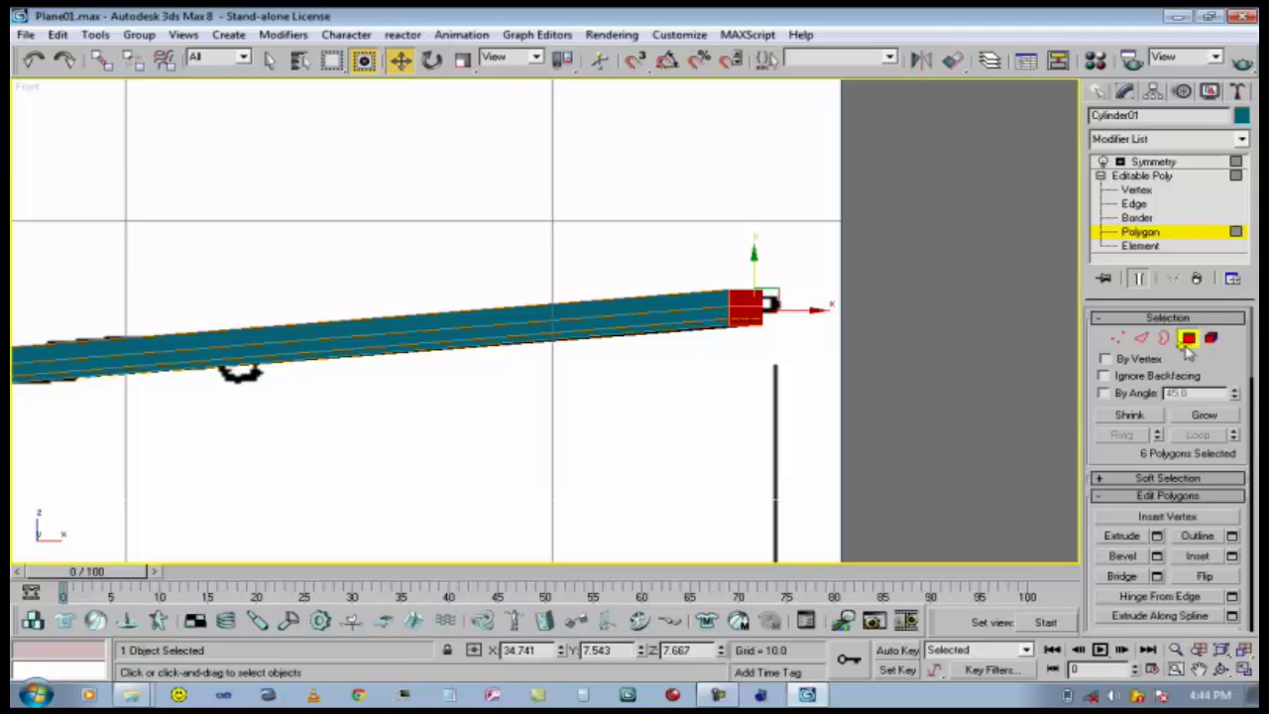
{"action": "left_click", "coordinate": [461, 62]}
{"action": "left_click_drag", "start_coordinate": [753, 246], "coordinate": [744, 288]}
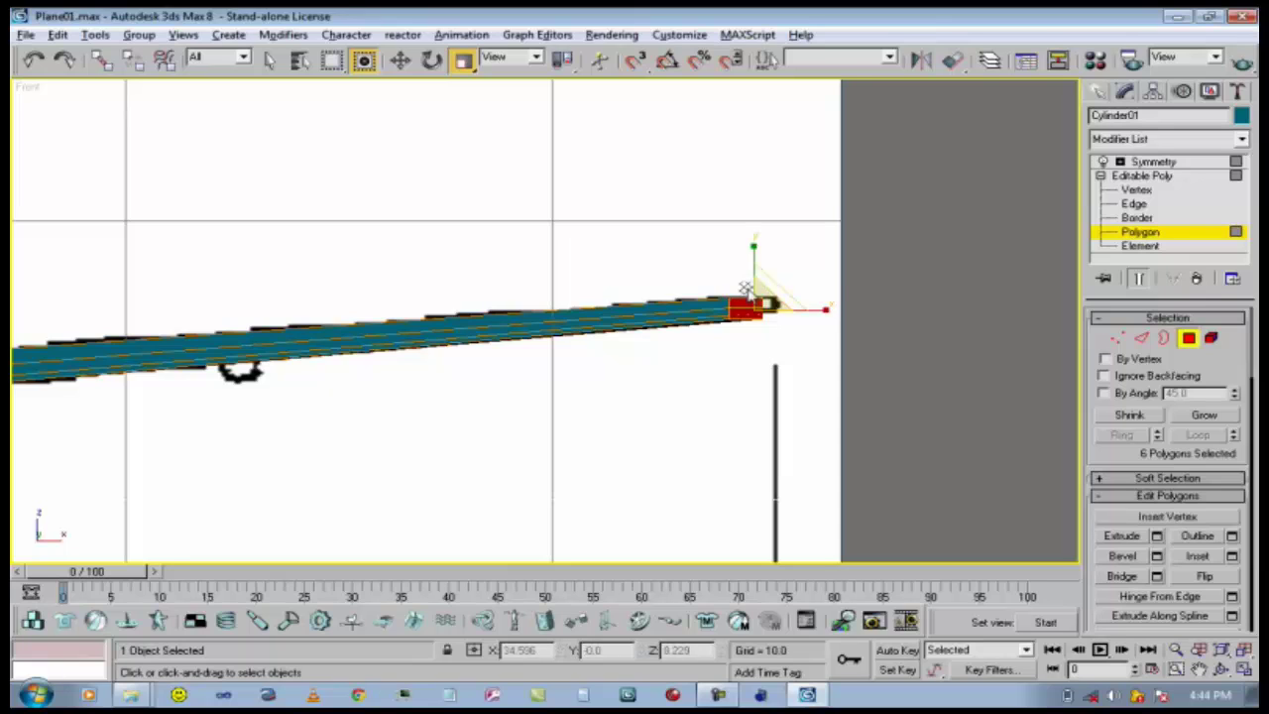
{"action": "key", "text": "alt+x"}
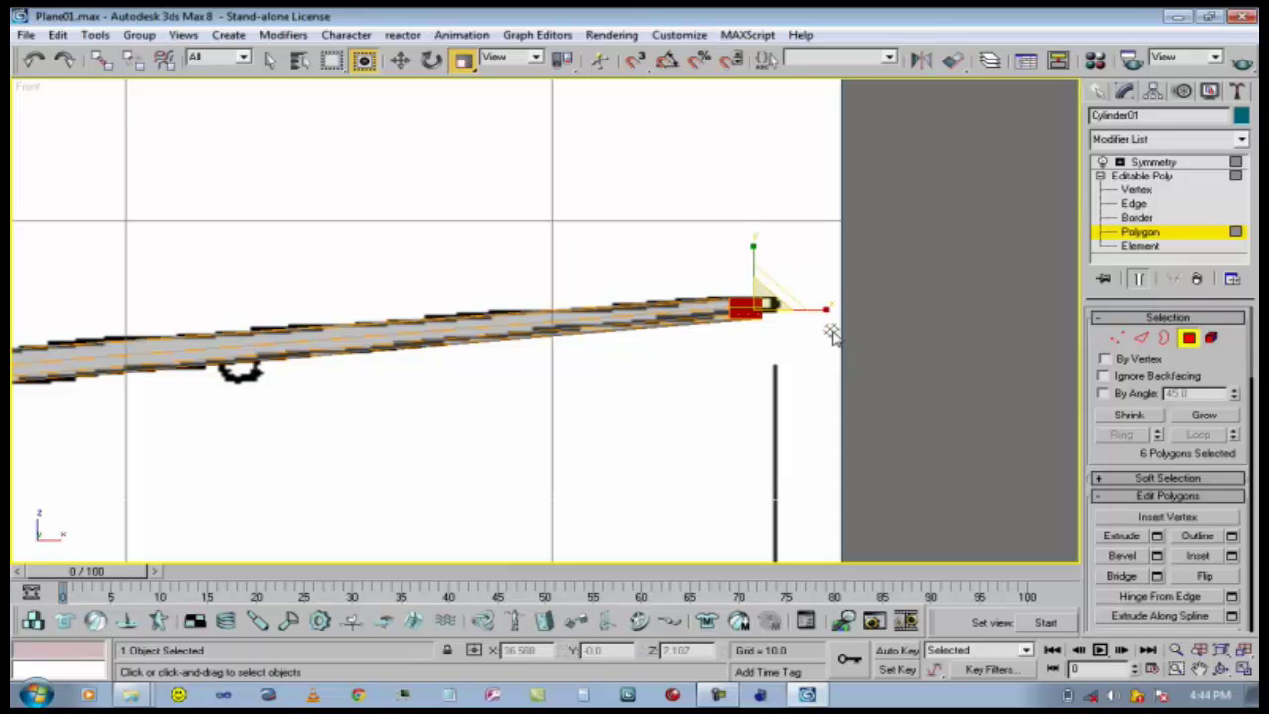
{"action": "left_click_drag", "start_coordinate": [826, 313], "coordinate": [274, 518]}
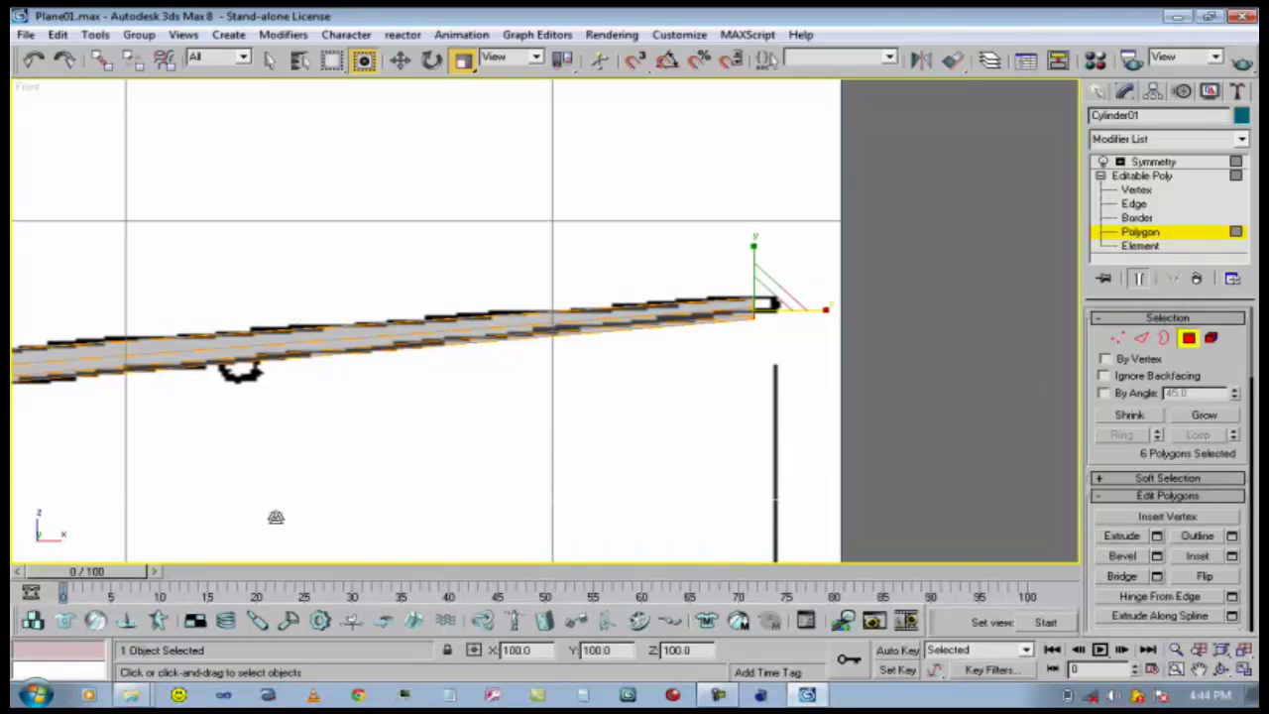
Move the tip polygons out to about X 35.26 and up to Z 7.81, and scale them vertically to the blueprint tip's thickness.
{"action": "left_click", "coordinate": [399, 59]}
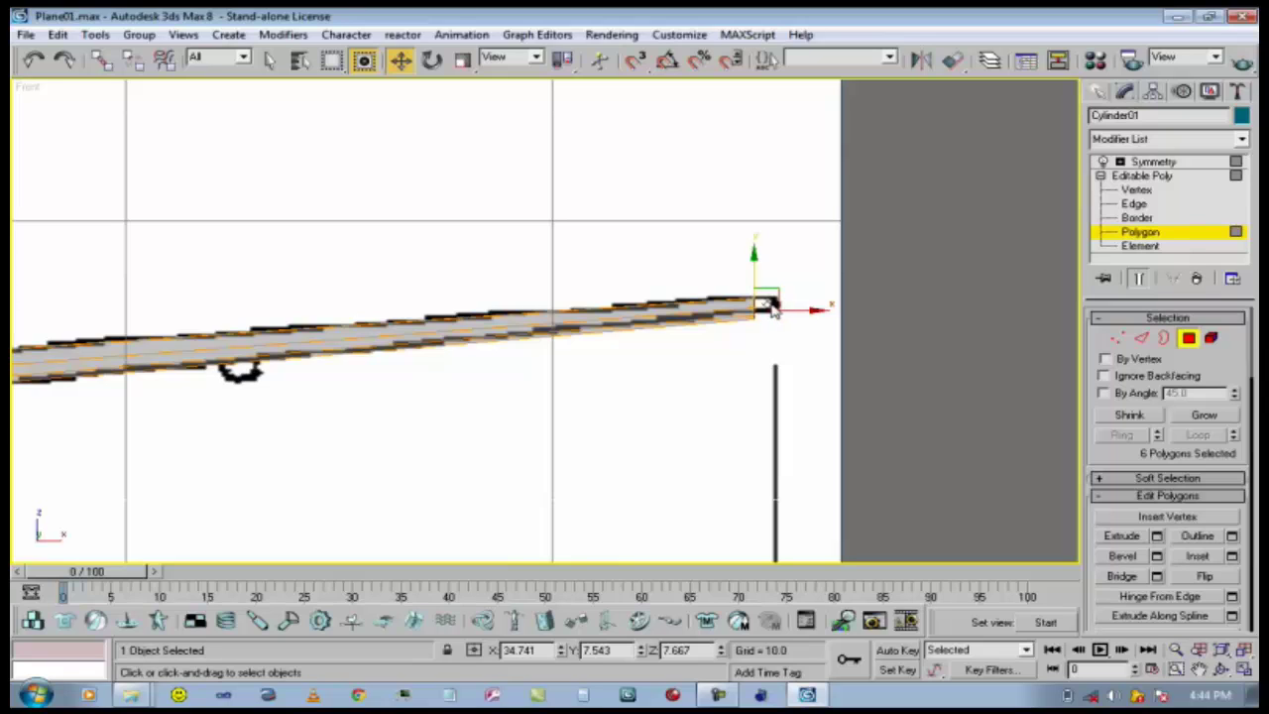
{"action": "left_click_drag", "start_coordinate": [807, 309], "coordinate": [843, 307]}
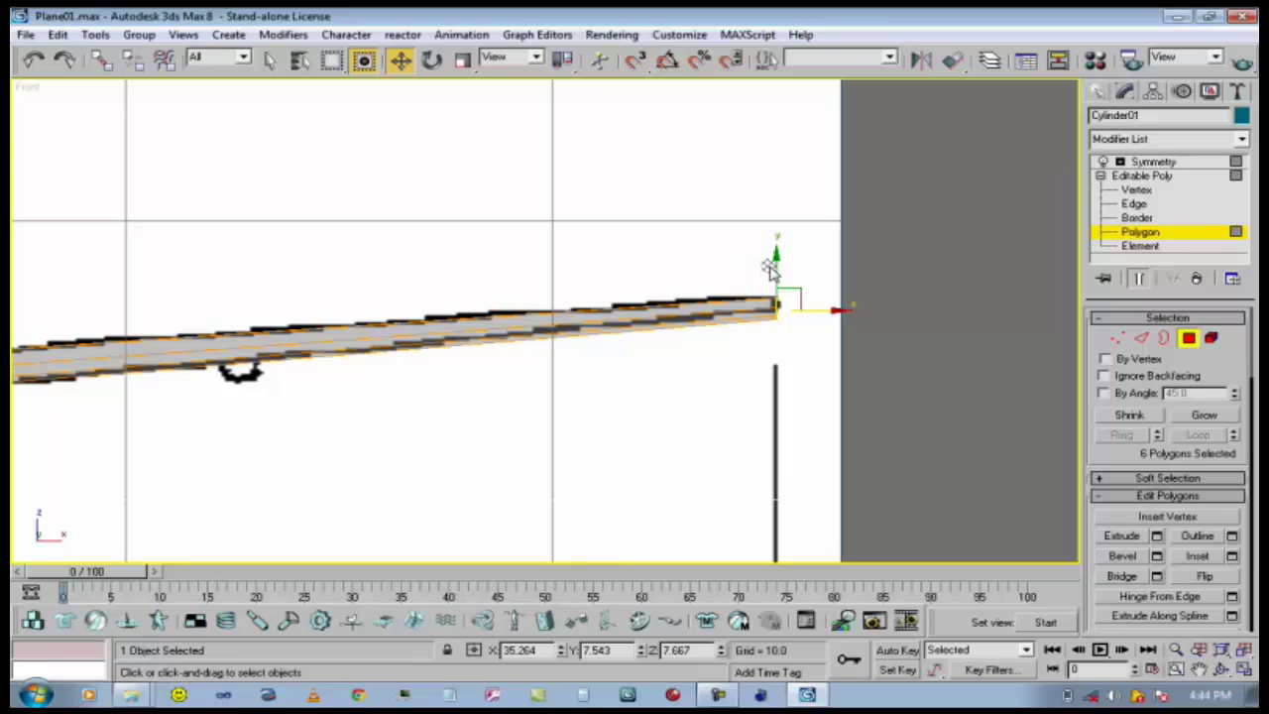
{"action": "left_click_drag", "start_coordinate": [775, 263], "coordinate": [770, 255]}
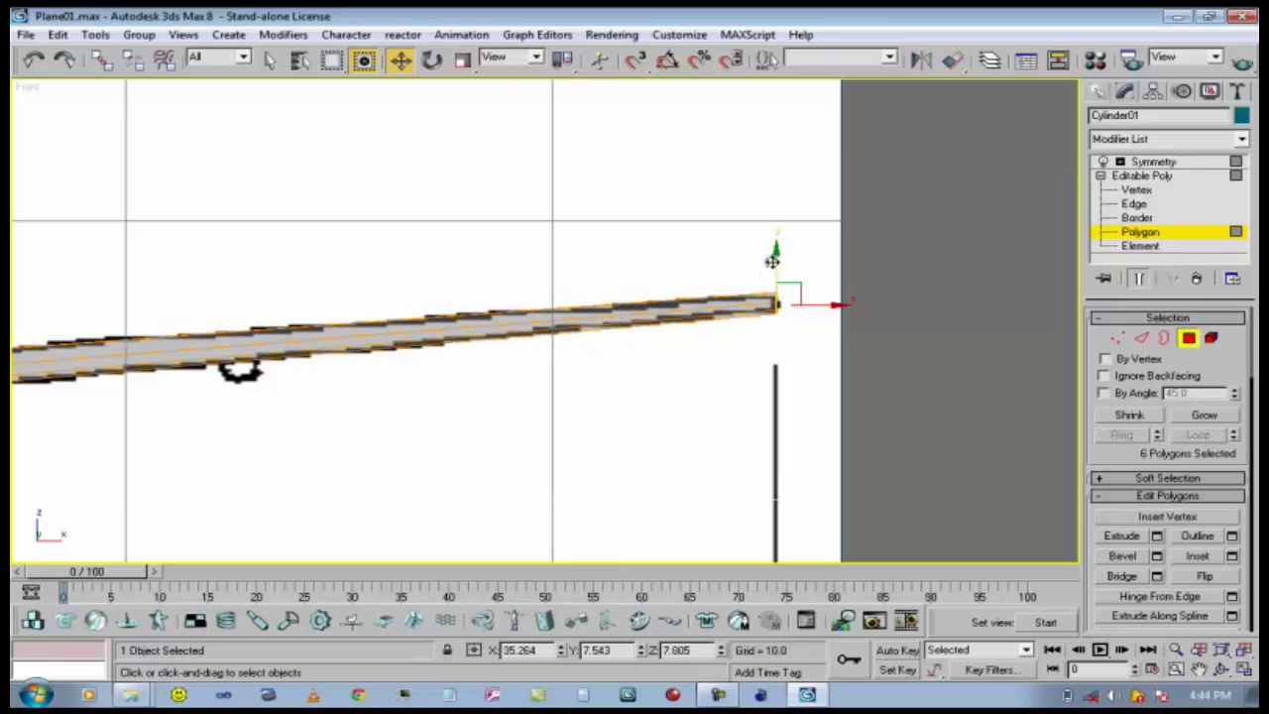
{"action": "left_click", "coordinate": [461, 61]}
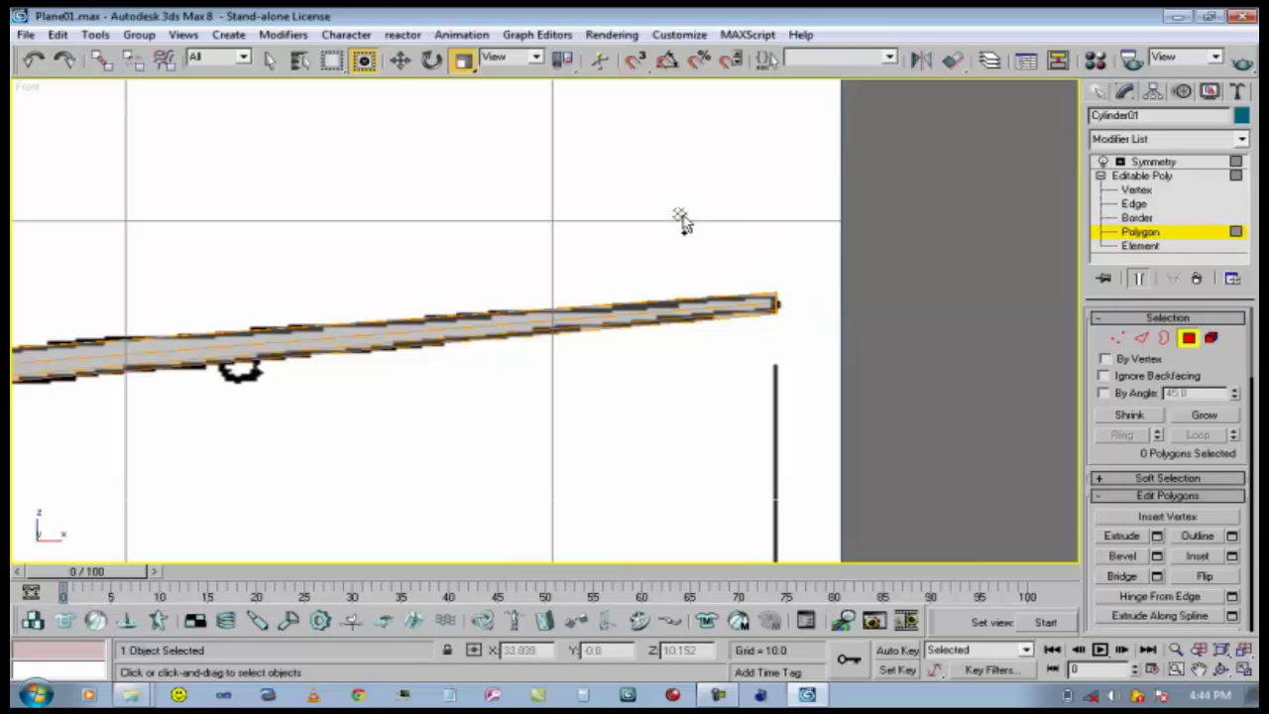
{"action": "left_click_drag", "start_coordinate": [773, 238], "coordinate": [784, 263]}
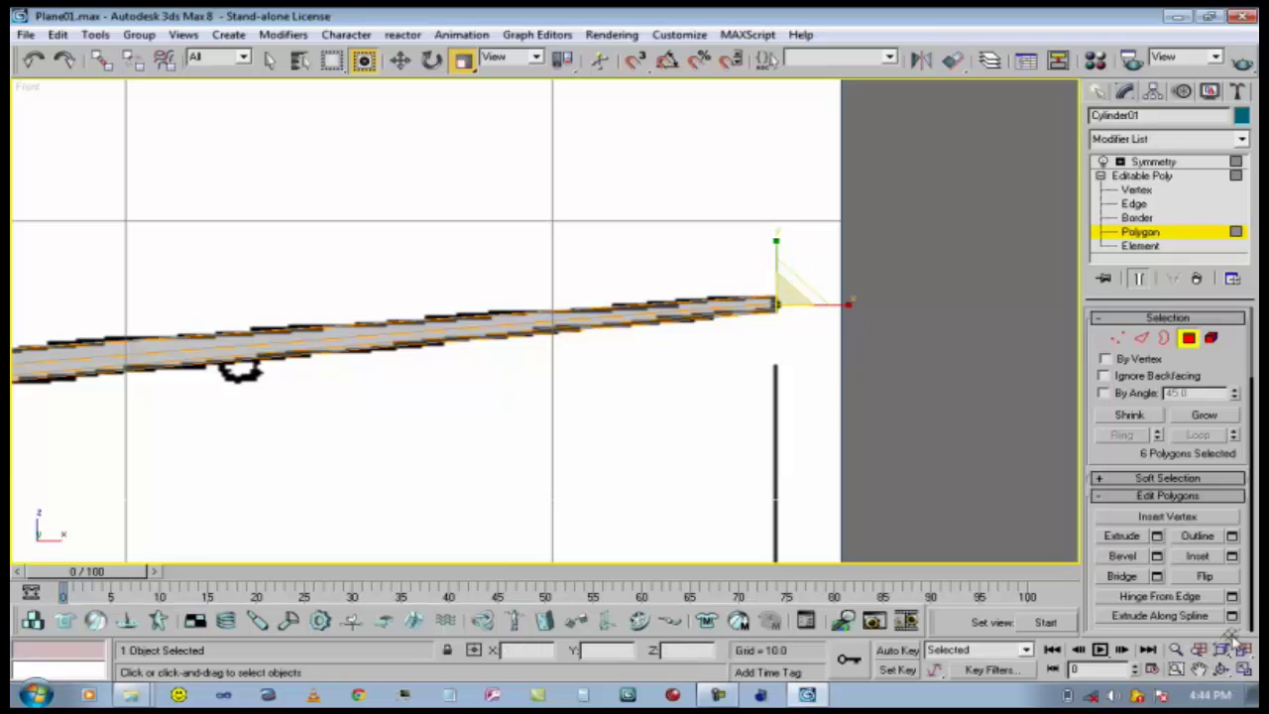
Turn off the see-through display and inspect the fitted wings from the front, from the top and in perspective.
{"action": "left_click", "coordinate": [1201, 669]}
{"action": "left_click_drag", "start_coordinate": [512, 401], "coordinate": [587, 432]}
{"action": "scroll", "coordinate": [773, 416], "scroll_direction": "down", "scroll_amount": 8}
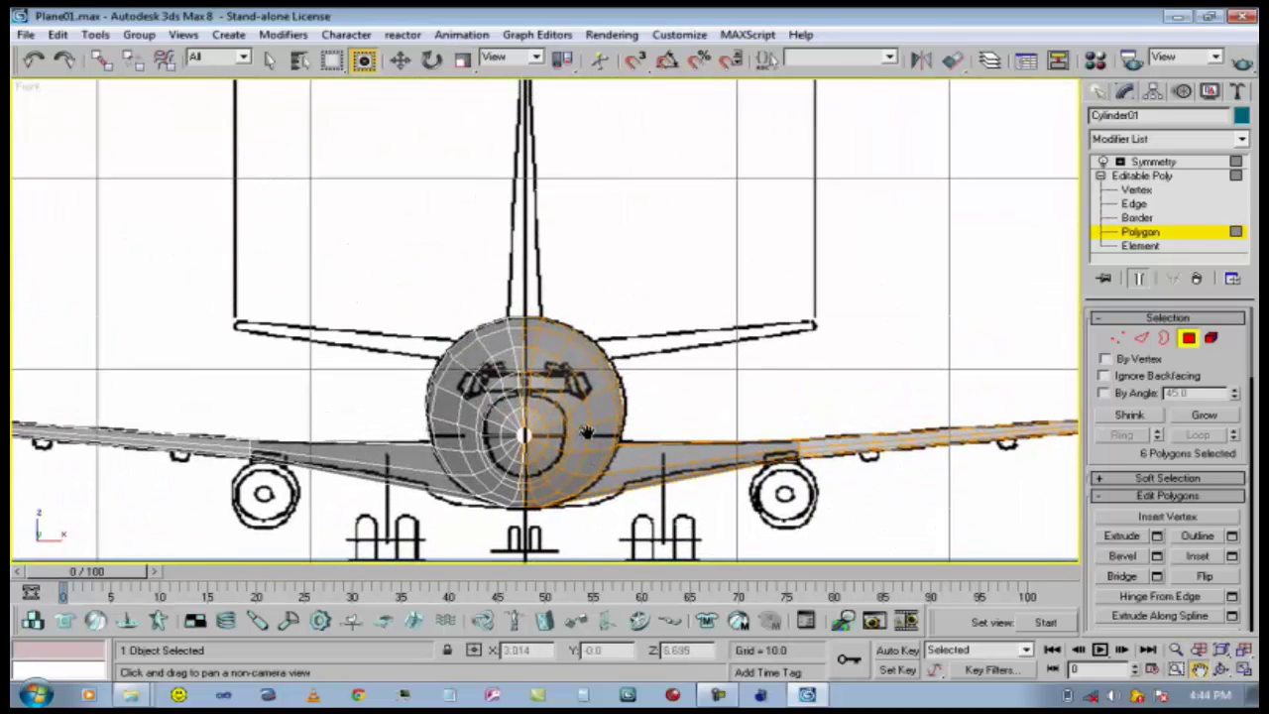
{"action": "key", "text": "t"}
{"action": "scroll", "coordinate": [618, 255], "scroll_direction": "down", "scroll_amount": 6}
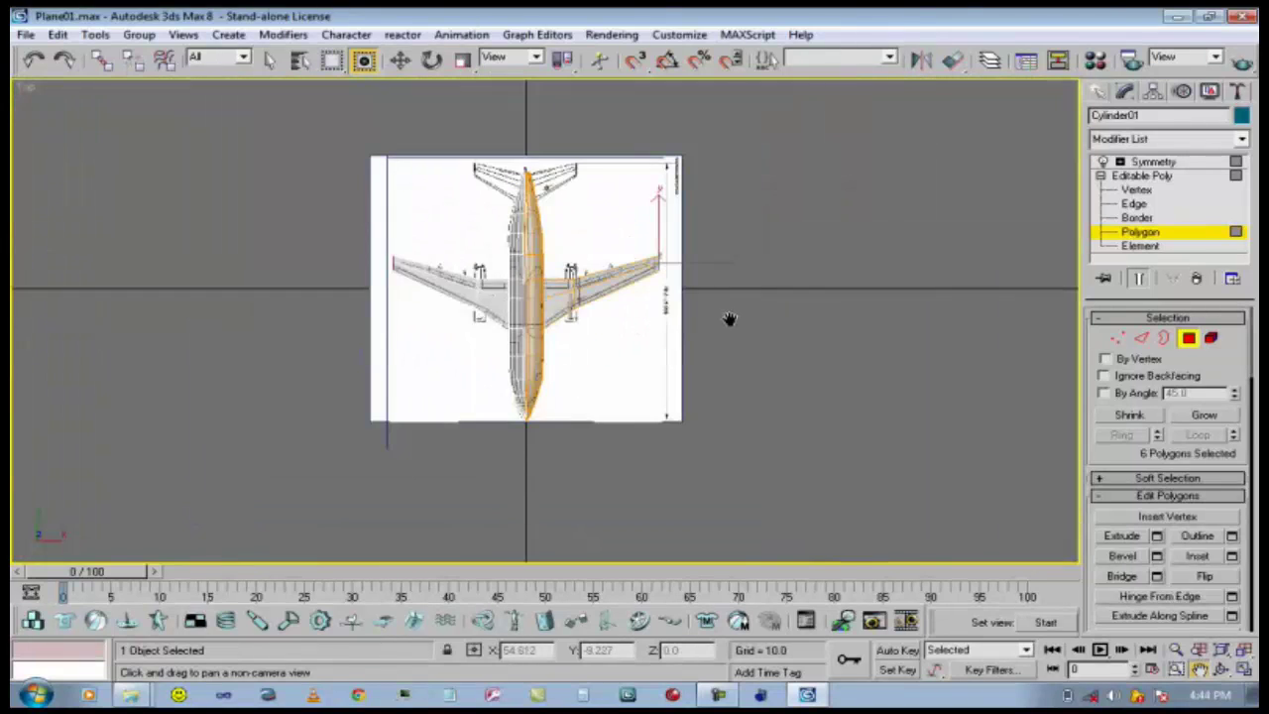
{"action": "scroll", "coordinate": [729, 318], "scroll_direction": "up", "scroll_amount": 5}
{"action": "key", "text": "alt+x"}
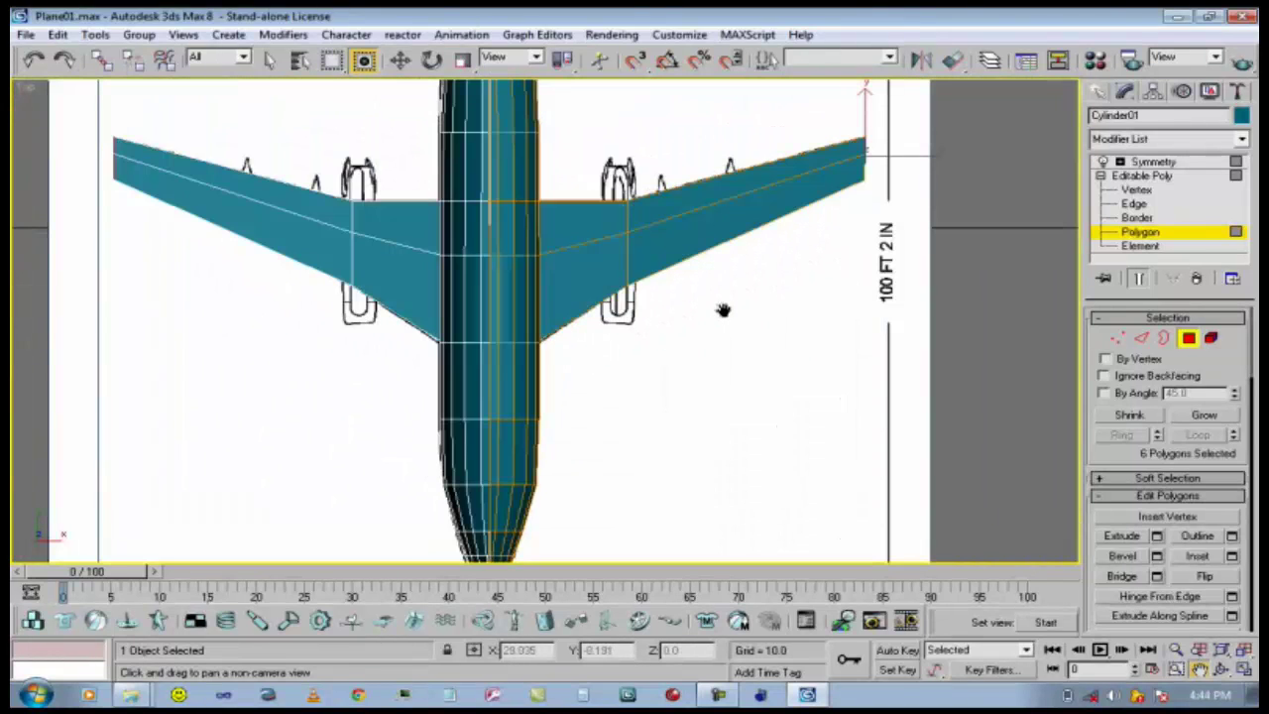
{"action": "left_click", "coordinate": [1222, 670]}
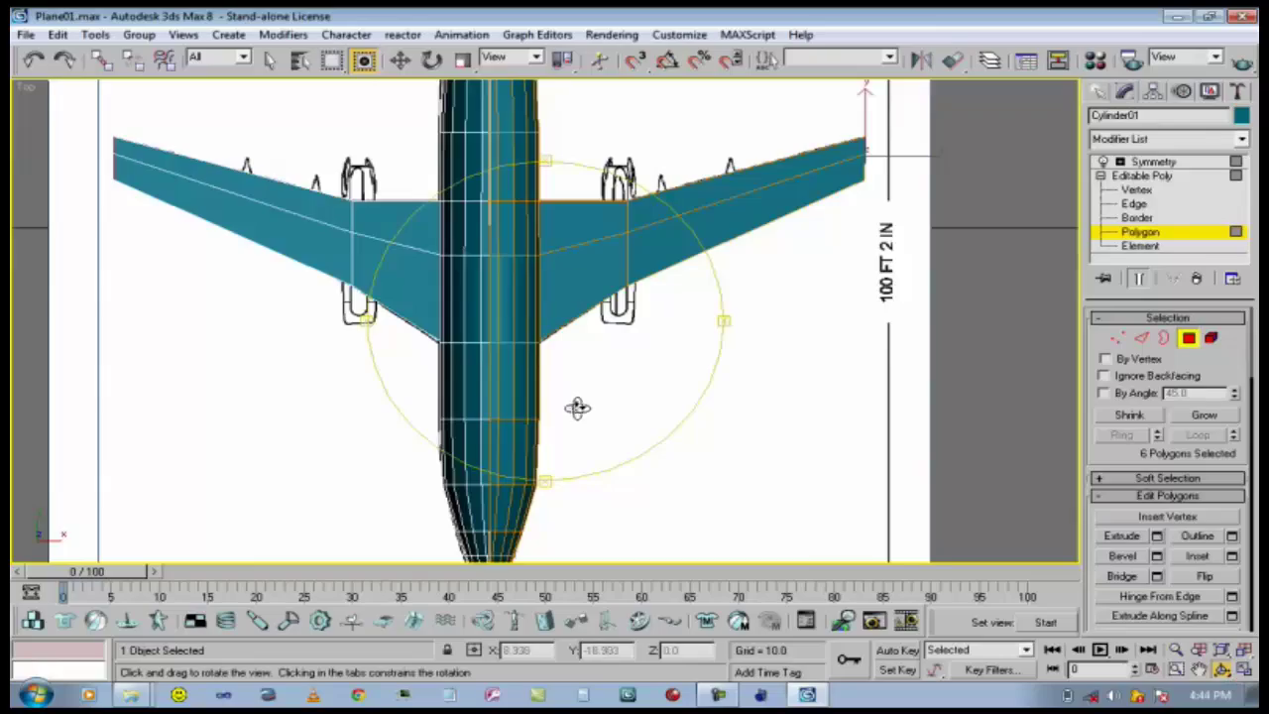
{"action": "left_click_drag", "start_coordinate": [575, 408], "coordinate": [624, 315]}
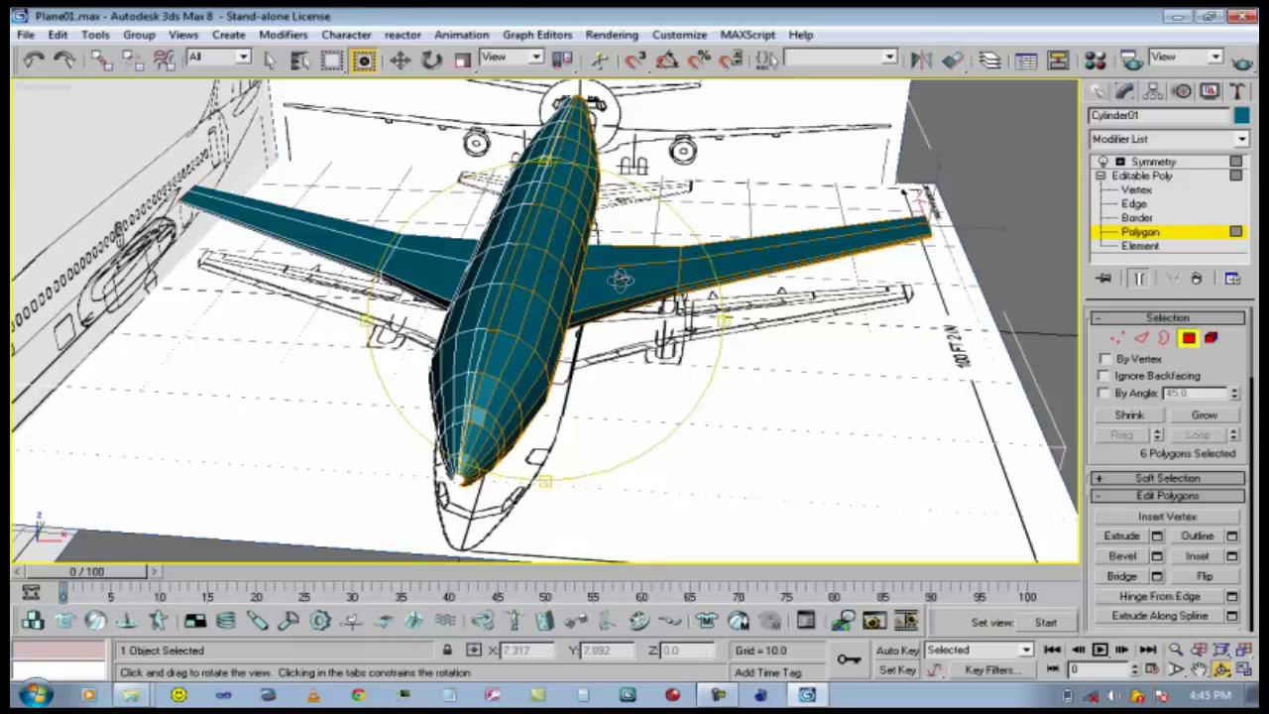
Save the scene as an incremented copy, Plane02, in the Plane Tutorial folder.
{"action": "left_click", "coordinate": [26, 35]}
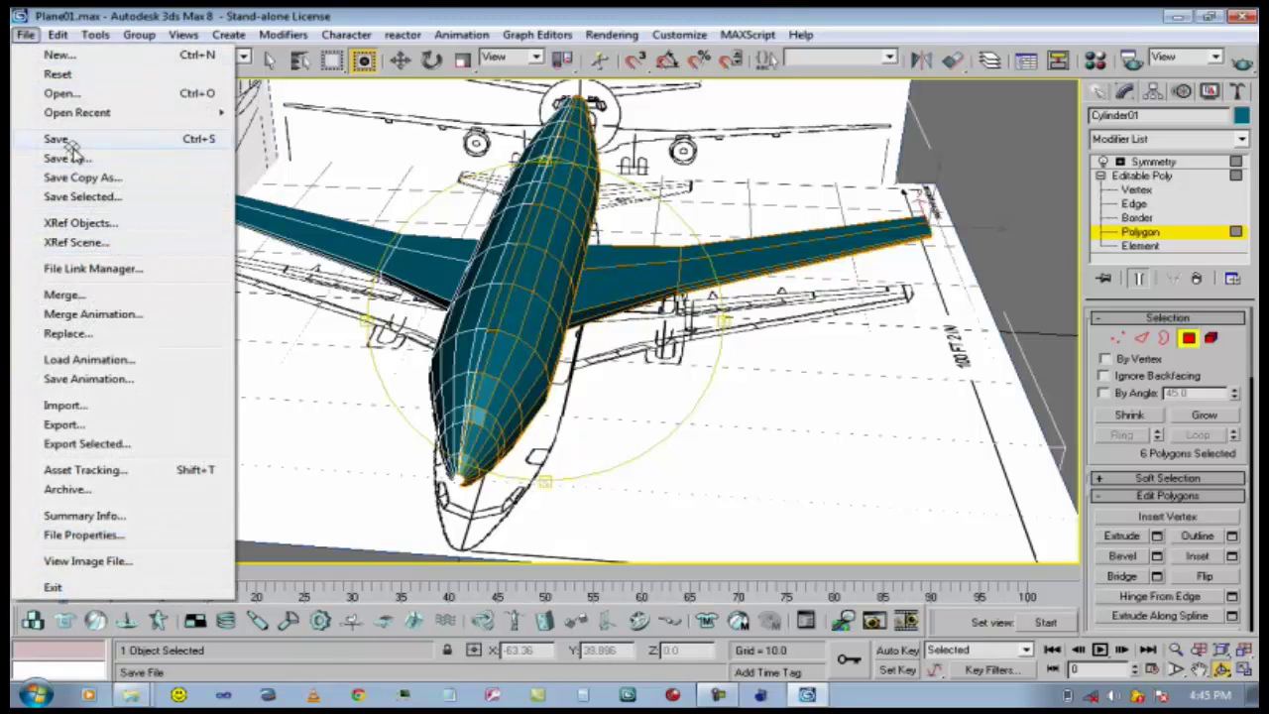
{"action": "left_click", "coordinate": [93, 158]}
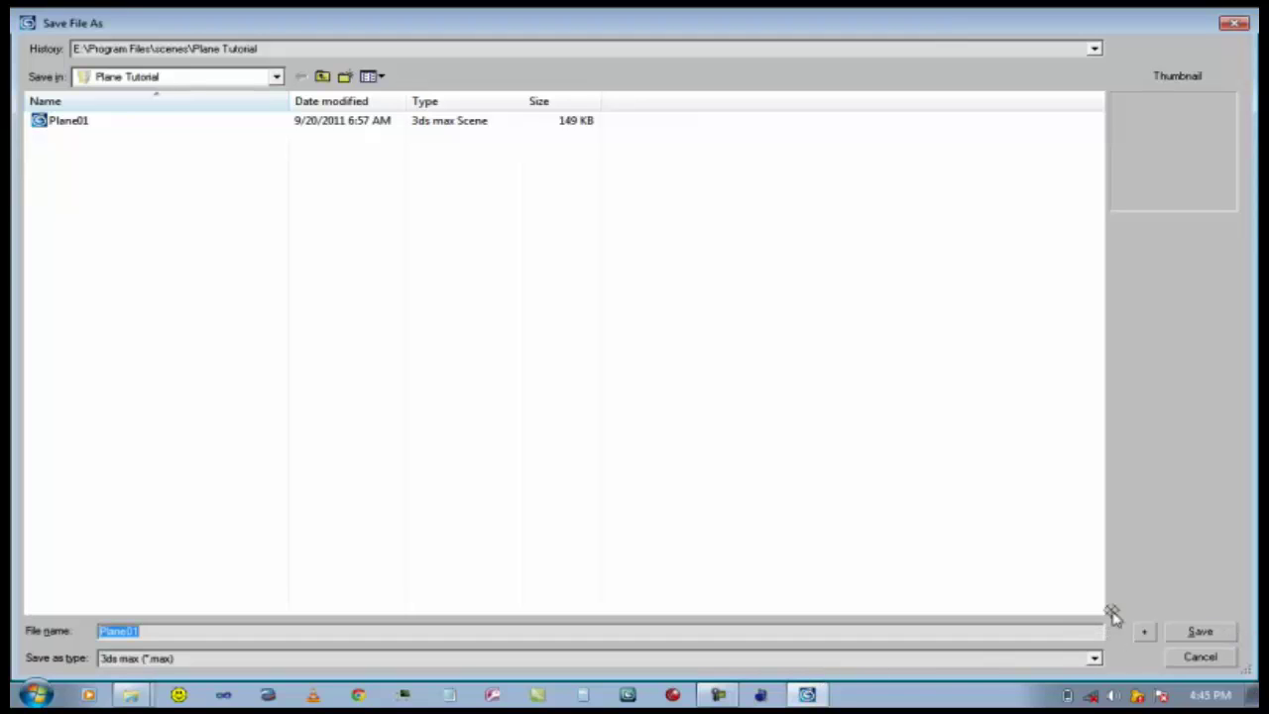
{"action": "left_click", "coordinate": [1141, 632]}
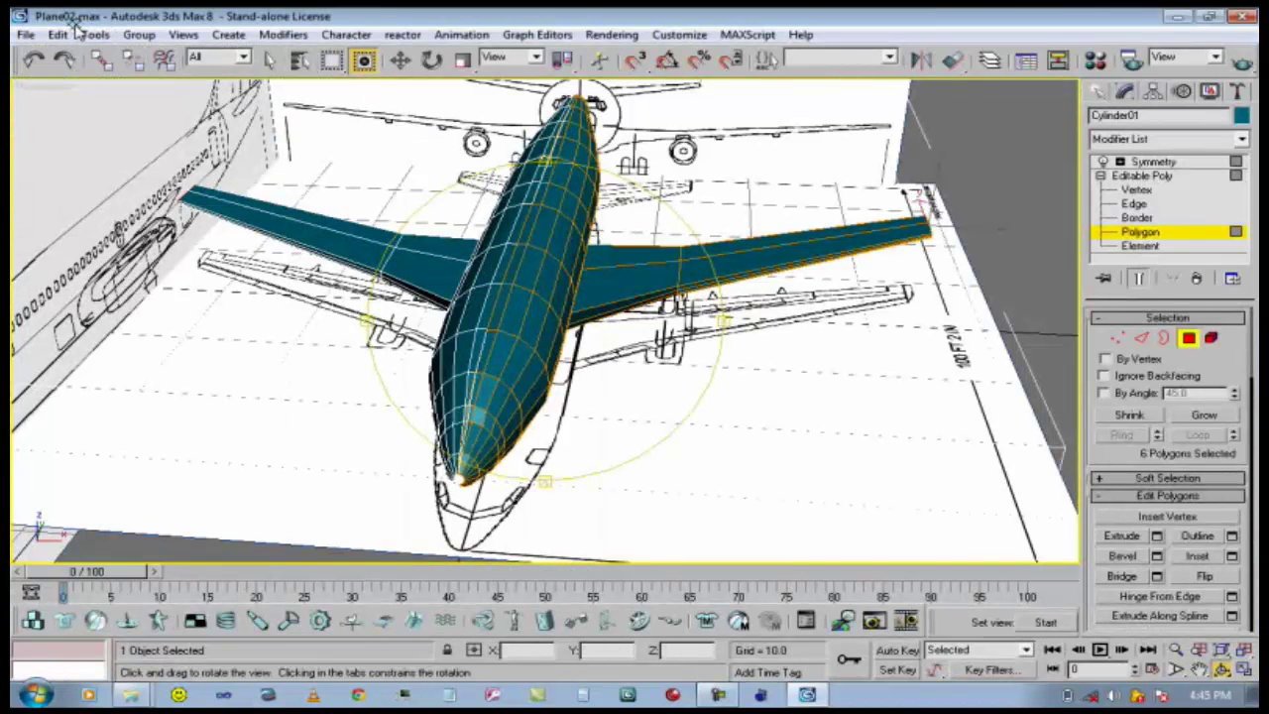
{"action": "left_click_drag", "start_coordinate": [563, 319], "coordinate": [536, 318]}
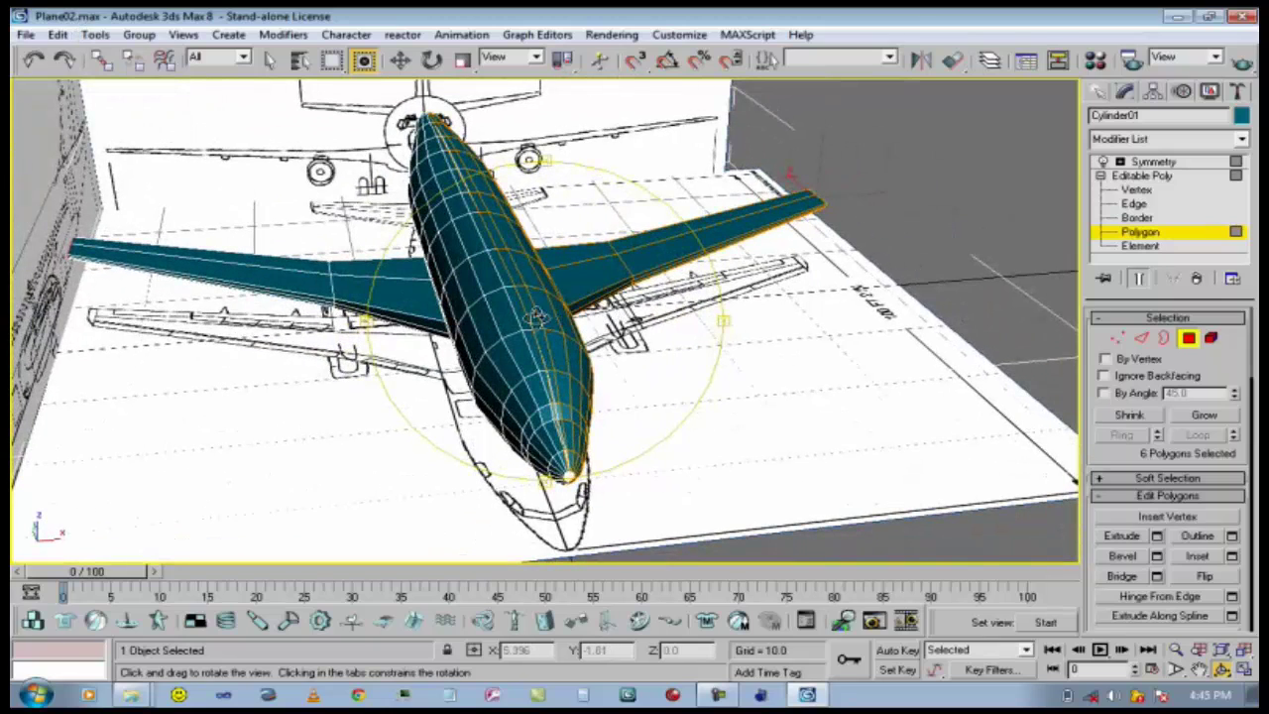
{"action": "left_click_drag", "start_coordinate": [537, 319], "coordinate": [580, 333]}
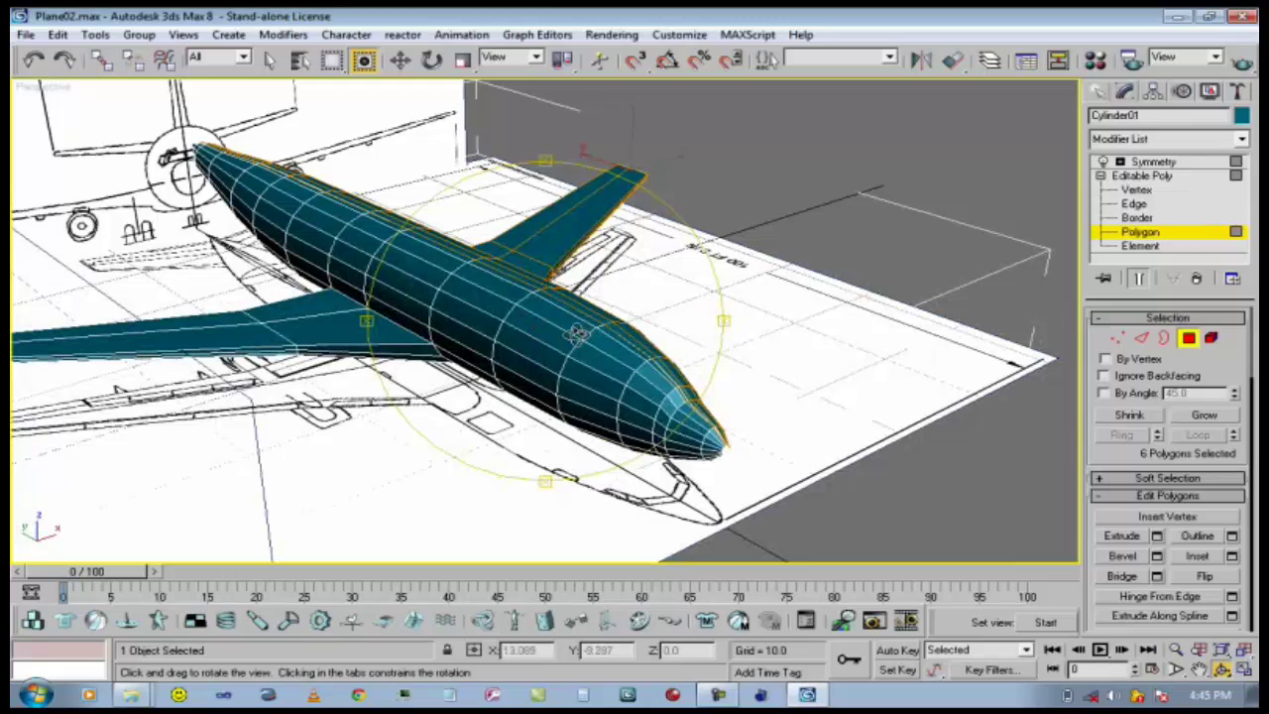